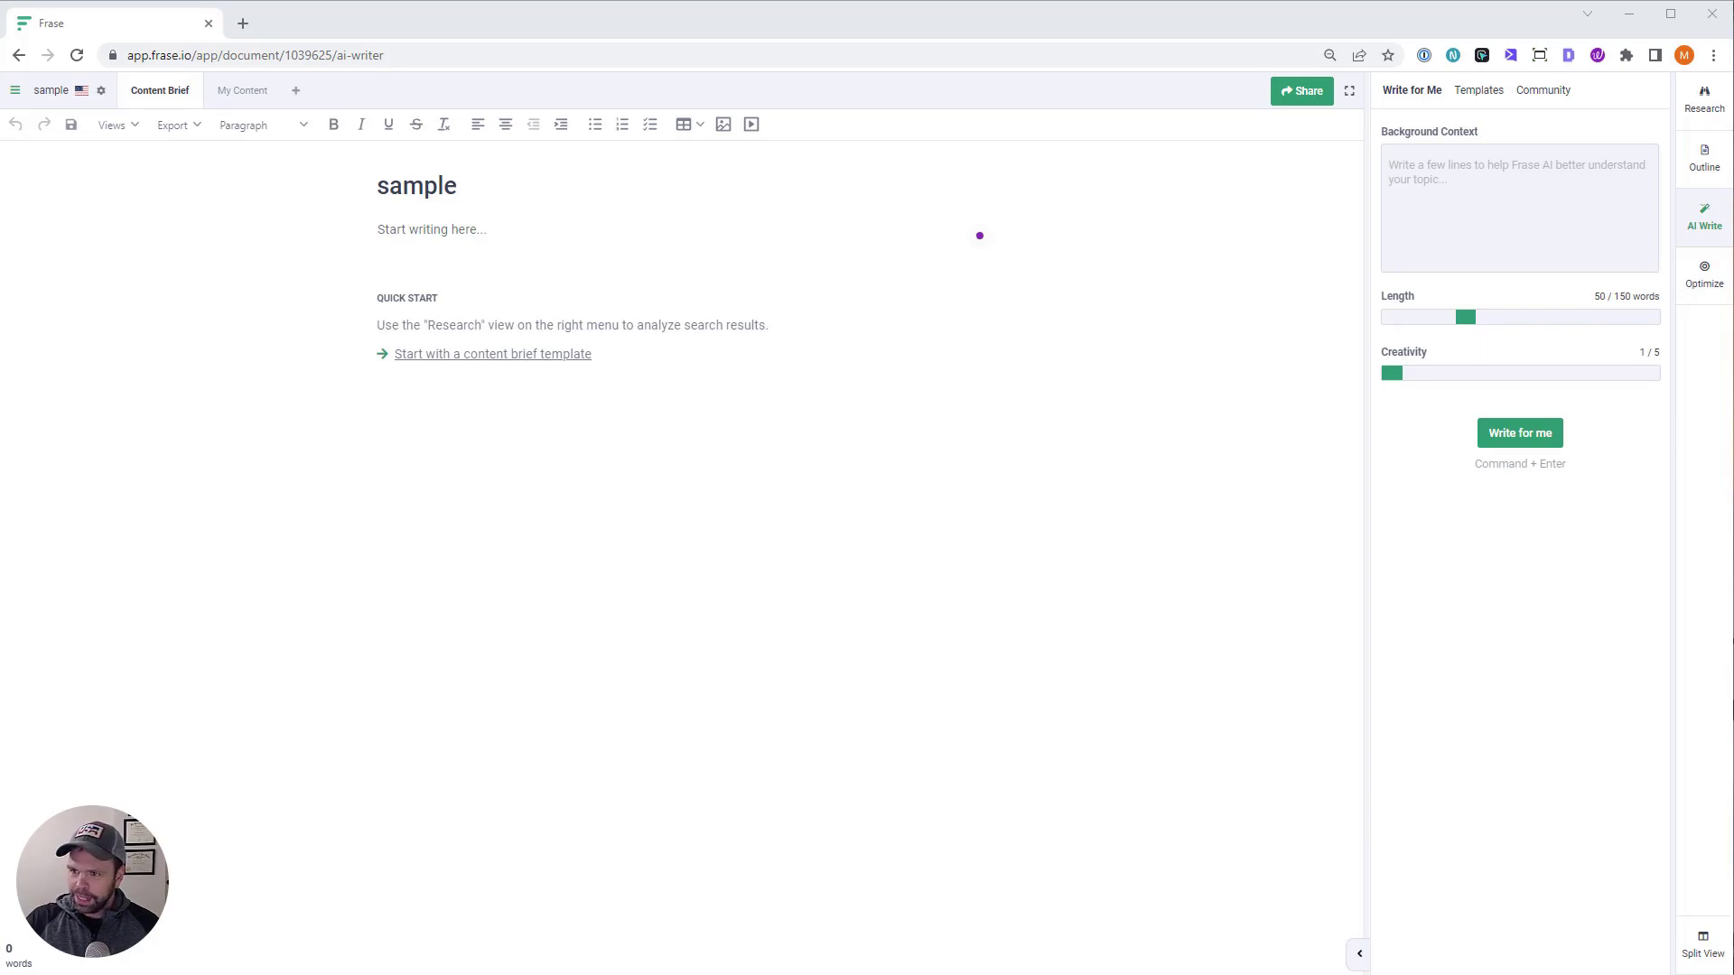
Add 'what does depressed mean' to the document as plain text, not as a table
click(481, 257)
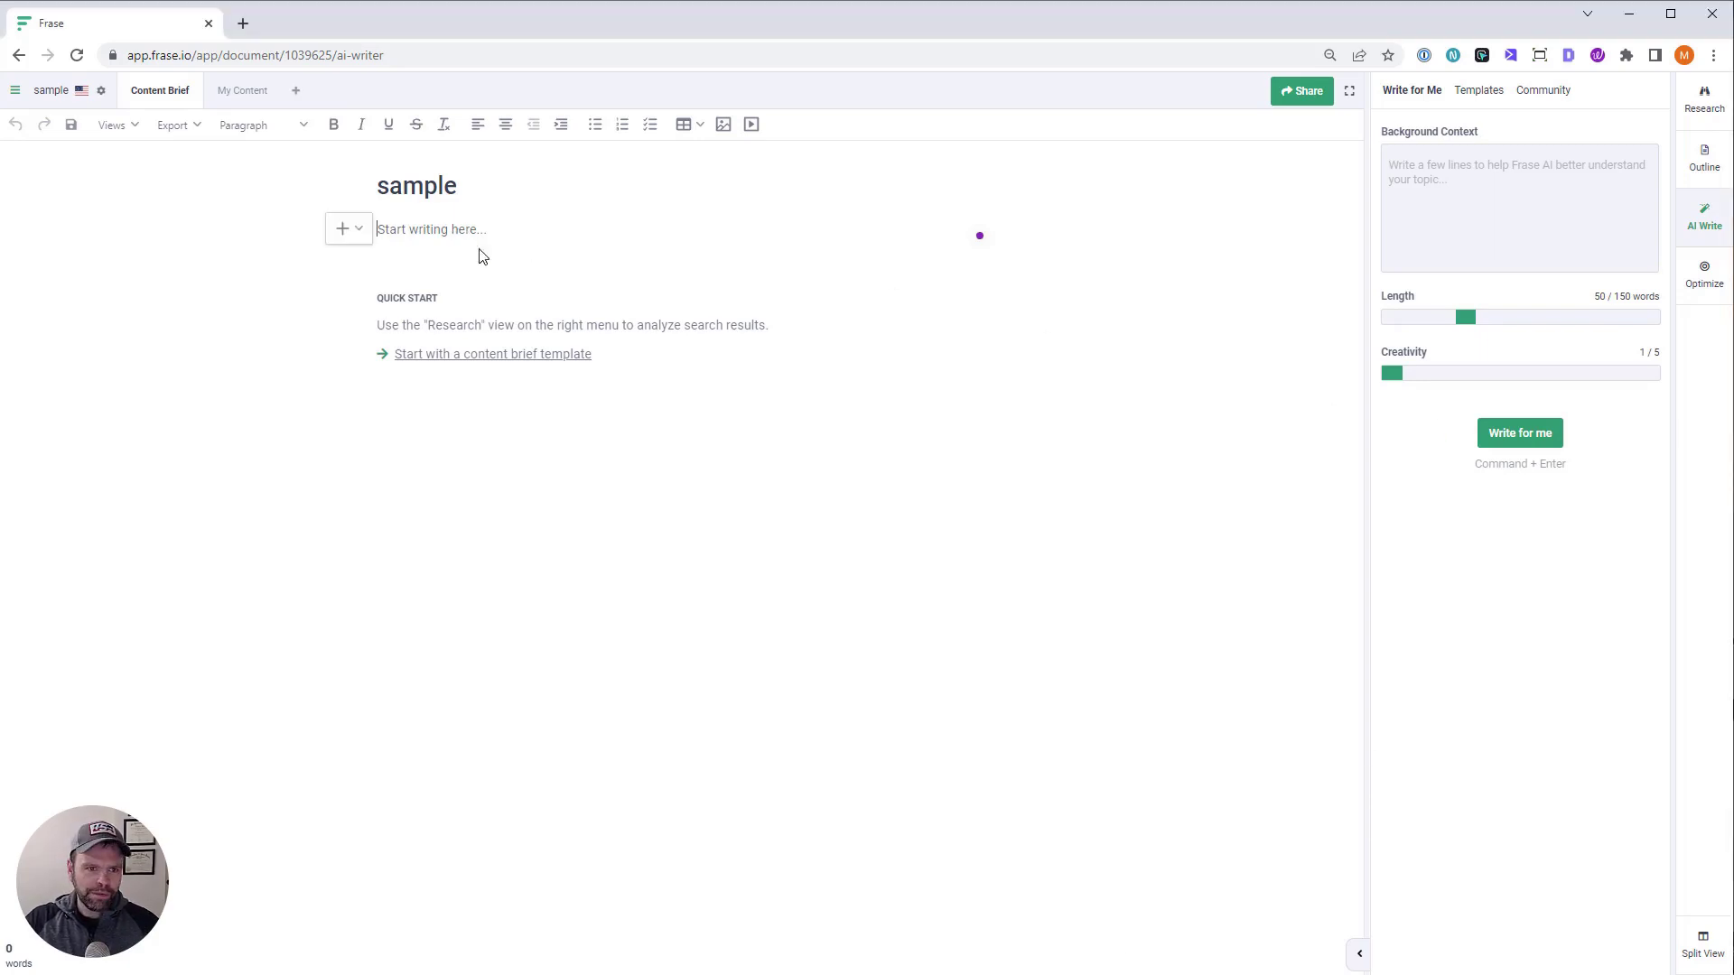
text(what does depressed mean)
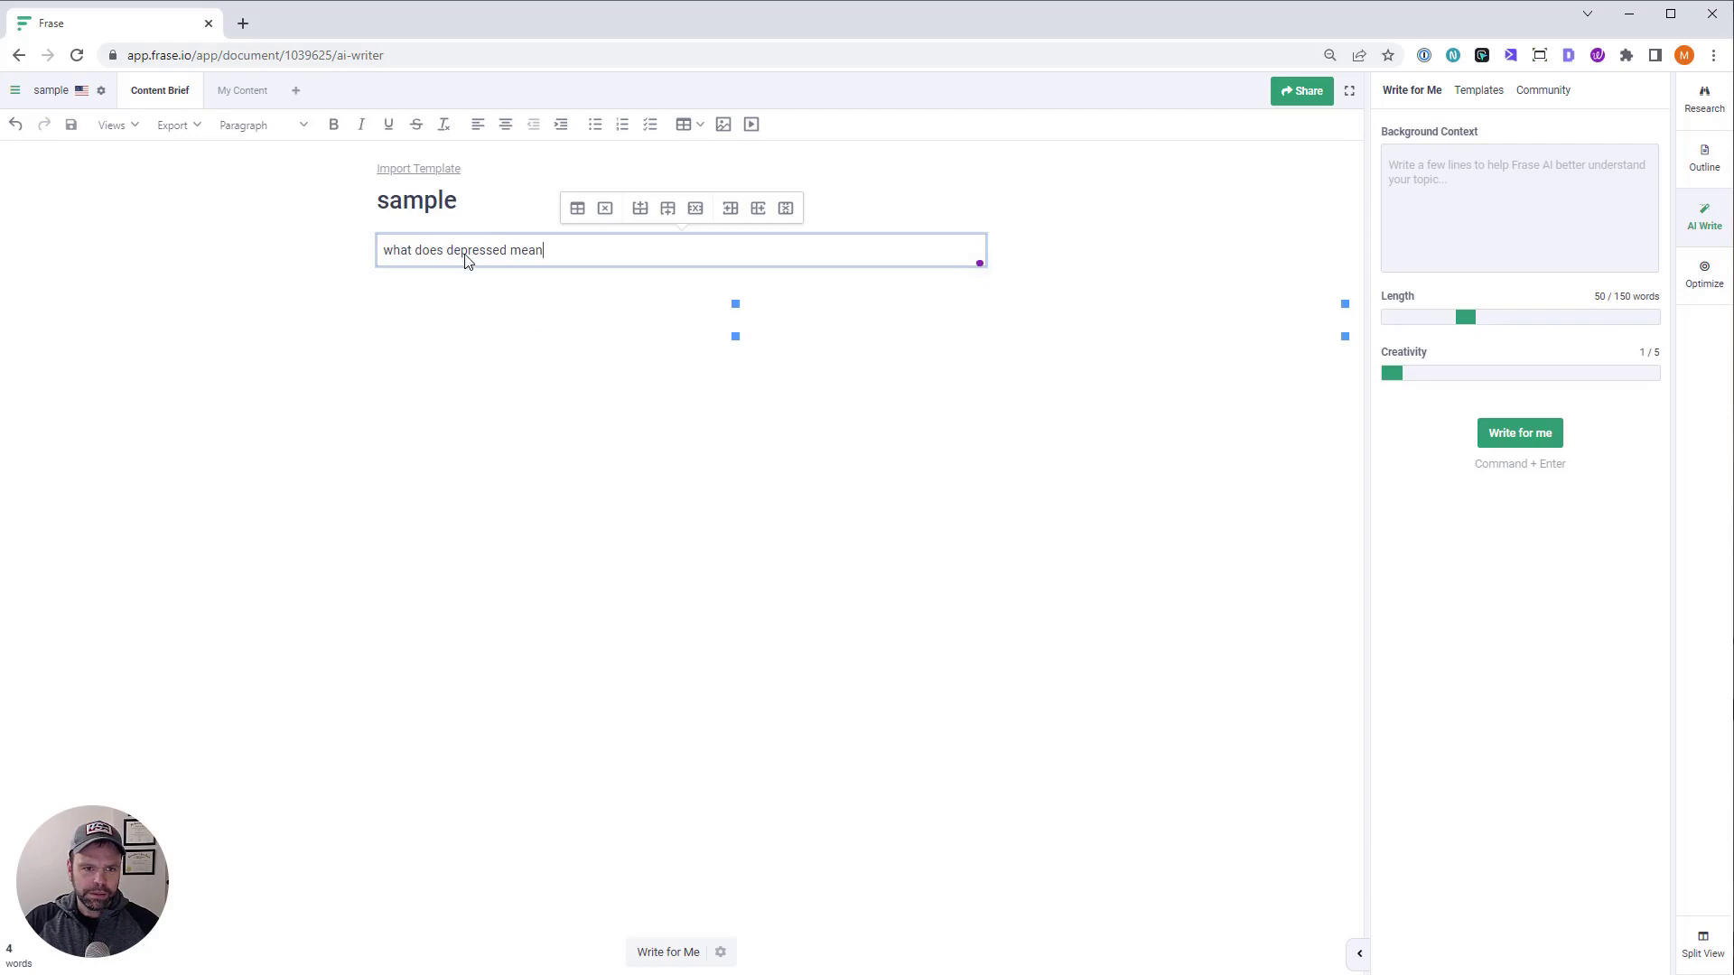
key(ctrl+z)
right_click(432, 237)
click(521, 391)
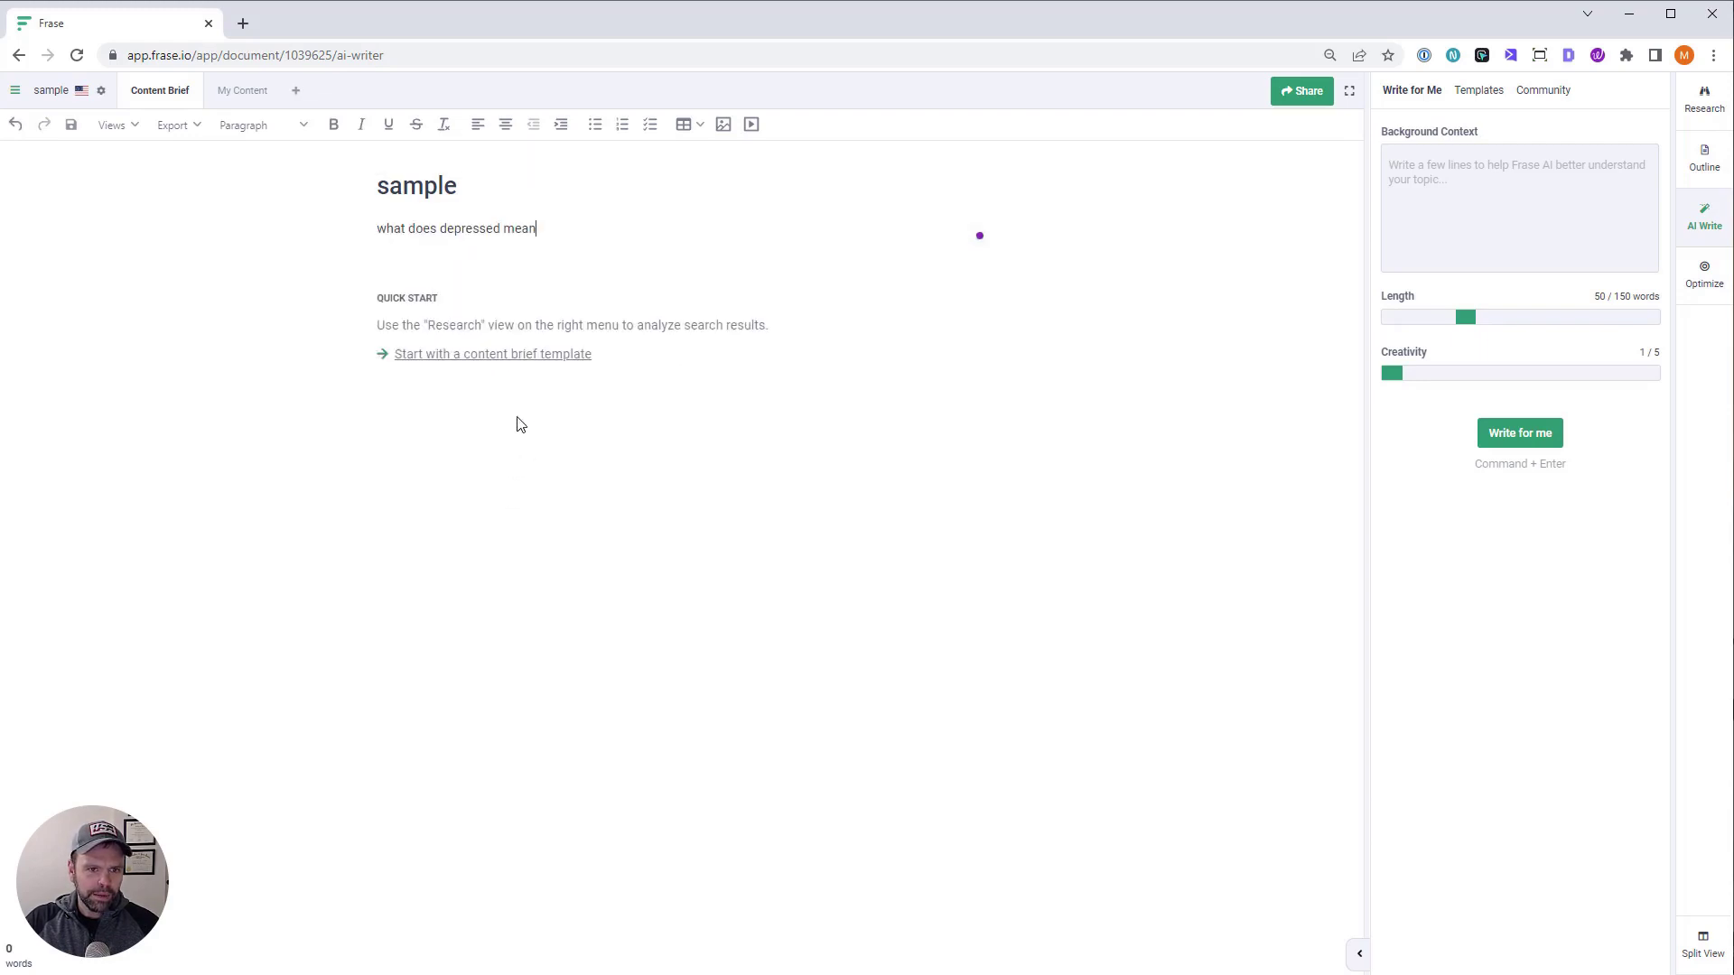
Bring up the community-shared AI Write templates
click(1700, 271)
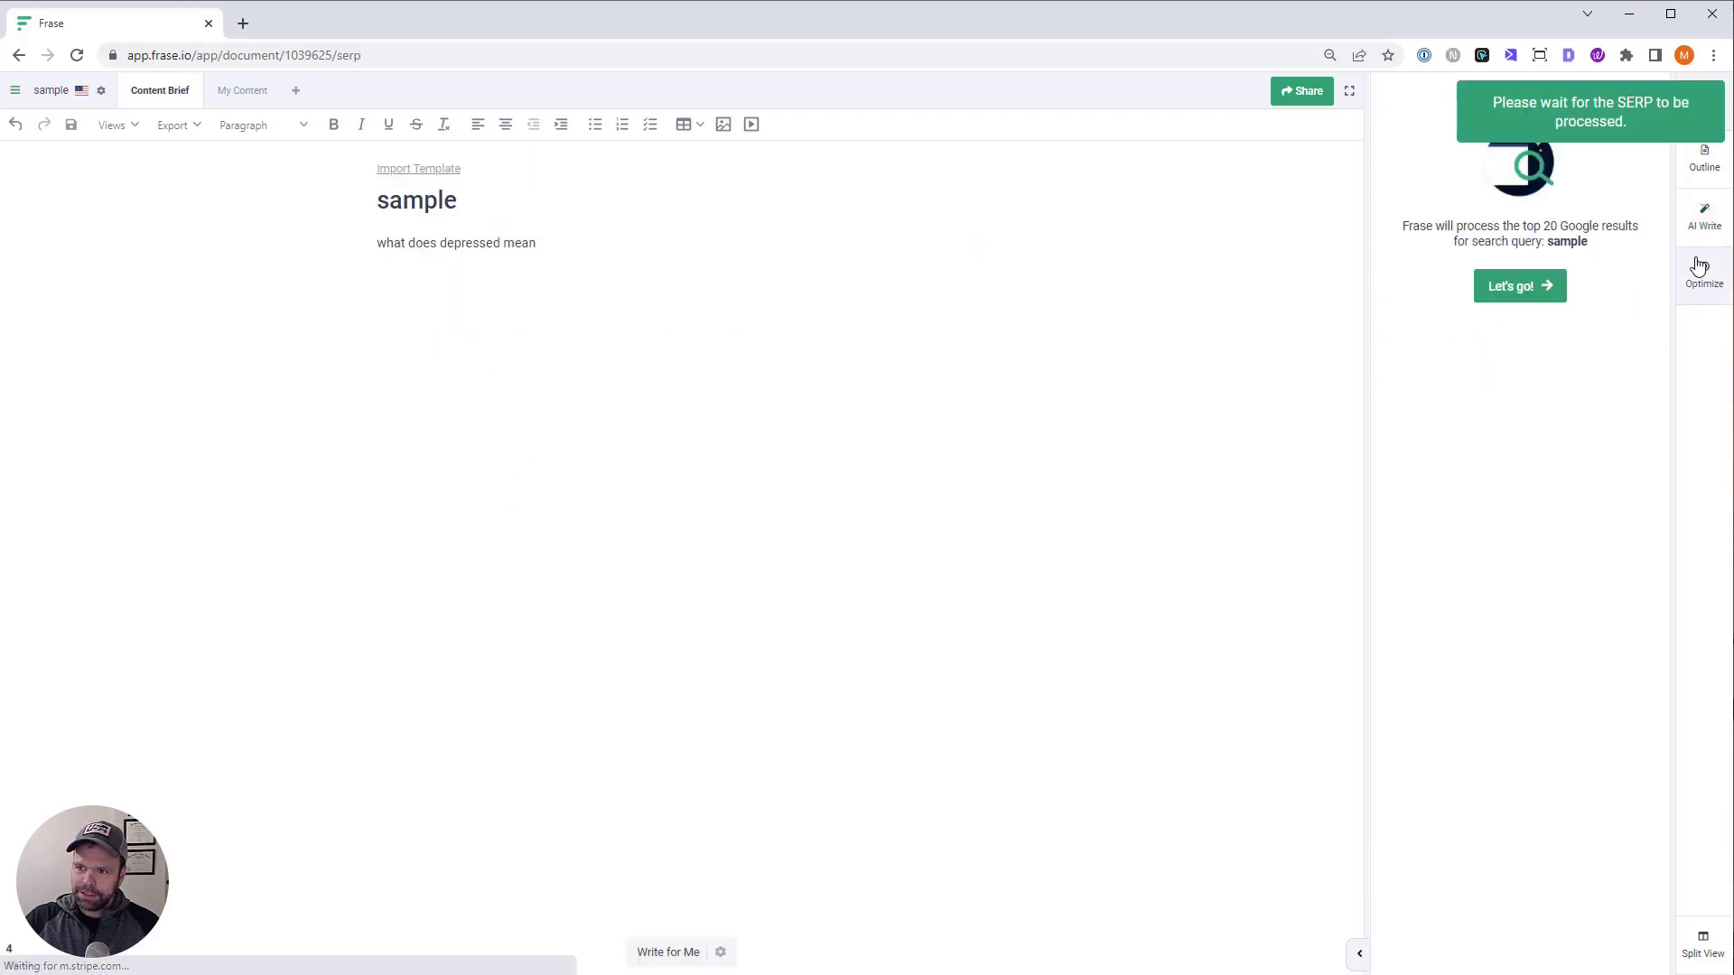
click(1704, 217)
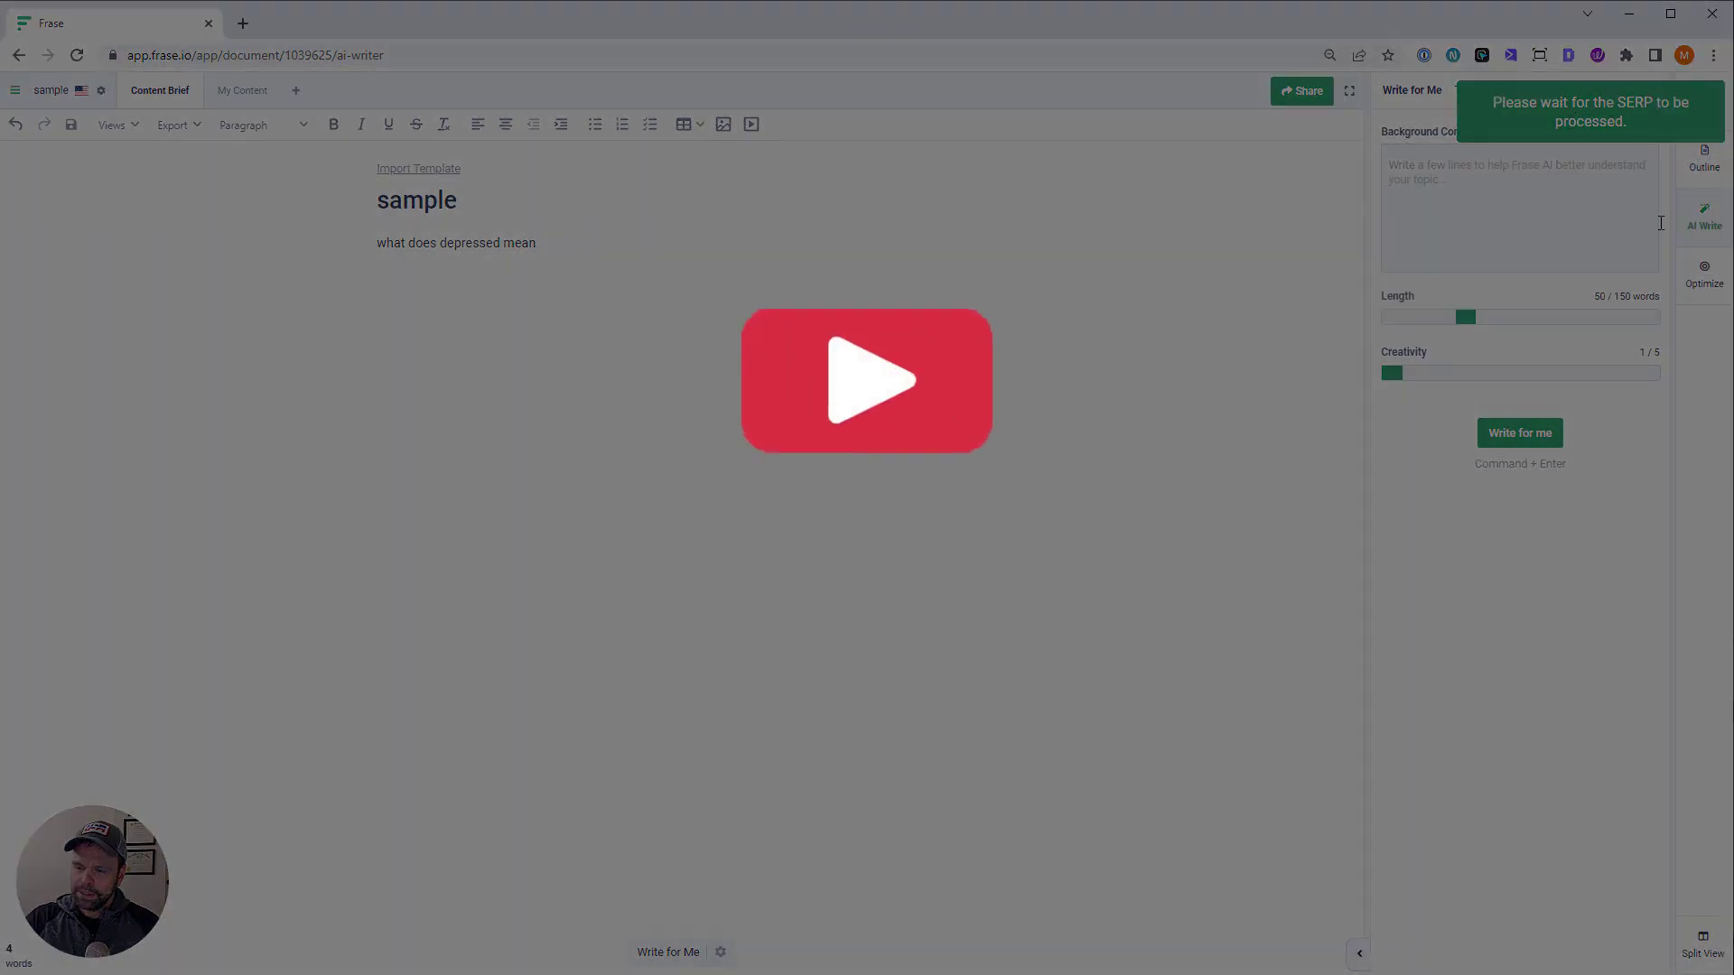
click(1544, 94)
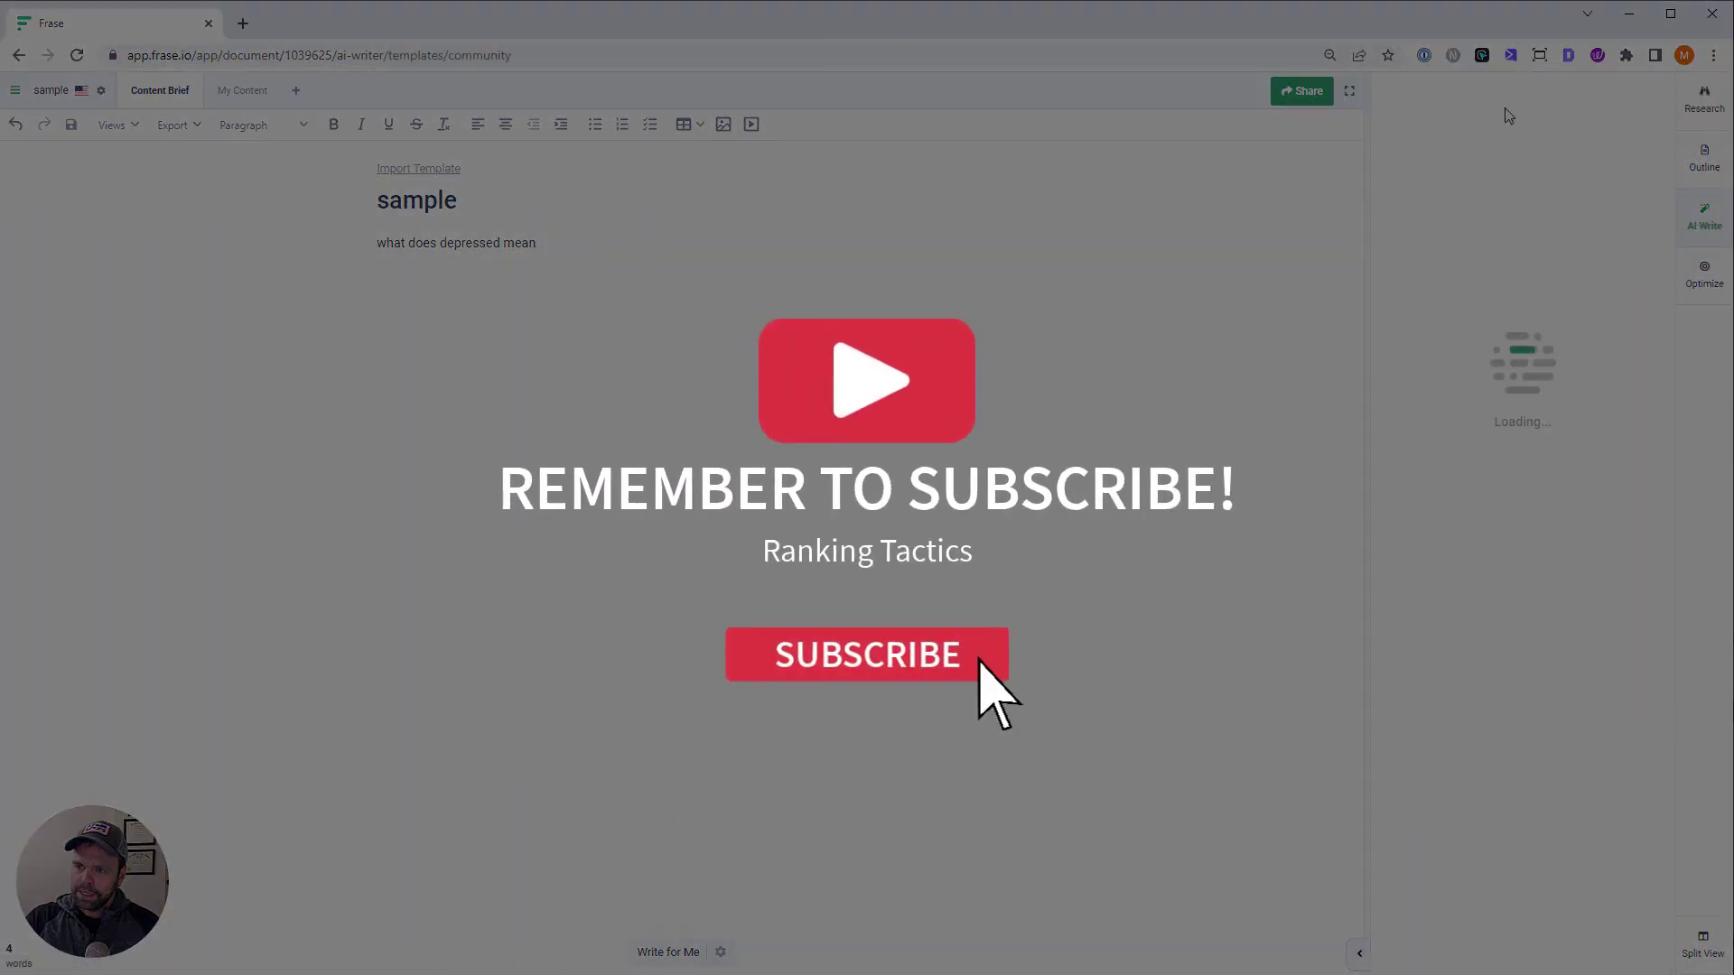
Run the Meta Title Spicer template with 'what does depressed mean' as its title
click(1528, 133)
text(s)
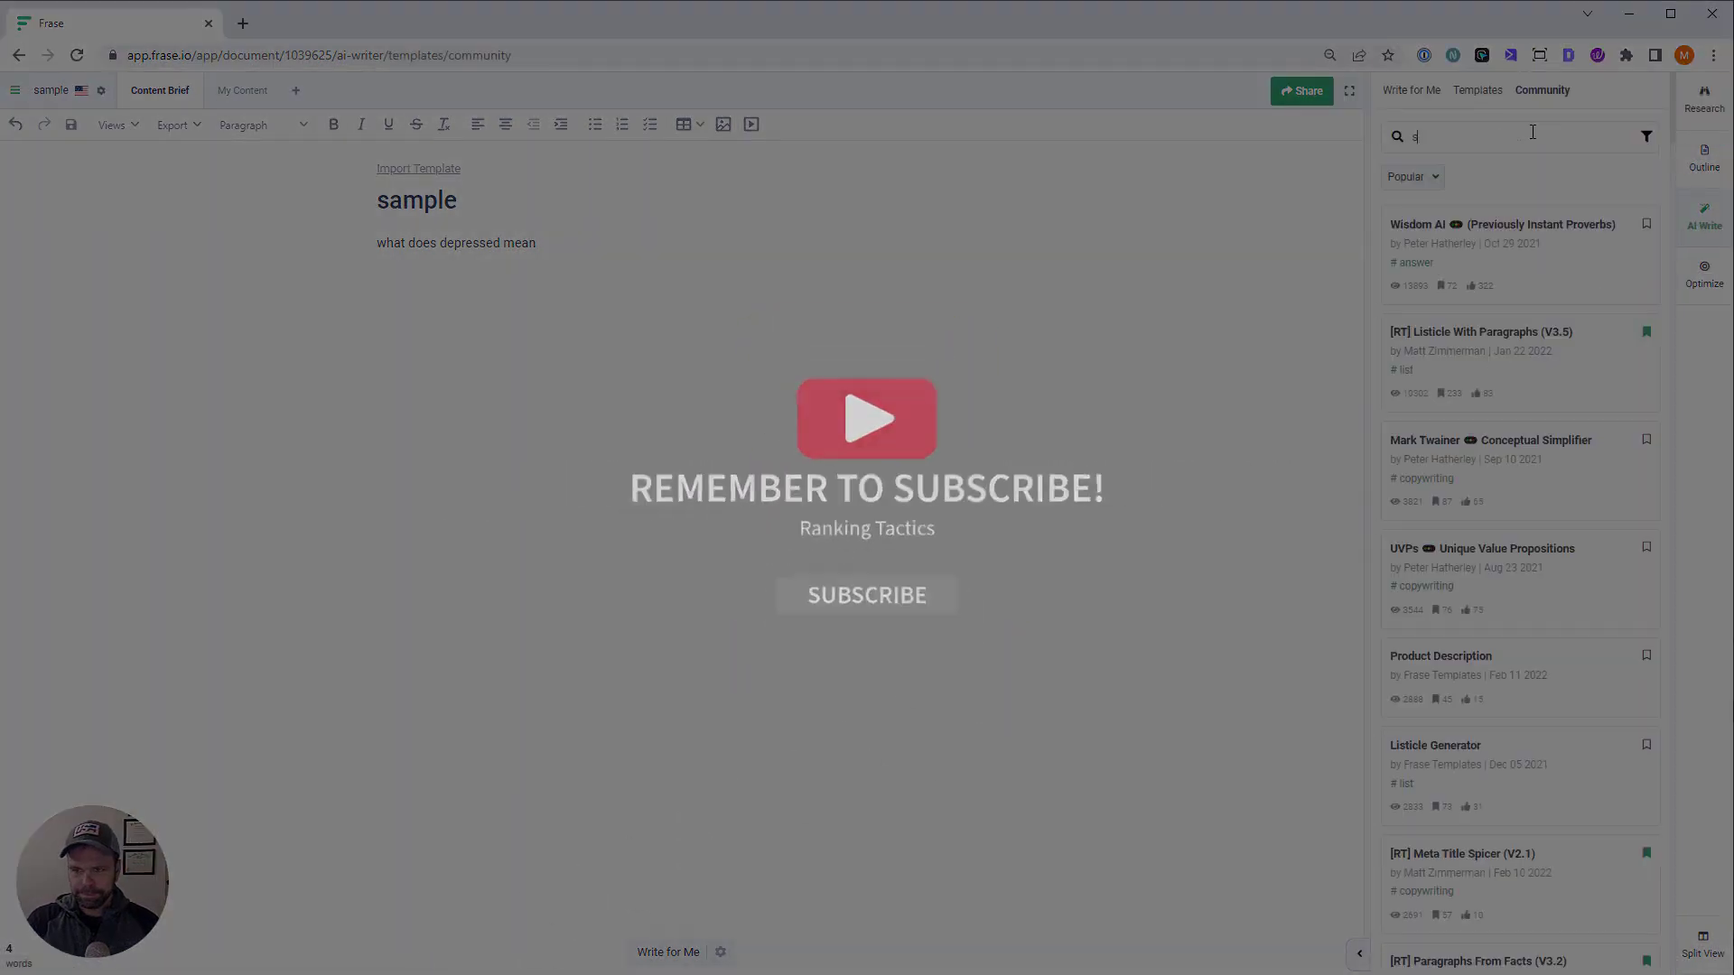
text(picer)
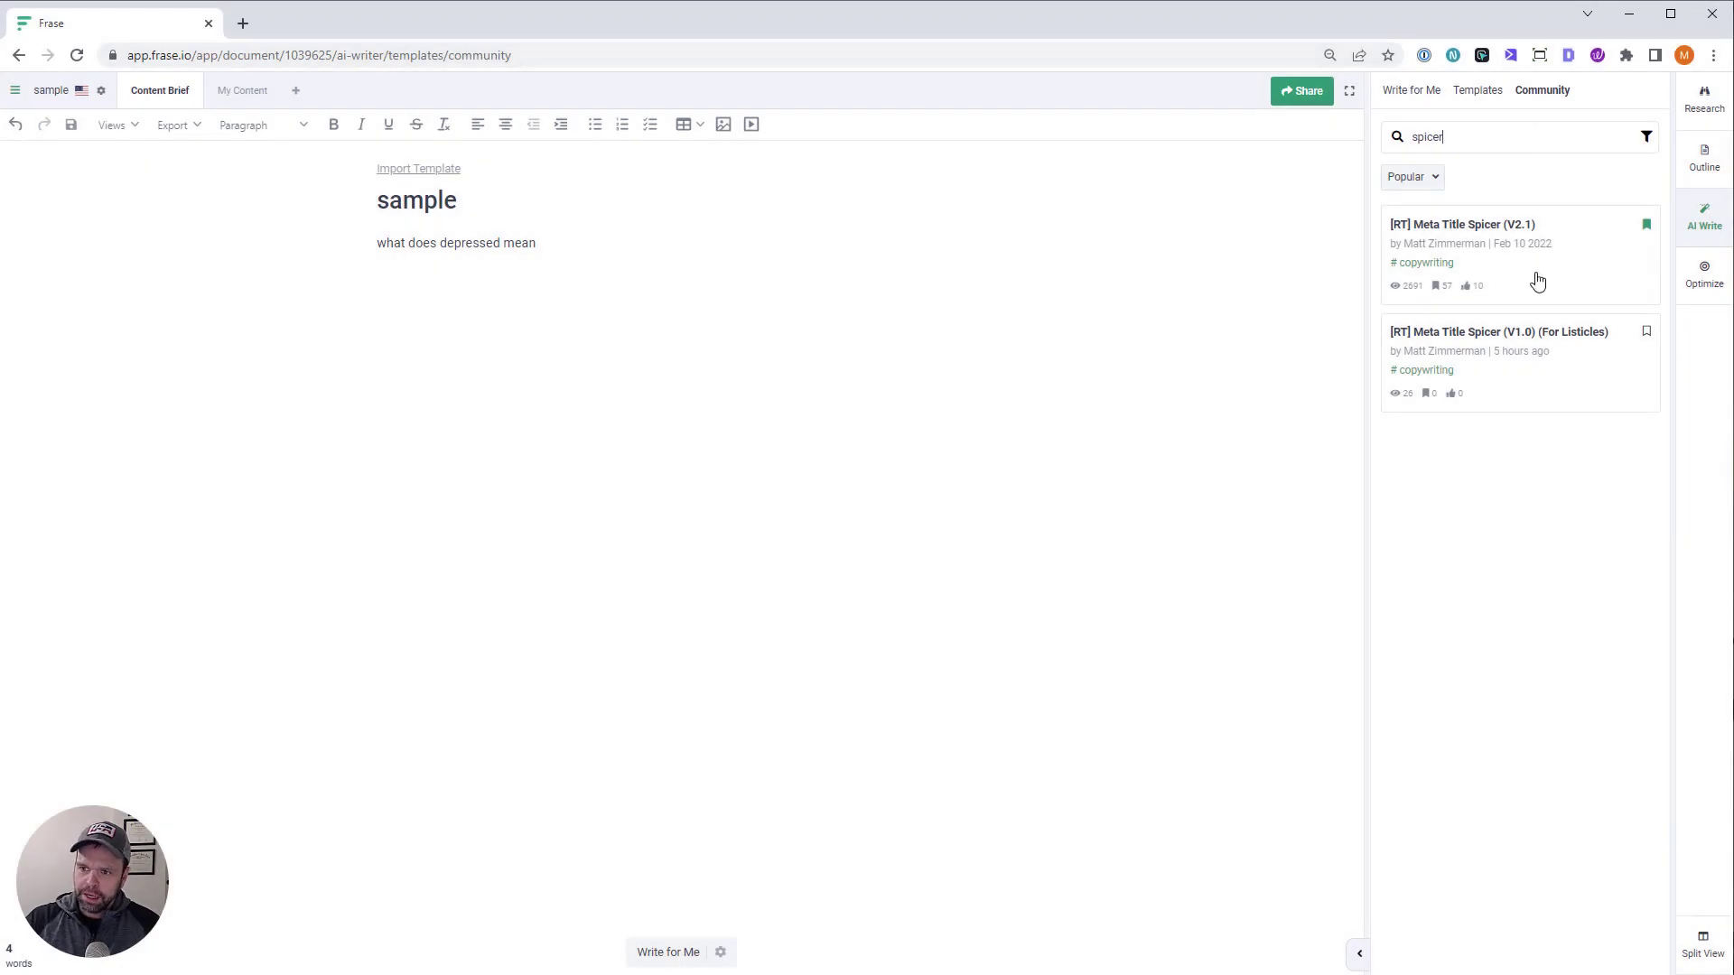
click(1578, 336)
drag(542, 244, 305, 244)
key(ctrl+c)
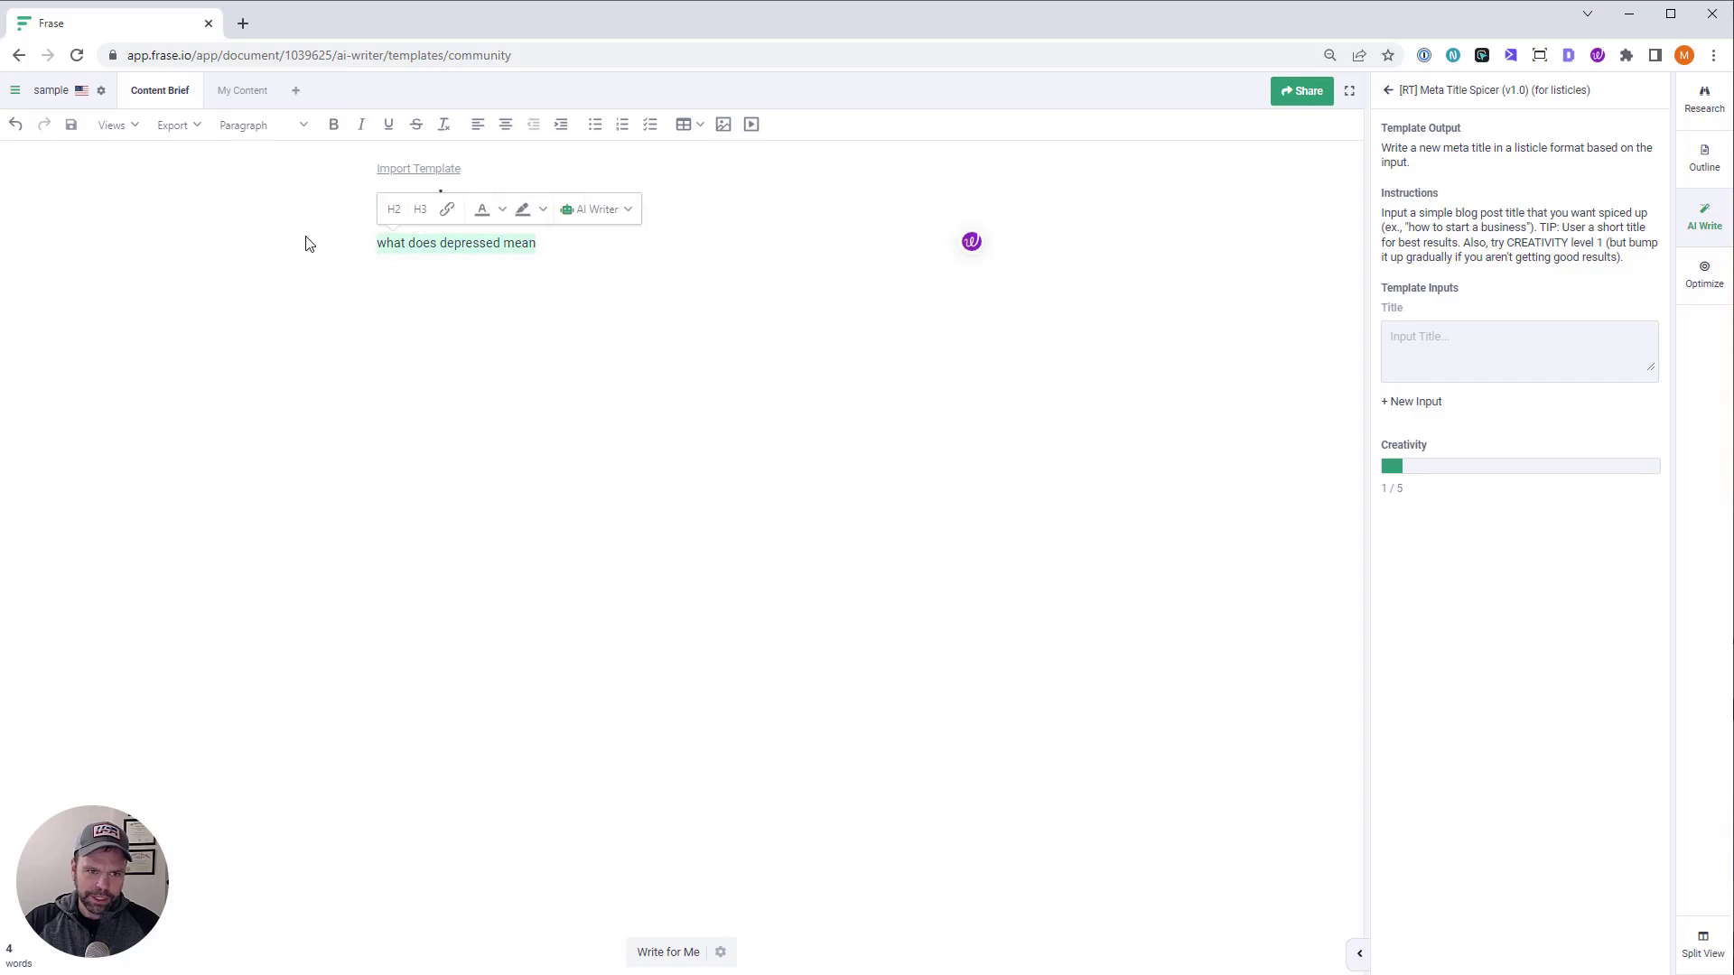
click(1434, 342)
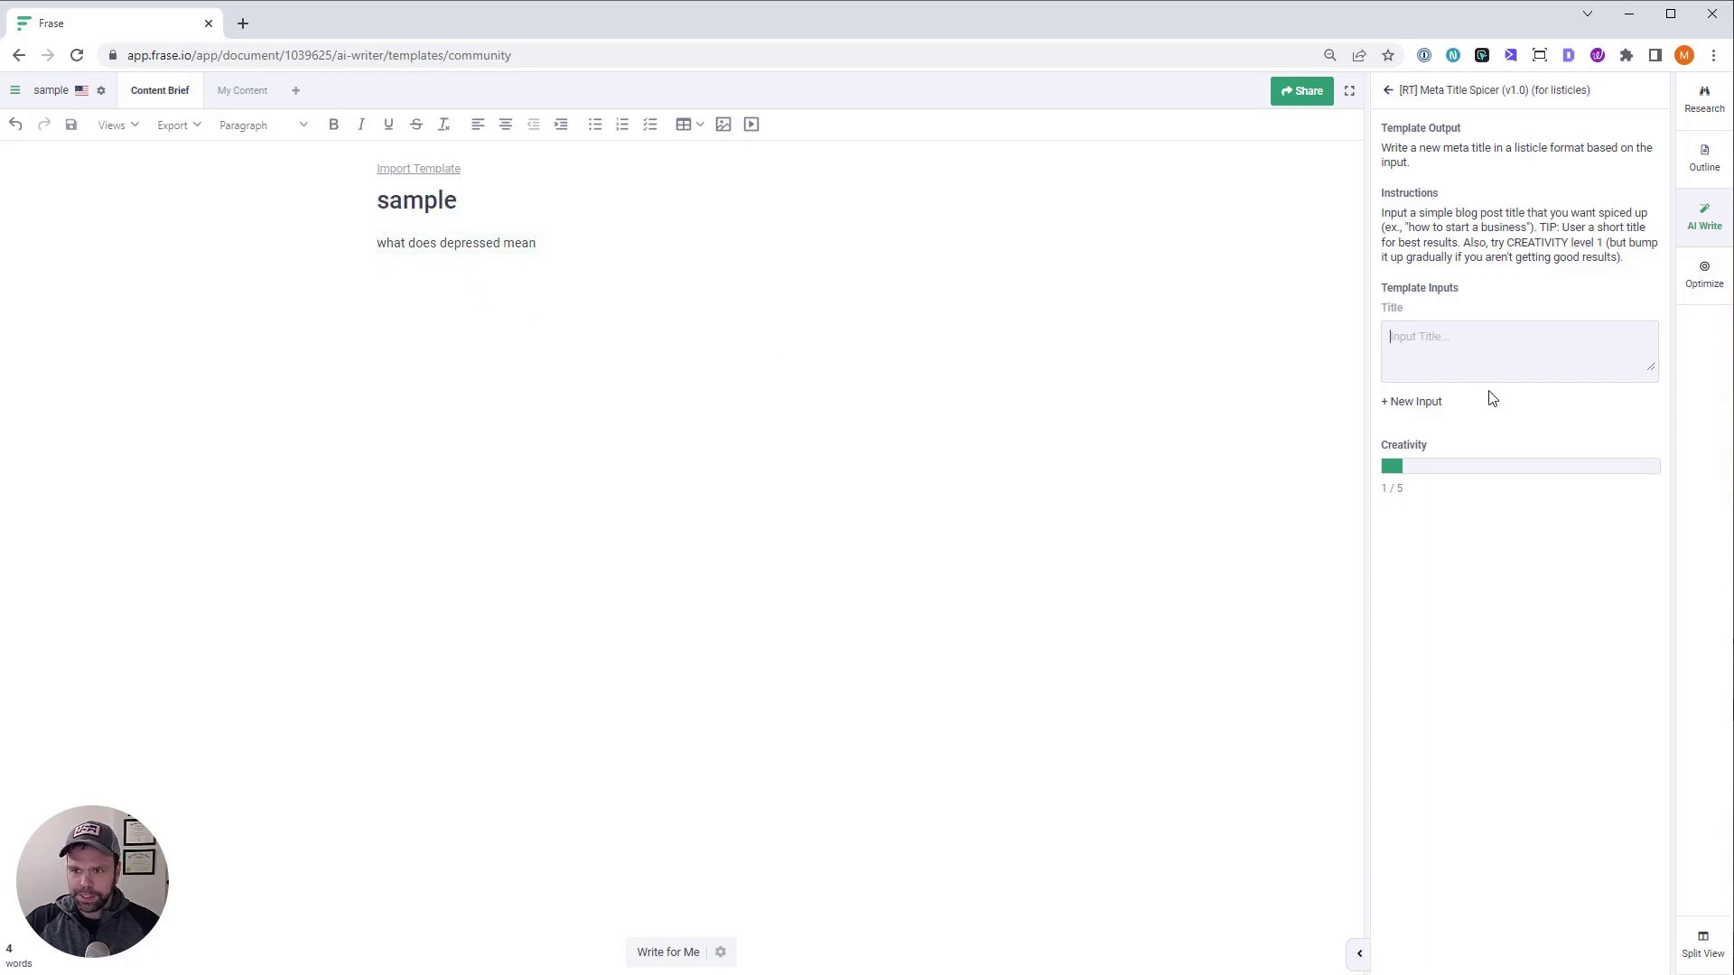
key(ctrl+v)
click(1521, 544)
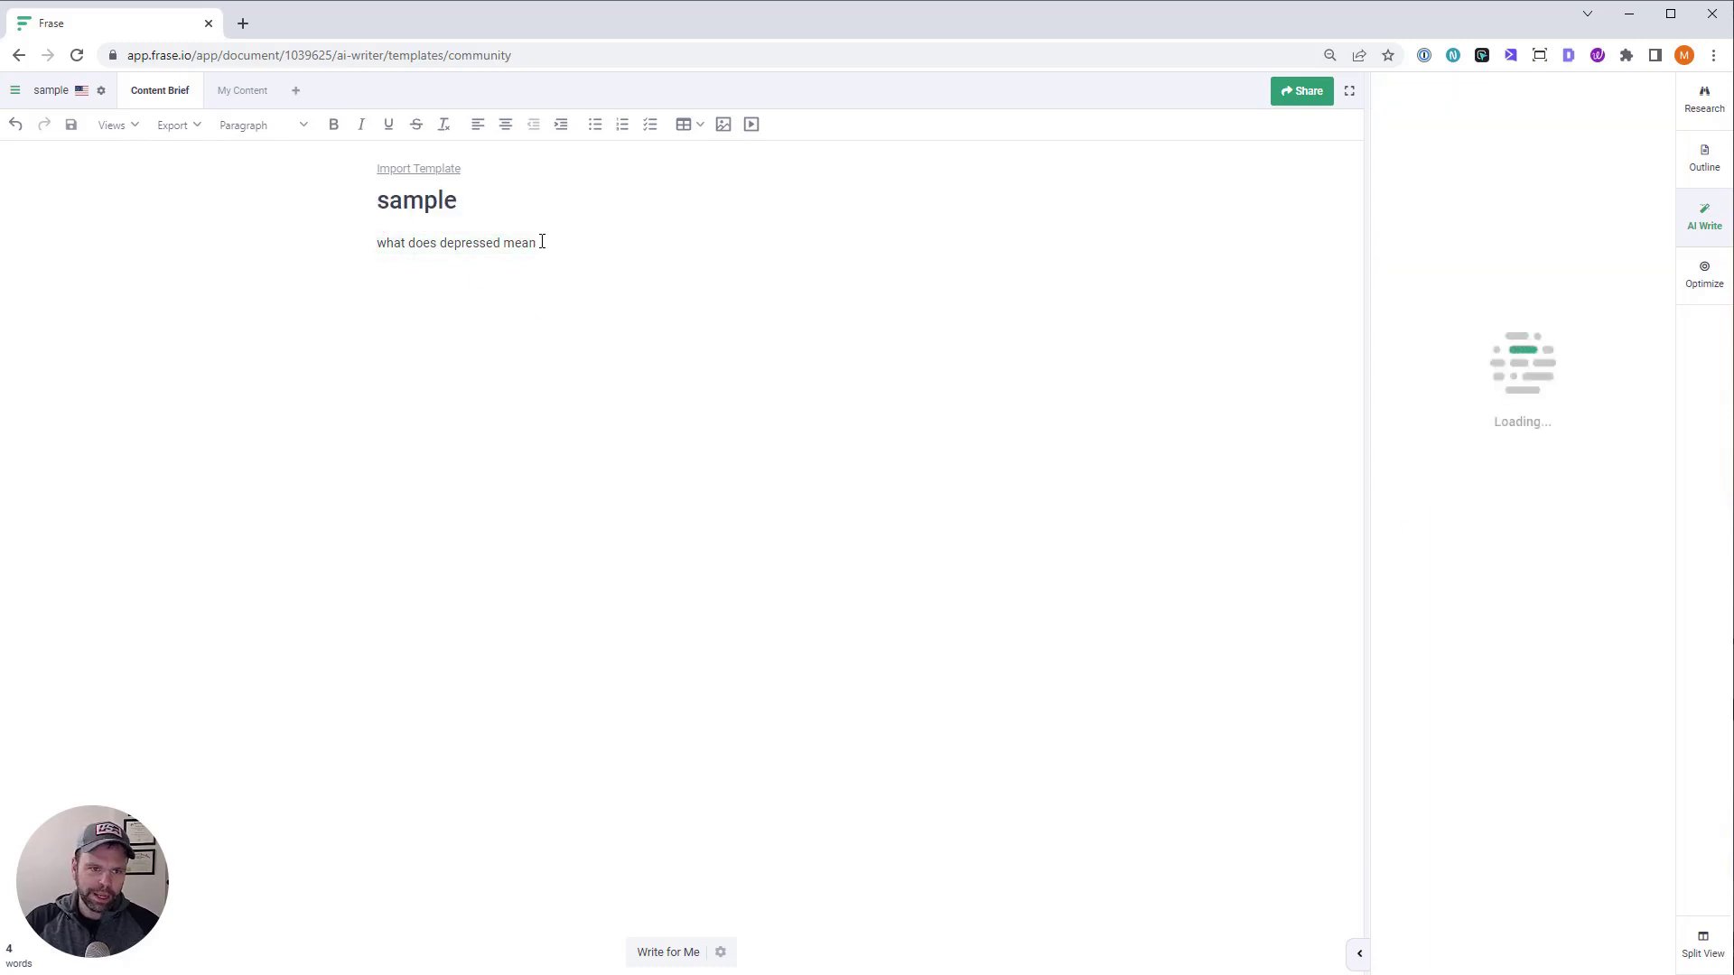
Replace the keyword line with three generated titles and trim the 'Depressed People:' prefix
drag(542, 242, 425, 263)
key(BackSpace)
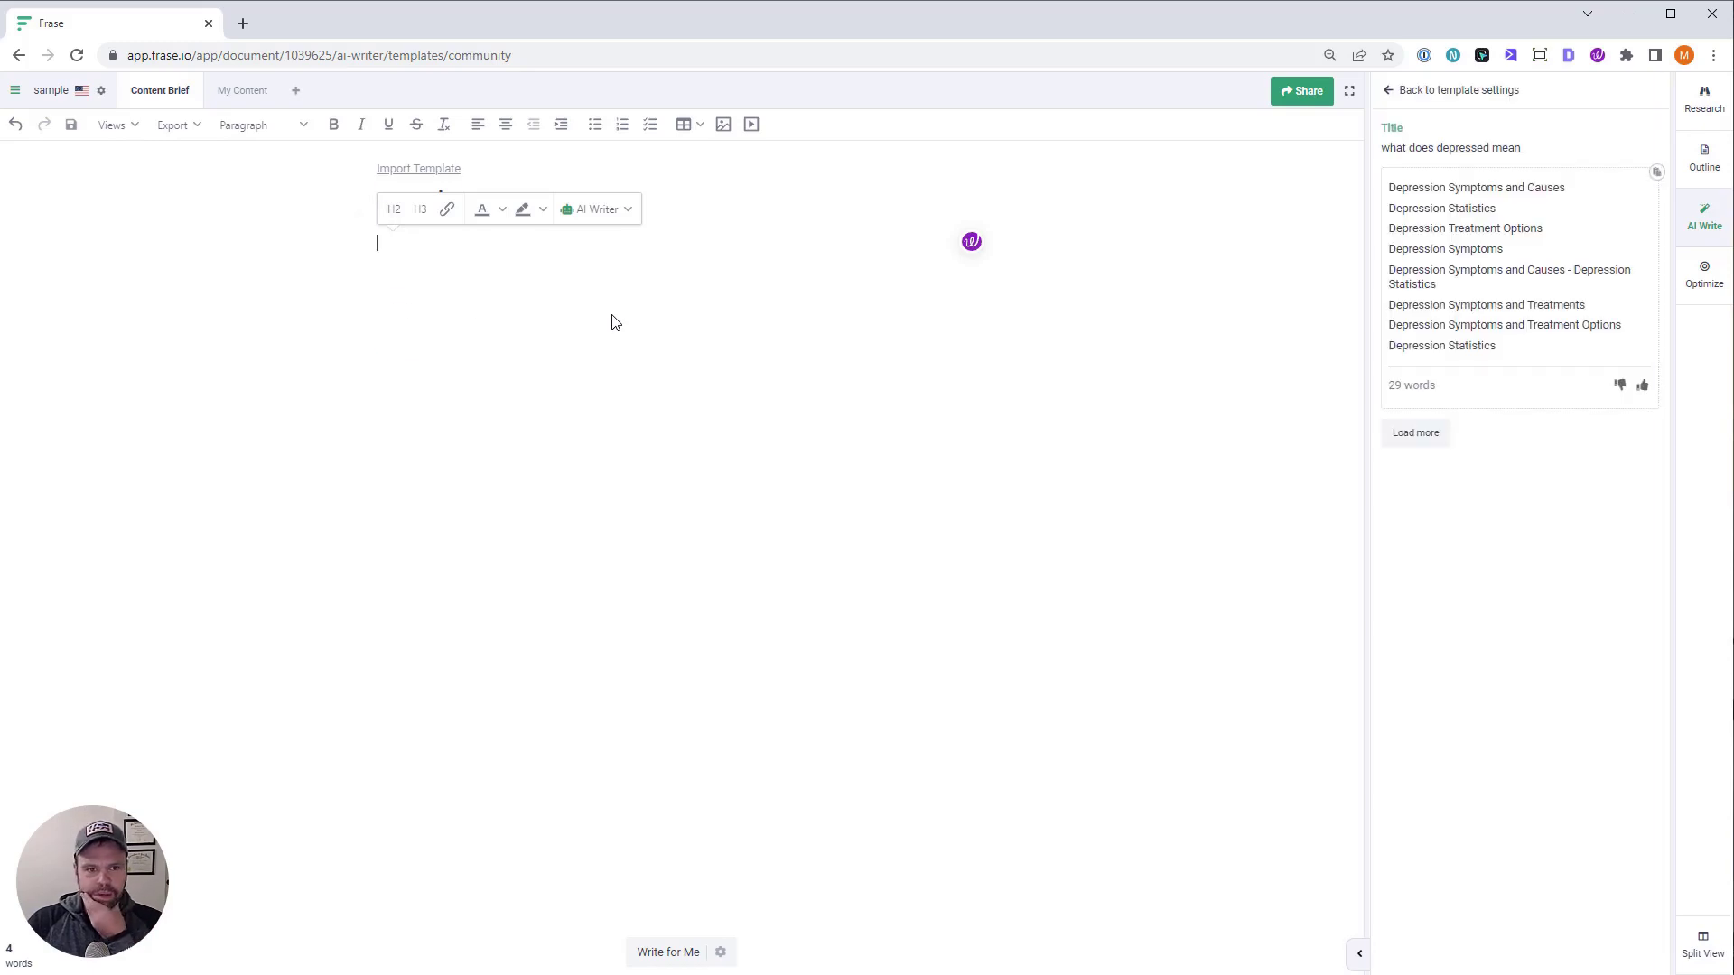
click(1415, 434)
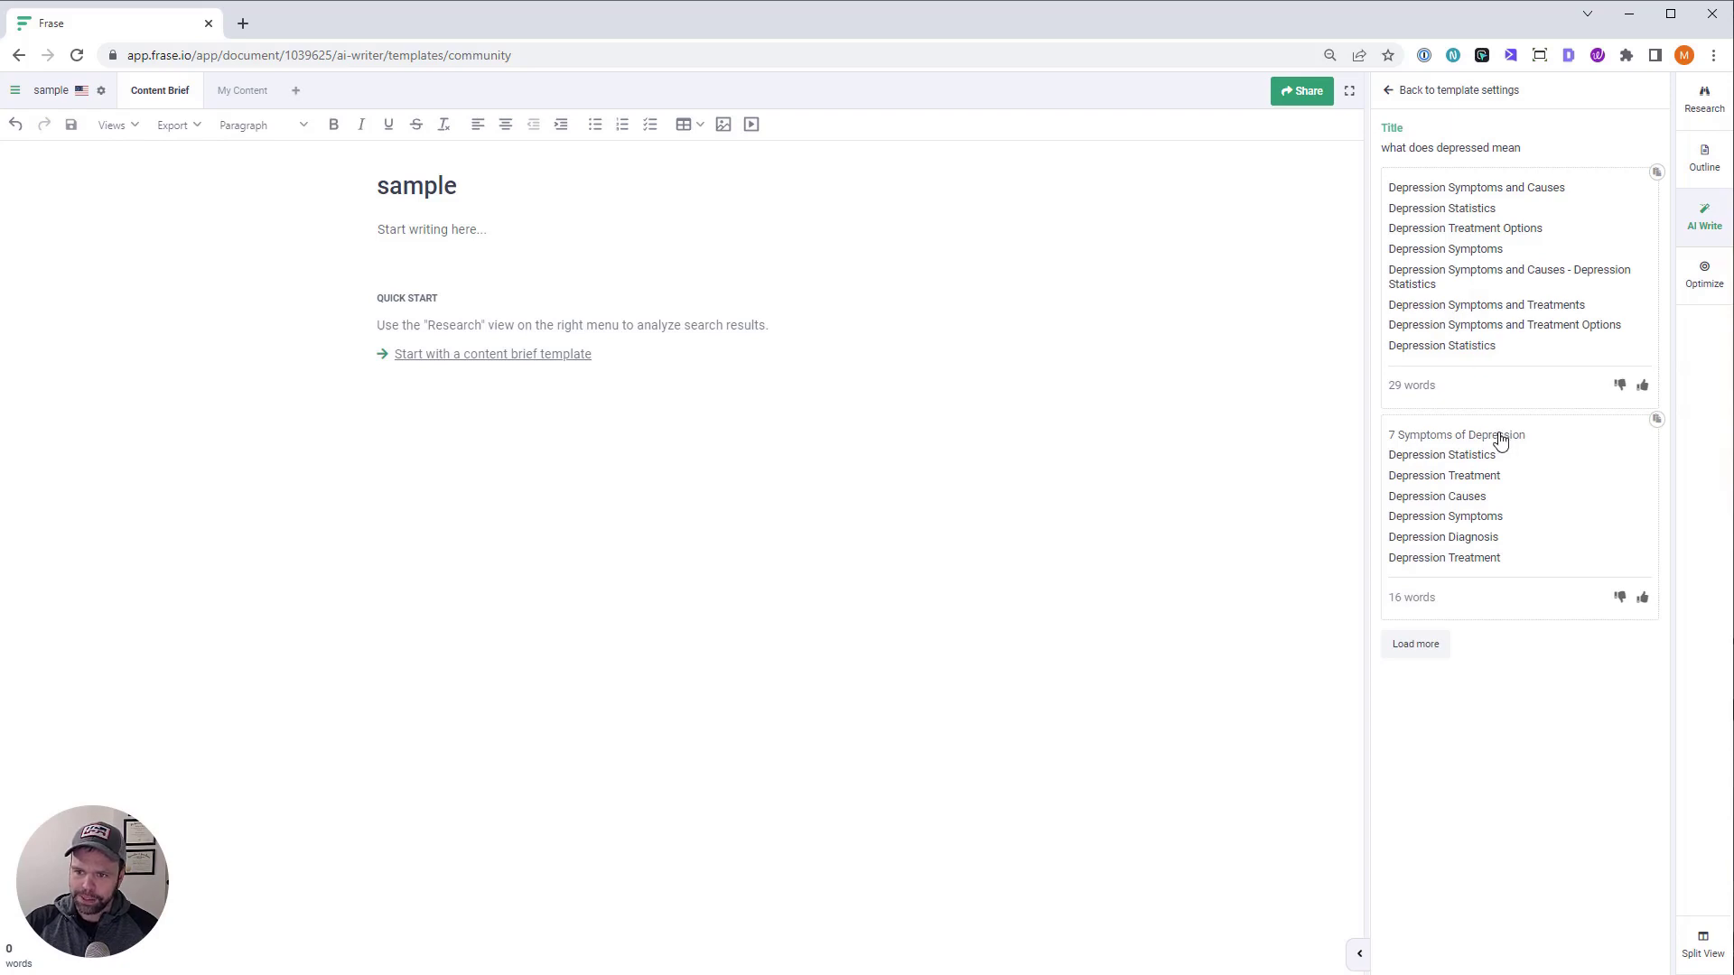
click(1500, 439)
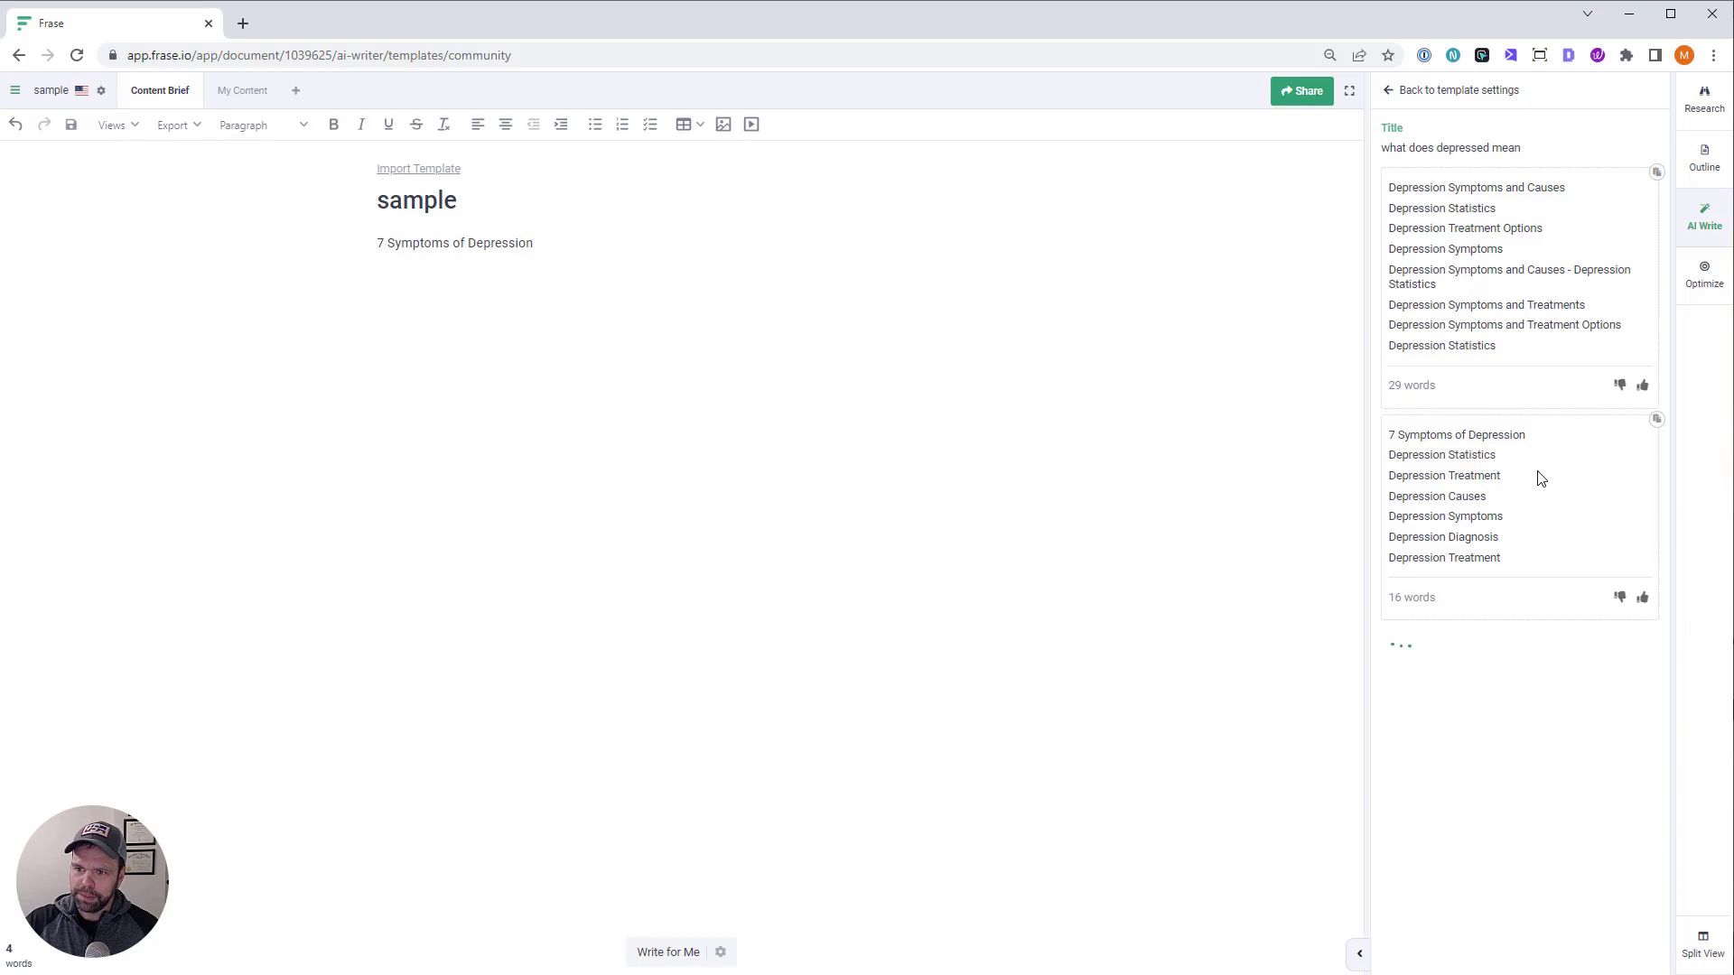
click(1416, 858)
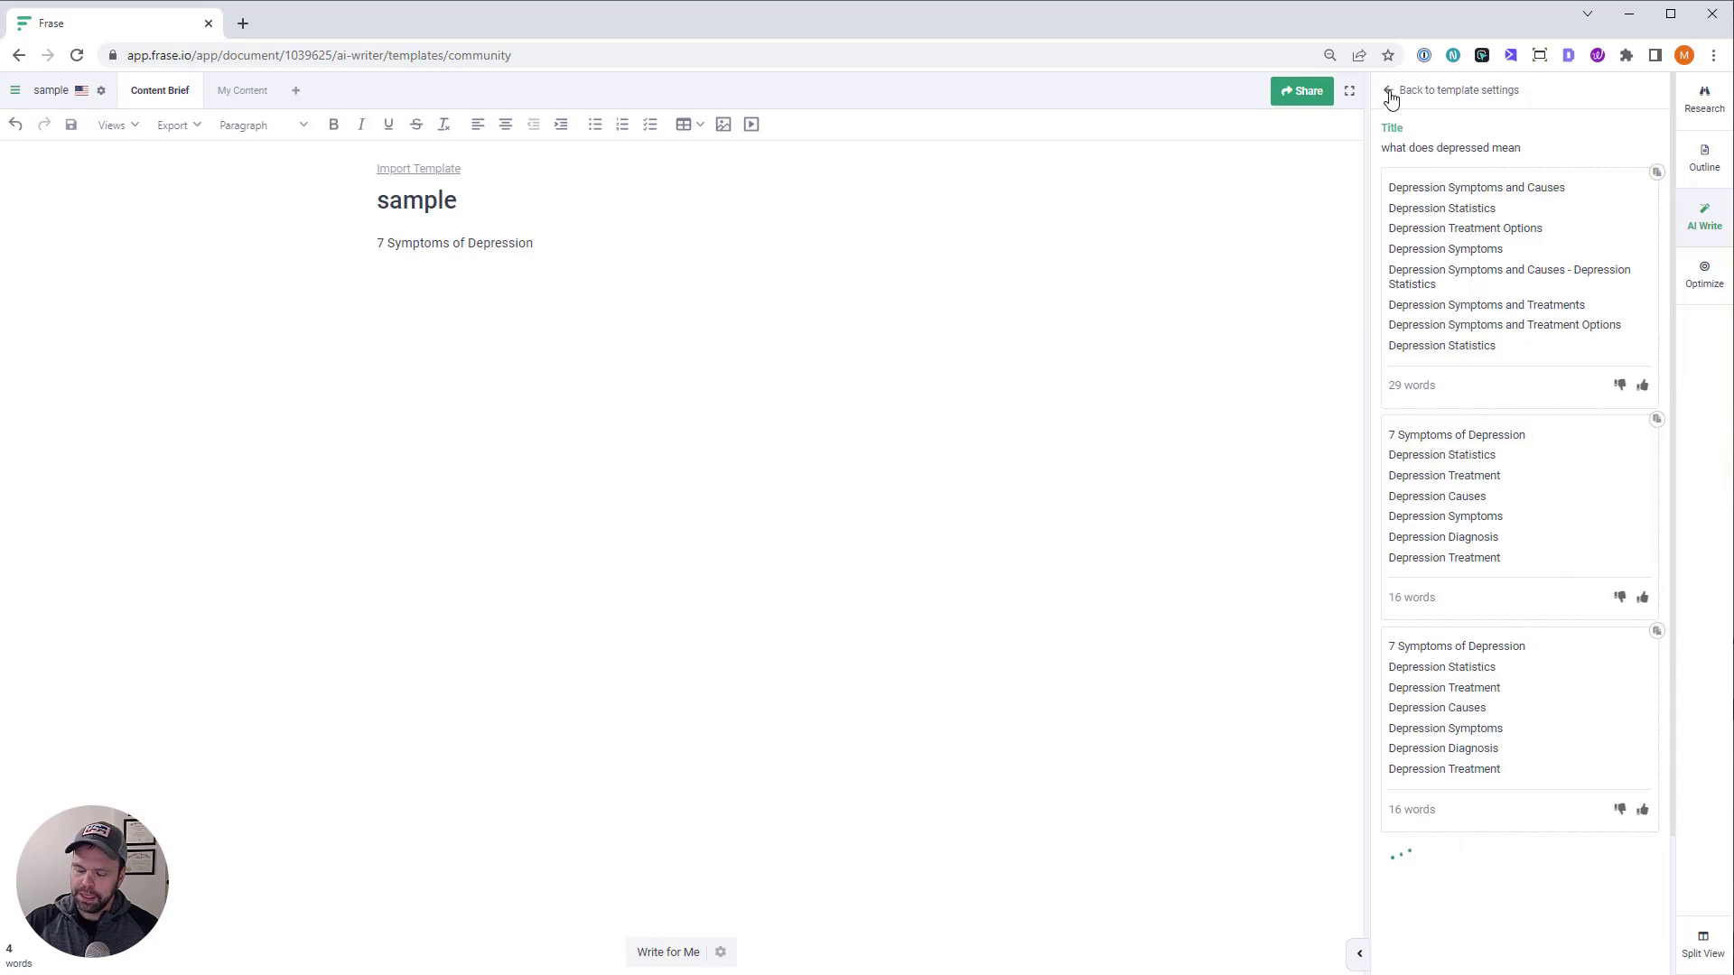
scroll(1470, 603, down, 4)
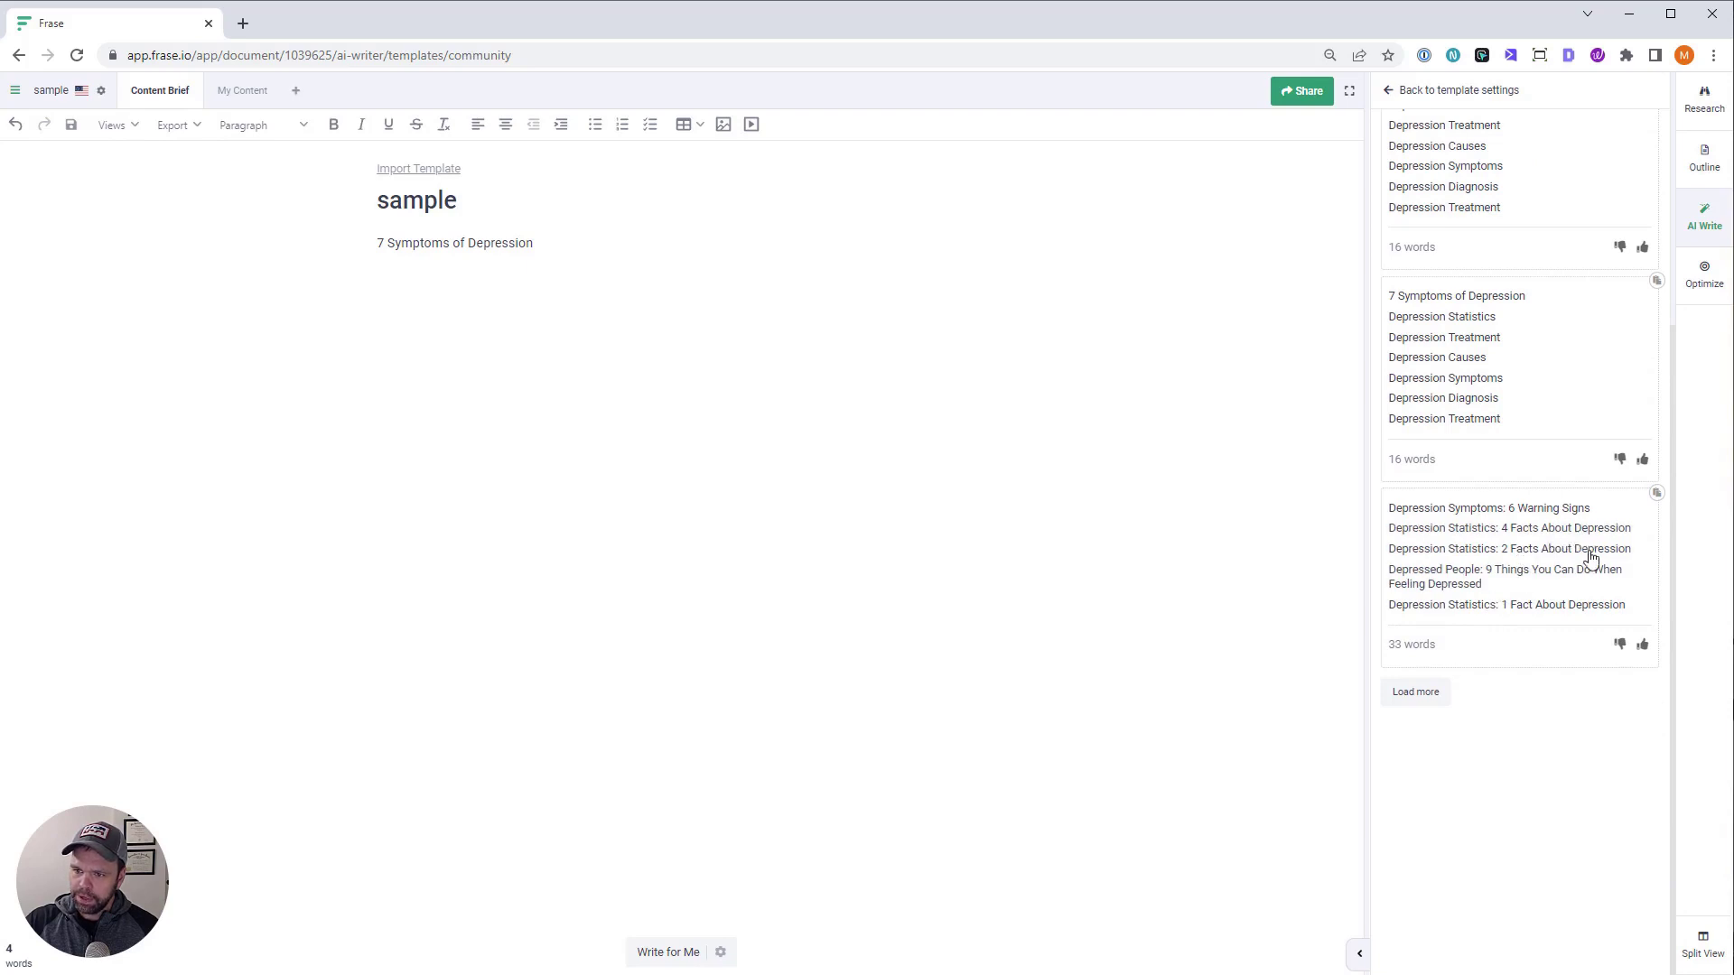
click(1573, 514)
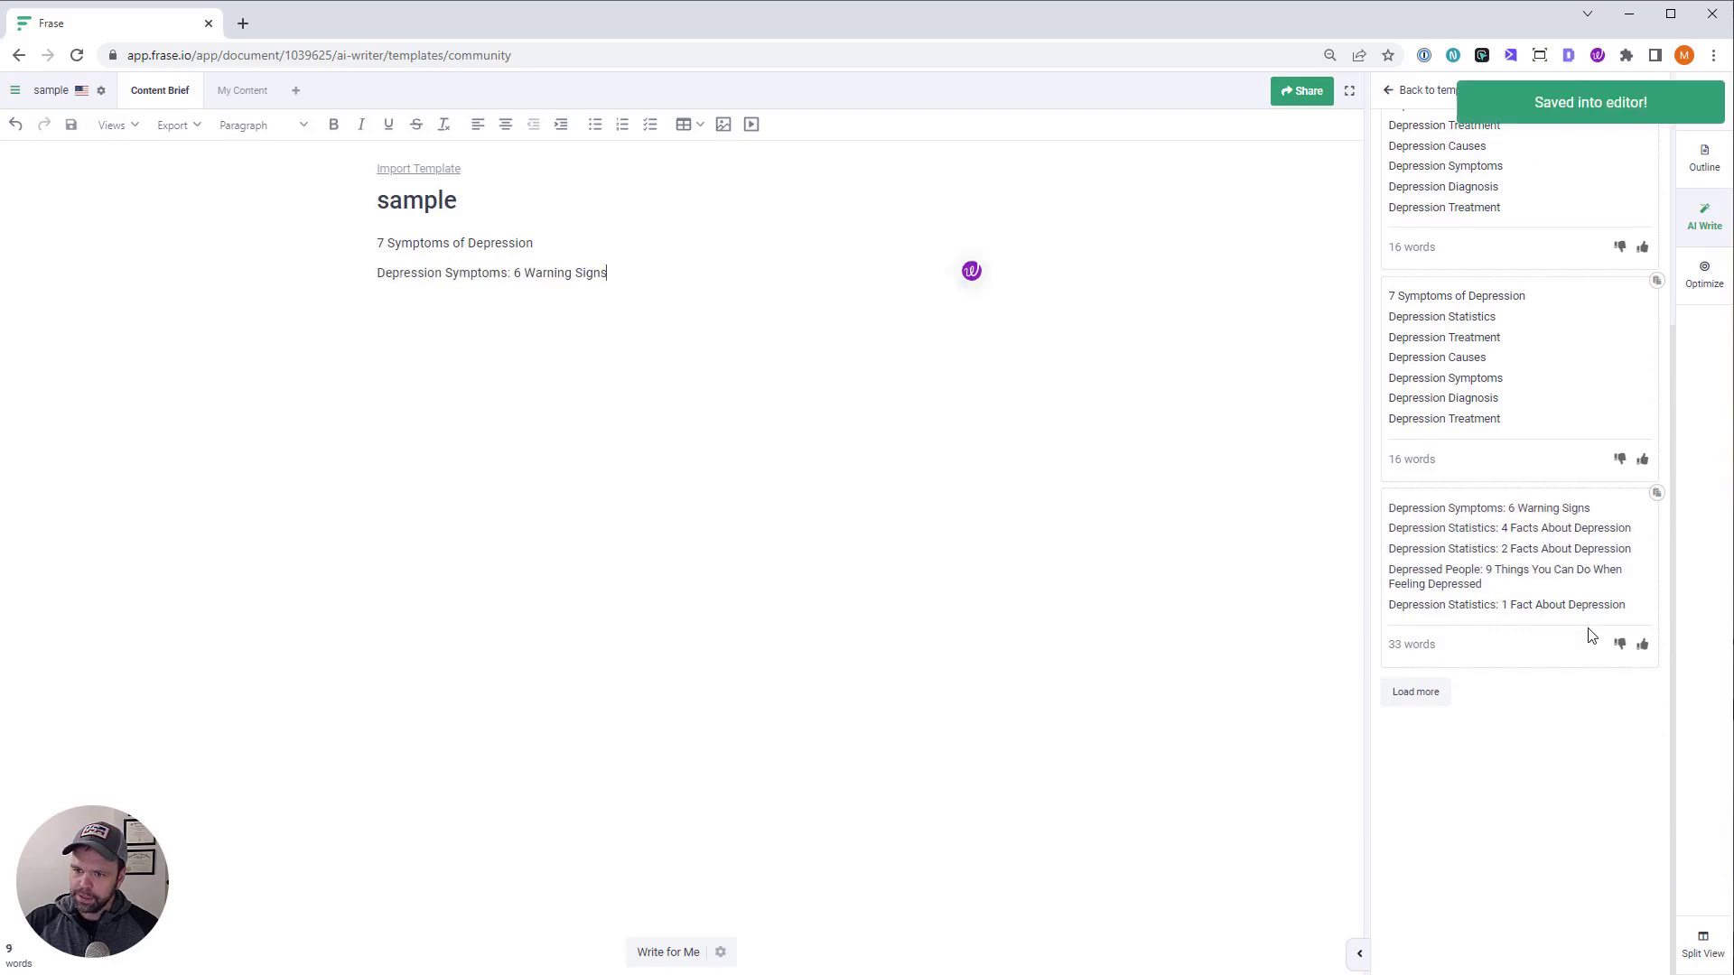
click(1451, 579)
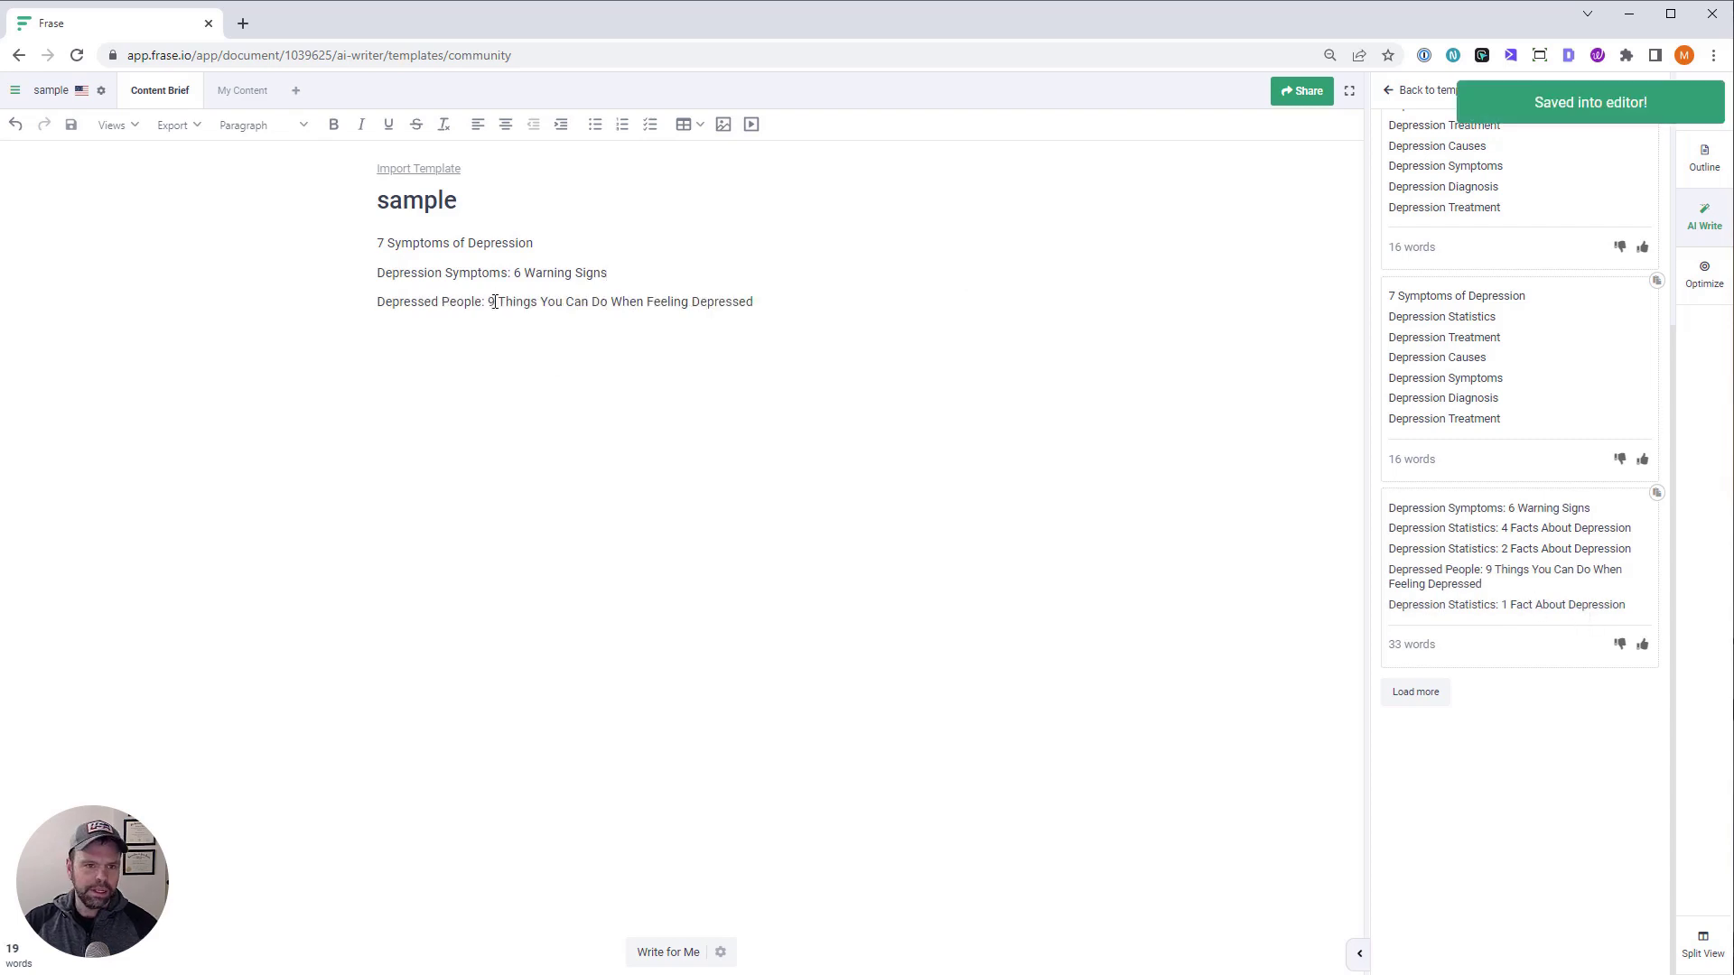
drag(489, 302, 378, 312)
key(BackSpace)
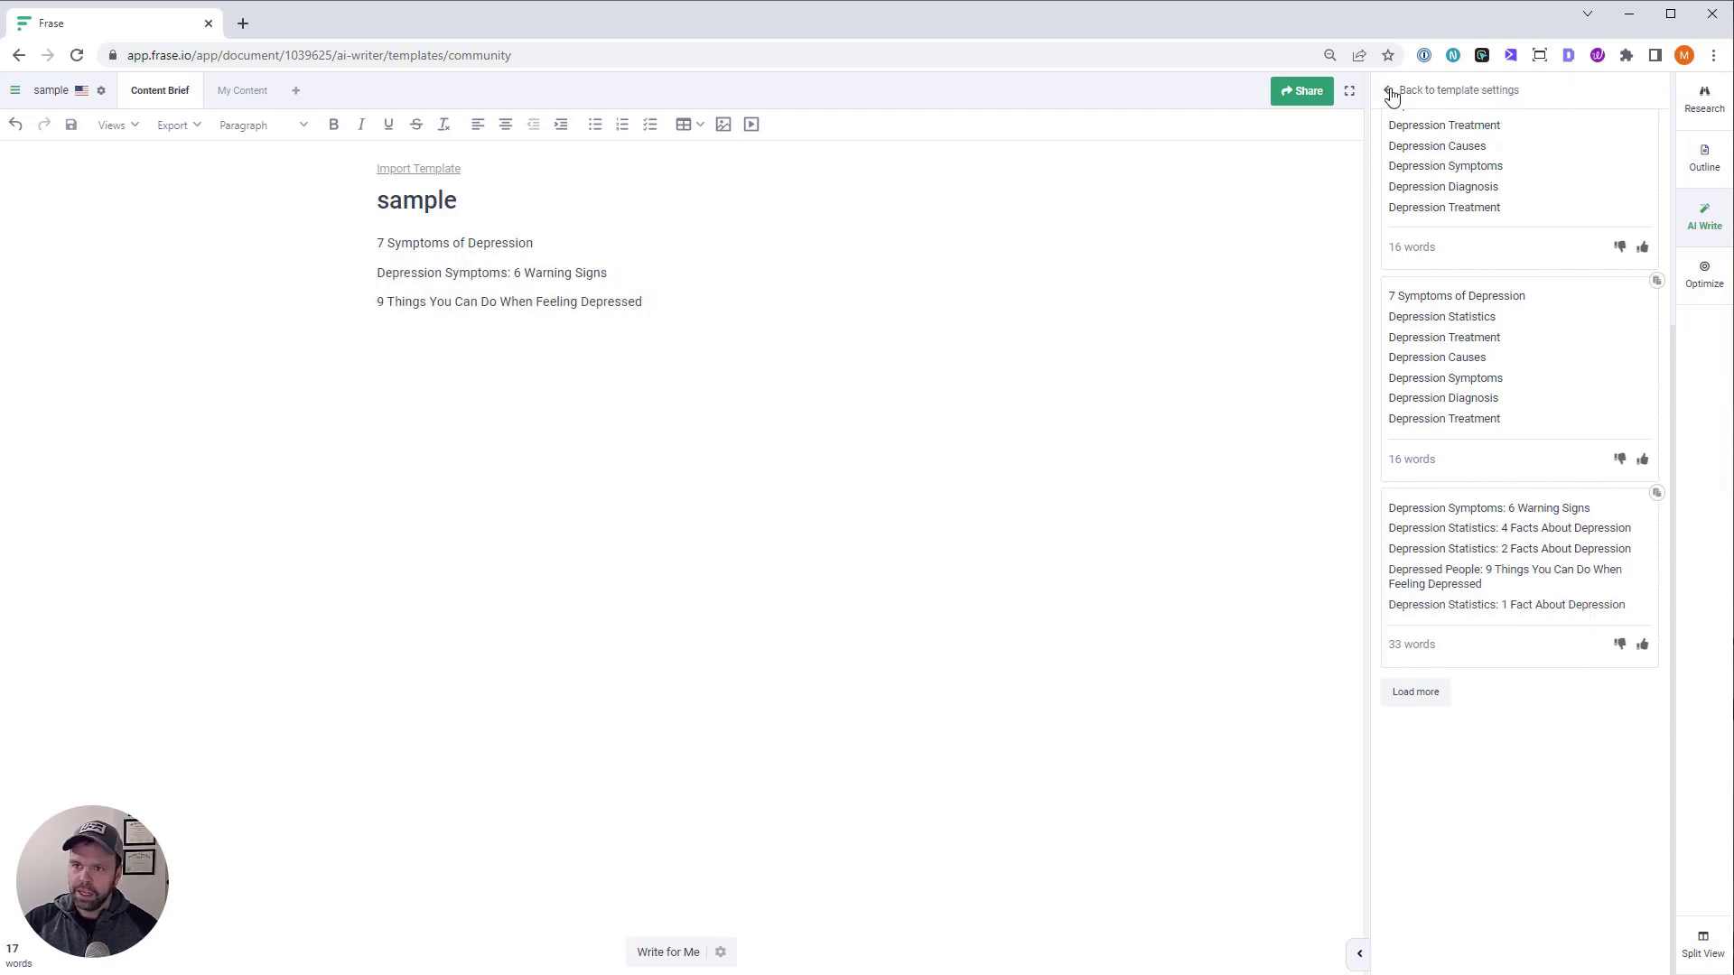
click(1389, 89)
Rerun the template and insert '6 Warning Signs of Depression' and '3 Symptoms that Can Signal Depression'
click(1520, 543)
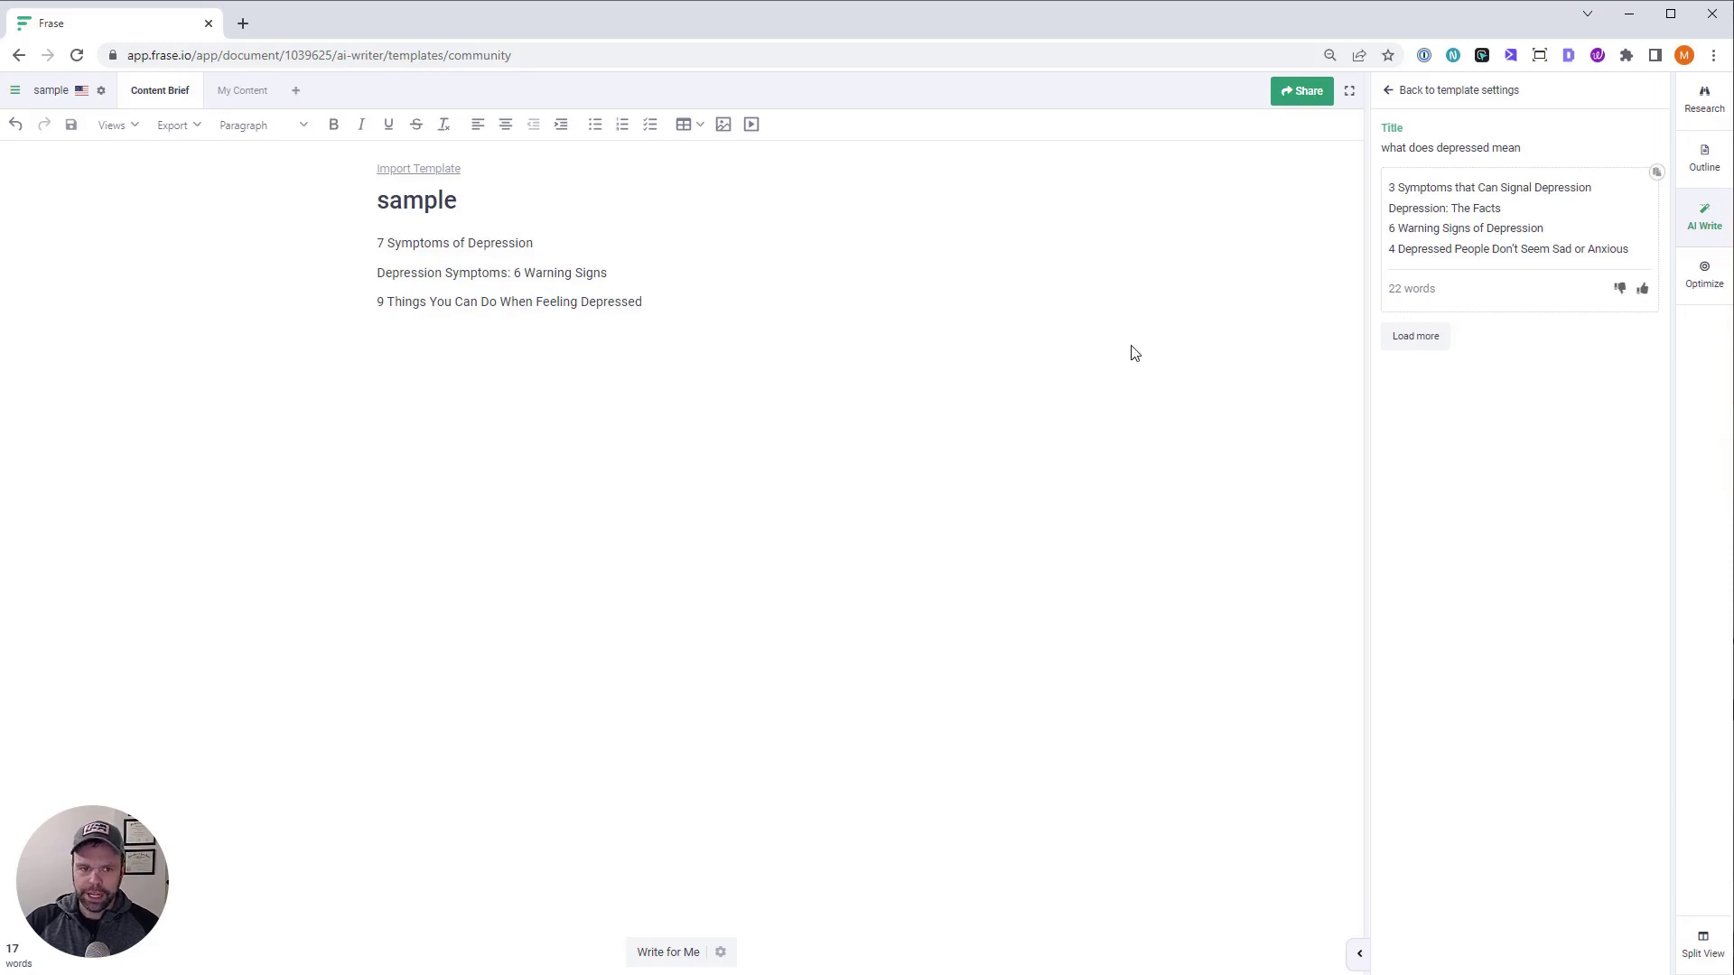
click(713, 302)
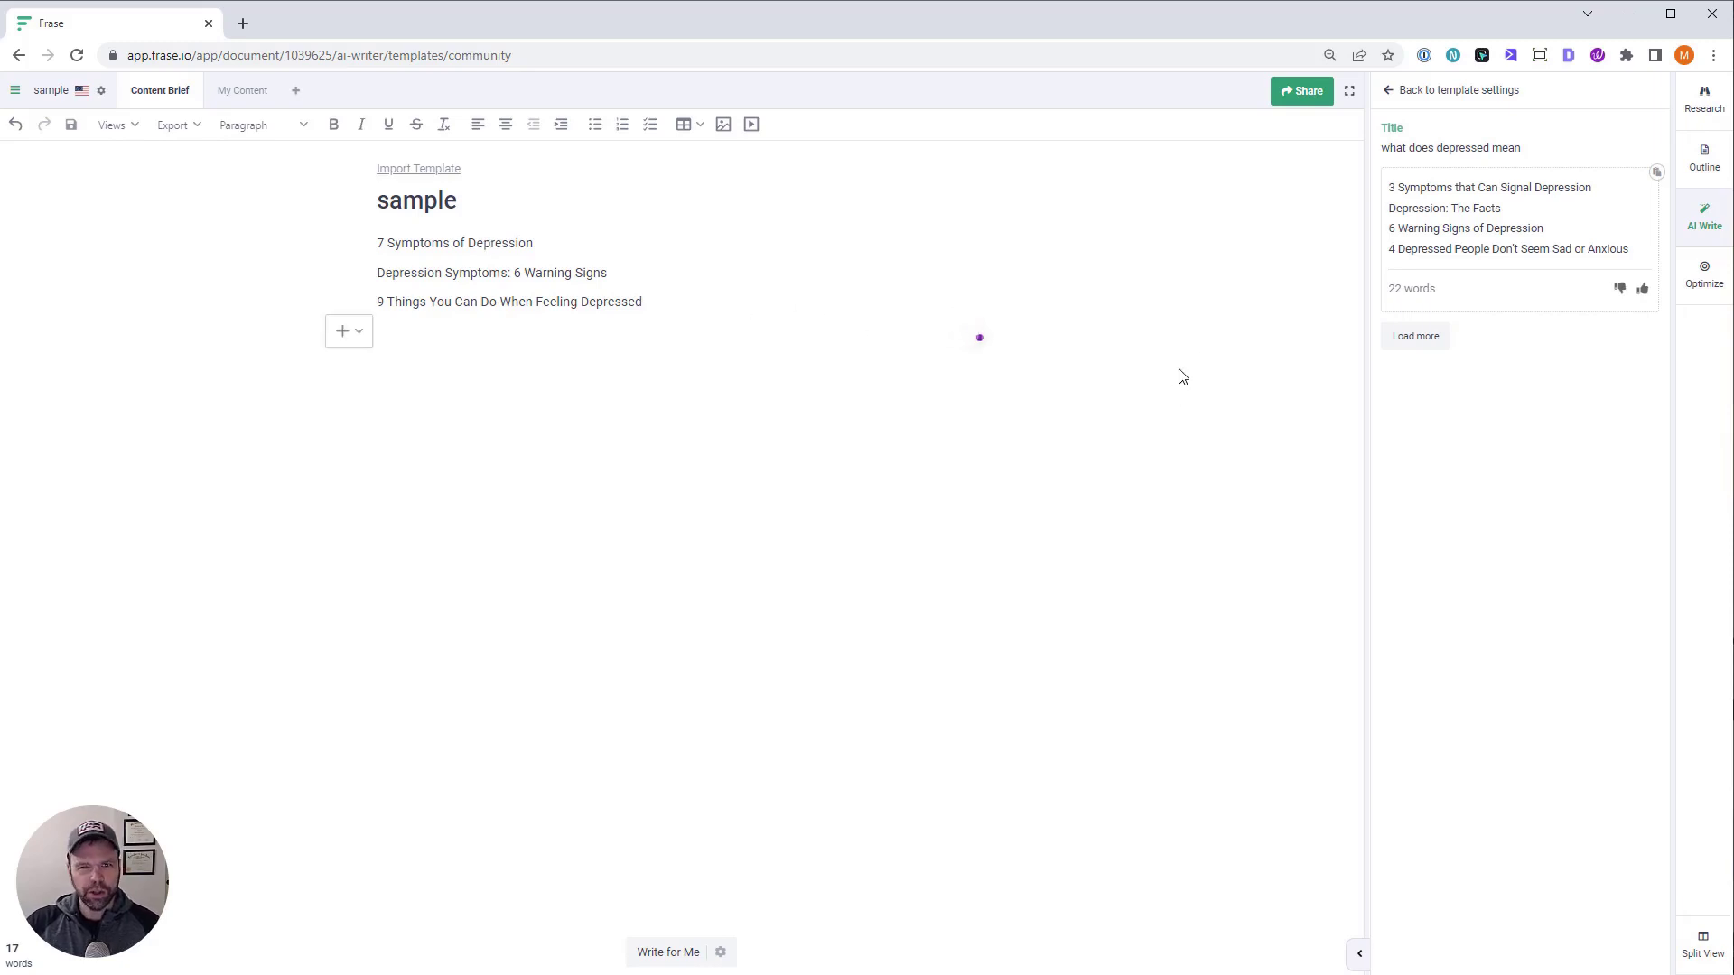
click(1479, 231)
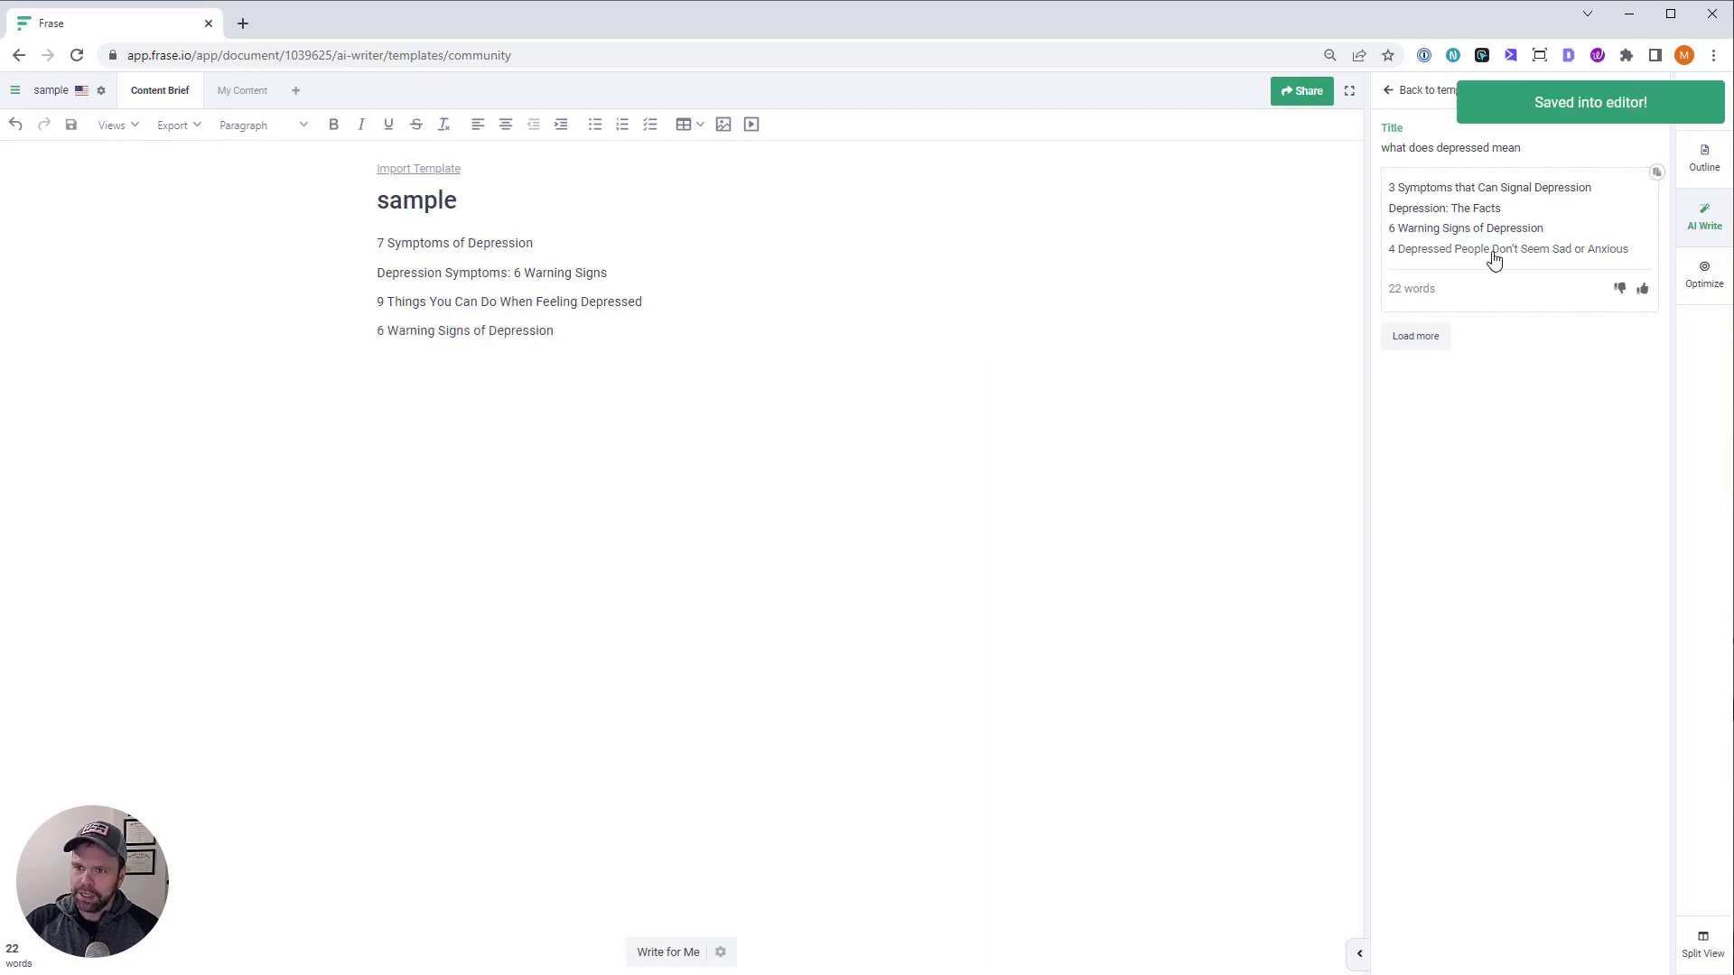
click(1540, 190)
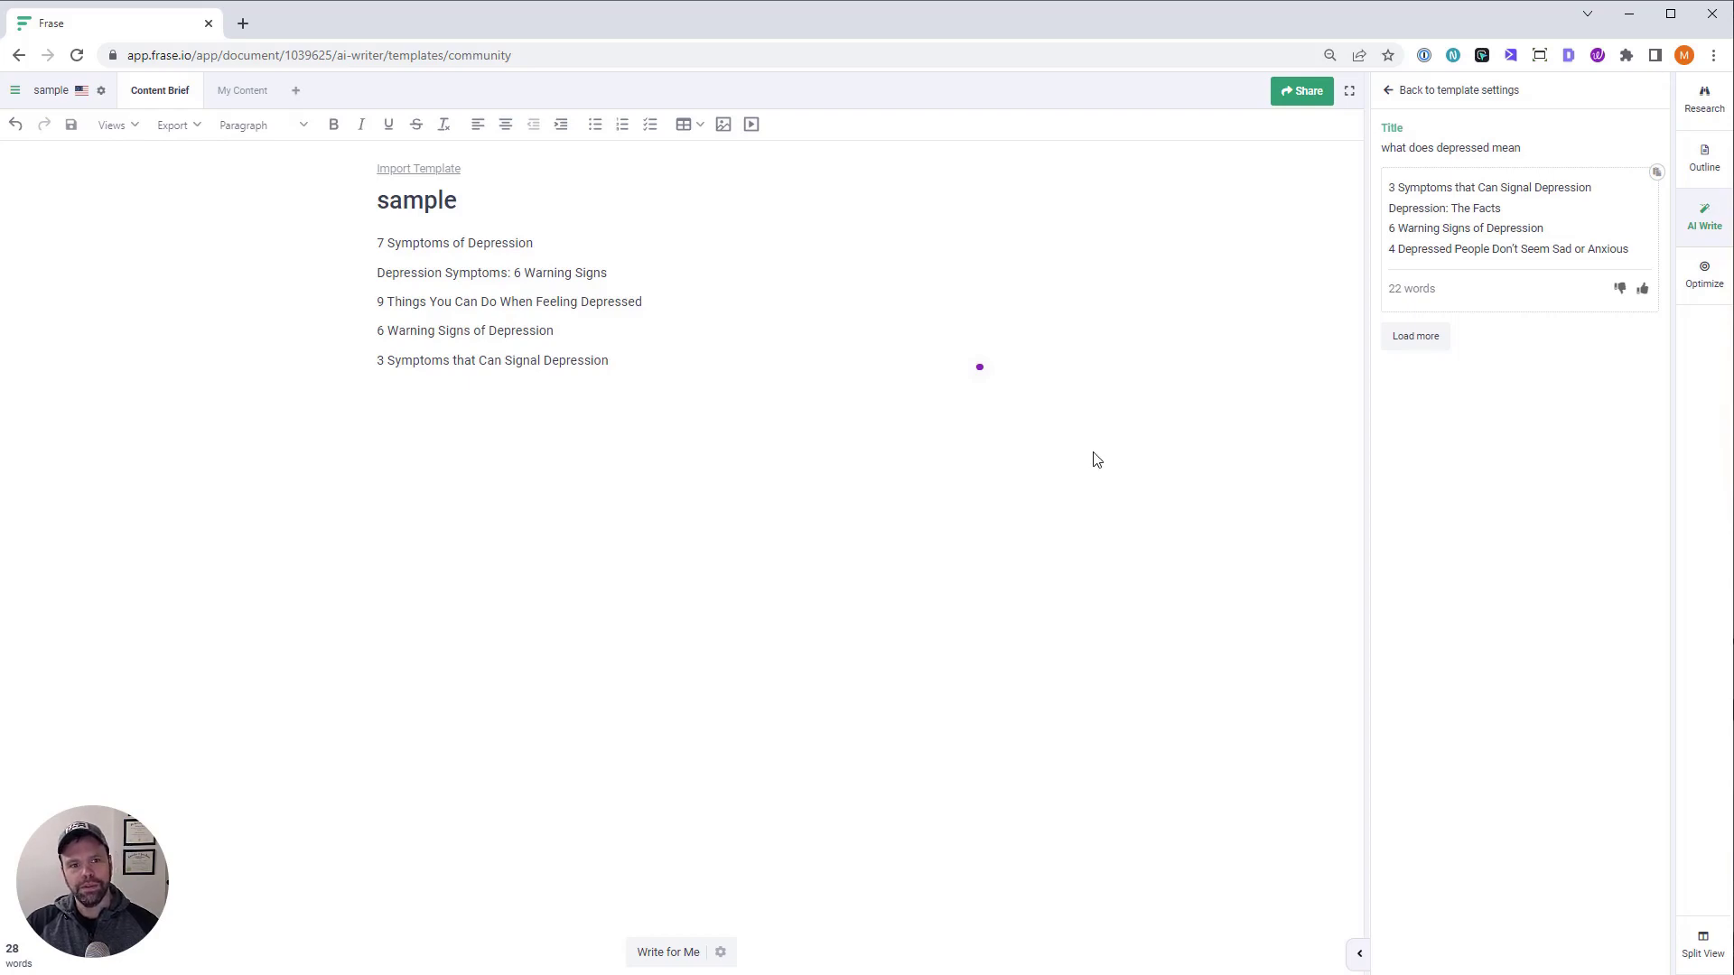
Change the 3 to 5 in the last title and delete the duplicate 'Depression Symptoms: 6 Warning Signs' line
double_click(379, 361)
text(5)
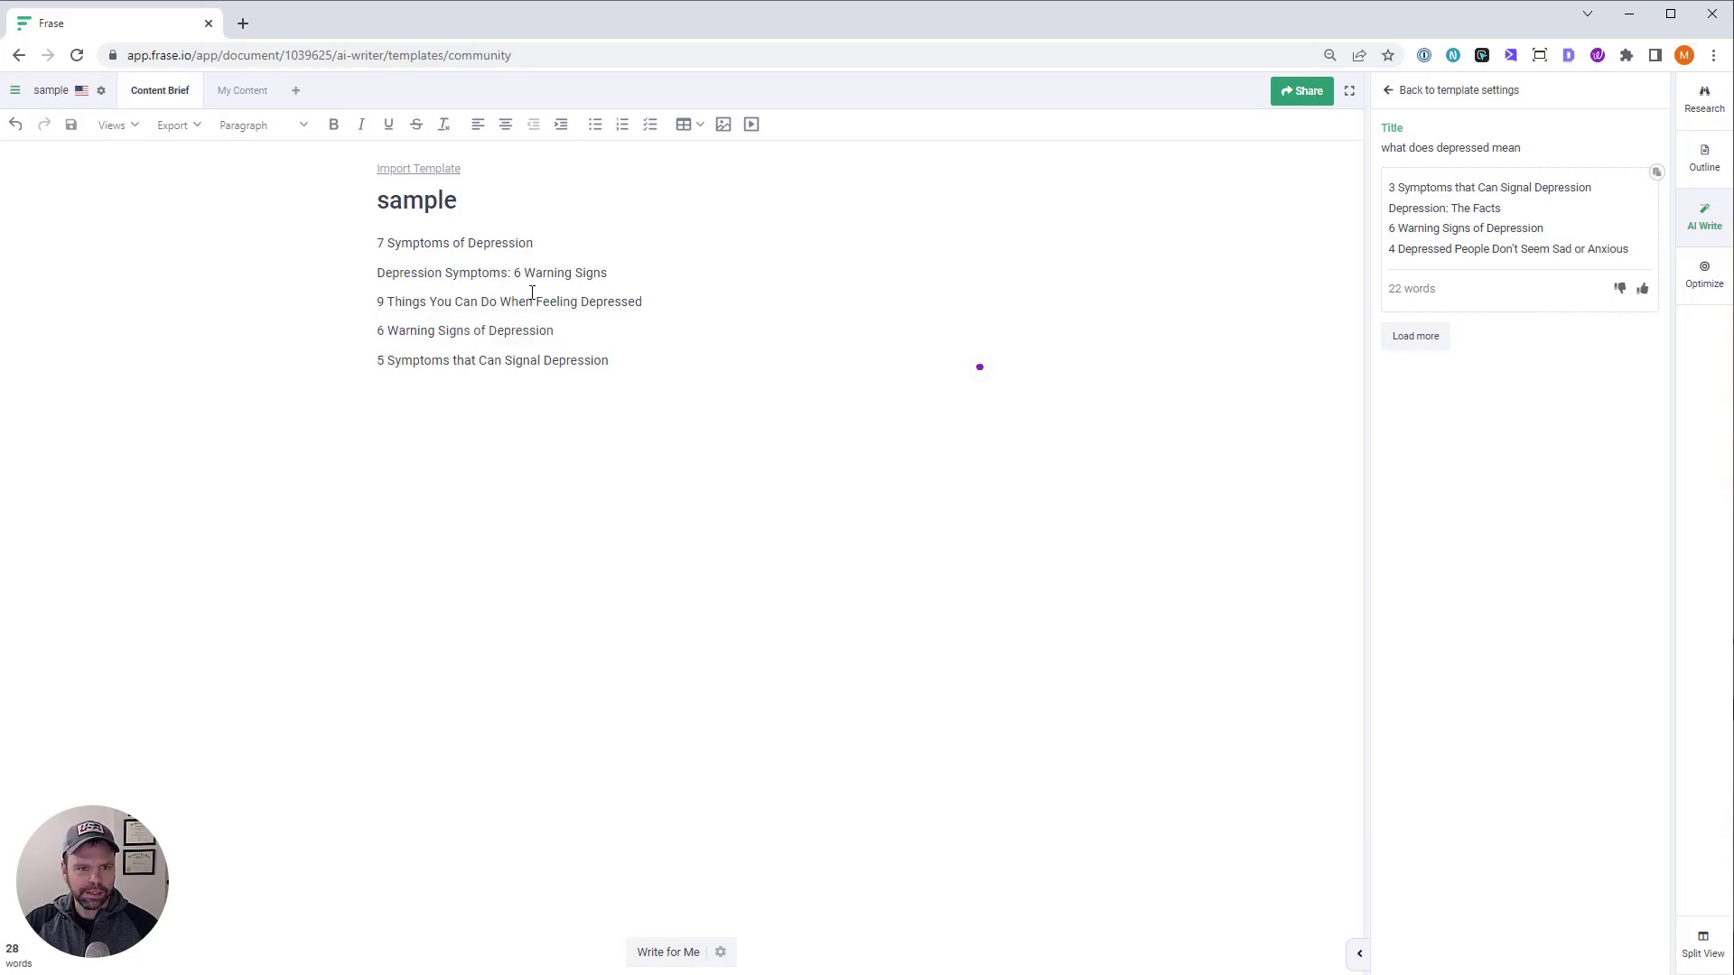
drag(612, 274, 375, 275)
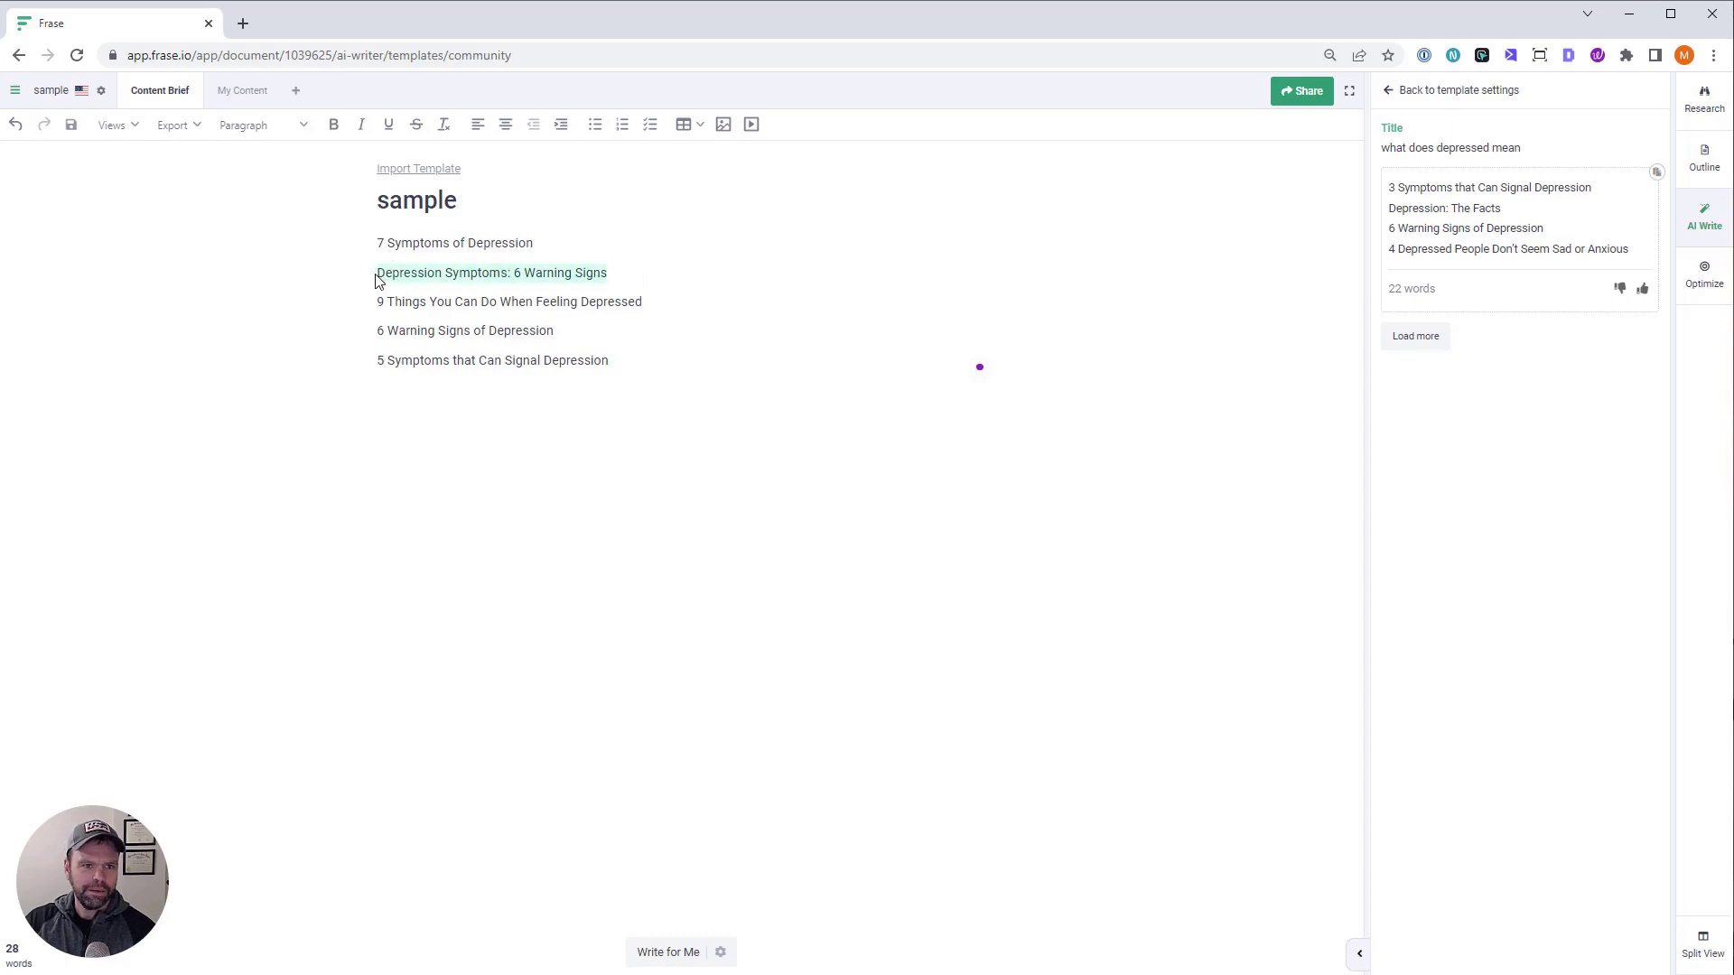
key(BackSpace)
key(Delete)
Add '5 Signs that Depression May Be Affecting You' on a new final line
click(1418, 337)
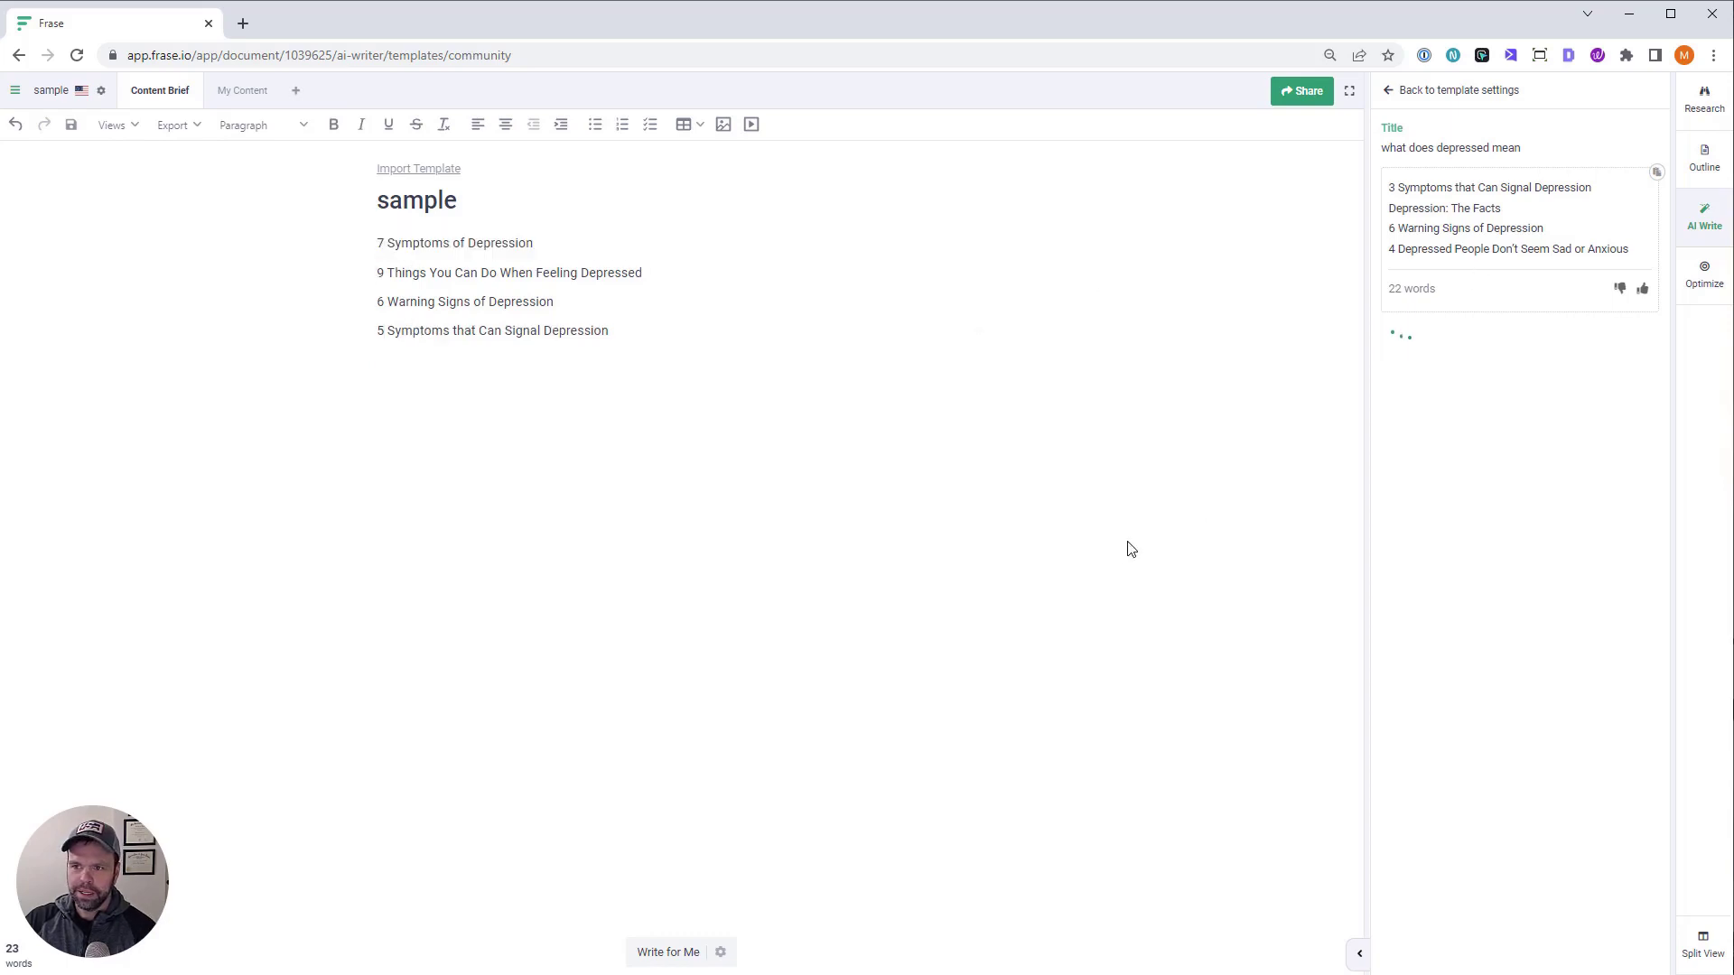
click(613, 330)
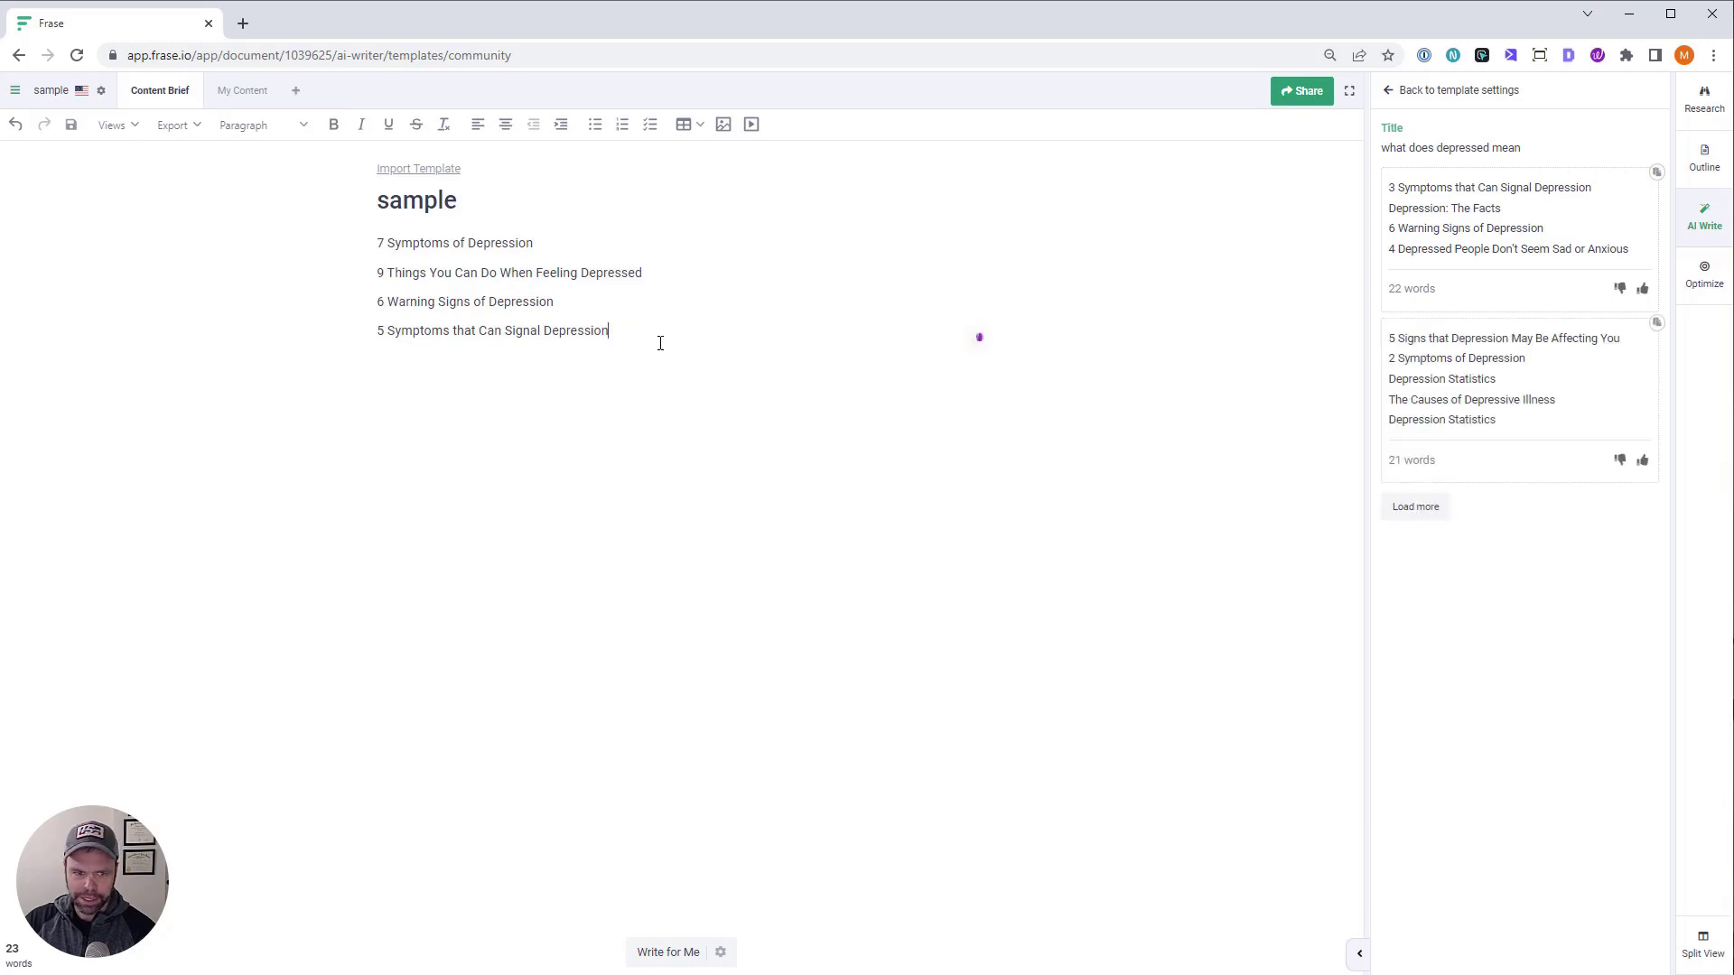
key(Return)
text(5 Signs that Depression May Be Affecting You)
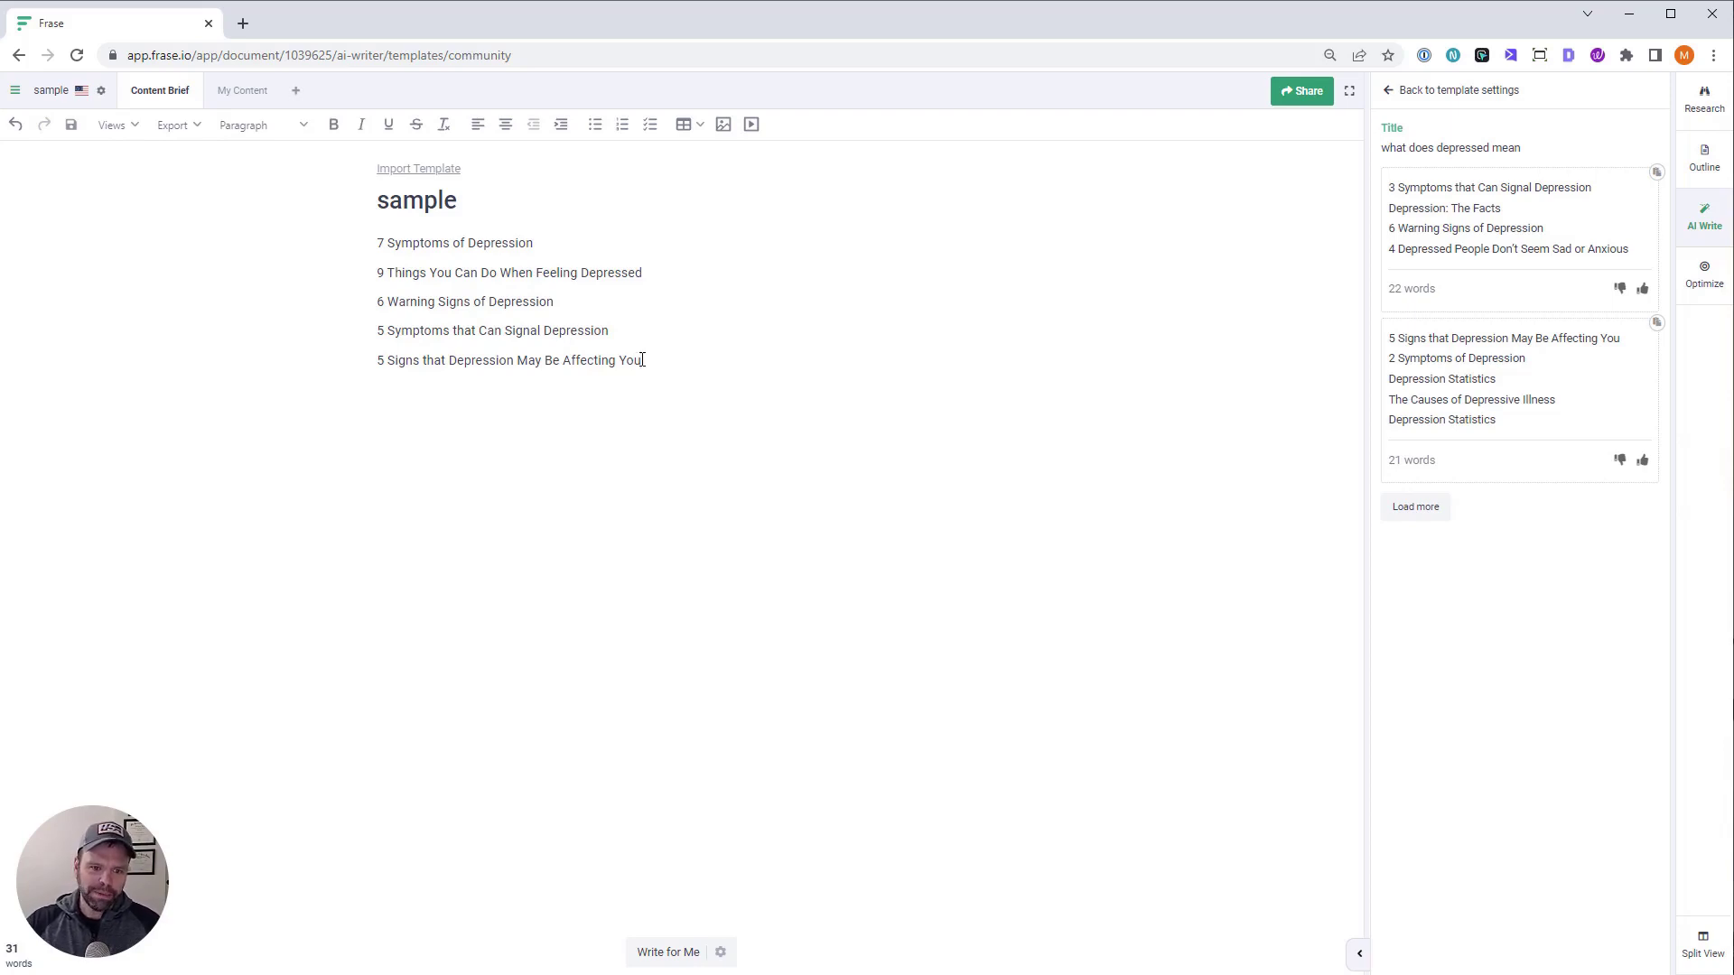
click(1391, 91)
Run [RT] Listicle with Paragraphs for '7 Symptoms of Depression' with creativity set to 1/5
click(1389, 90)
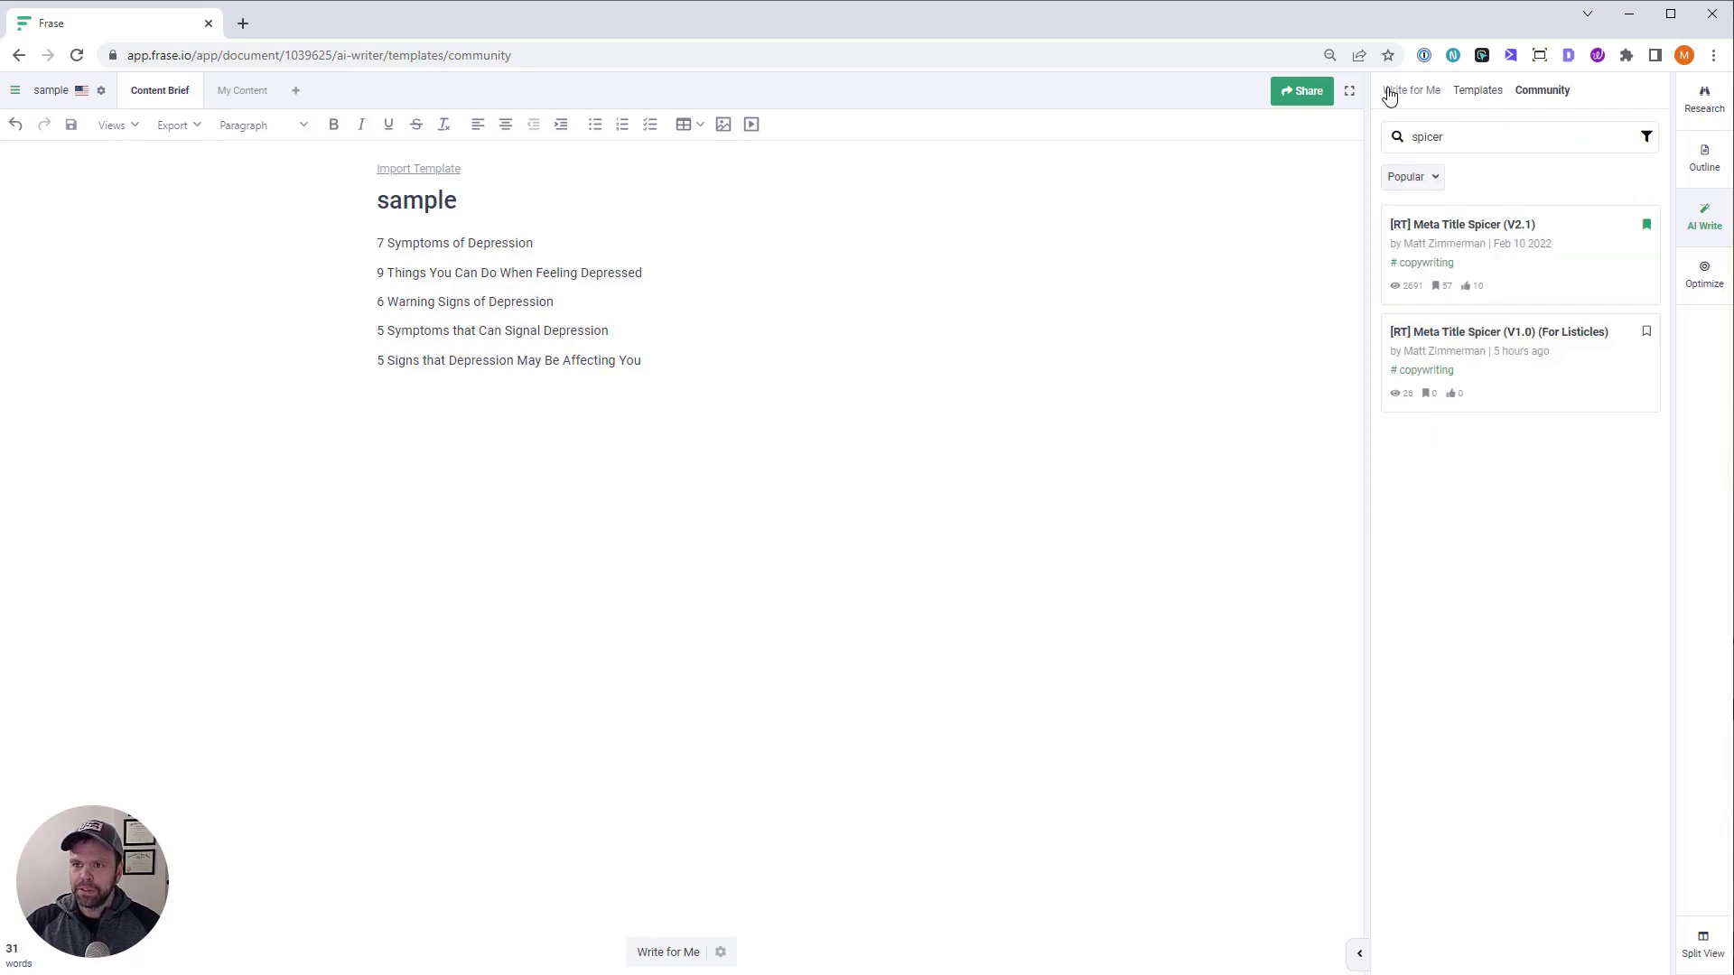
drag(1467, 136, 1318, 138)
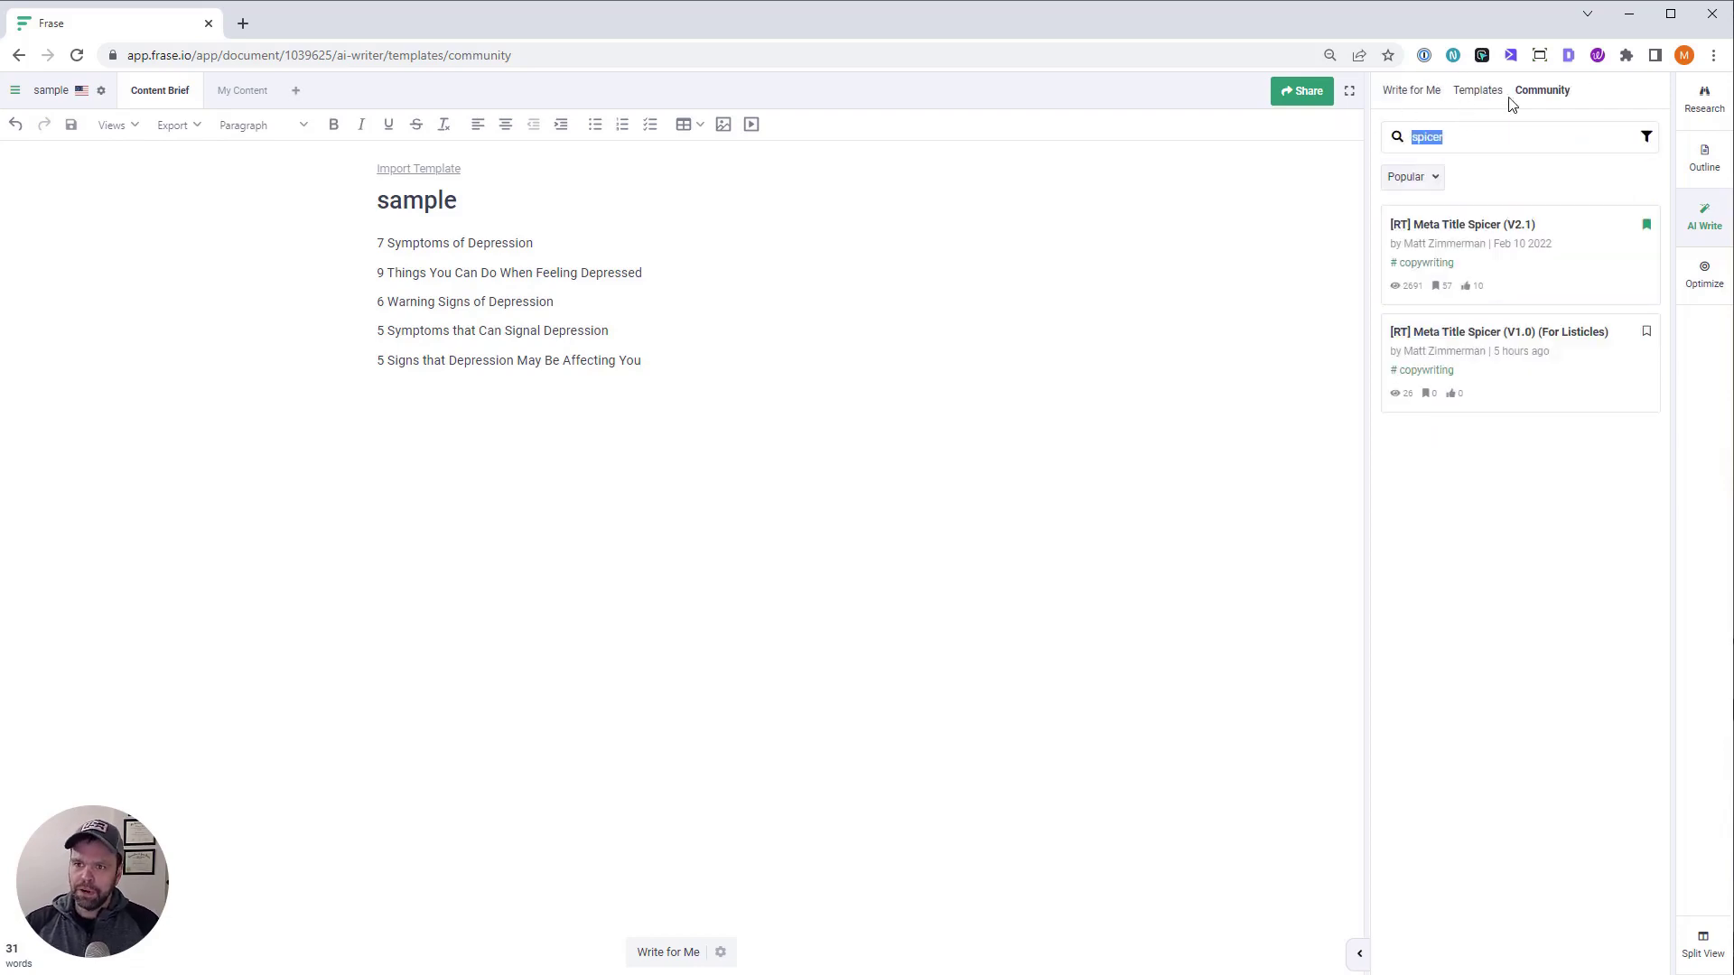
key(BackSpace)
click(1420, 347)
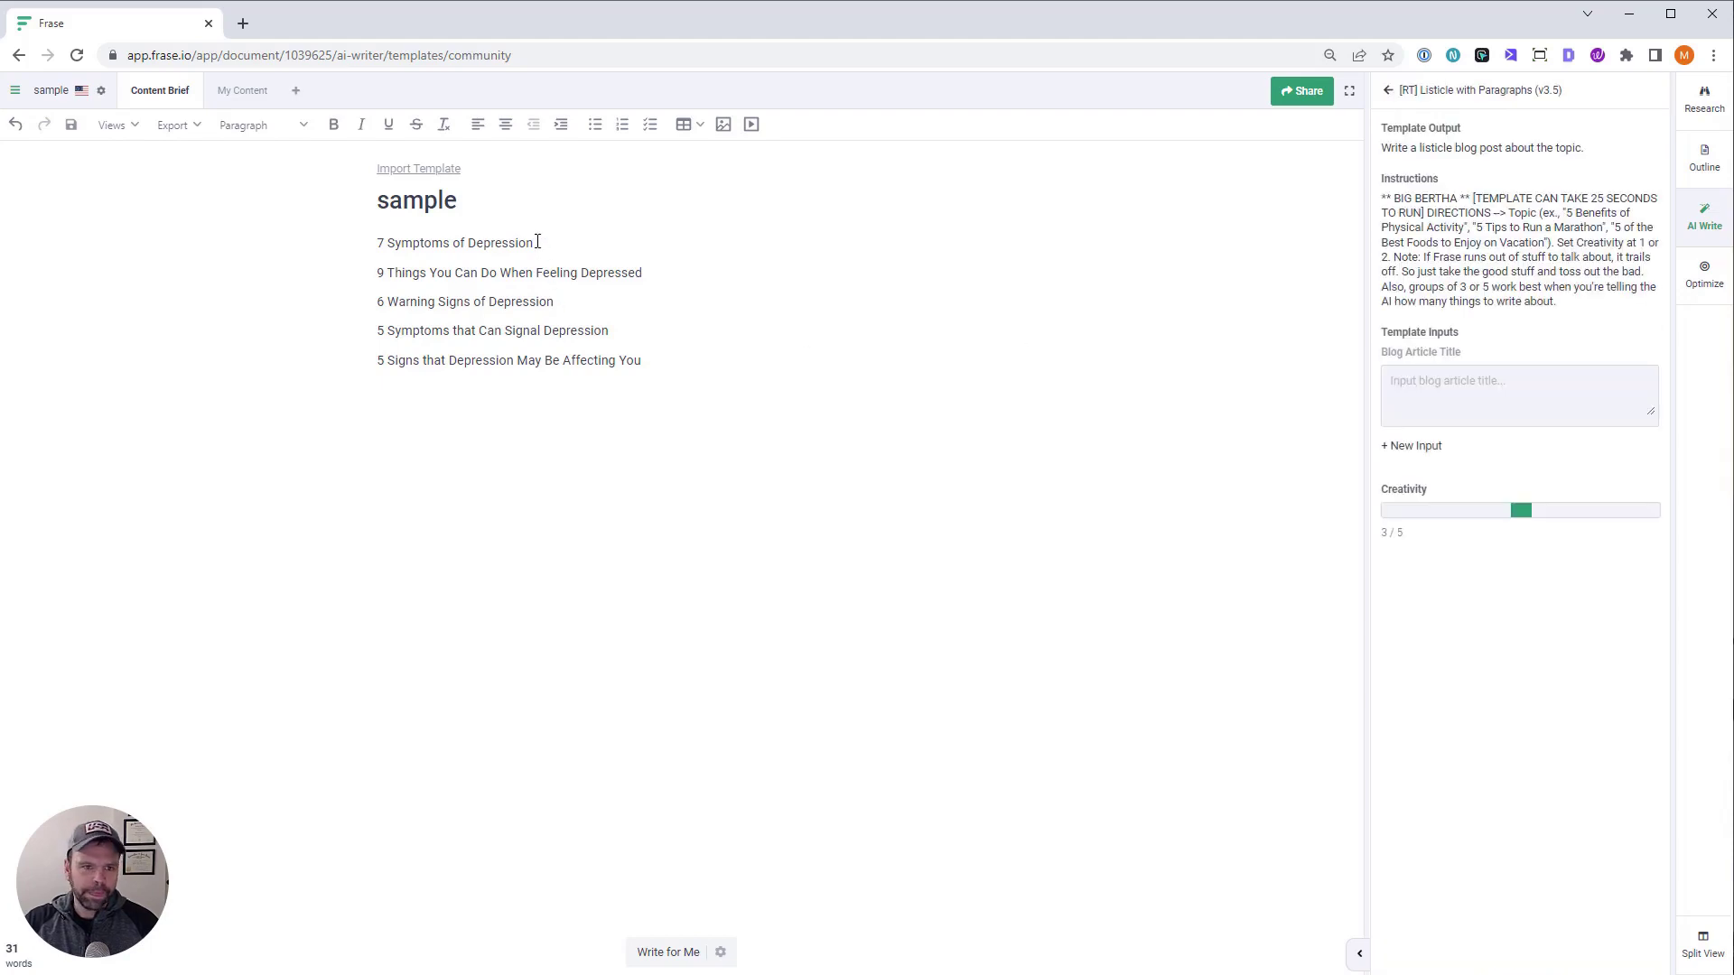
drag(534, 242, 329, 236)
key(ctrl+c)
click(1454, 380)
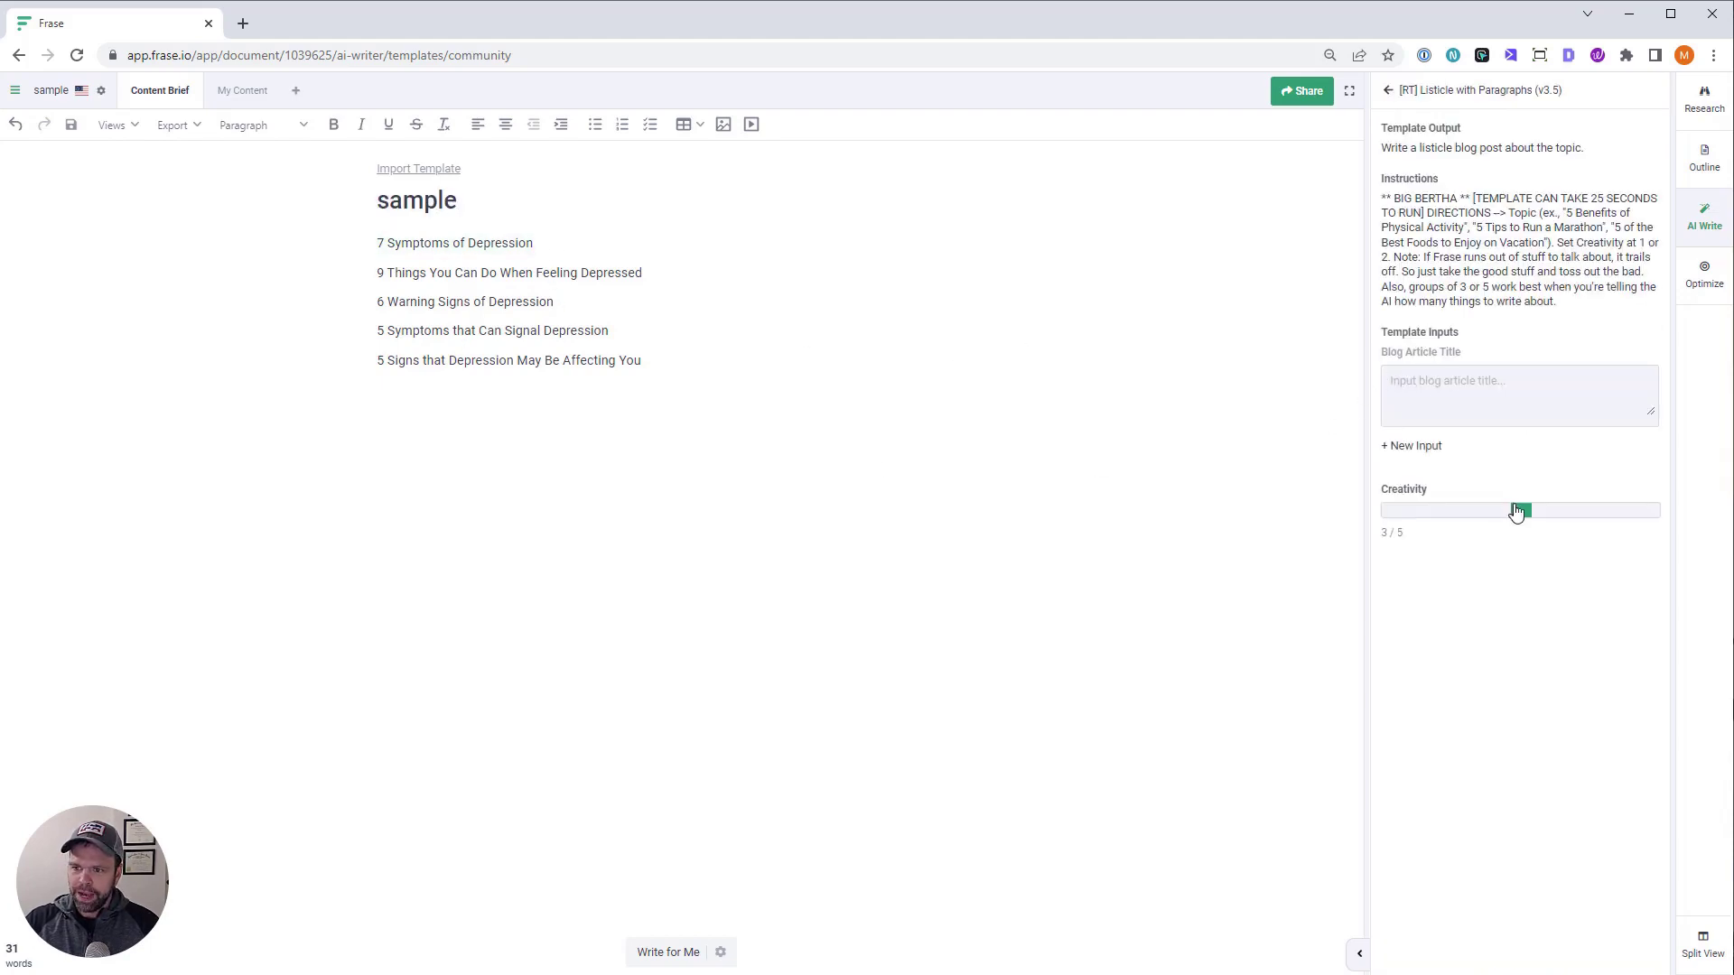
drag(1519, 510, 1317, 508)
click(1525, 386)
key(ctrl+v)
click(1546, 589)
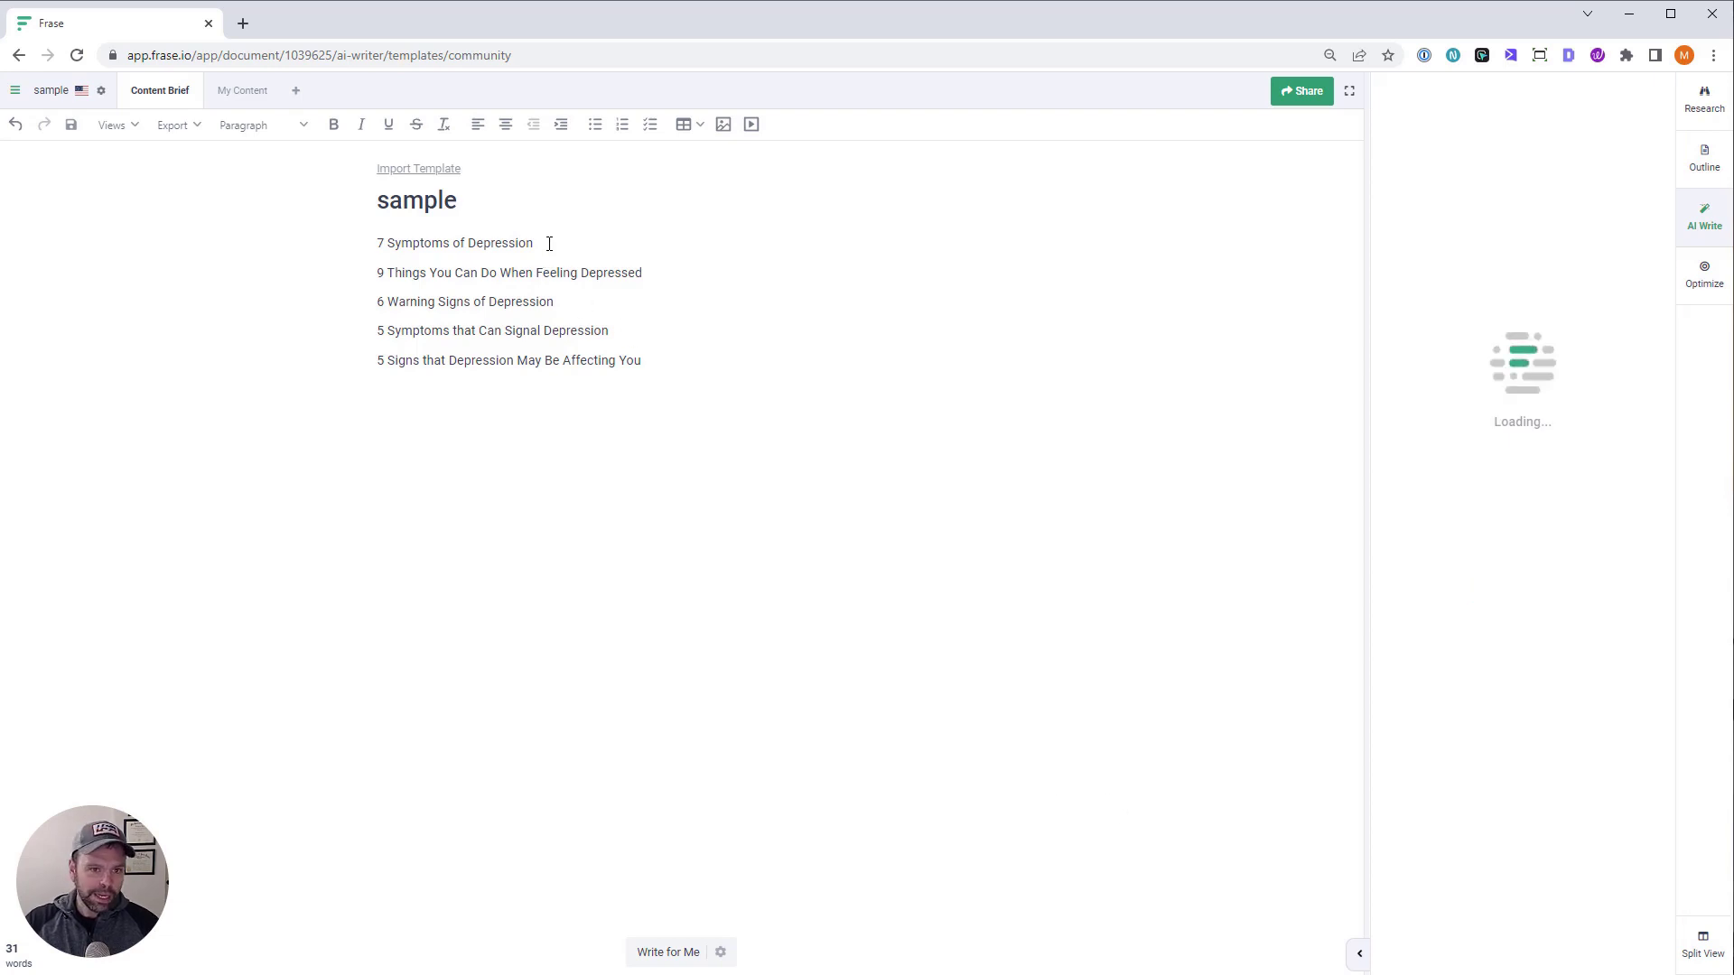
drag(550, 240, 356, 252)
key(ctrl+c)
Put '7 Symptoms of Depression' on line 1 of Notepad++'s new 1 tab, then return to Frase
key(alt+Tab)
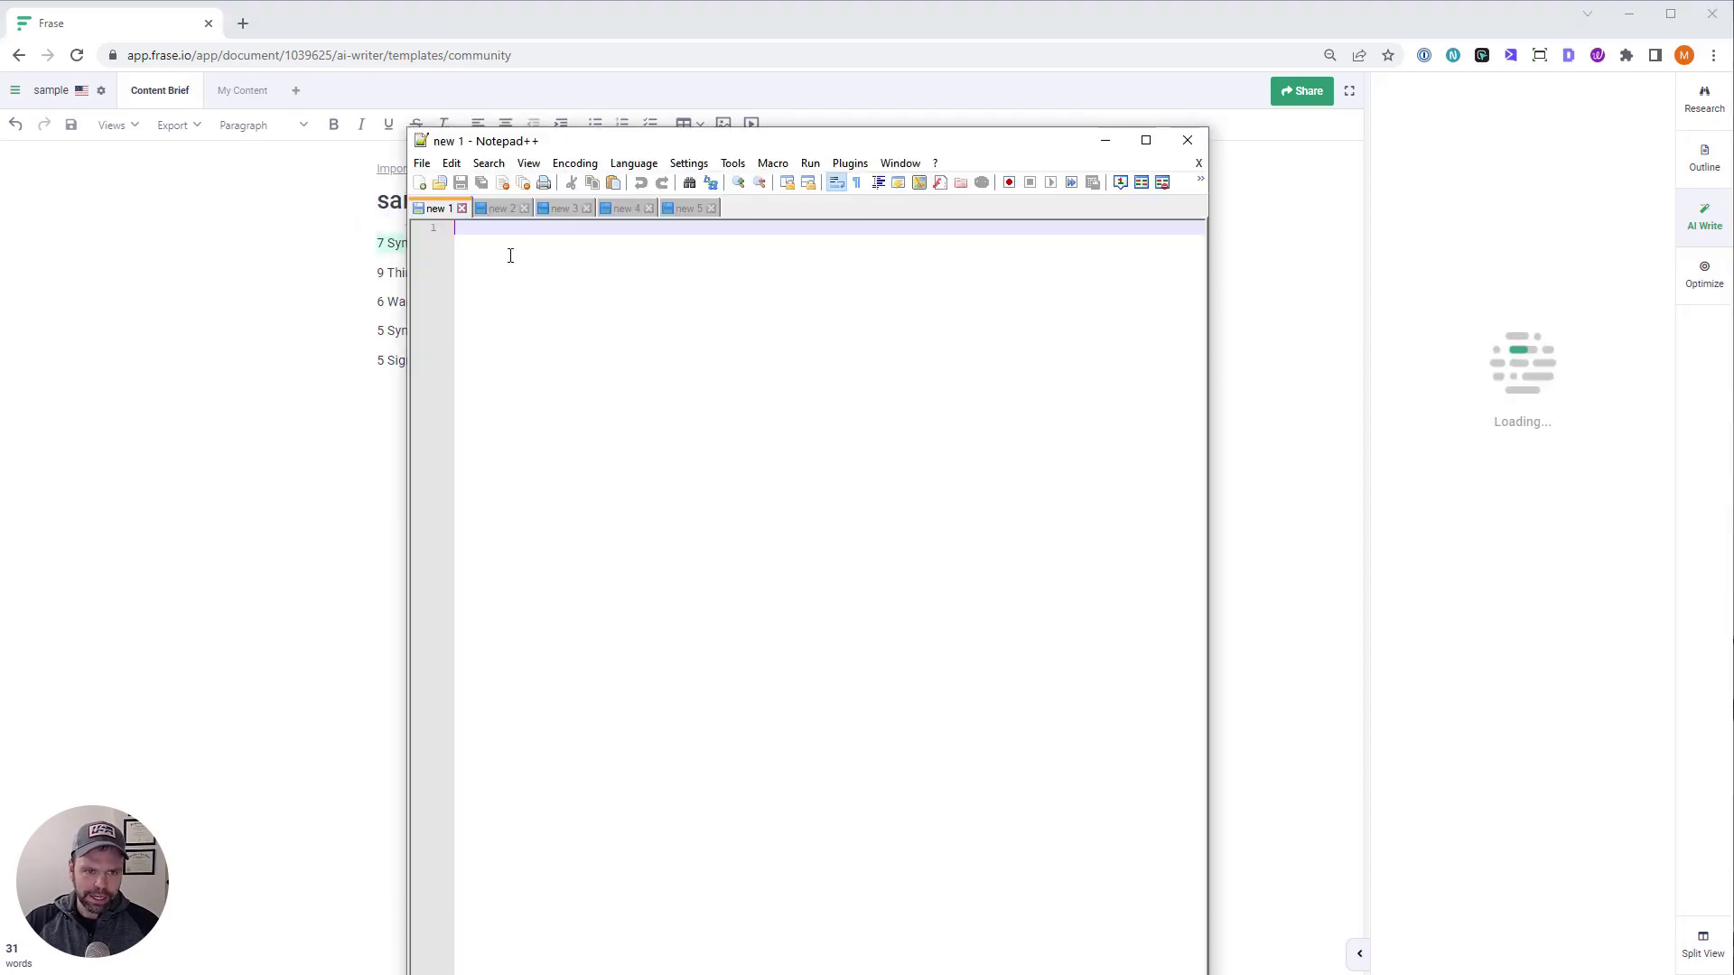
key(ctrl+v)
key(Return)
key(Return)
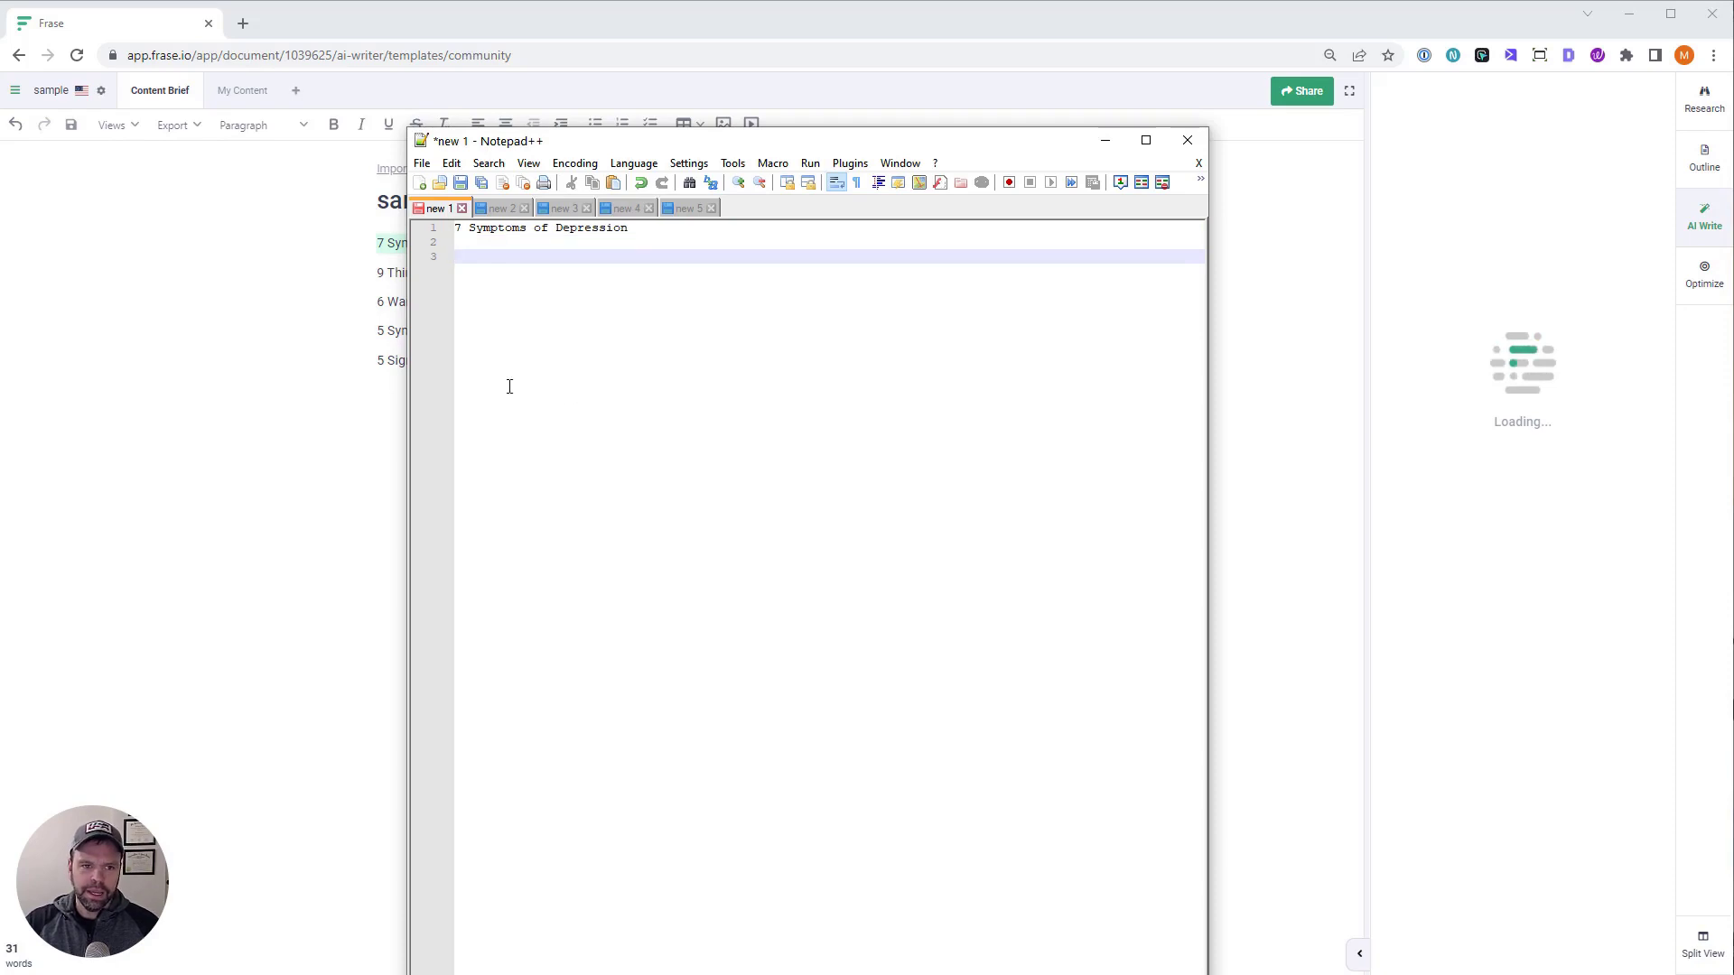
click(298, 368)
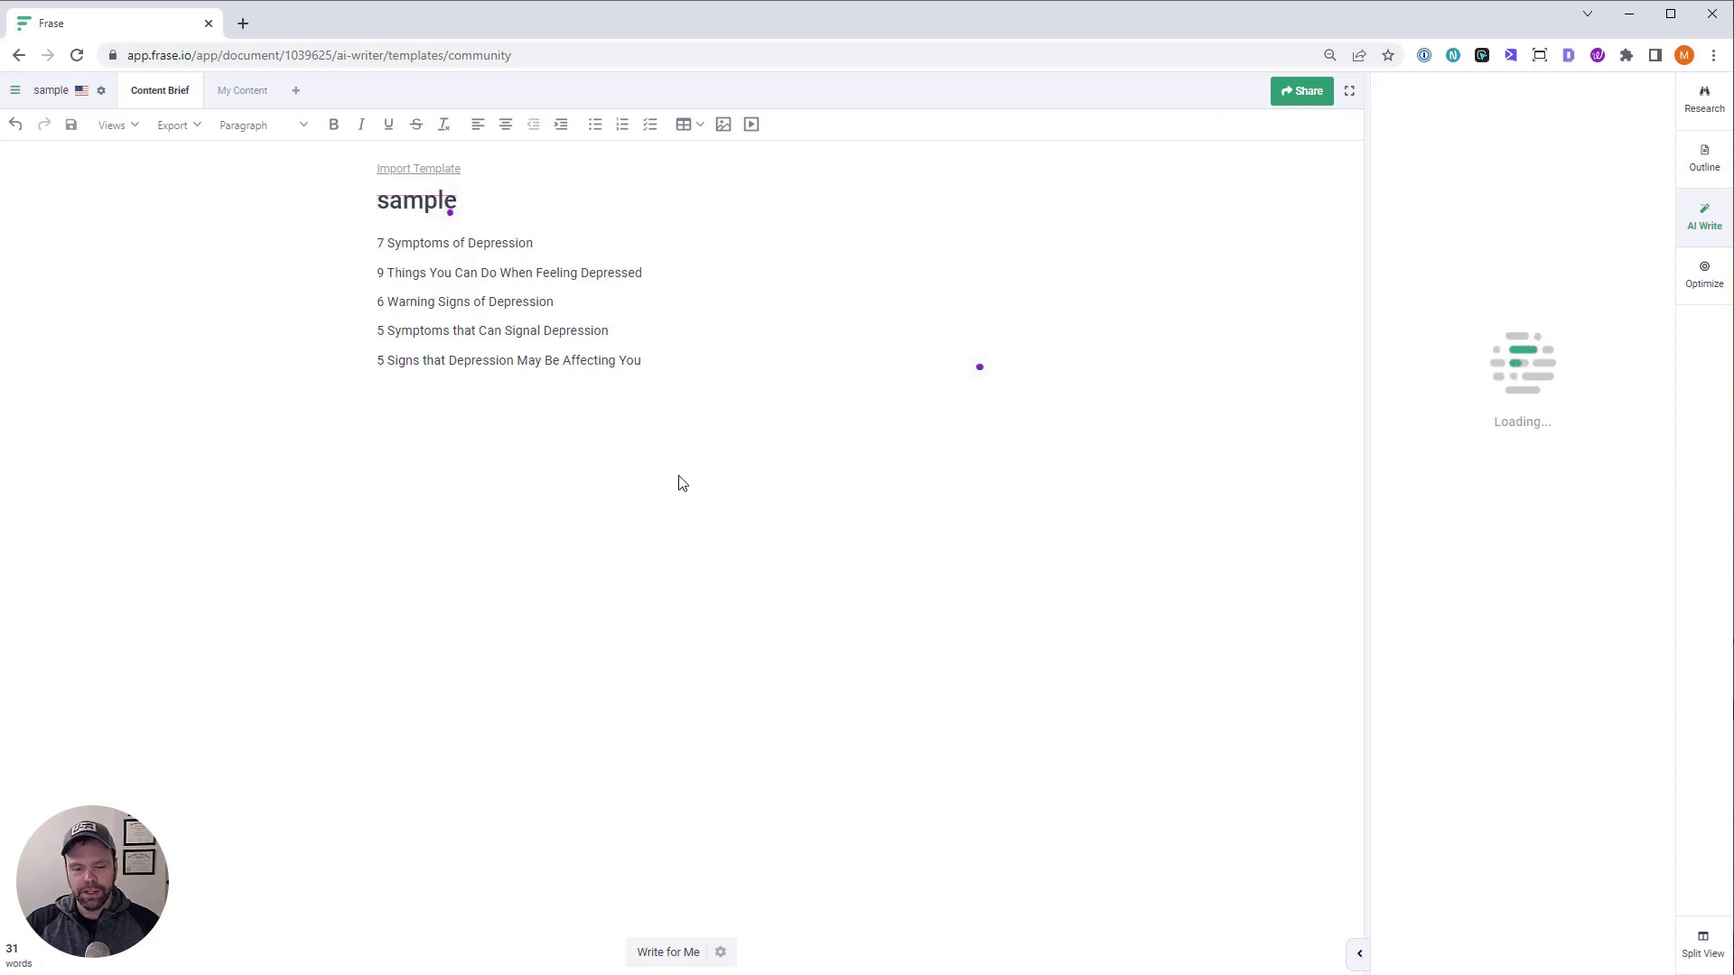
key(alt+Tab)
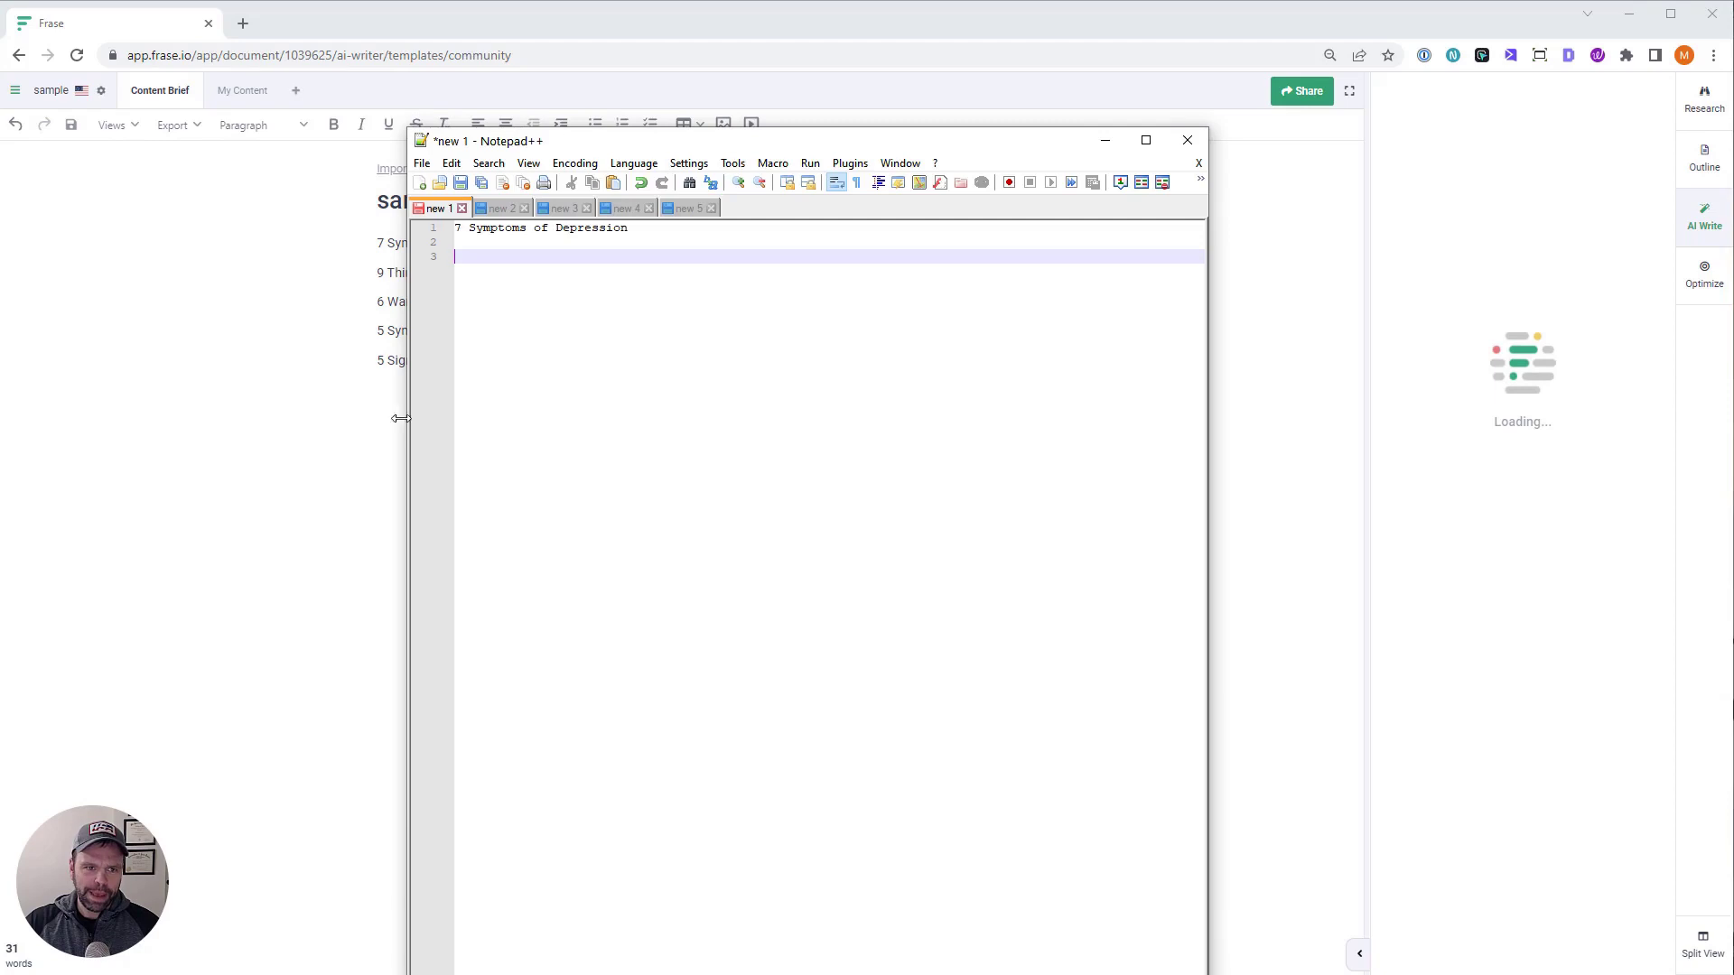
key(alt+Tab)
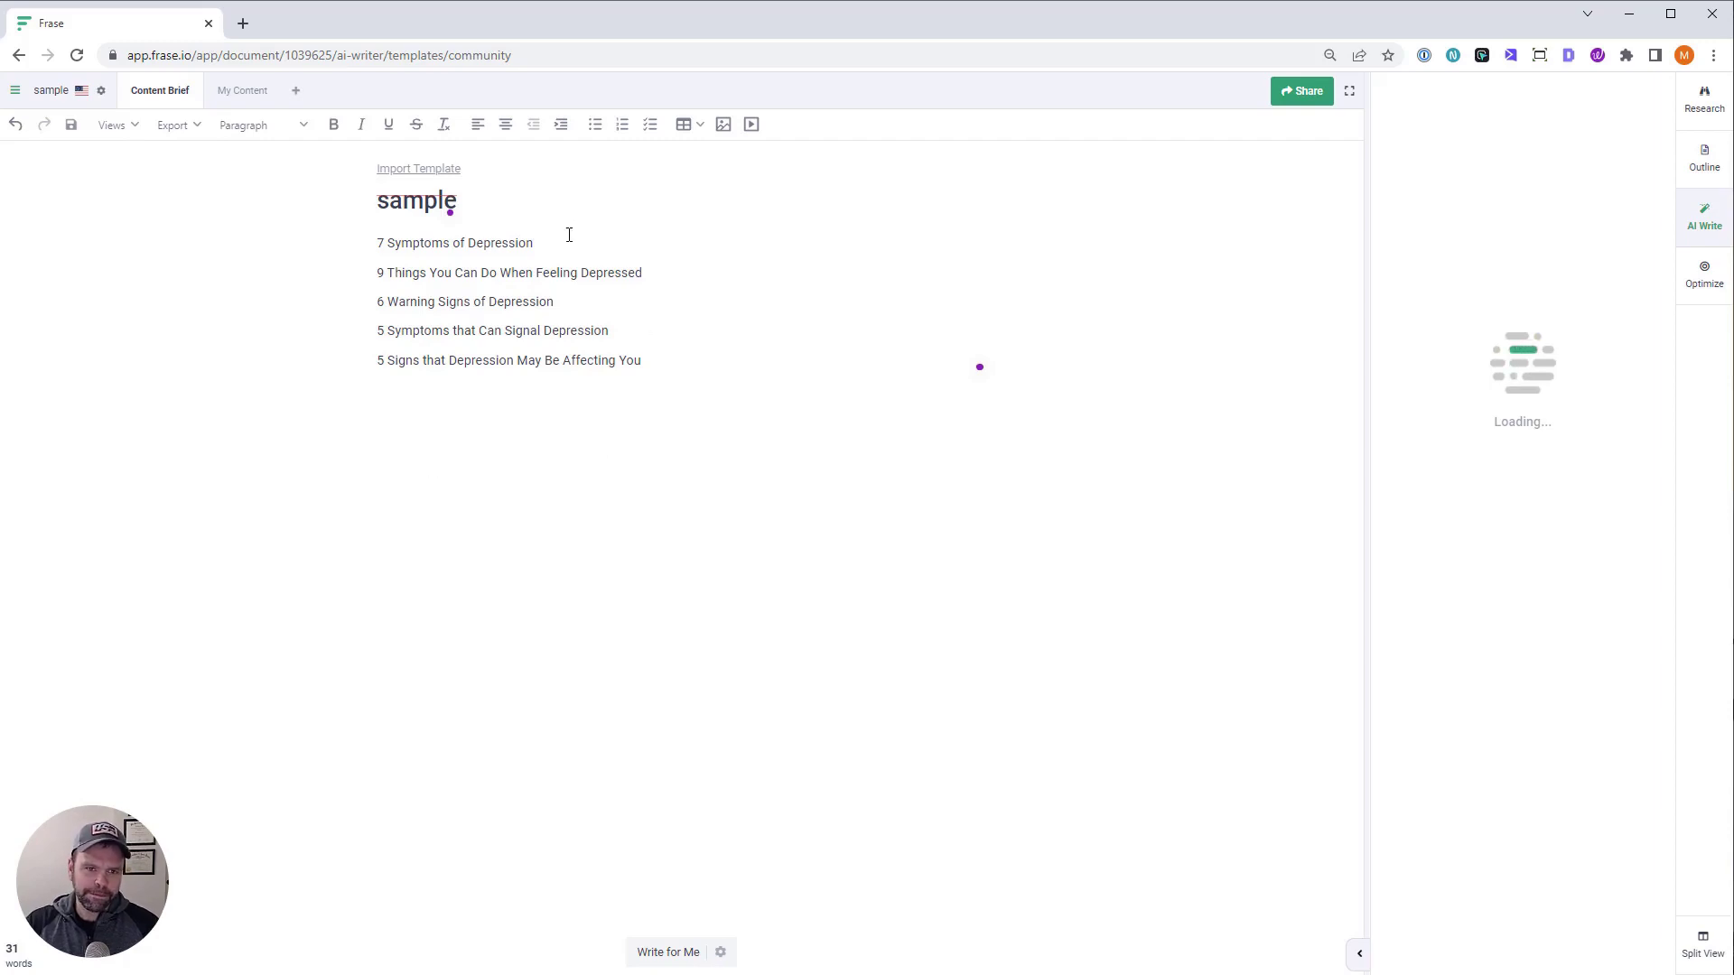
Insert the generated 7 Symptoms of Depression article on a new line below the five titles
drag(535, 243, 379, 244)
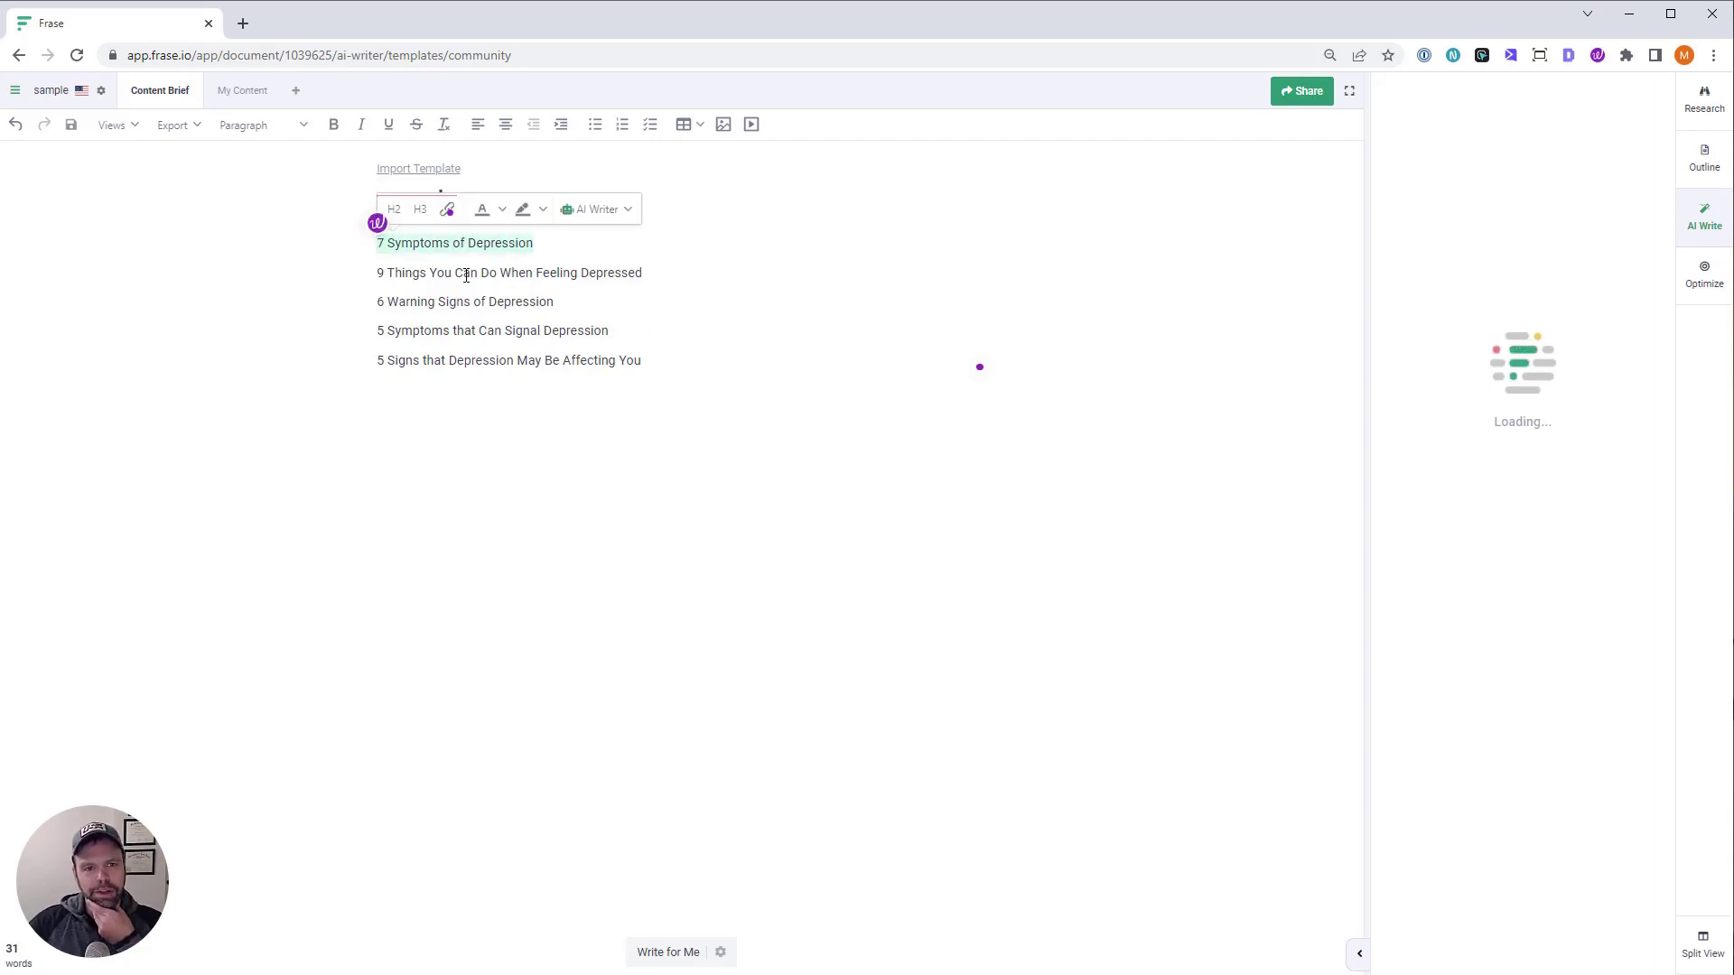
click(500, 273)
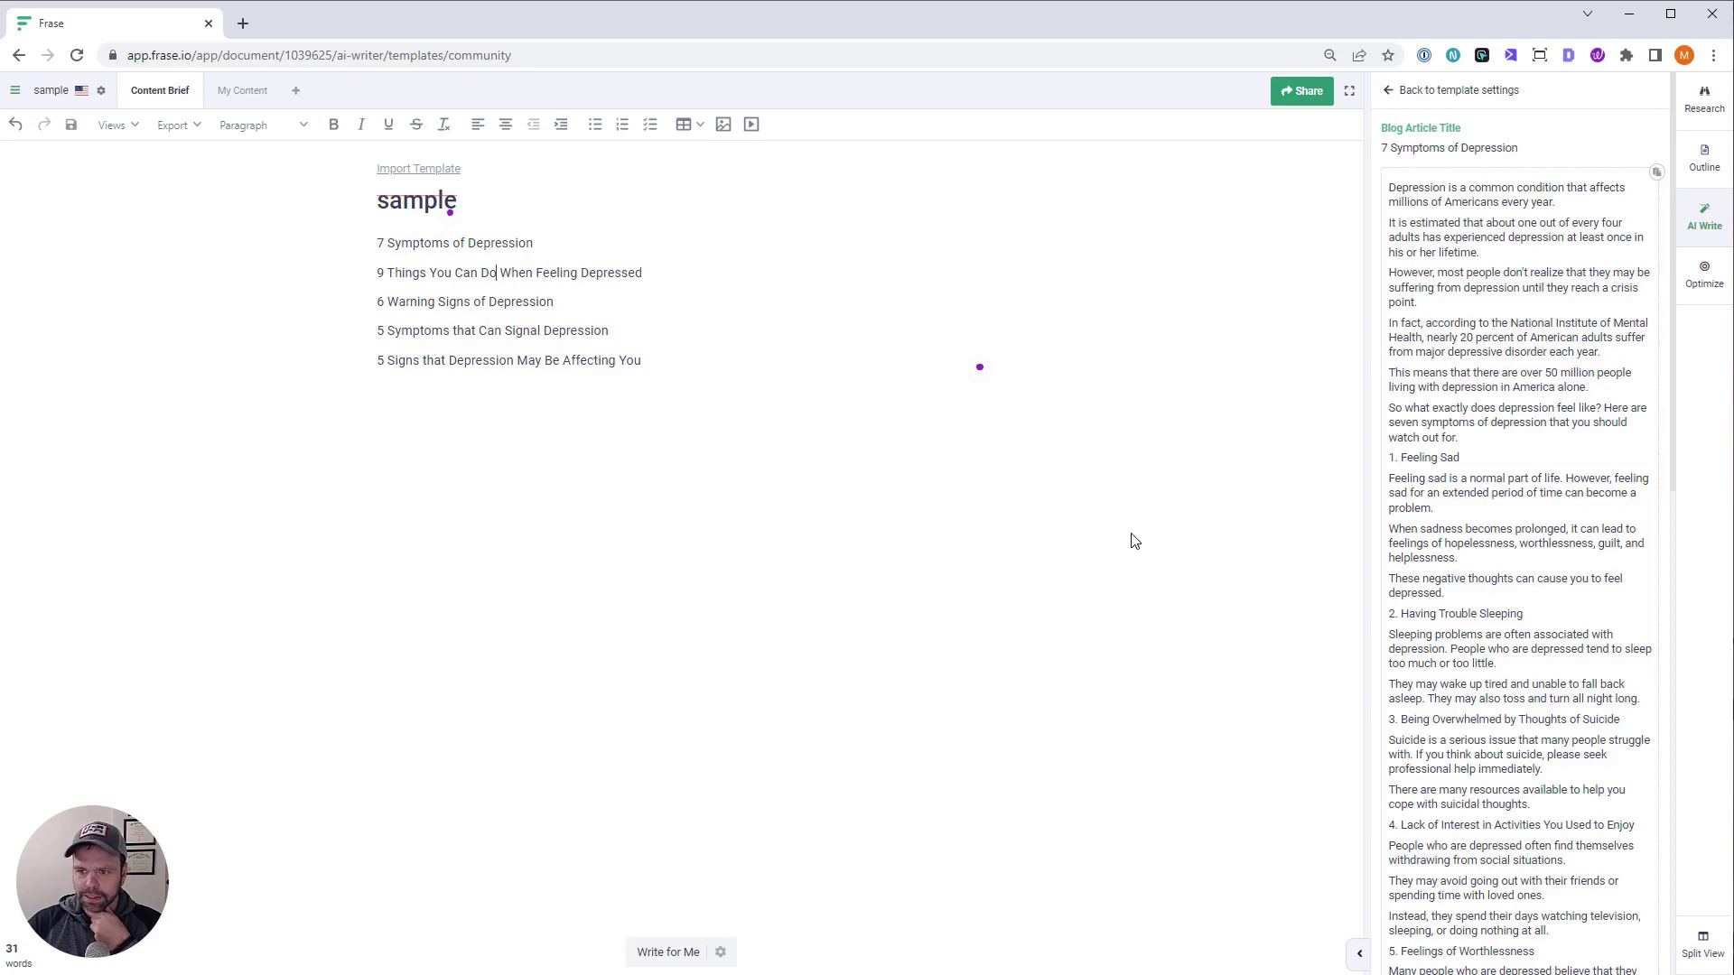
scroll(1469, 738, down, 10)
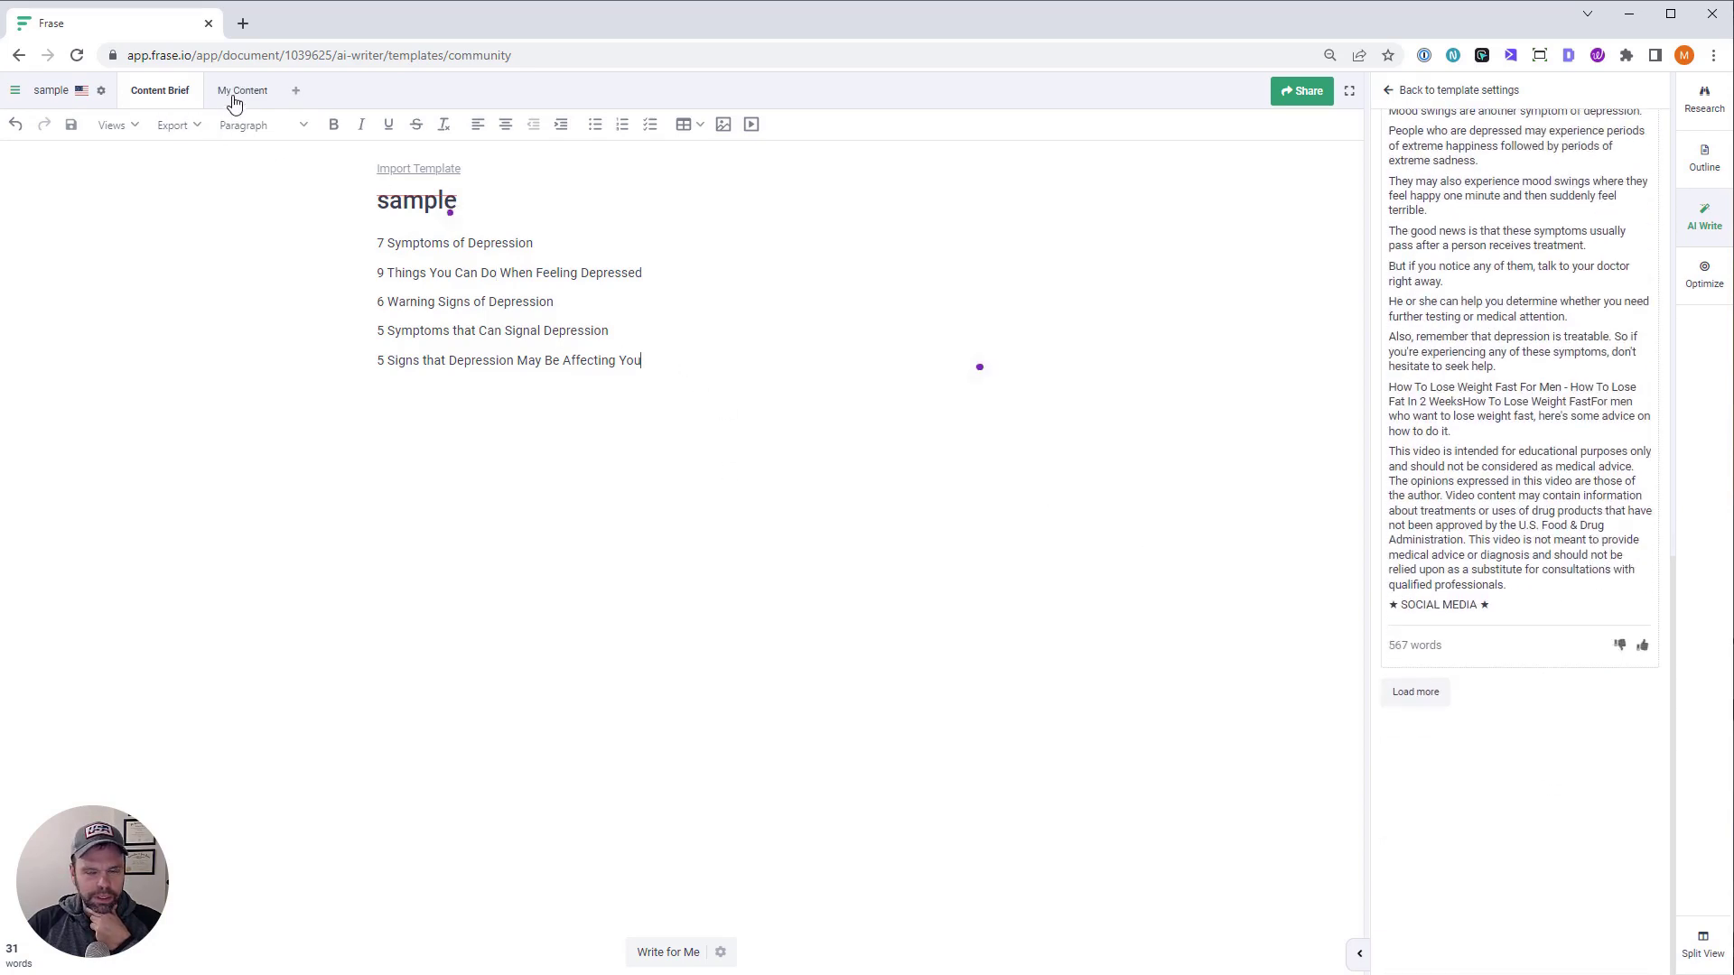
scroll(1454, 461, up, 10)
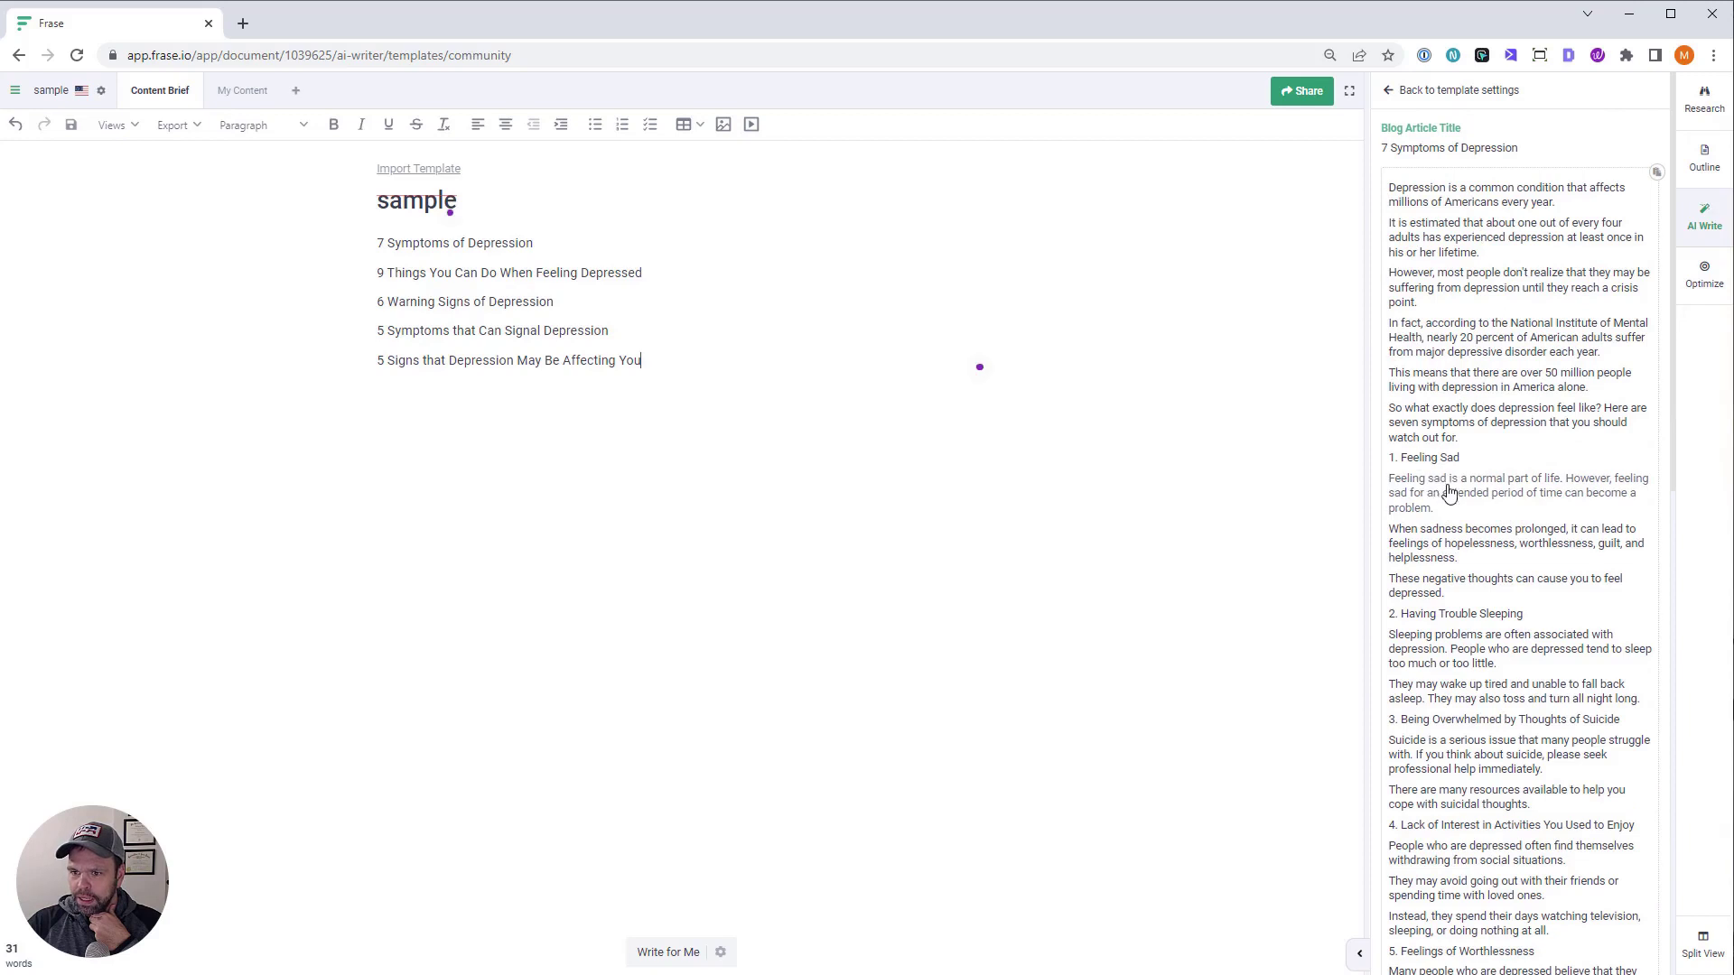
click(713, 364)
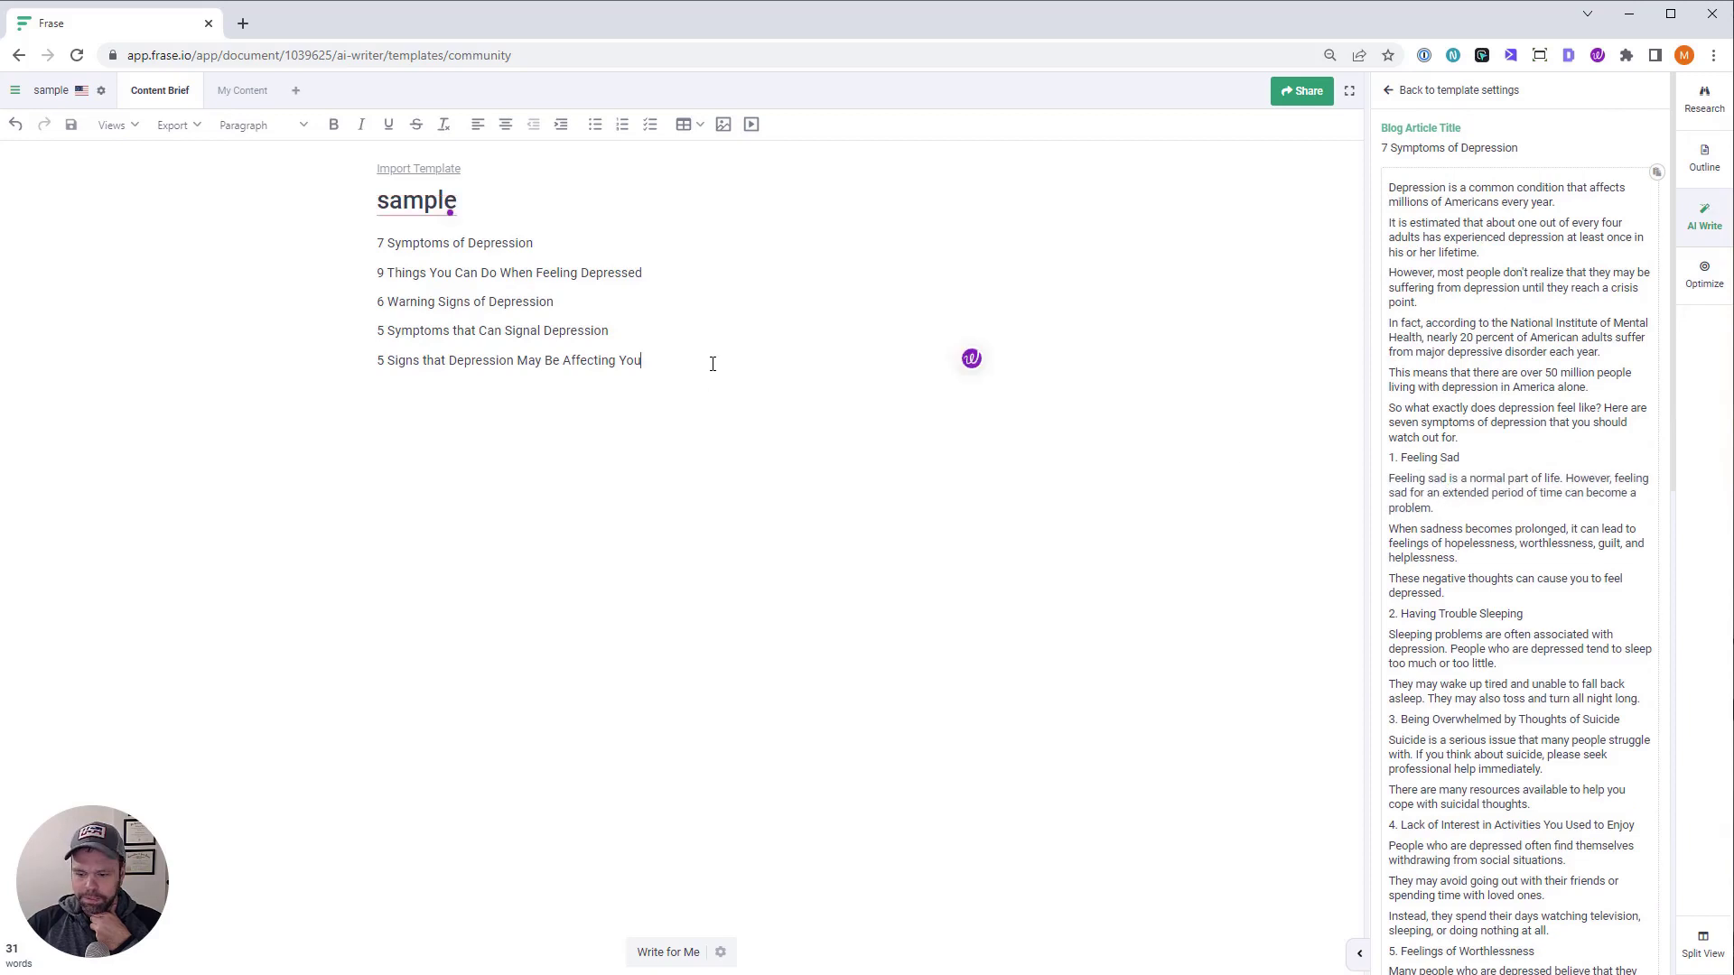
key(Return)
click(1658, 171)
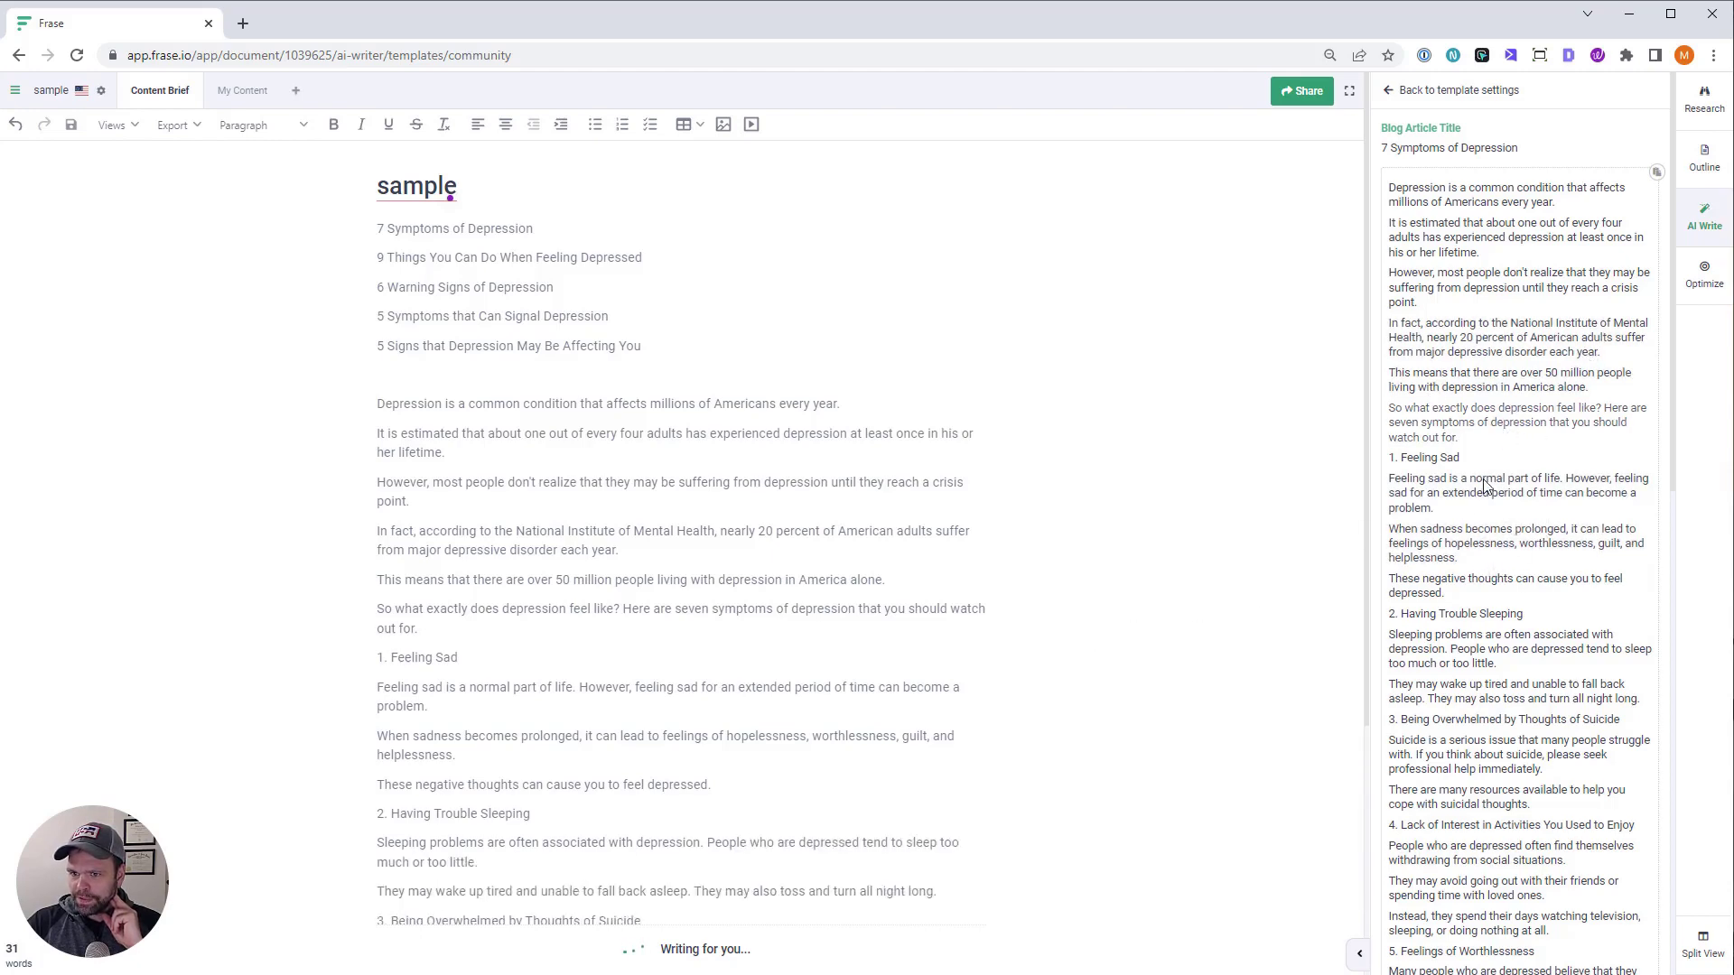
Select the article body down to its end
scroll(1499, 524, down, 2)
scroll(1490, 497, down, 2)
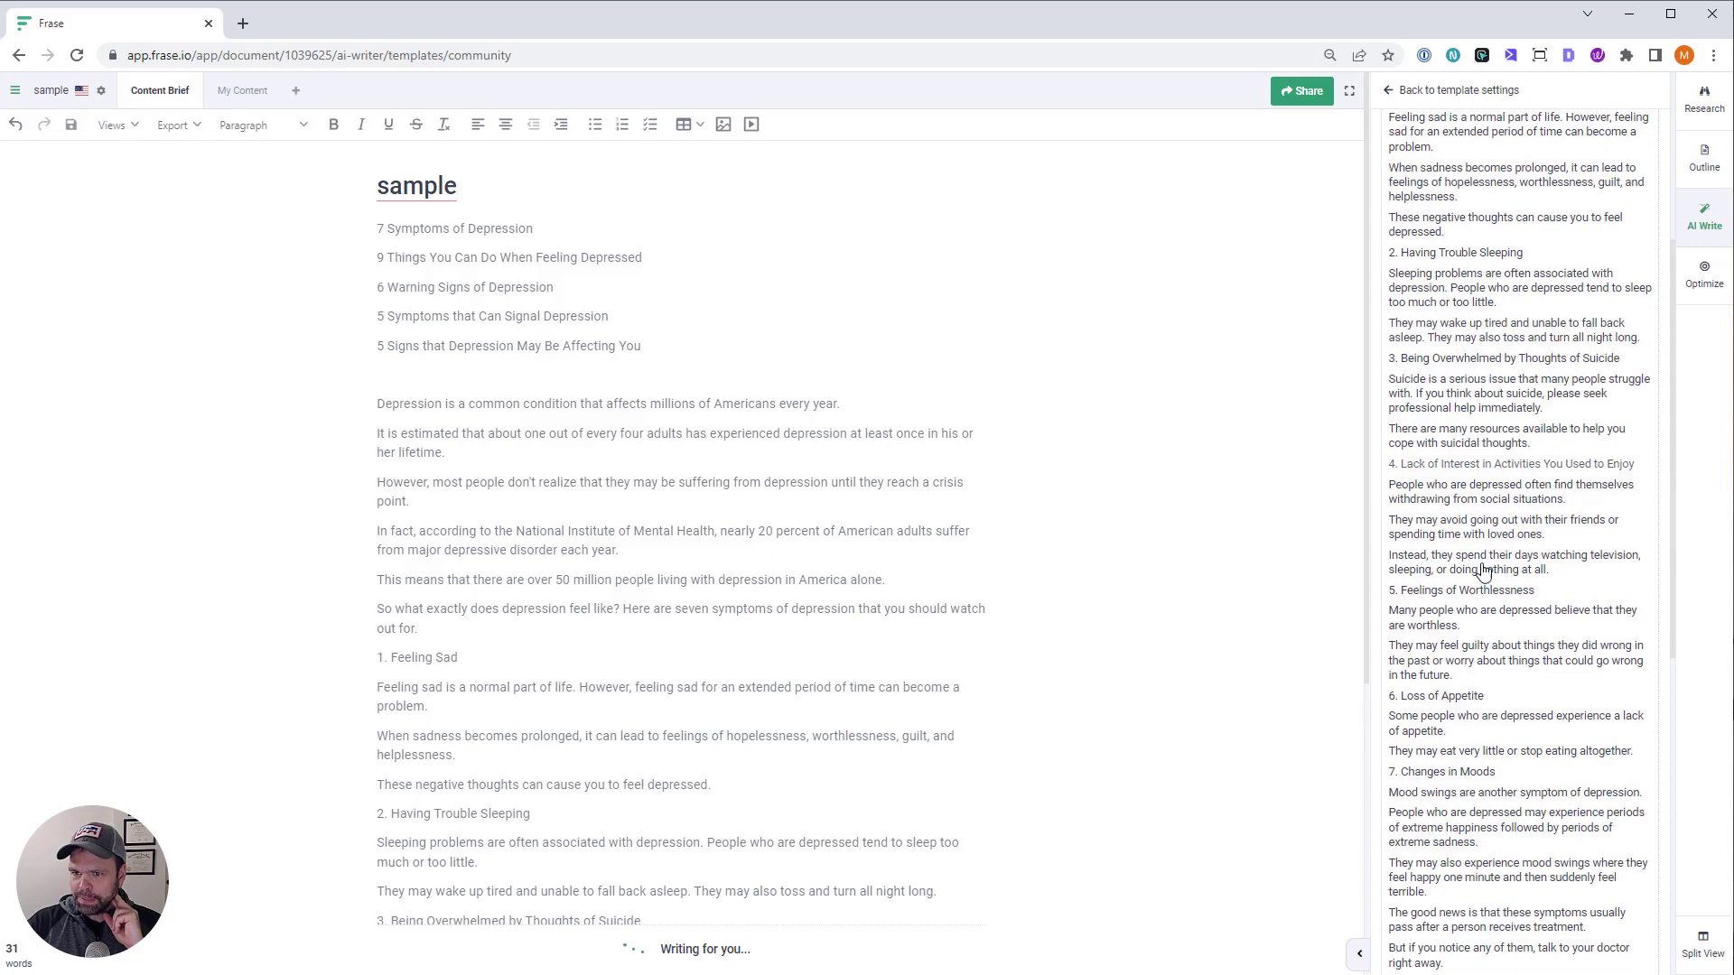
scroll(1526, 564, down, 4)
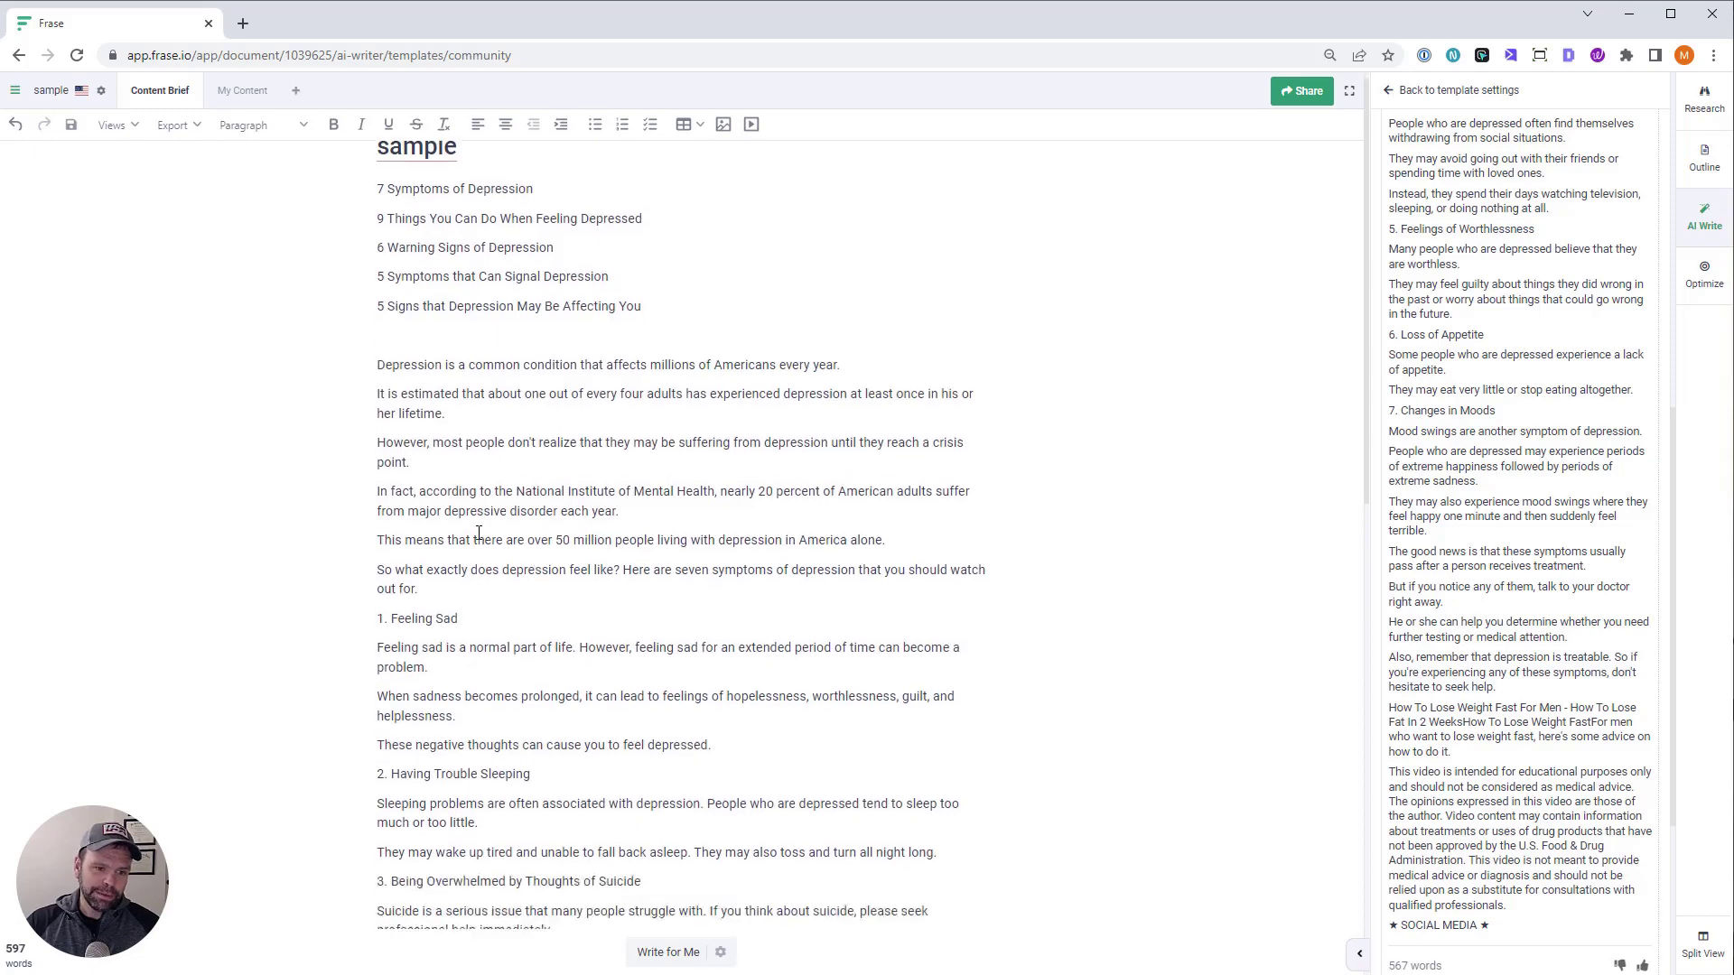
scroll(710, 736, down, 10)
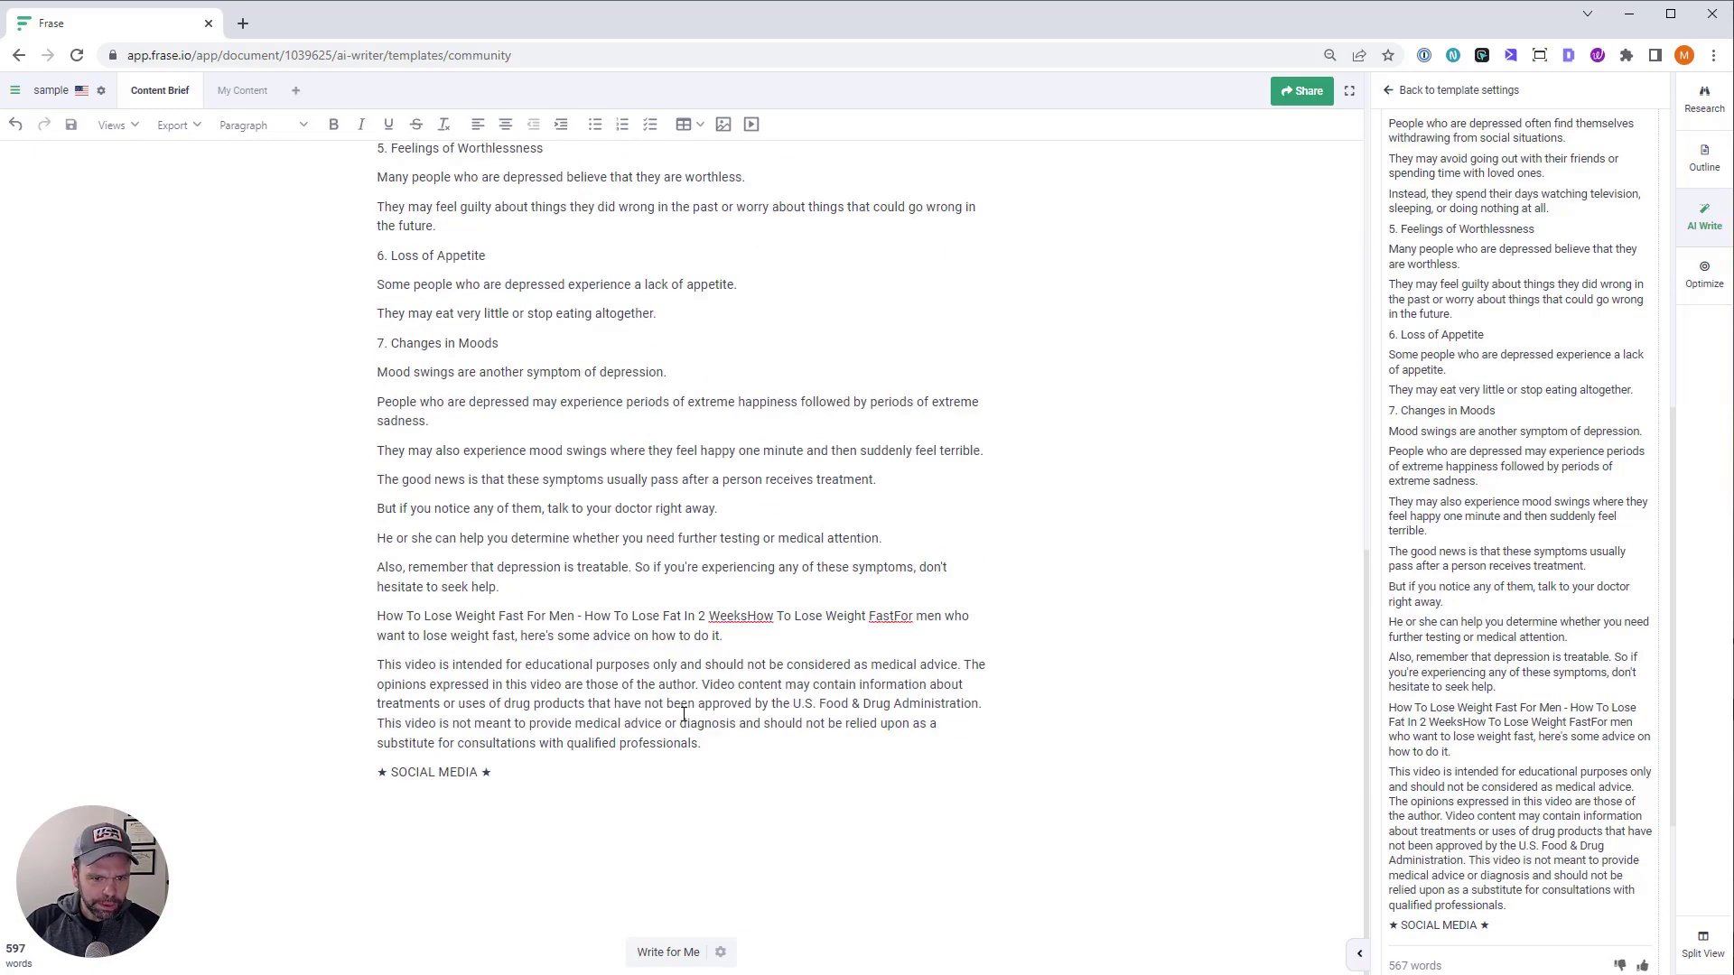
shift+click(559, 610)
Move the article body from Frase into Notepad++ beneath its title
key(BackSpace)
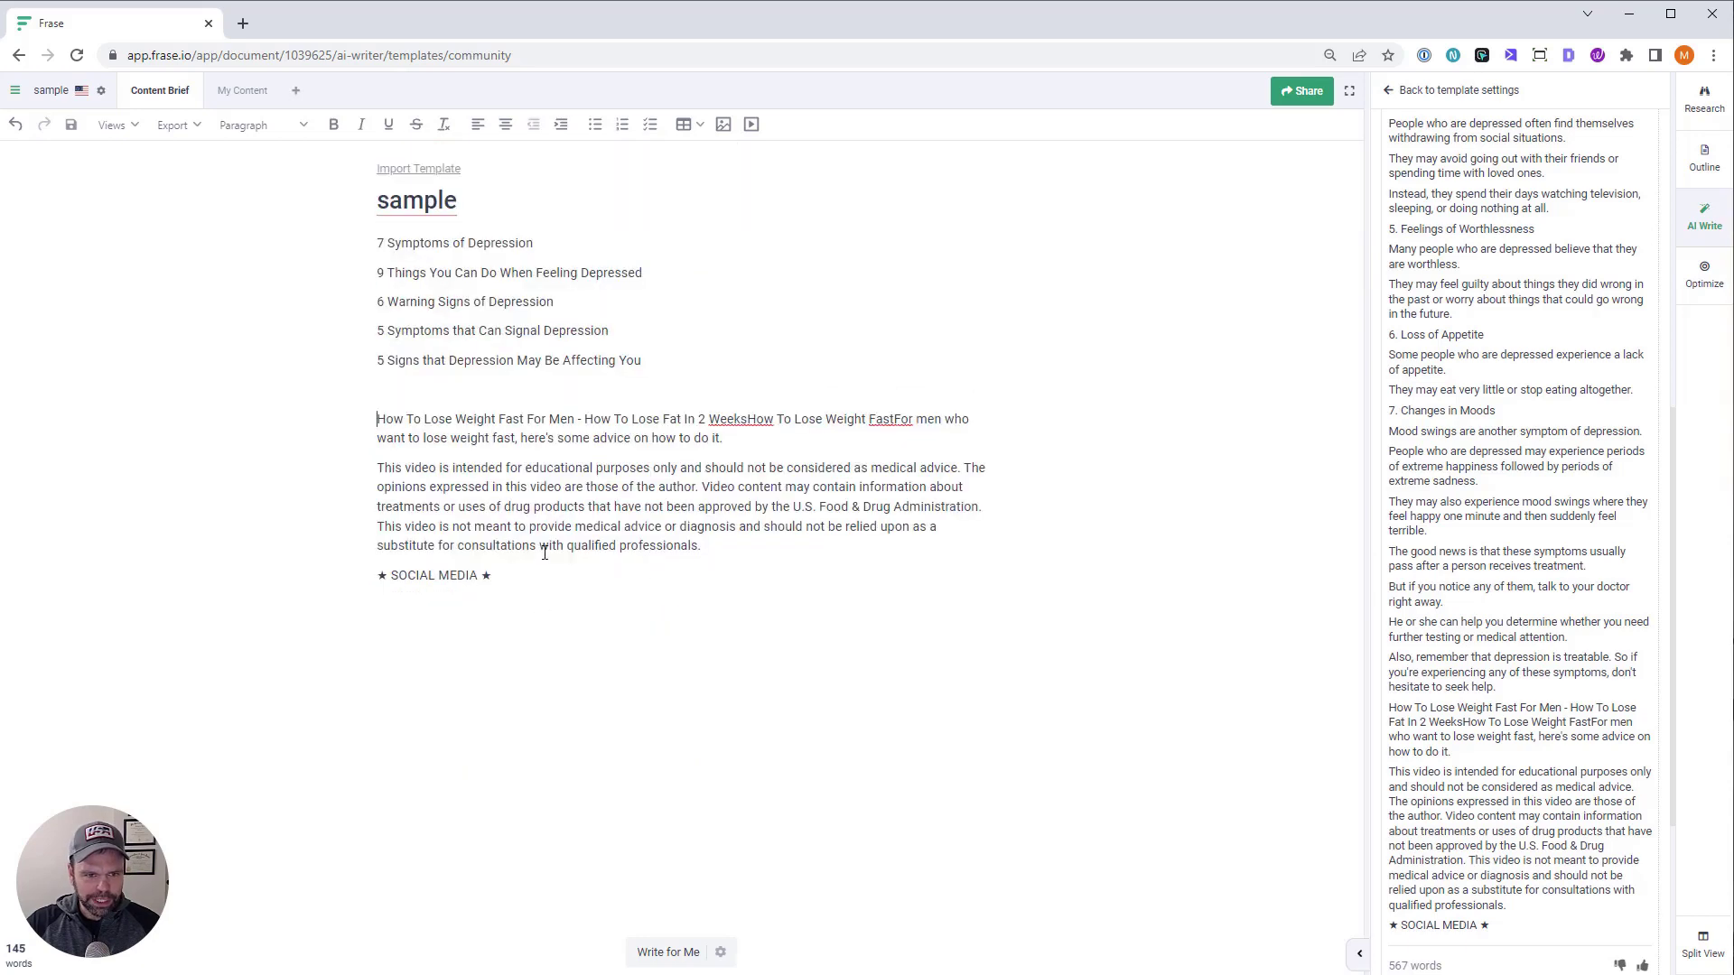
key(alt+Tab)
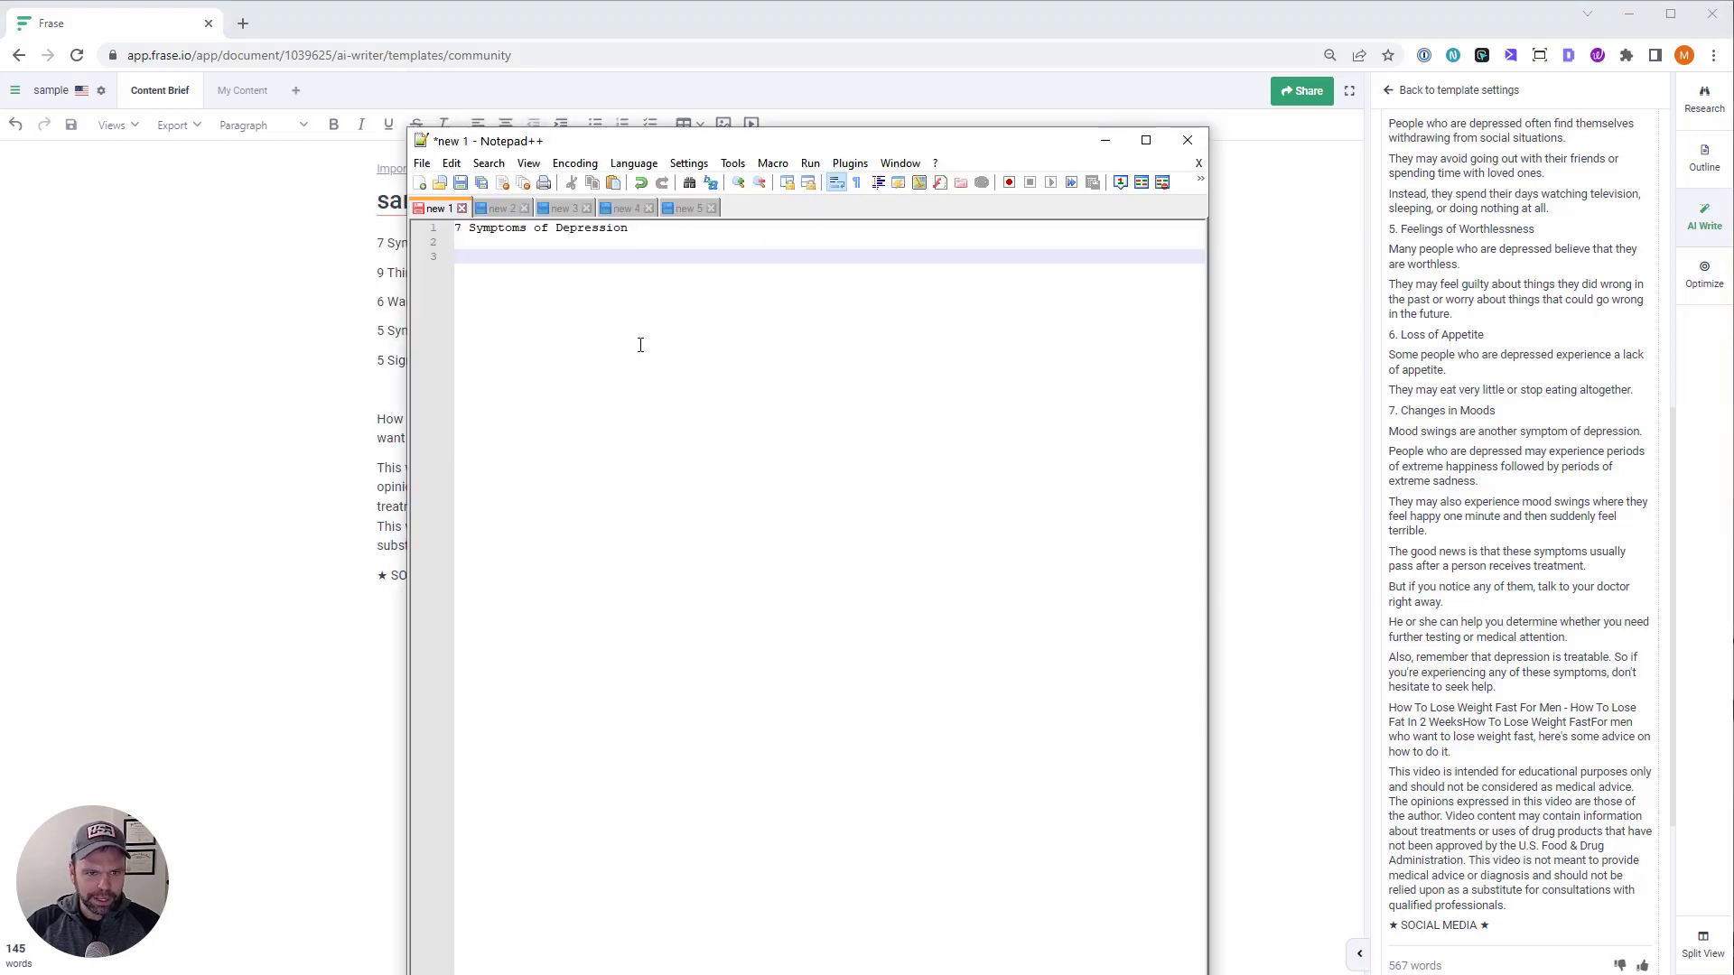
key(ctrl+v)
scroll(557, 471, up, 5)
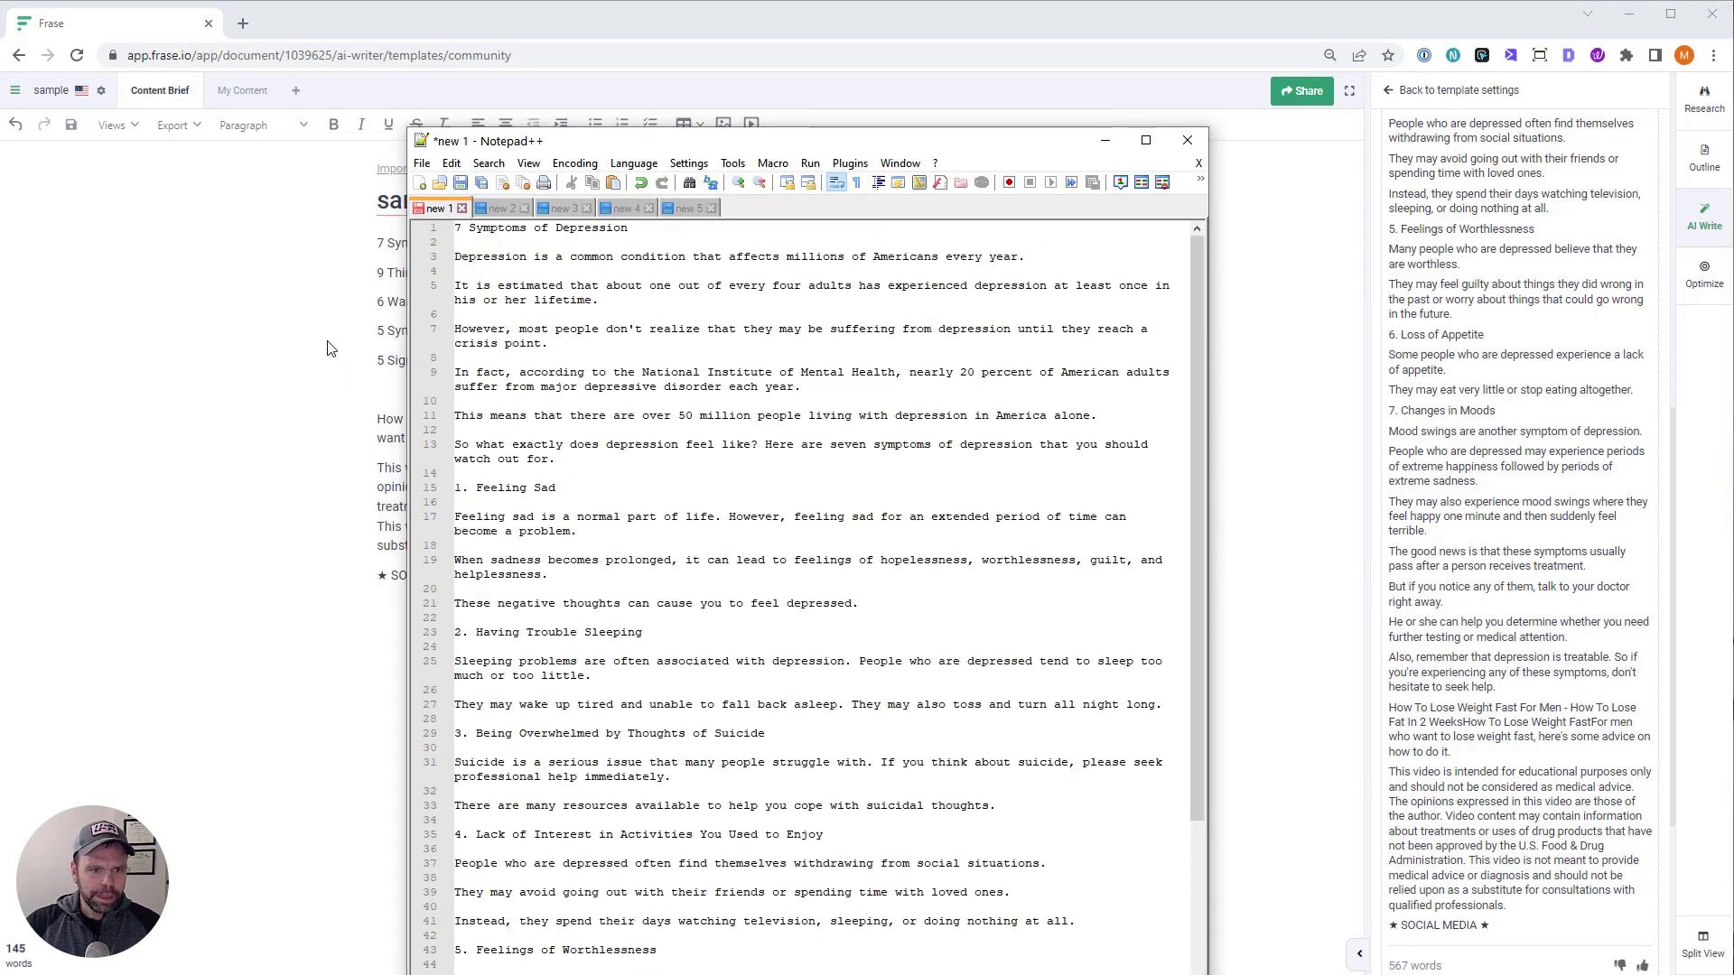
Delete the leftover promotional text in Frase and reselect the 7 Symptoms of Depression title
key(alt+Tab)
drag(402, 388, 618, 595)
key(BackSpace)
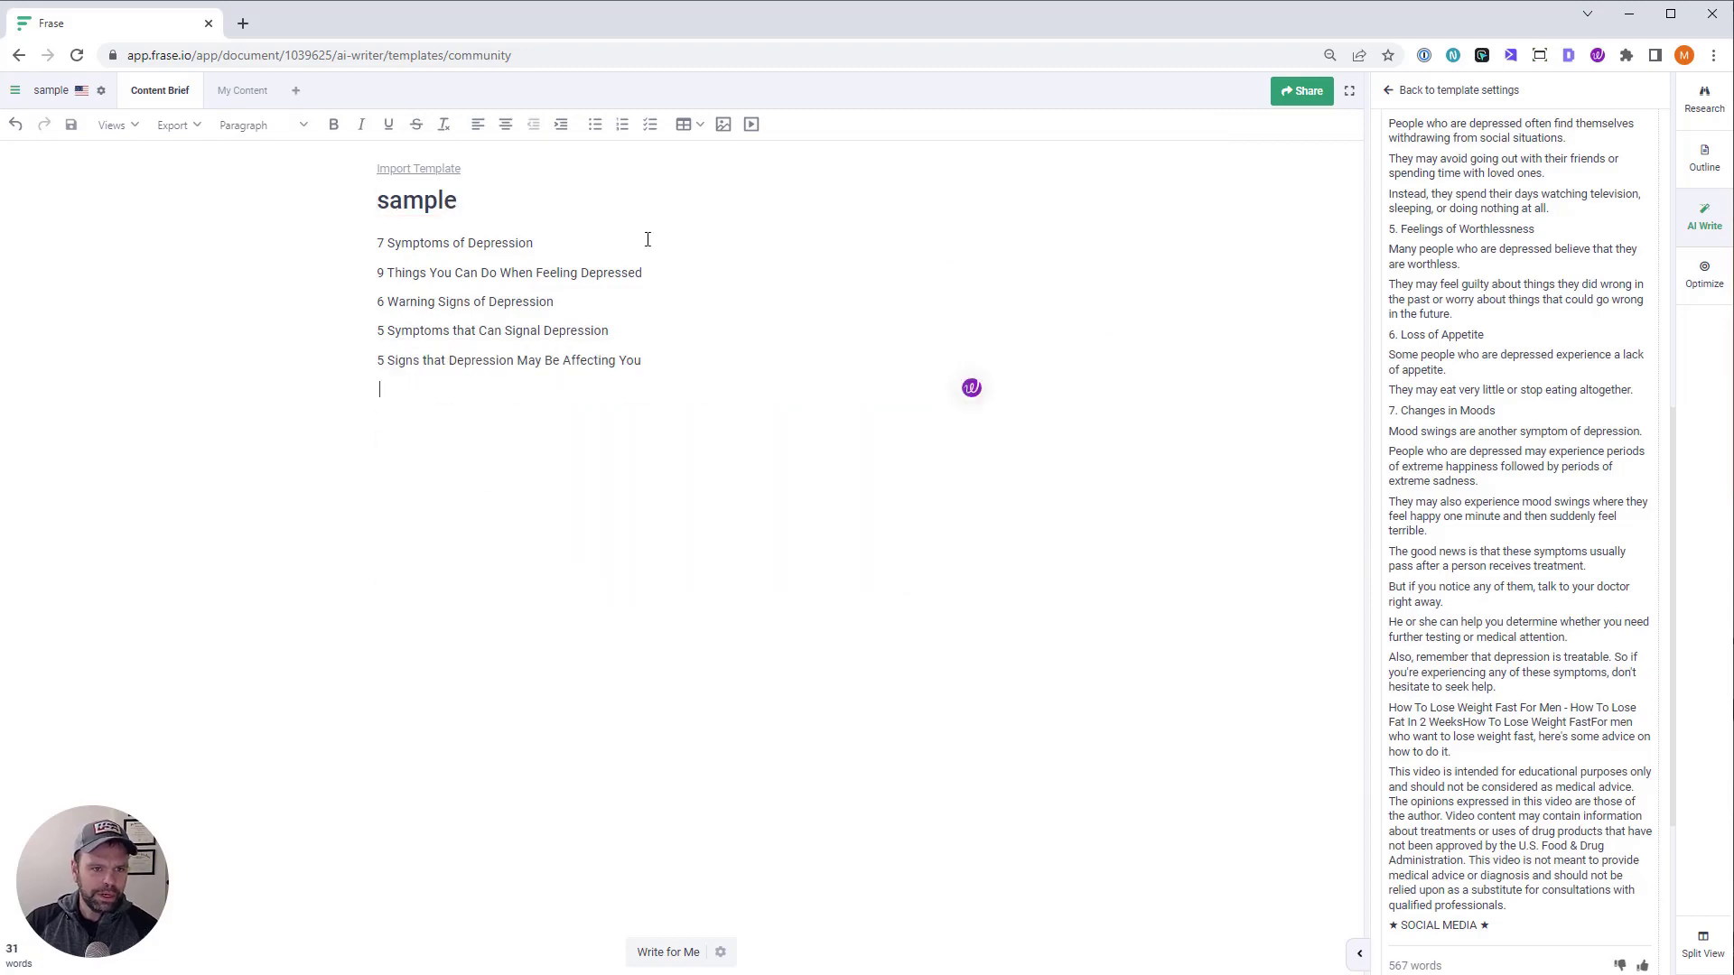
drag(547, 237, 340, 244)
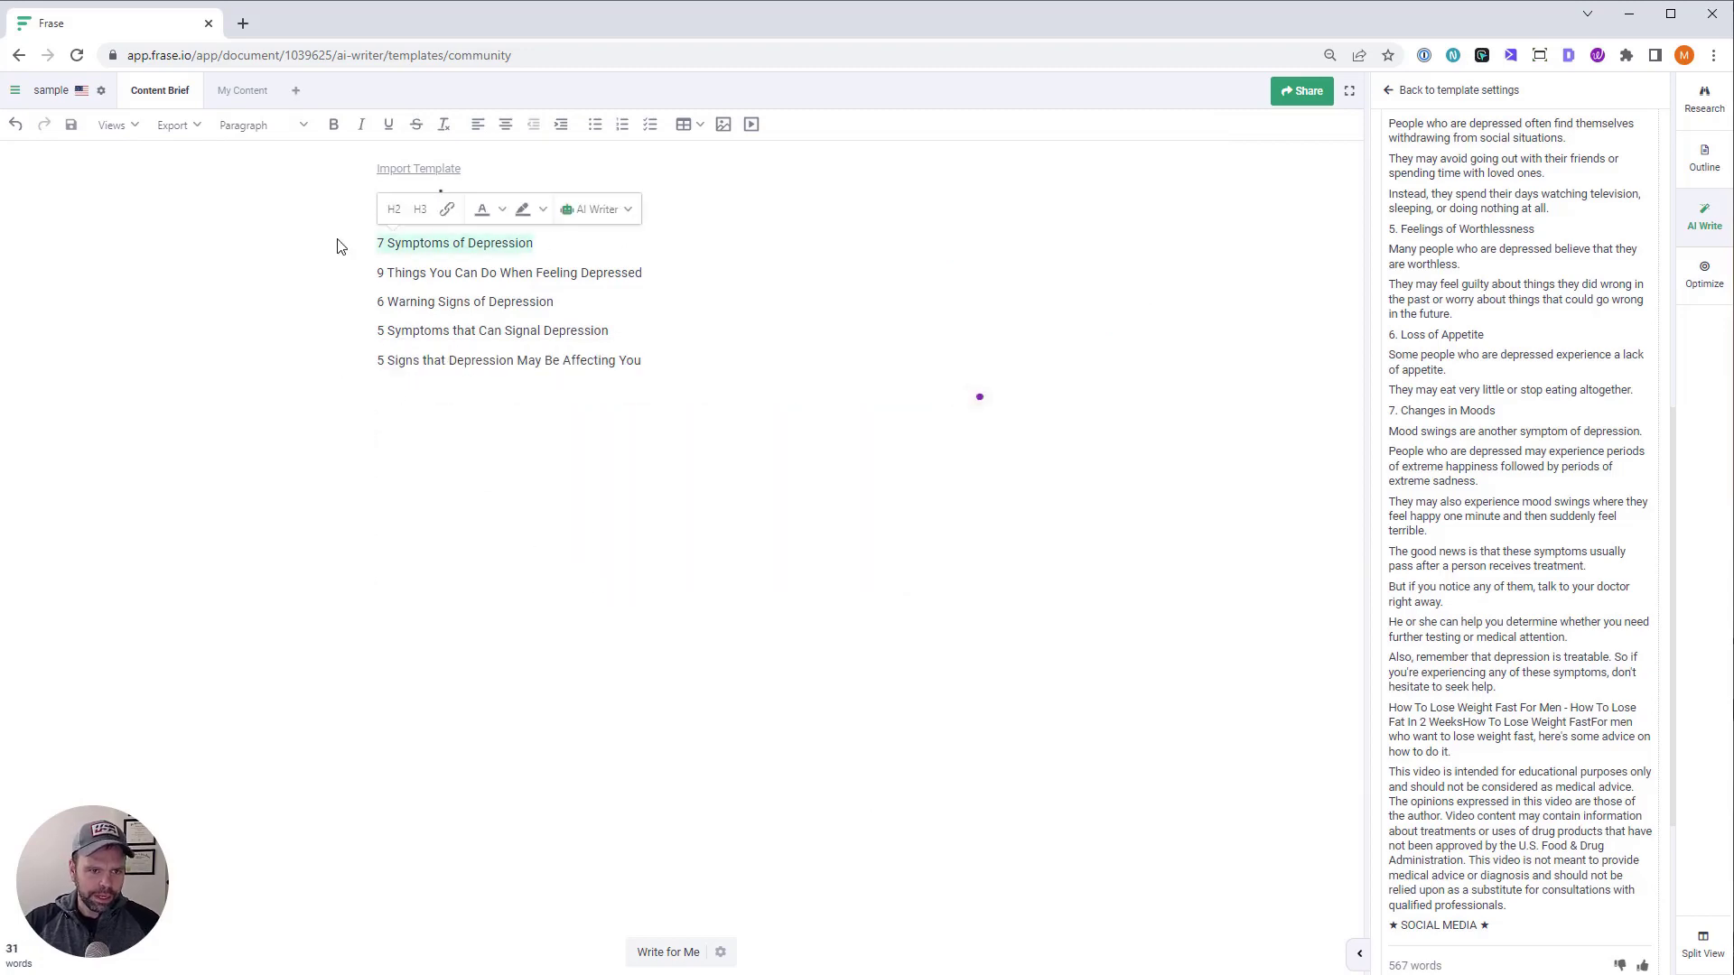
click(1402, 100)
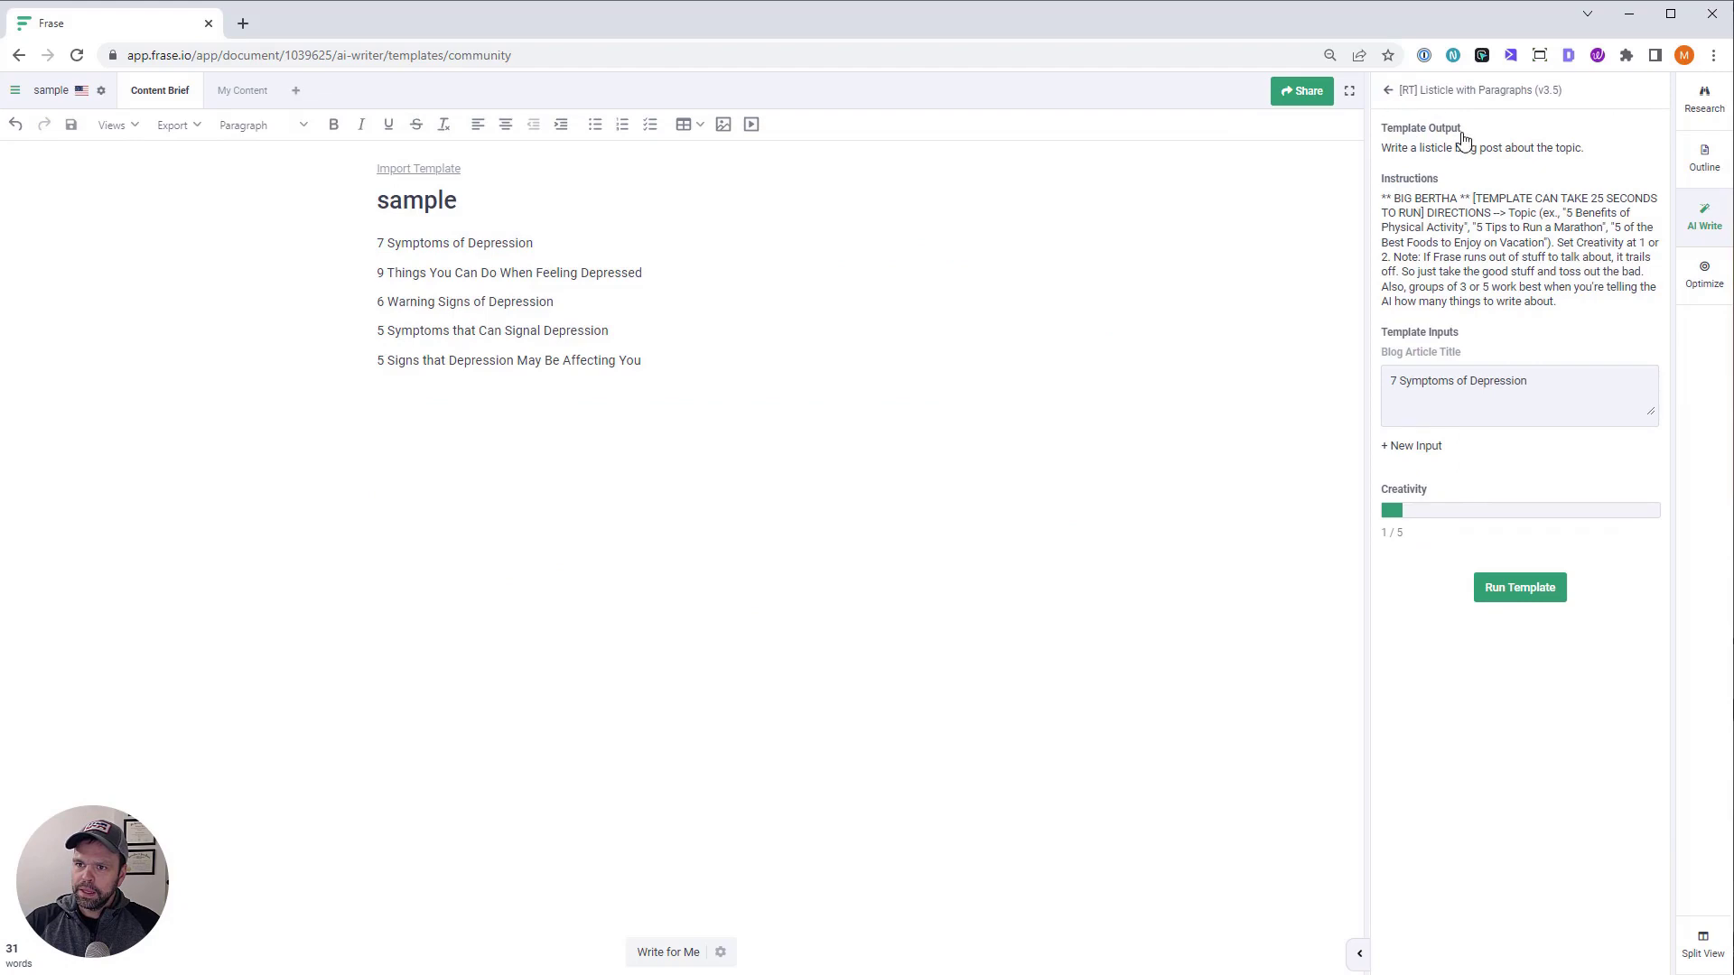
Replace the first Frase title with the Spicer suggestion '7 Signs of Depression (What They Look Like)'
click(1389, 91)
click(1458, 136)
text(spicer)
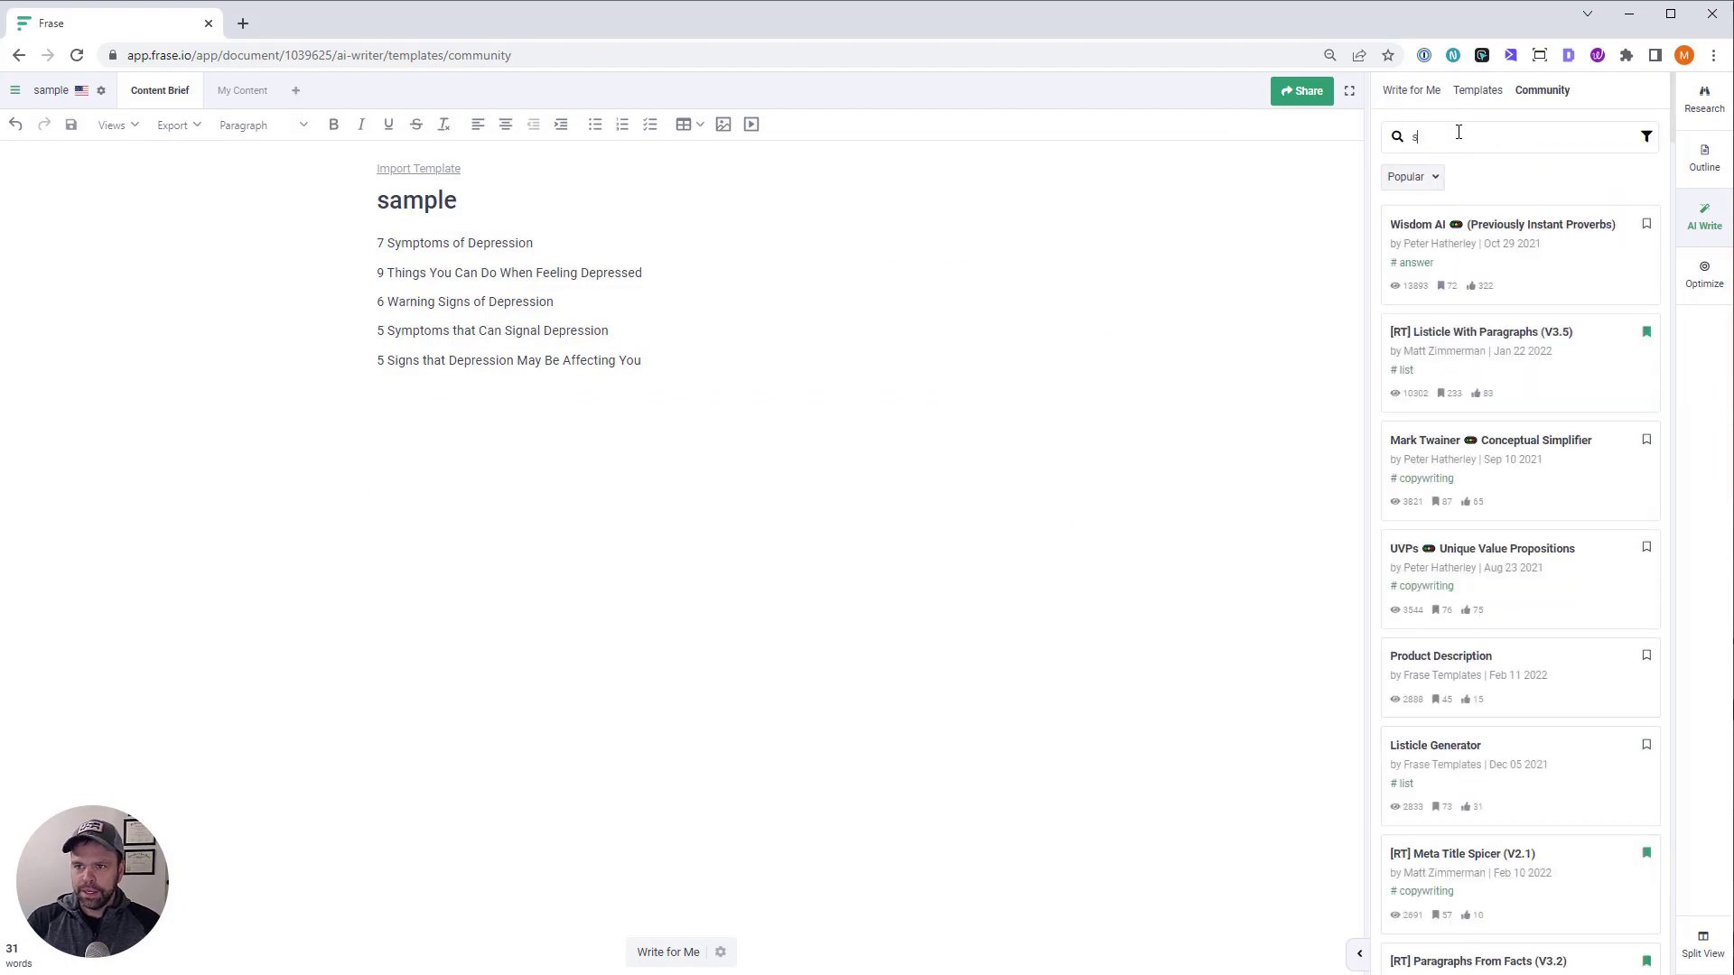
click(1481, 221)
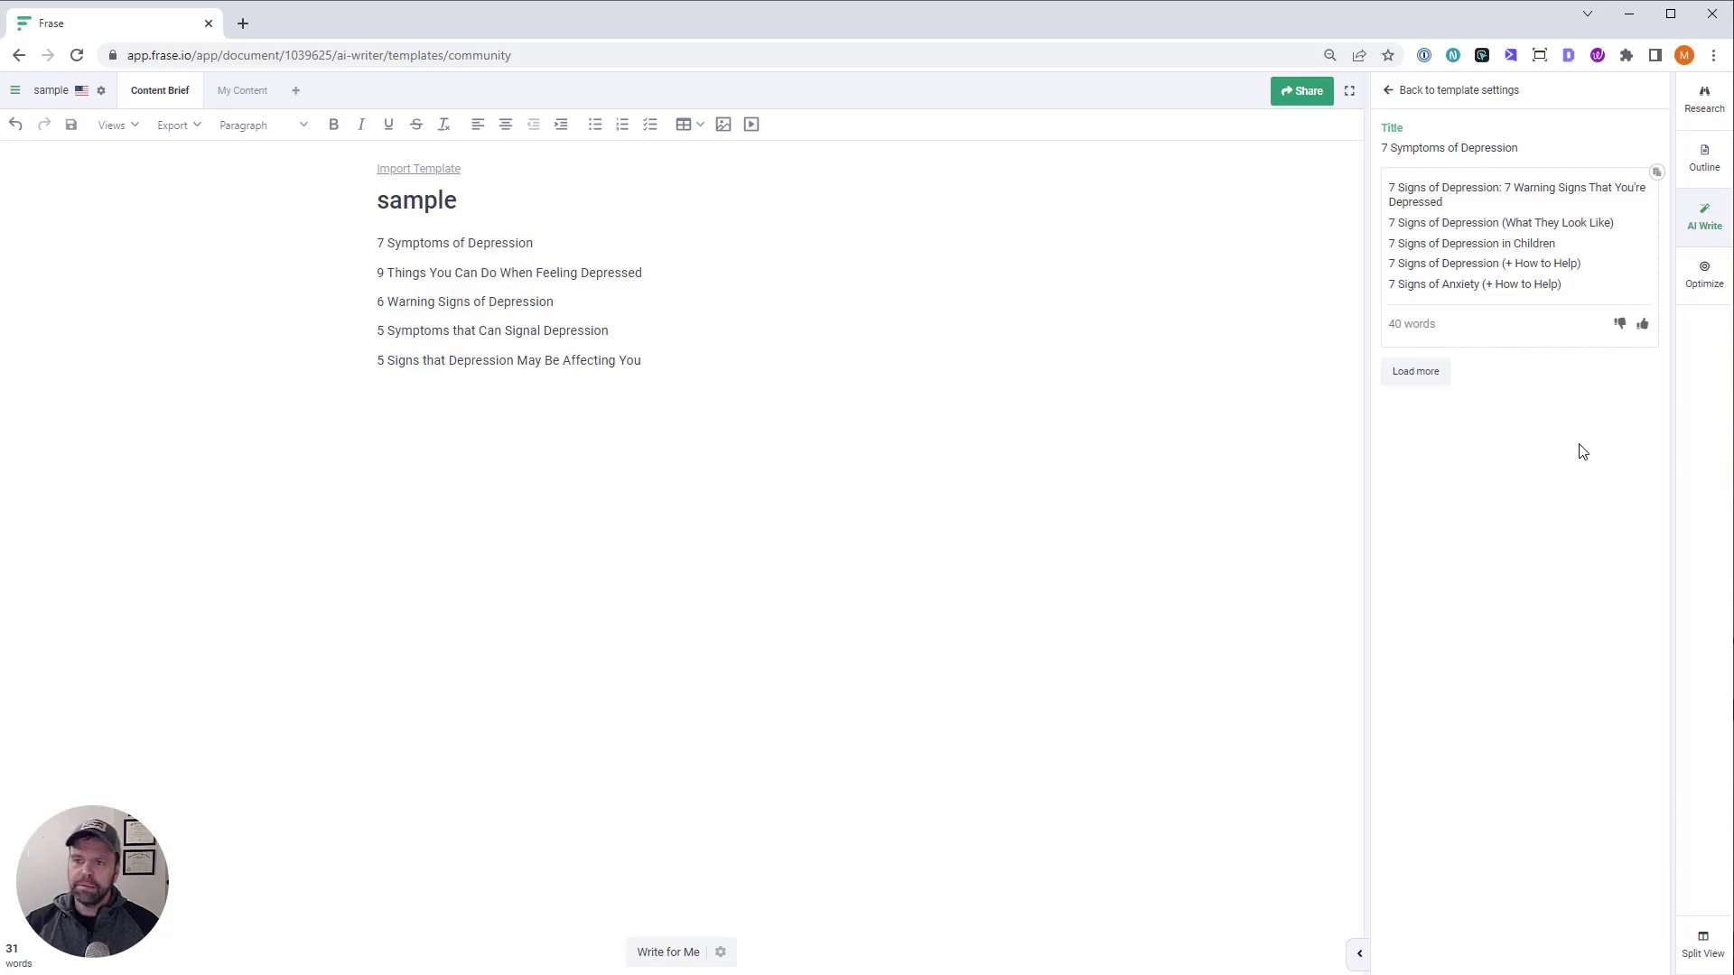
drag(543, 243, 377, 243)
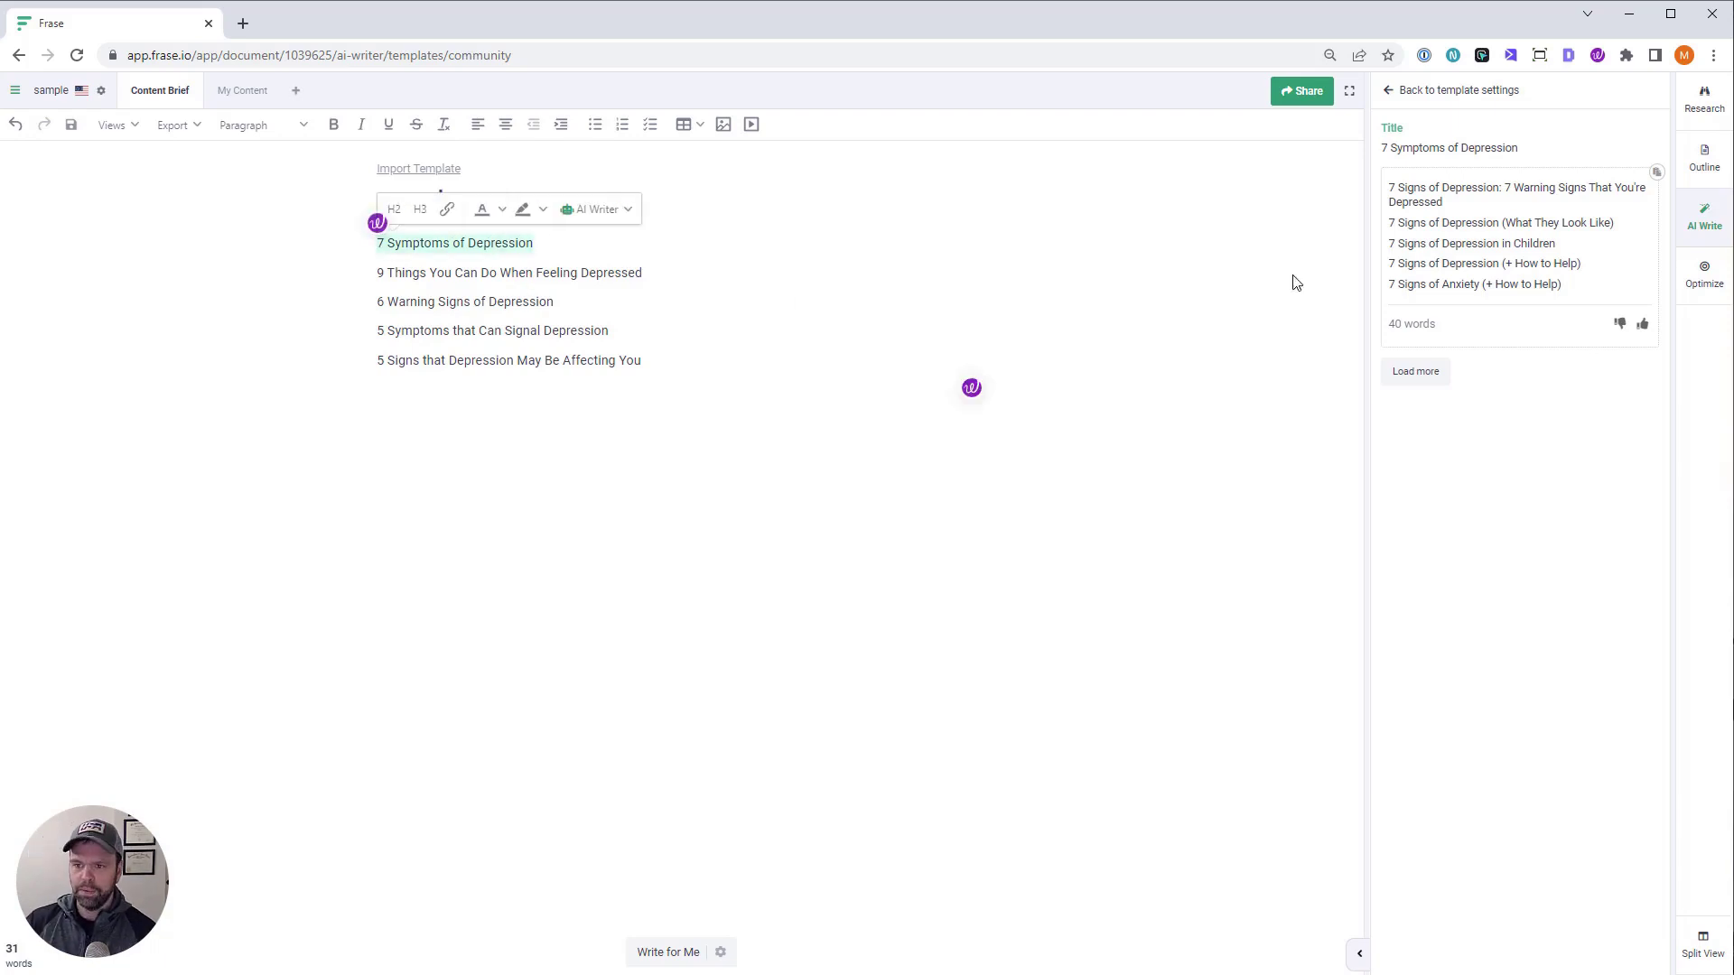
key(BackSpace)
click(1505, 233)
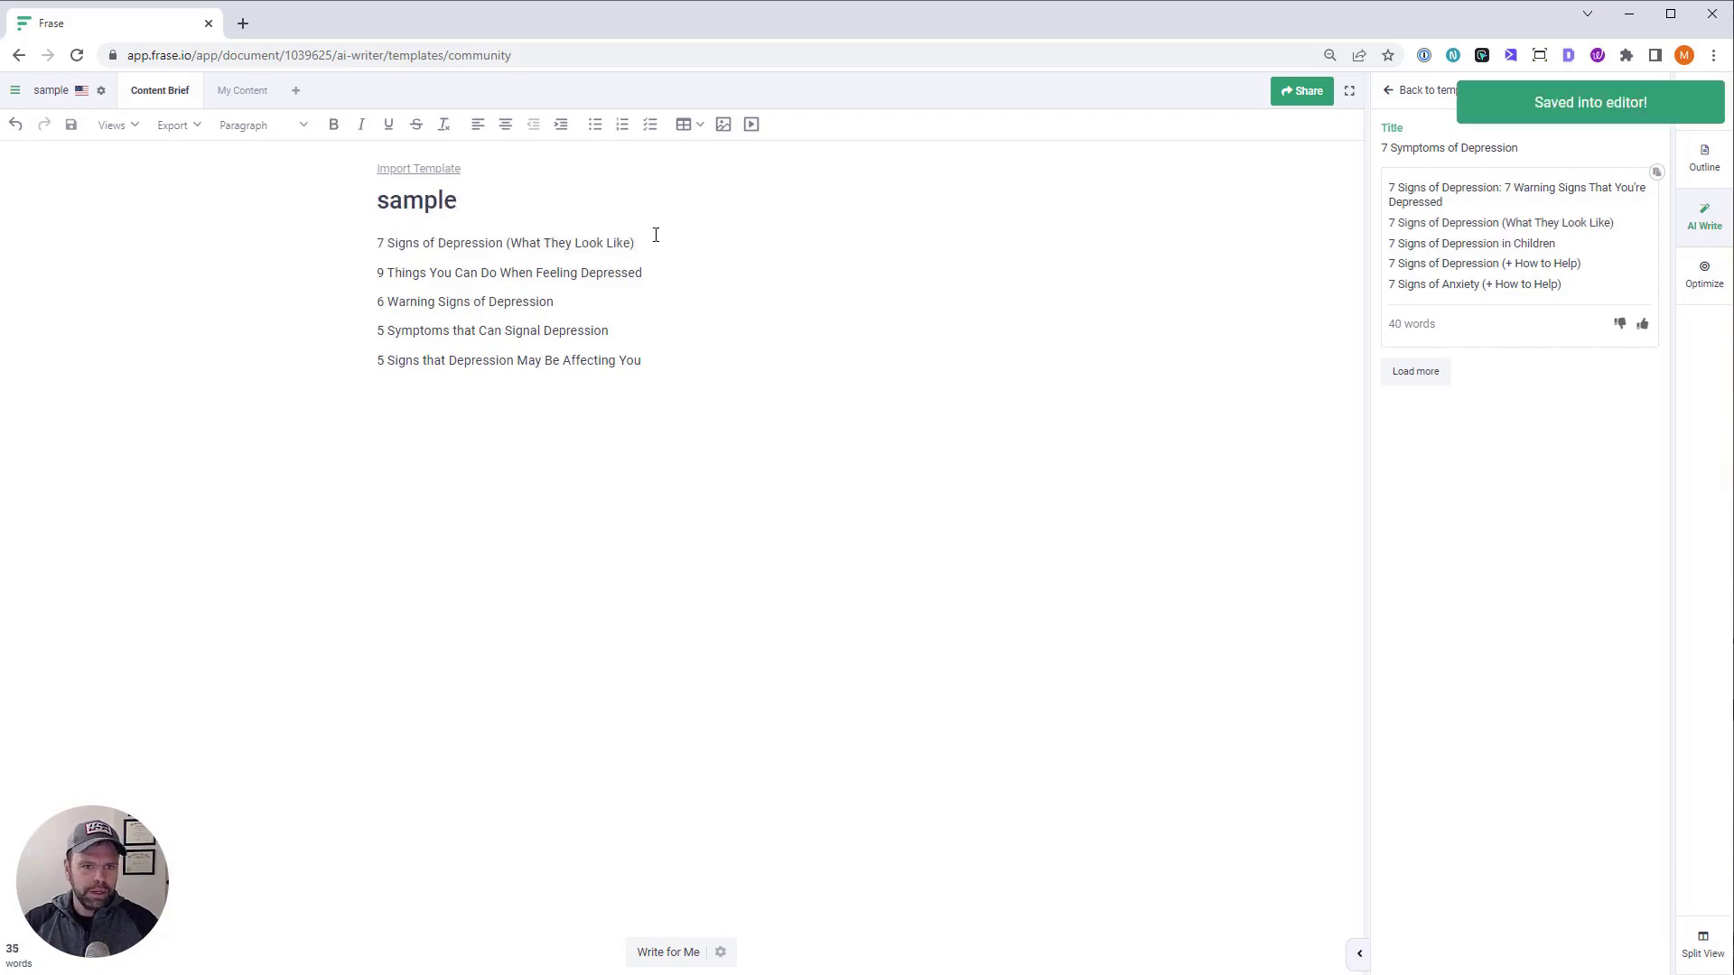
drag(655, 235, 377, 244)
key(ctrl+c)
Overwrite line 1 in Notepad++ with '7 Signs of Depression (What They Look Like)'
key(alt+Tab)
key(ctrl+Home)
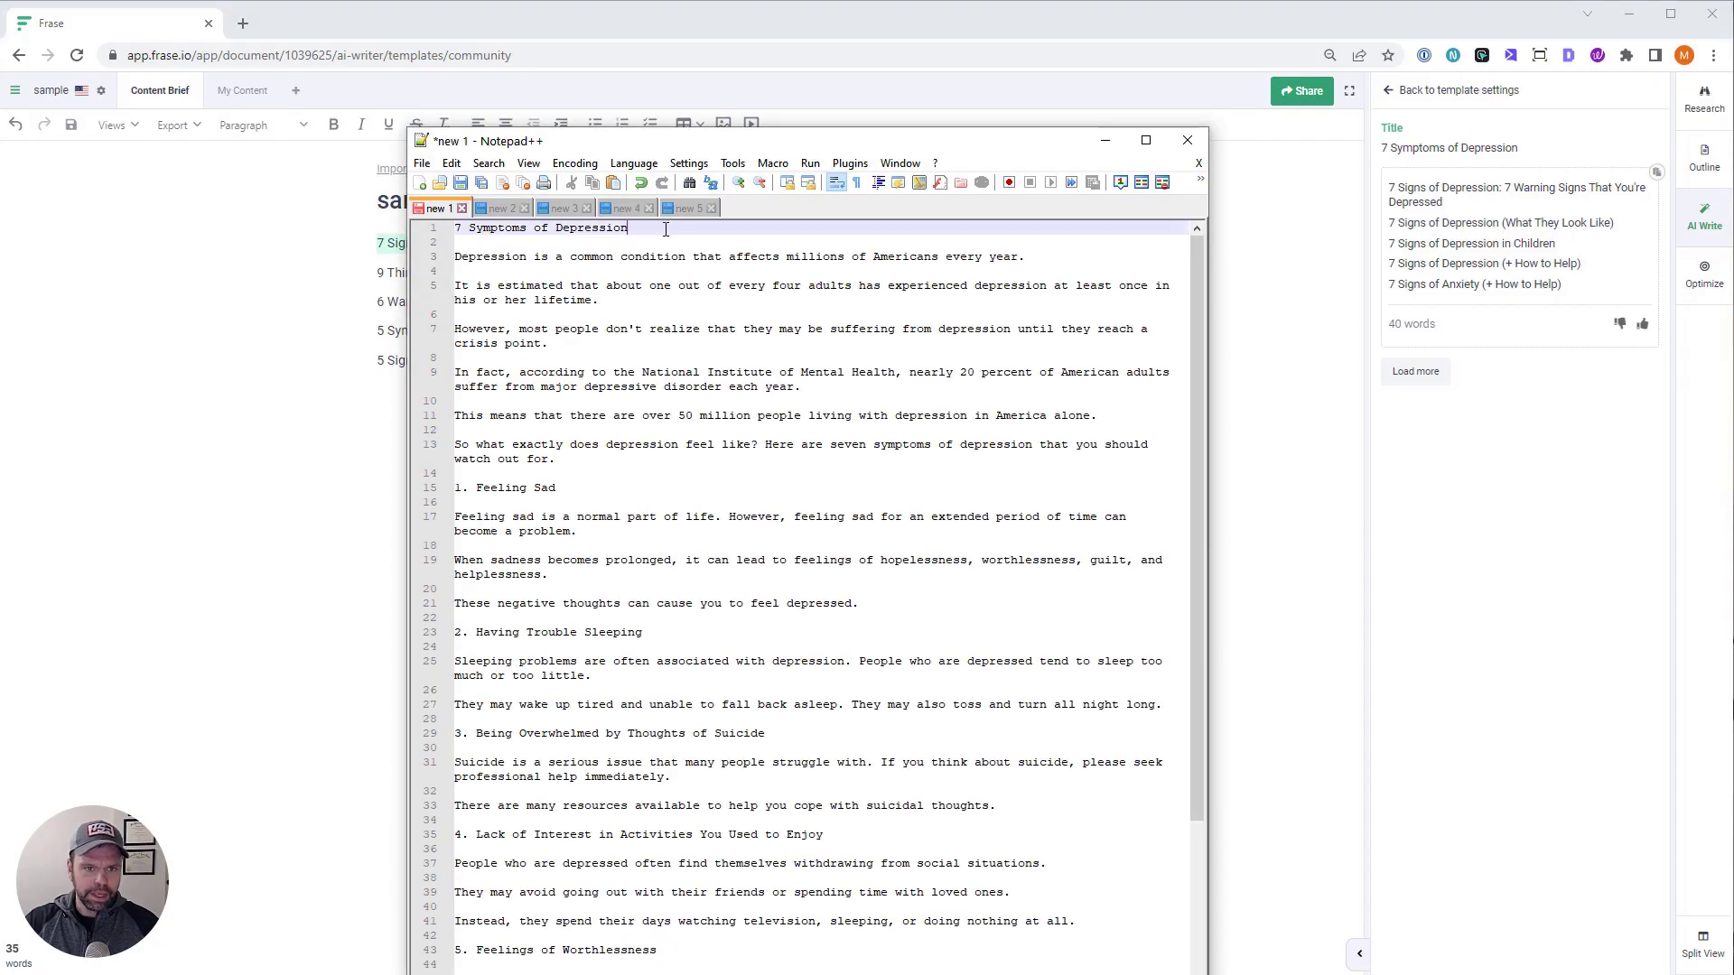
key(shift+End)
key(ctrl+v)
key(Return)
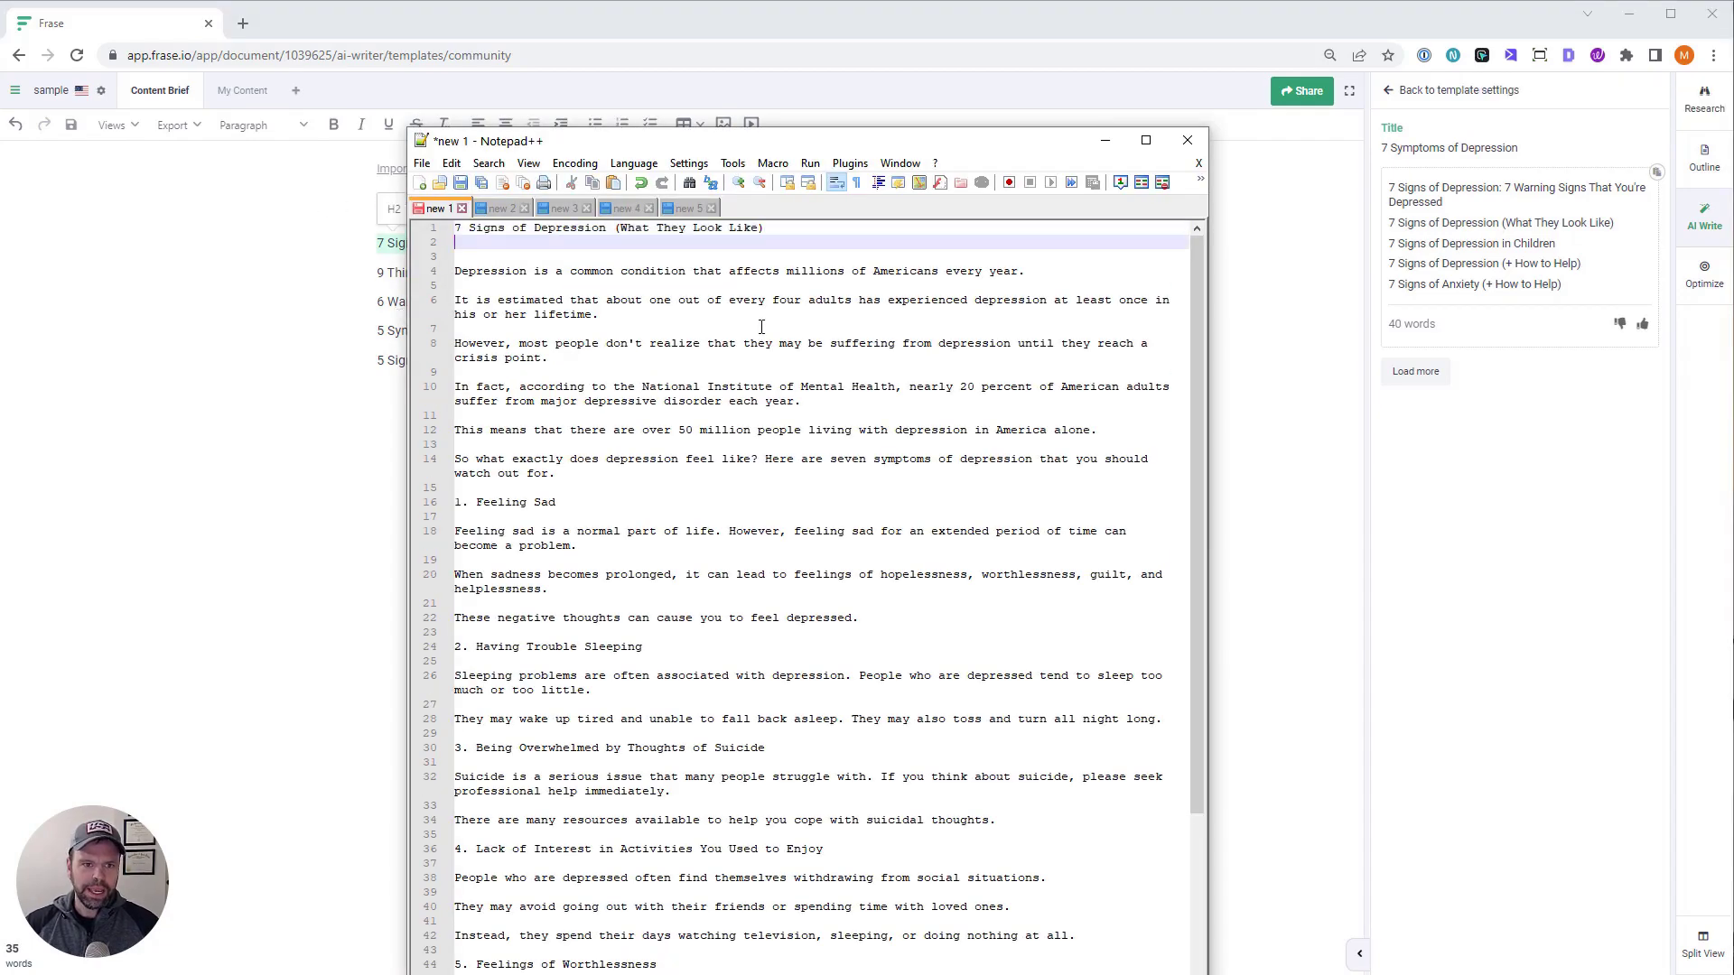
click(1390, 92)
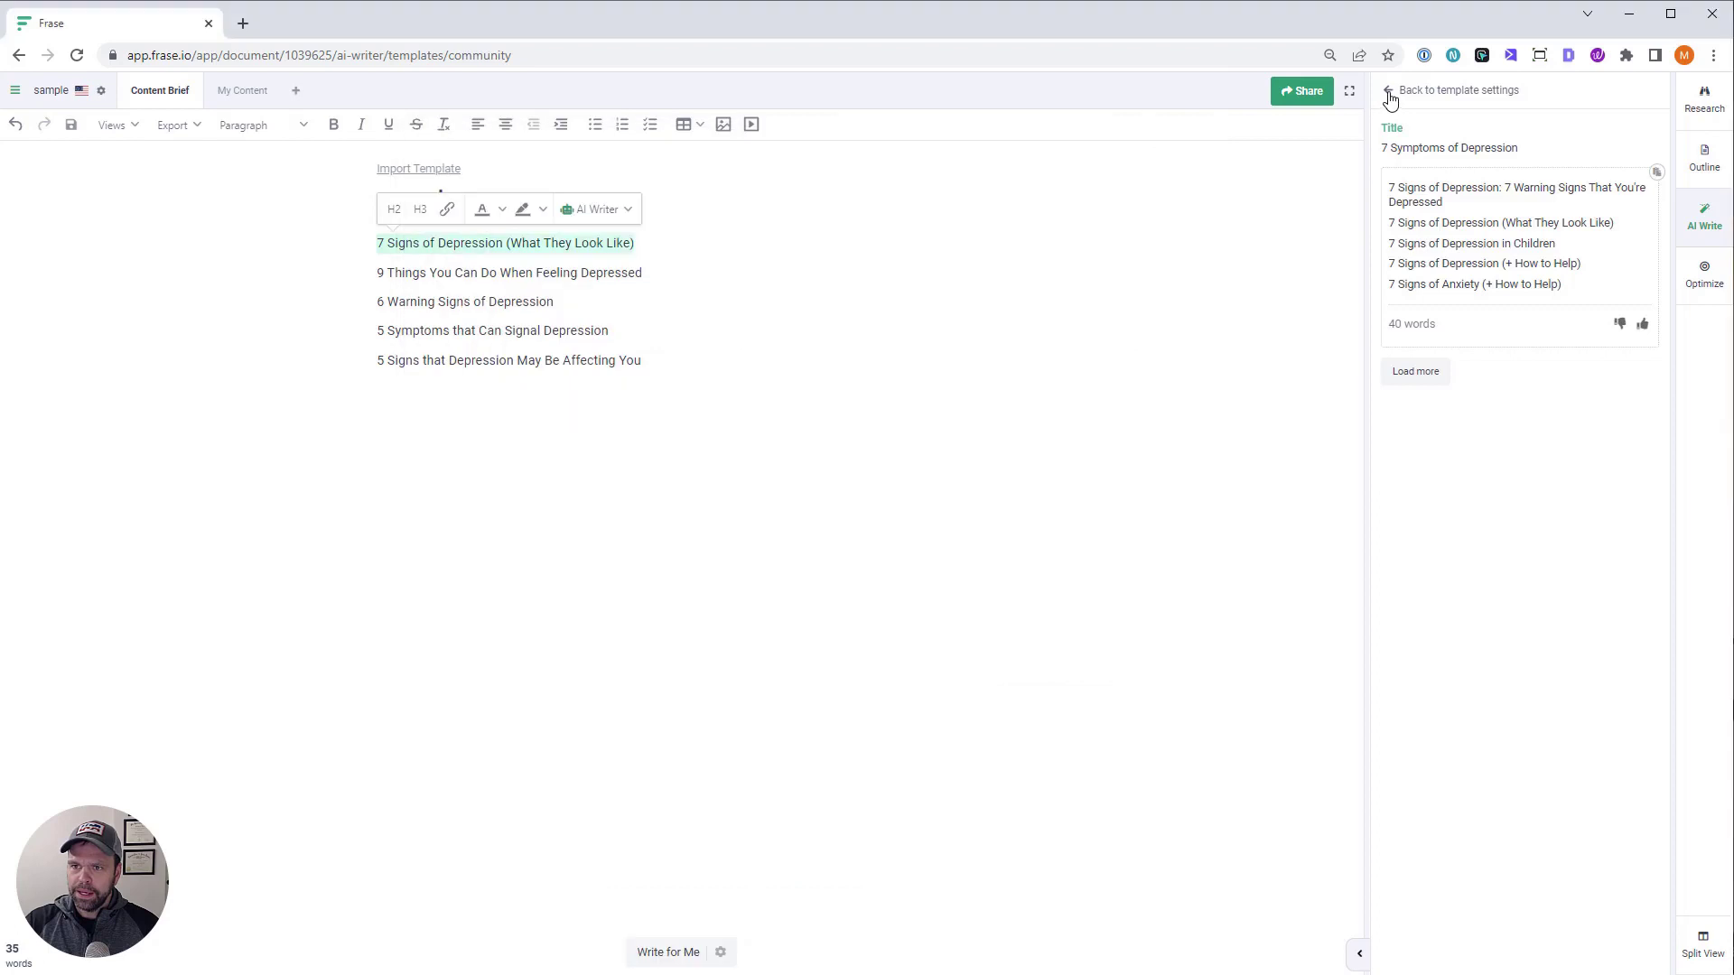
Run the [RT] Meta Description Generator for '7 Signs of Depression (What They Look Like)'
click(1390, 94)
double_click(1521, 134)
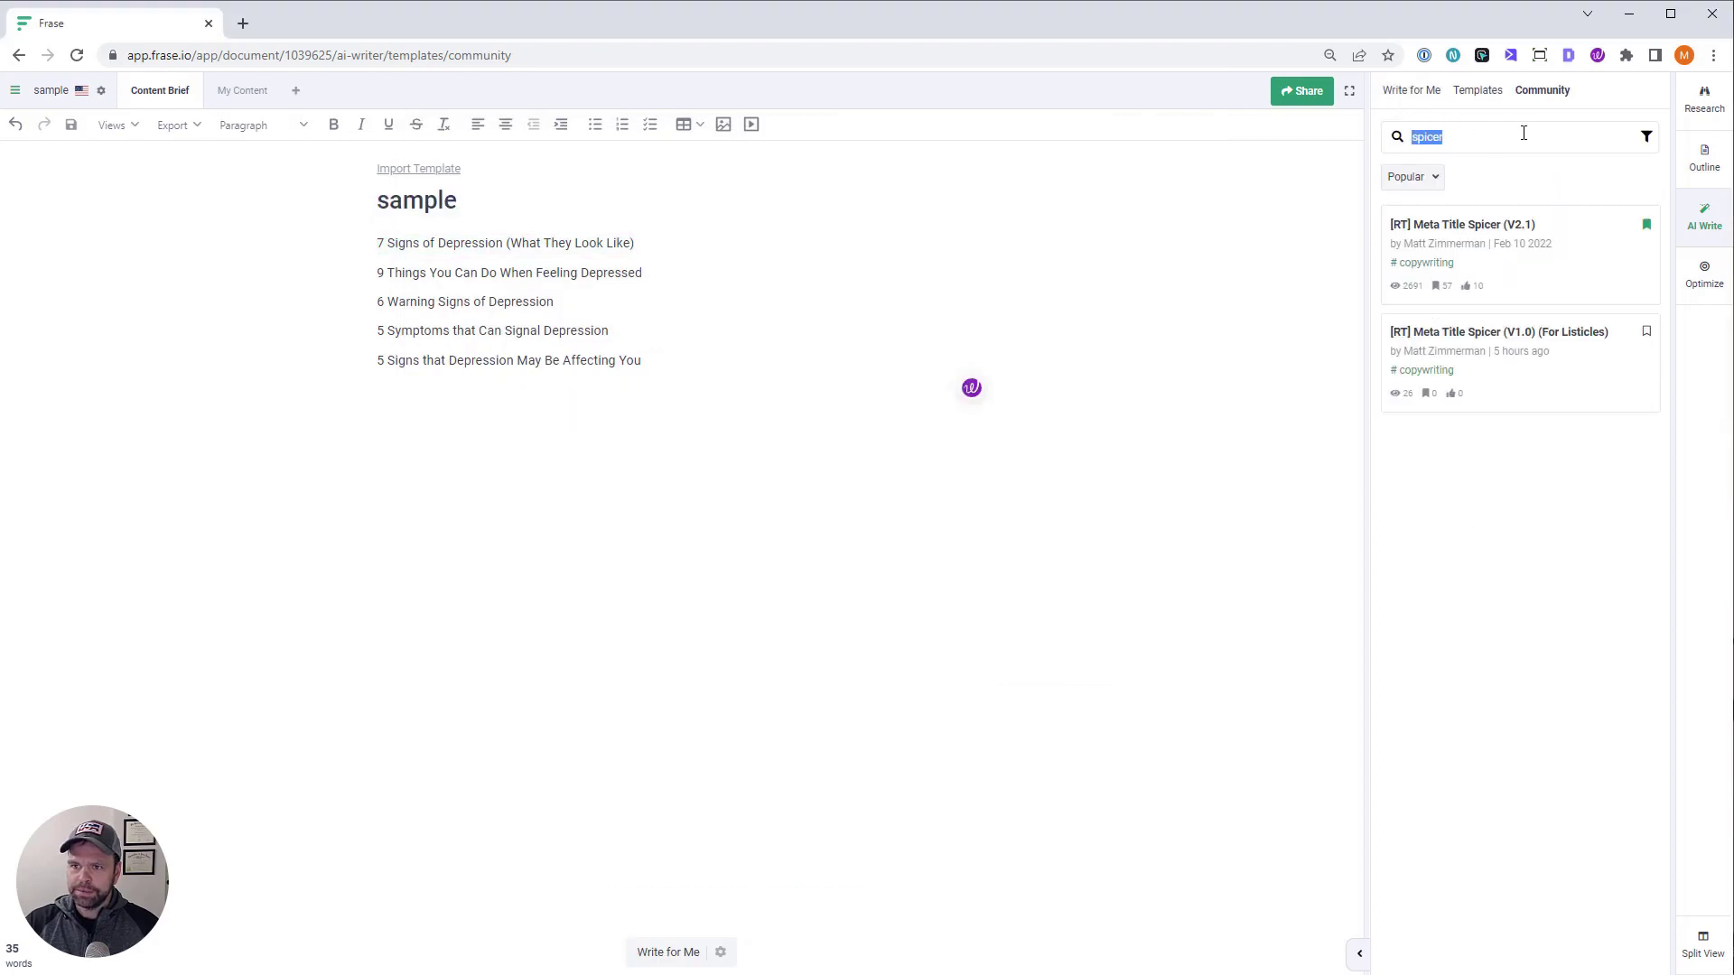
text(meta desc)
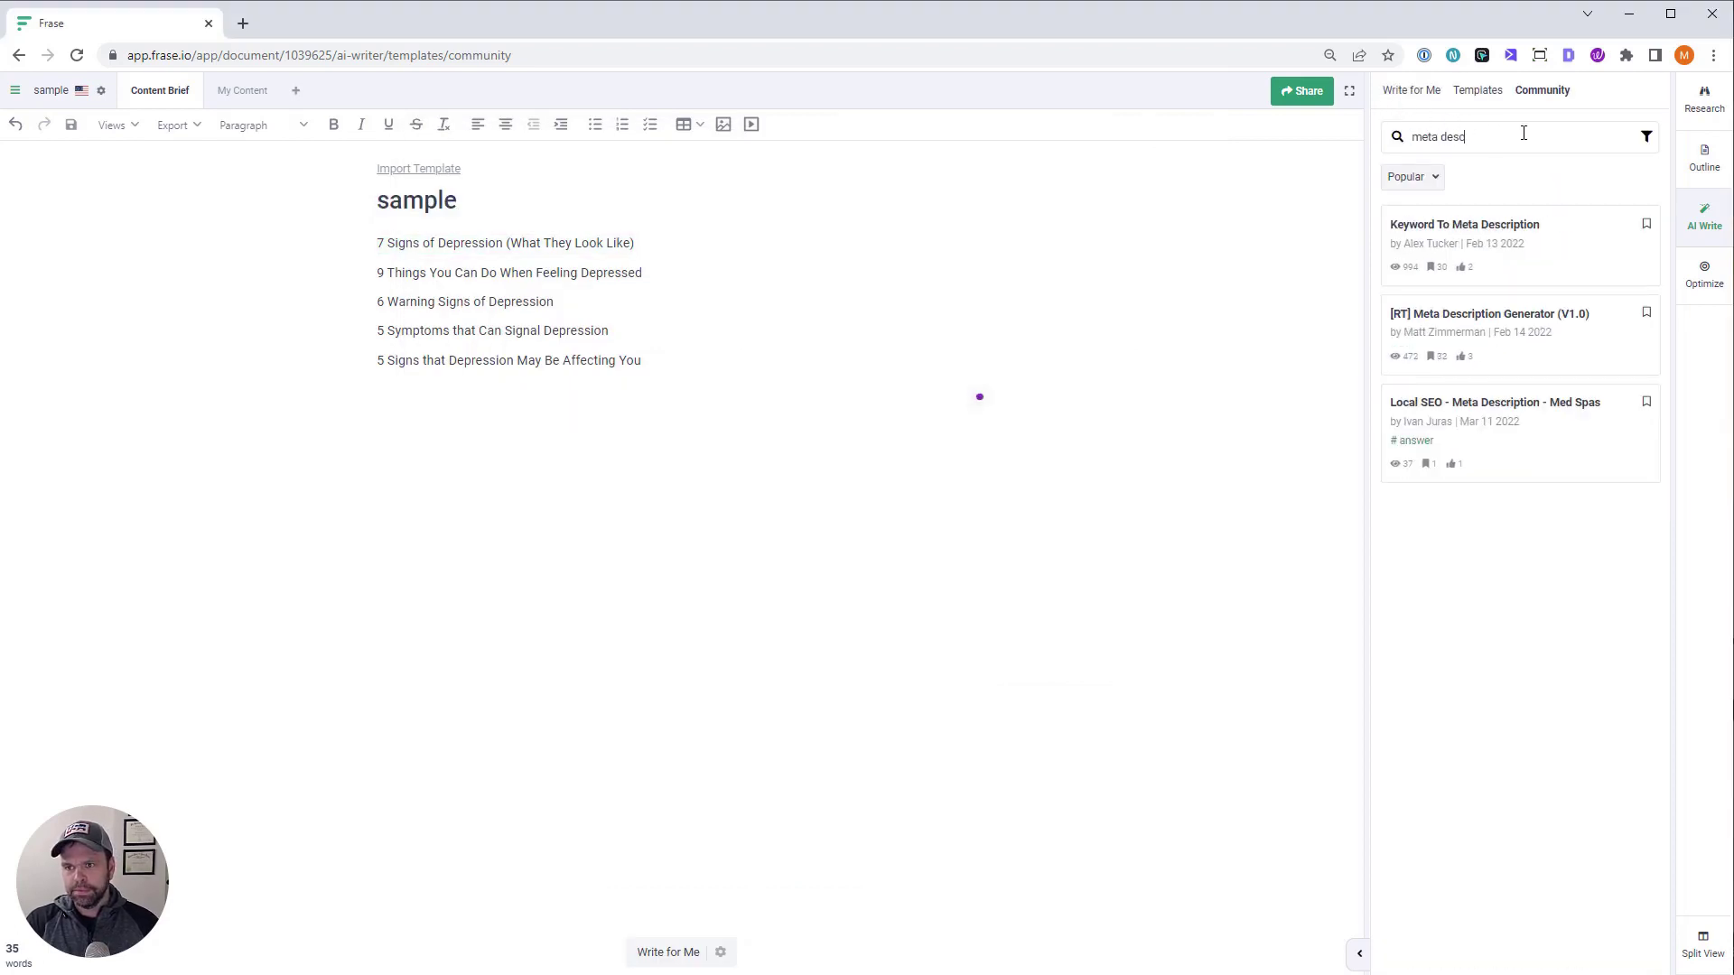
click(1567, 320)
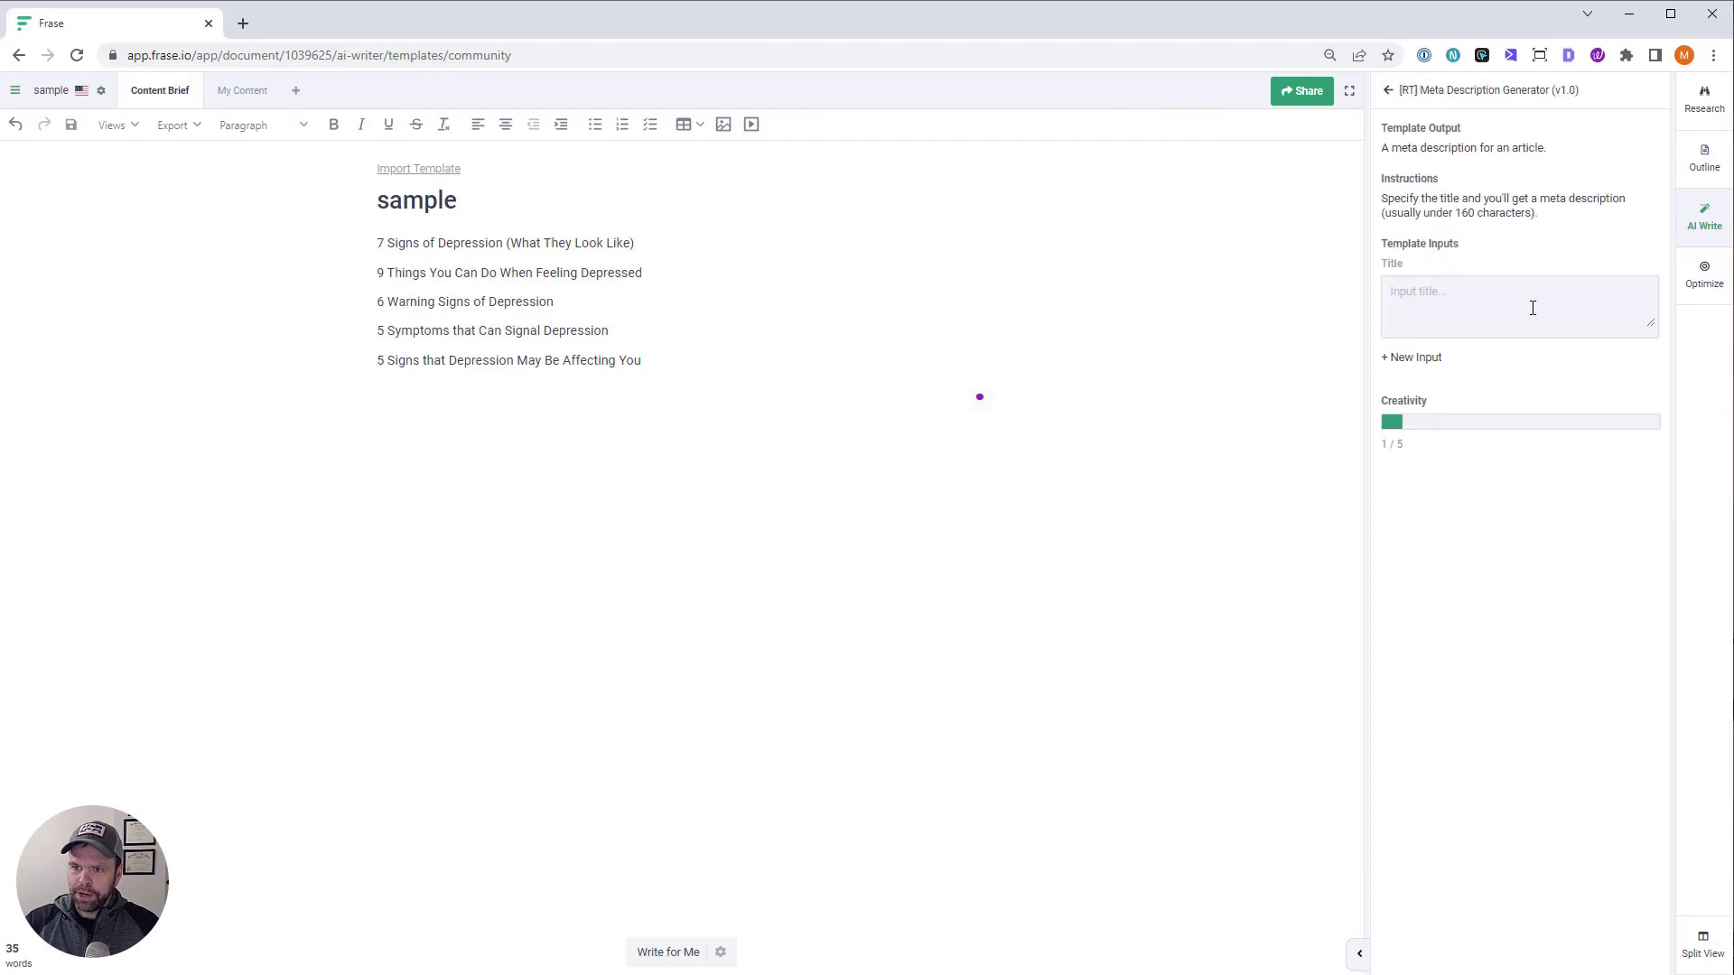
click(1641, 172)
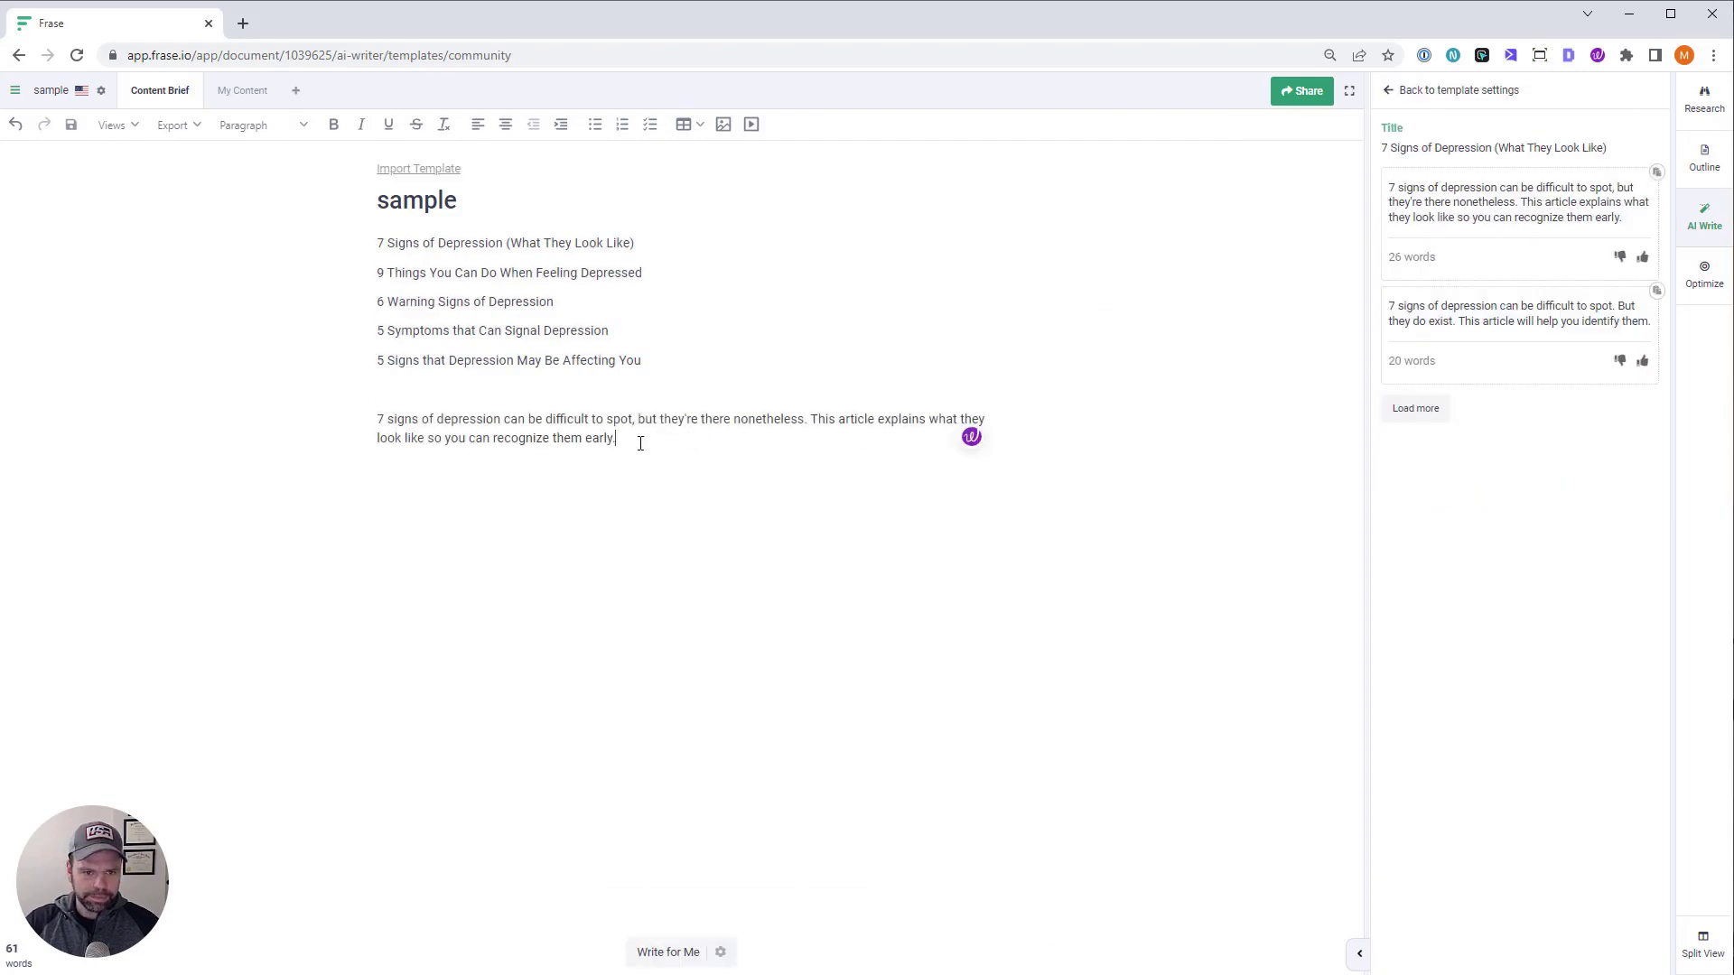
Move the generated meta description into Notepad++ directly under the article title
drag(641, 444, 313, 418)
key(ctrl+x)
key(alt+Tab)
click(626, 241)
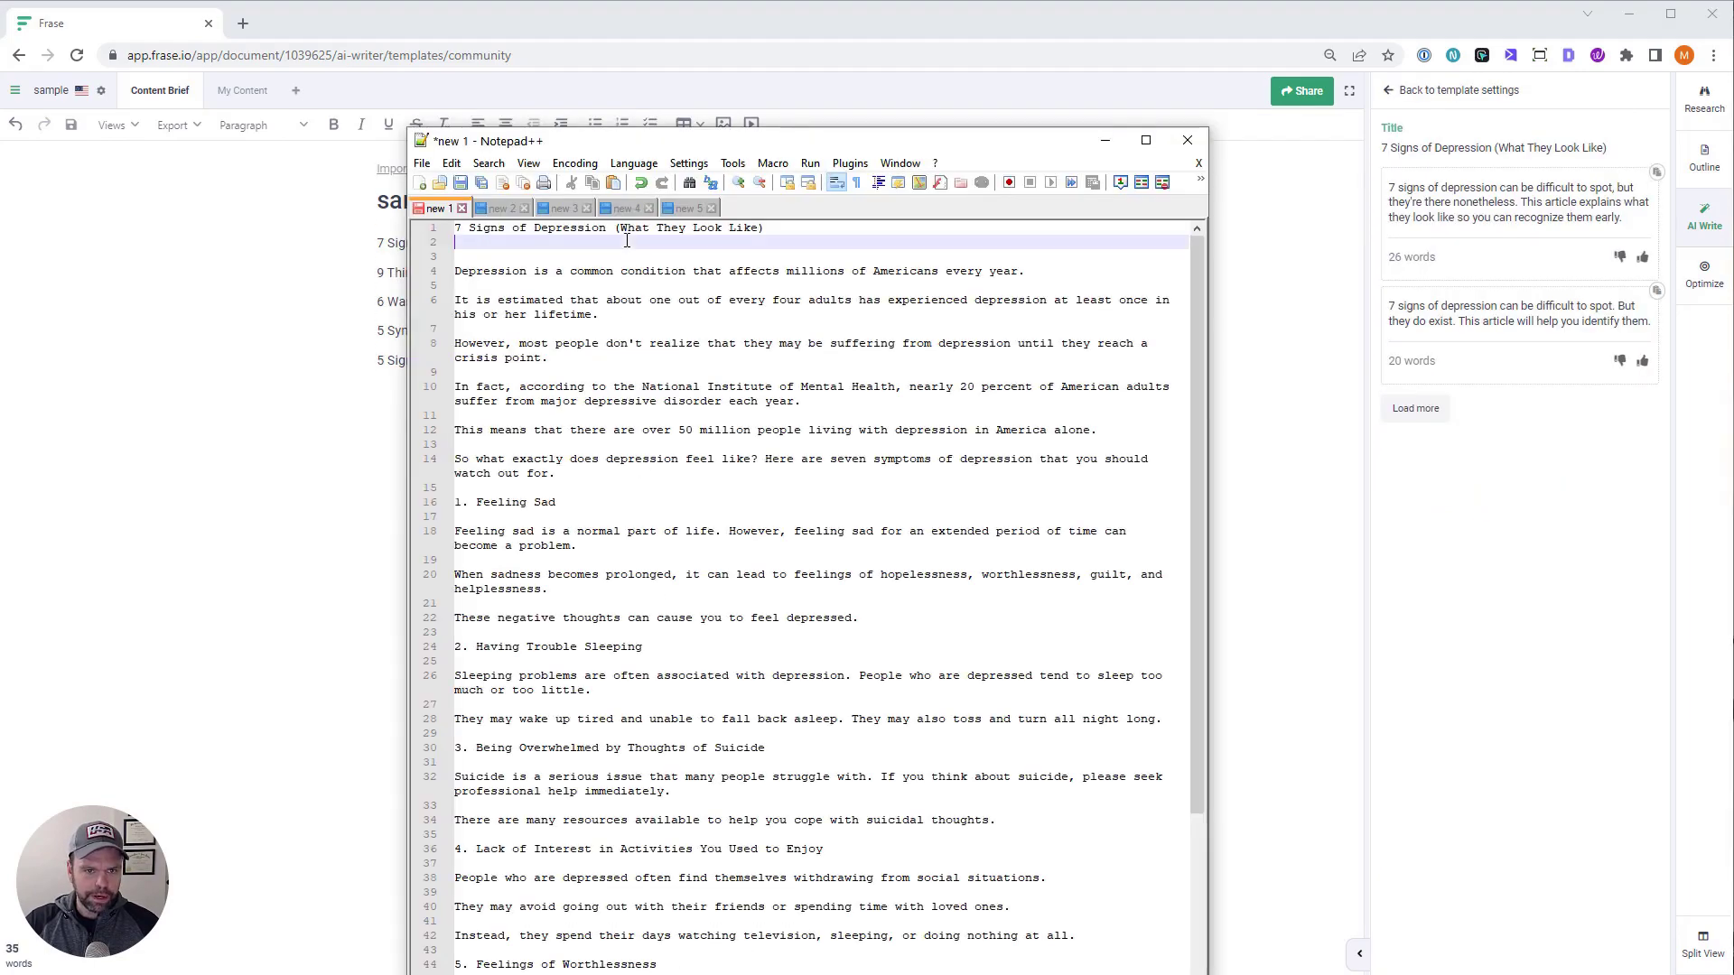
key(ctrl+v)
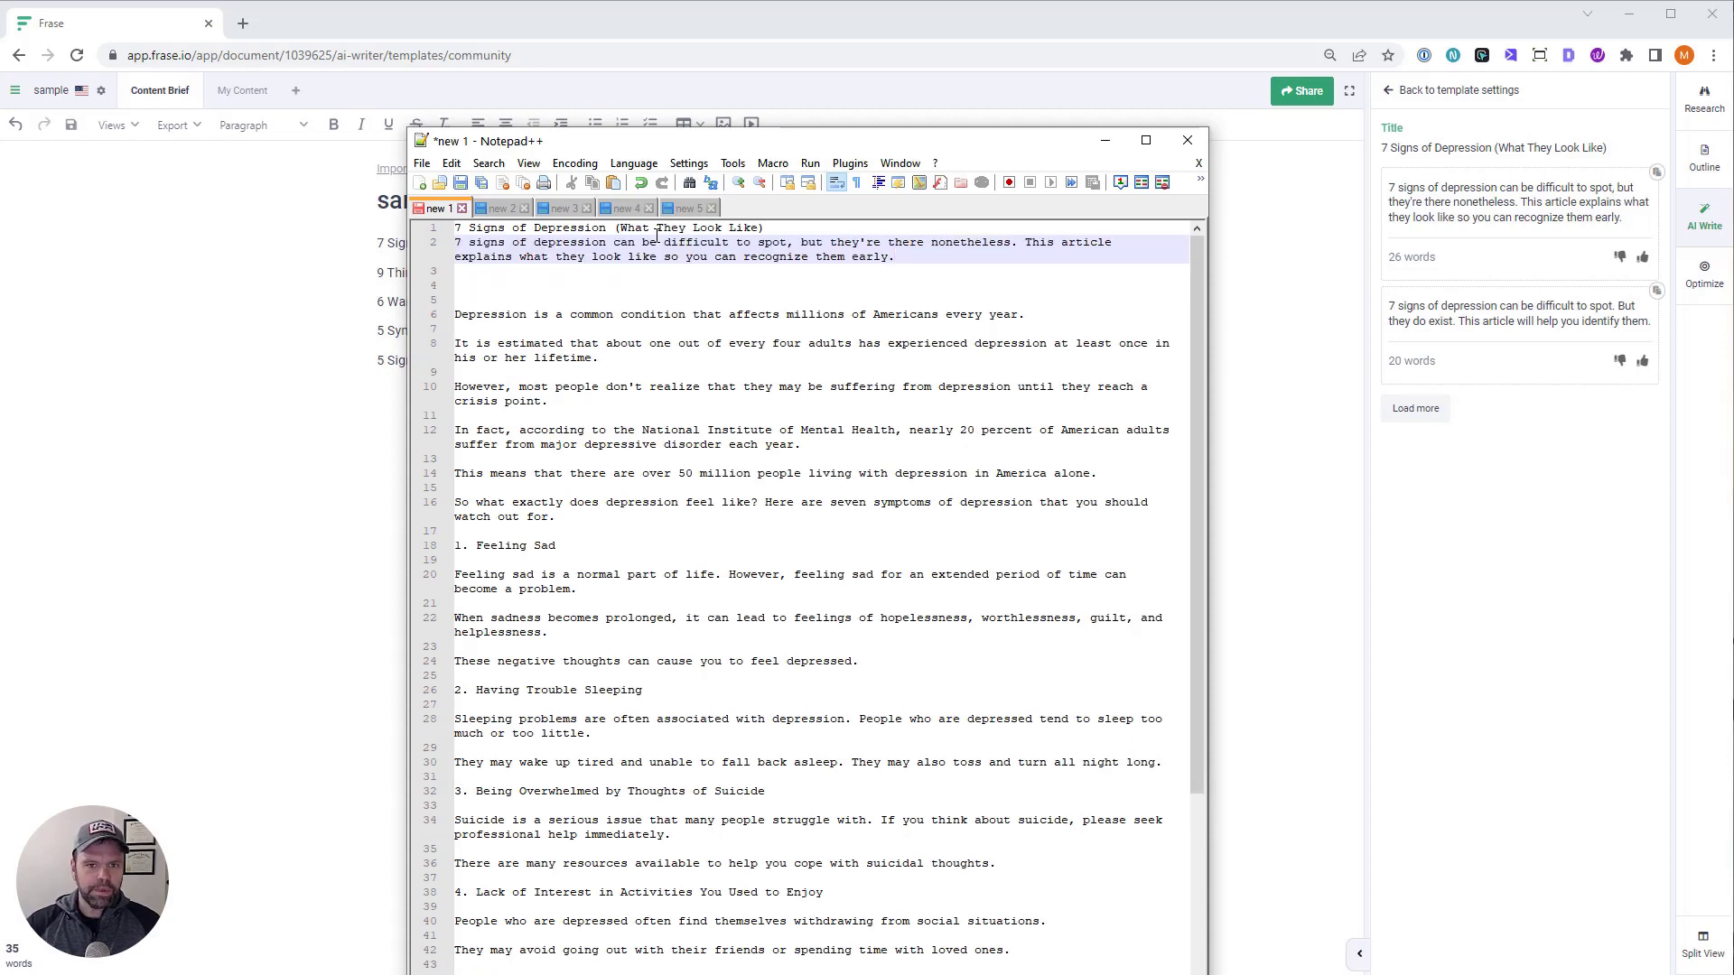
key(BackSpace)
key(BackSpace)
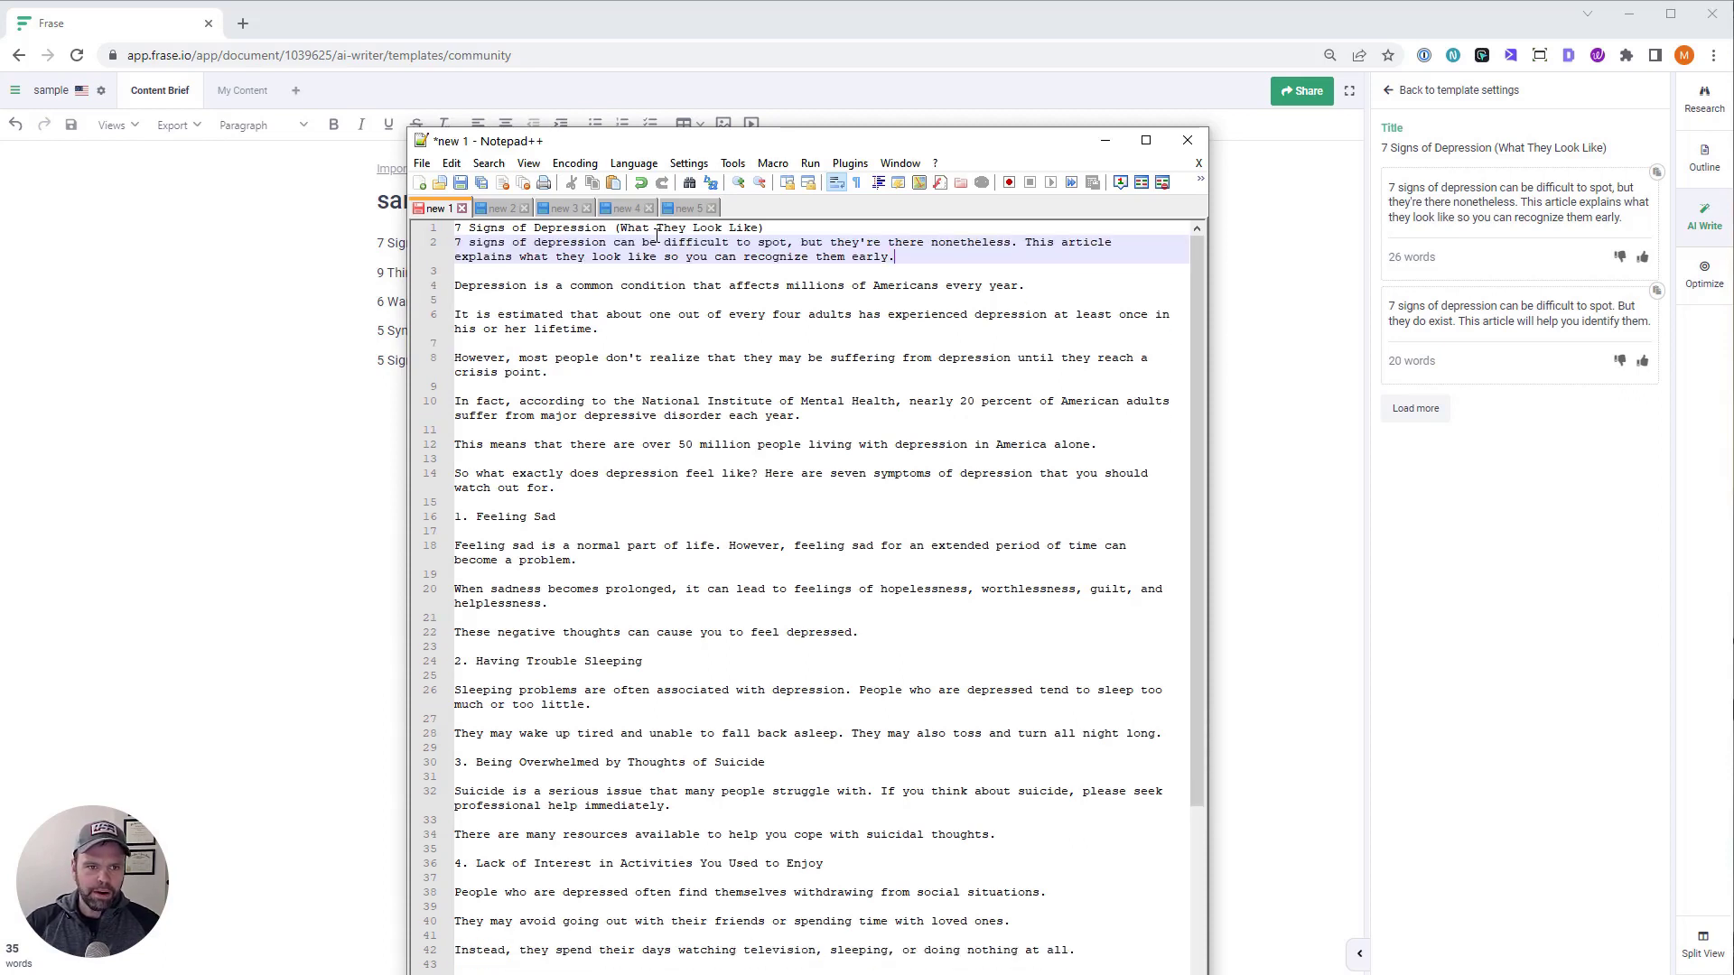
Copy the '9 Things You Can Do When Feeling Depressed' title in Frase
click(321, 322)
drag(627, 271, 372, 260)
key(ctrl+x)
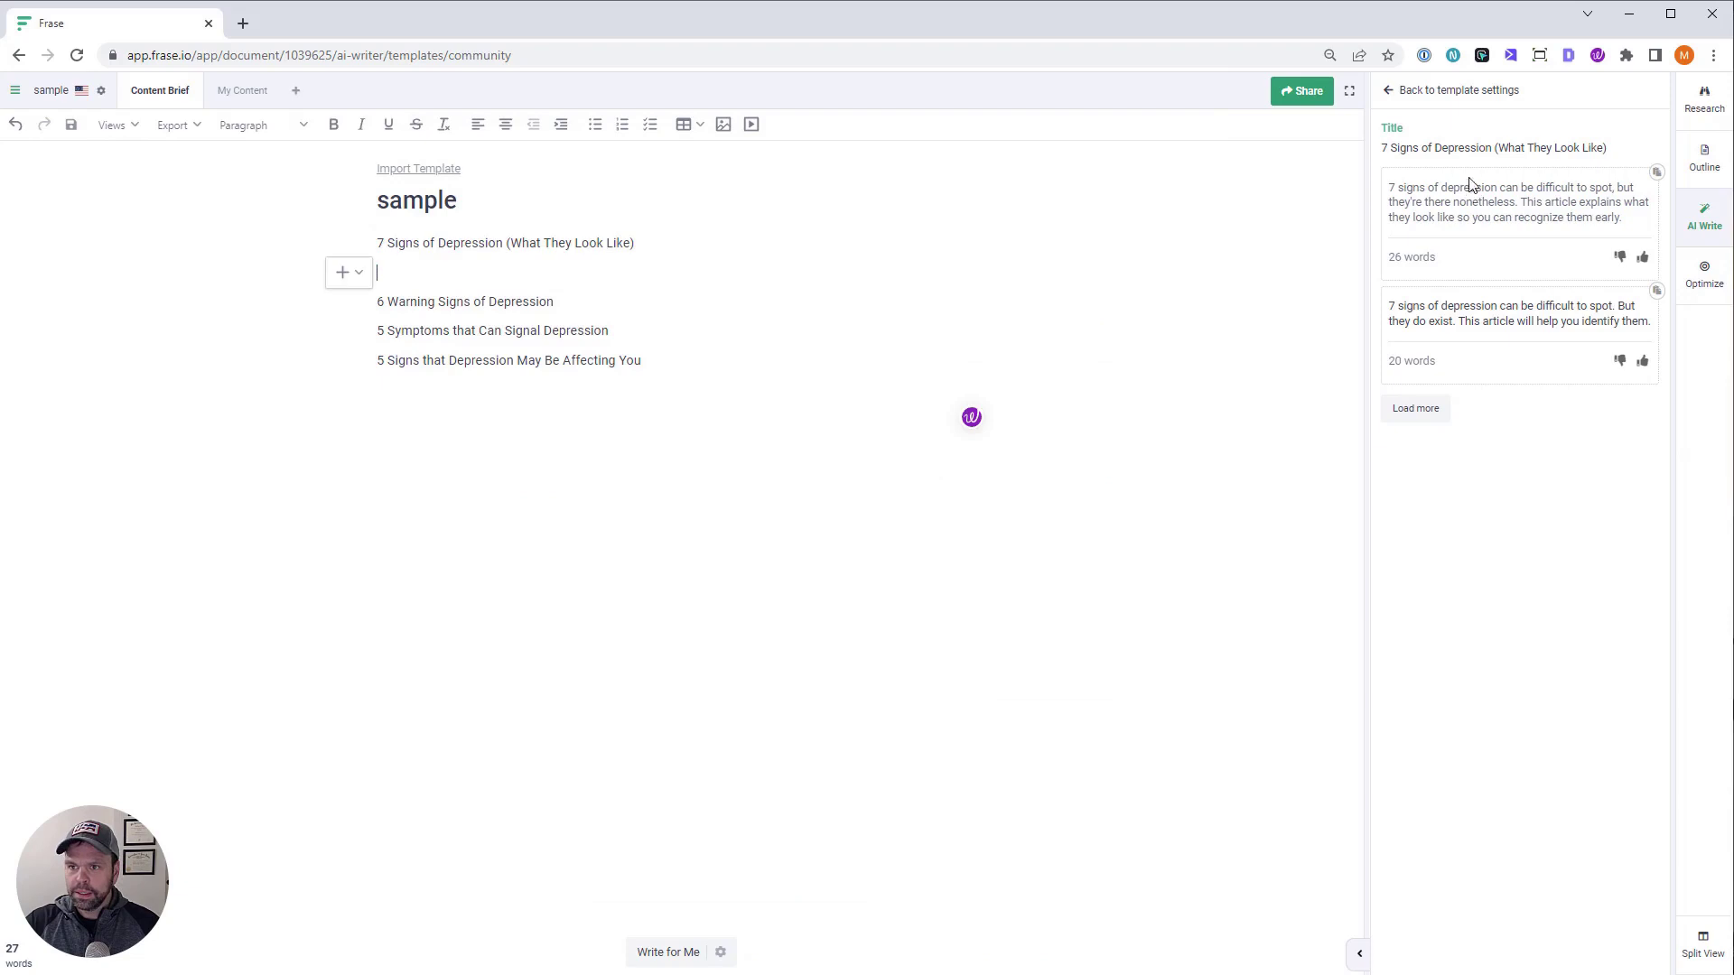
key(ctrl+z)
Clear the Community search and run [RT] Listicle with Paragraphs (v3.5) for the next title
click(1389, 93)
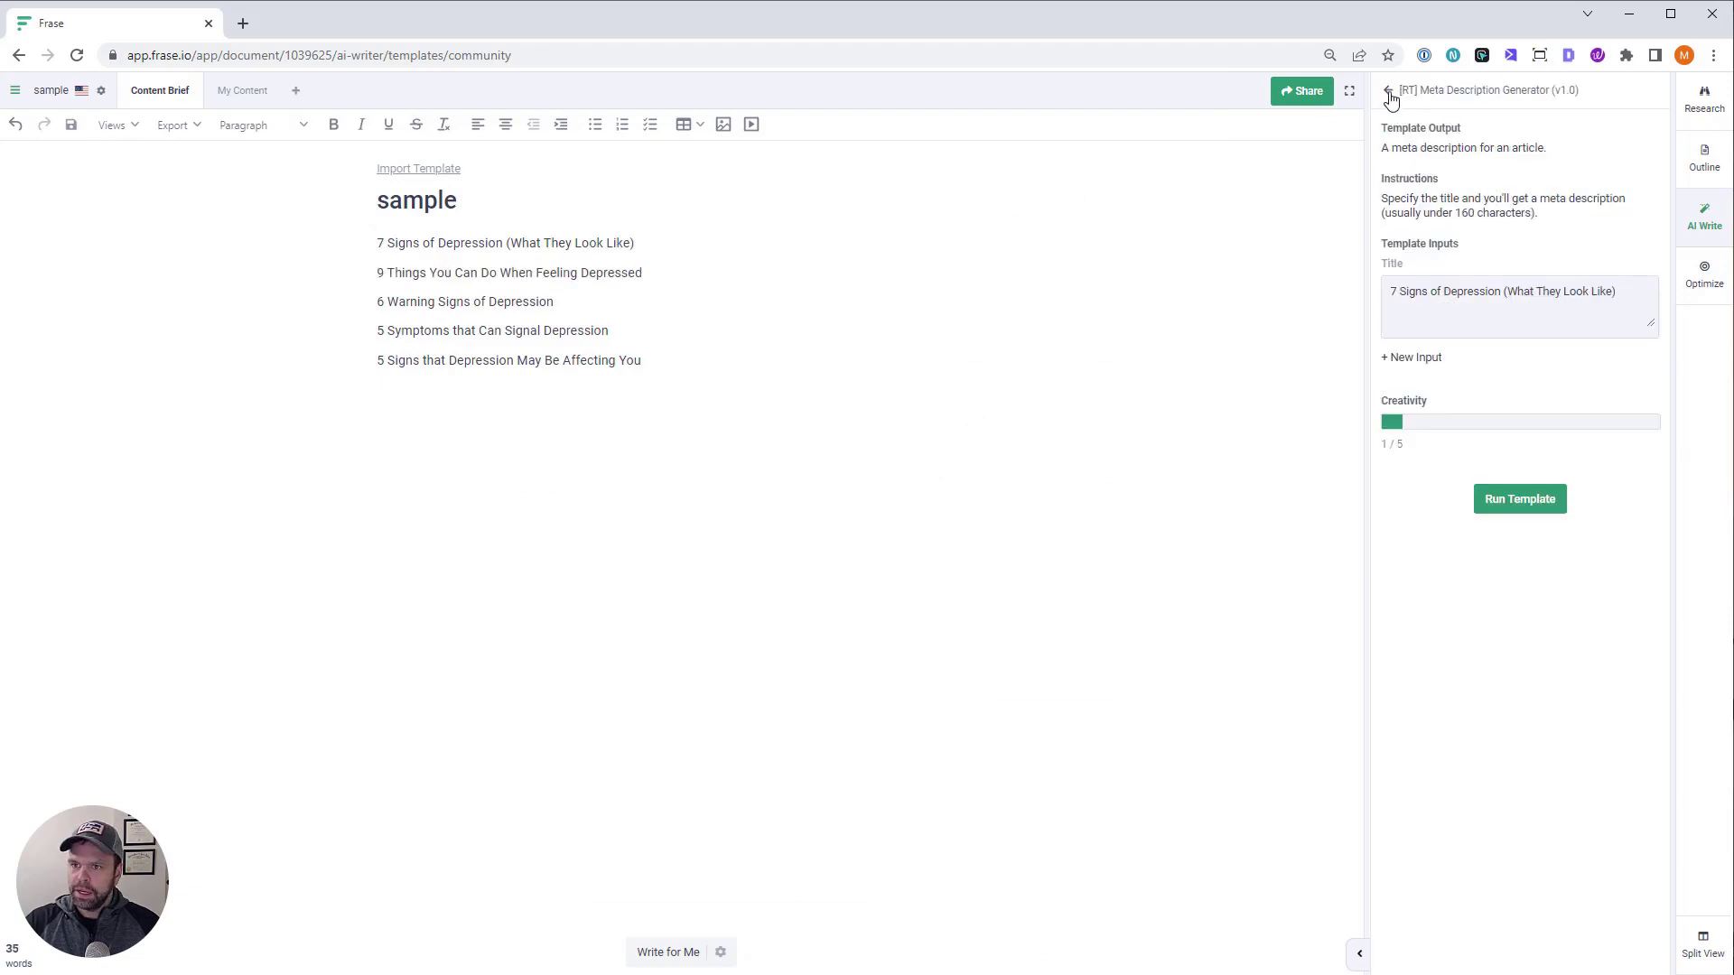
click(1390, 95)
double_click(1536, 139)
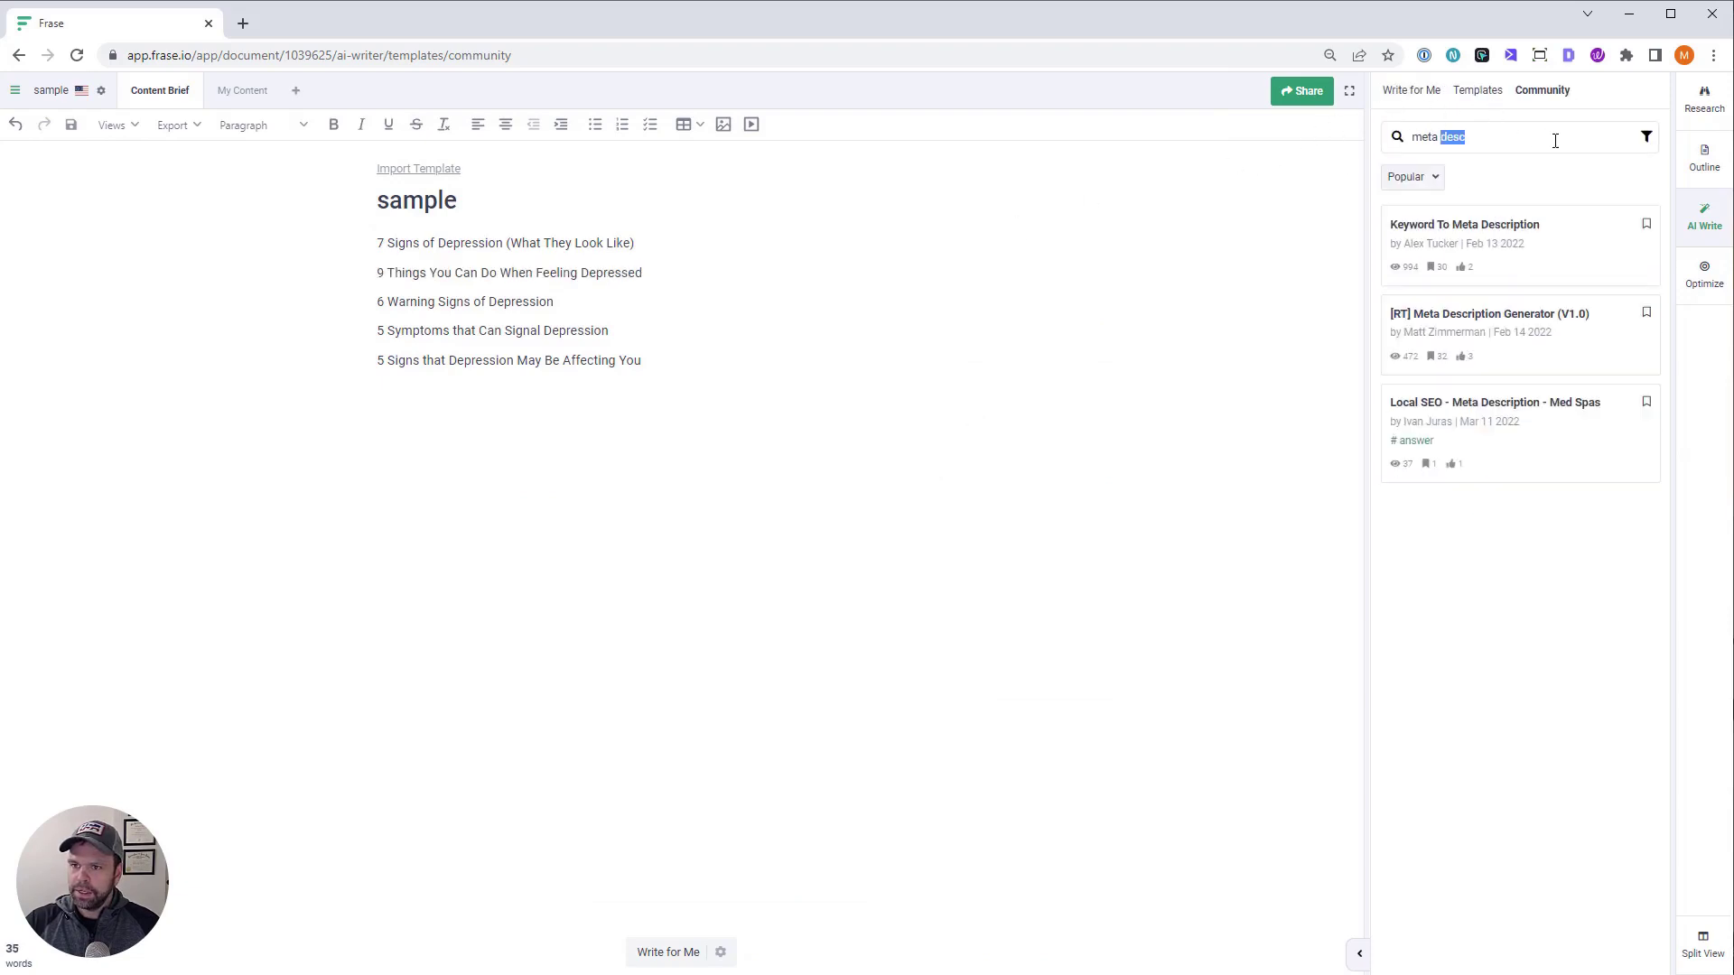
drag(1506, 137, 1329, 145)
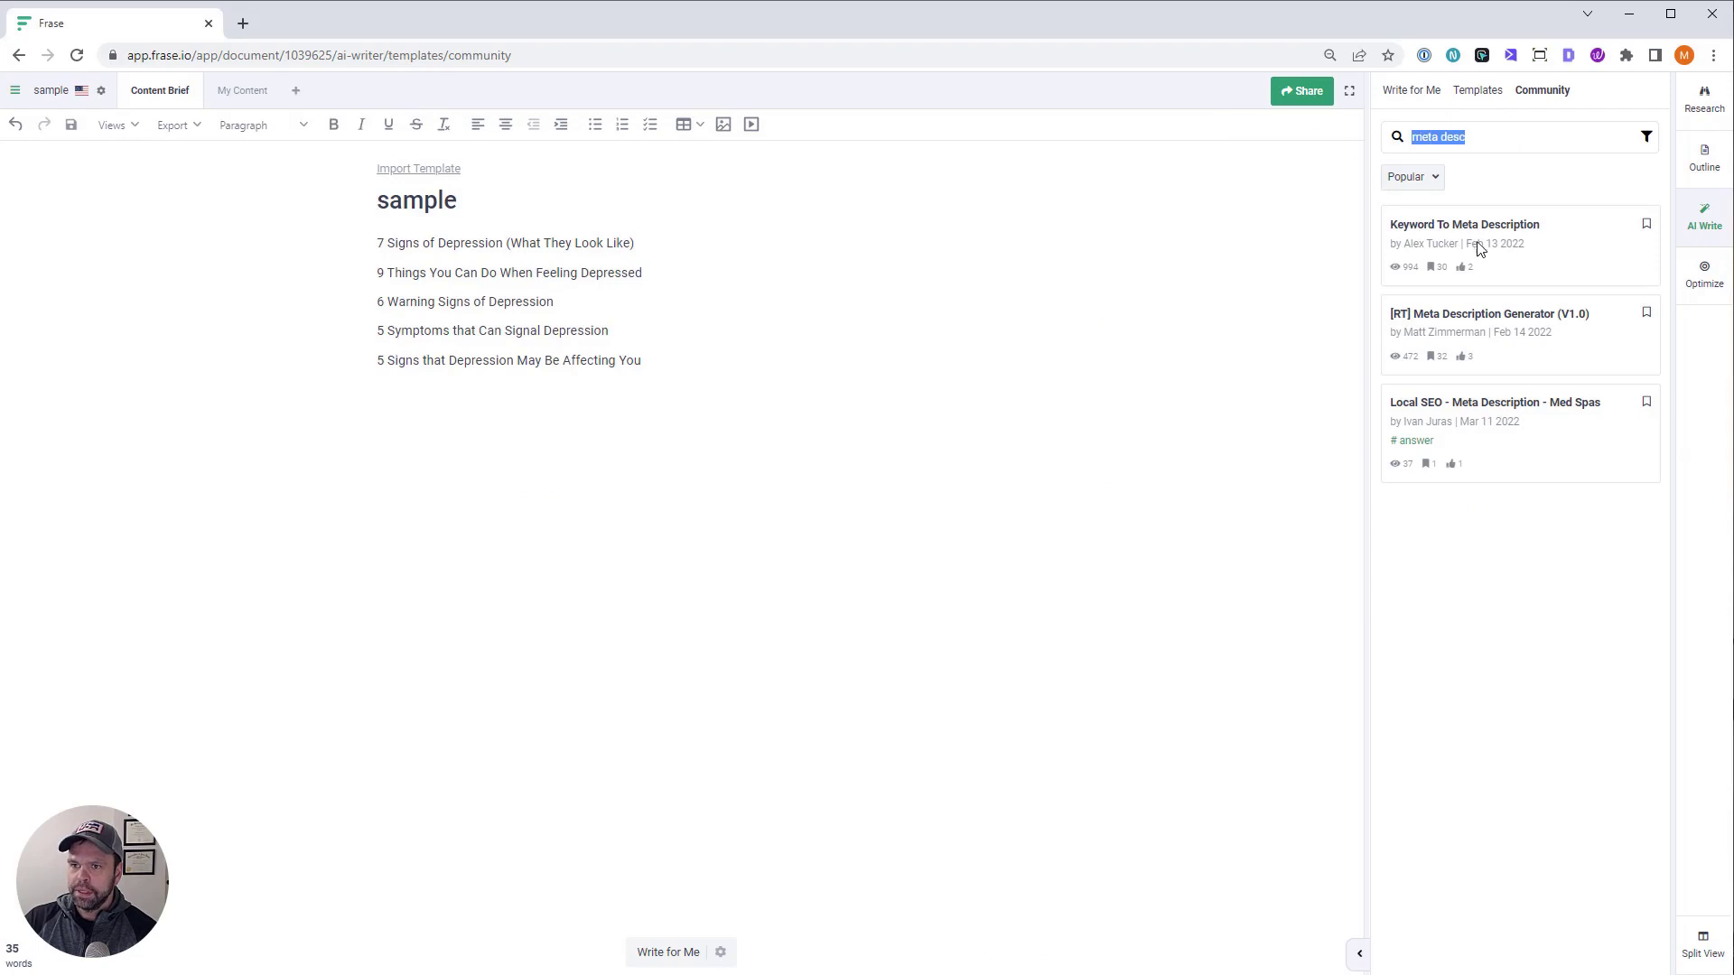
key(BackSpace)
click(1520, 332)
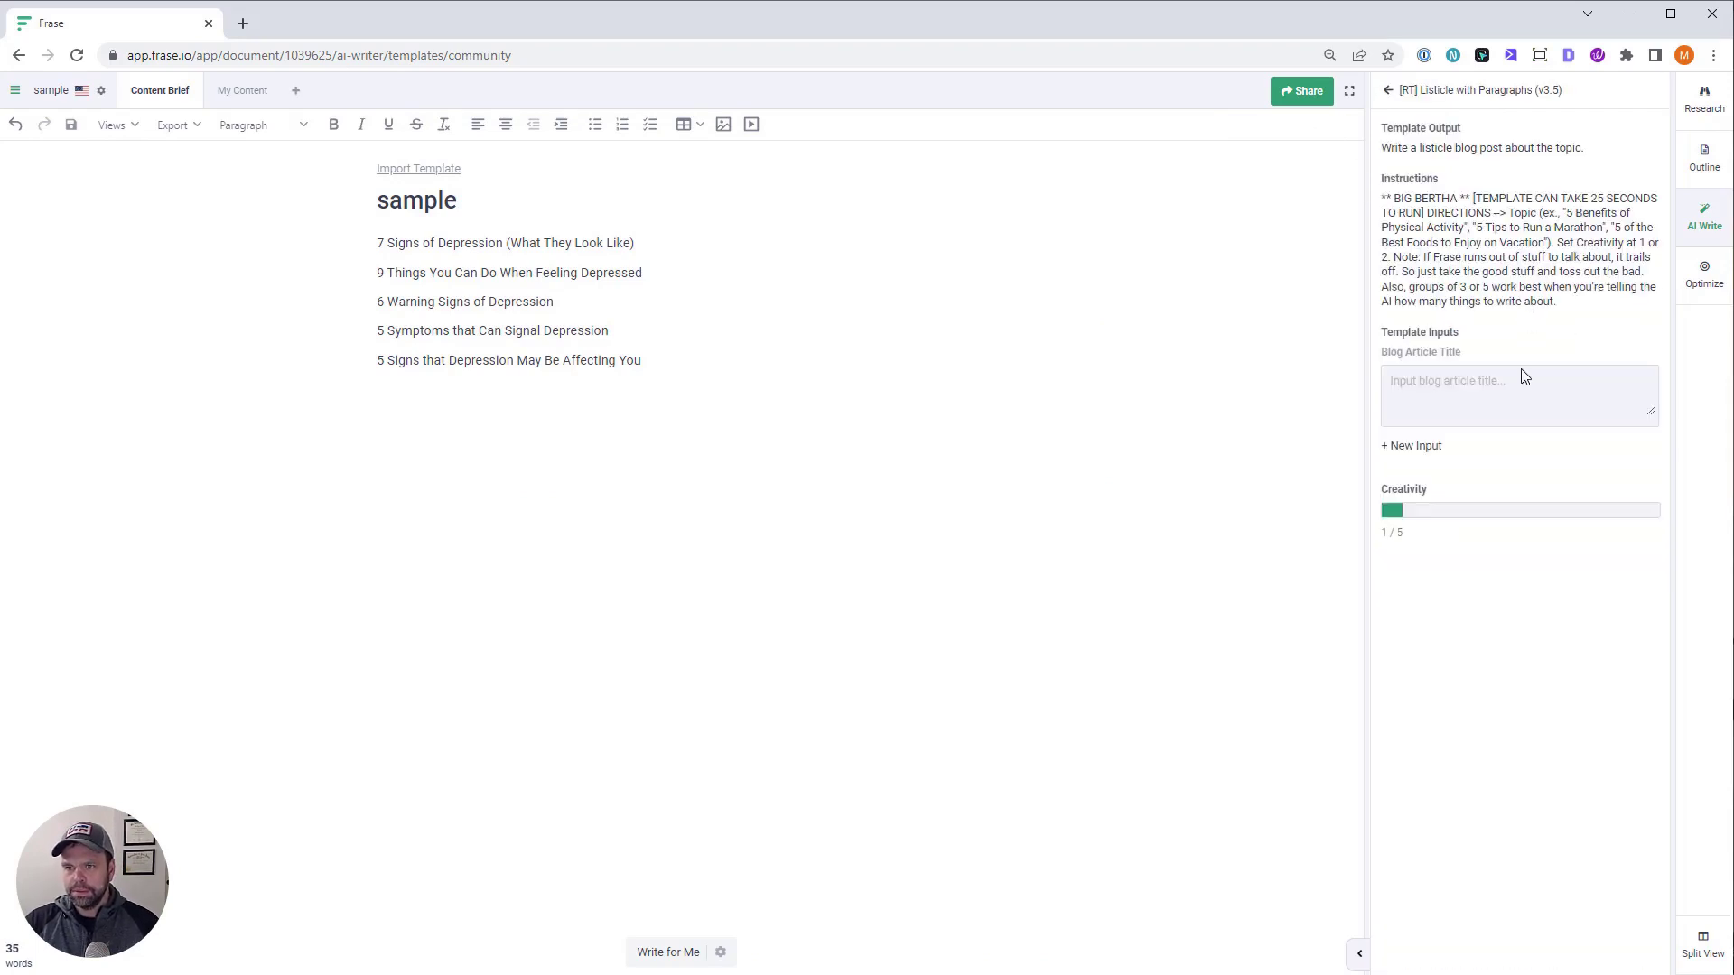
click(1549, 587)
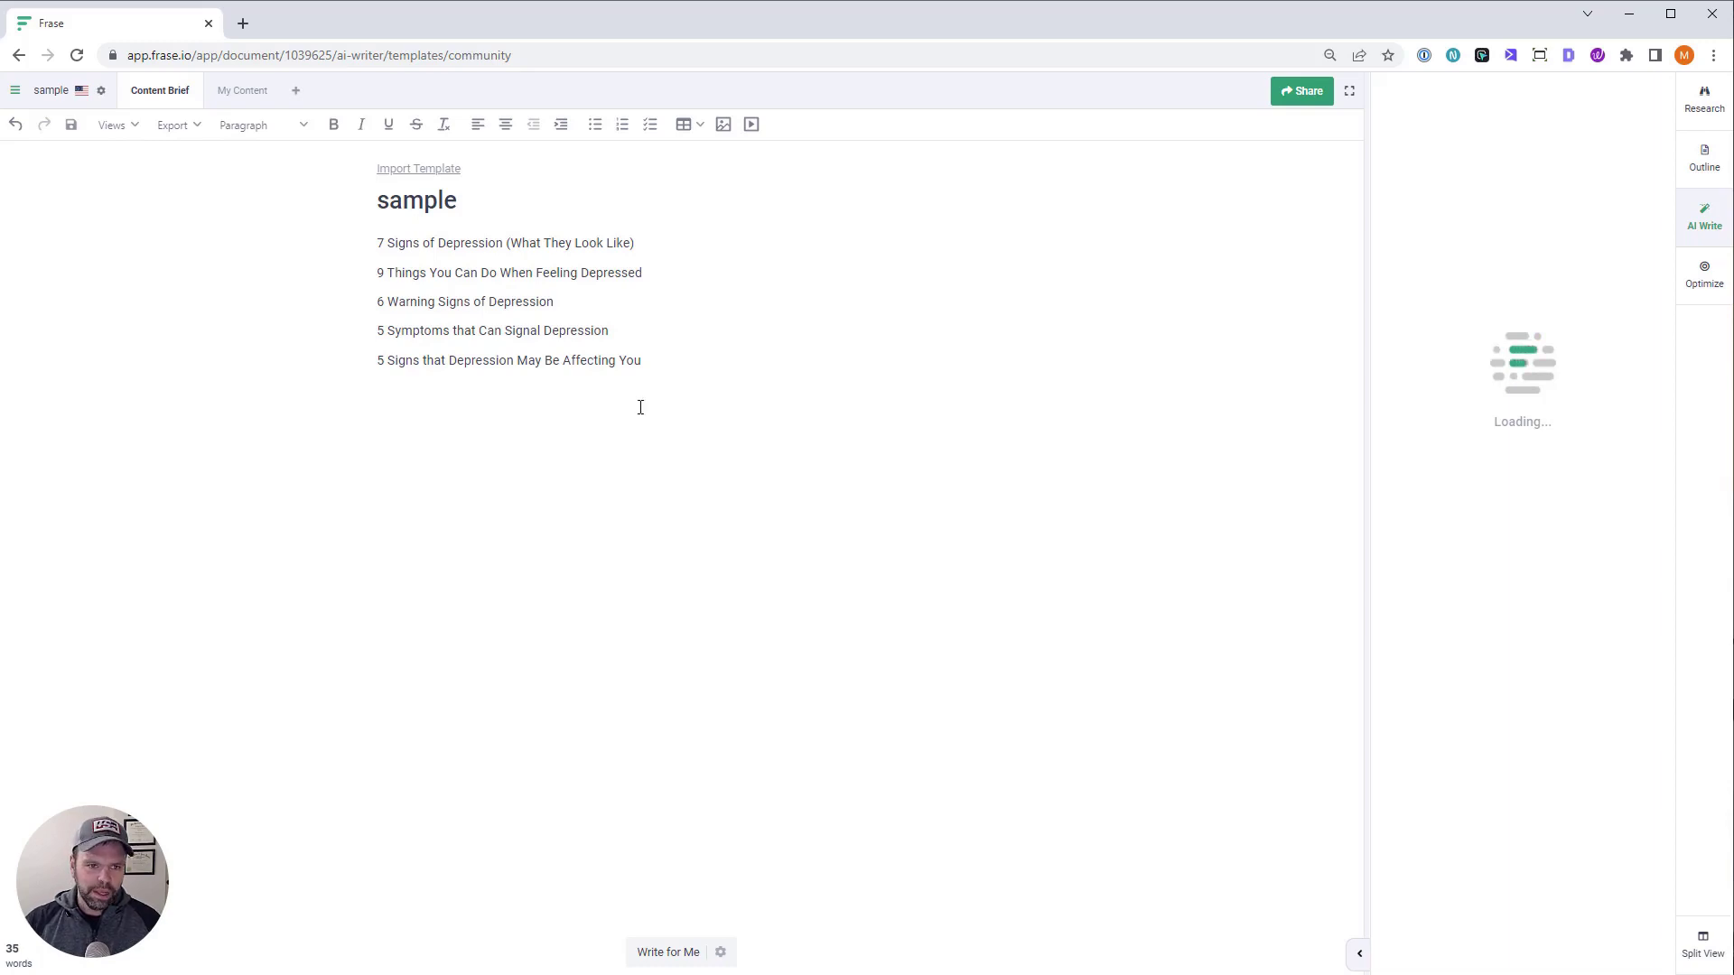
Strike through the finished '7 Signs of Depression' title in the Frase document
click(701, 362)
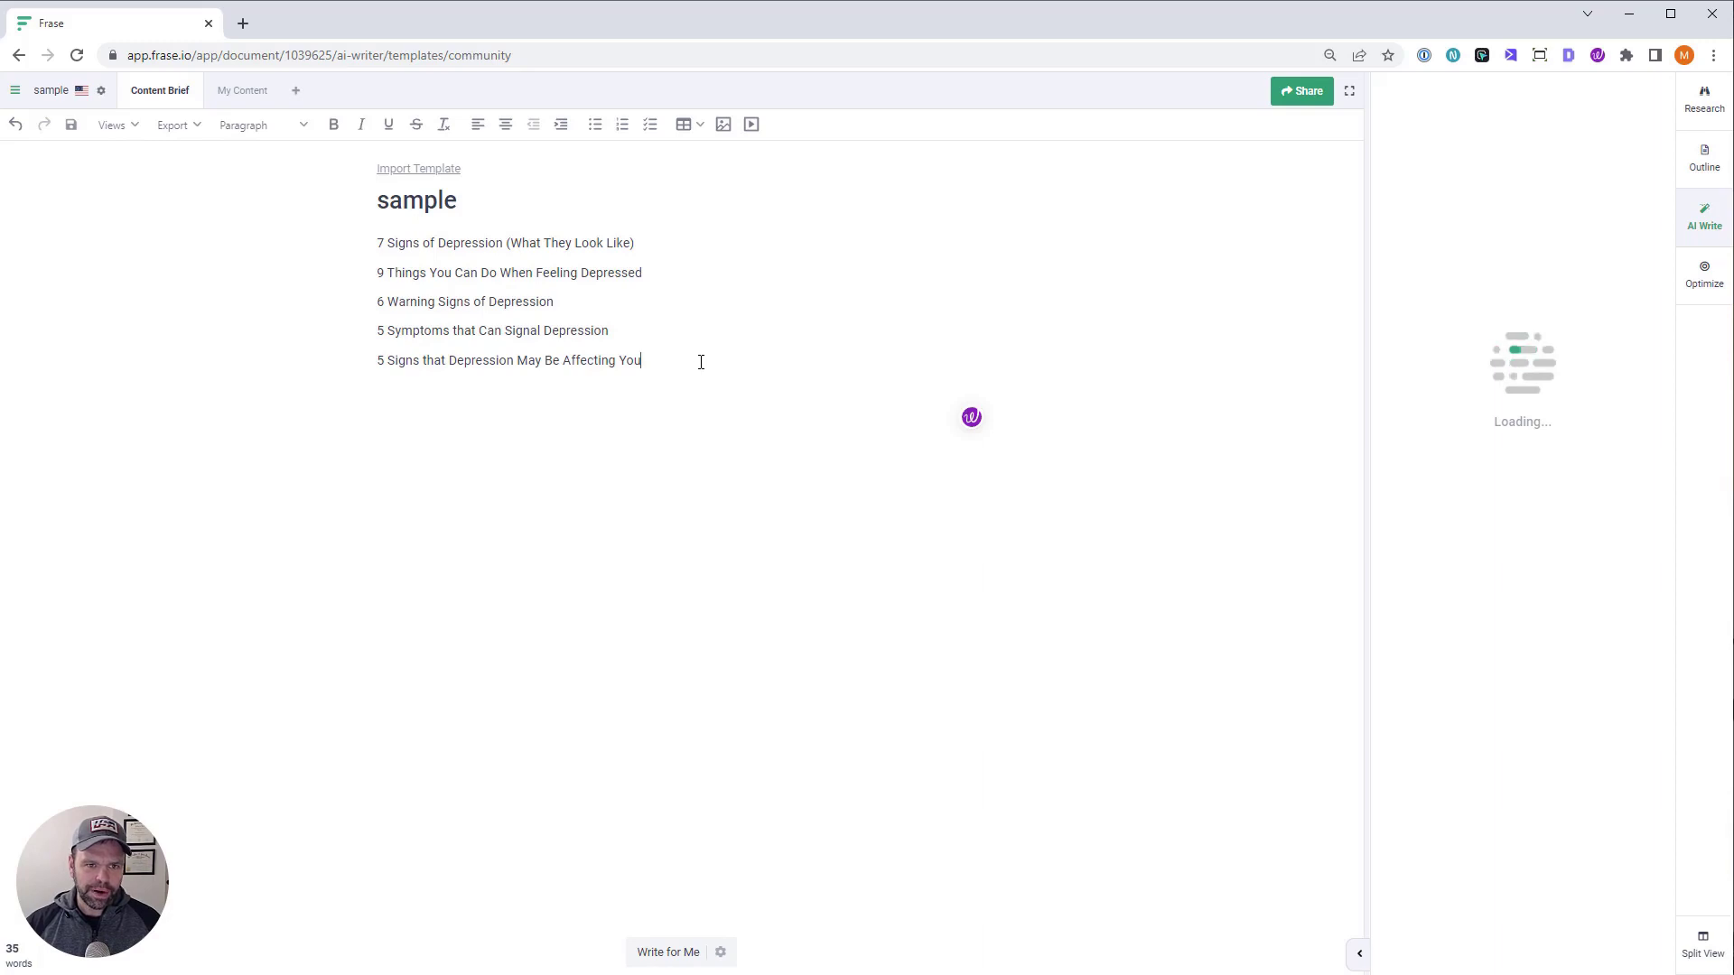
triple_click(348, 245)
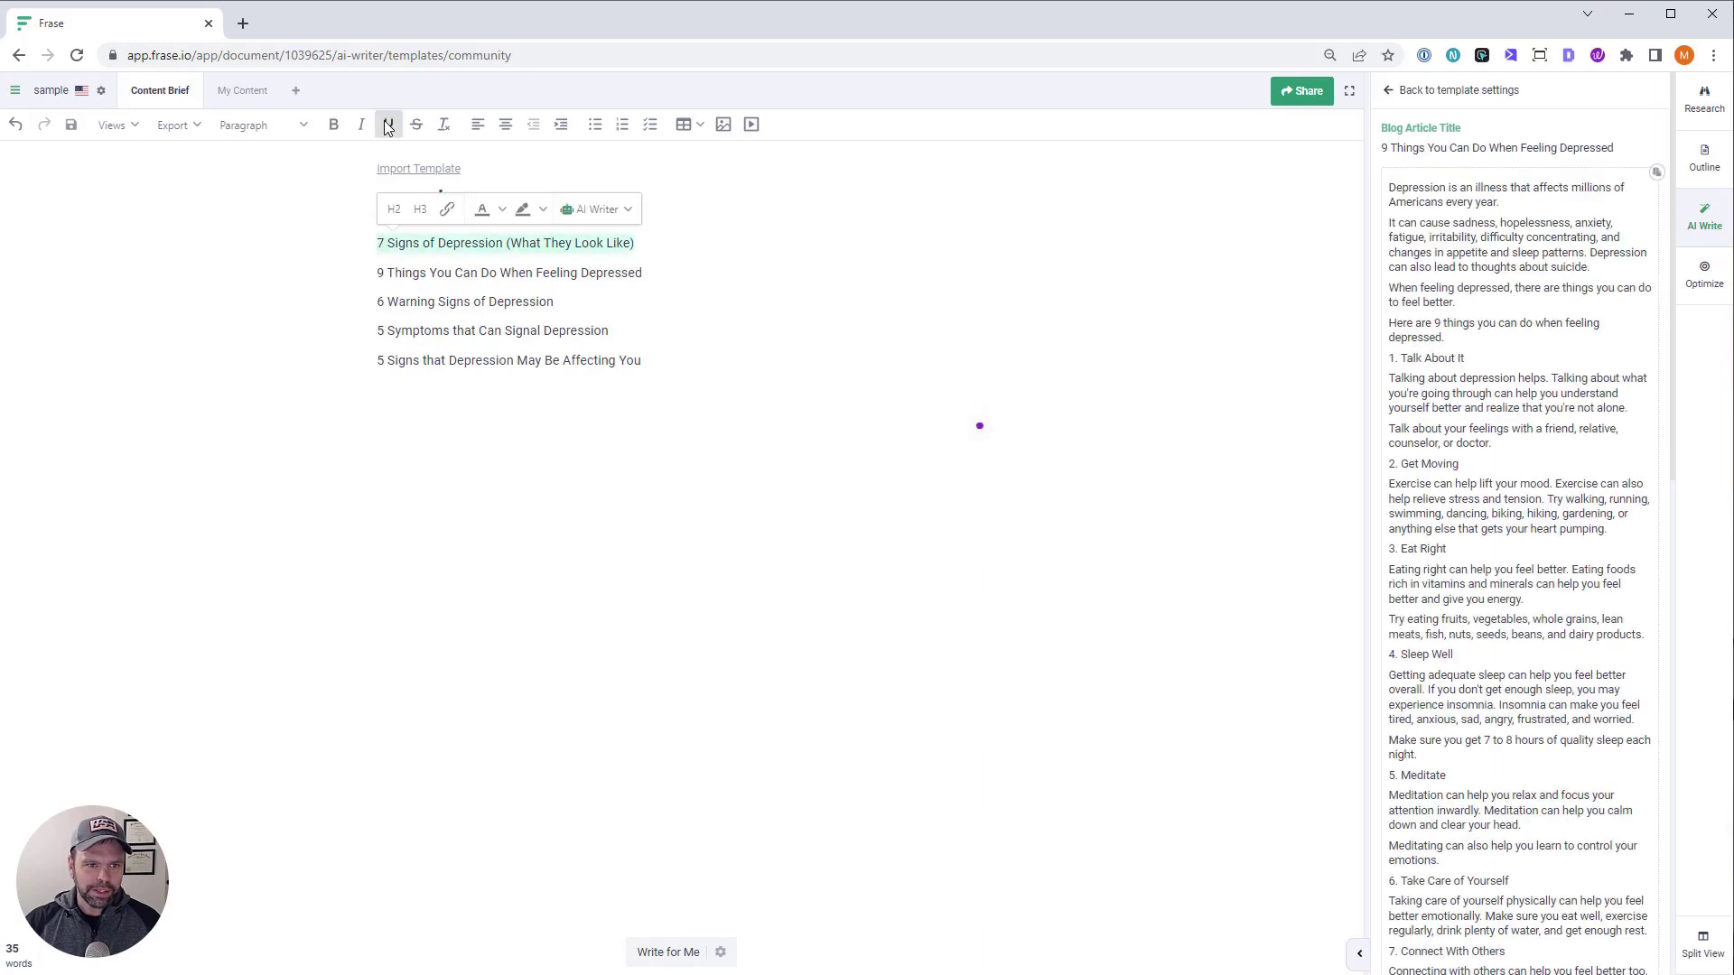
click(416, 124)
click(524, 329)
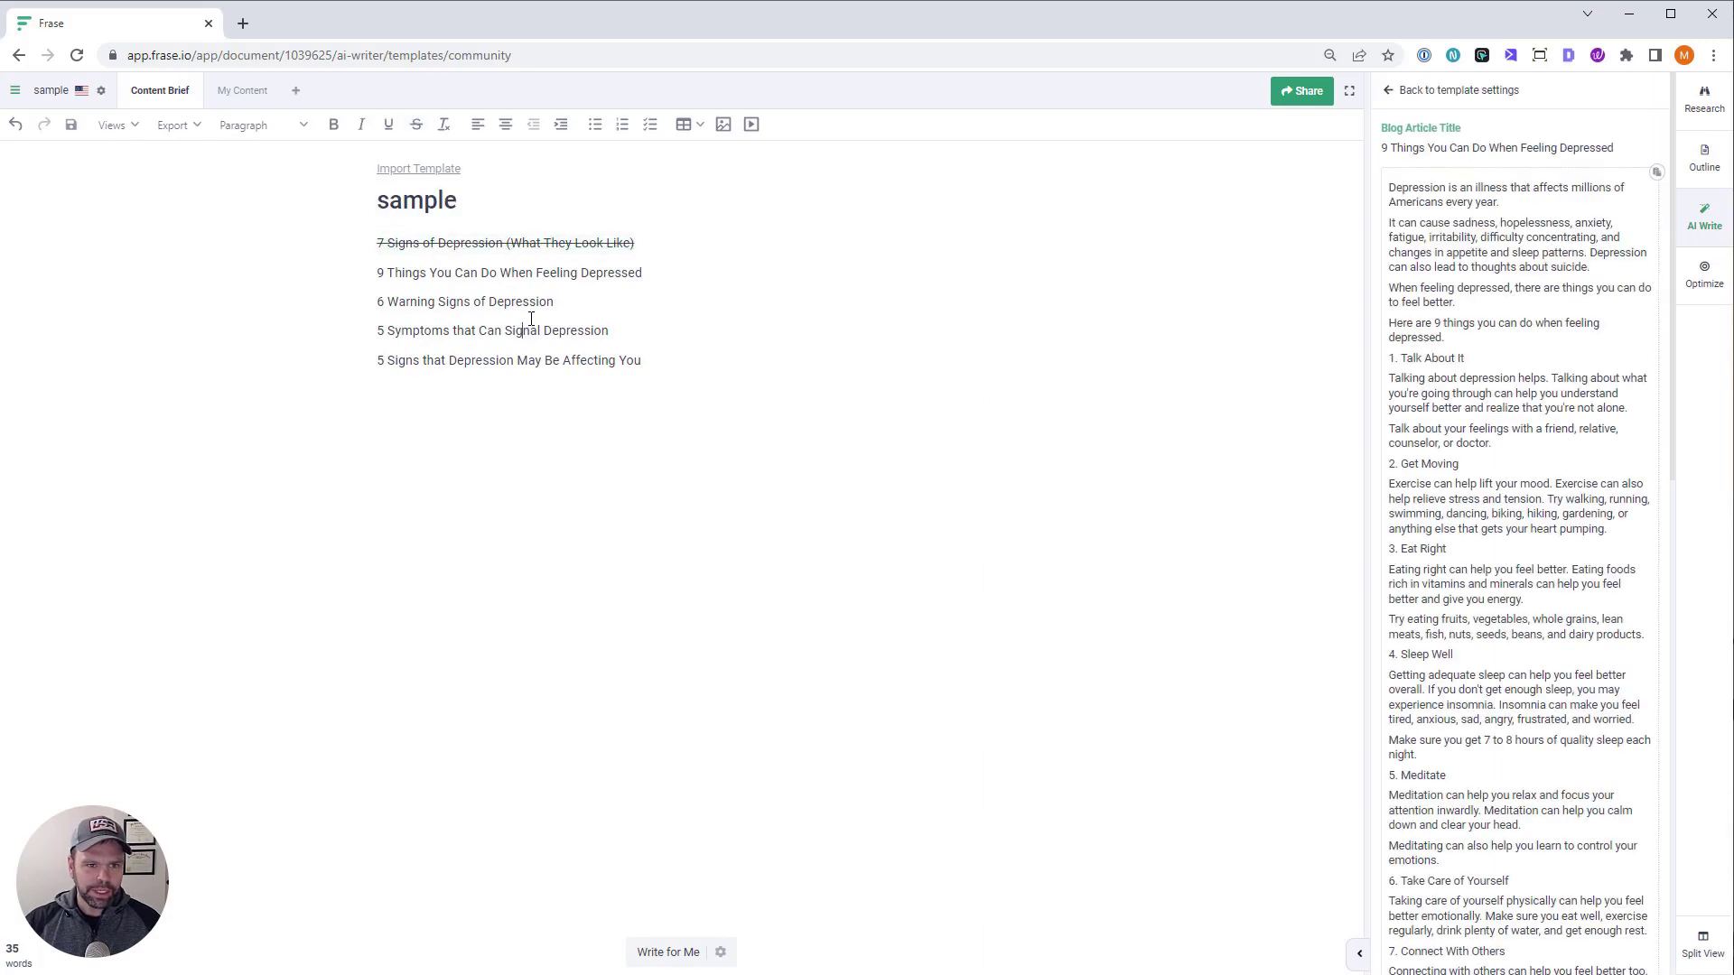
Insert the generated '9 Things You Can Do When Feeling Depressed' article on a new line below the titles
scroll(1502, 623, down, 15)
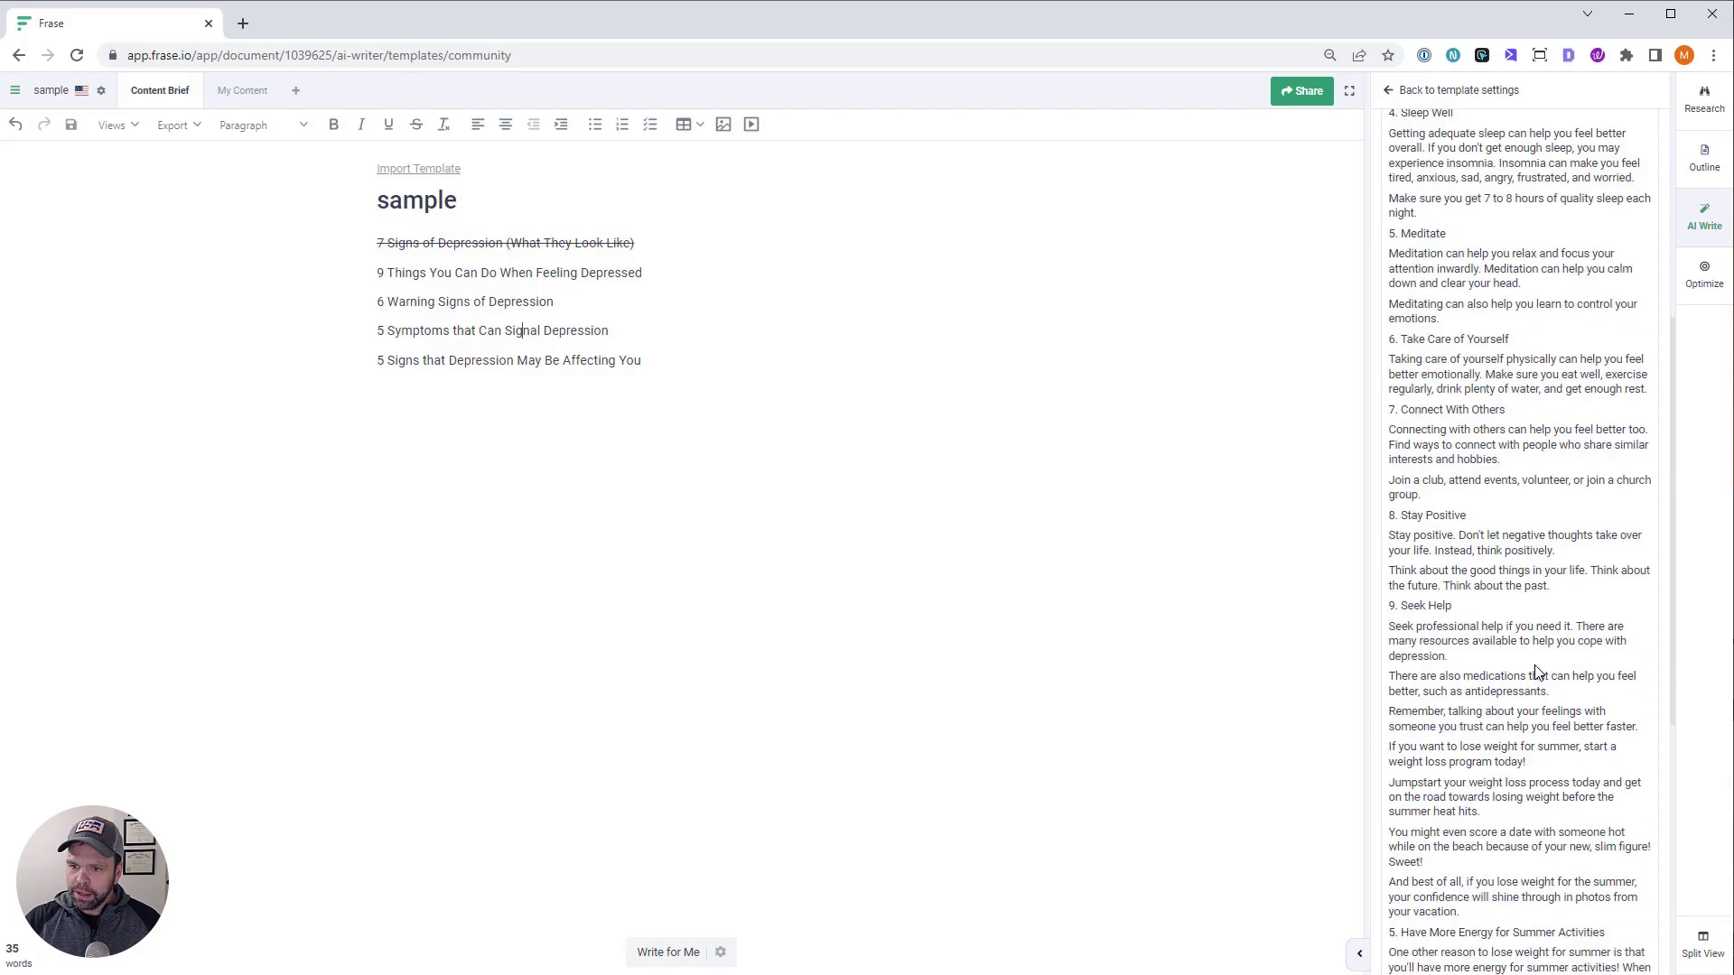
scroll(1563, 692, up, 4)
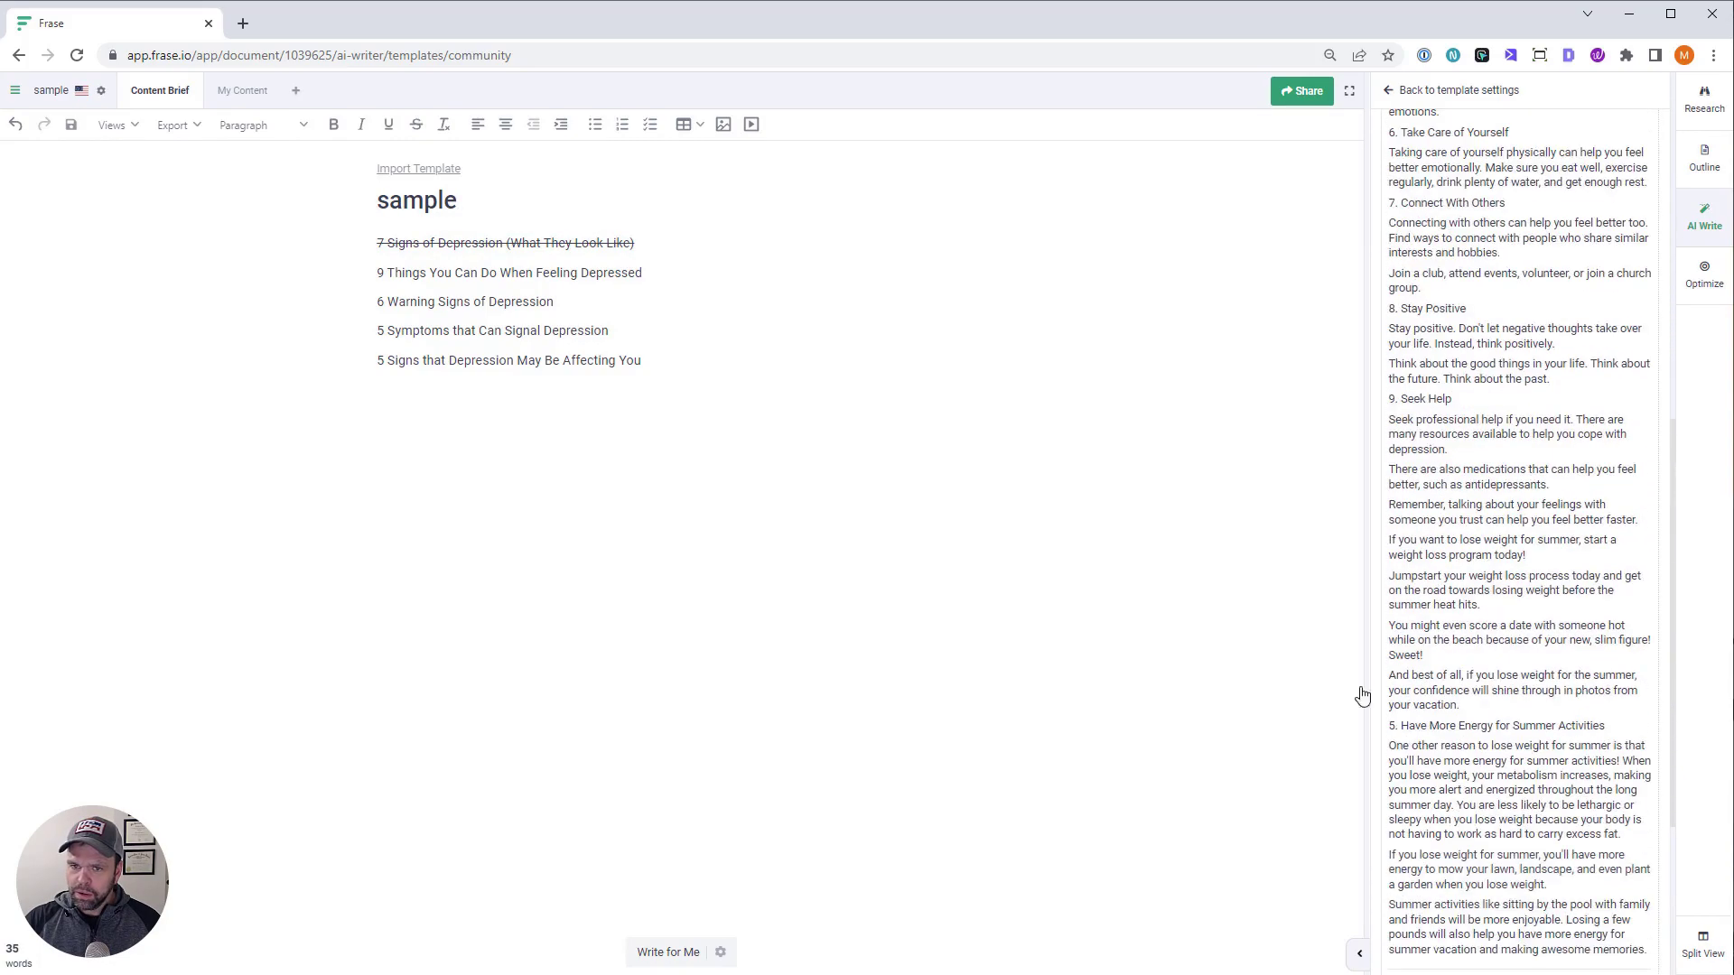
click(1122, 456)
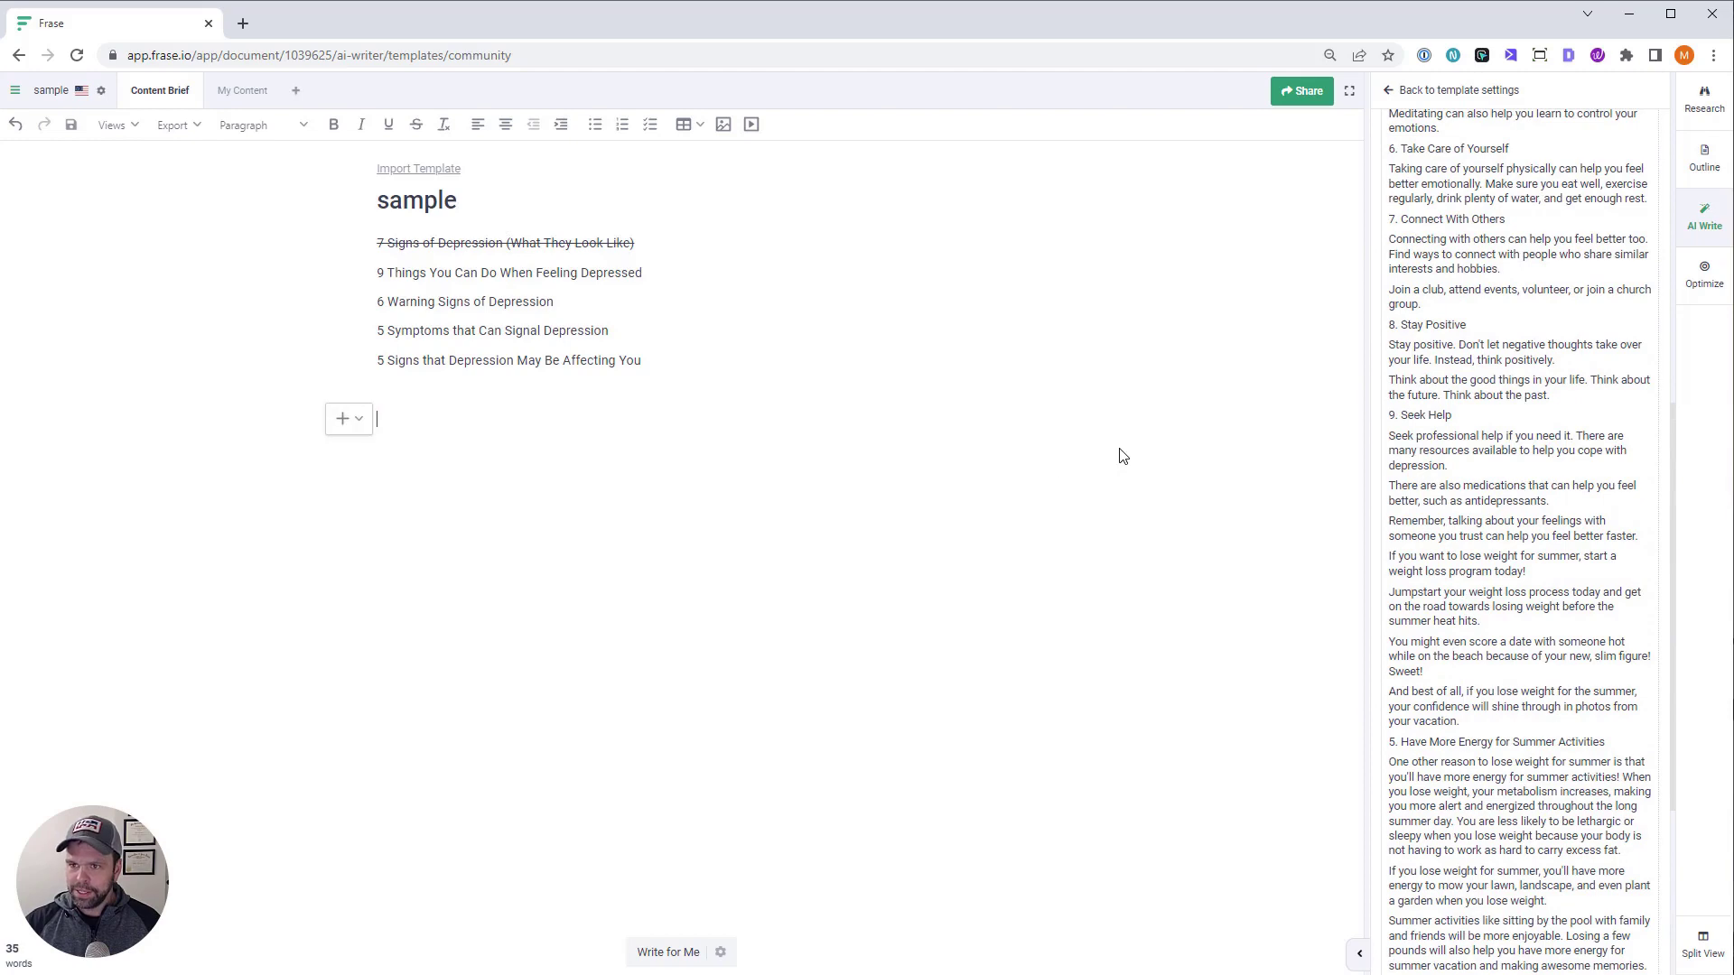
scroll(1635, 380, up, 8)
click(1656, 173)
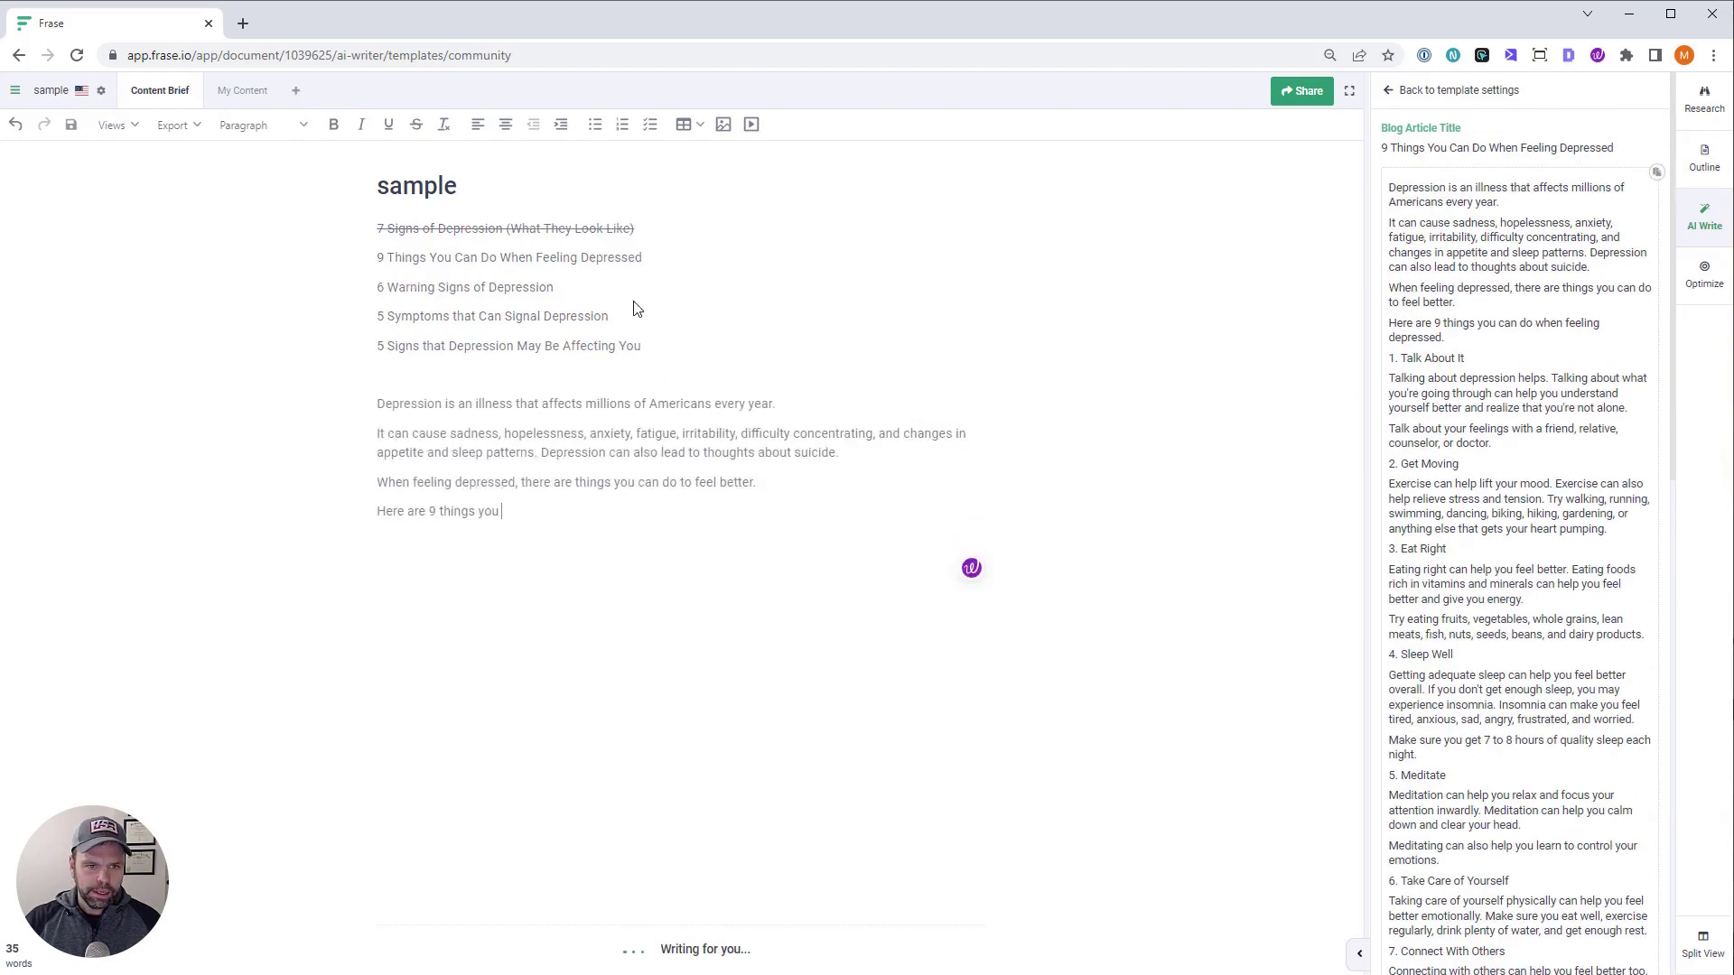
key(alt+Tab)
Paste '9 Things You Can Do When Feeling Depressed' as the first line of Notepad++'s new 2 tab, followed by blank lines
click(513, 209)
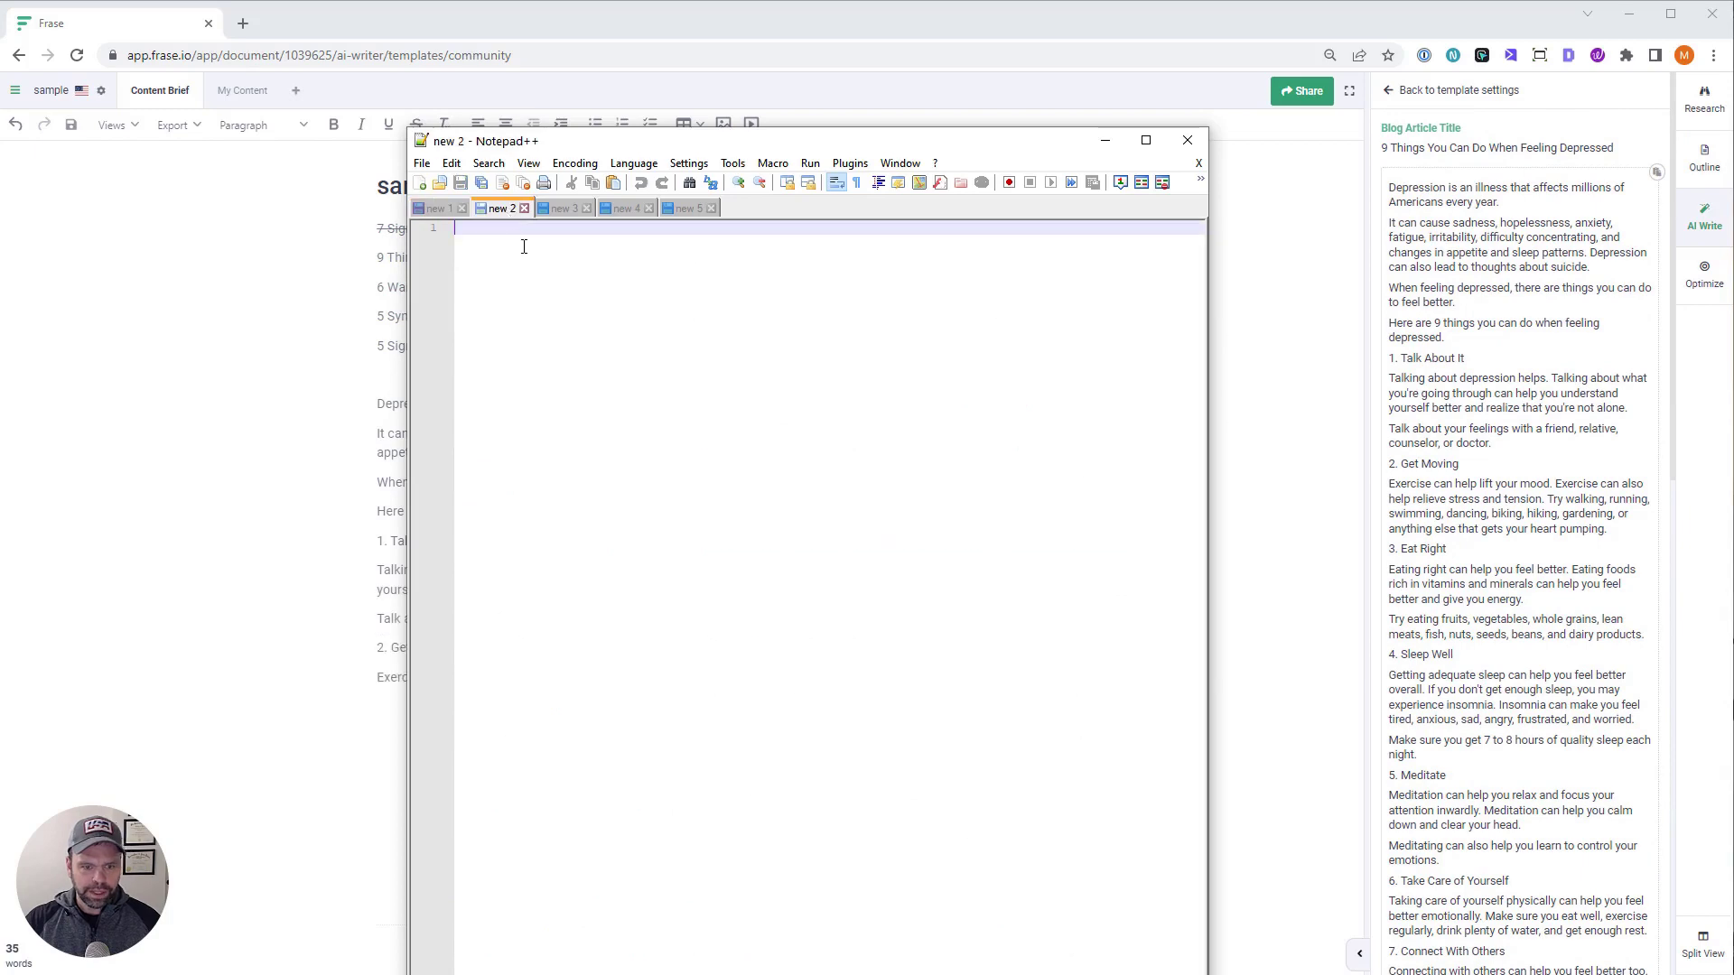
text(9 Things You Can Do When Feeling Depressed)
key(Return)
key(Return)
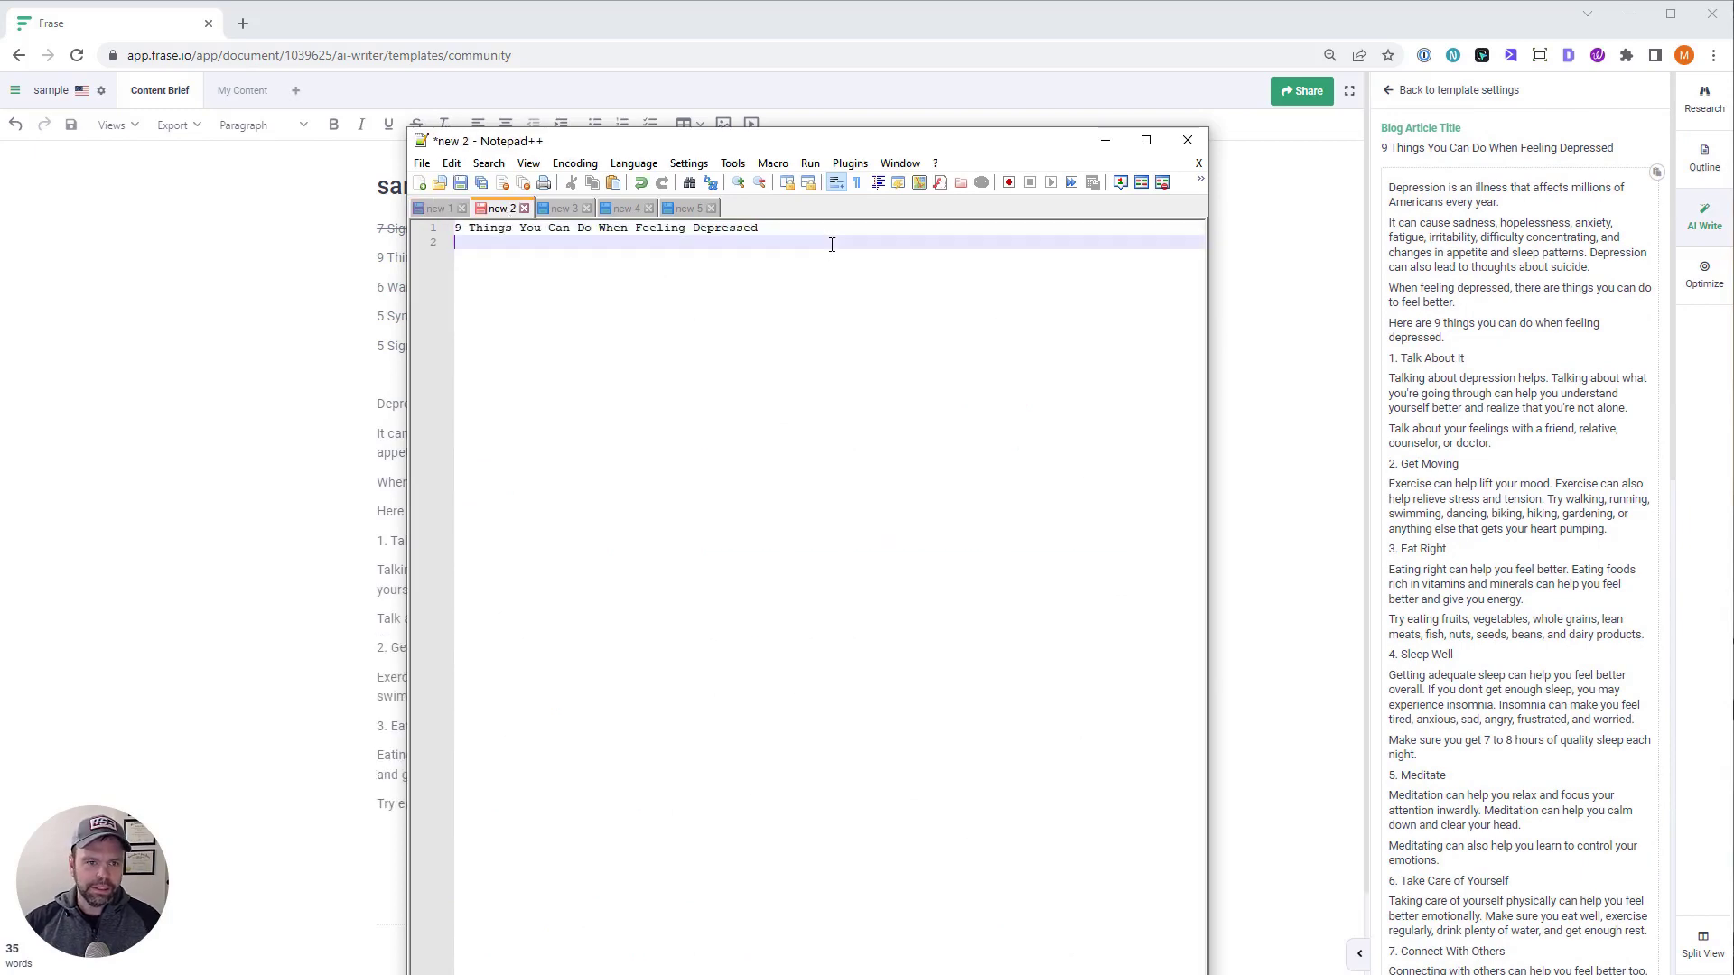
click(288, 414)
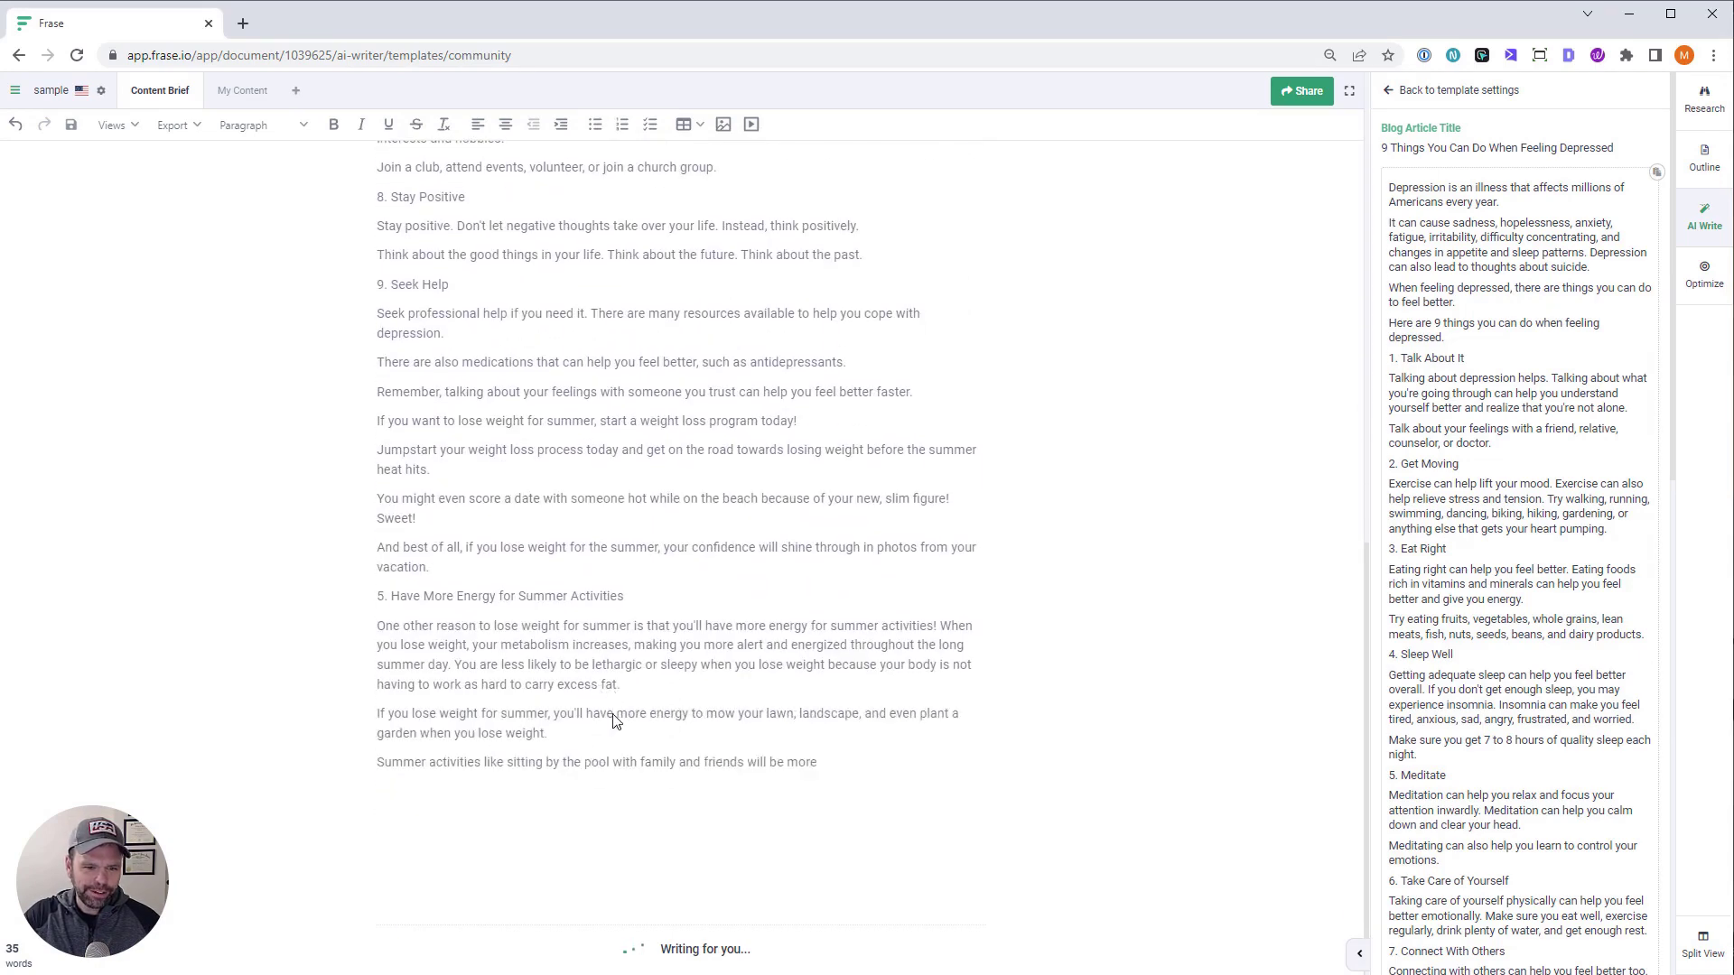
Cut the inserted article body through the Seek Help section ending '...feel better faster.'
double_click(417, 425)
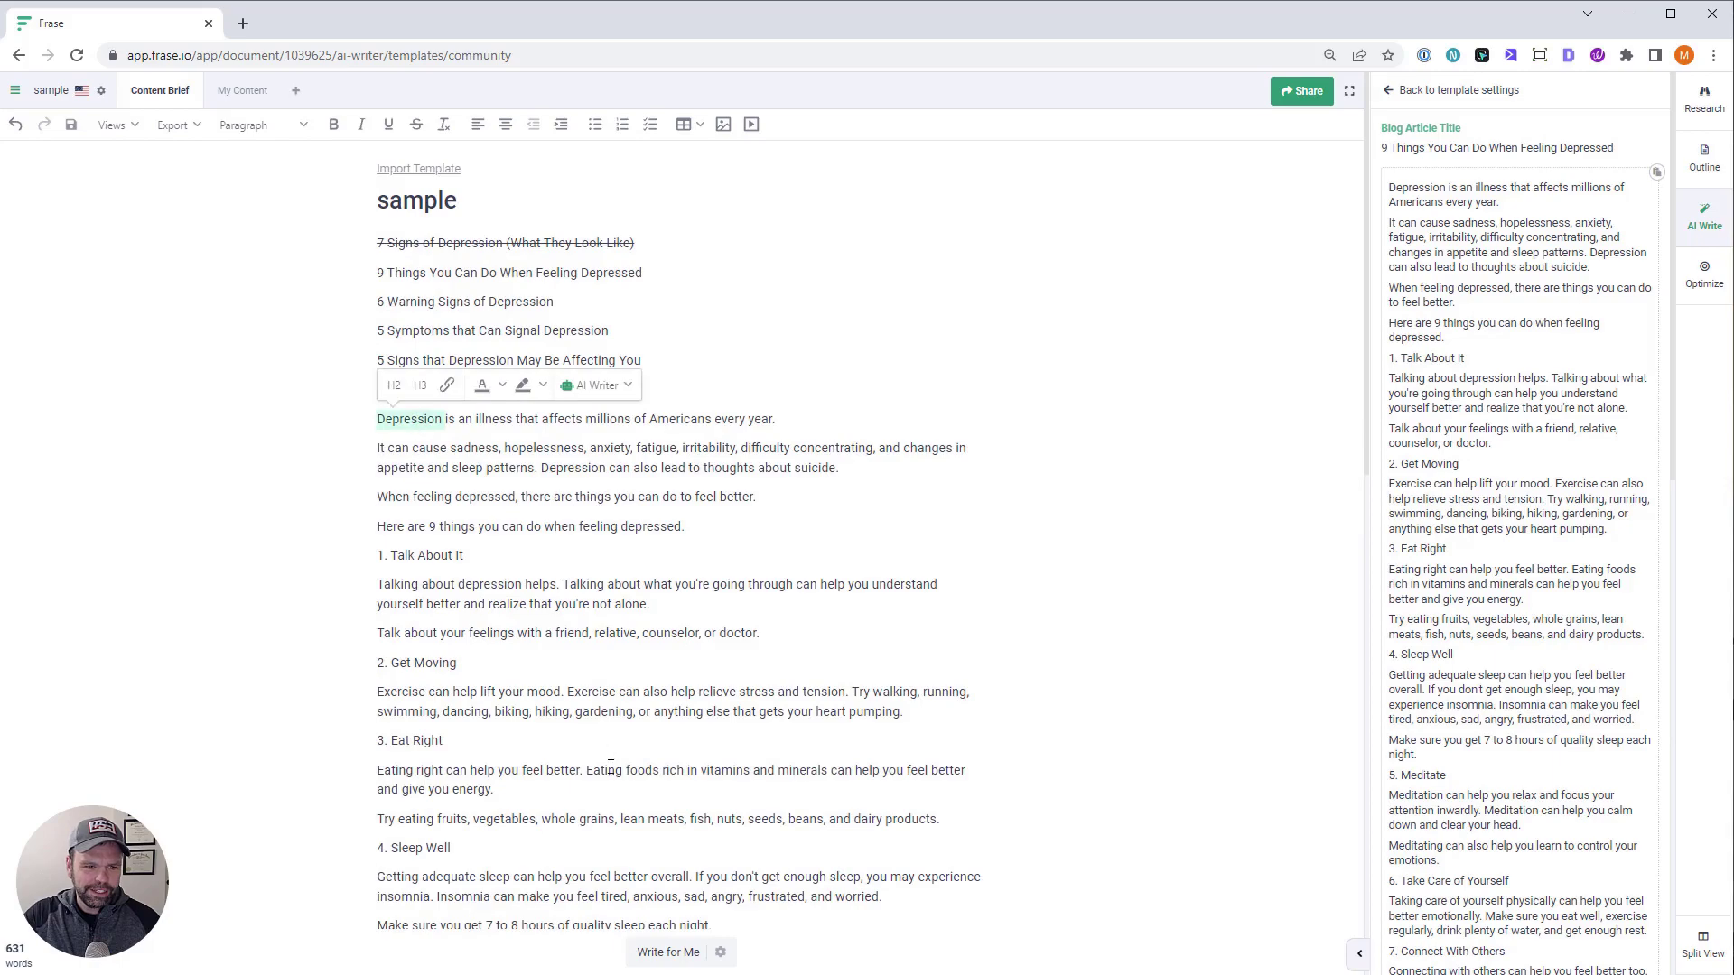
scroll(623, 740, down, 20)
shift+click(494, 528)
scroll(921, 542, up, 2)
shift+click(917, 542)
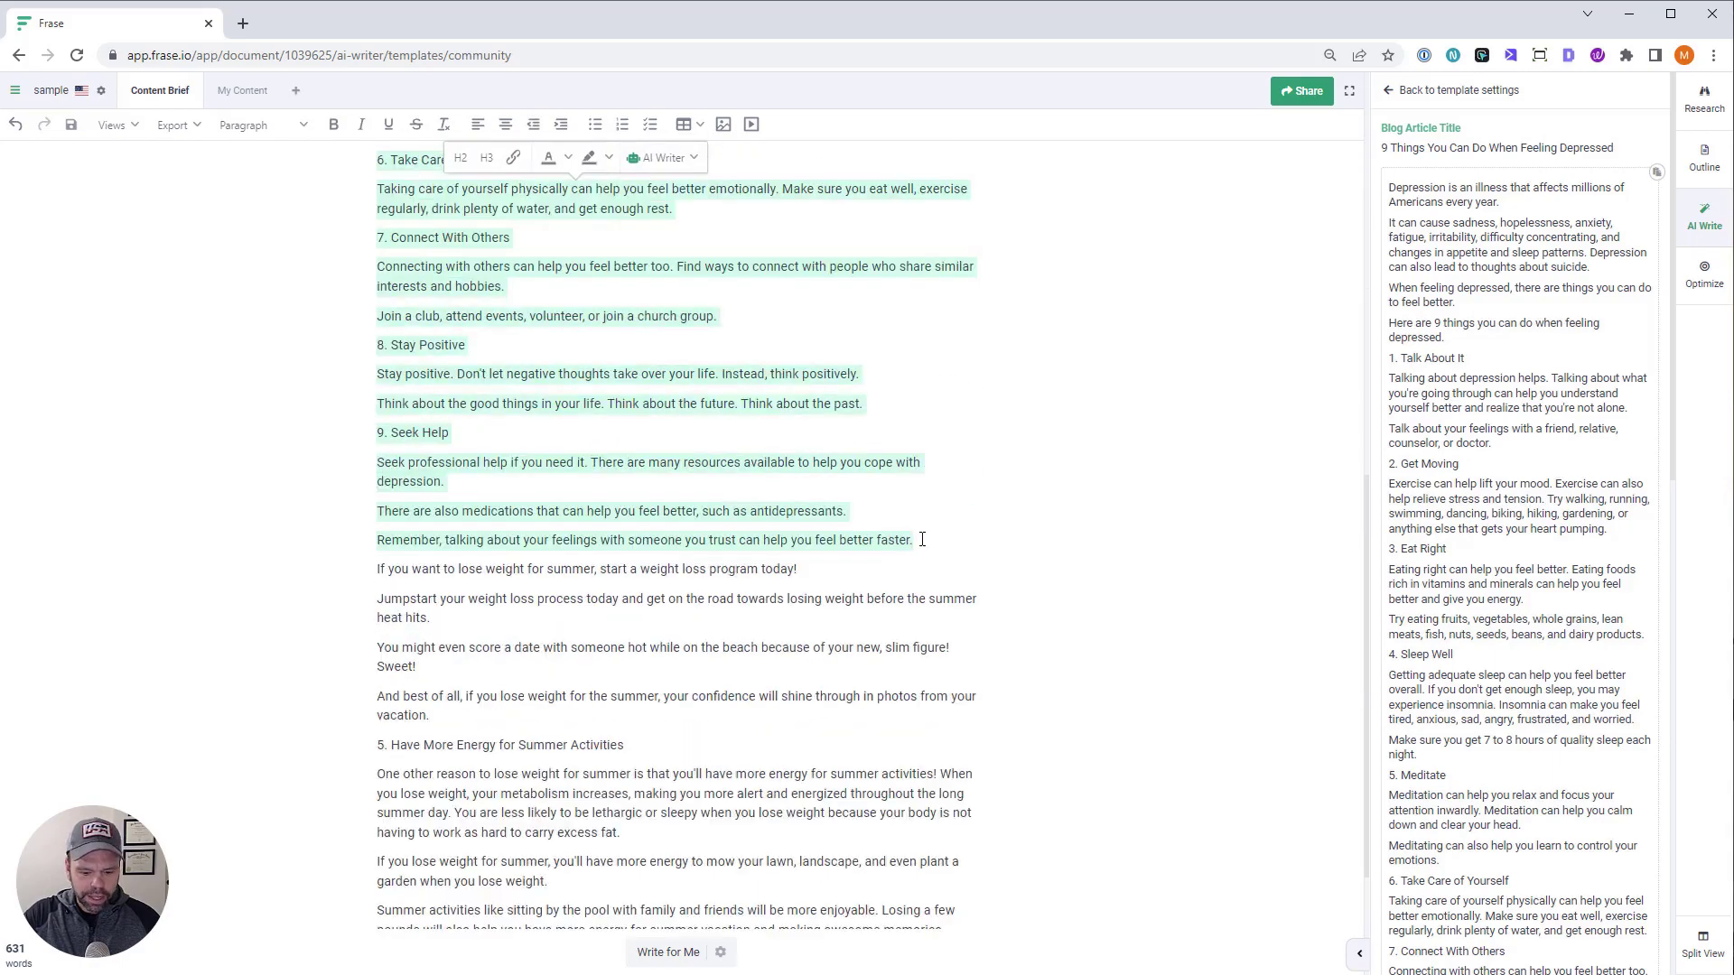
key(BackSpace)
Delete the leftover weight-loss text and paste the article into Notepad++'s new 2 tab
drag(523, 353, 1038, 812)
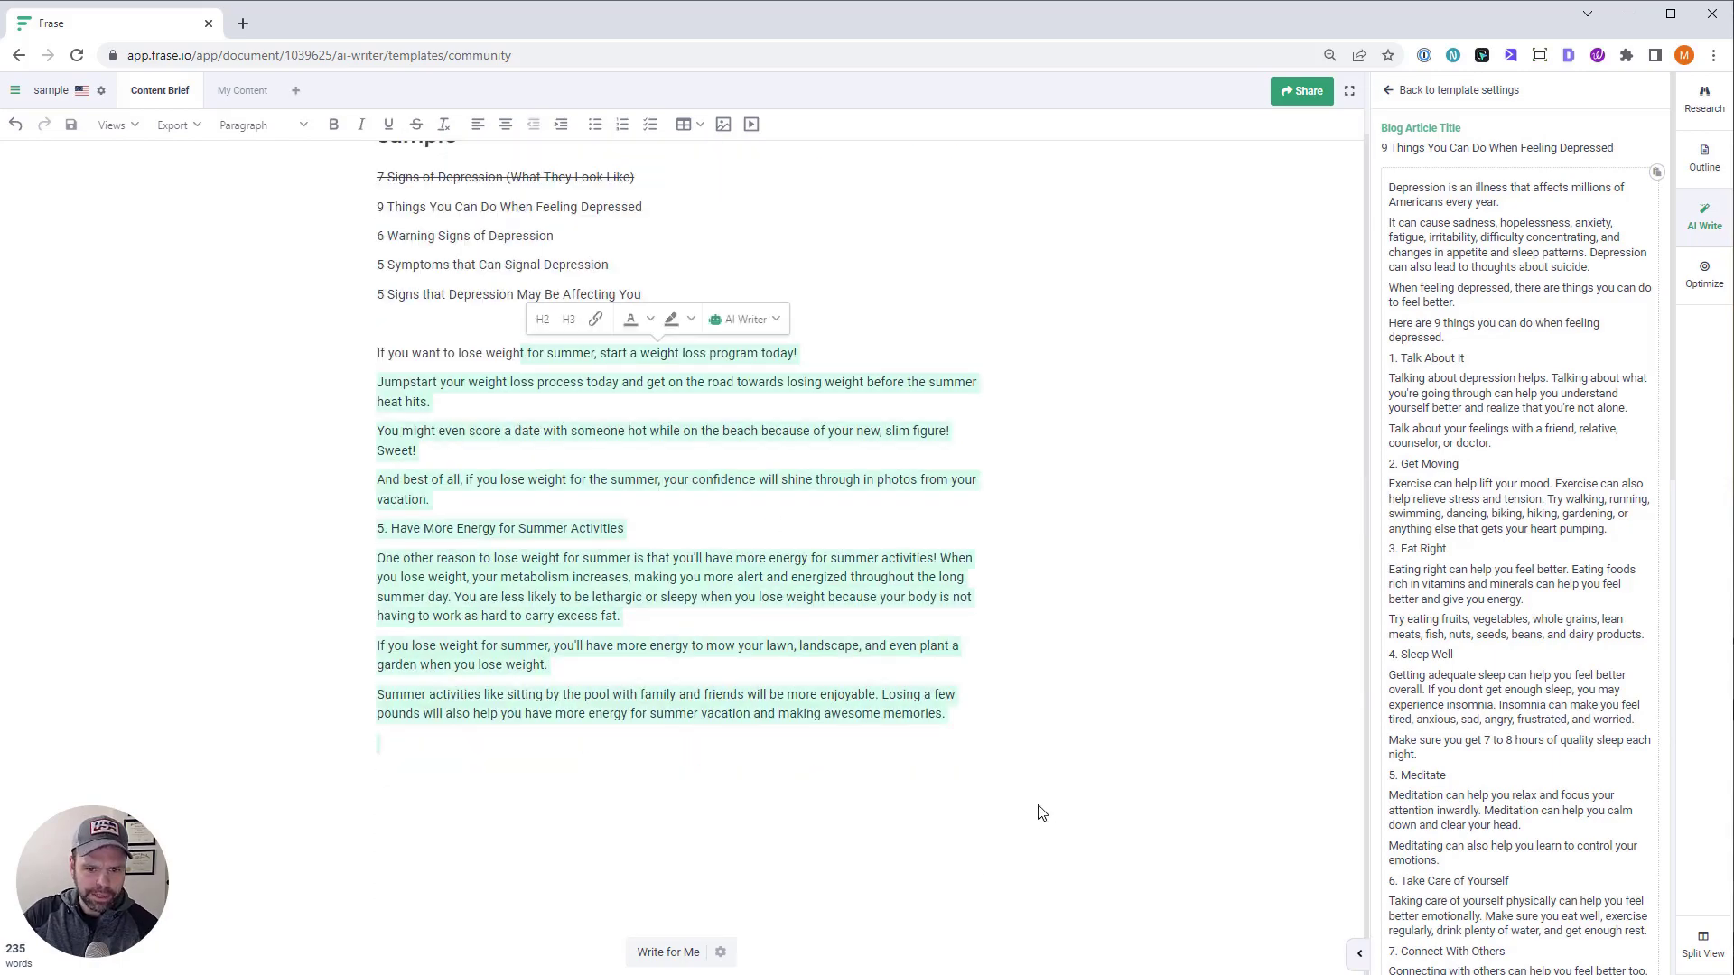
drag(972, 705, 367, 328)
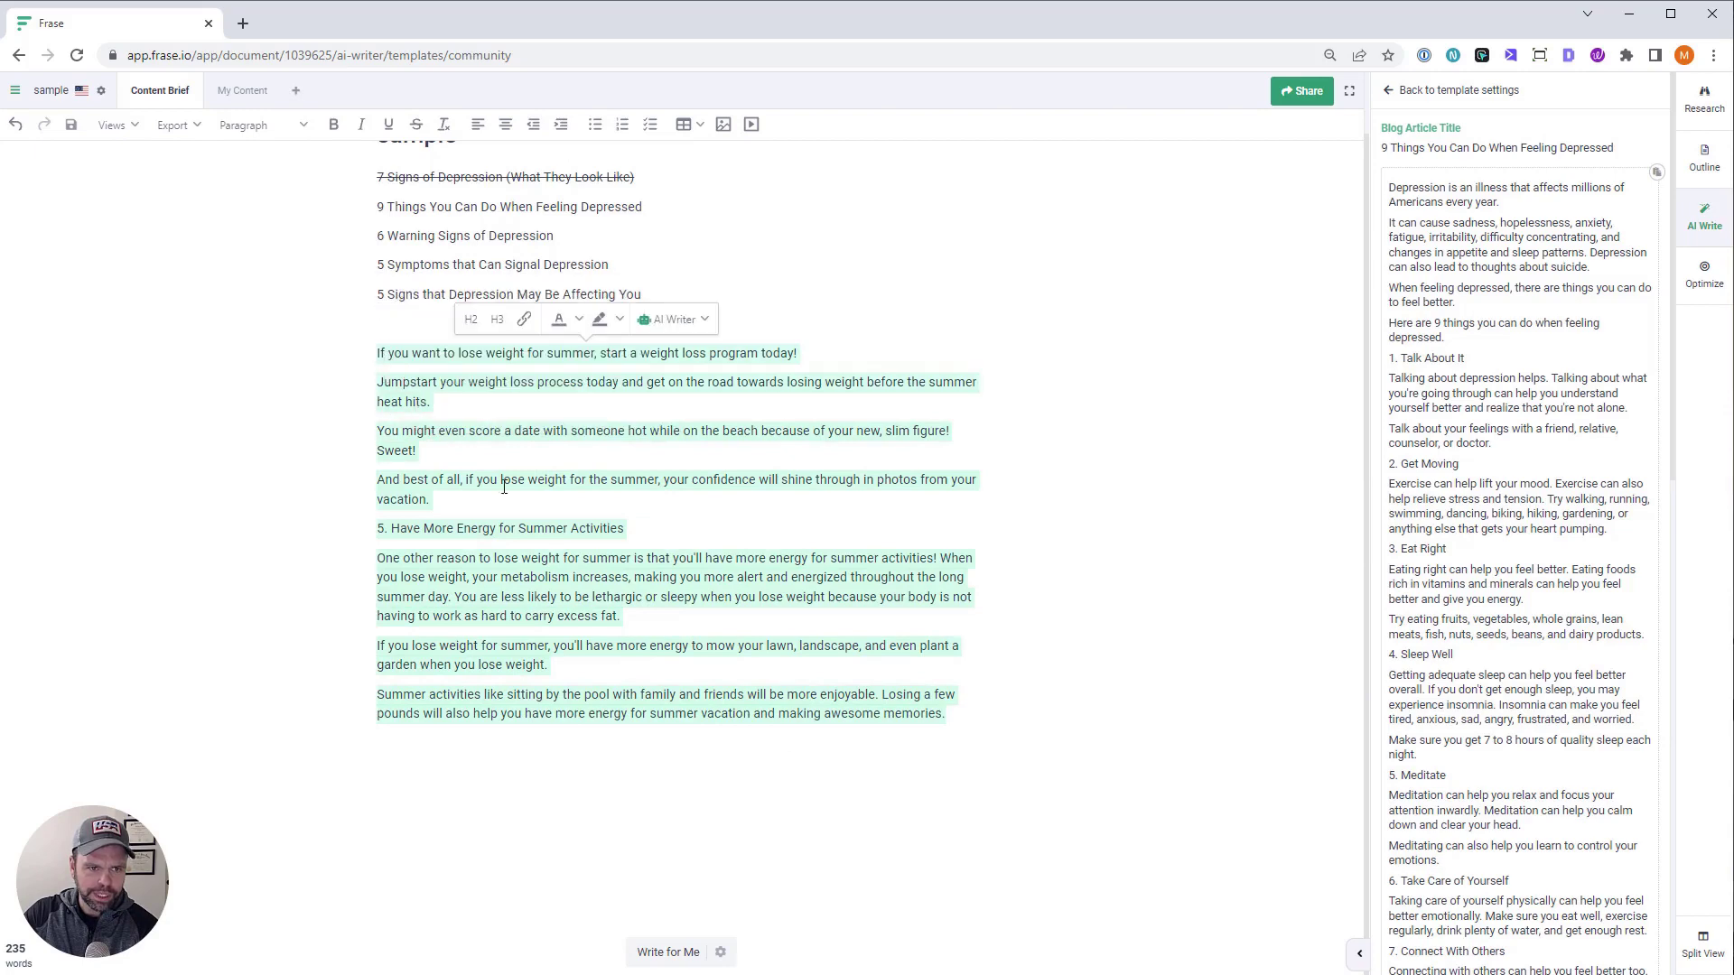
key(BackSpace)
key(alt+Tab)
key(ctrl+v)
key(alt+Tab)
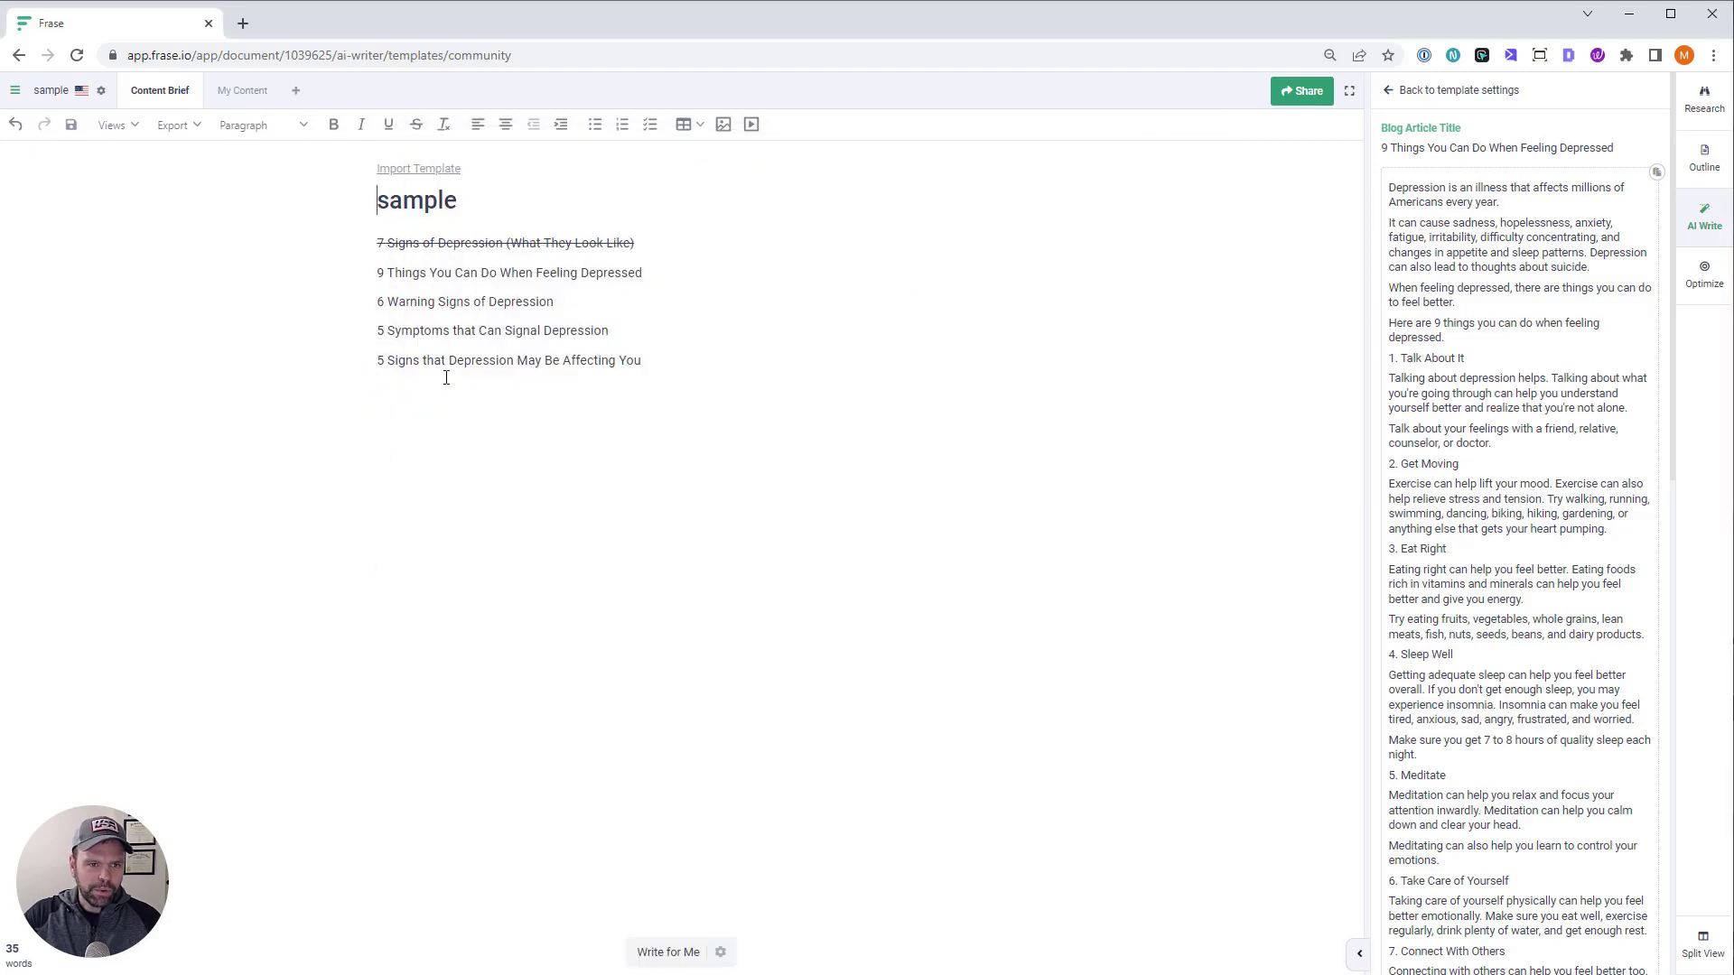
Insert the suggested depression title into the document and open a new browser tab
click(1391, 91)
click(1391, 91)
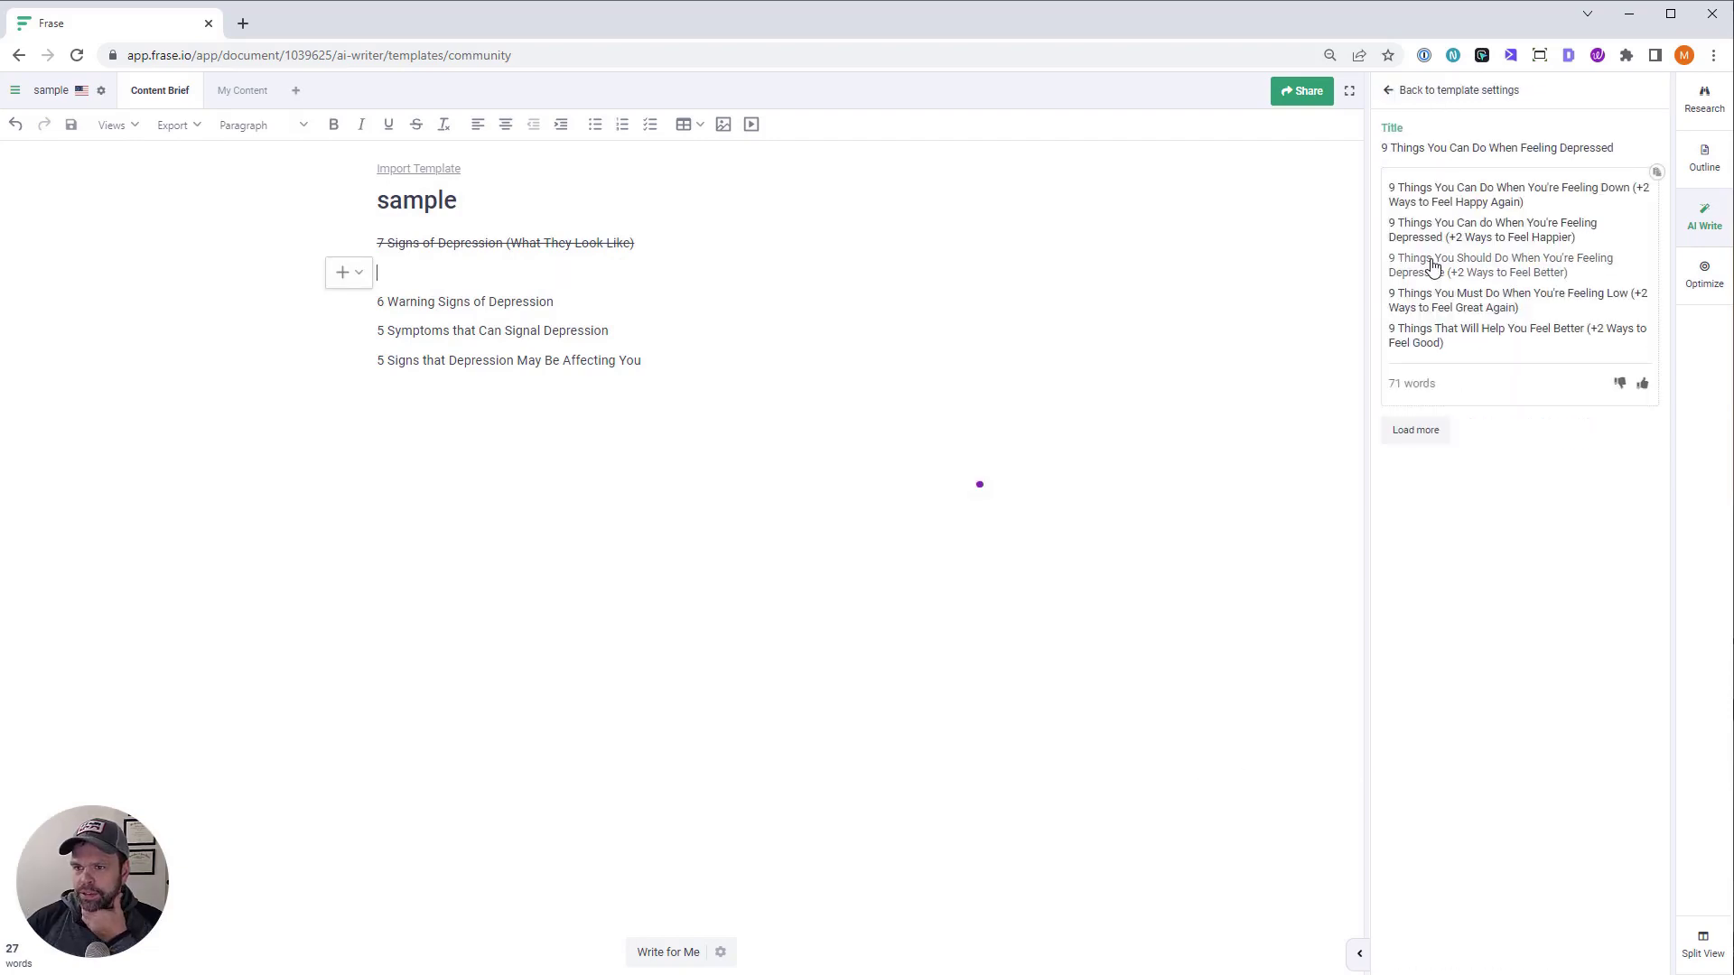
click(1492, 236)
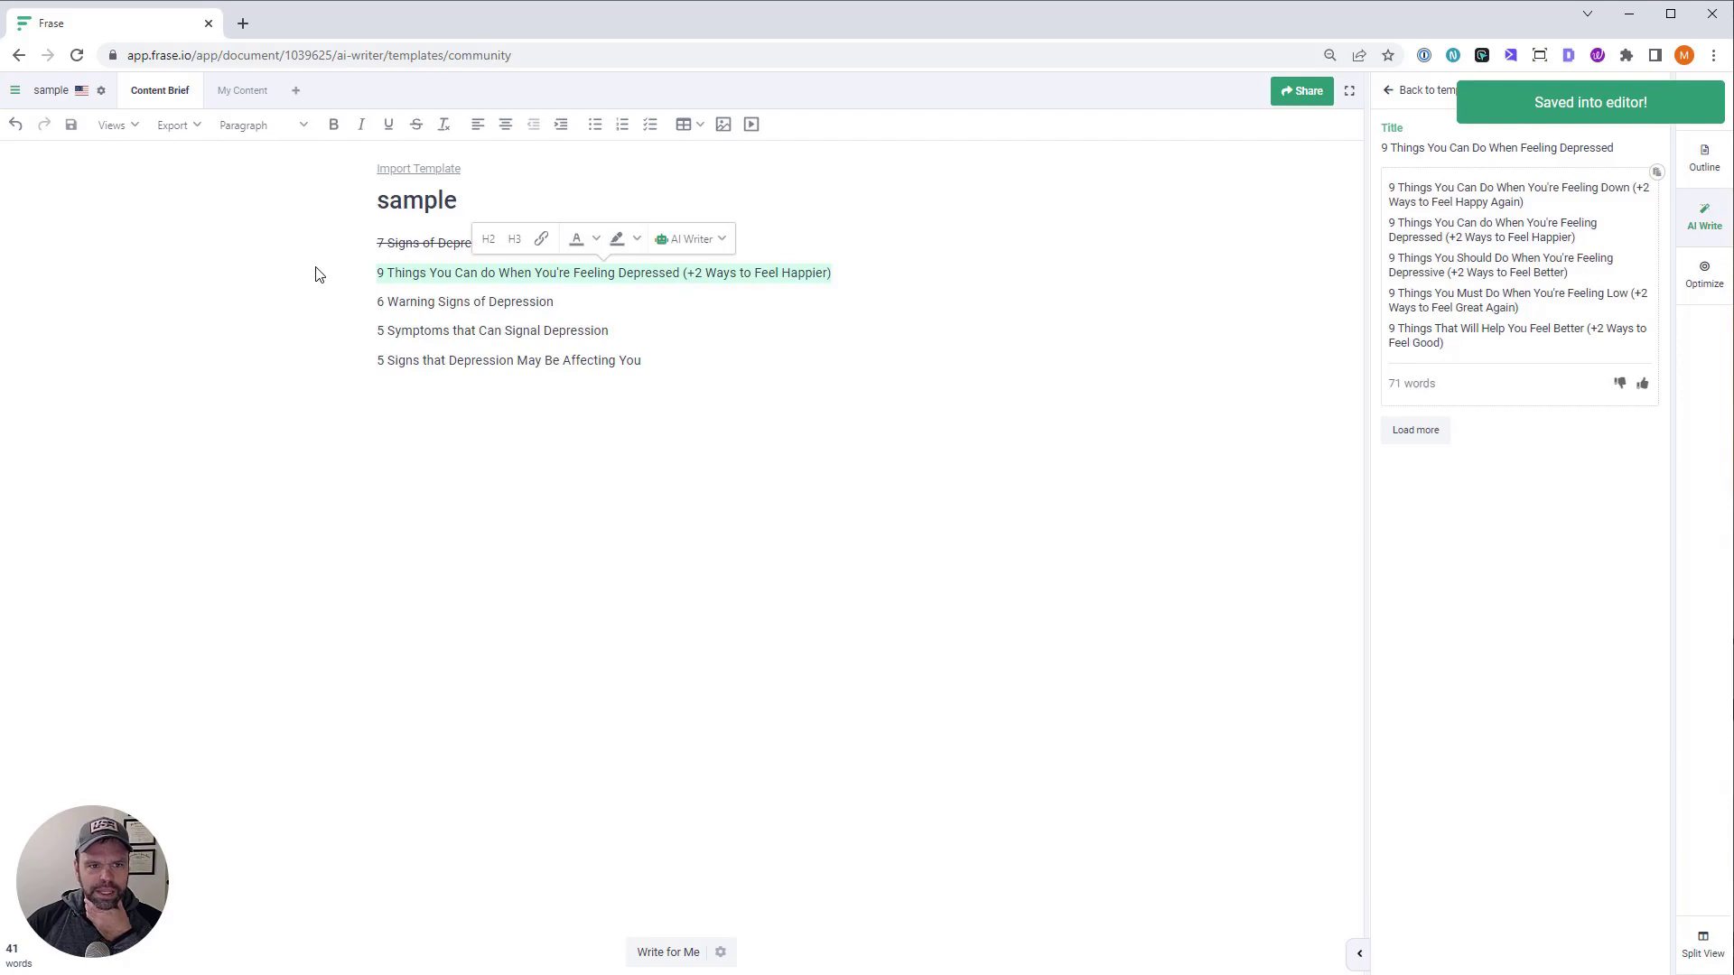
click(242, 23)
Find WordCounter.net through a 'character' search and paste the depression title into its counter
text(character)
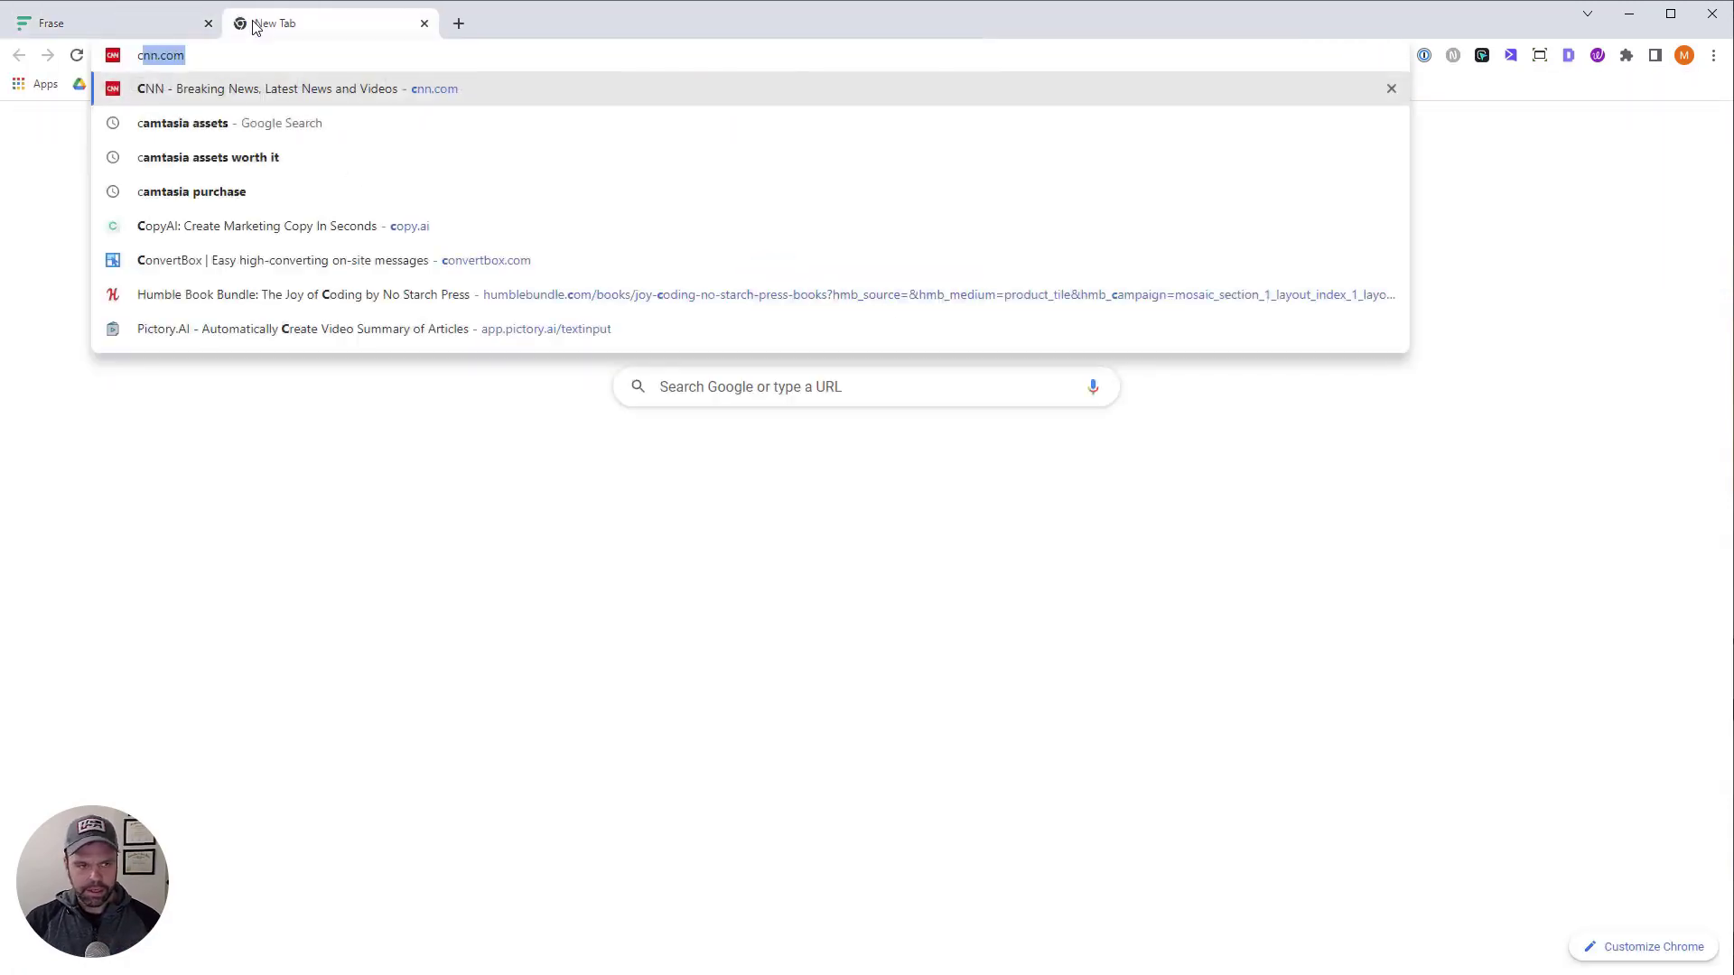
key(Return)
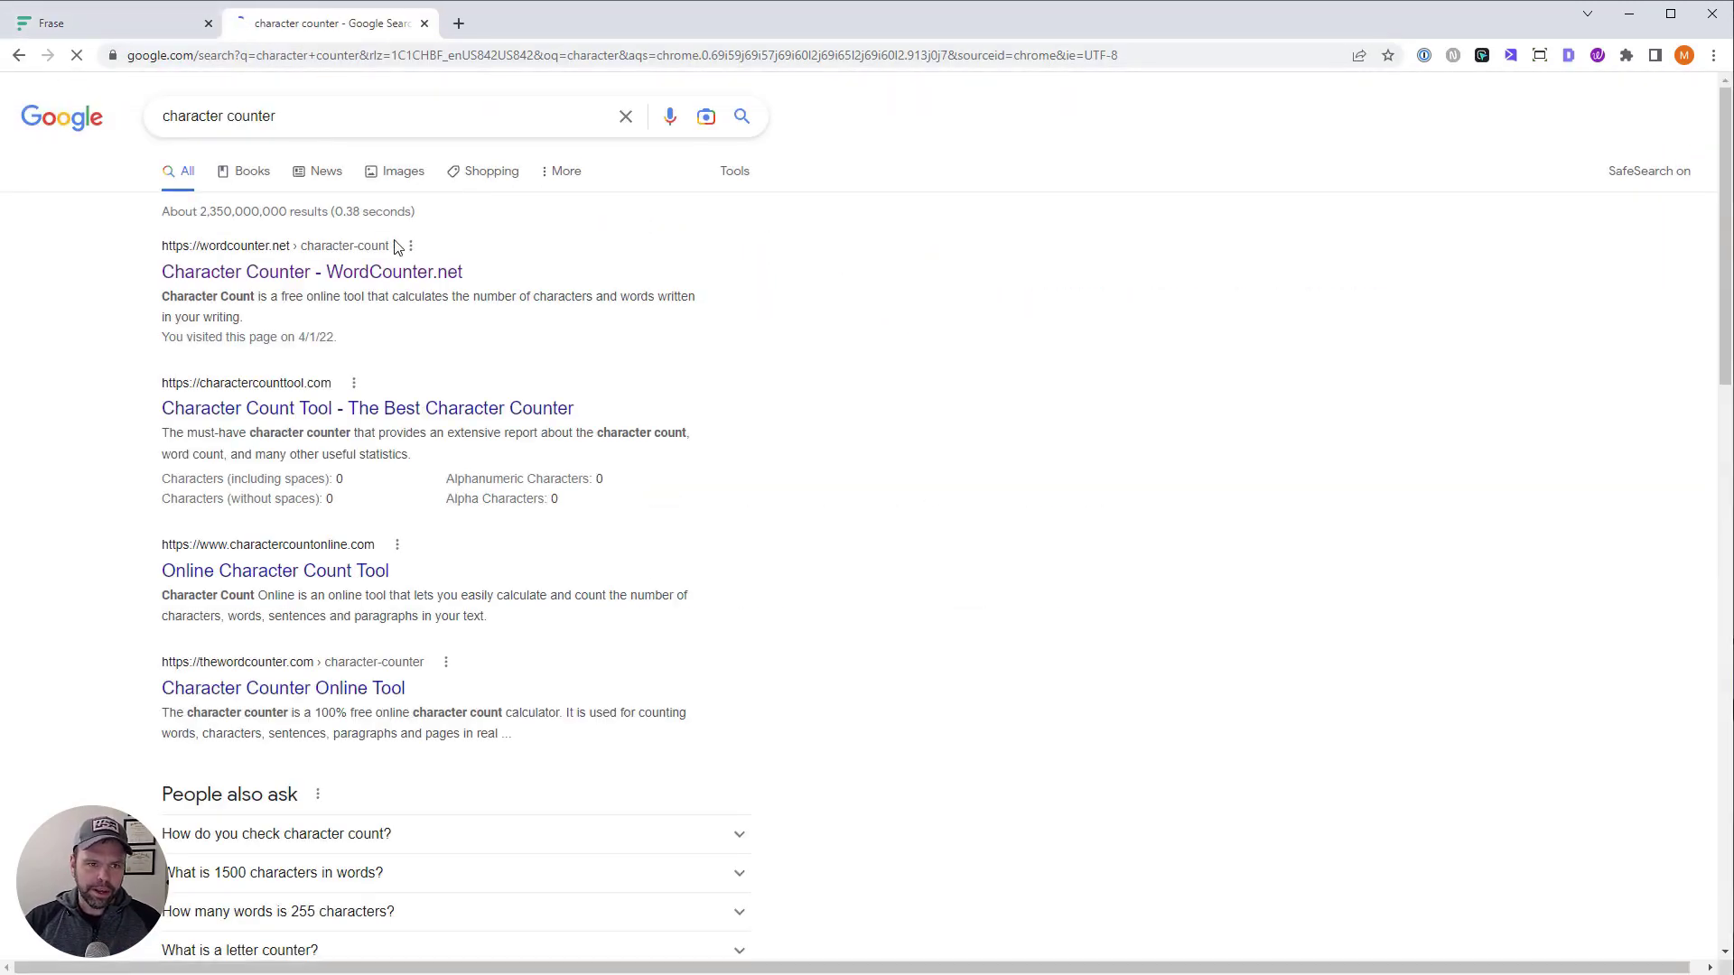
click(402, 269)
click(577, 361)
text(9 Things You Can do When You're Feeling Depressed (+2 Ways to Feel Happier))
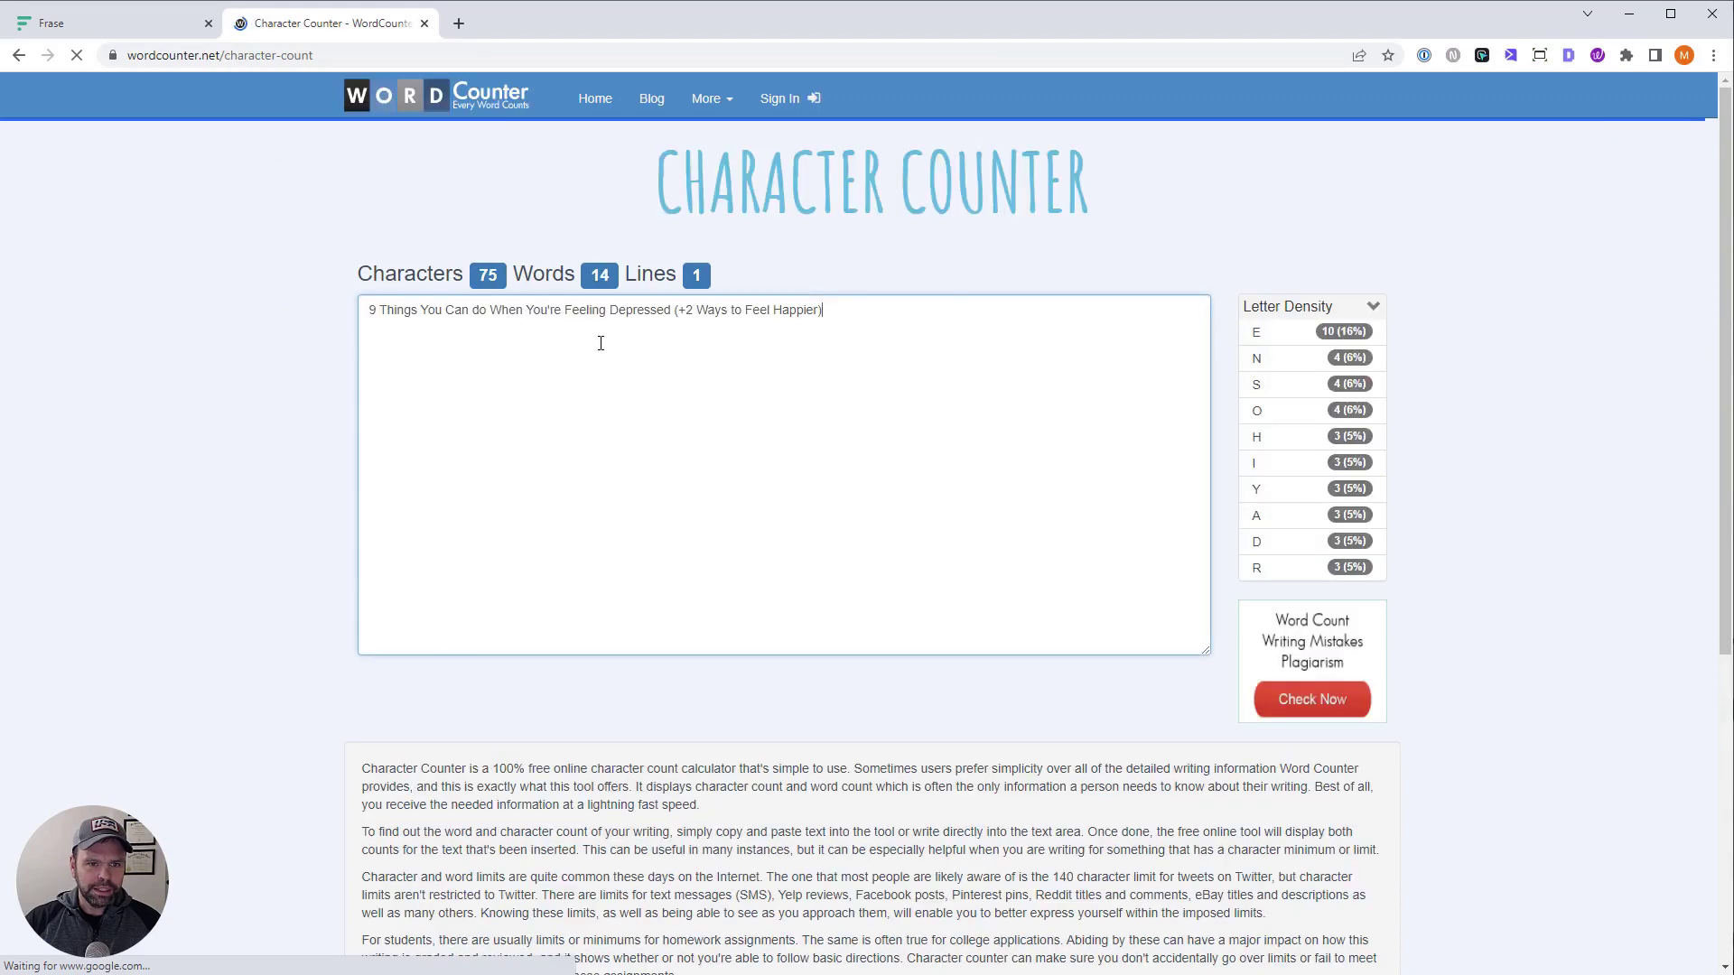
key(ctrl+a)
text(6 Reasons Beekeeping is Awesome (Why You Should Do It!))
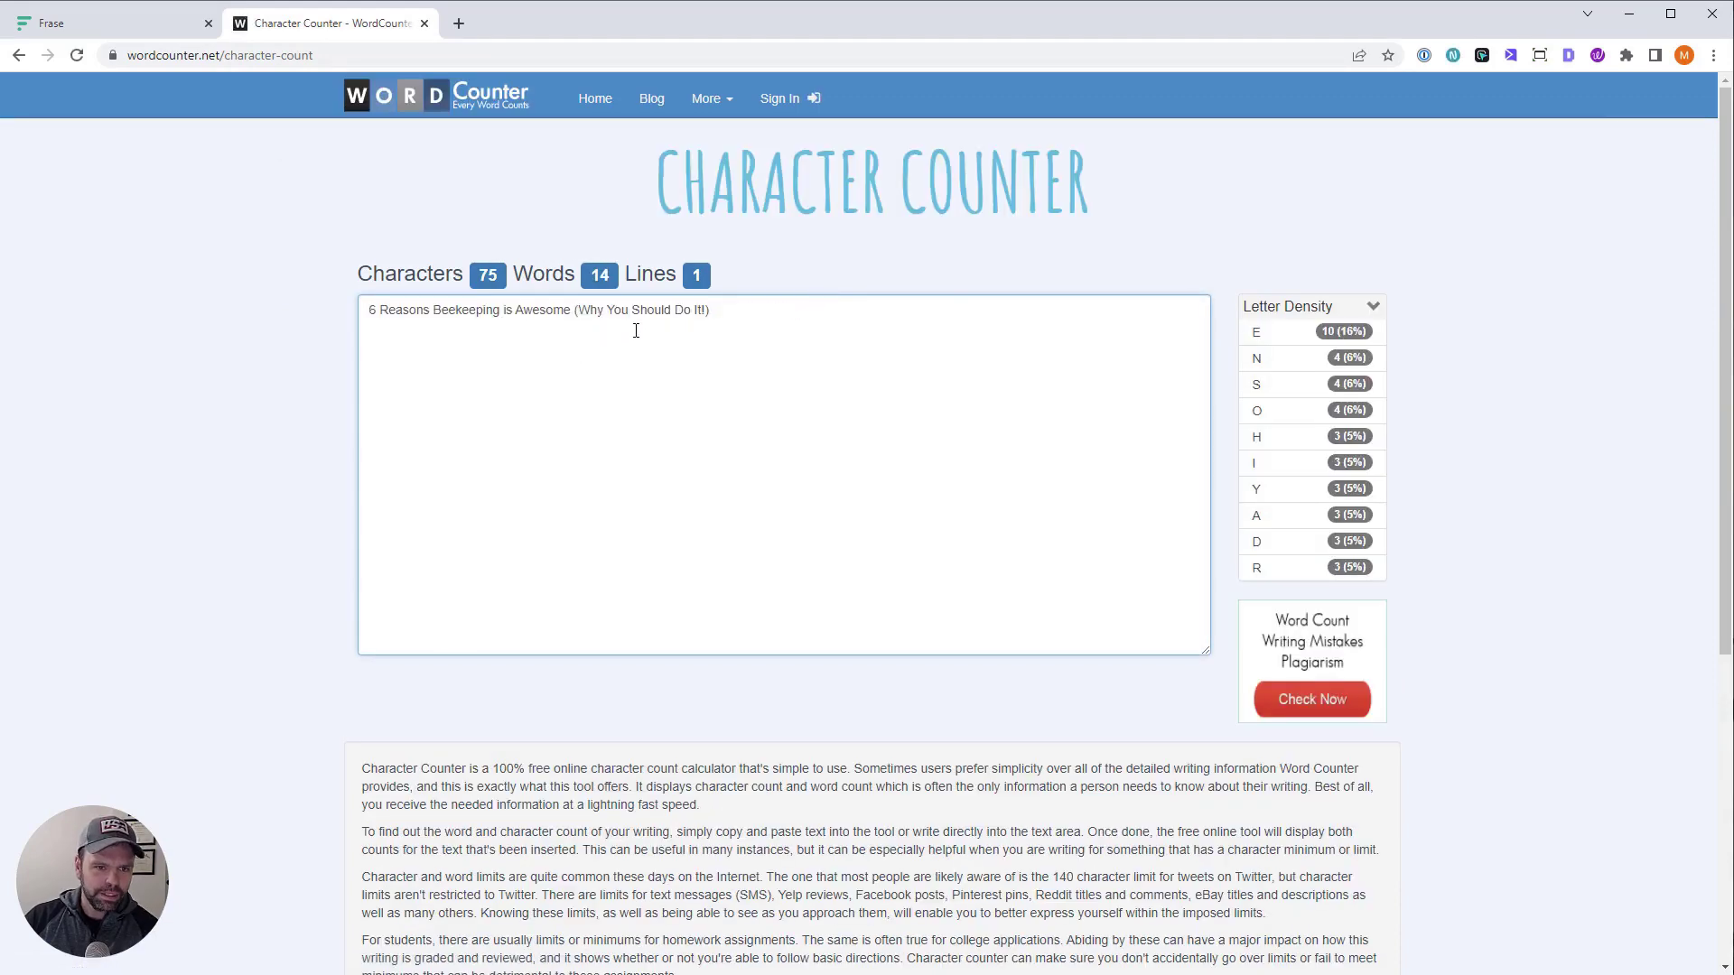
drag(635, 328, 279, 279)
text(9 Things You Can do When You're Feeling Depressed (+2 Ways to Feel Happier))
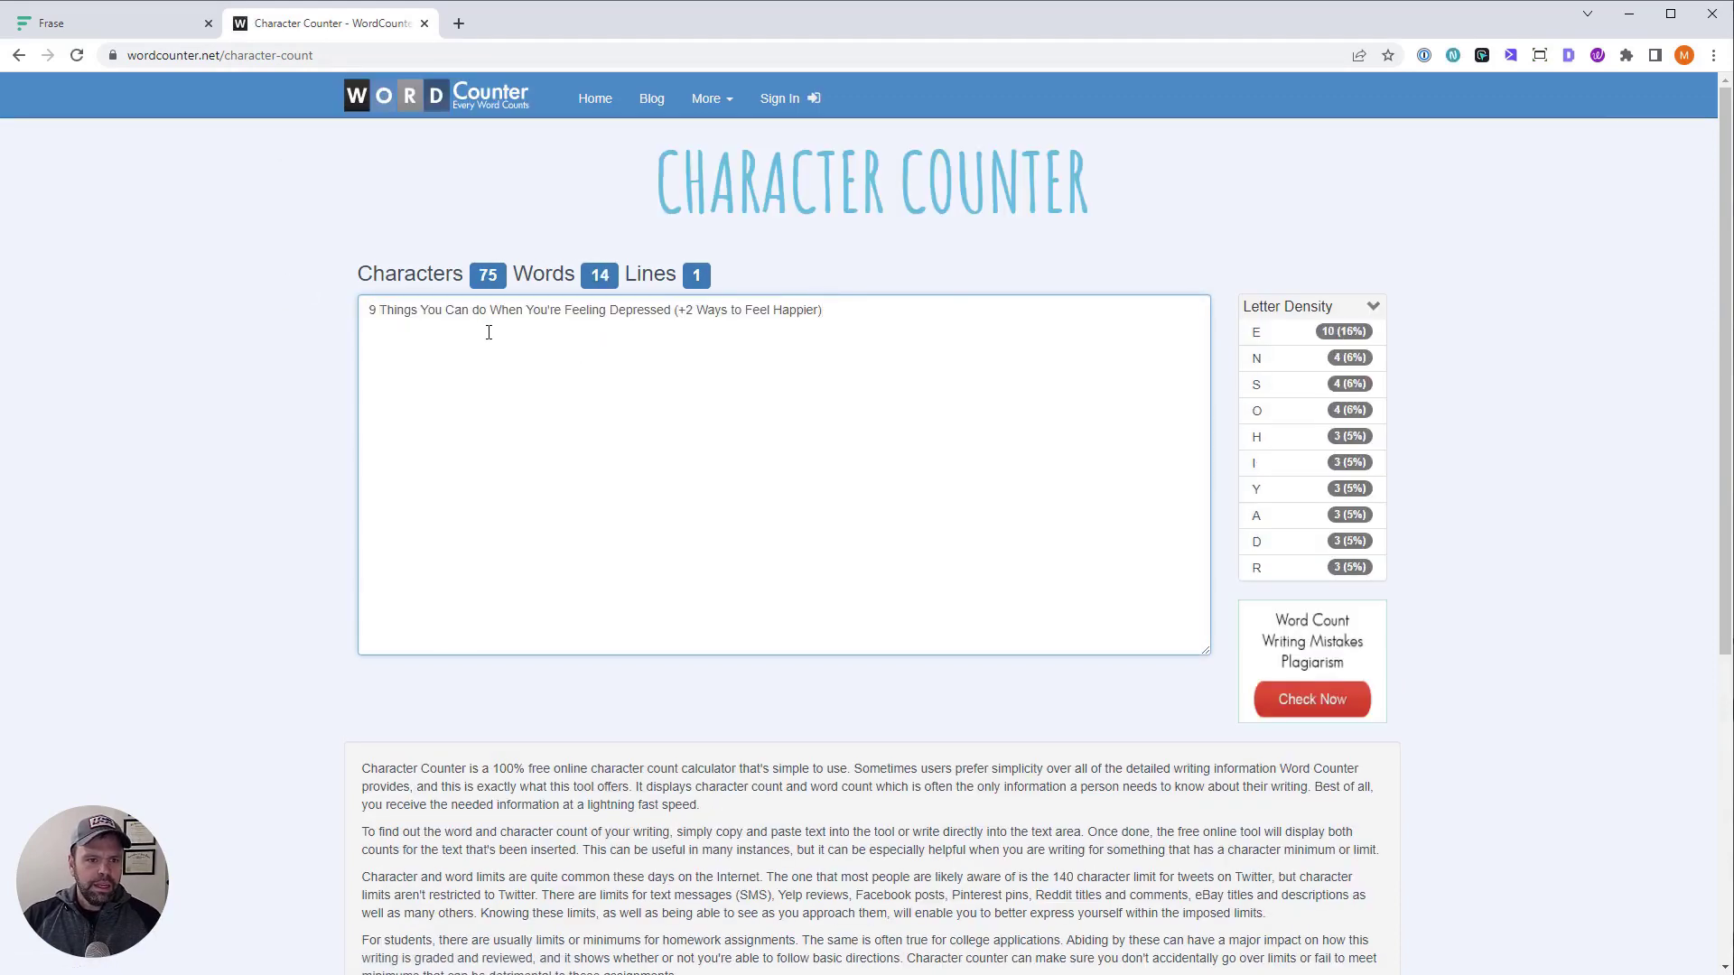
Trim the title to 60 characters, replacing 'You Can' with 'to' and dropping 'Feeling'
drag(422, 308, 469, 310)
text(to)
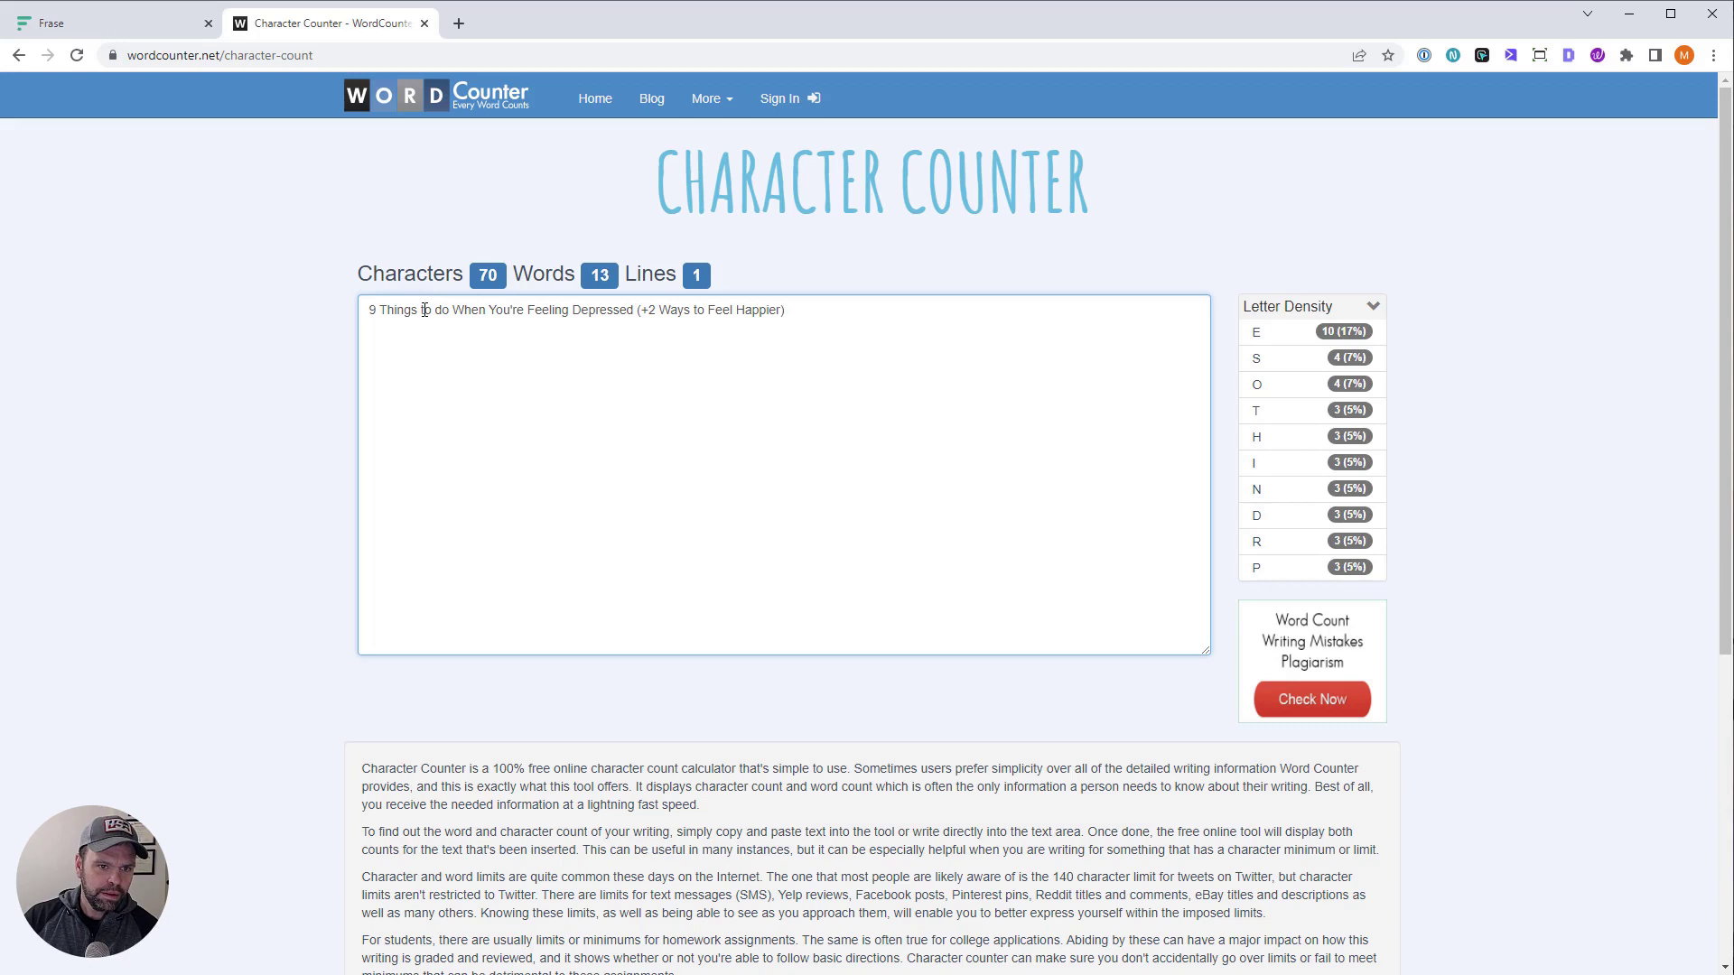
double_click(546, 314)
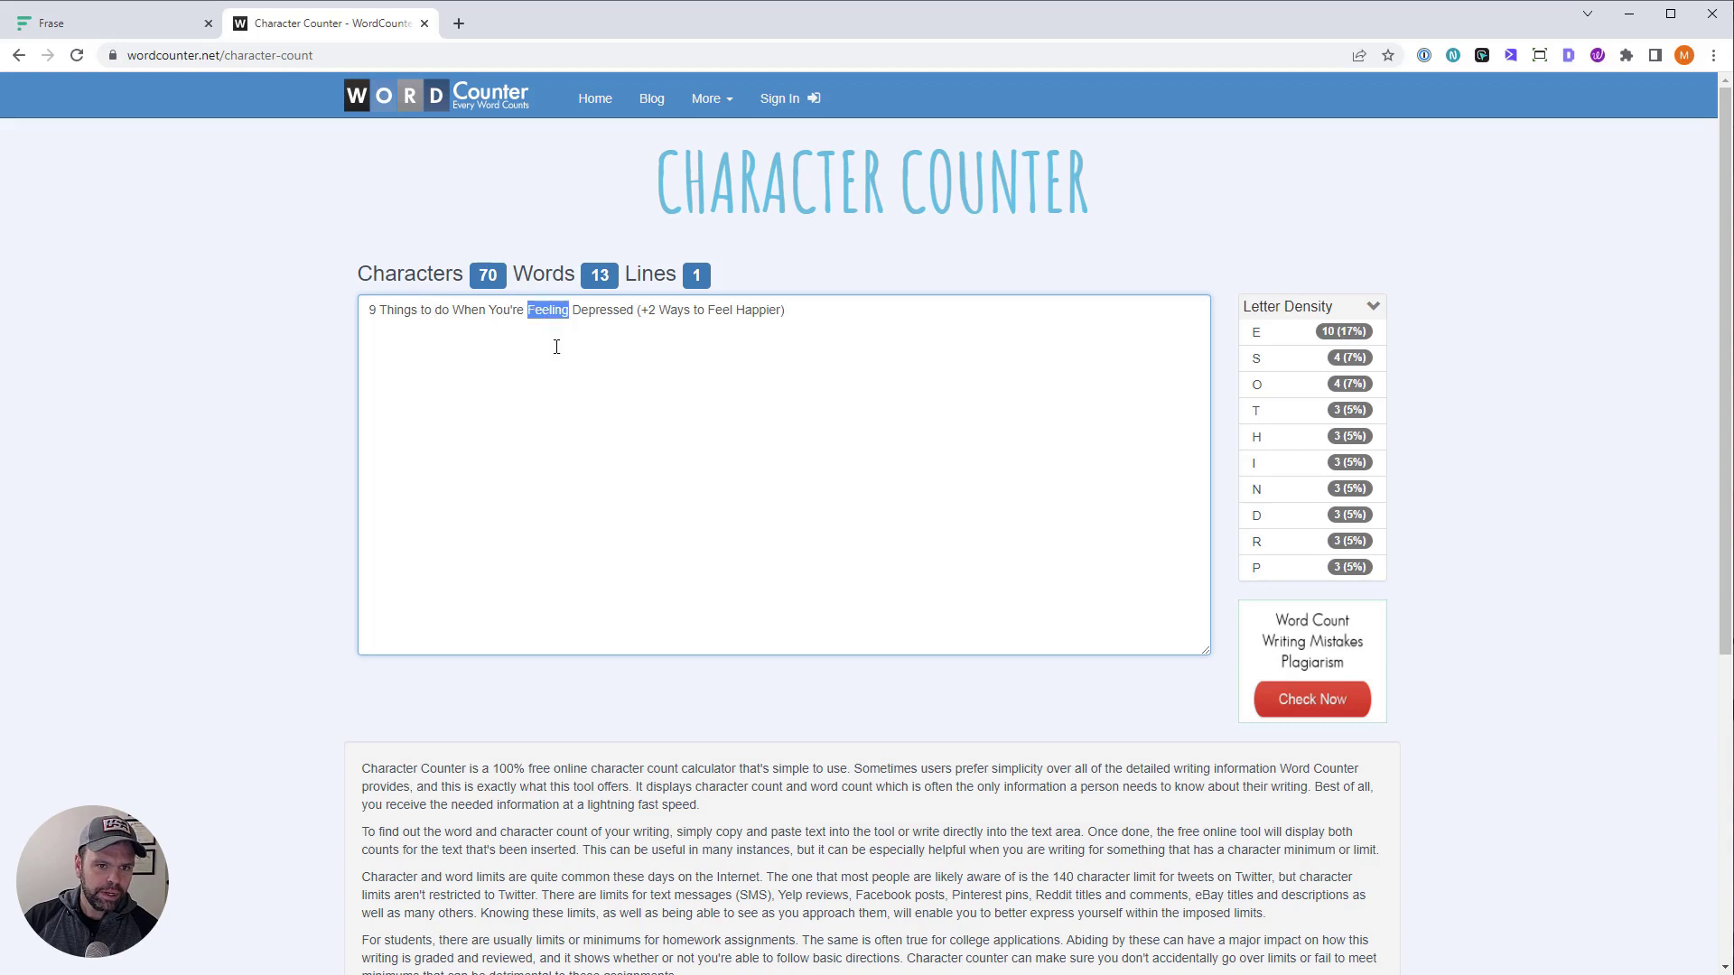
key(BackSpace)
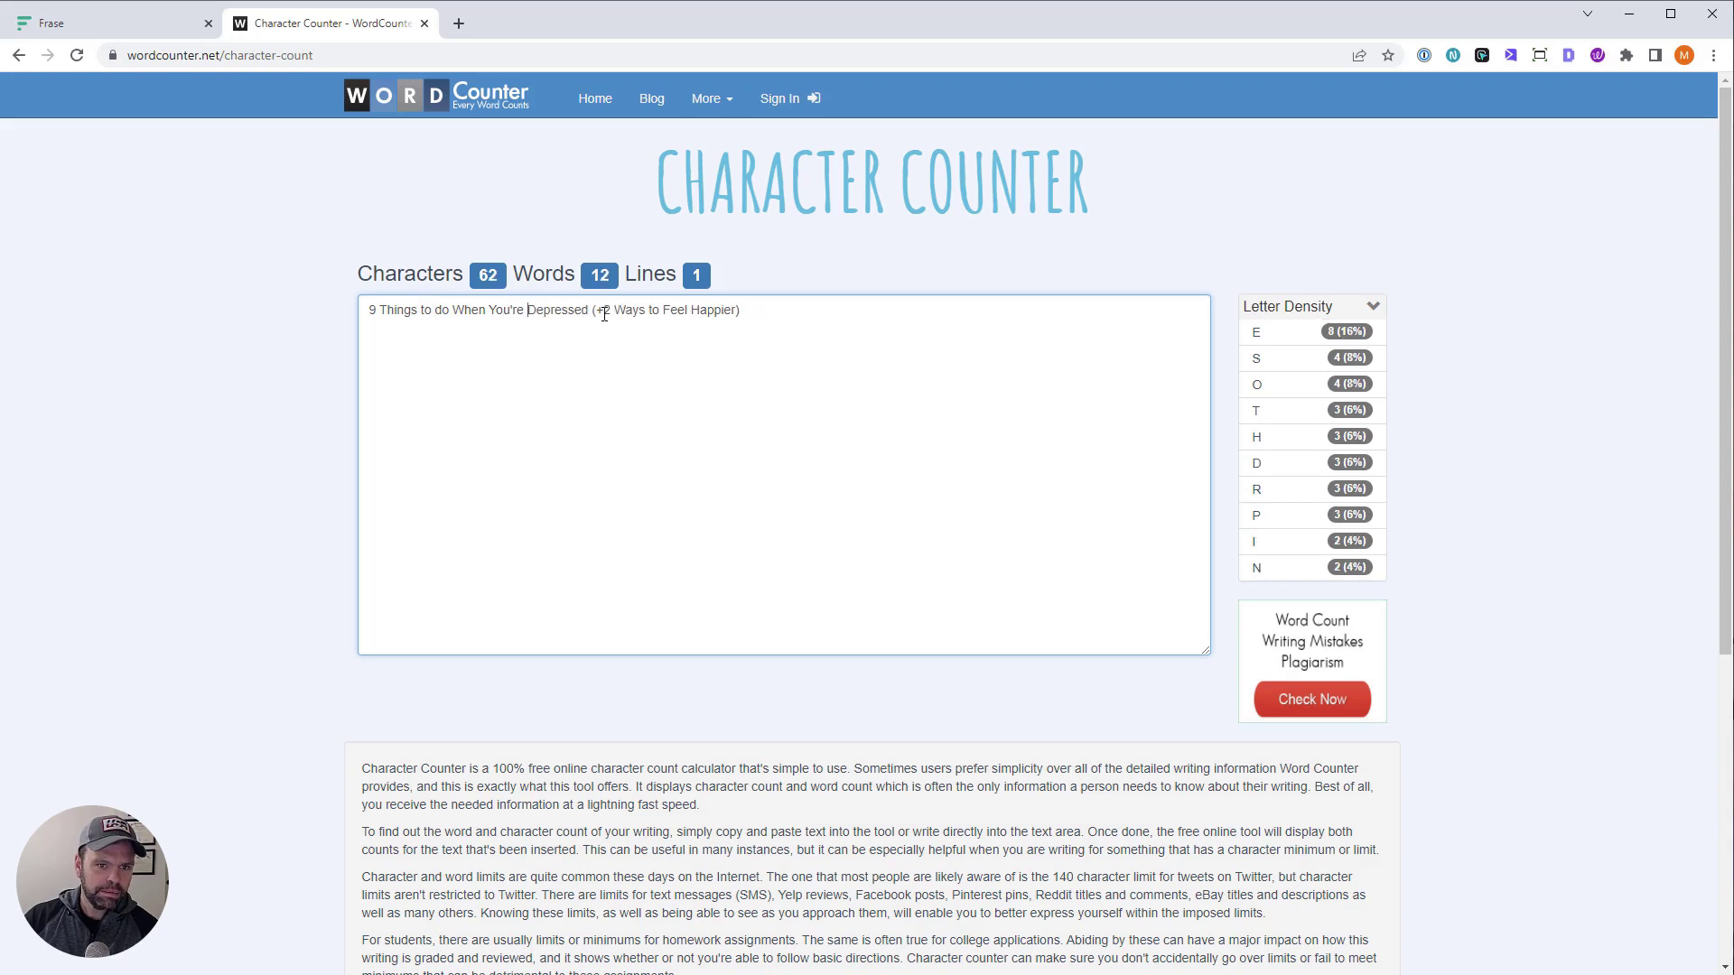
key(BackSpace)
key(BackSpace)
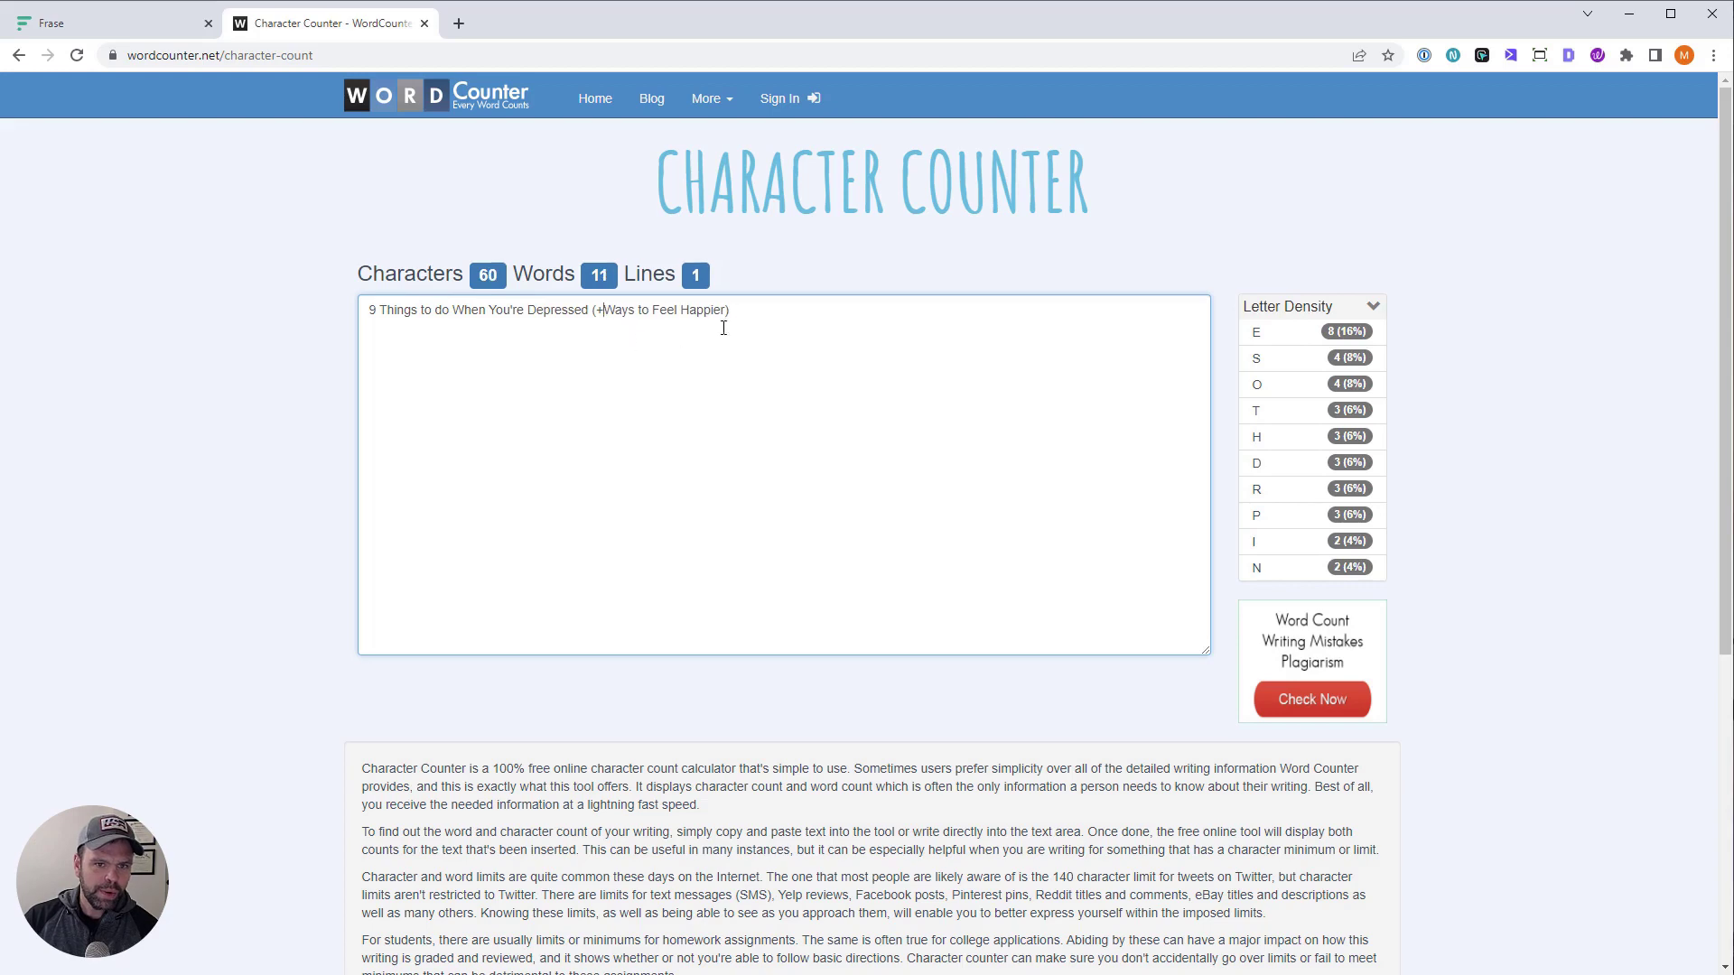
key(ctrl+a)
key(ctrl+c)
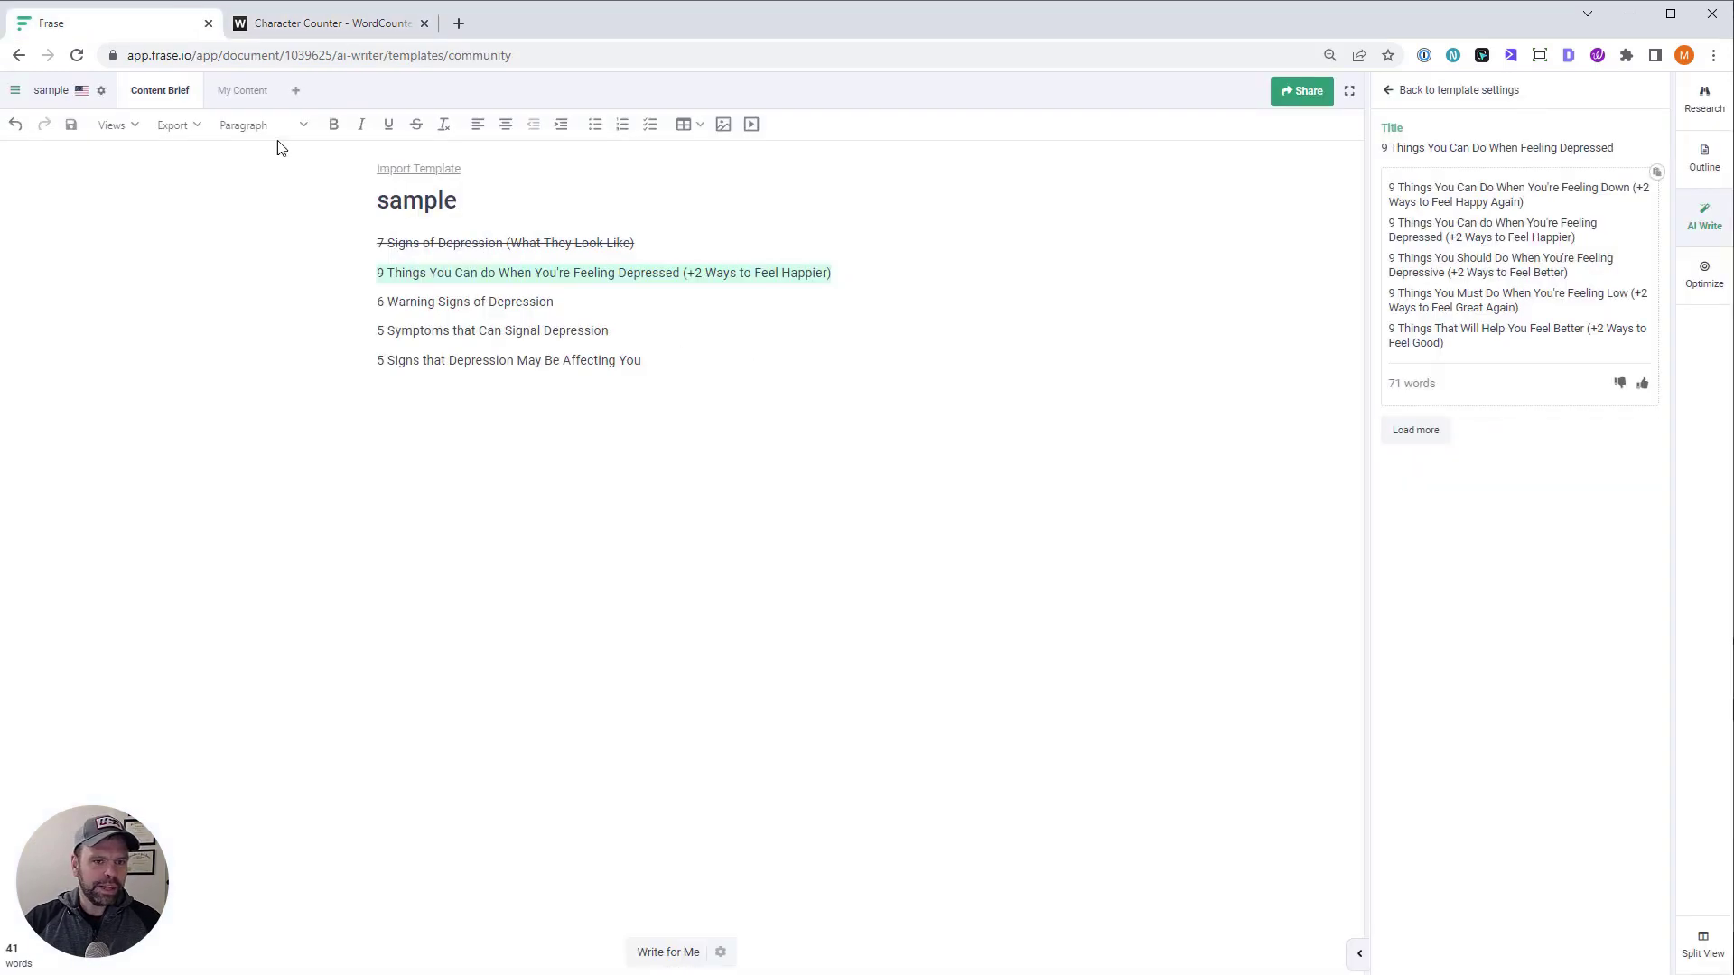
Replace the Notepad++ article's line-1 headline with the shortened title
key(alt+Tab)
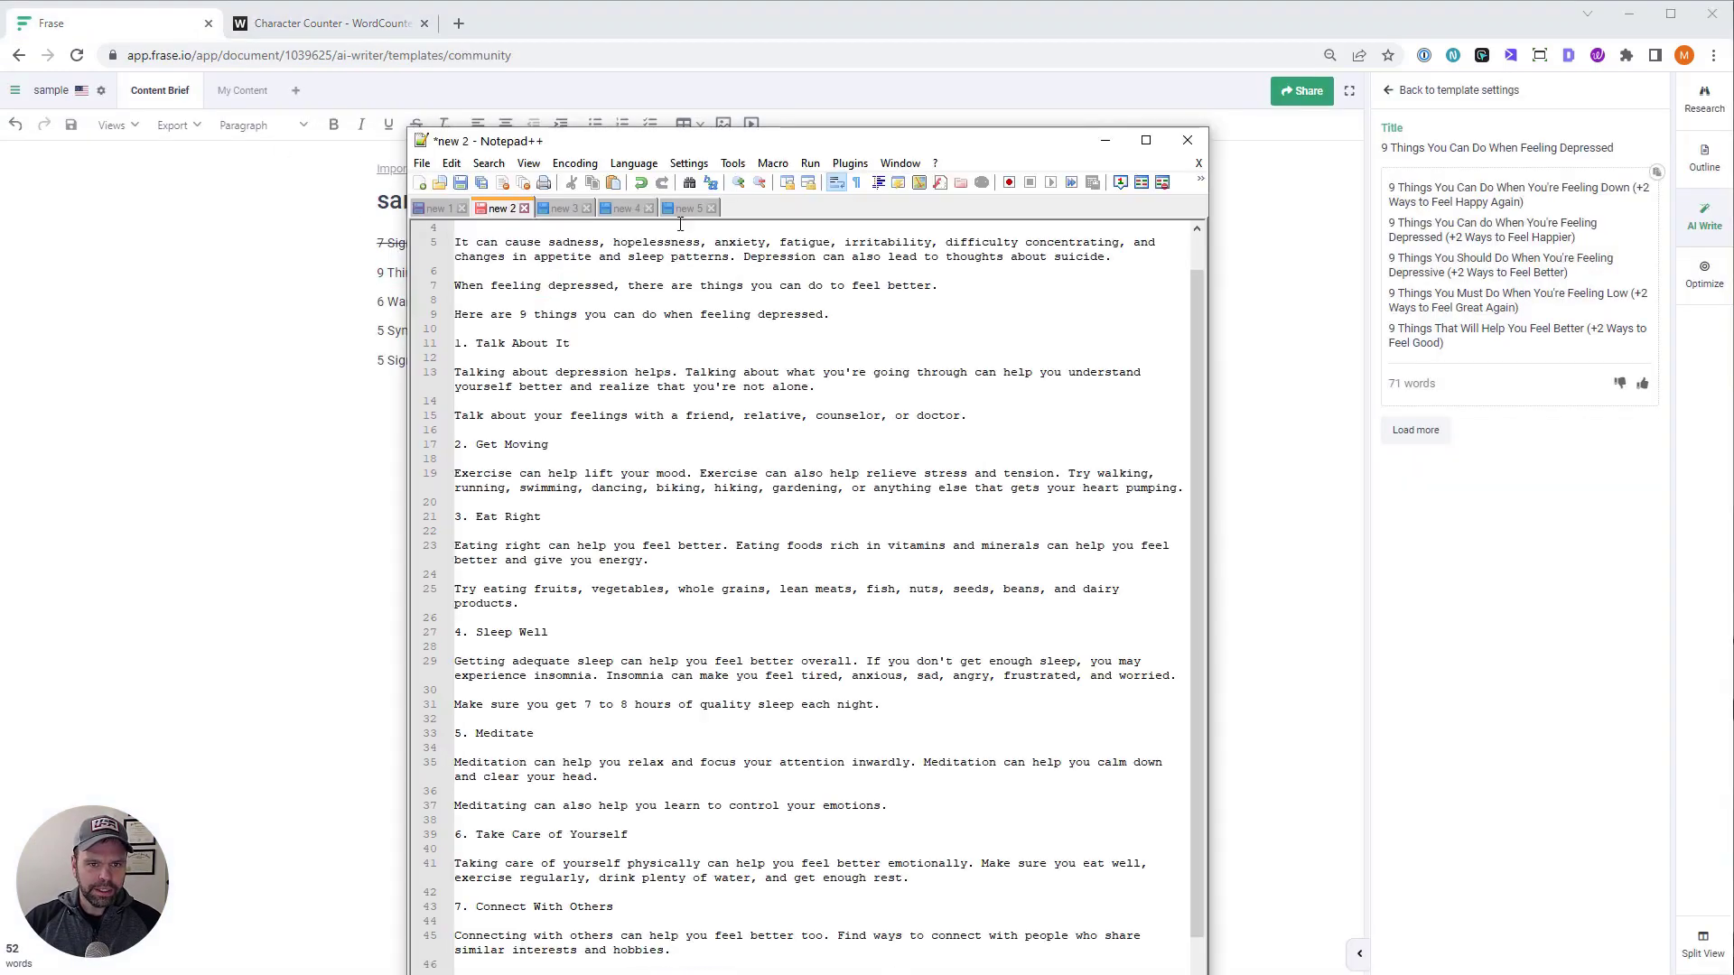
scroll(560, 245, up, 1)
click(530, 227)
key(shift+End)
key(ctrl+v)
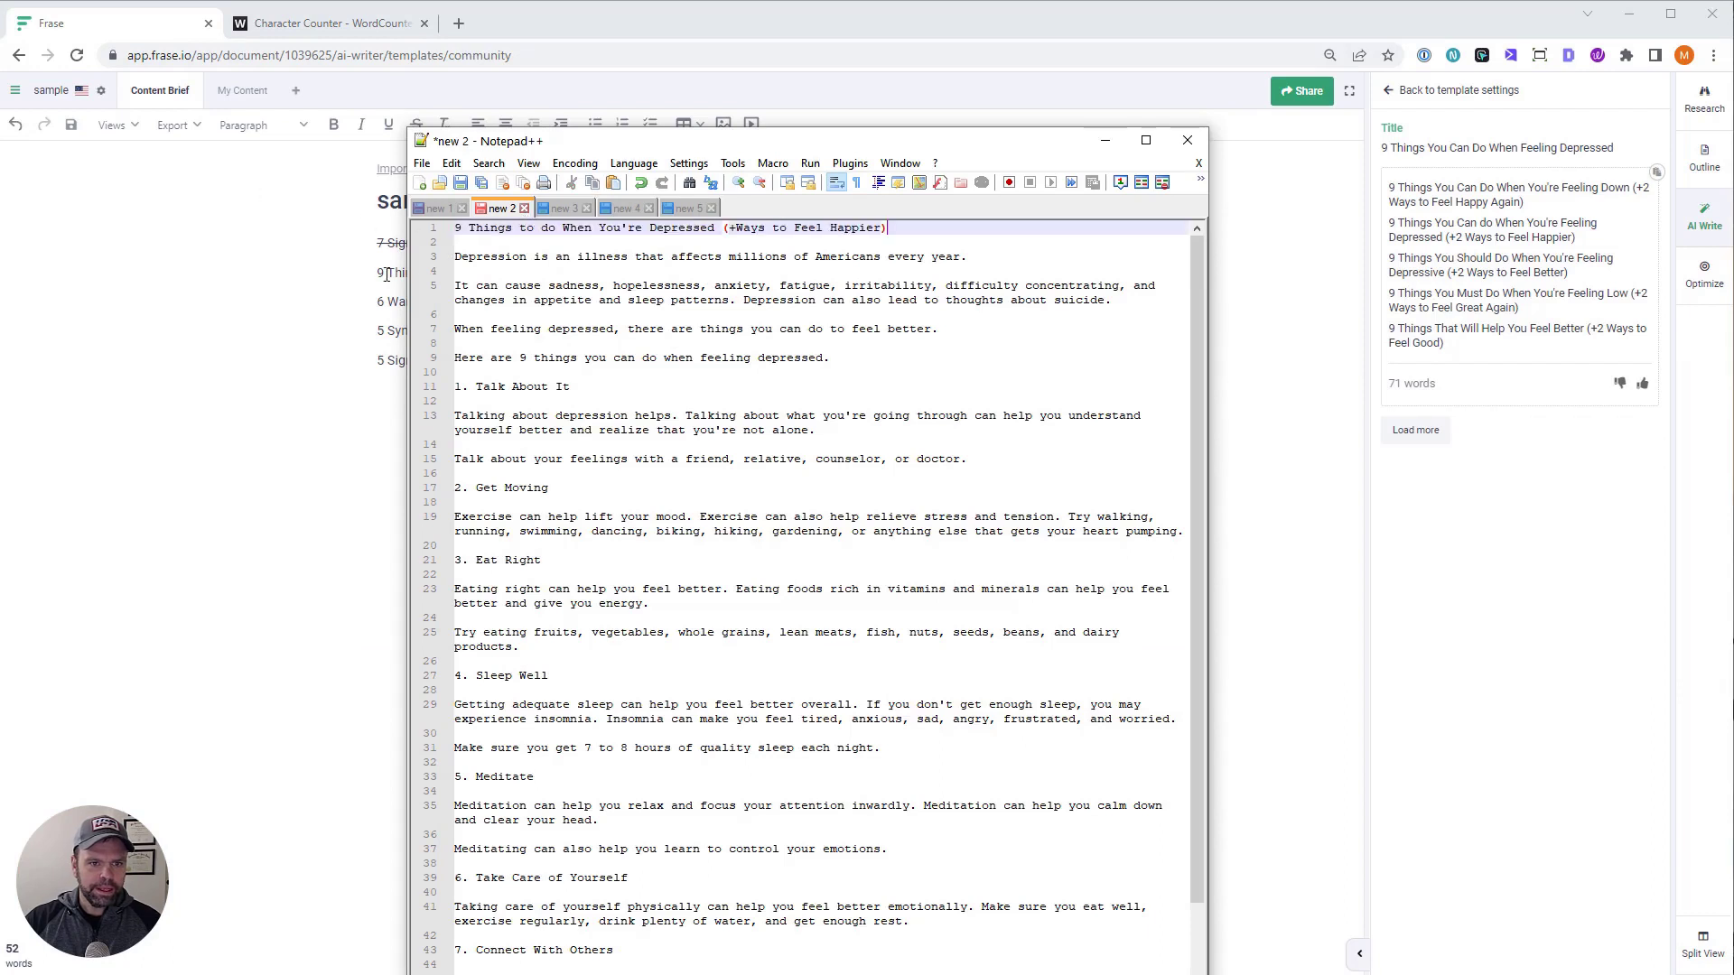
key(alt+Tab)
click(1391, 90)
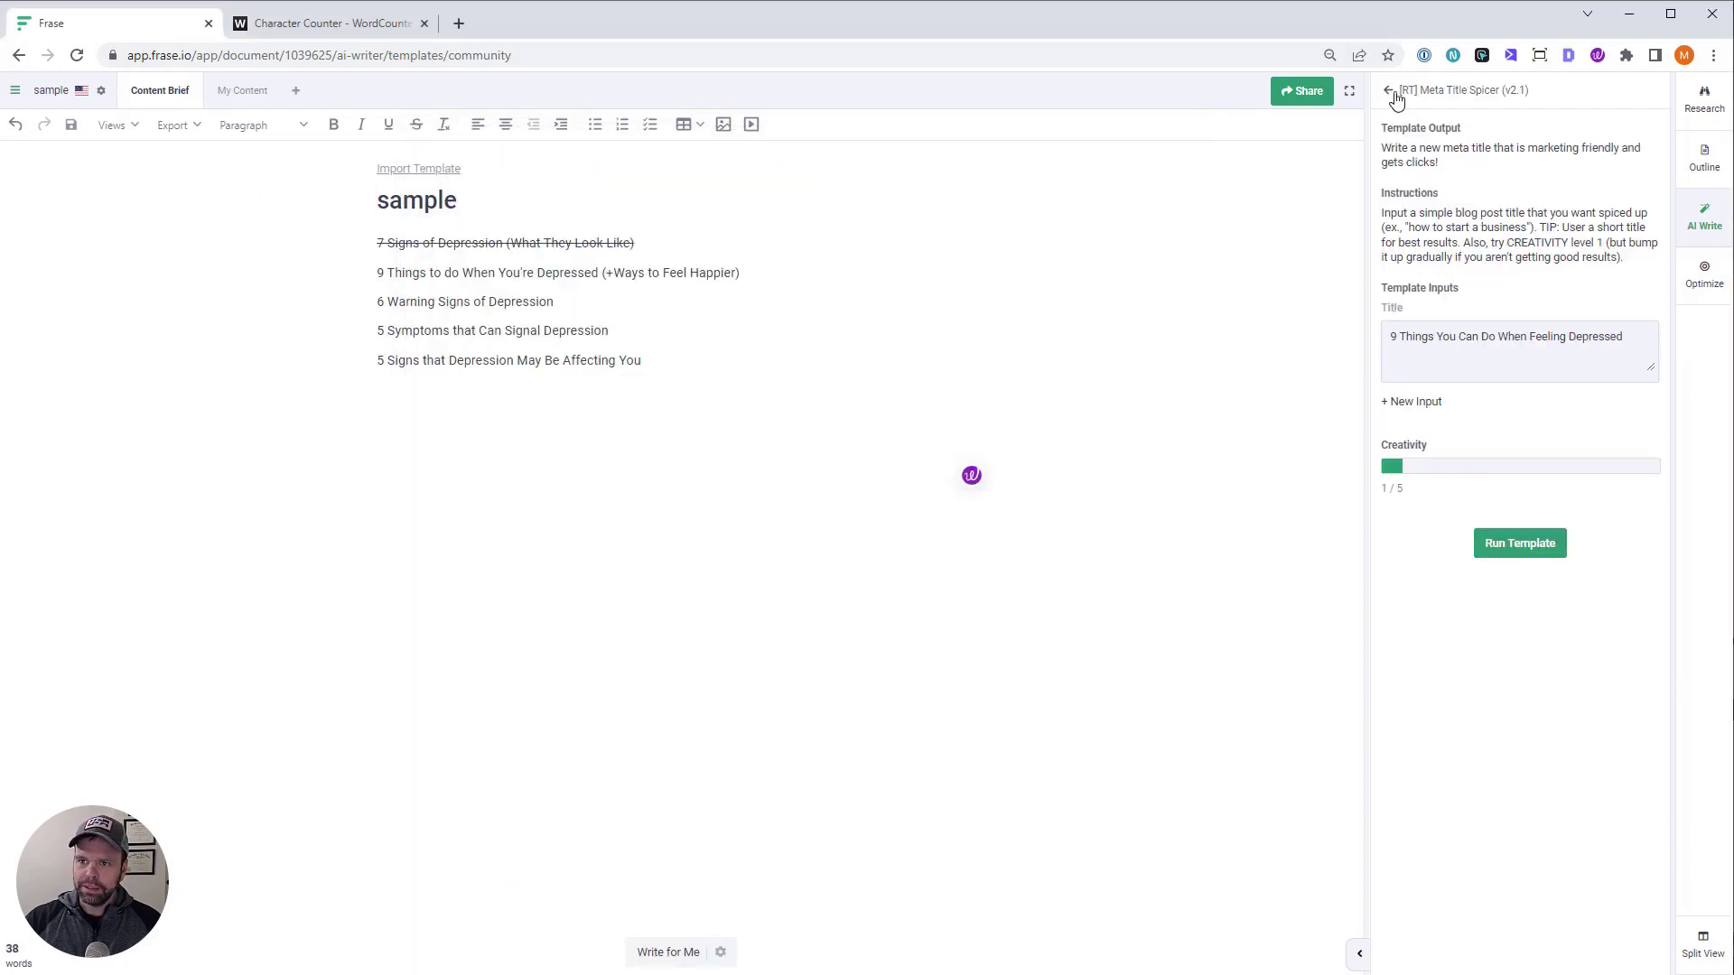
Run the [RT] Meta Description Generator template on the shortened depression title
click(1395, 92)
drag(1459, 137, 1306, 134)
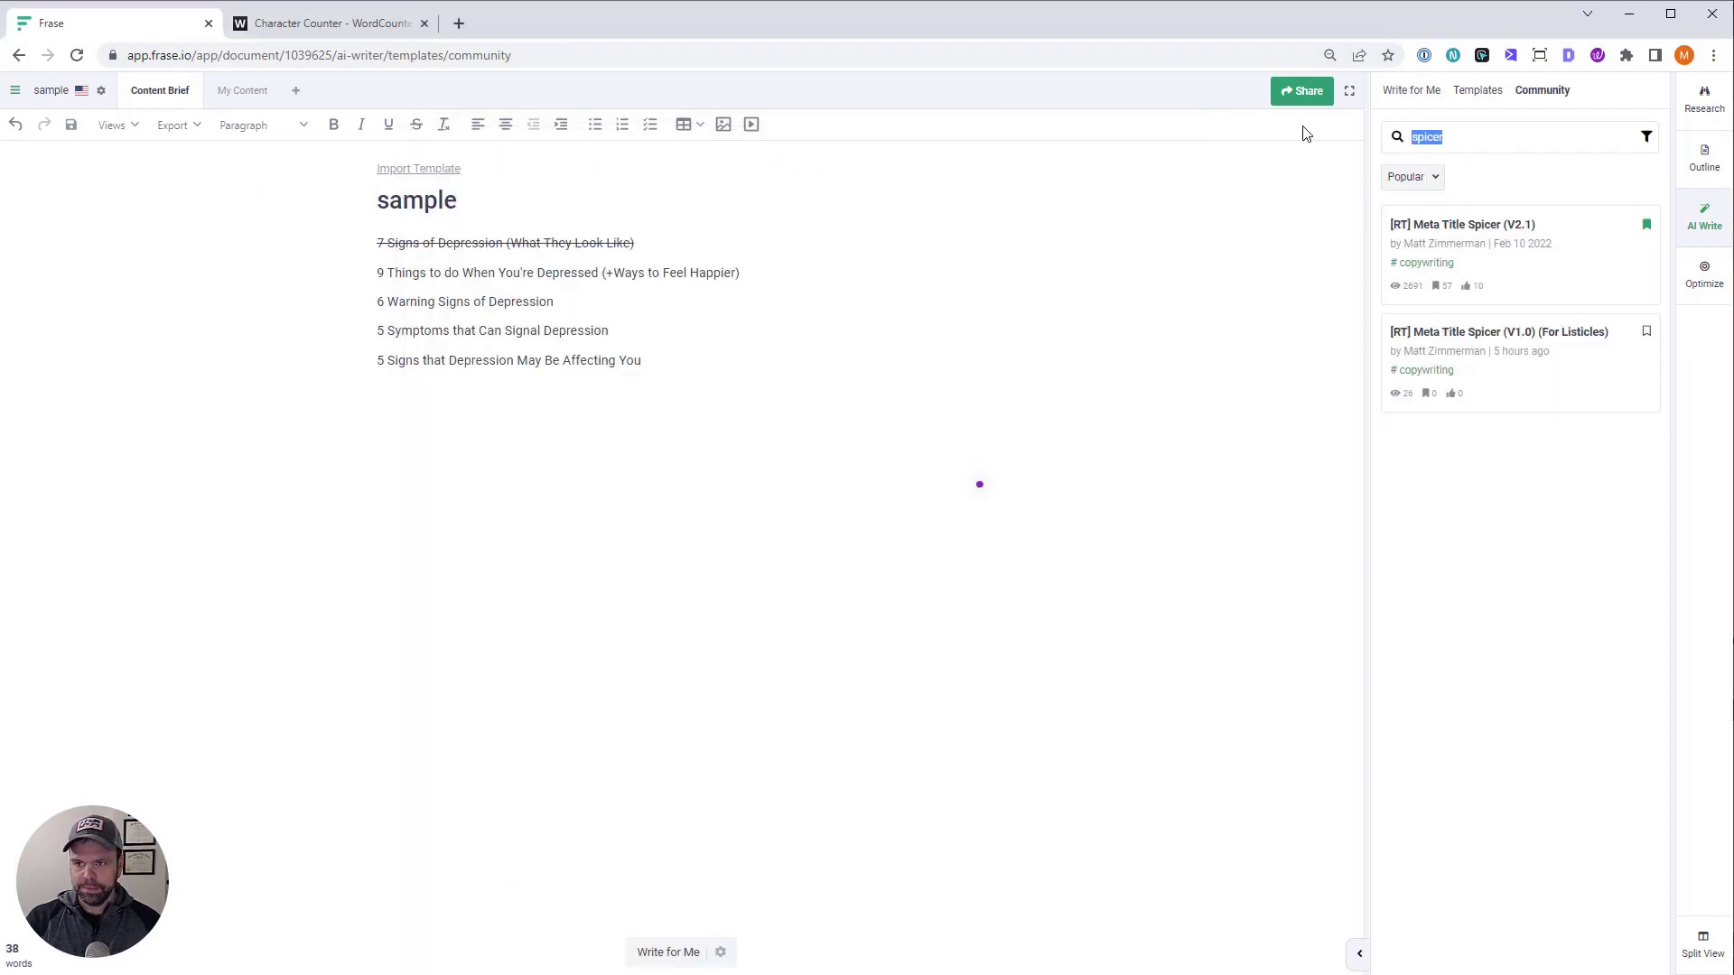
text(meta)
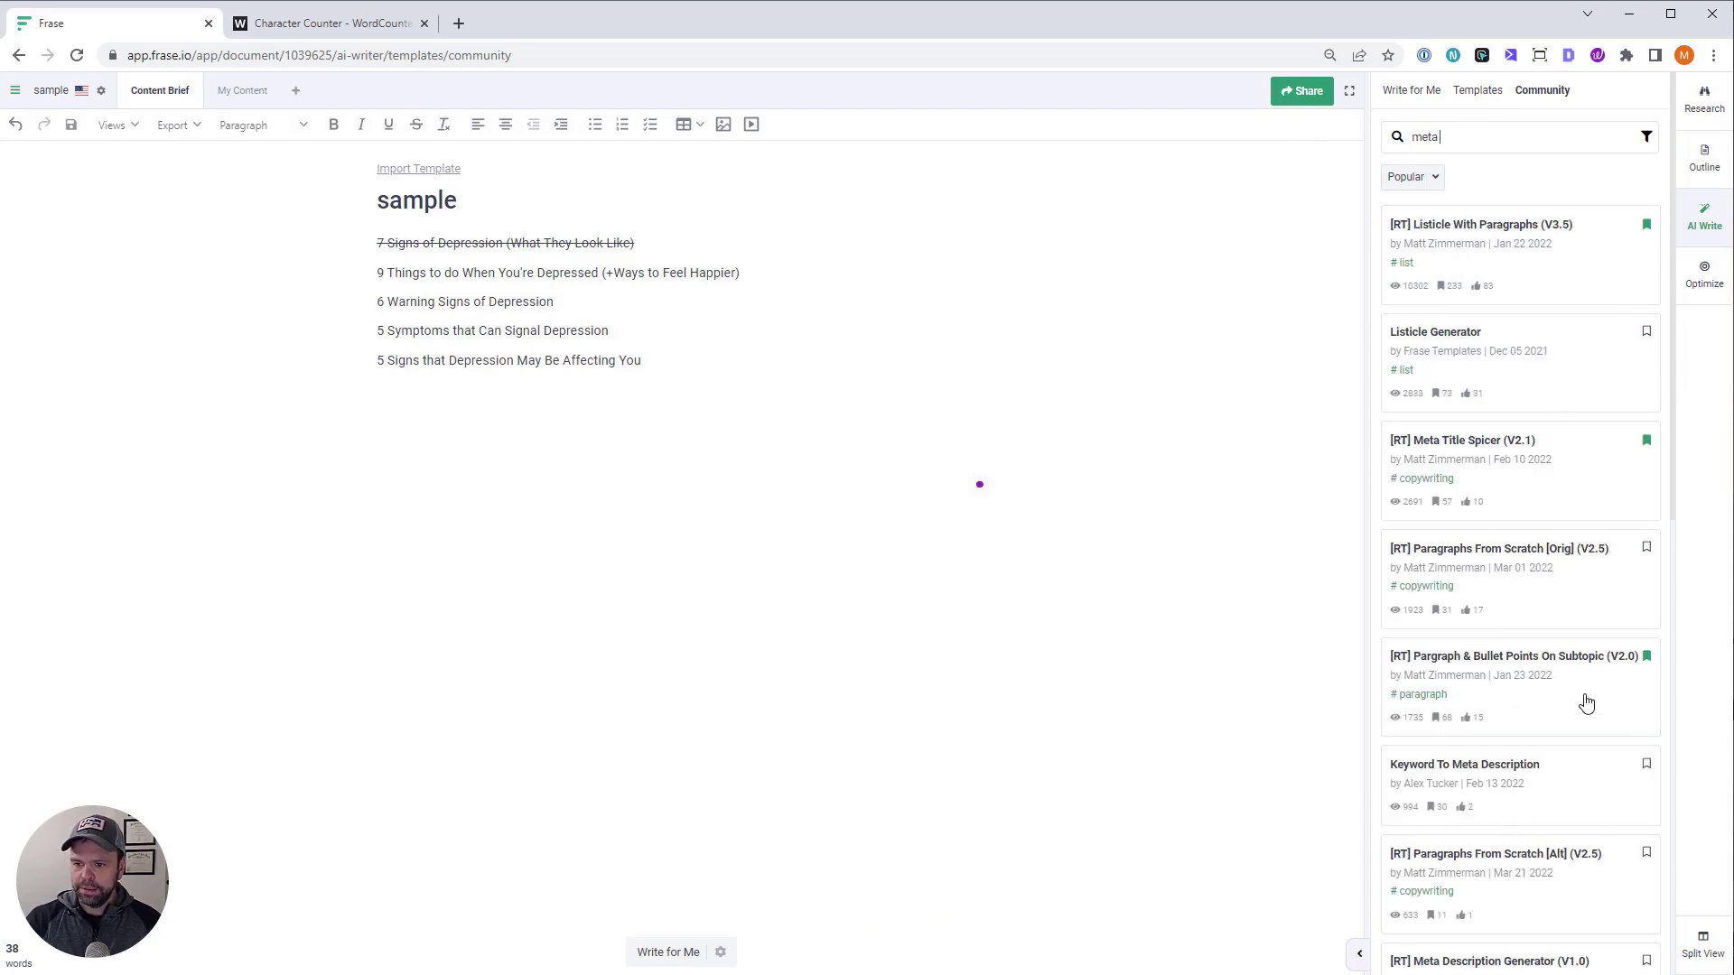
text( desc)
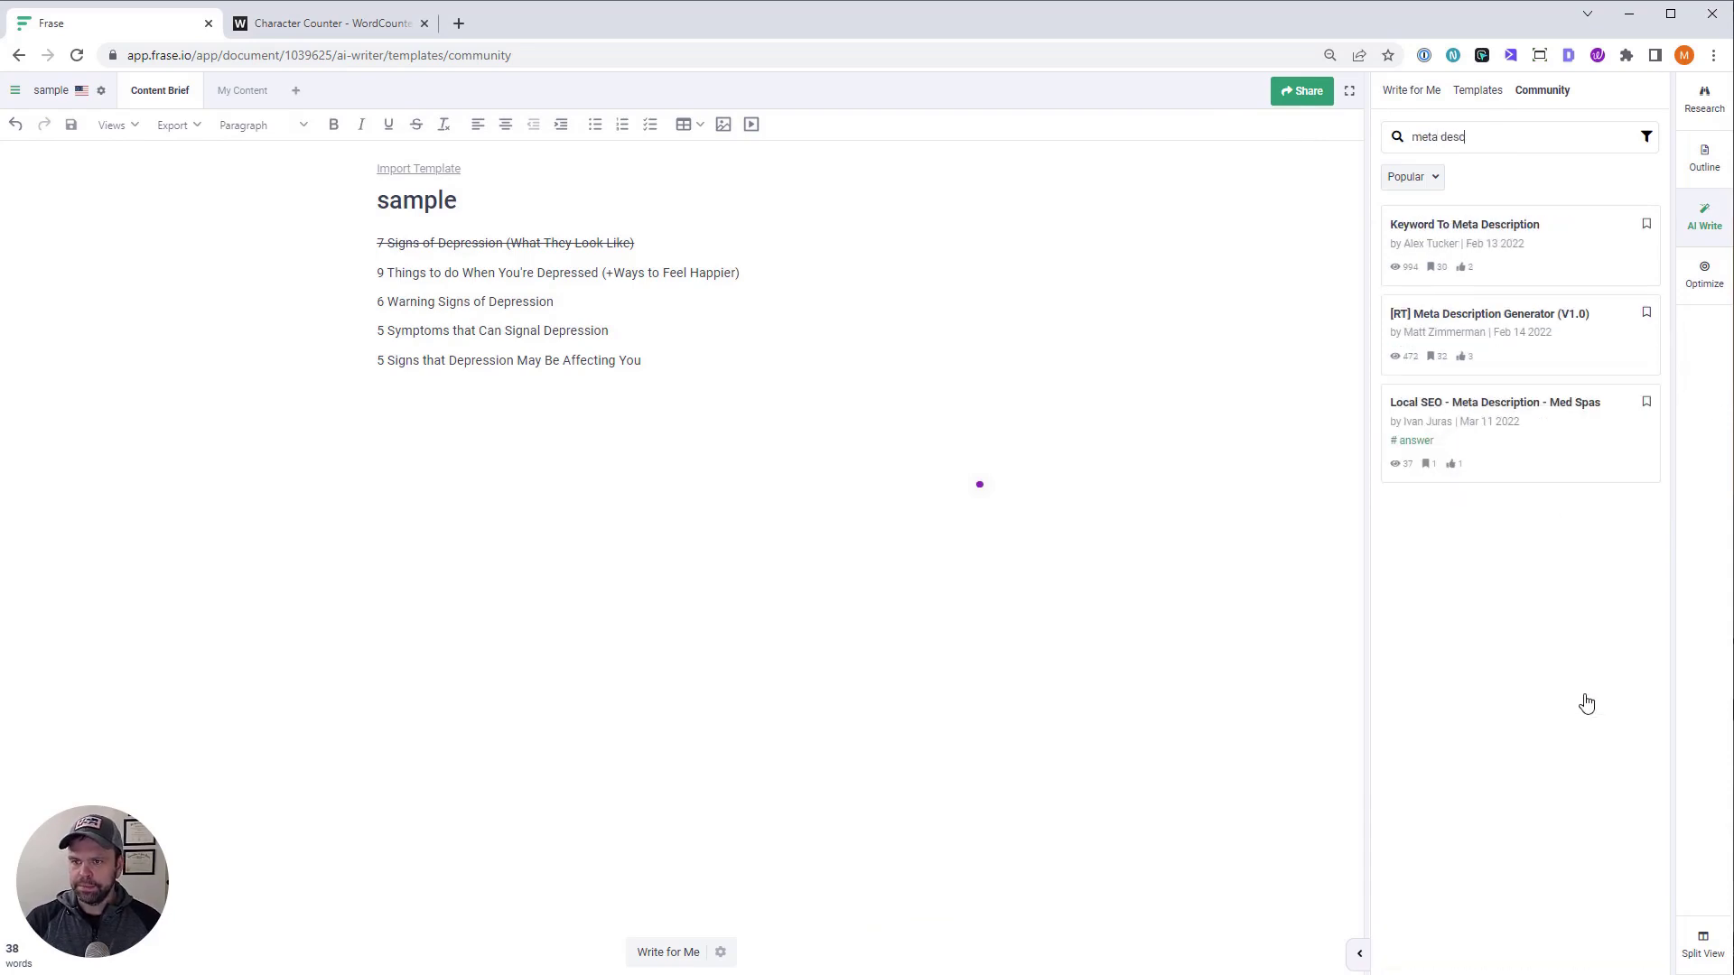
click(1547, 318)
click(1517, 302)
text(9 Things to do When You're Depressed (+Ways to Feel Happier))
click(1529, 487)
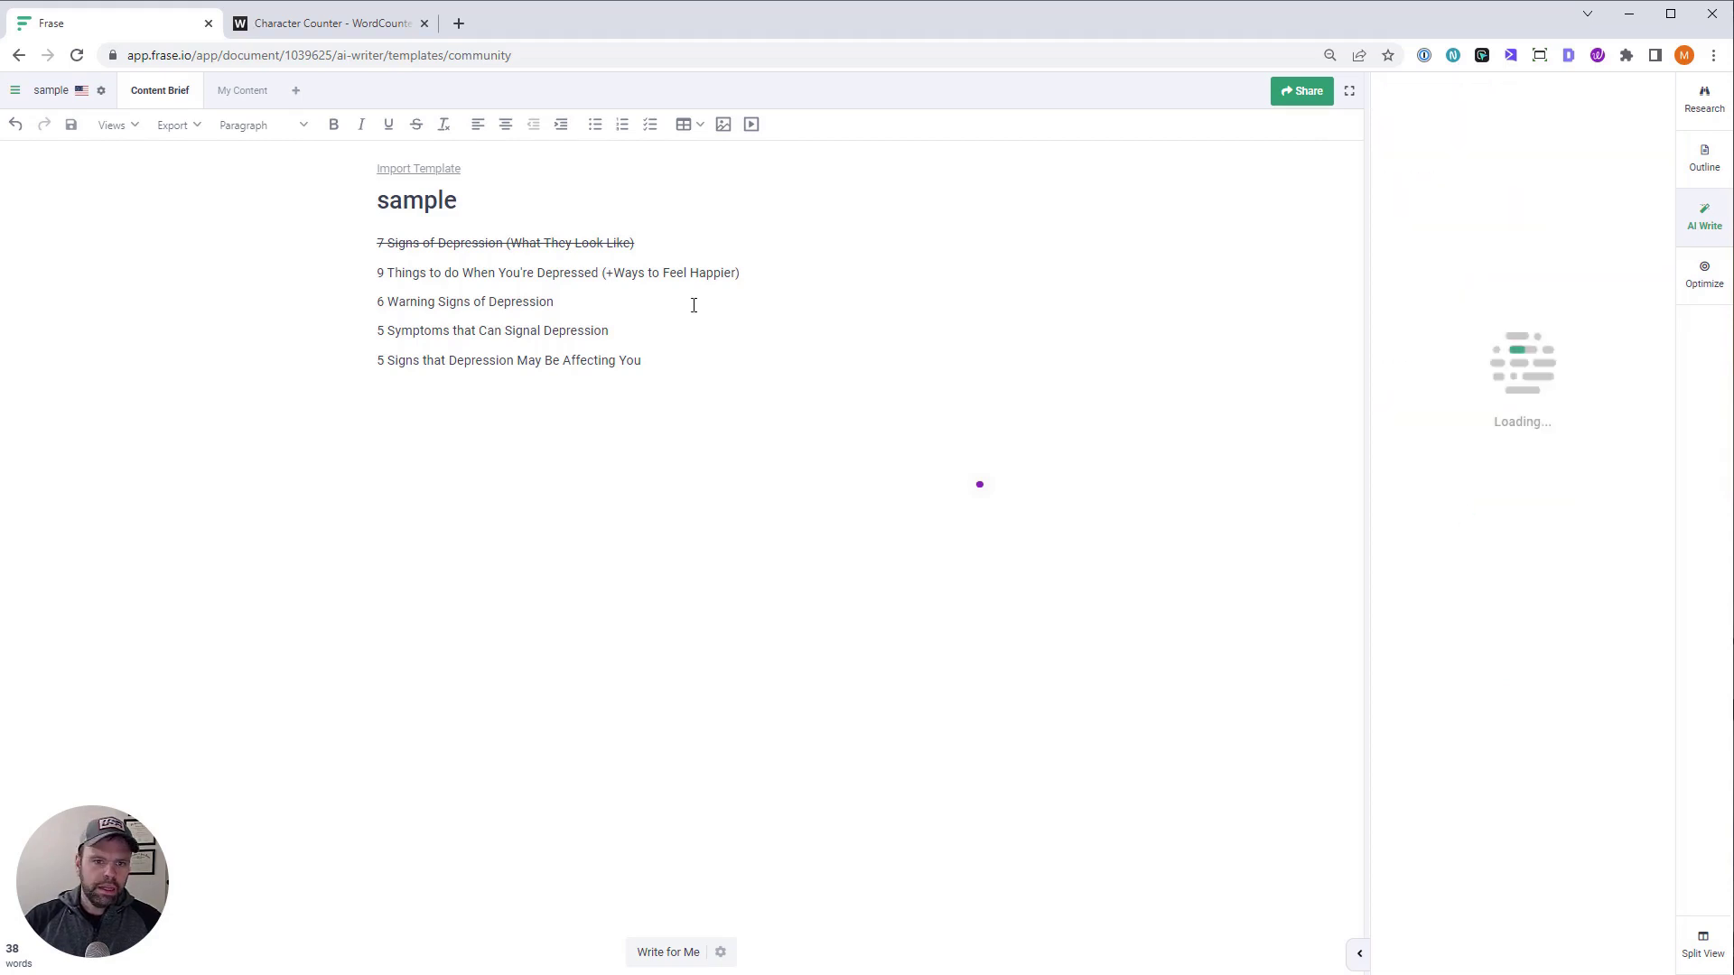
Insert the generated meta description on a new line below the title list
drag(733, 271, 325, 273)
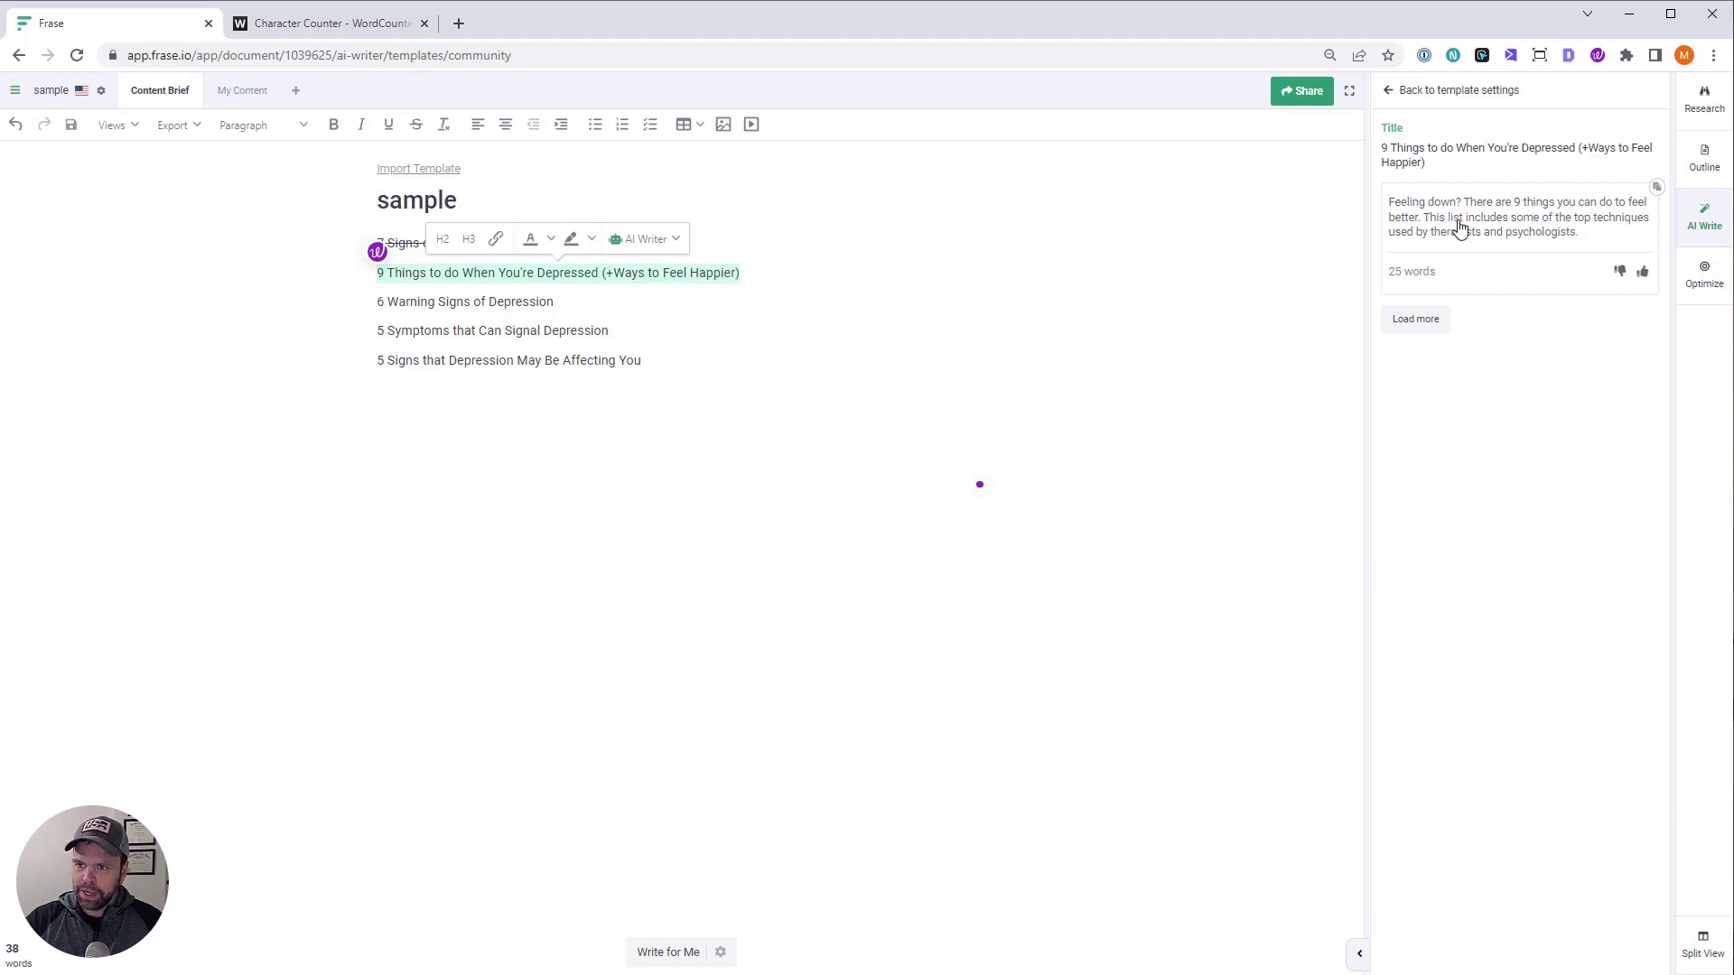
click(769, 361)
key(Return)
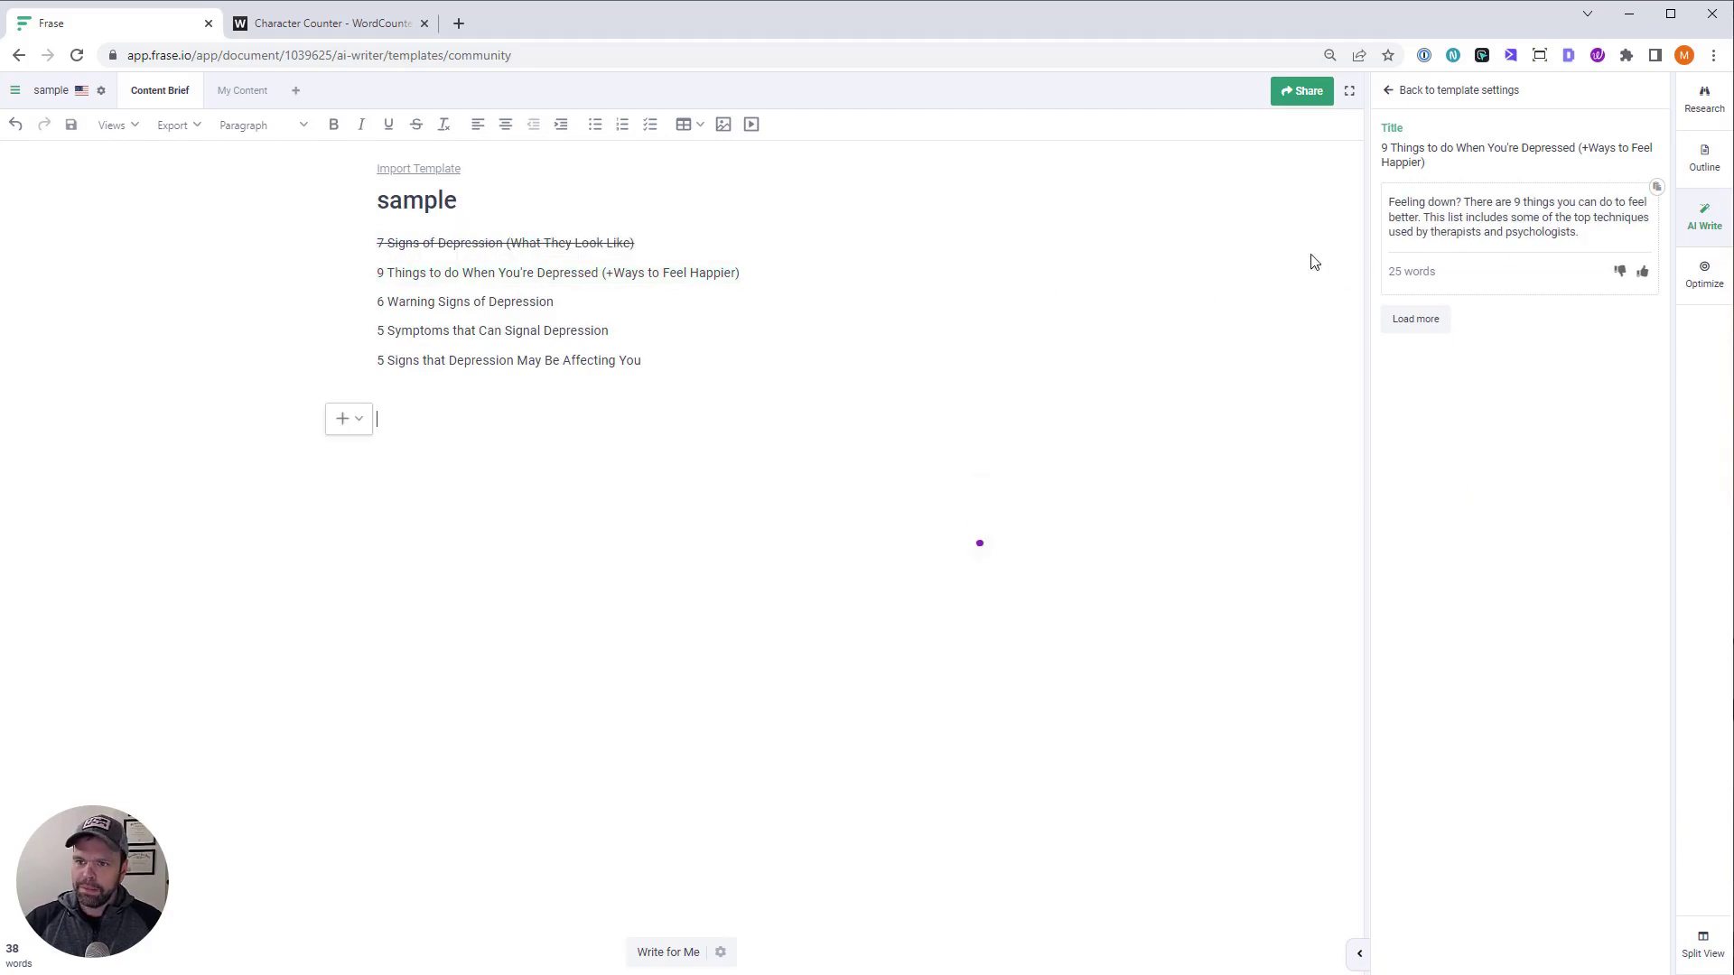
click(1657, 187)
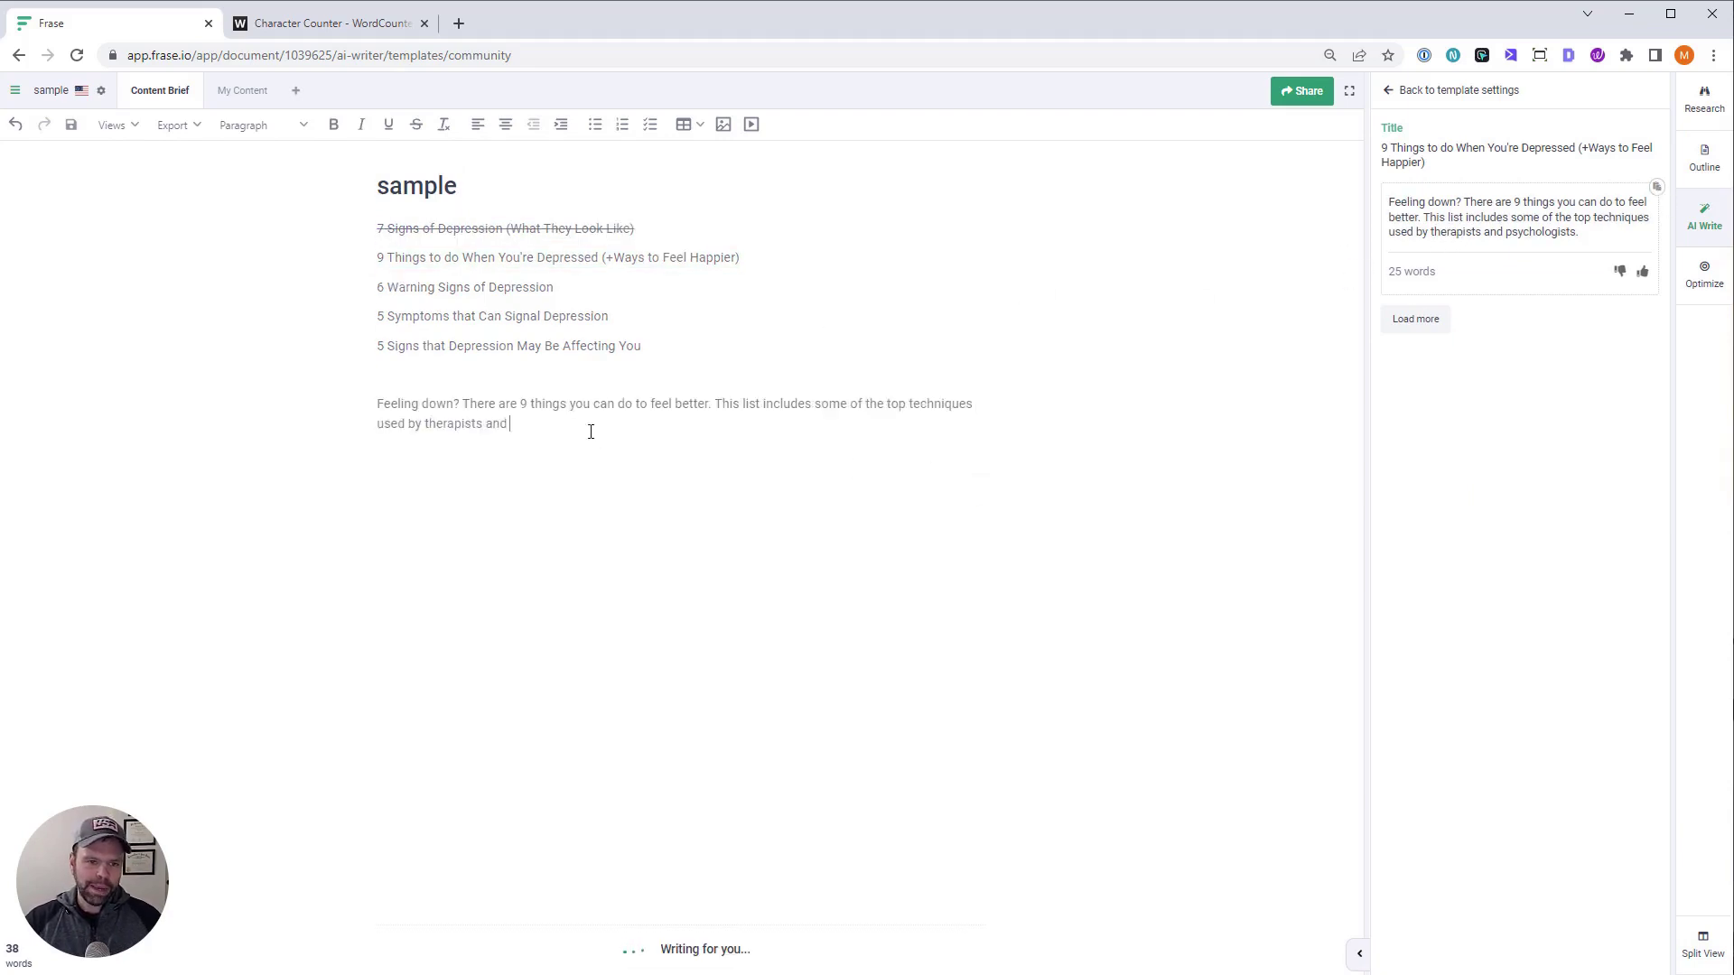
Move the meta description into the Notepad++ article, directly under the headline
drag(604, 437, 329, 418)
key(ctrl+x)
key(alt+Tab)
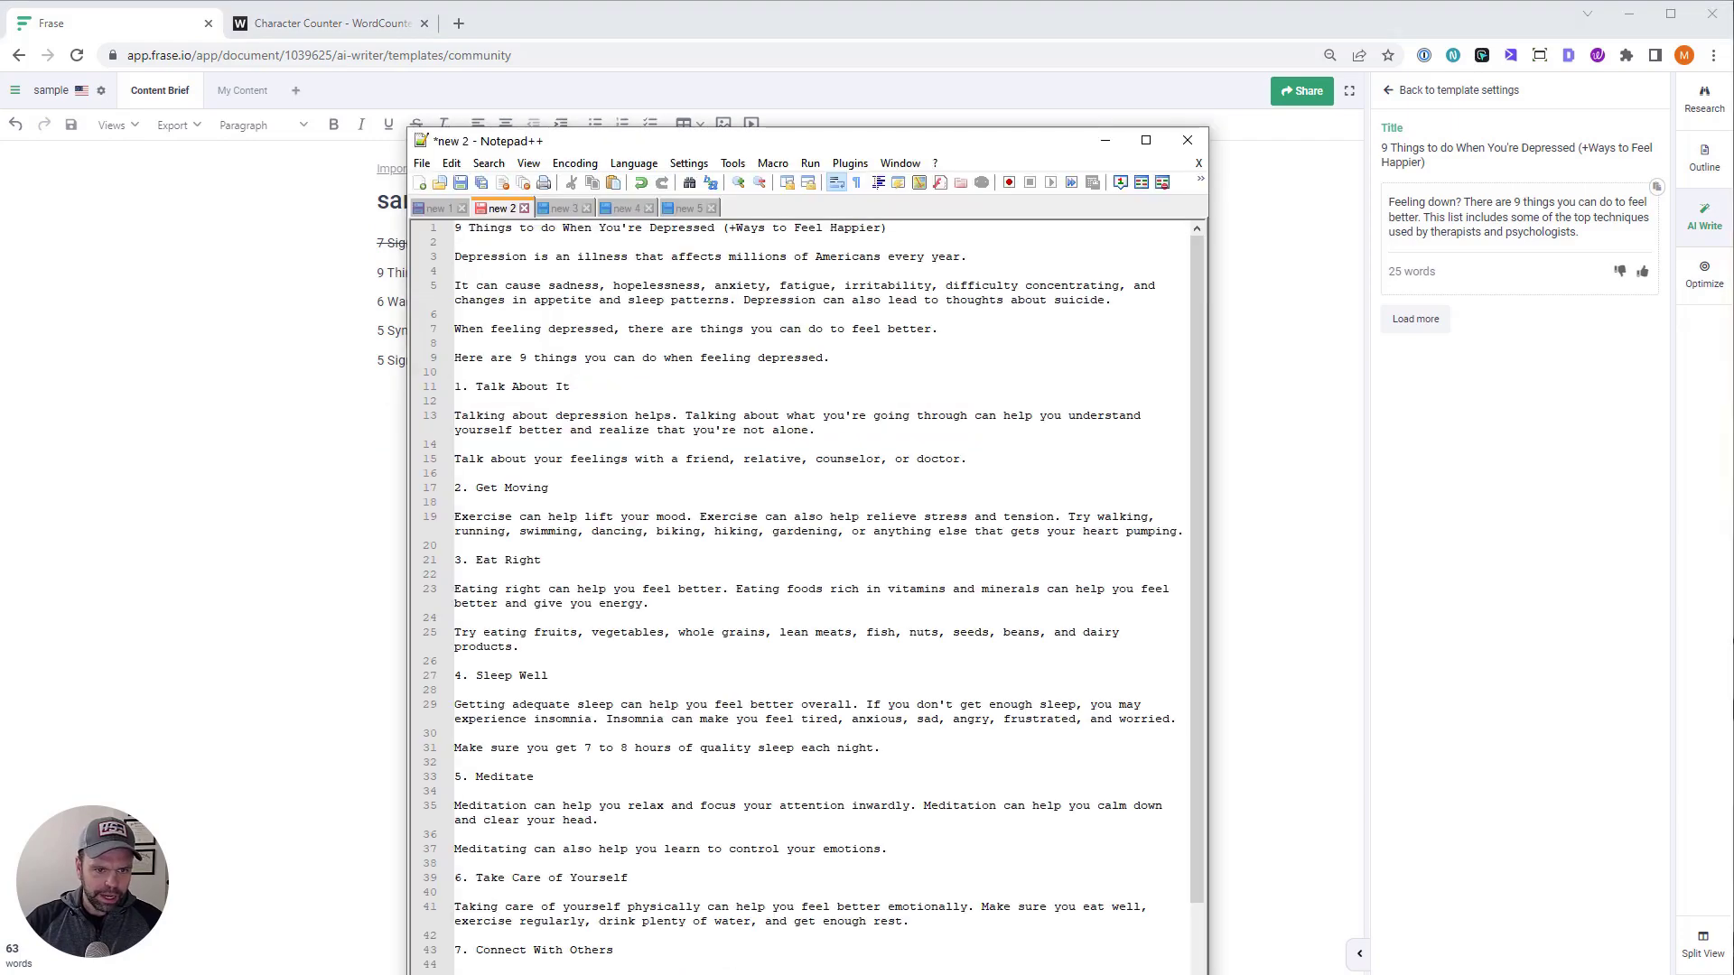
click(929, 237)
key(ctrl+v)
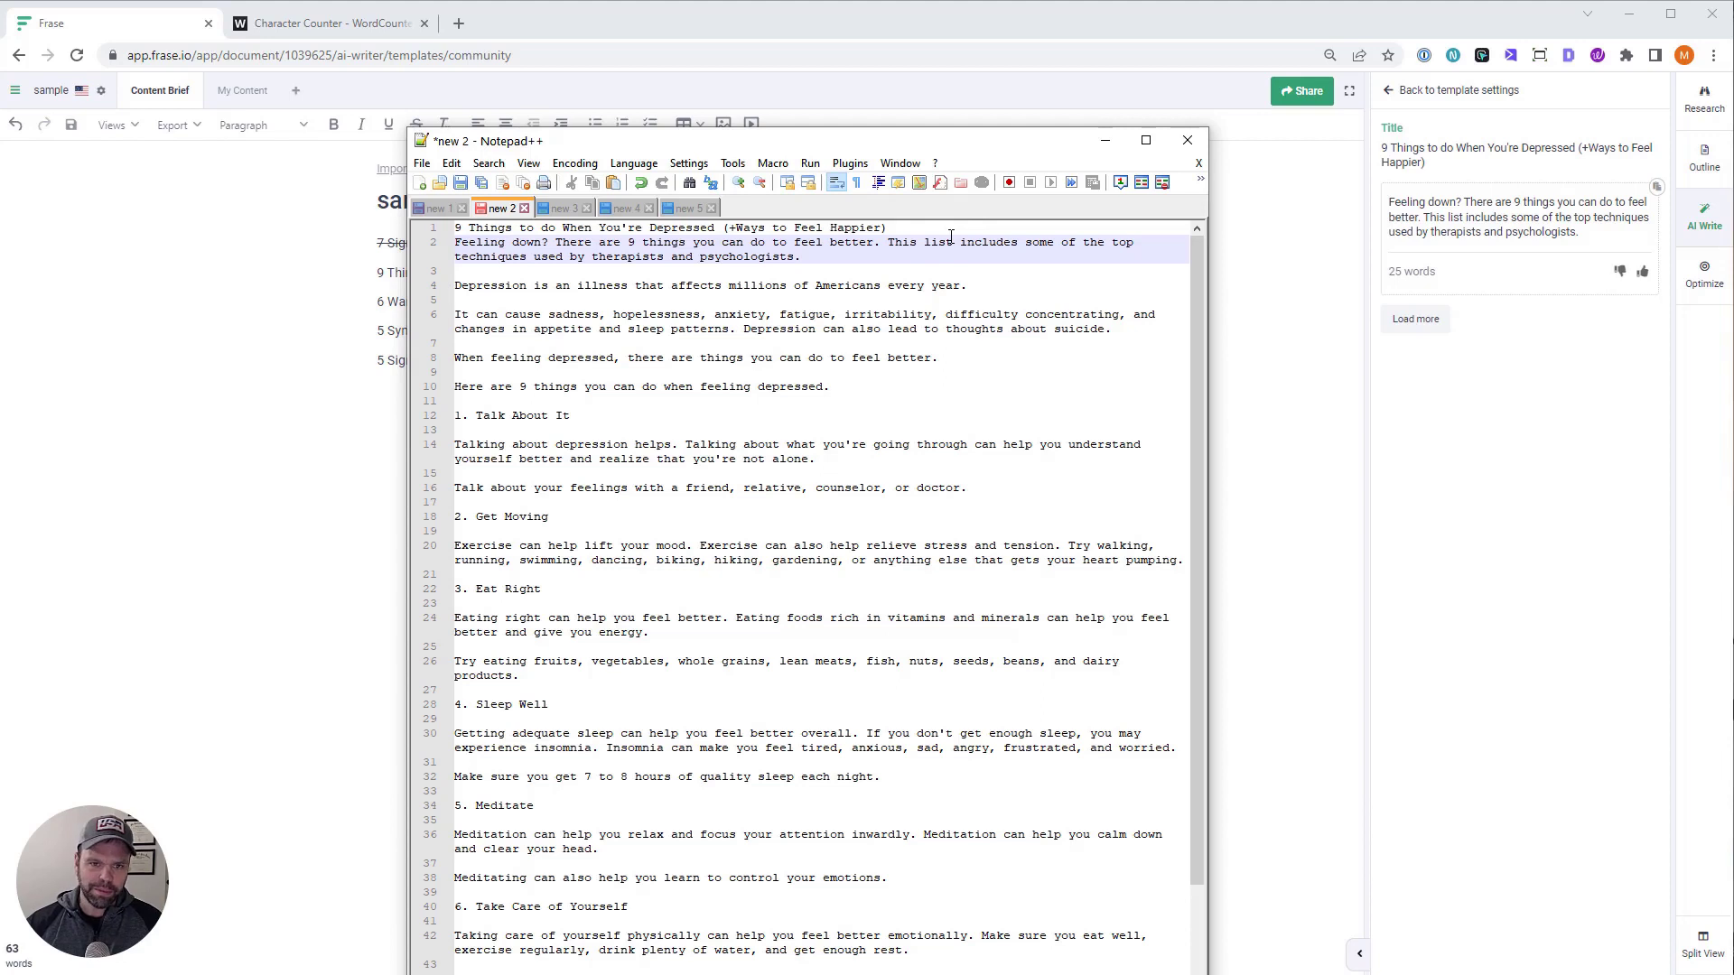
click(1389, 90)
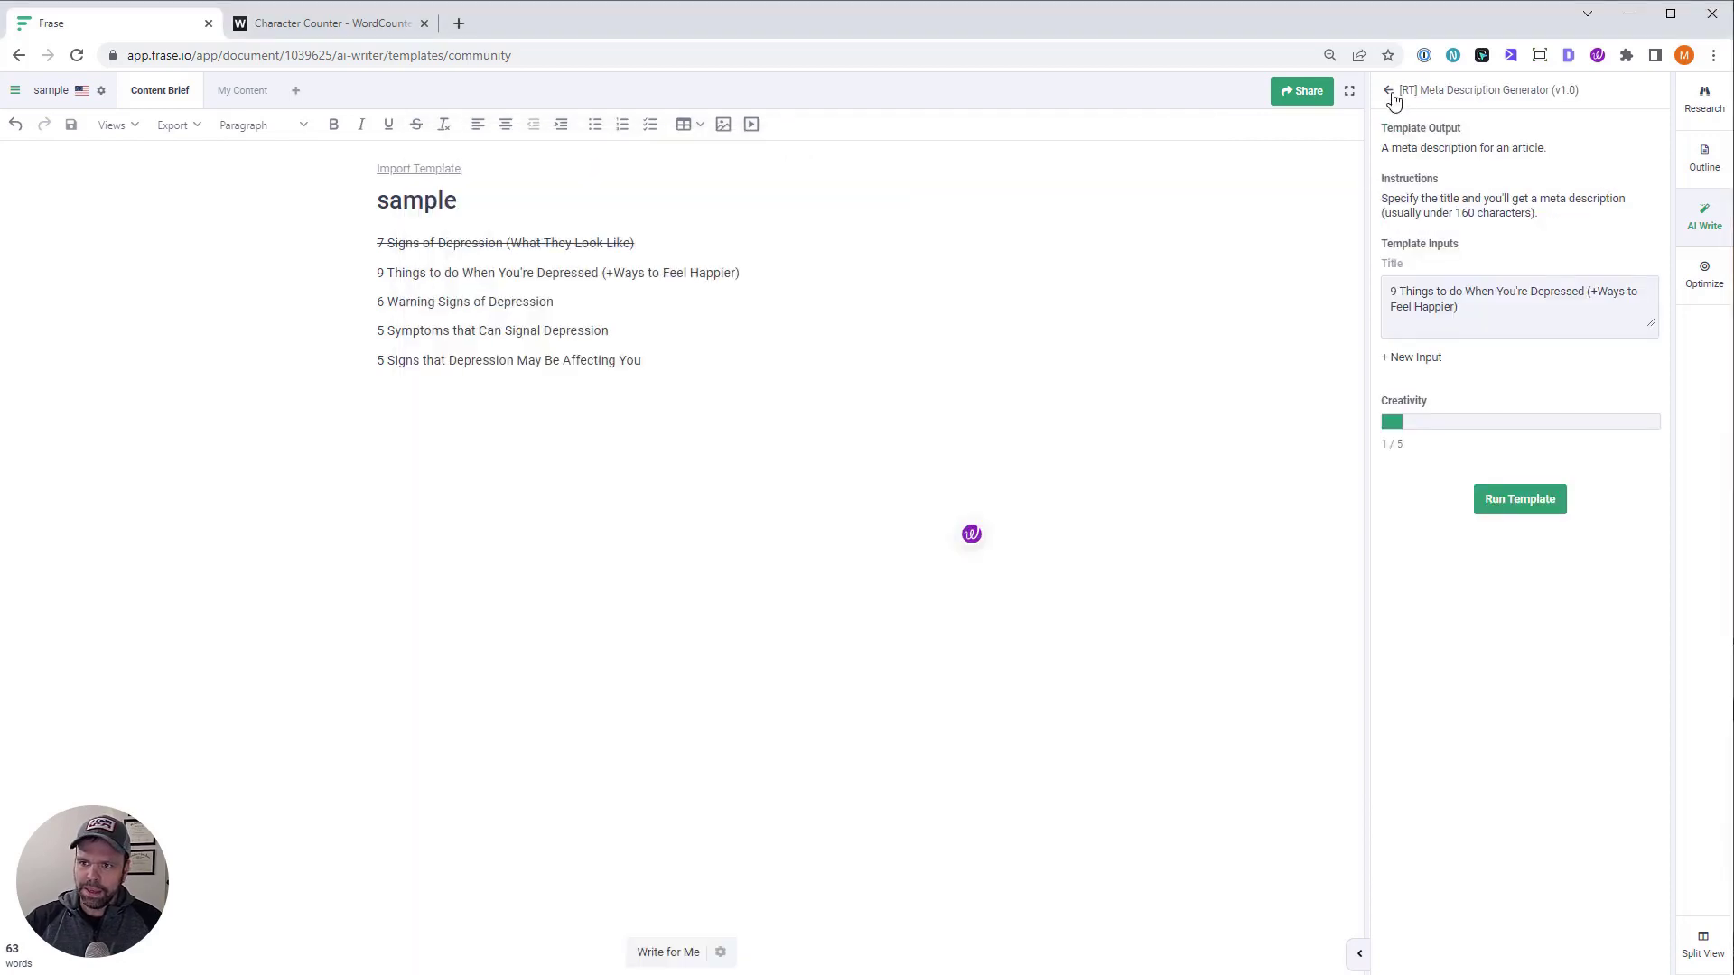
Return to the Community template list and clear the 'meta desc' search
click(1389, 90)
drag(1521, 136, 1384, 132)
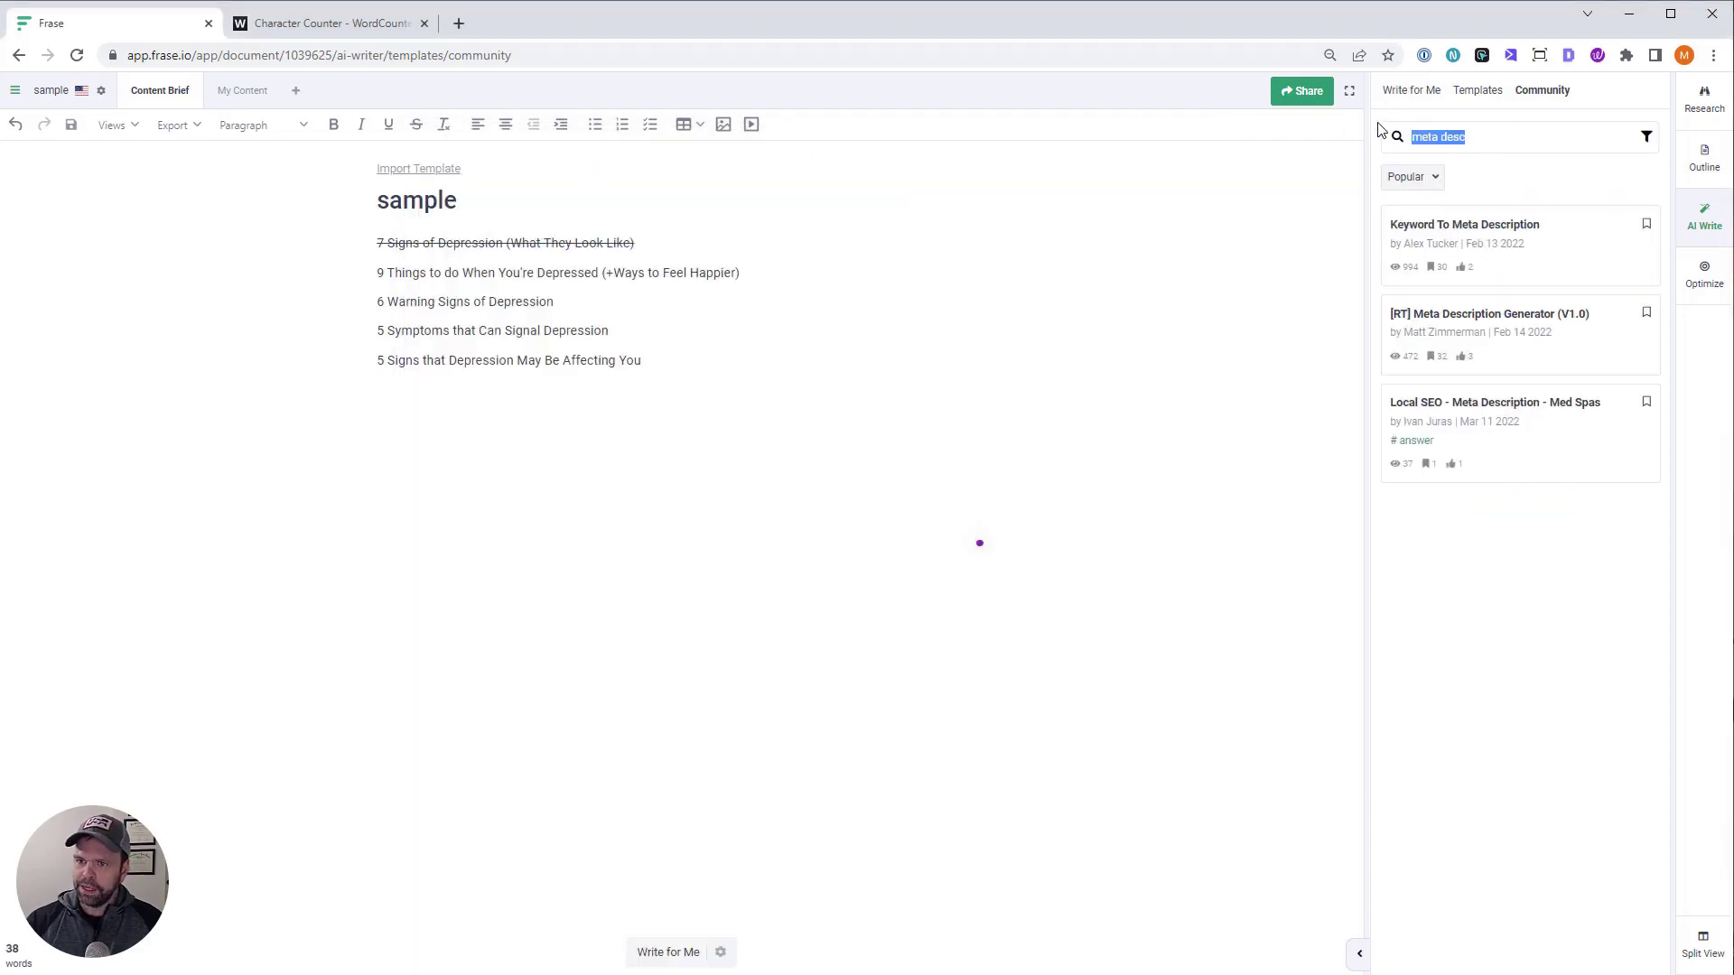
key(BackSpace)
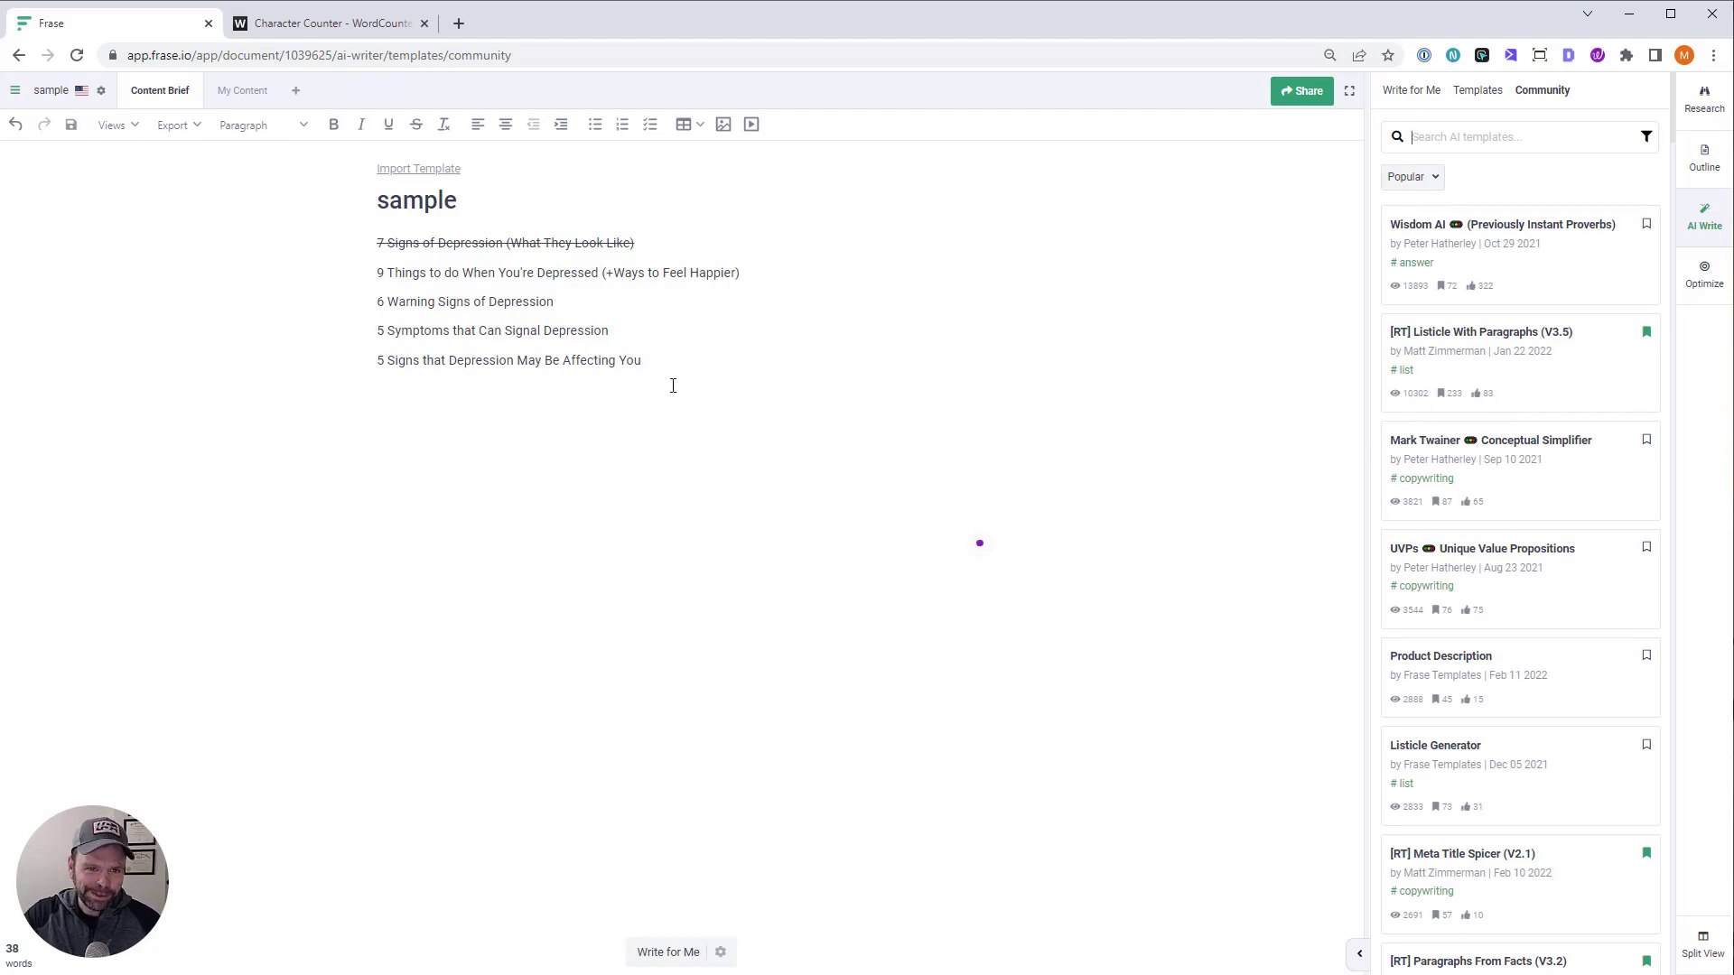
Strike through the 9 Things title and open Listicle With Paragraphs (V3.5) for '6 Warning Signs of Depression'
drag(757, 272, 365, 274)
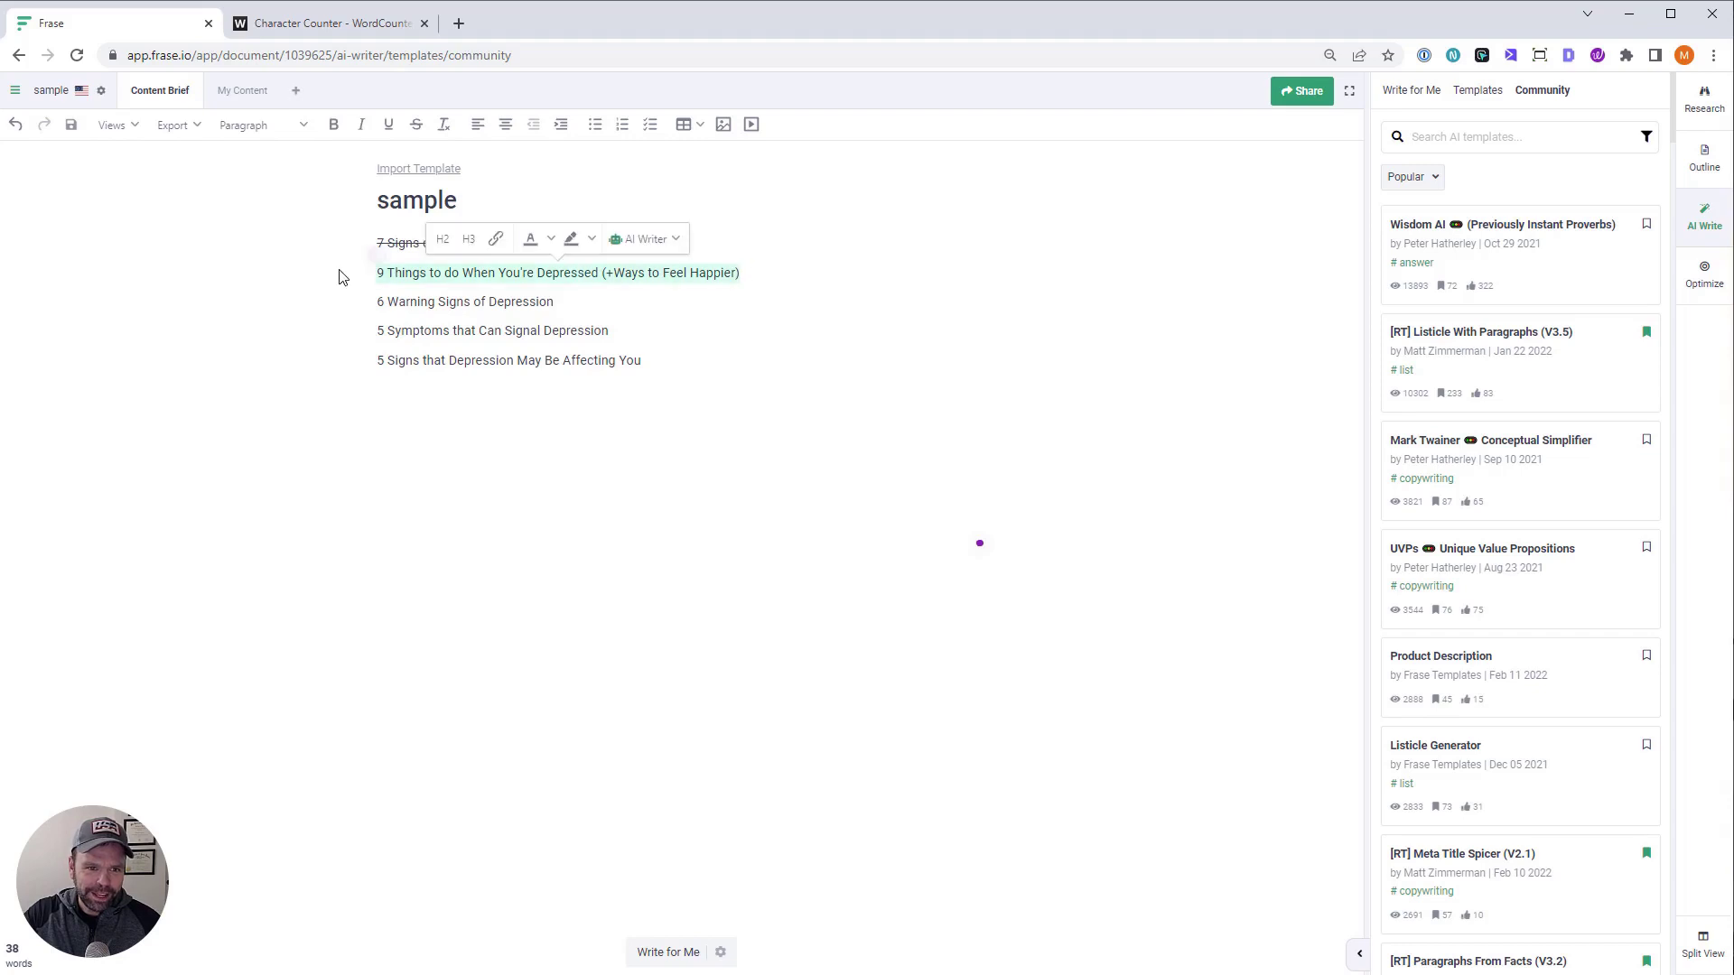
click(417, 124)
drag(580, 301, 375, 304)
key(ctrl+c)
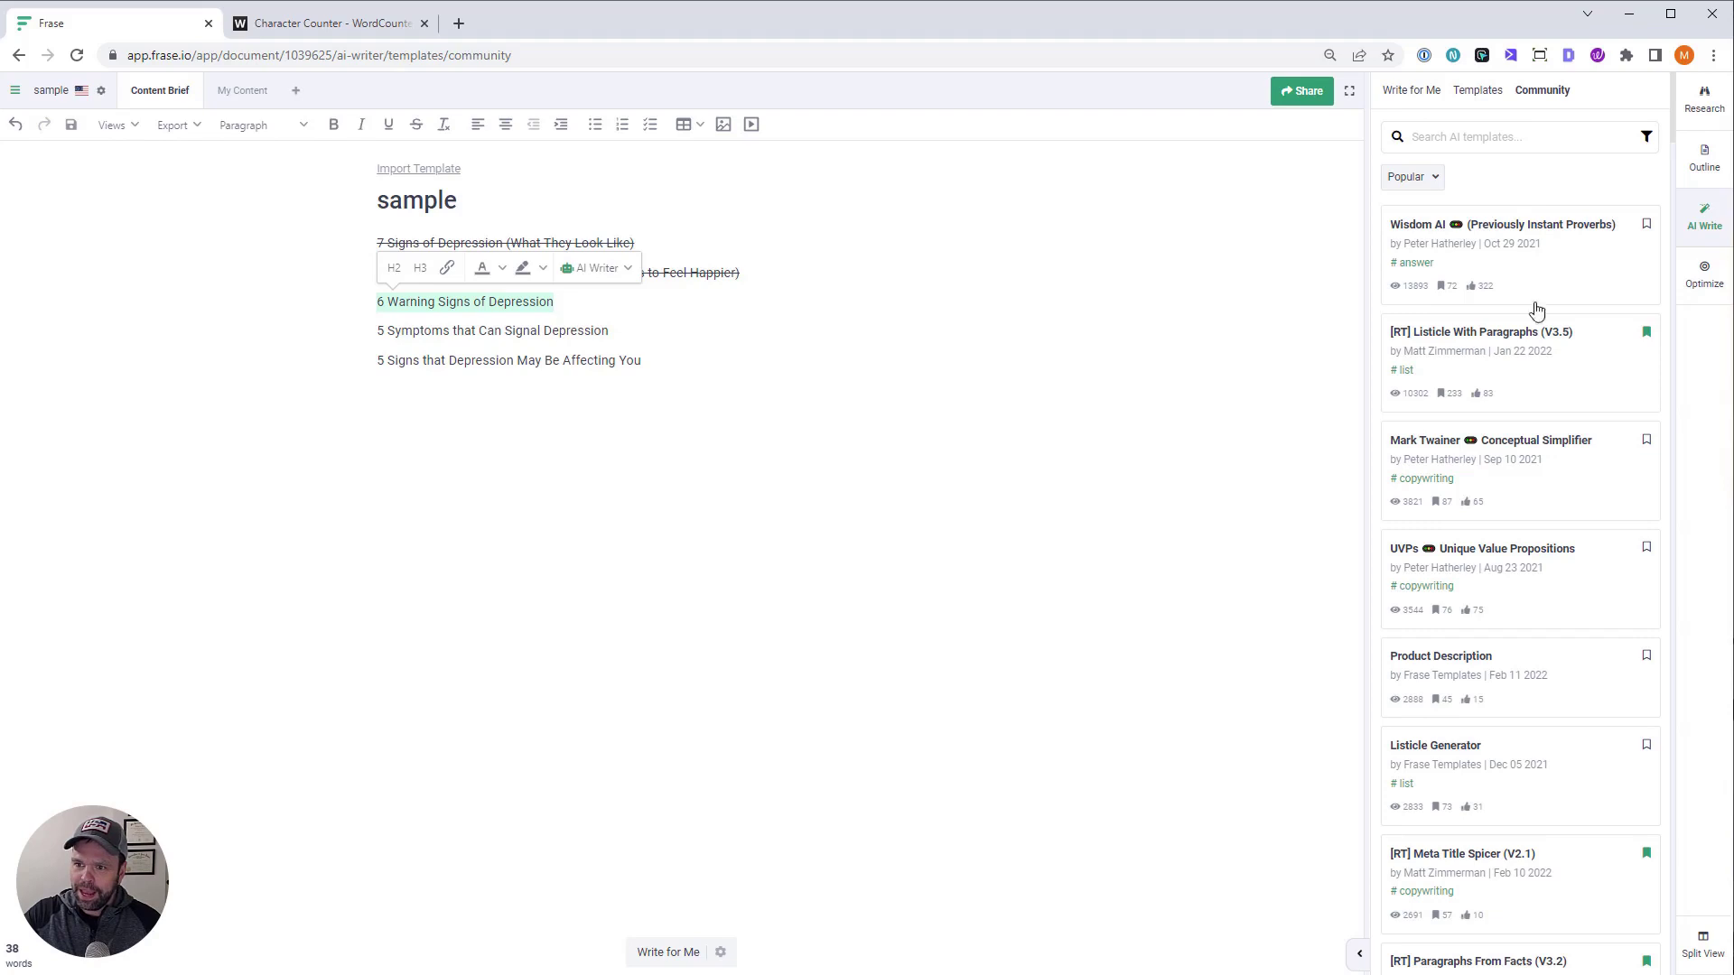
click(1537, 342)
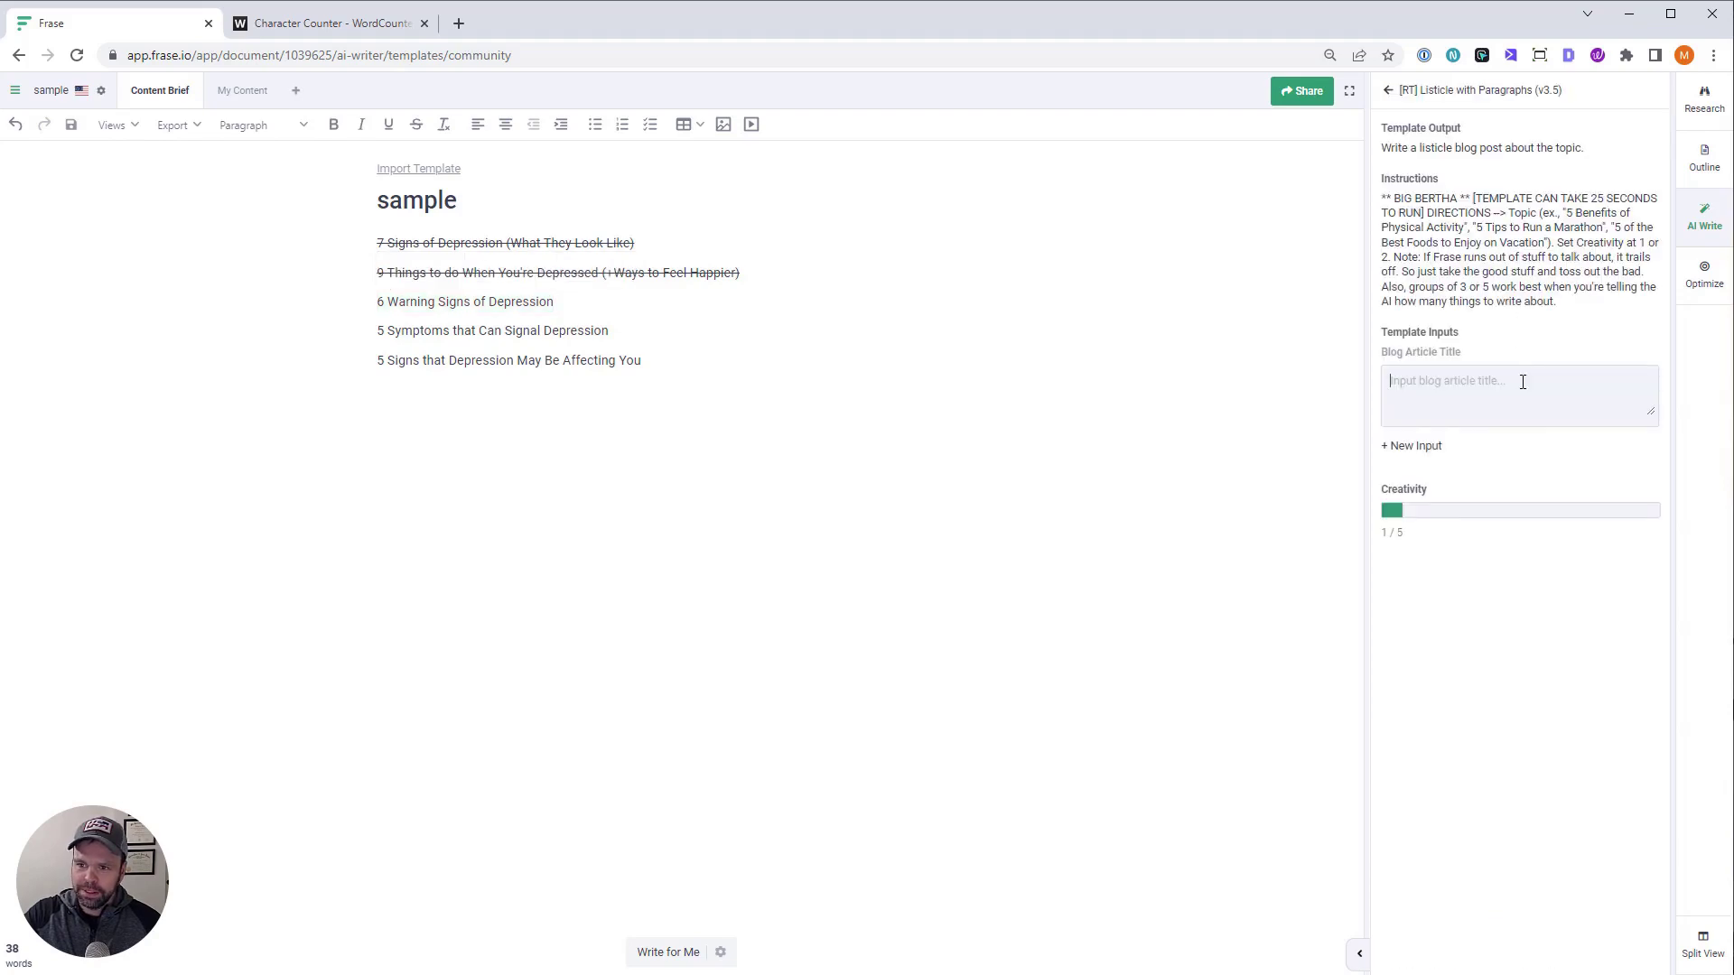
Run the listicle template with the title '6 Warning Signs of Depression', undoing a stray paste in Notepad++
key(ctrl+v)
click(1553, 587)
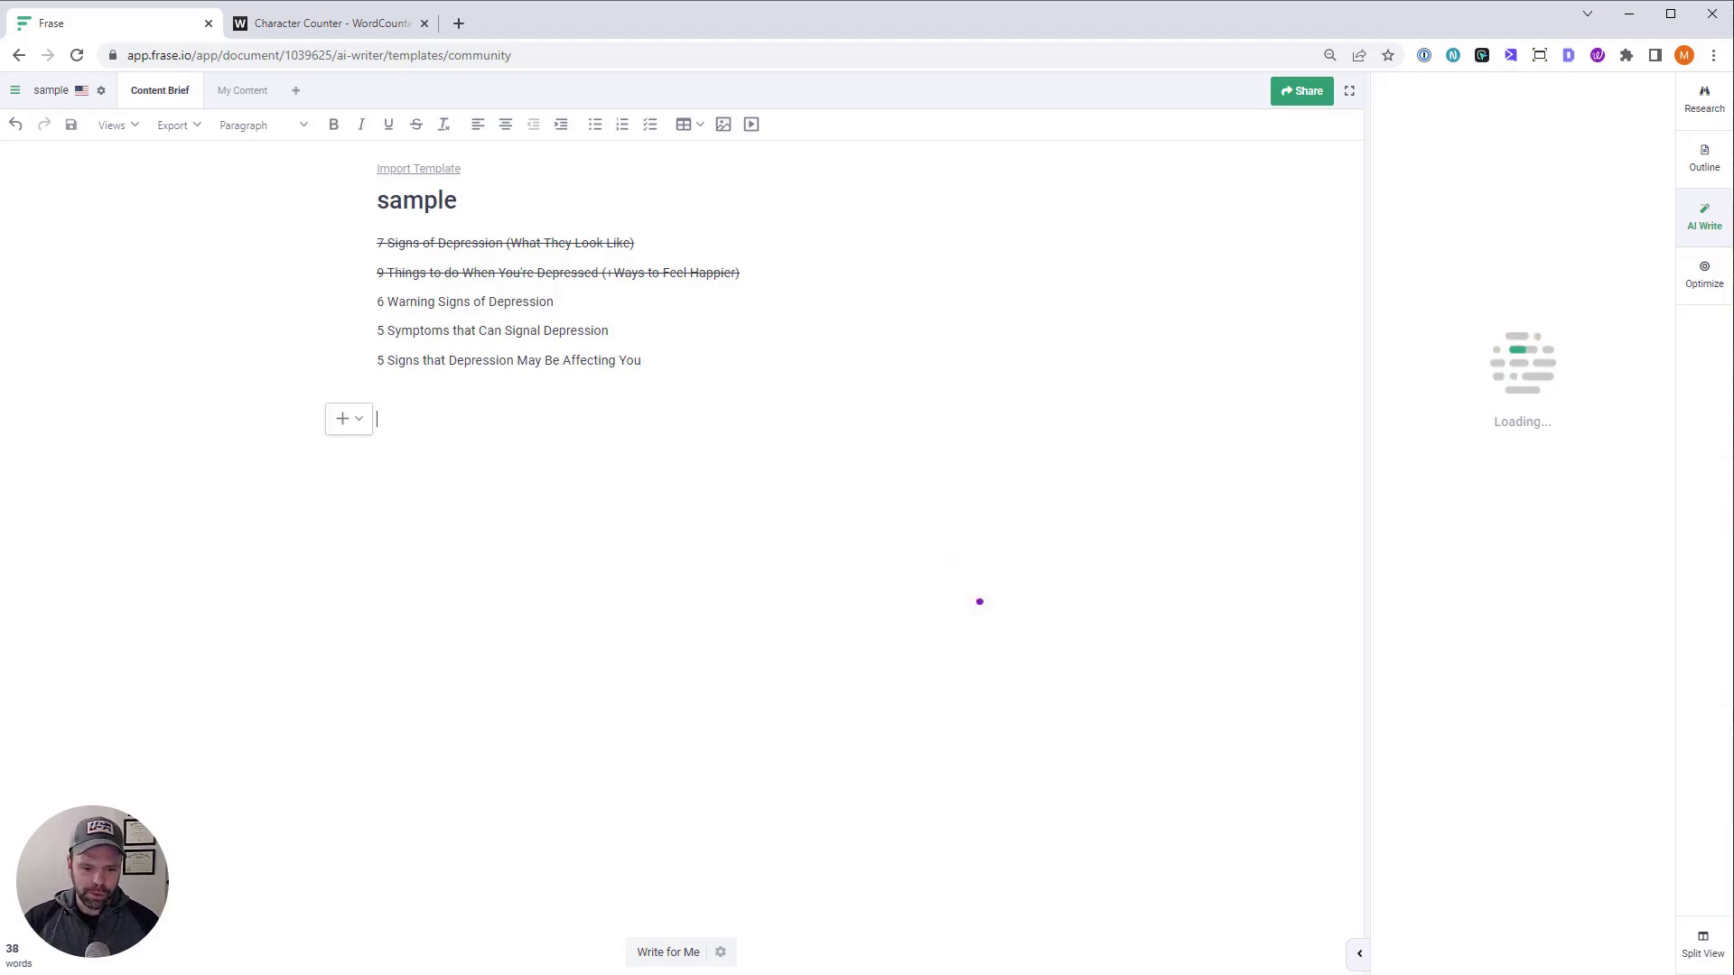
key(alt+Tab)
key(ctrl+z)
key(alt+Tab)
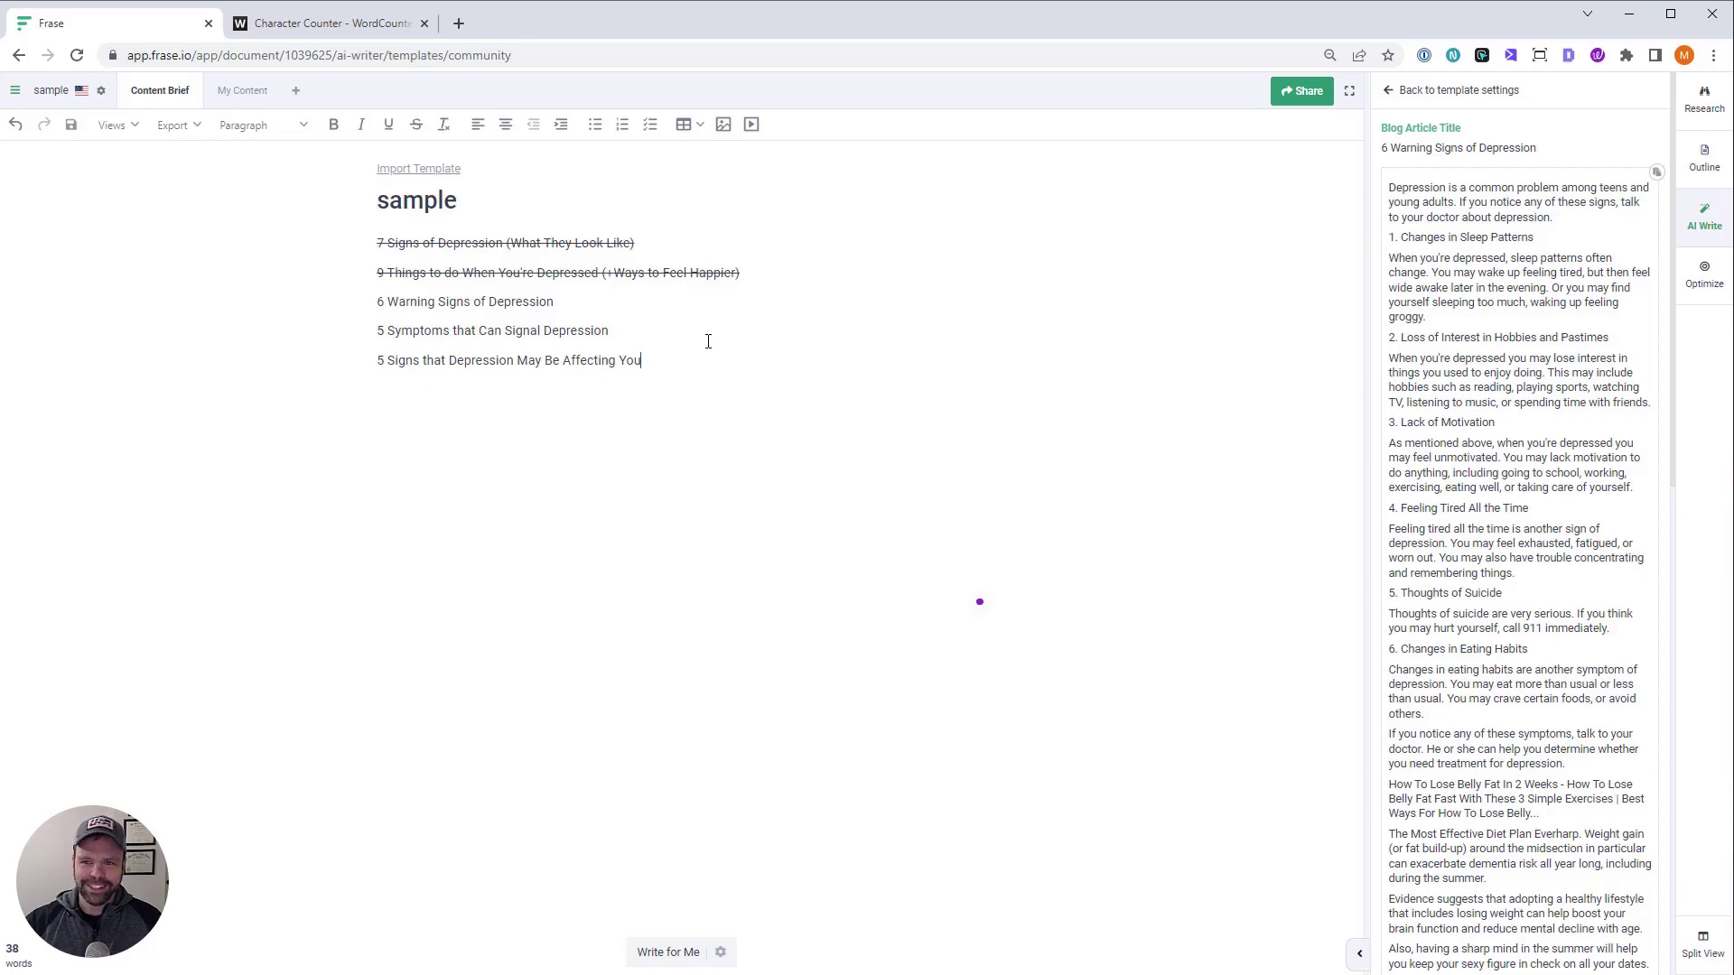
Add a blank line below the headings and load more AI Write results for '6 Warning Signs of Depression'
key(Return)
key(Return)
scroll(1568, 457, down, 7)
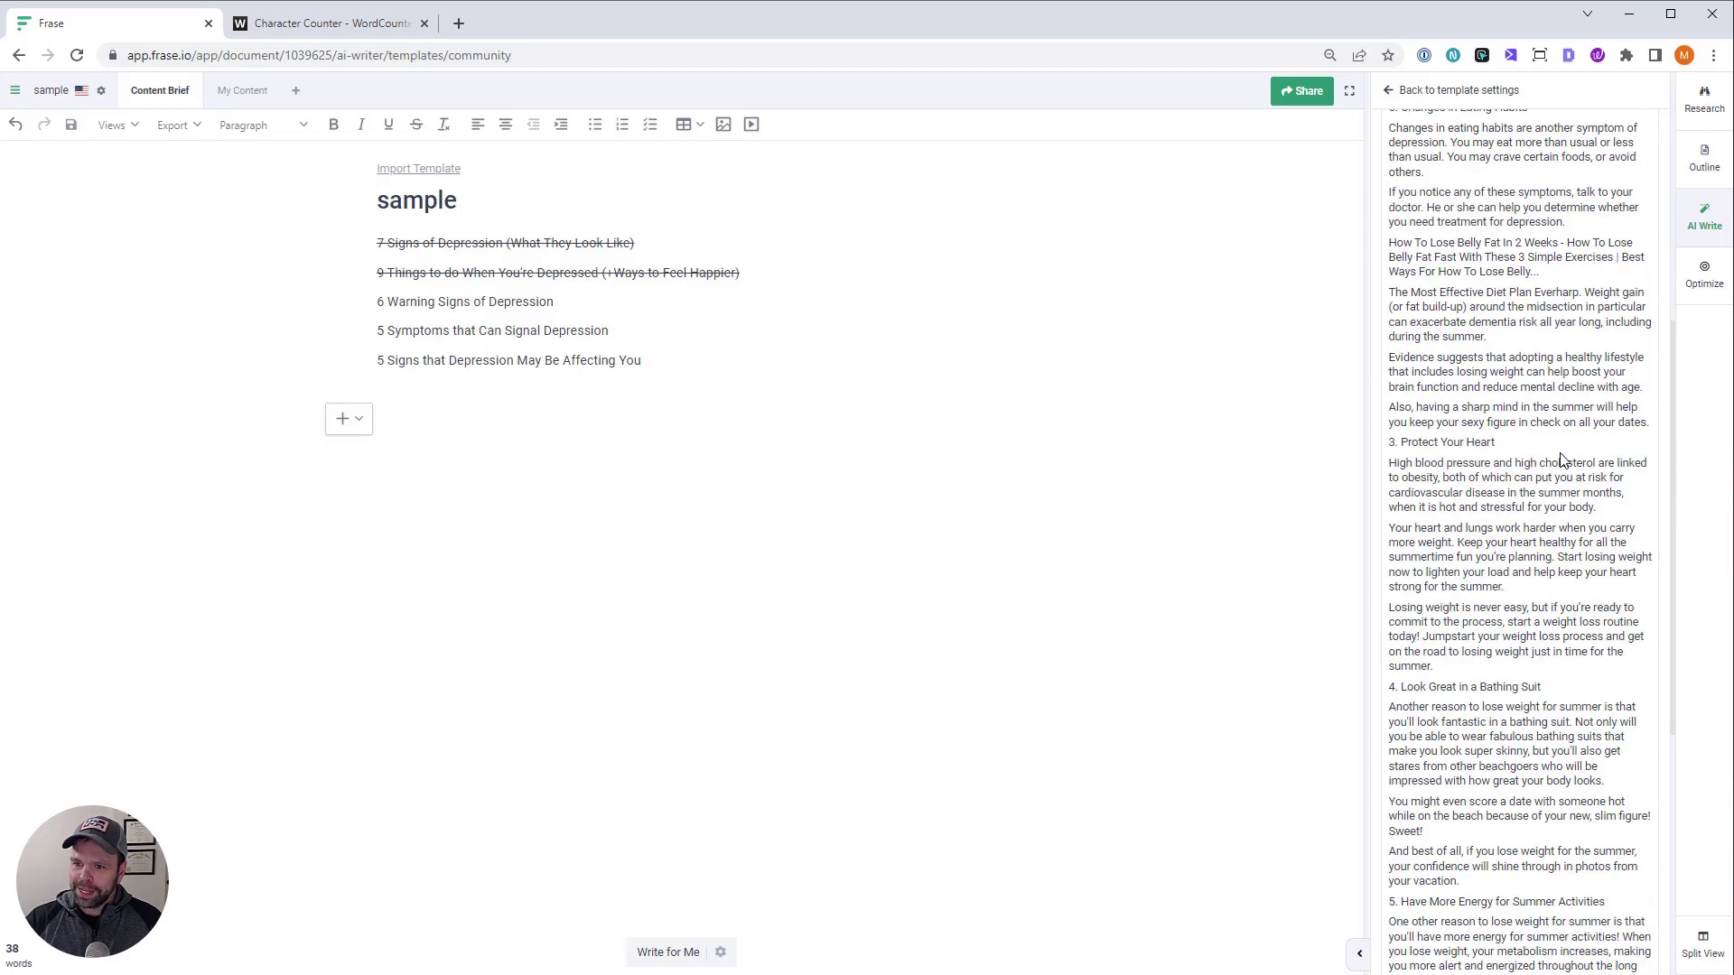
scroll(1587, 497, up, 7)
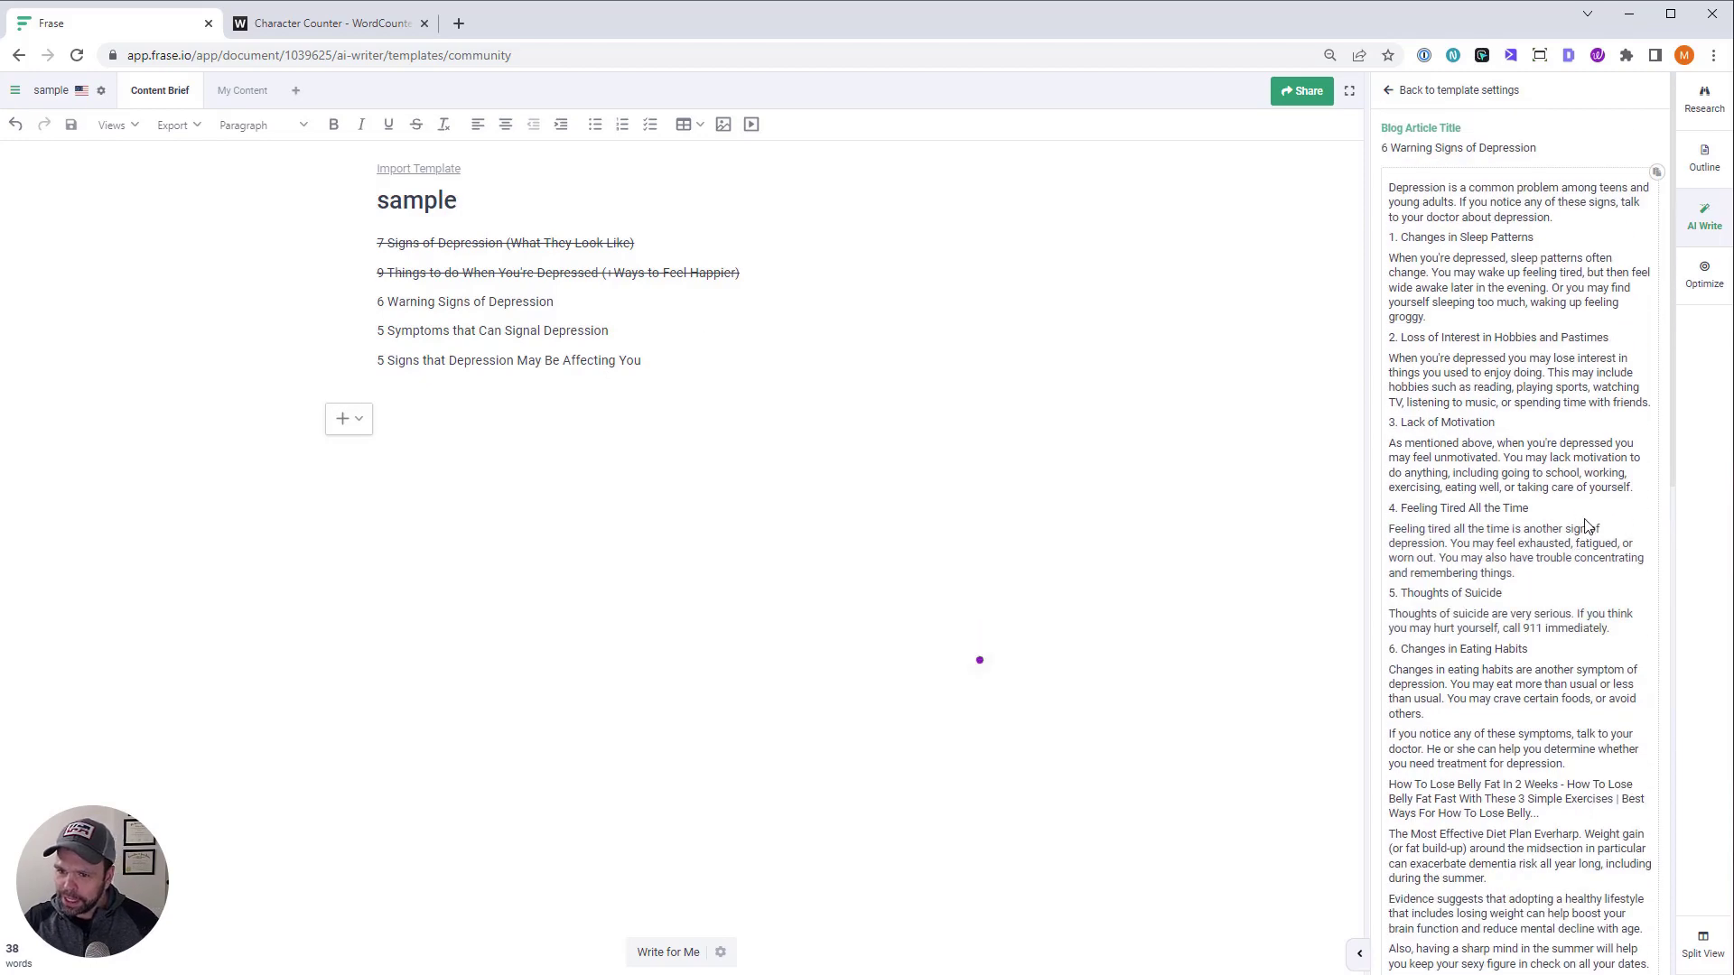
scroll(1561, 623, down, 15)
scroll(1559, 621, up, 5)
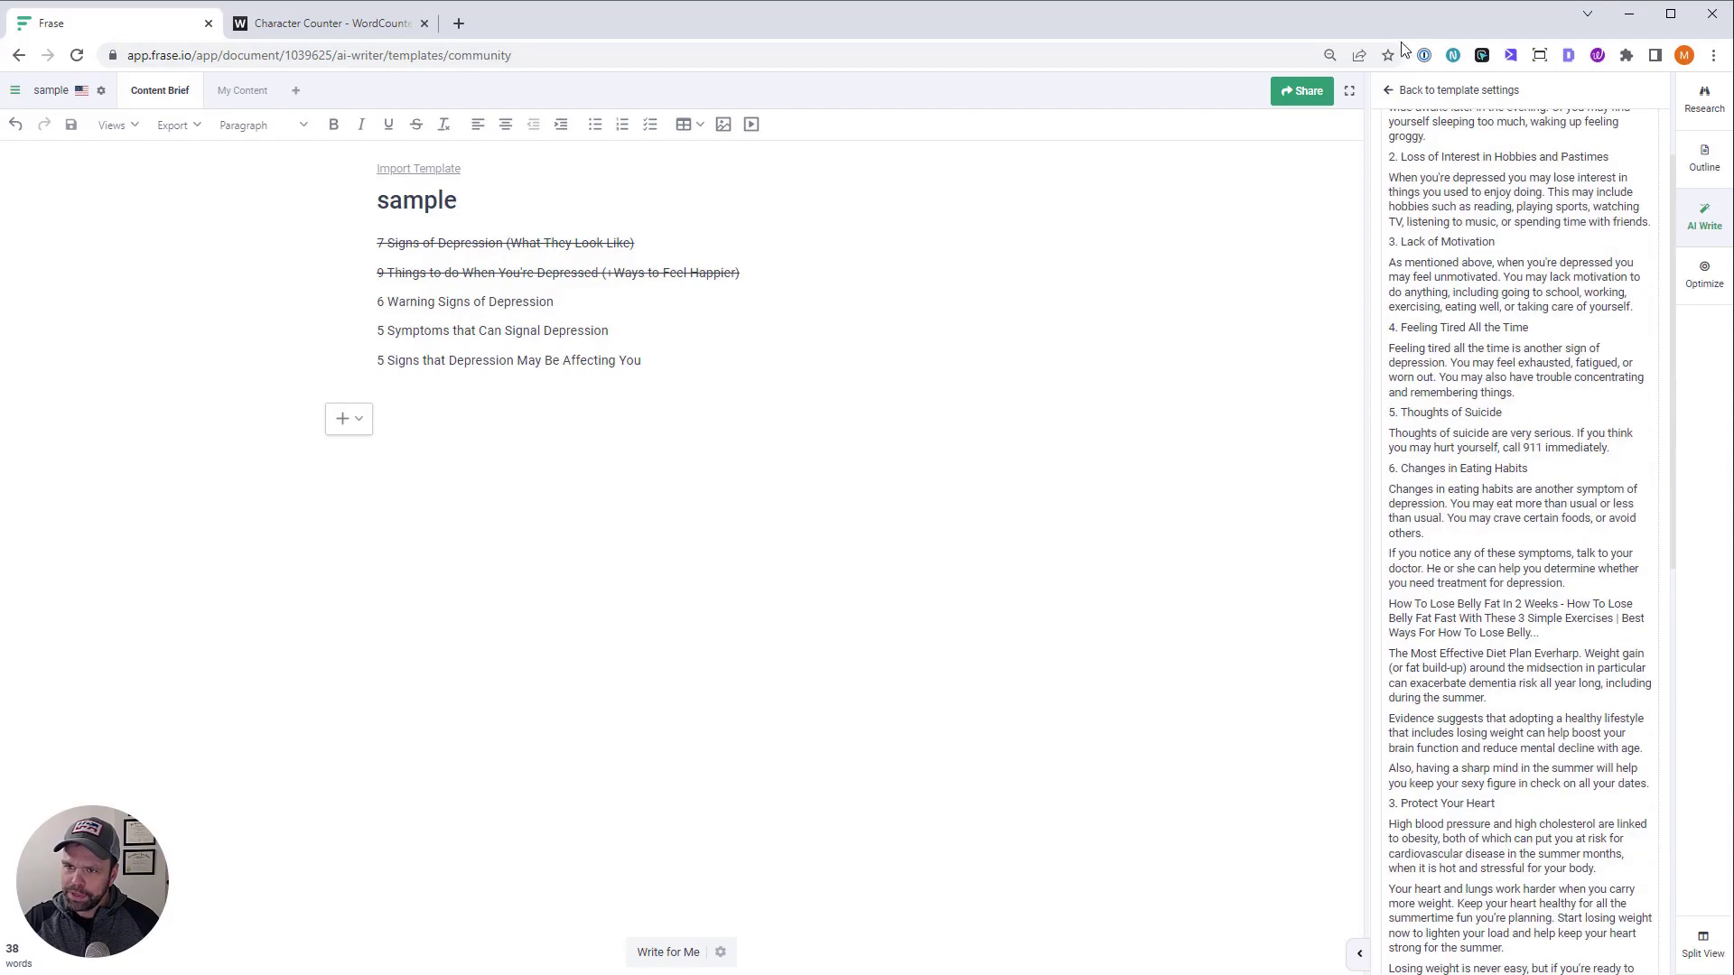
scroll(1526, 632, down, 8)
click(1415, 695)
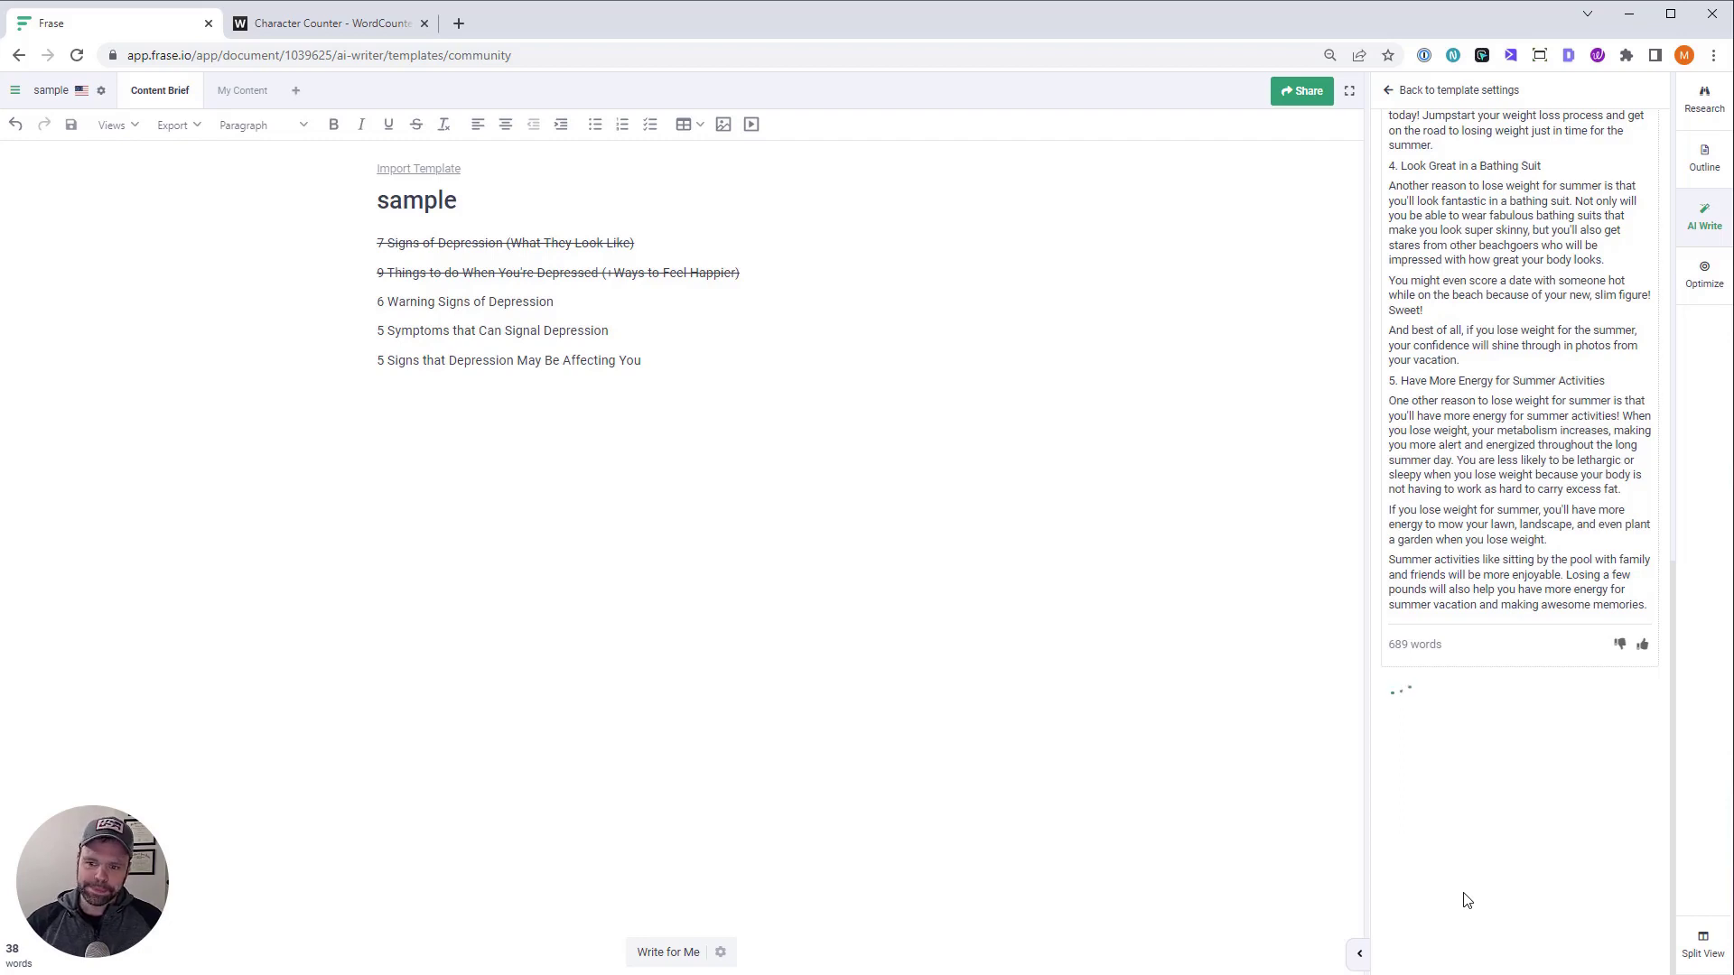
click(669, 400)
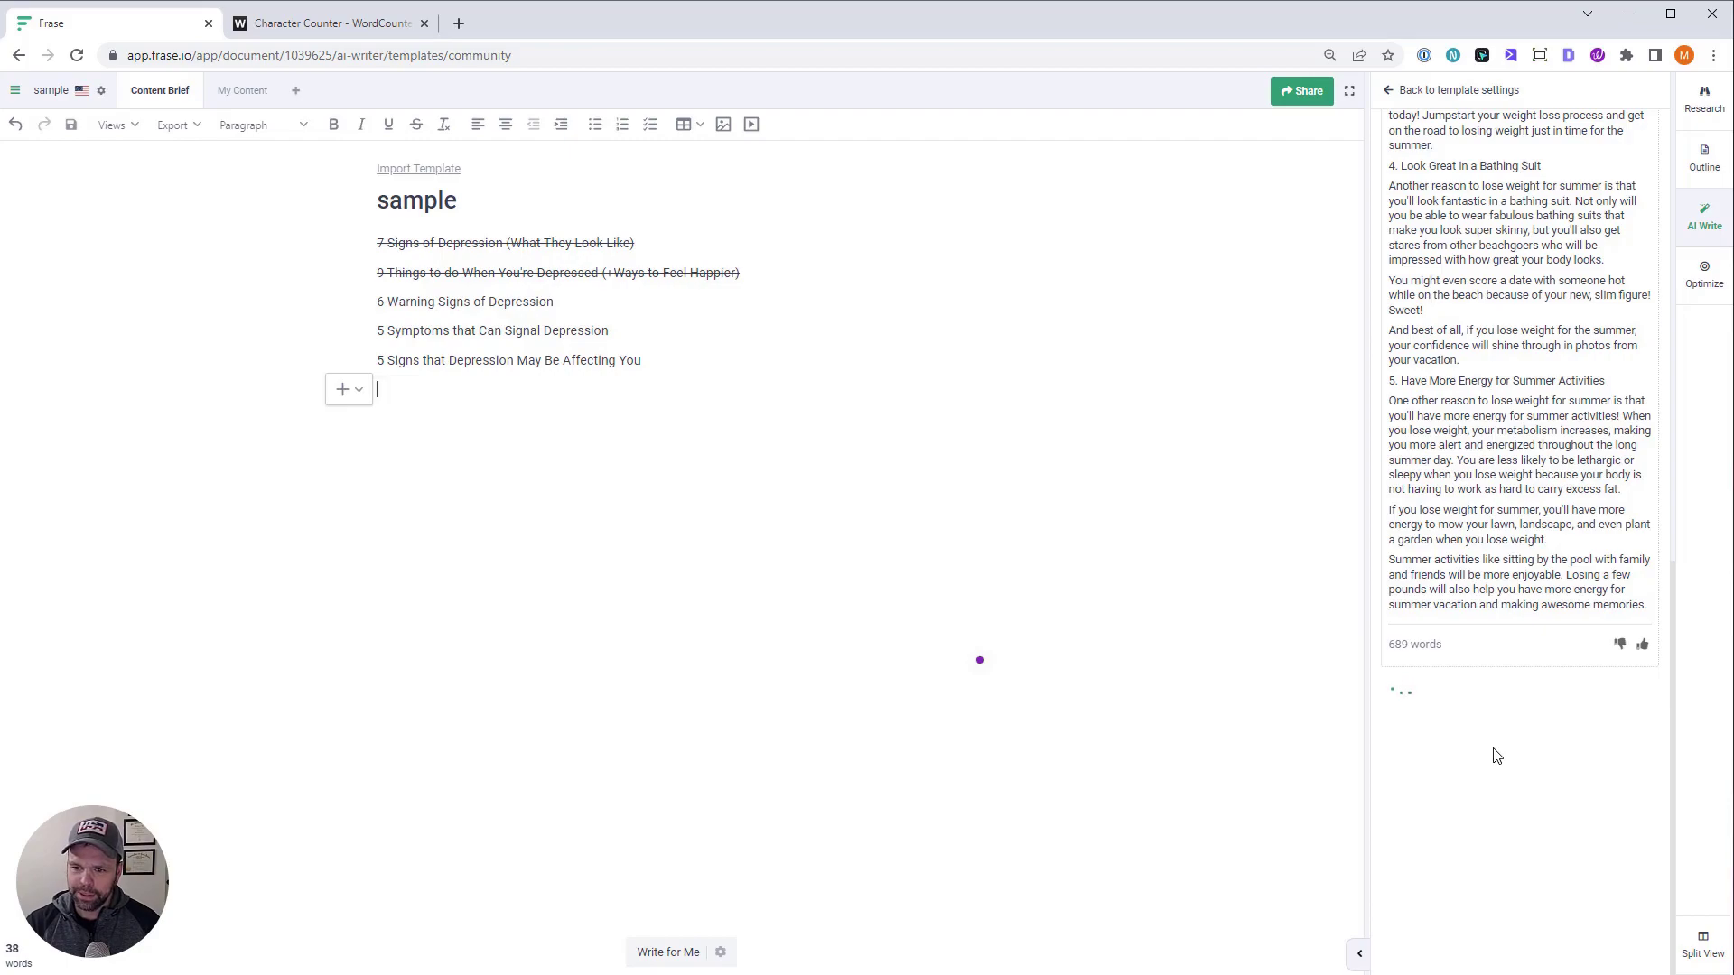
scroll(1495, 754, down, 15)
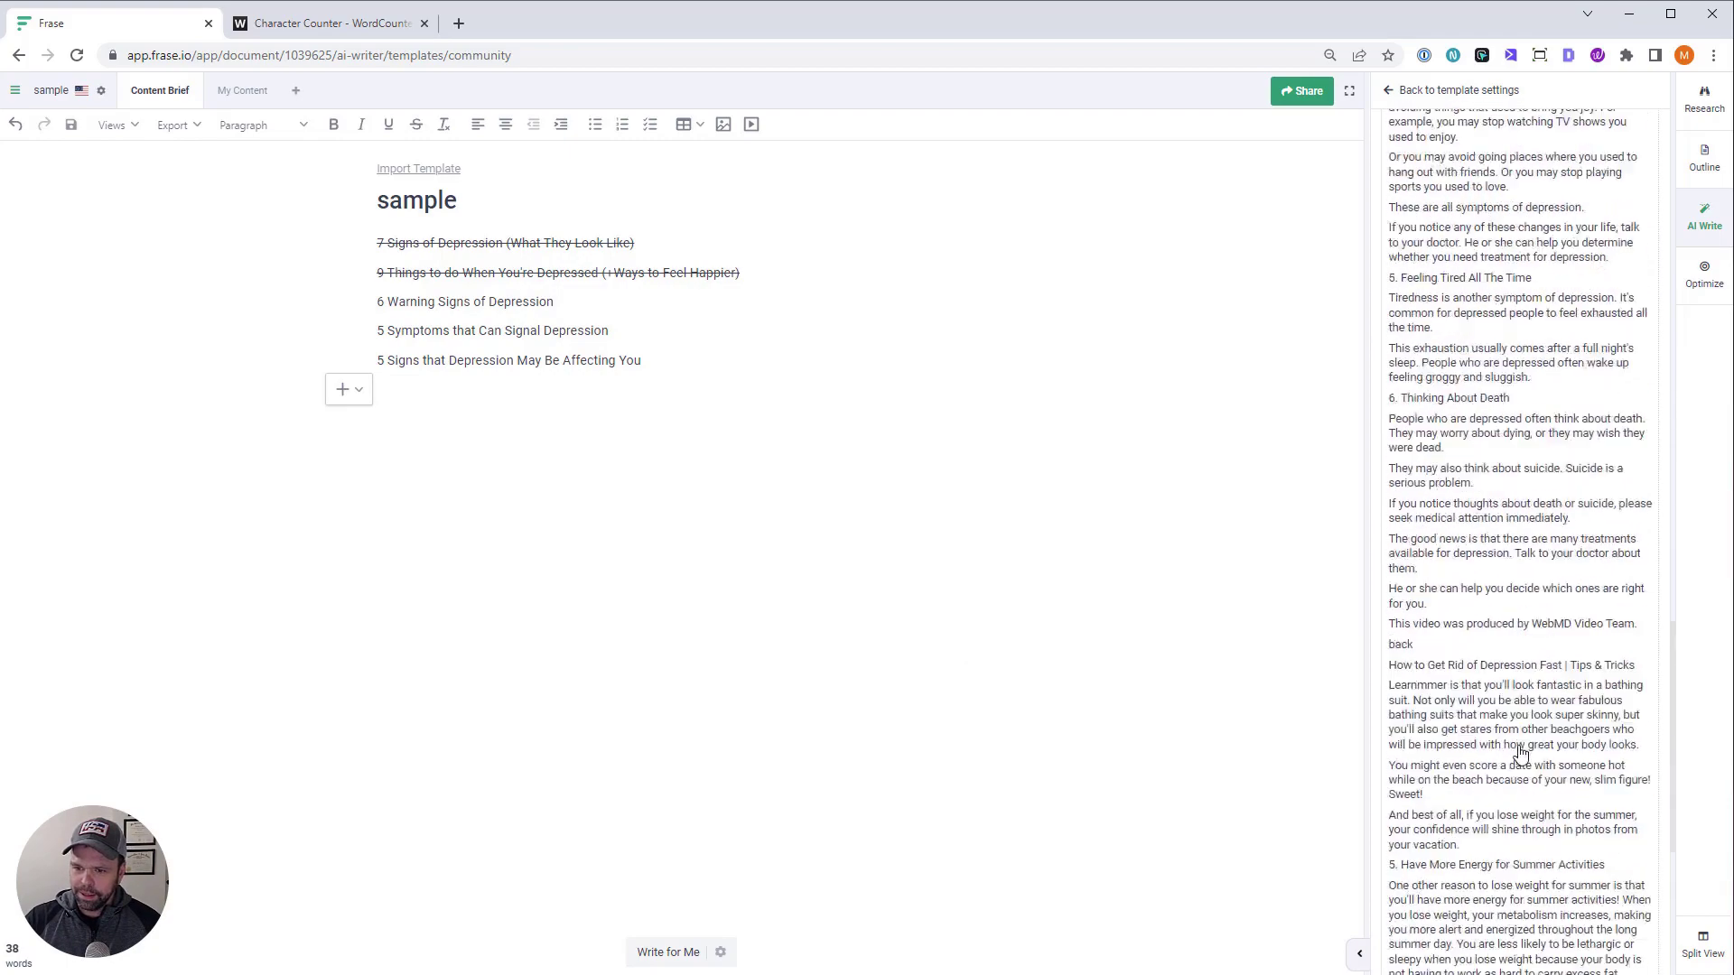
scroll(1553, 727, up, 15)
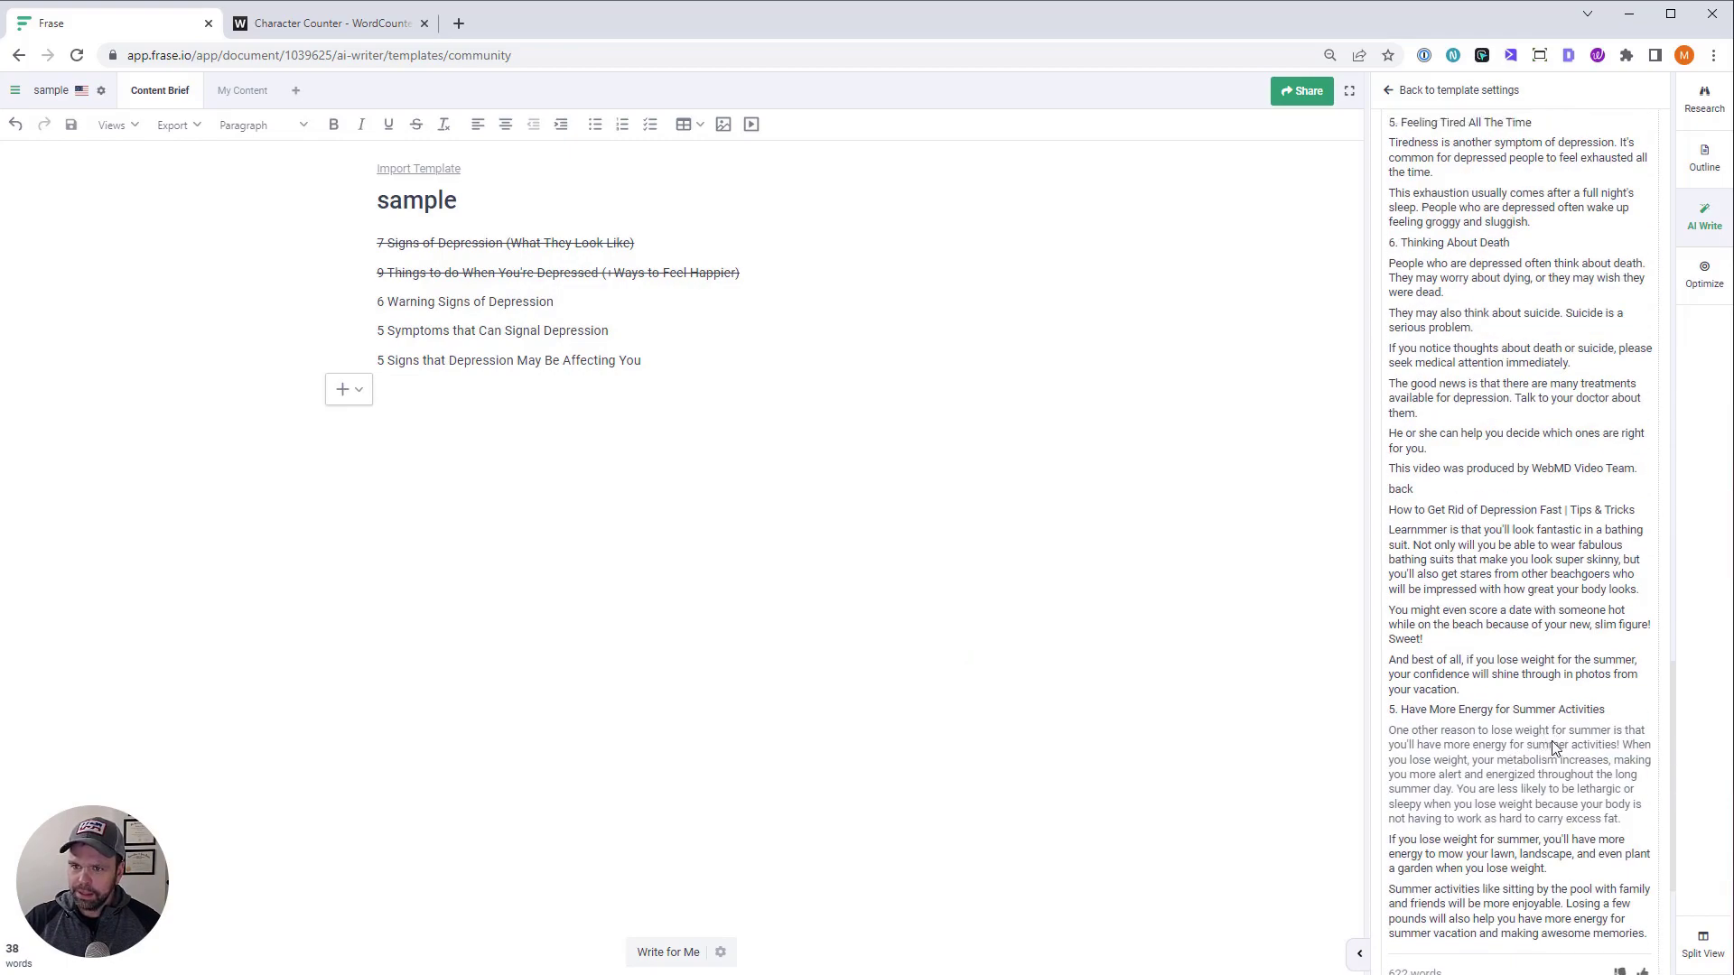
click(1656, 171)
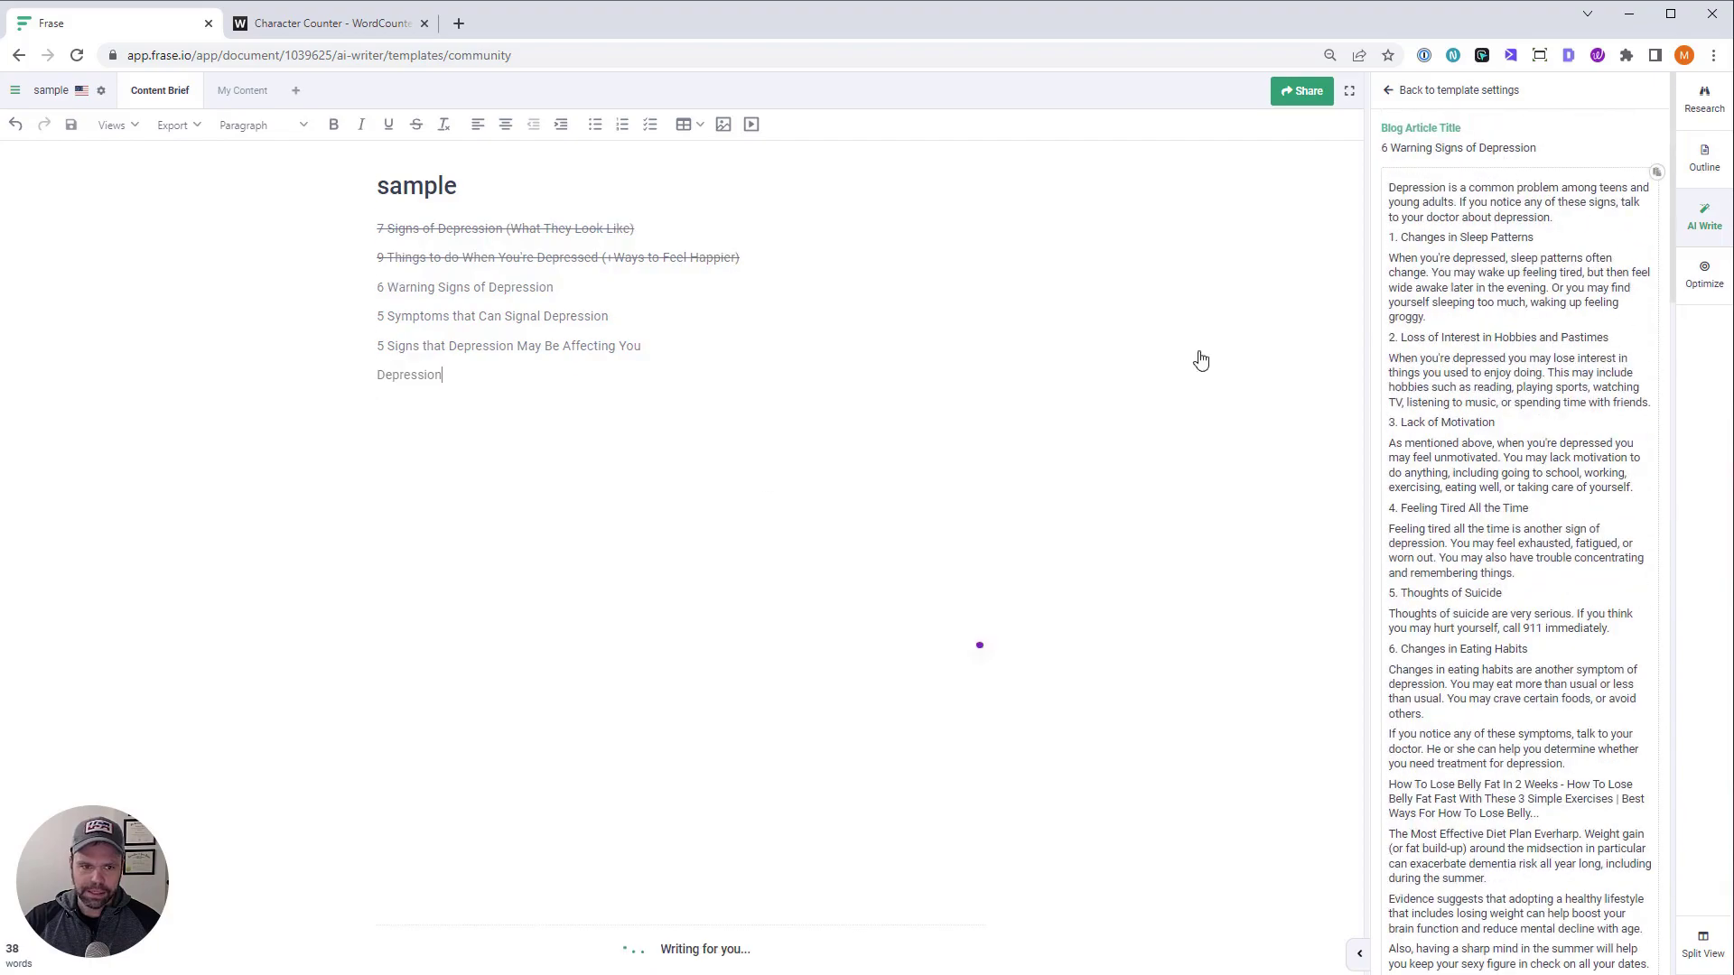
scroll(1499, 722, down, 10)
scroll(1518, 795, up, 10)
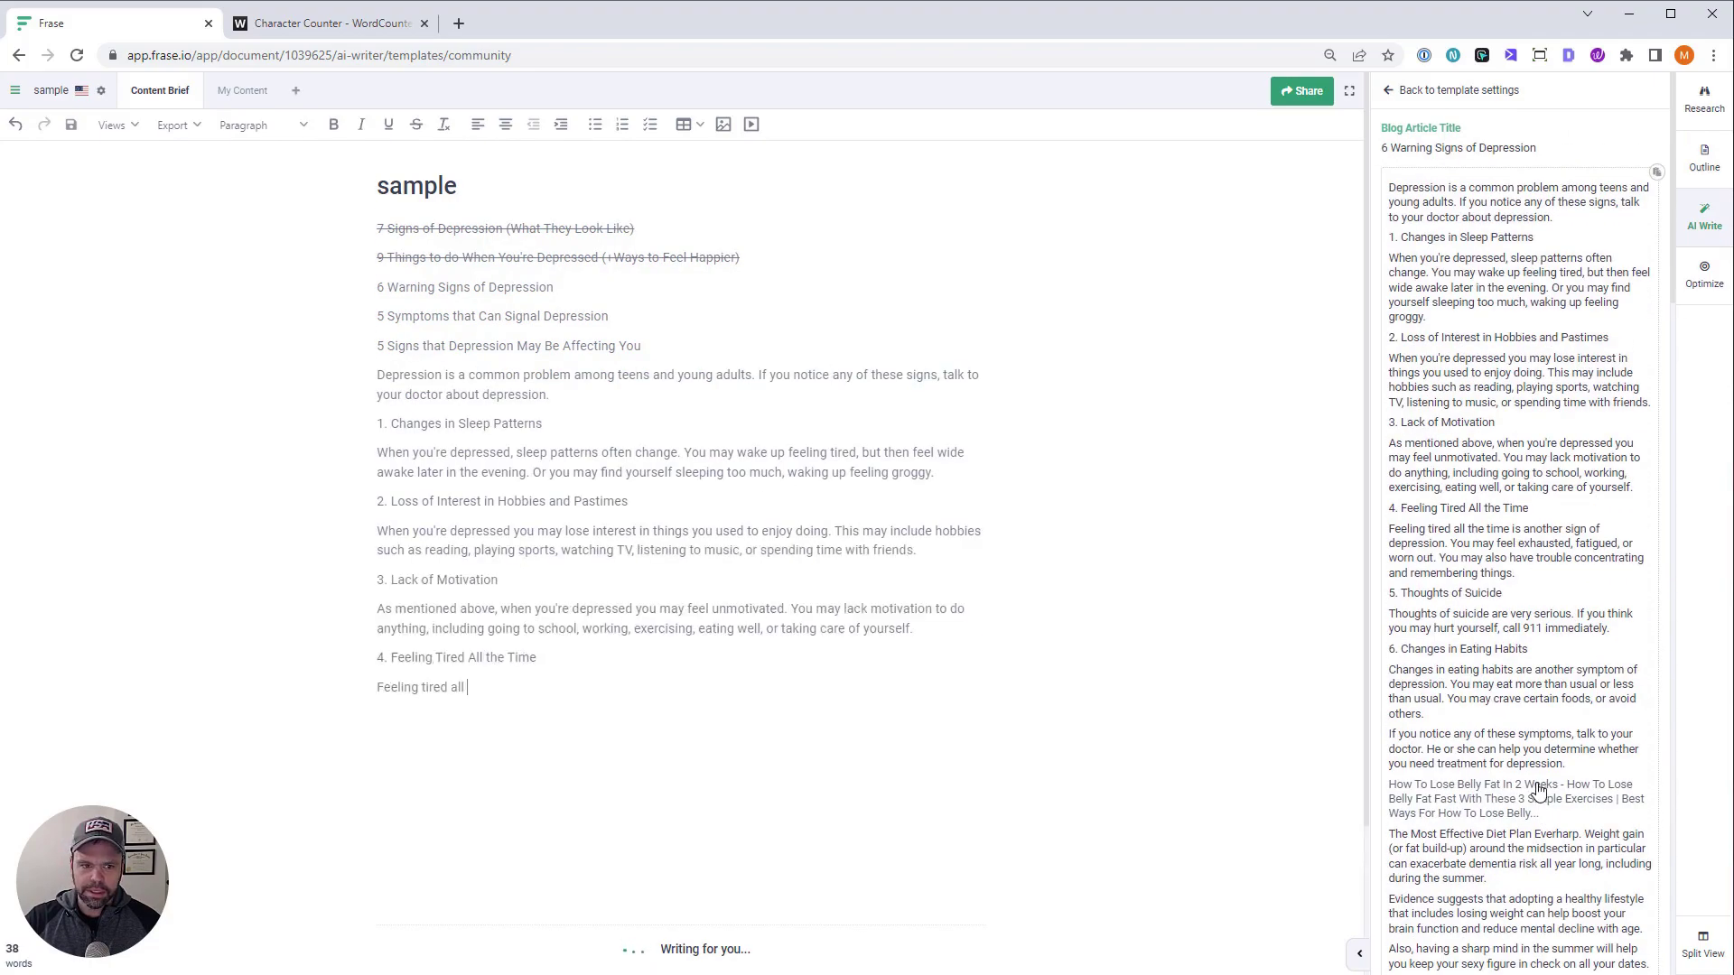
scroll(1538, 789, down, 10)
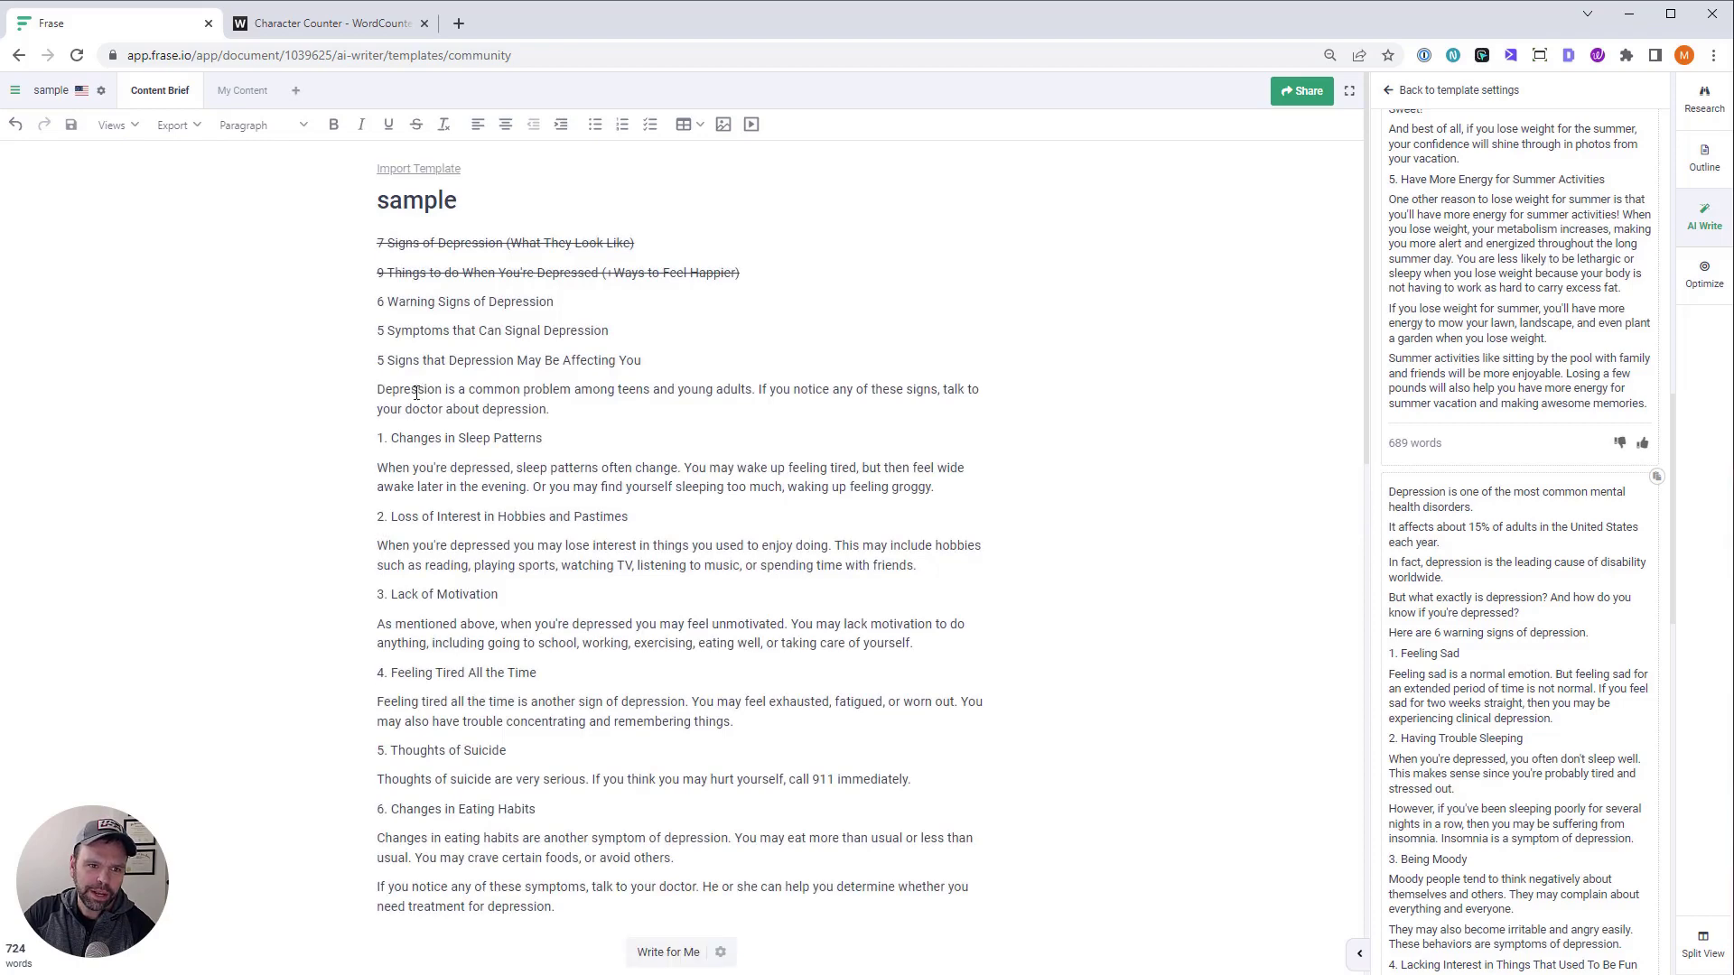
double_click(416, 392)
scroll(798, 801, down, 15)
shift+click(945, 622)
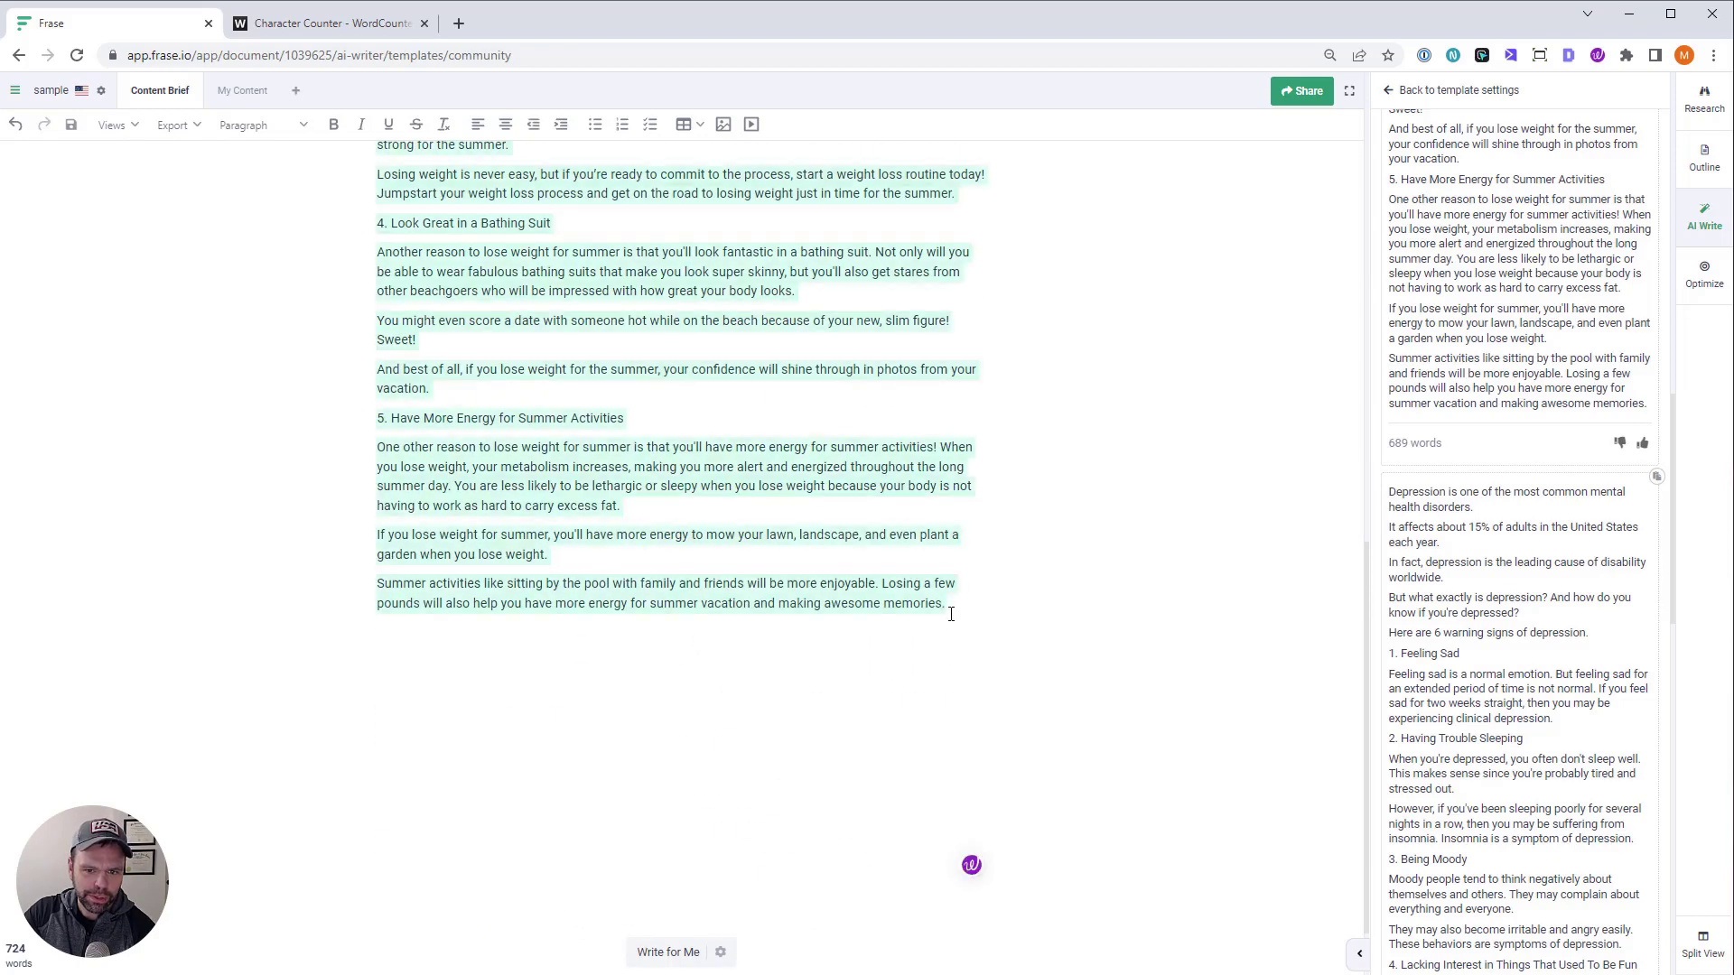
key(BackSpace)
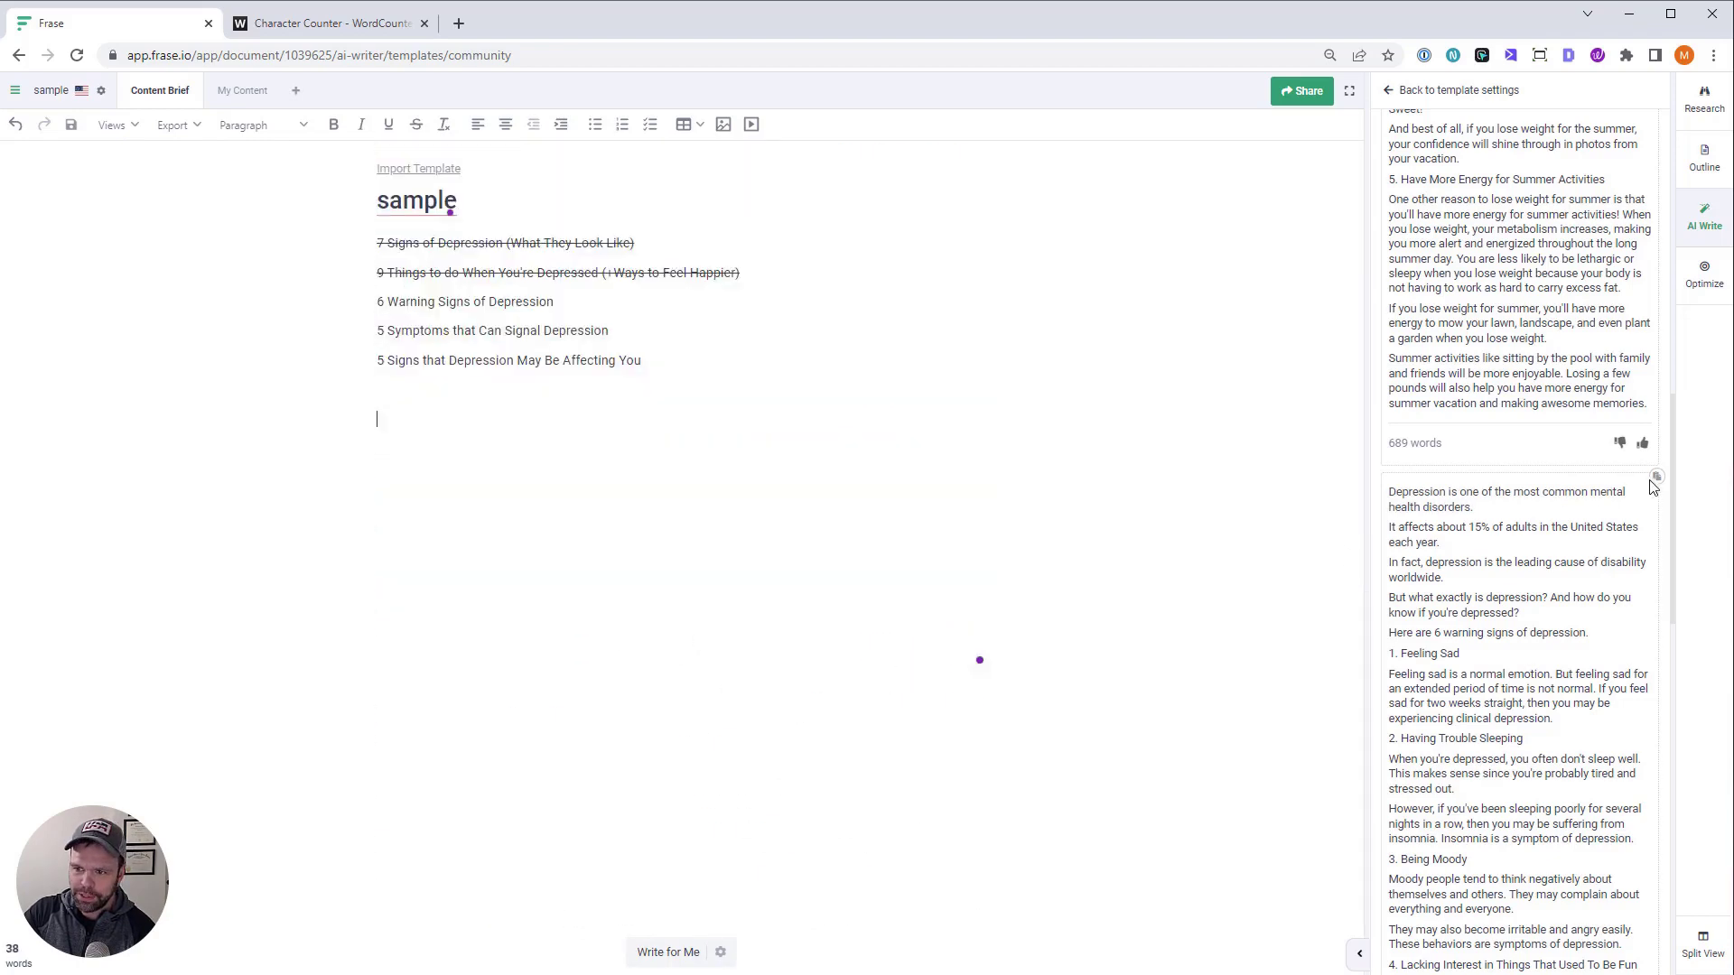
Insert the second AI article and cut its body from 'Depression' through the 'back' line
click(1658, 479)
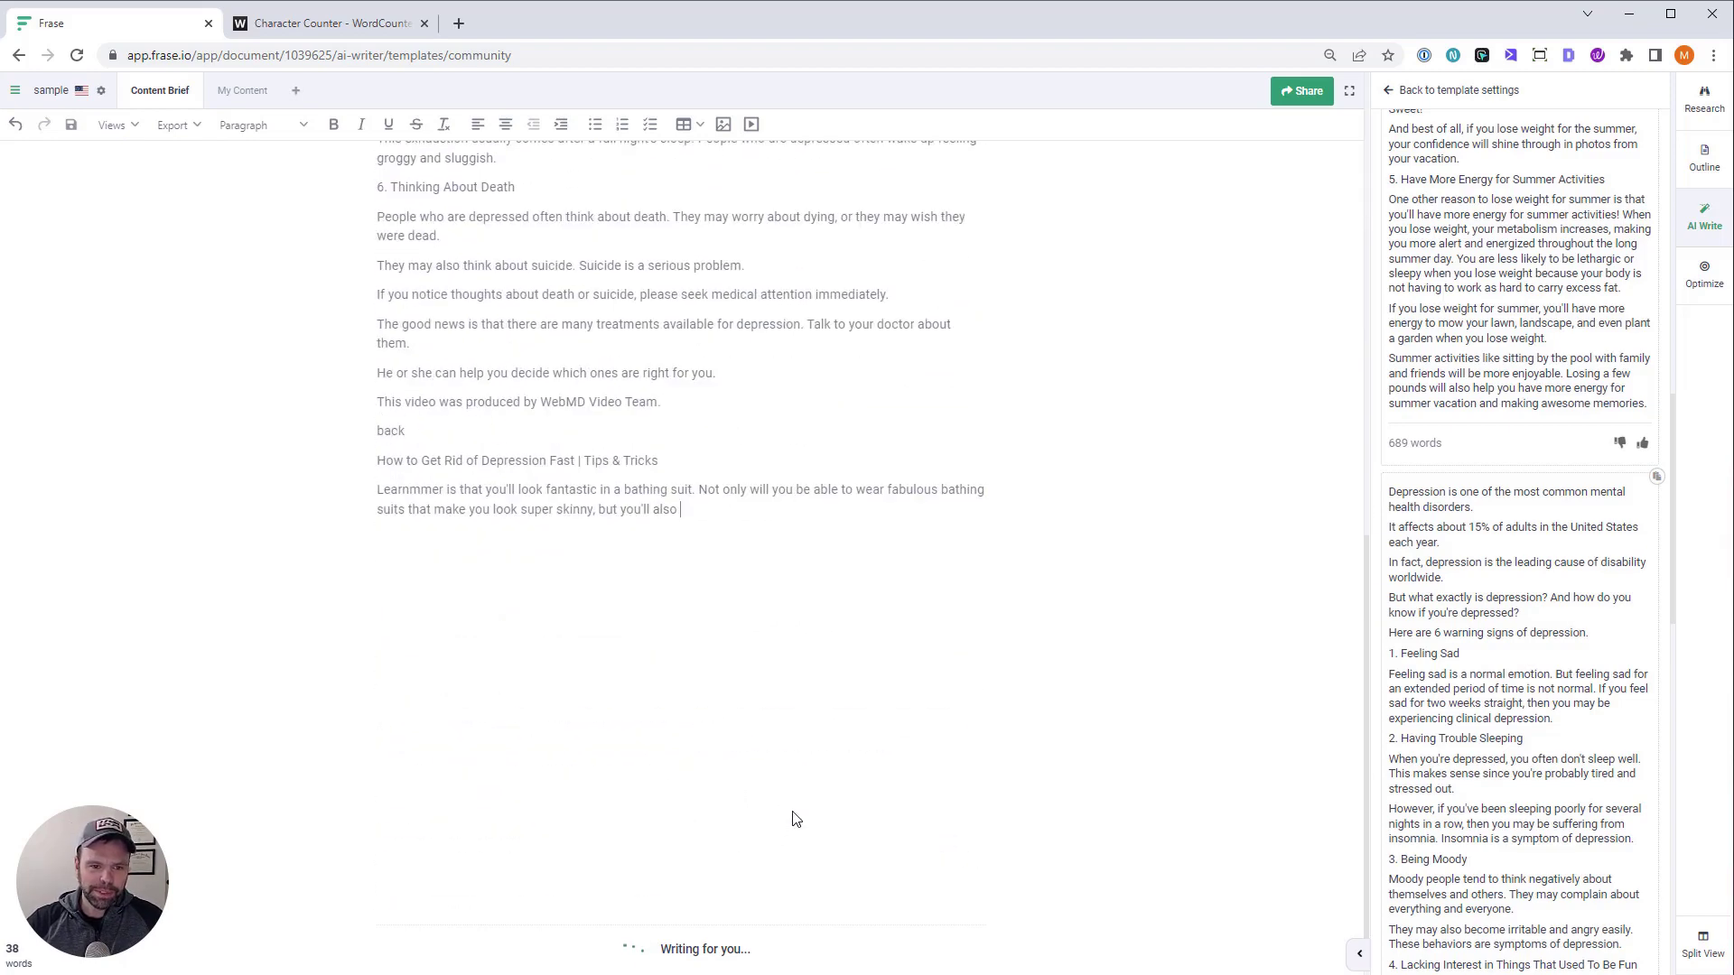
scroll(776, 820, up, 20)
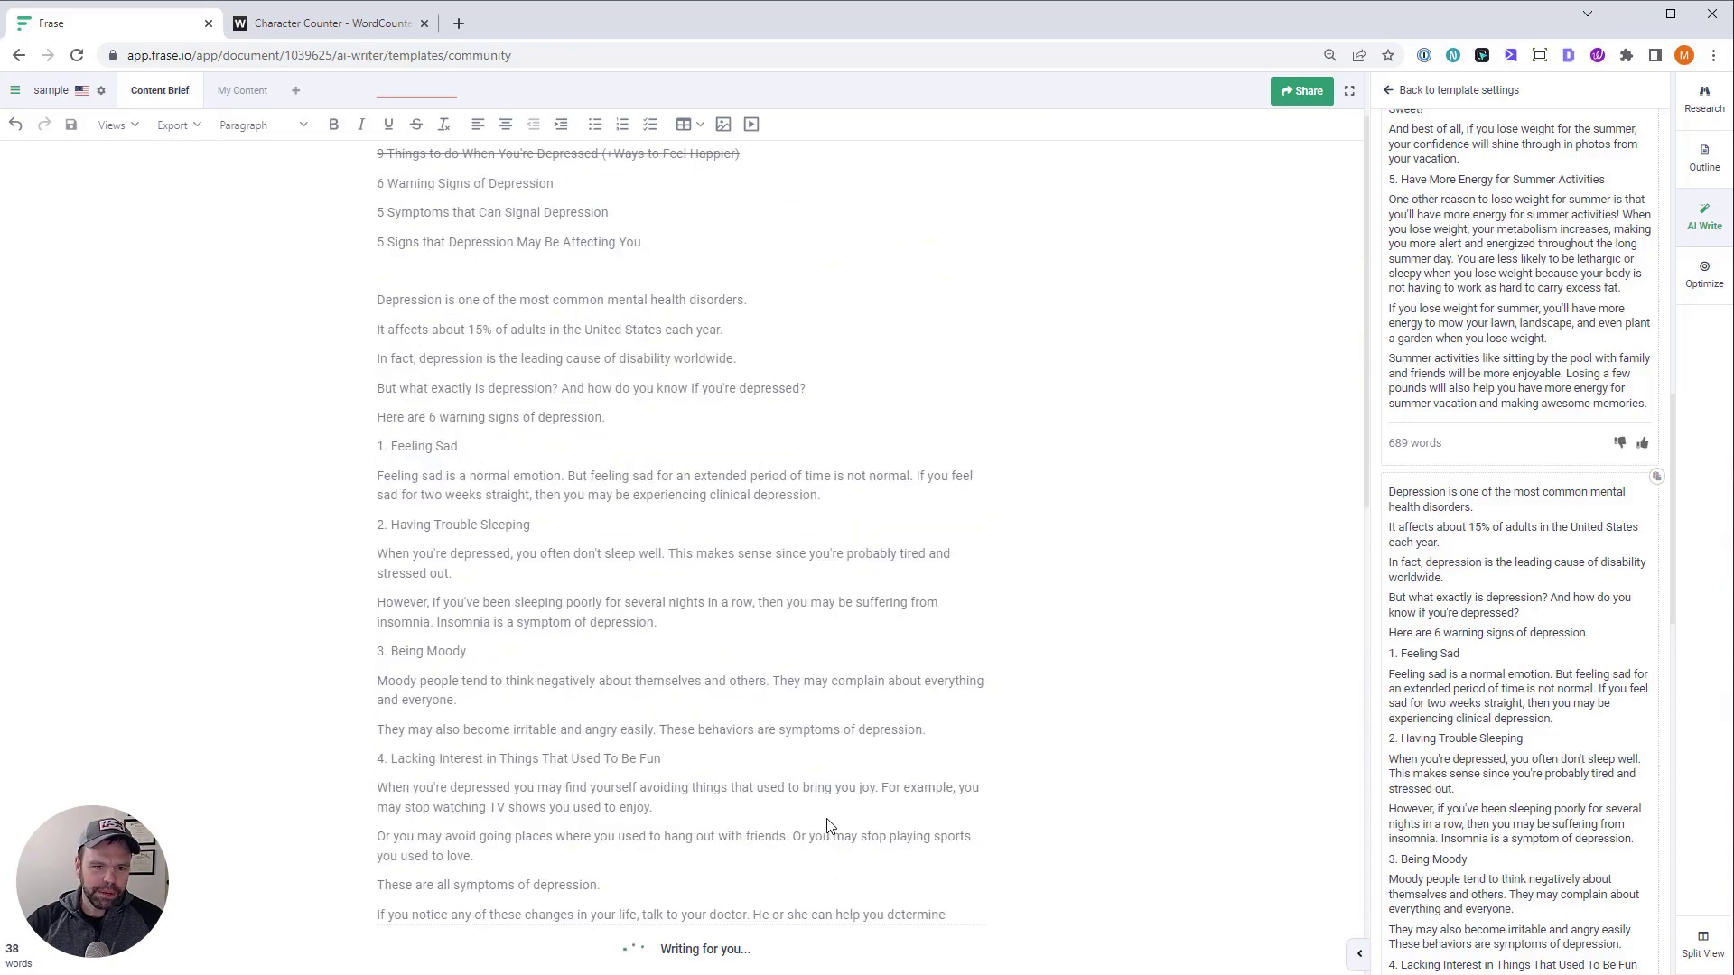
scroll(829, 824, up, 1)
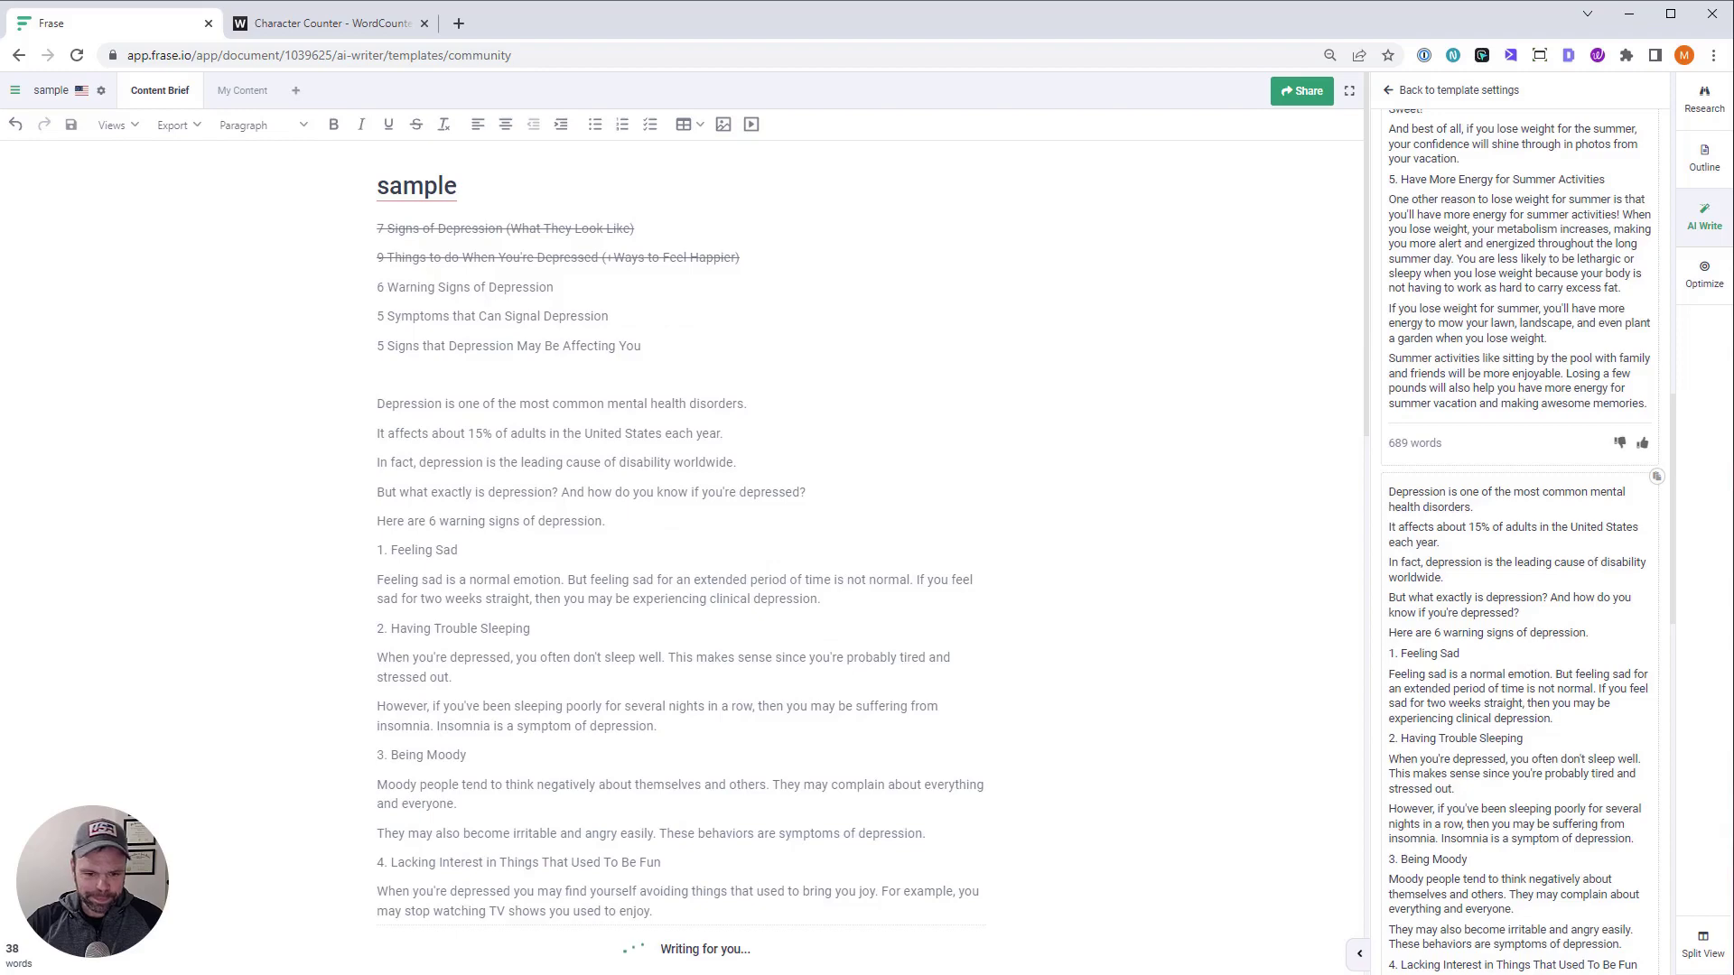
double_click(420, 417)
scroll(658, 811, down, 10)
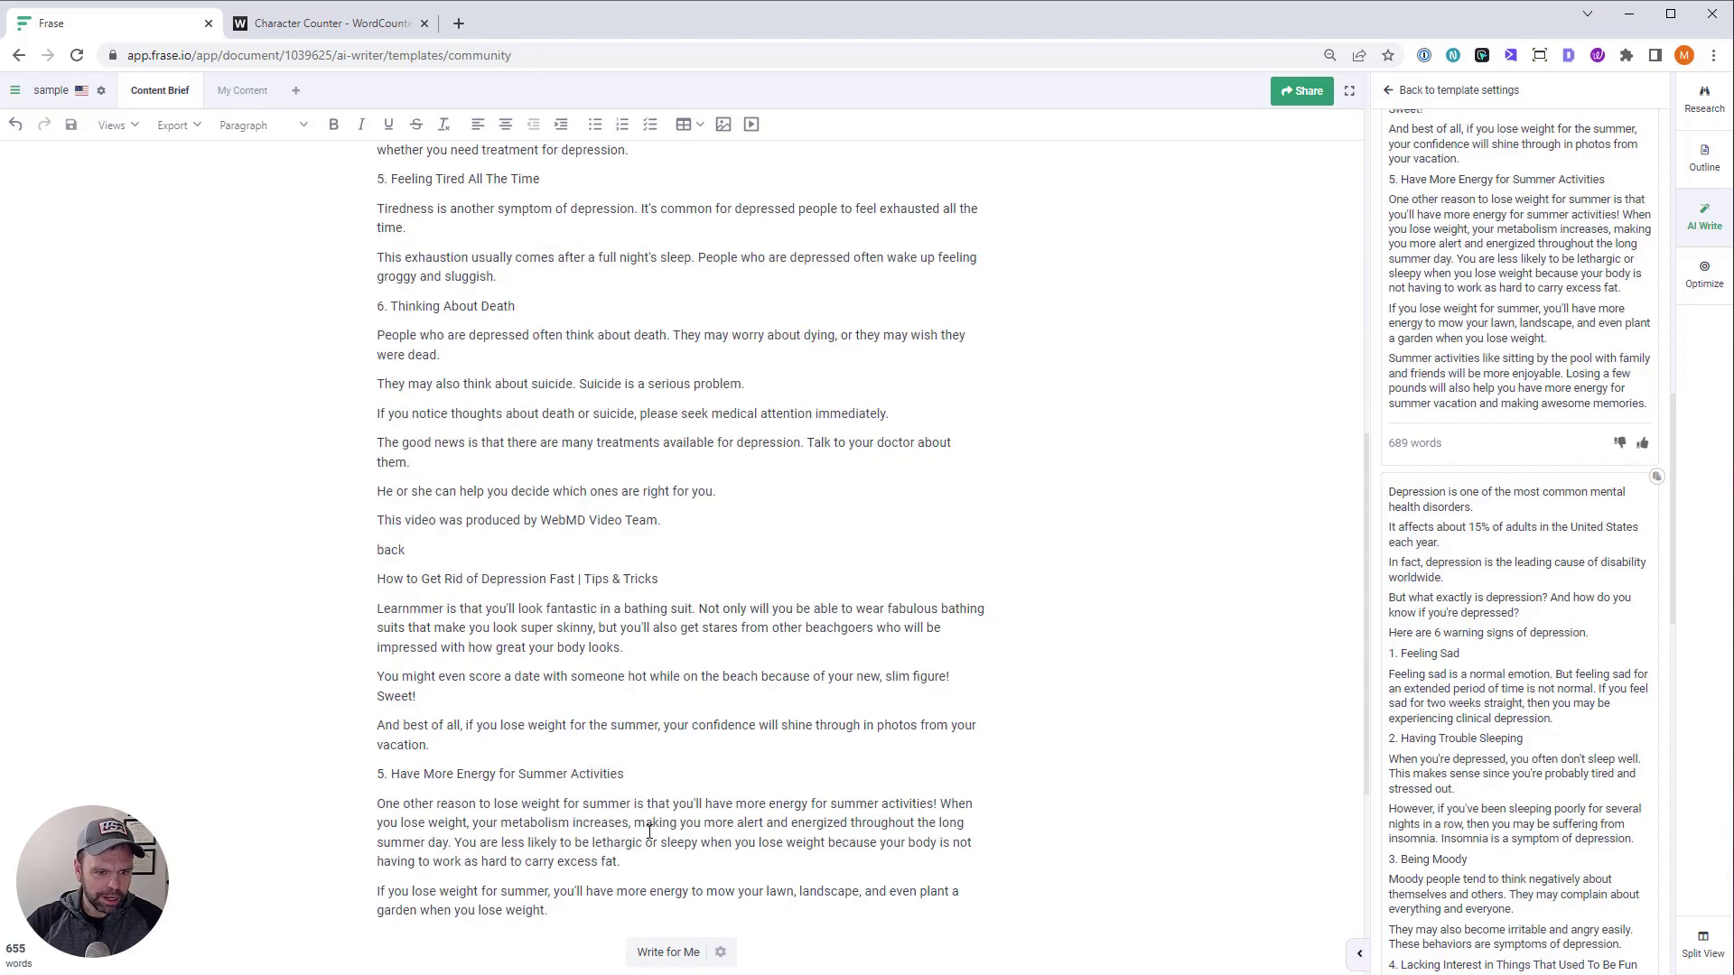
scroll(458, 555, up, 2)
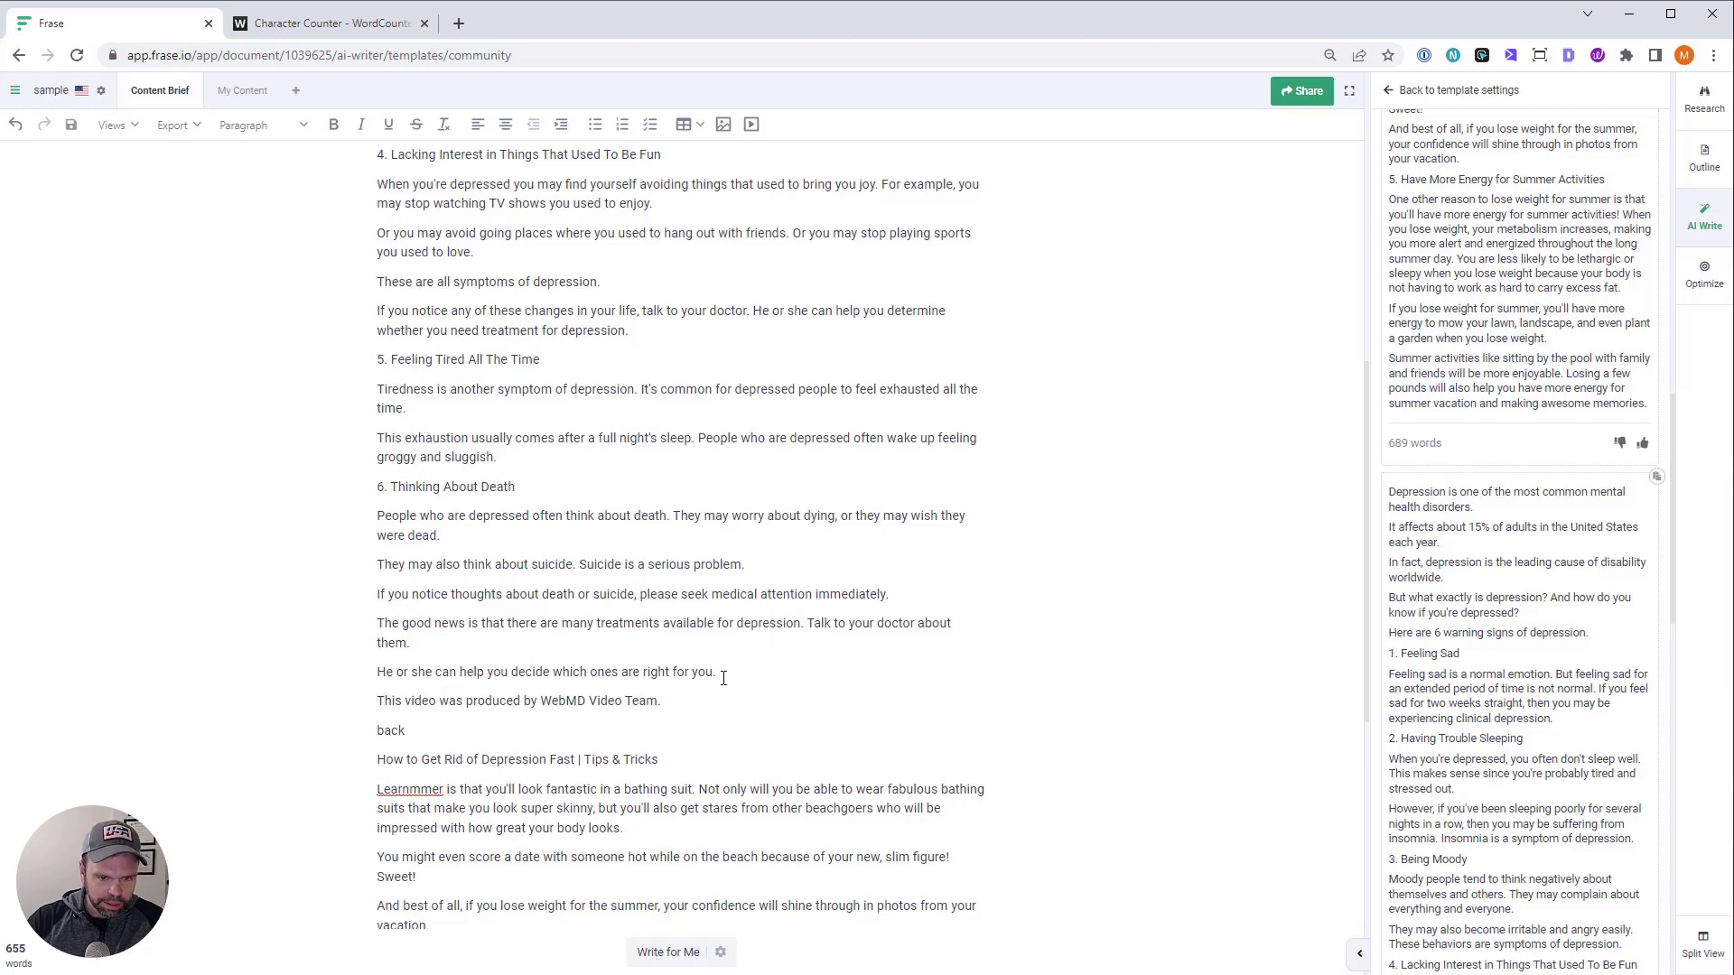
shift+click(817, 724)
key(BackSpace)
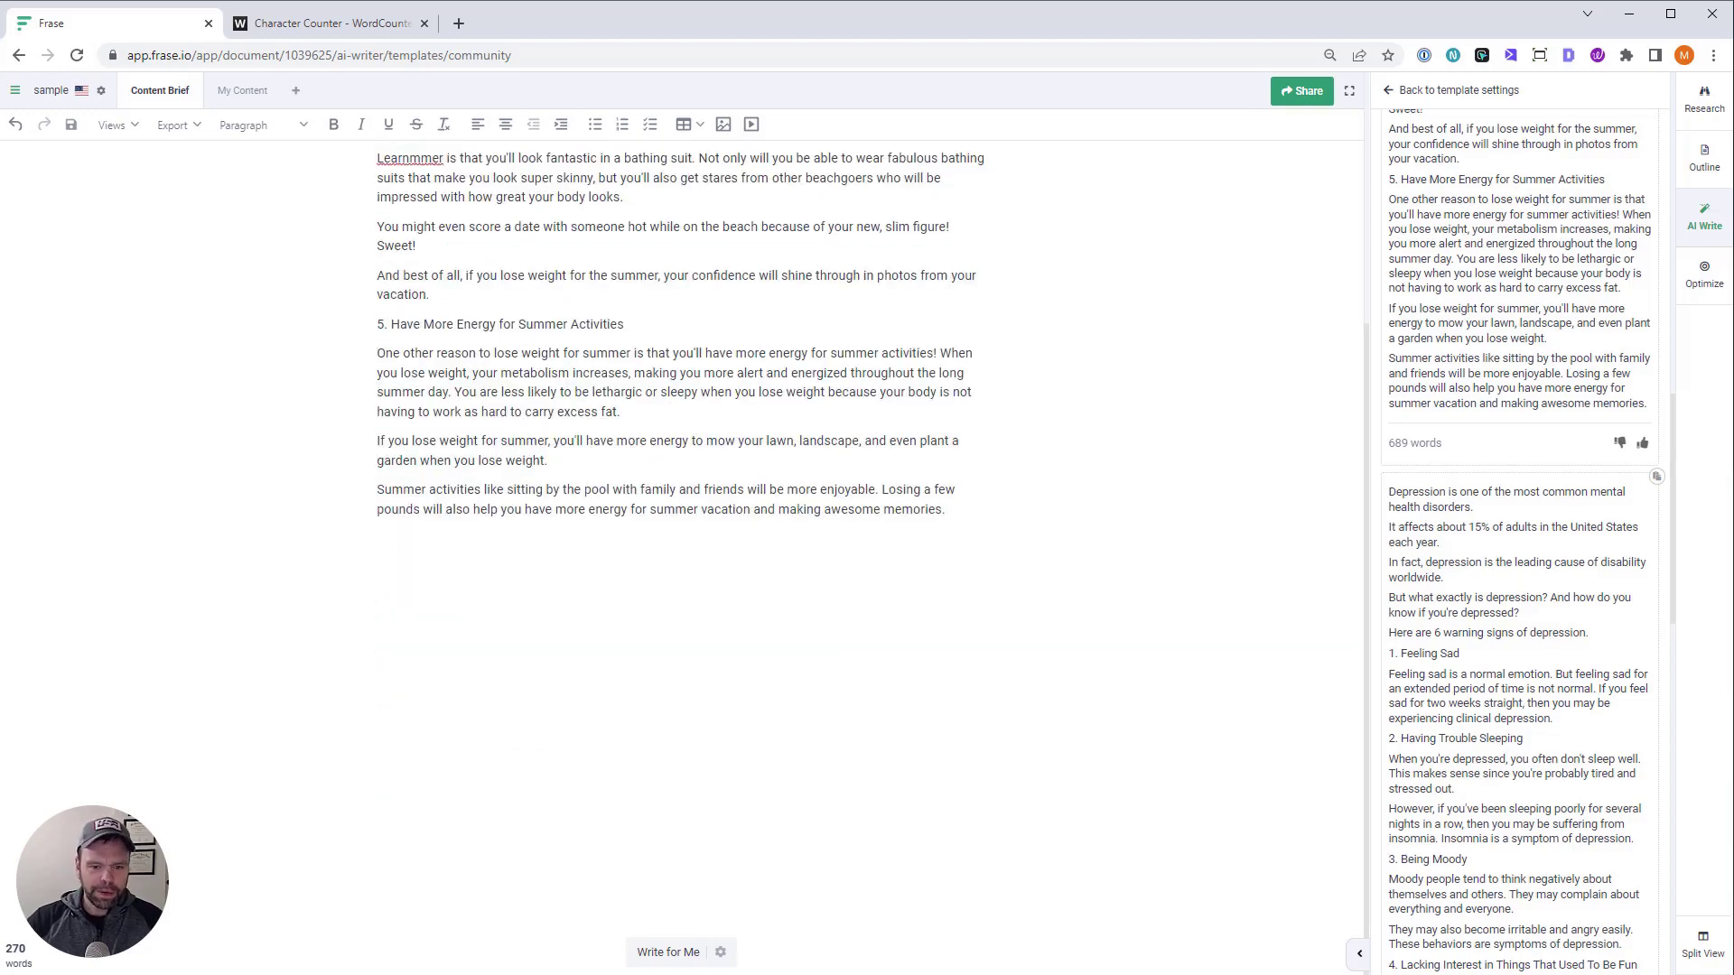
Paste the article into Notepad++'s new 3 tab with blank lines above it
key(alt+Tab)
key(ctrl+v)
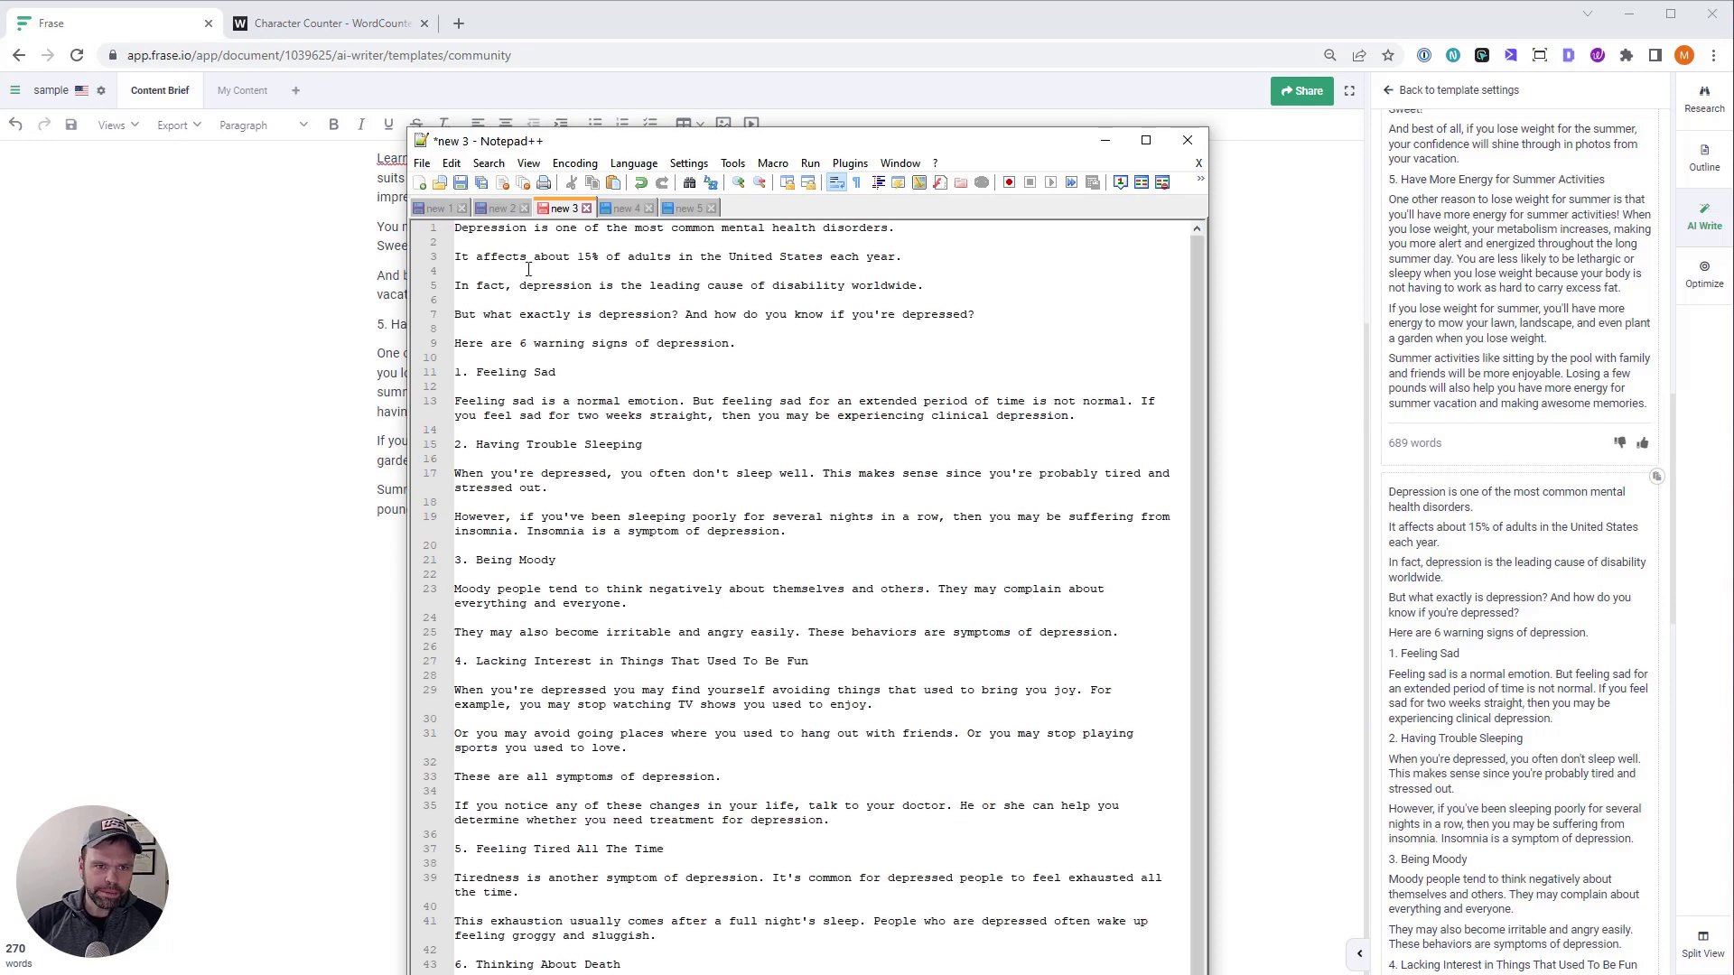
click(341, 336)
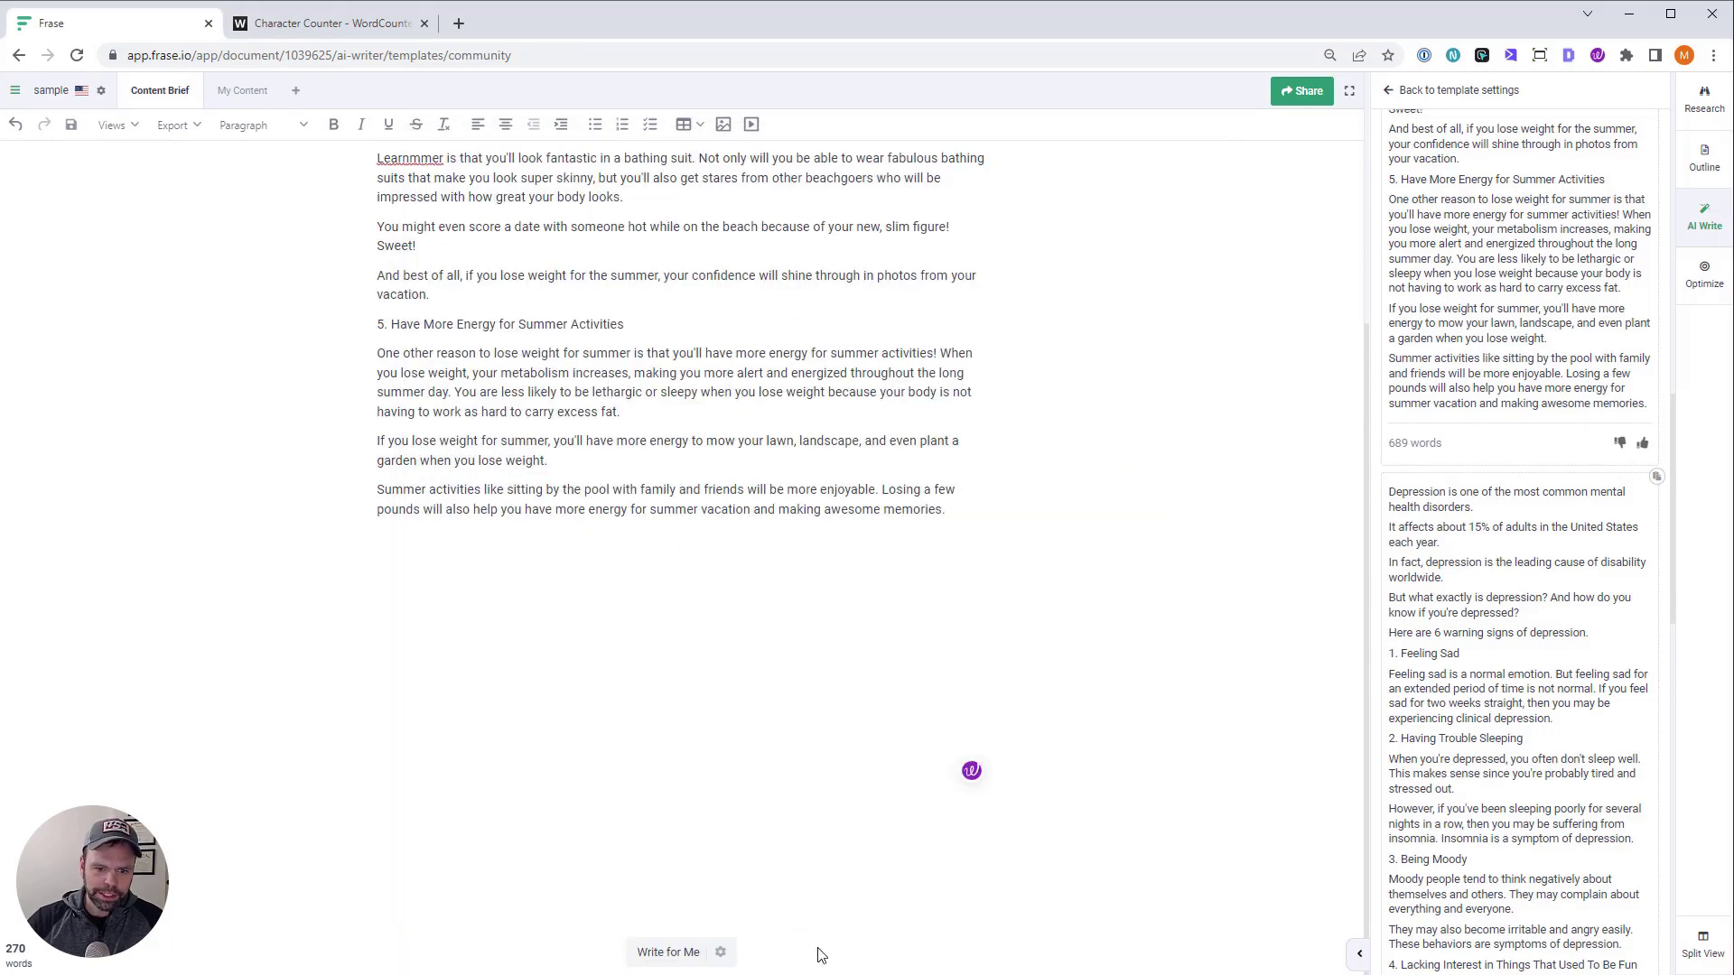
key(alt+Tab)
click(456, 229)
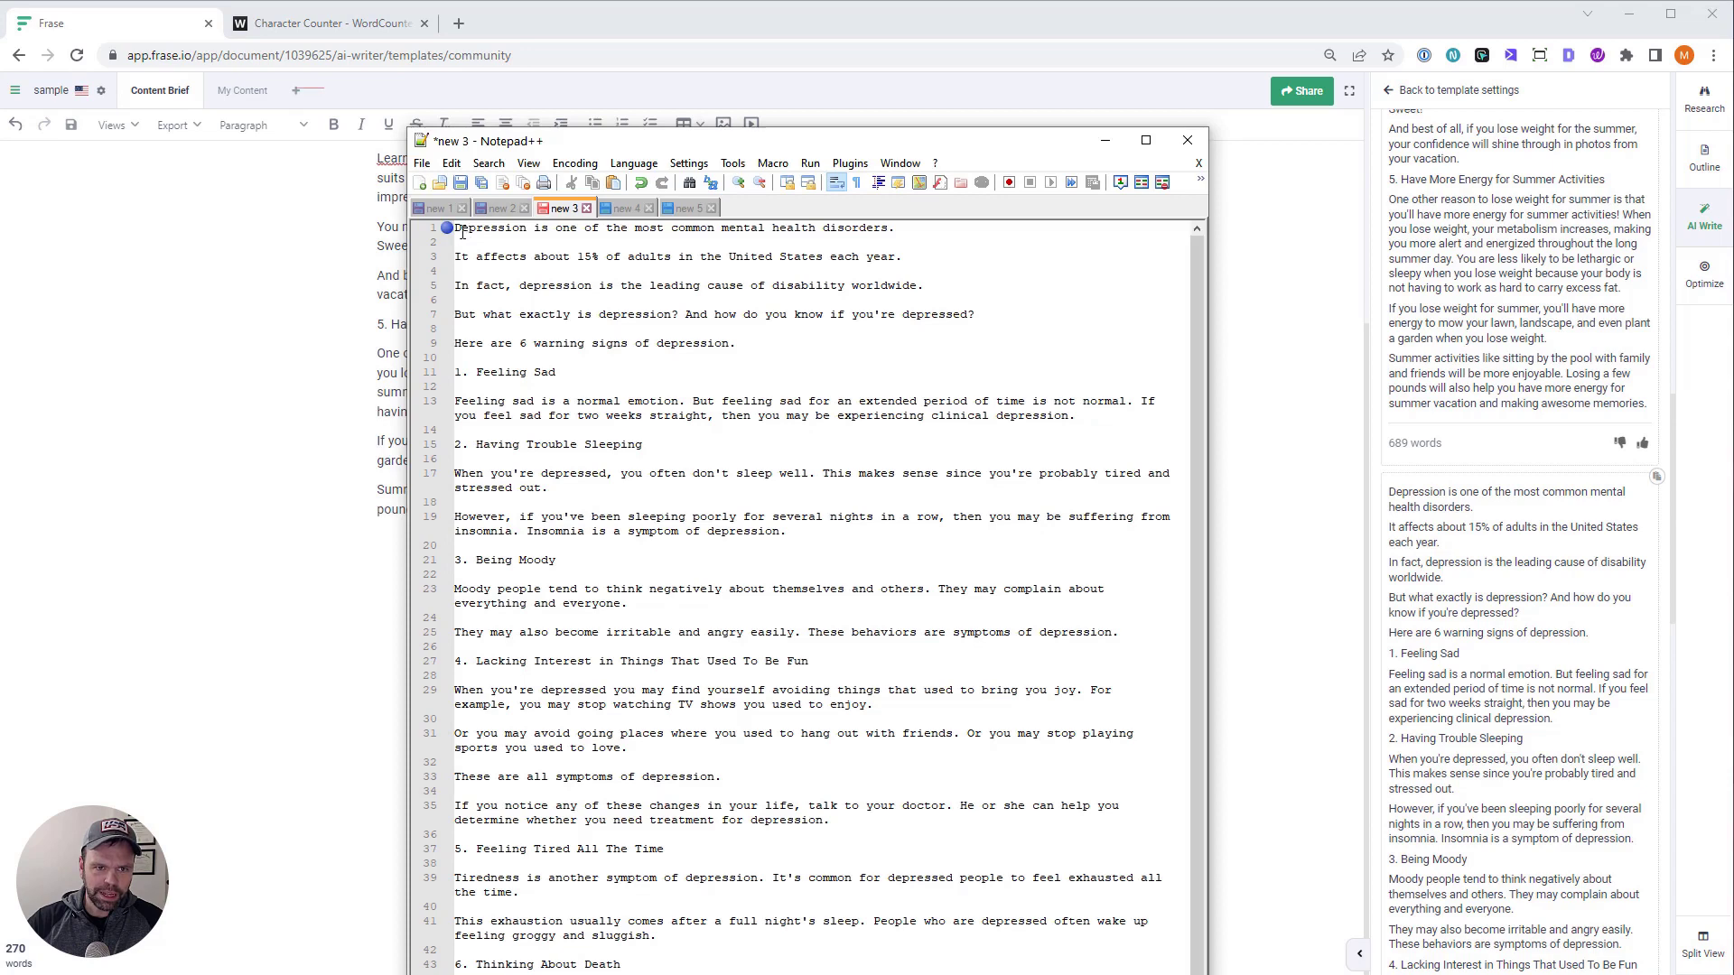
key(Return)
key(Return)
key(Up)
key(Up)
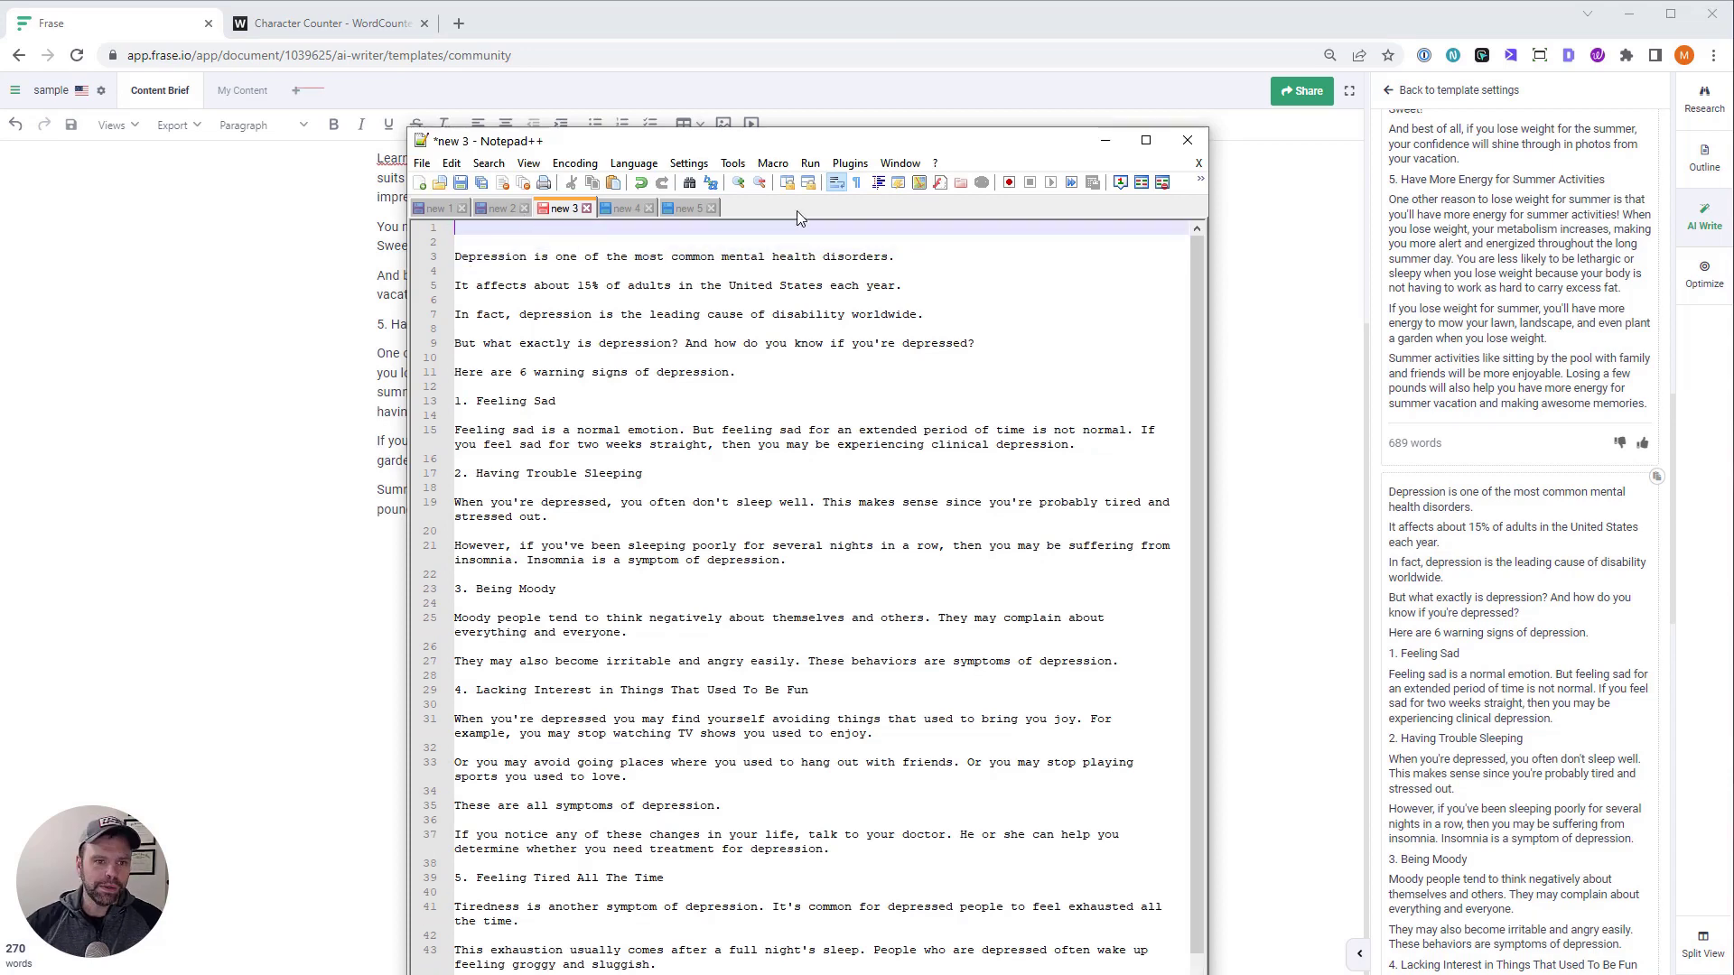
Select the leftover WebMD credit and weight-loss text below the headings in Frase
click(299, 326)
scroll(511, 743, up, 4)
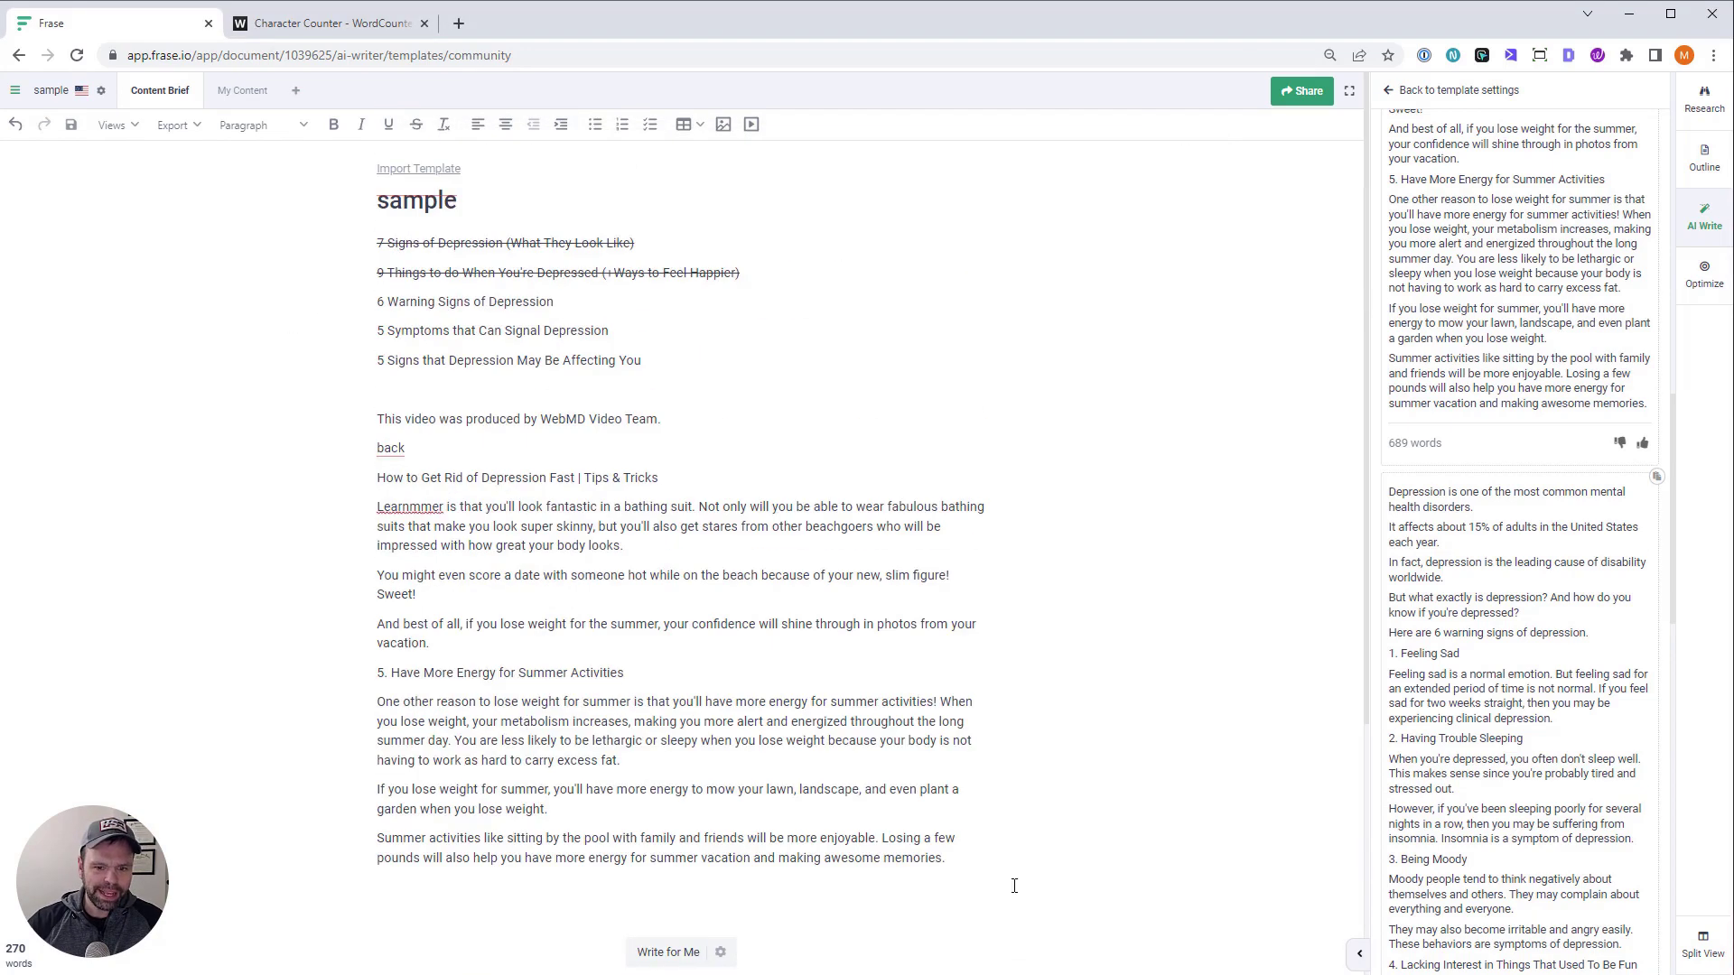
drag(948, 858, 371, 411)
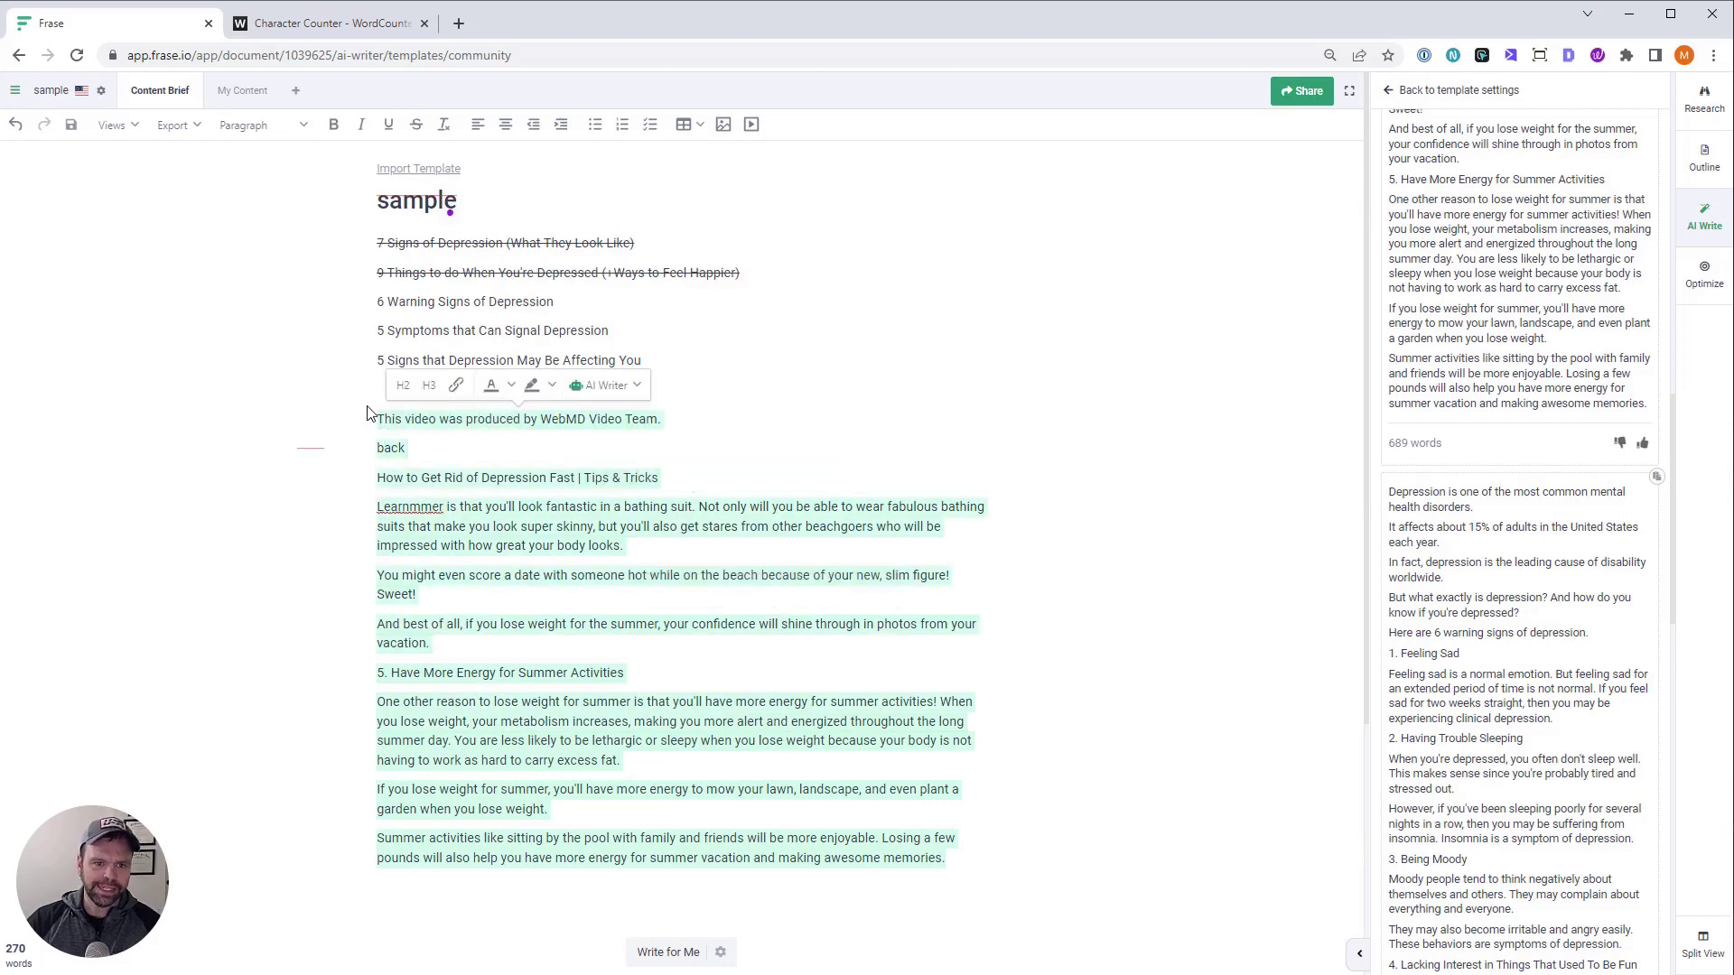
Delete the leftover text and run Meta Title Spicer on '6 Warning Signs of Depression'
key(BackSpace)
drag(569, 301, 376, 301)
key(ctrl+c)
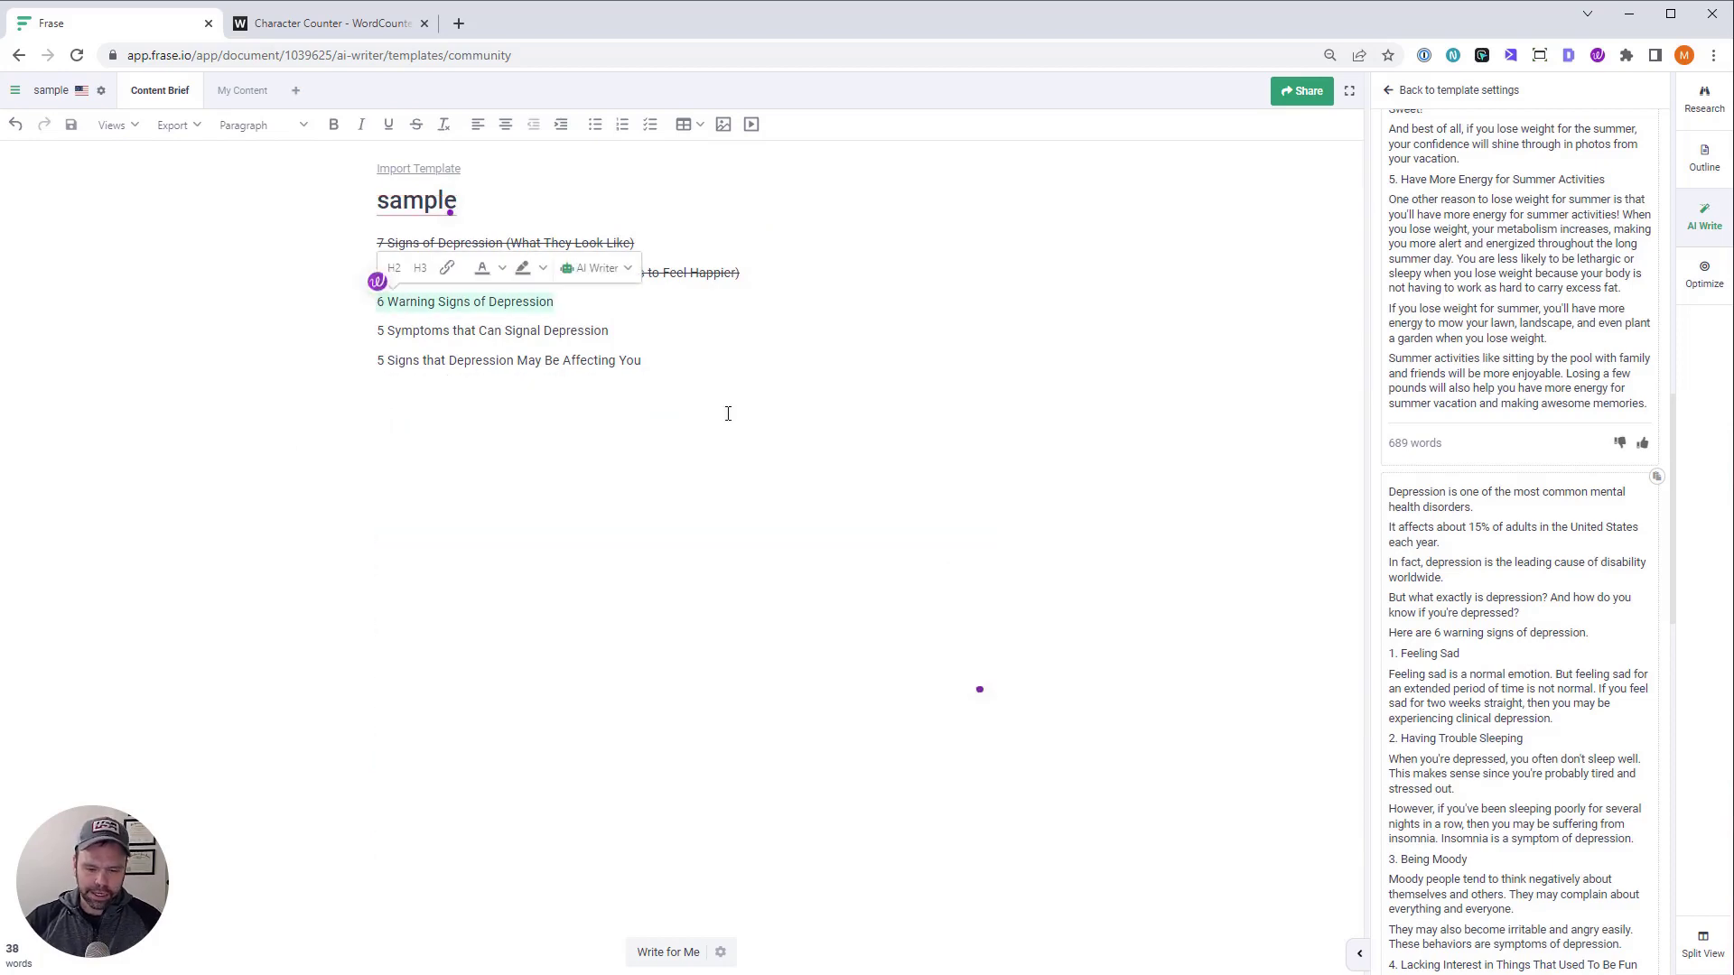
click(1397, 89)
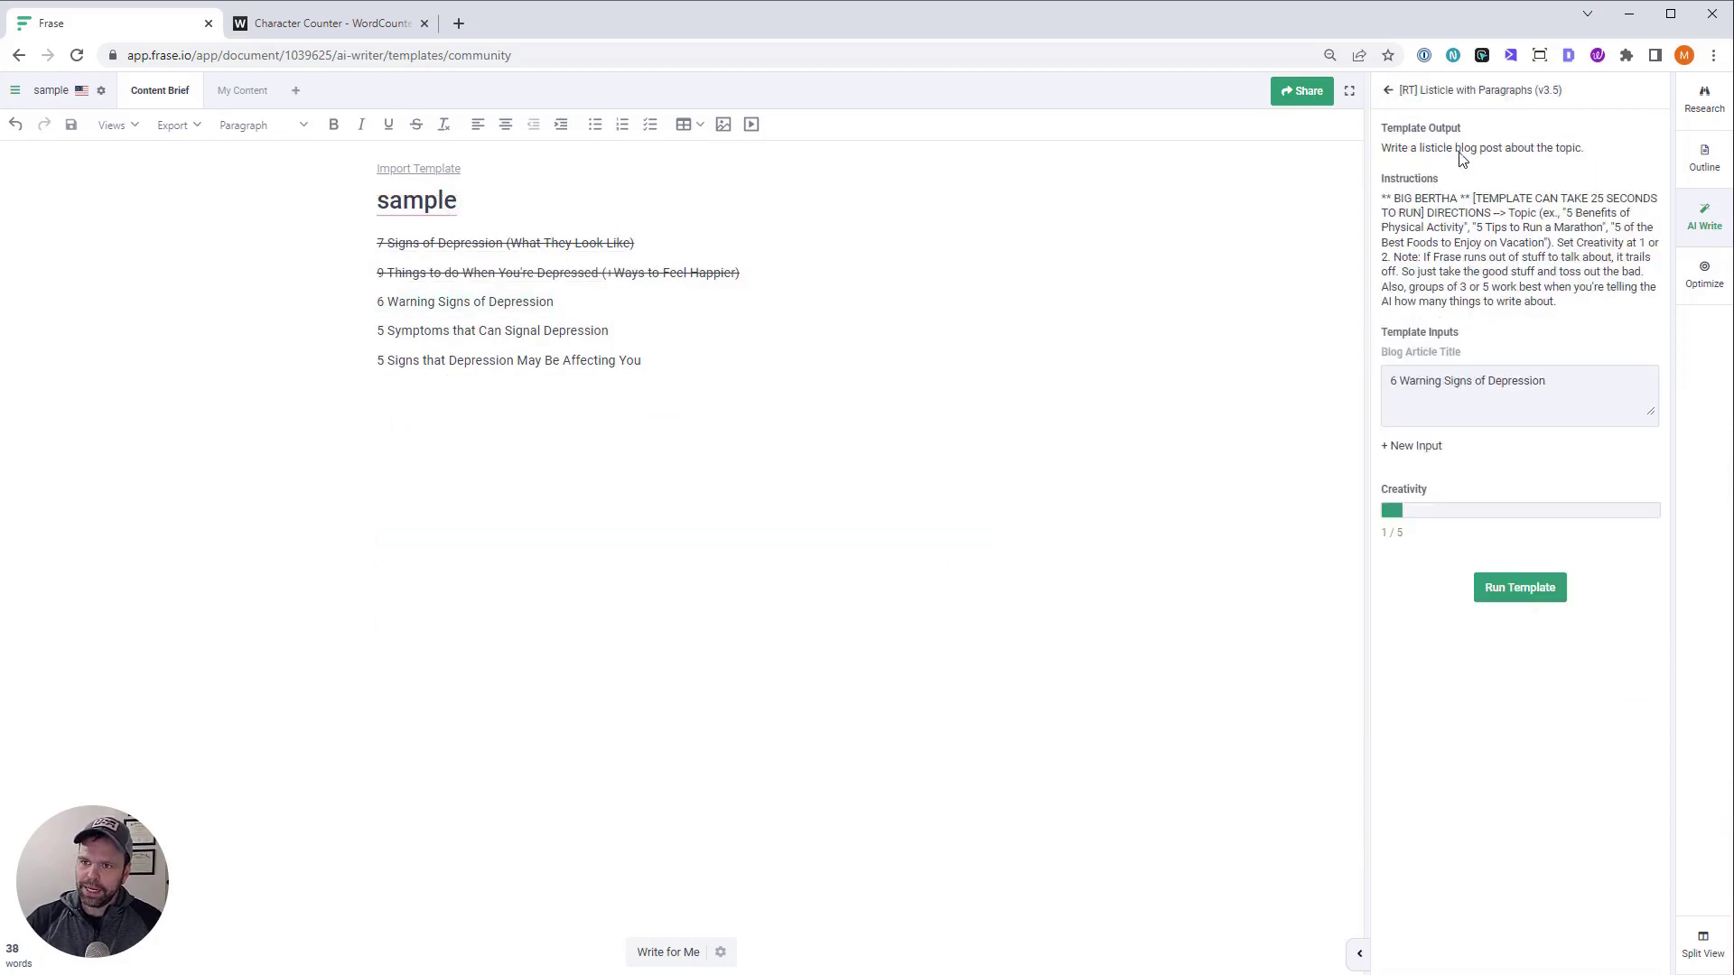
click(1388, 90)
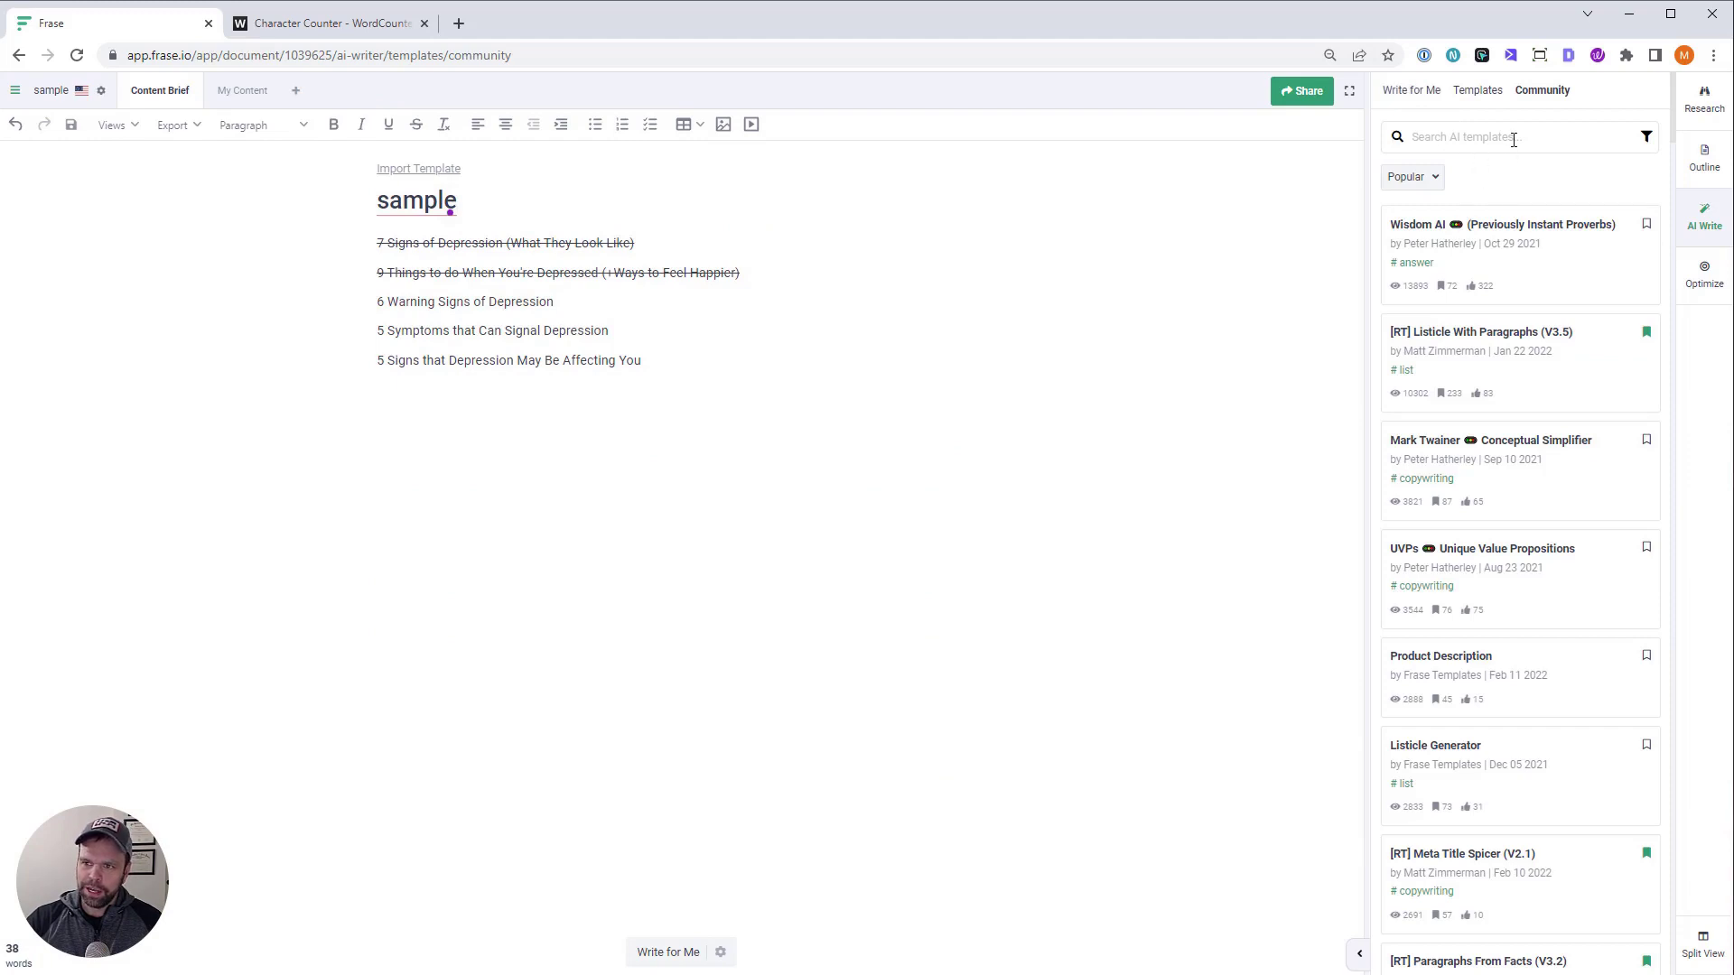
text(m)
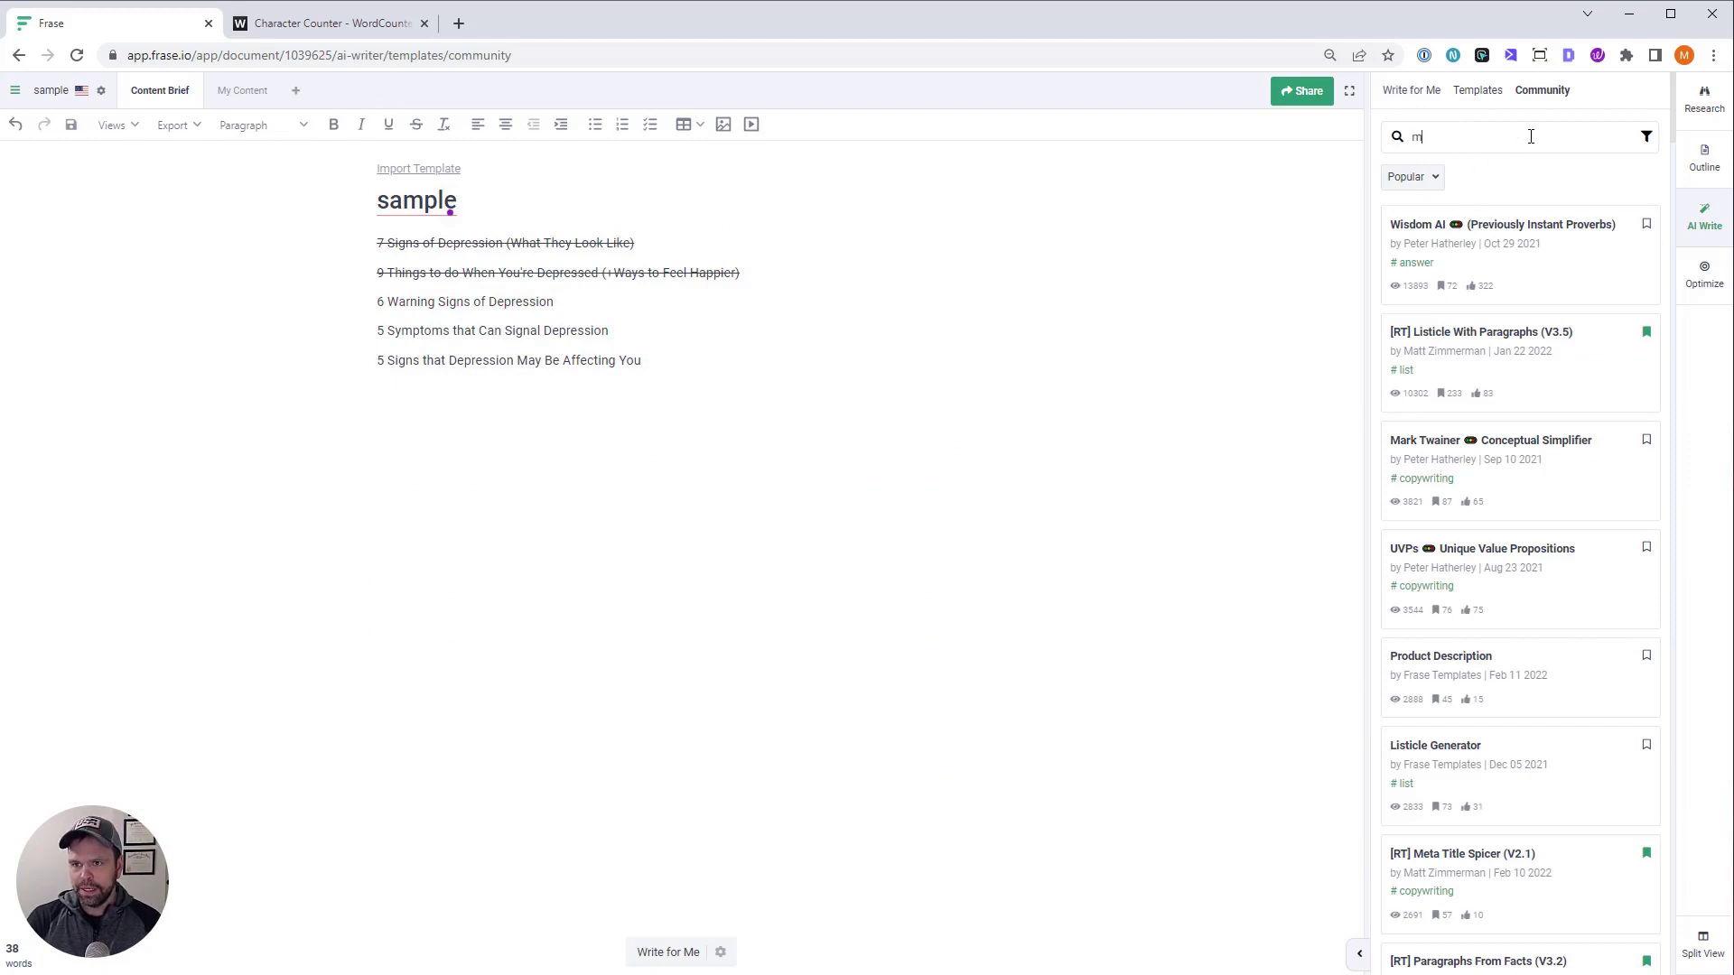
text(eta spicer)
key(ctrl+a)
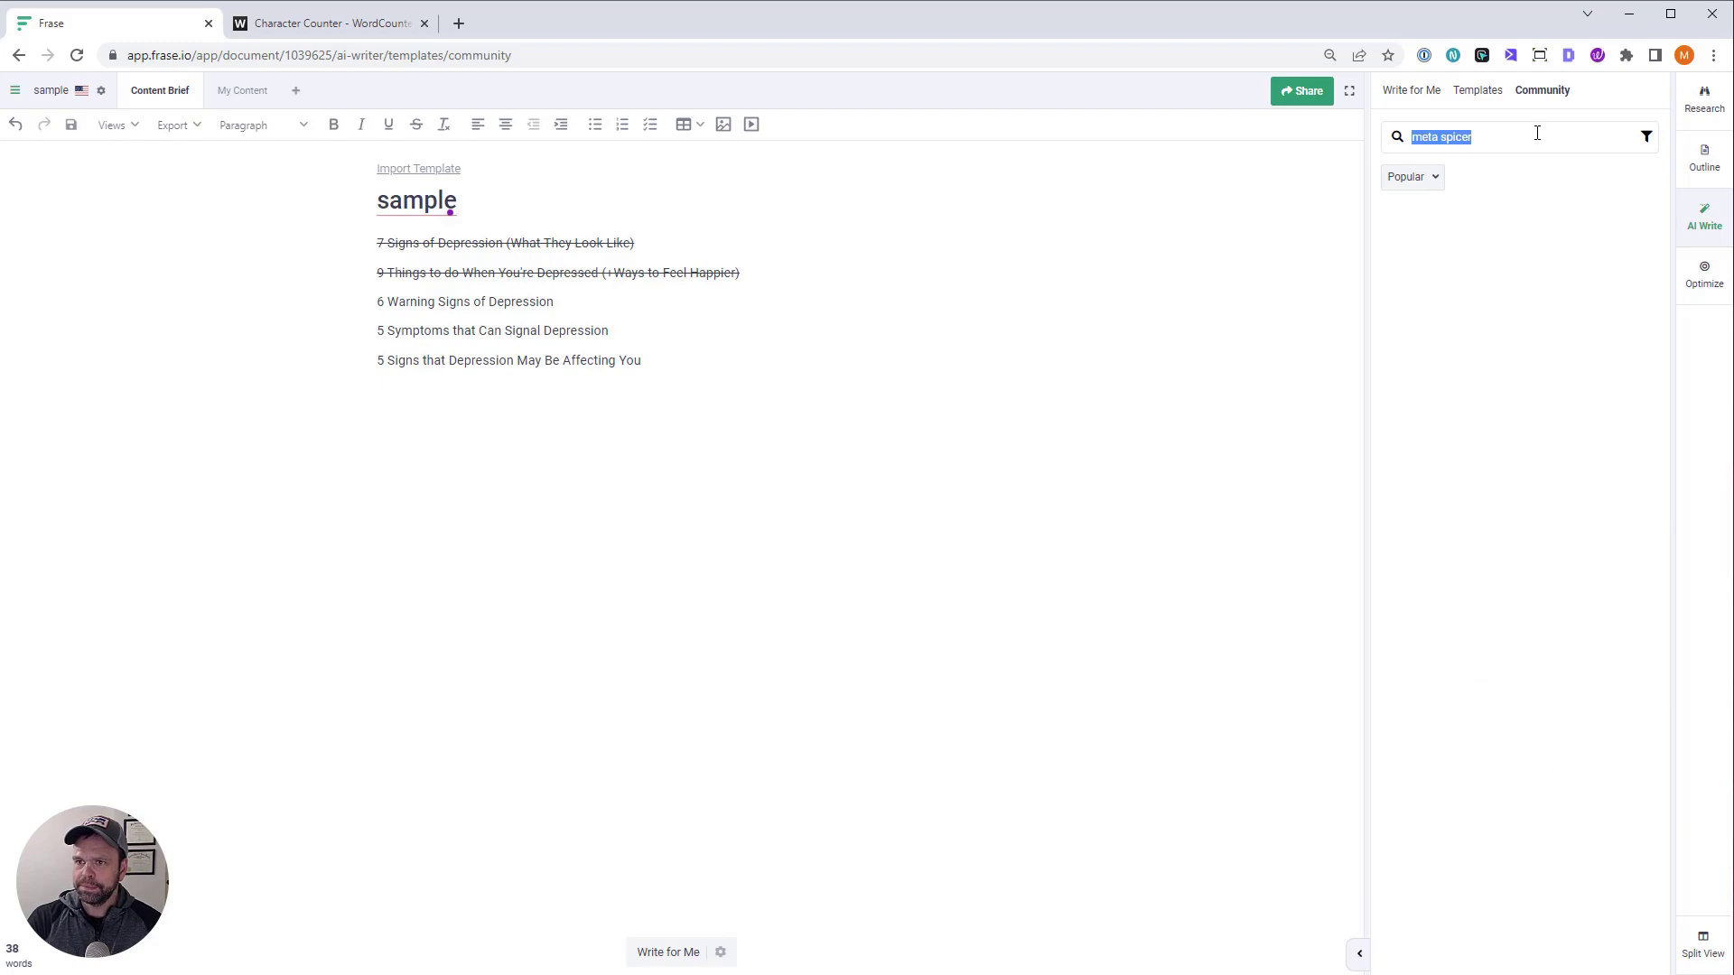
text(spicer)
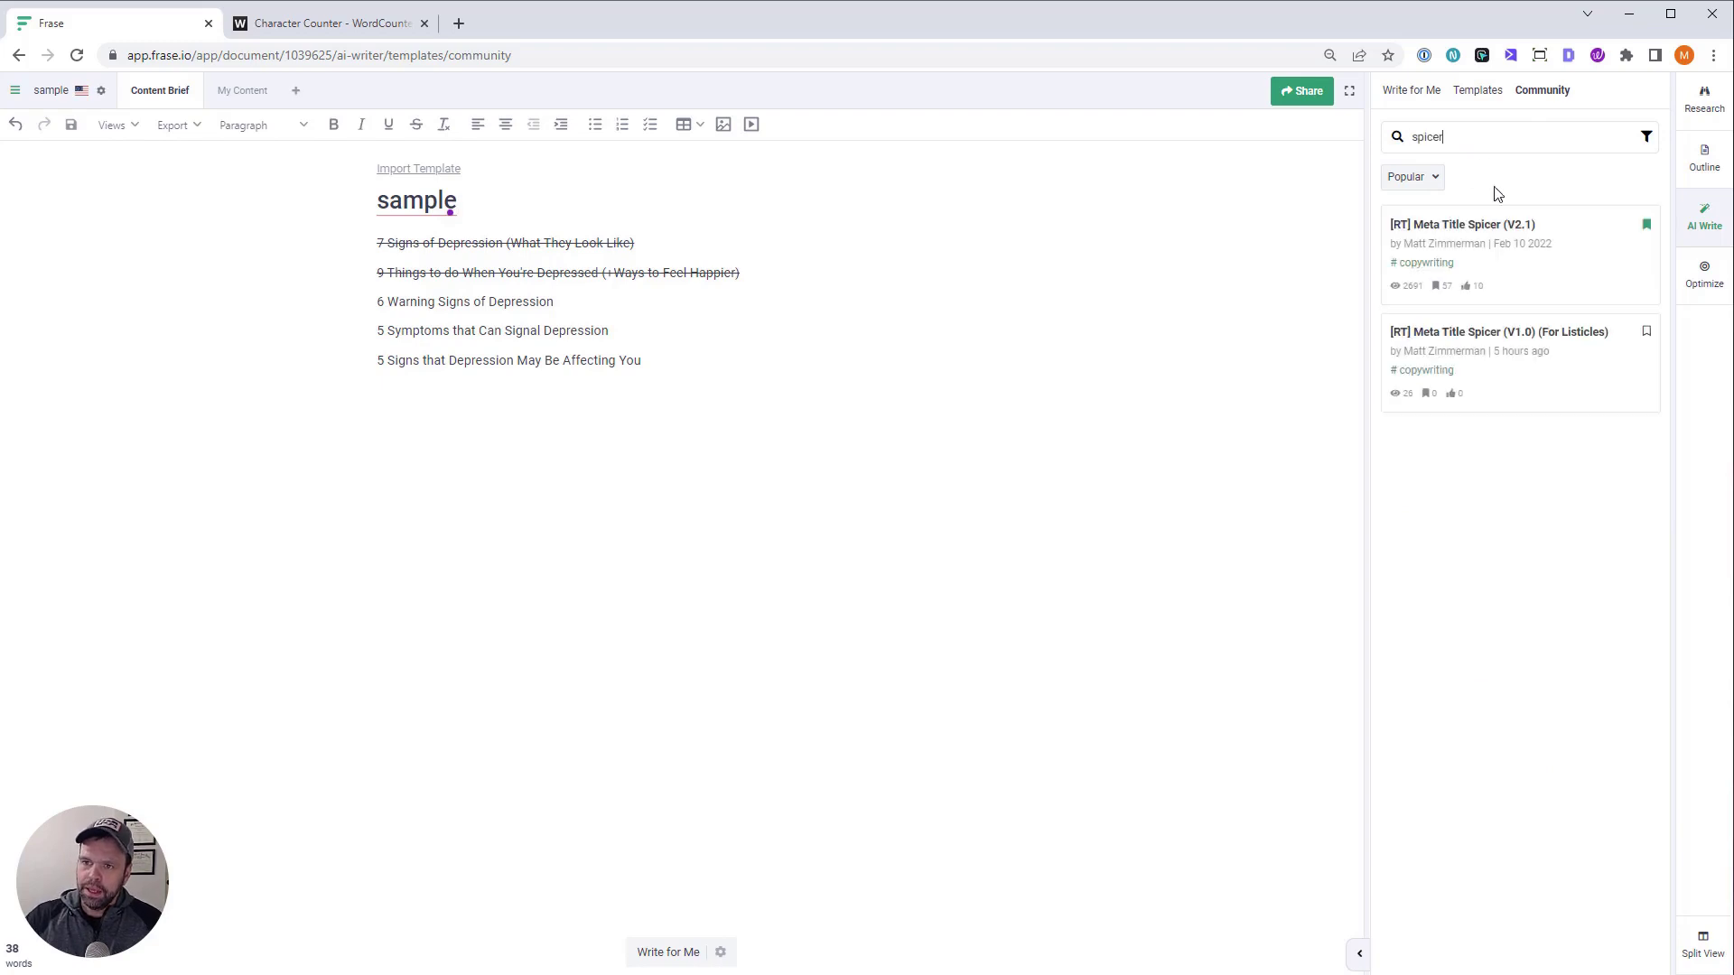
click(1514, 232)
key(ctrl+v)
click(1524, 546)
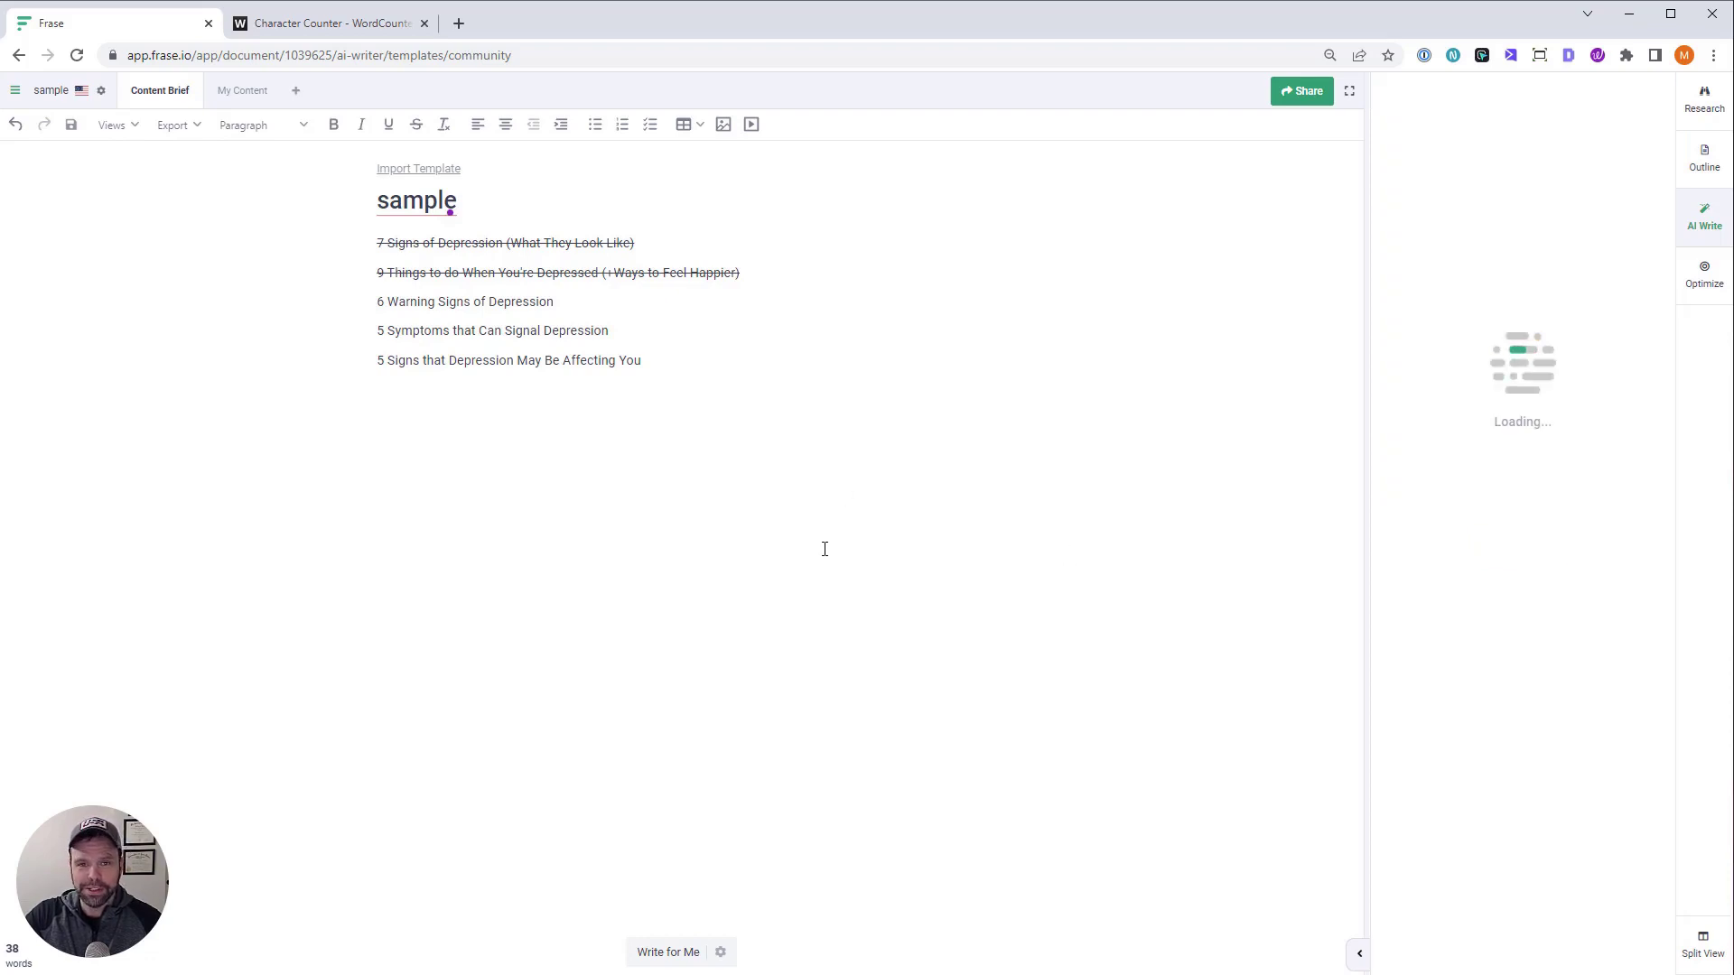
Replace the title with '6 Warning Signs of Depressions: Symptoms to Look For', strike it through, and put it atop the Notepad++ article
drag(583, 306, 341, 298)
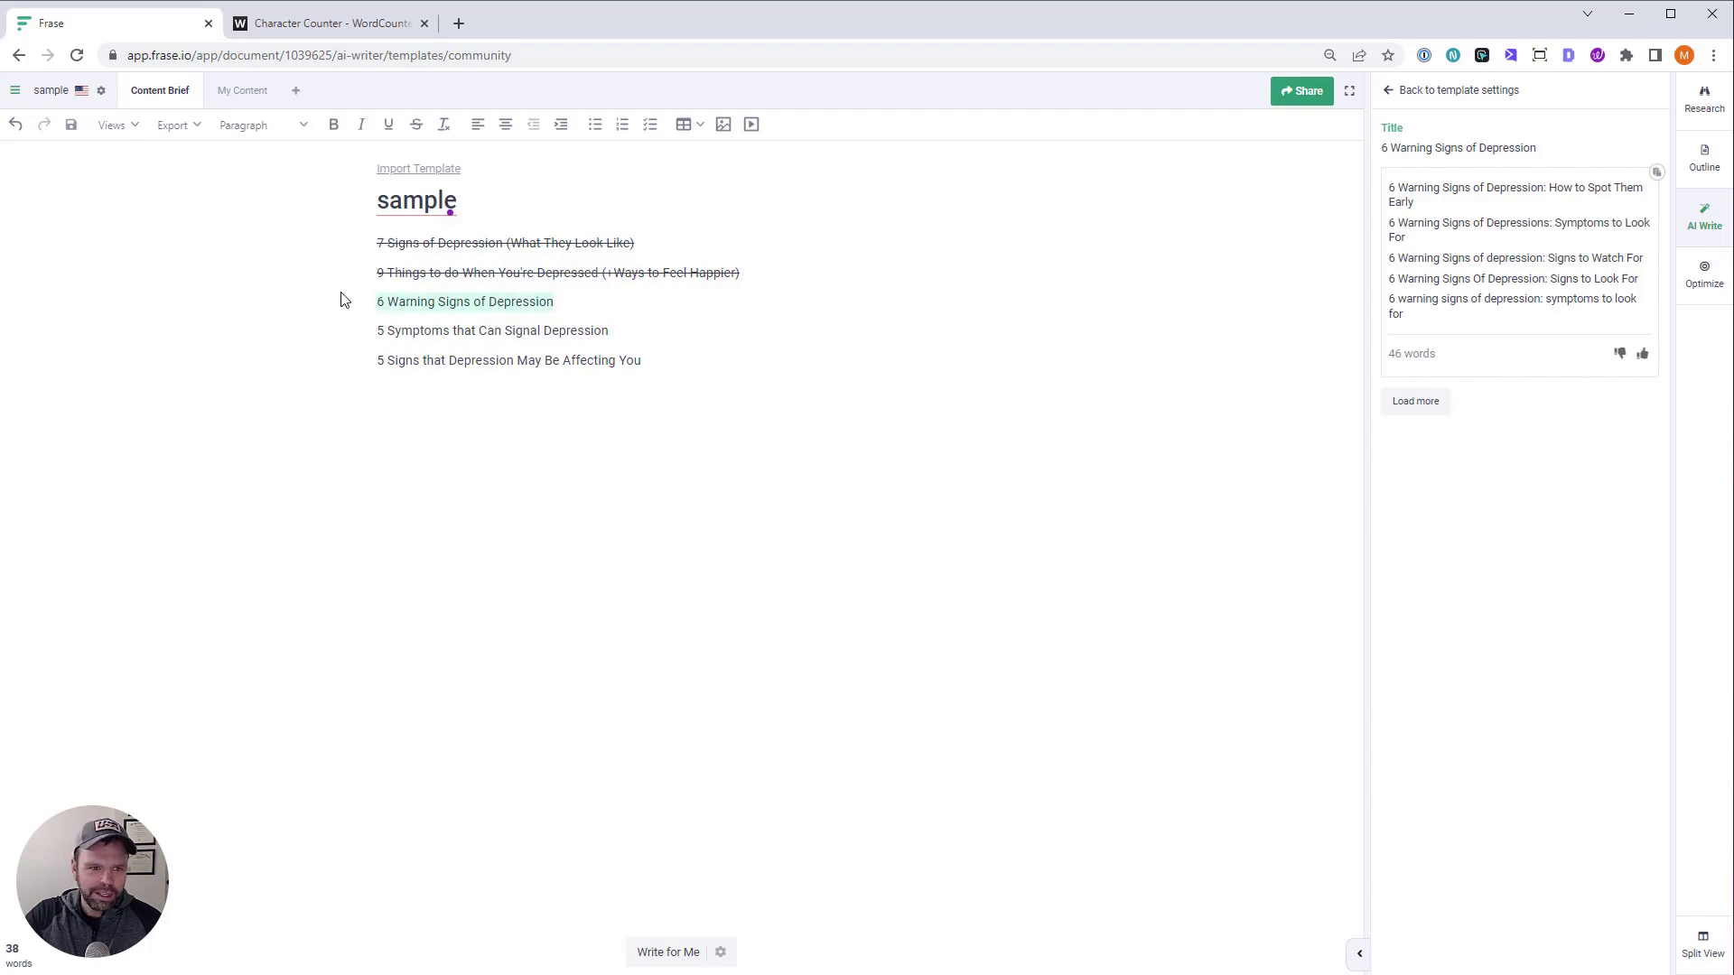
key(BackSpace)
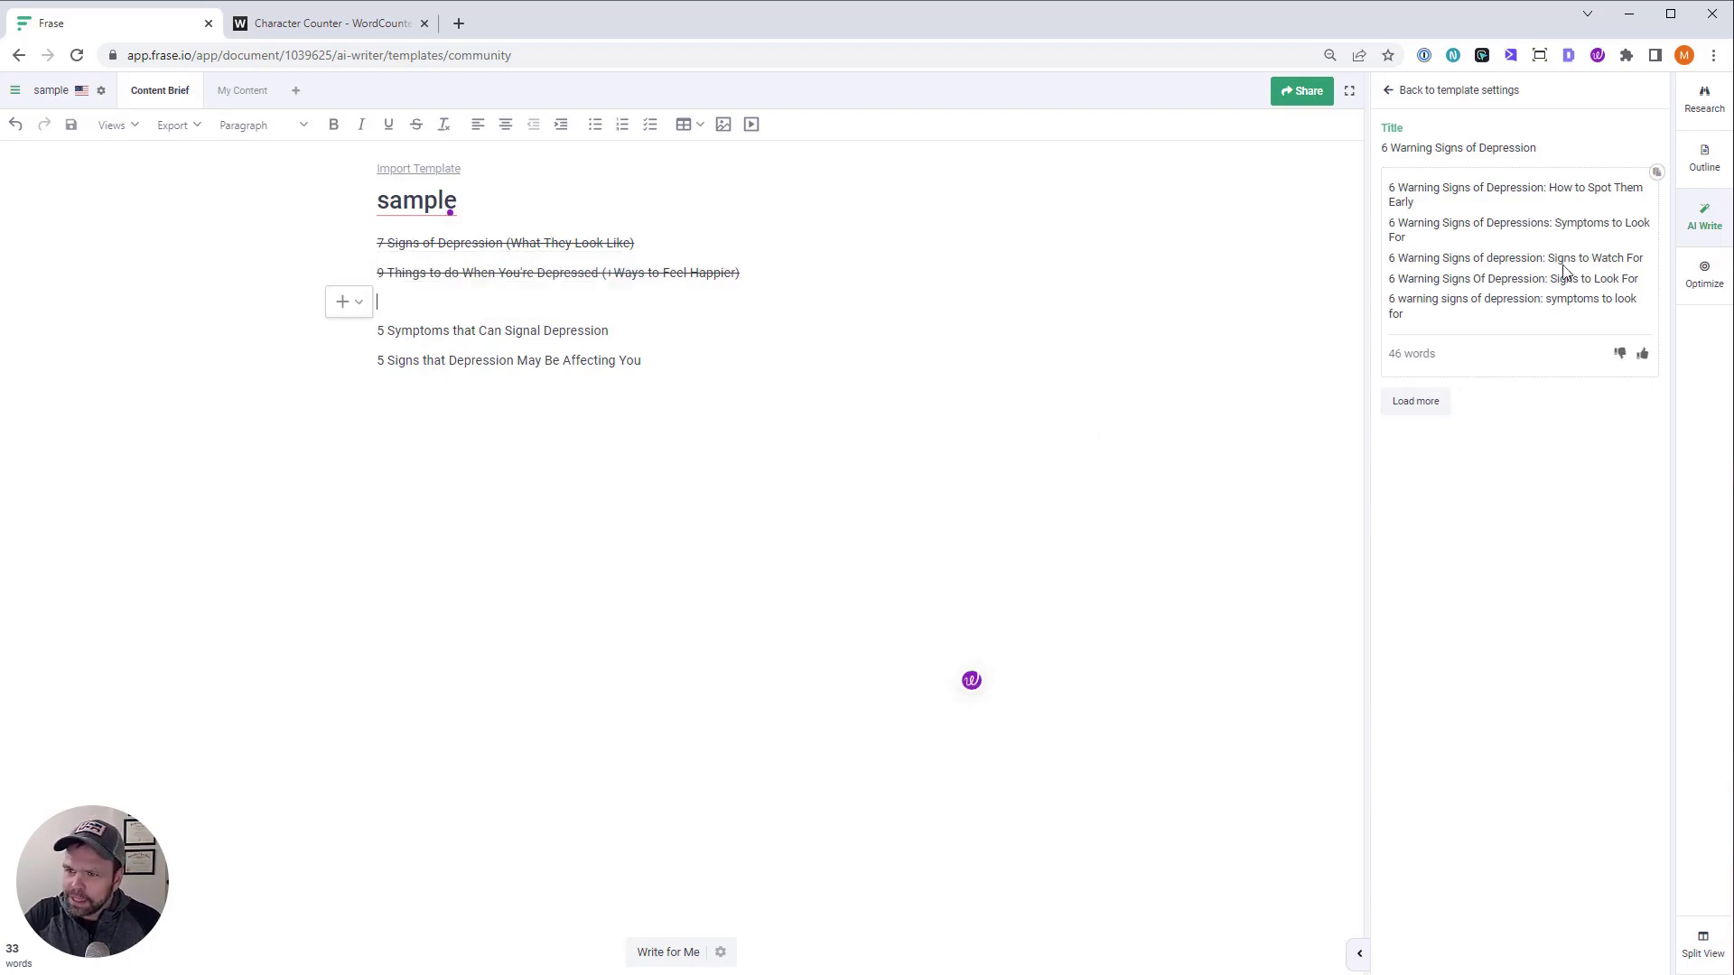
click(1558, 226)
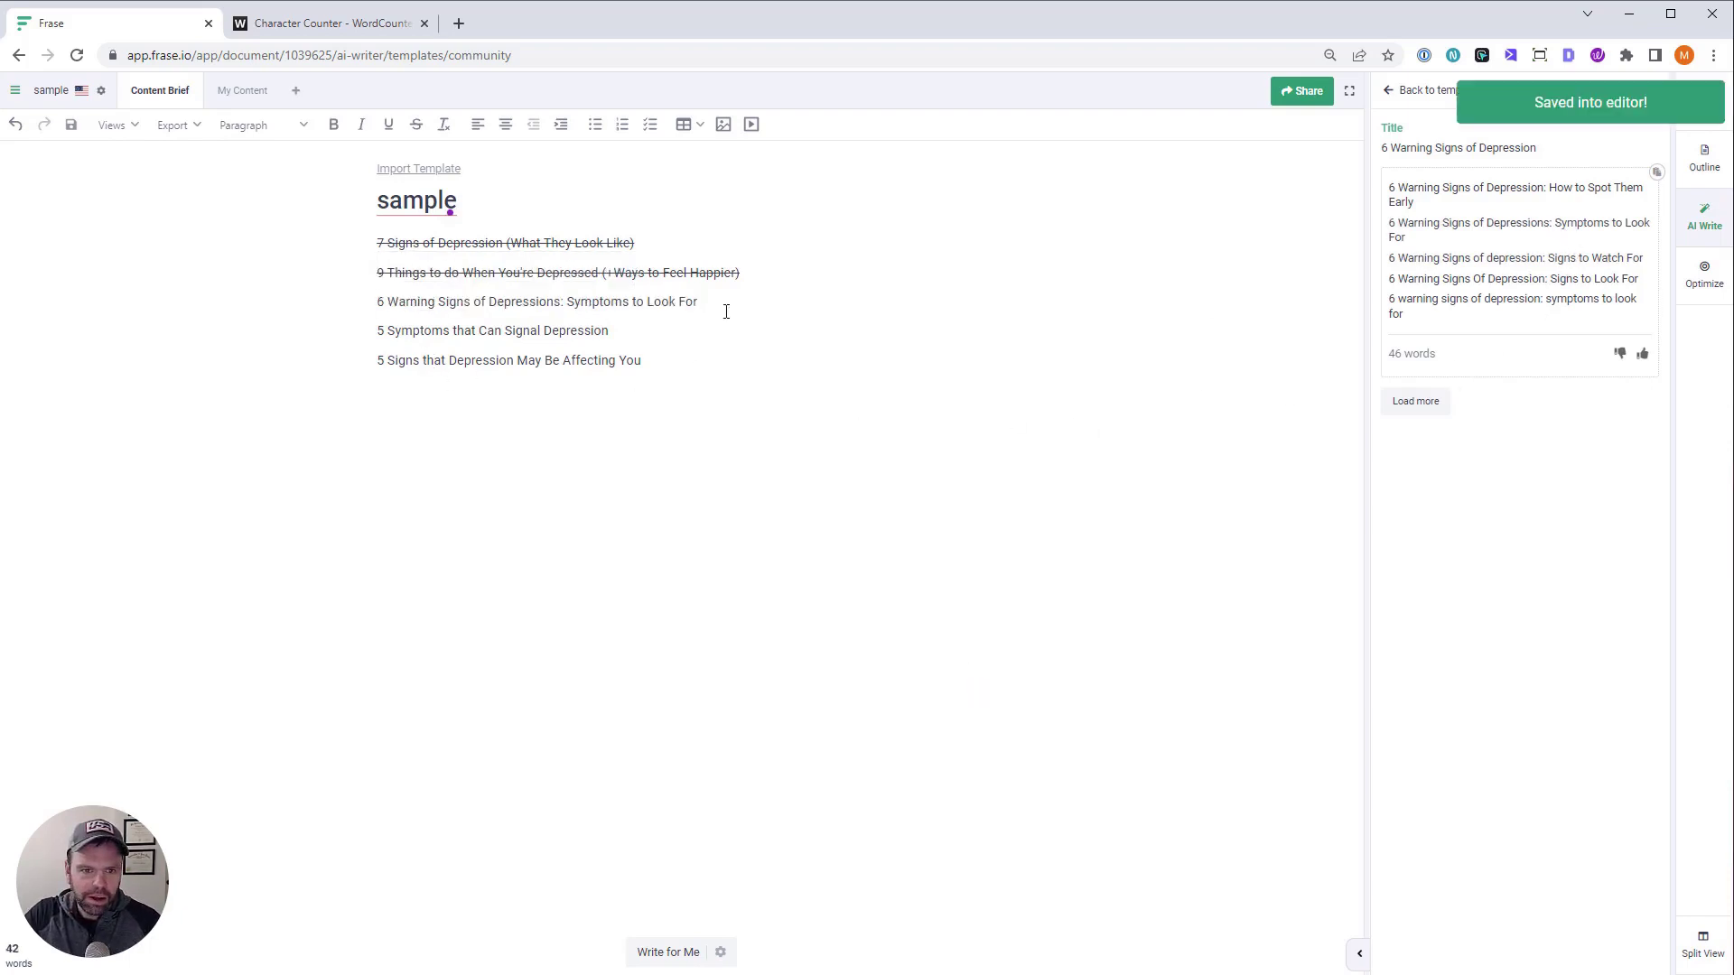
drag(726, 311, 310, 301)
key(ctrl+c)
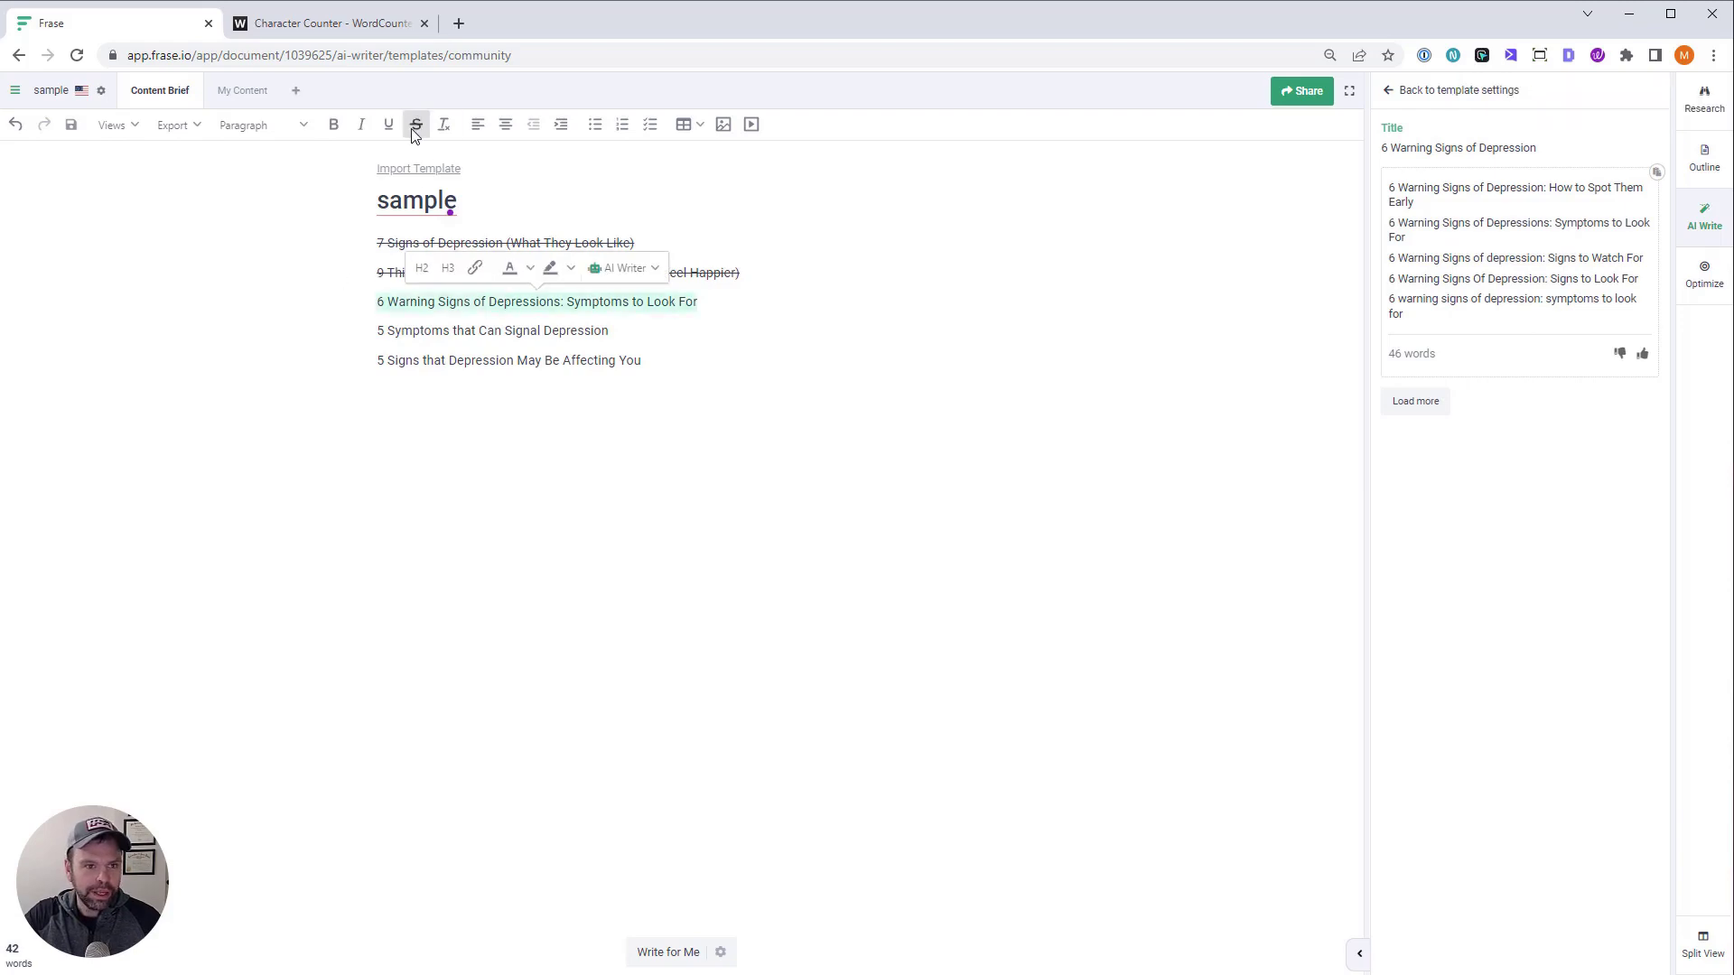
click(416, 124)
click(917, 970)
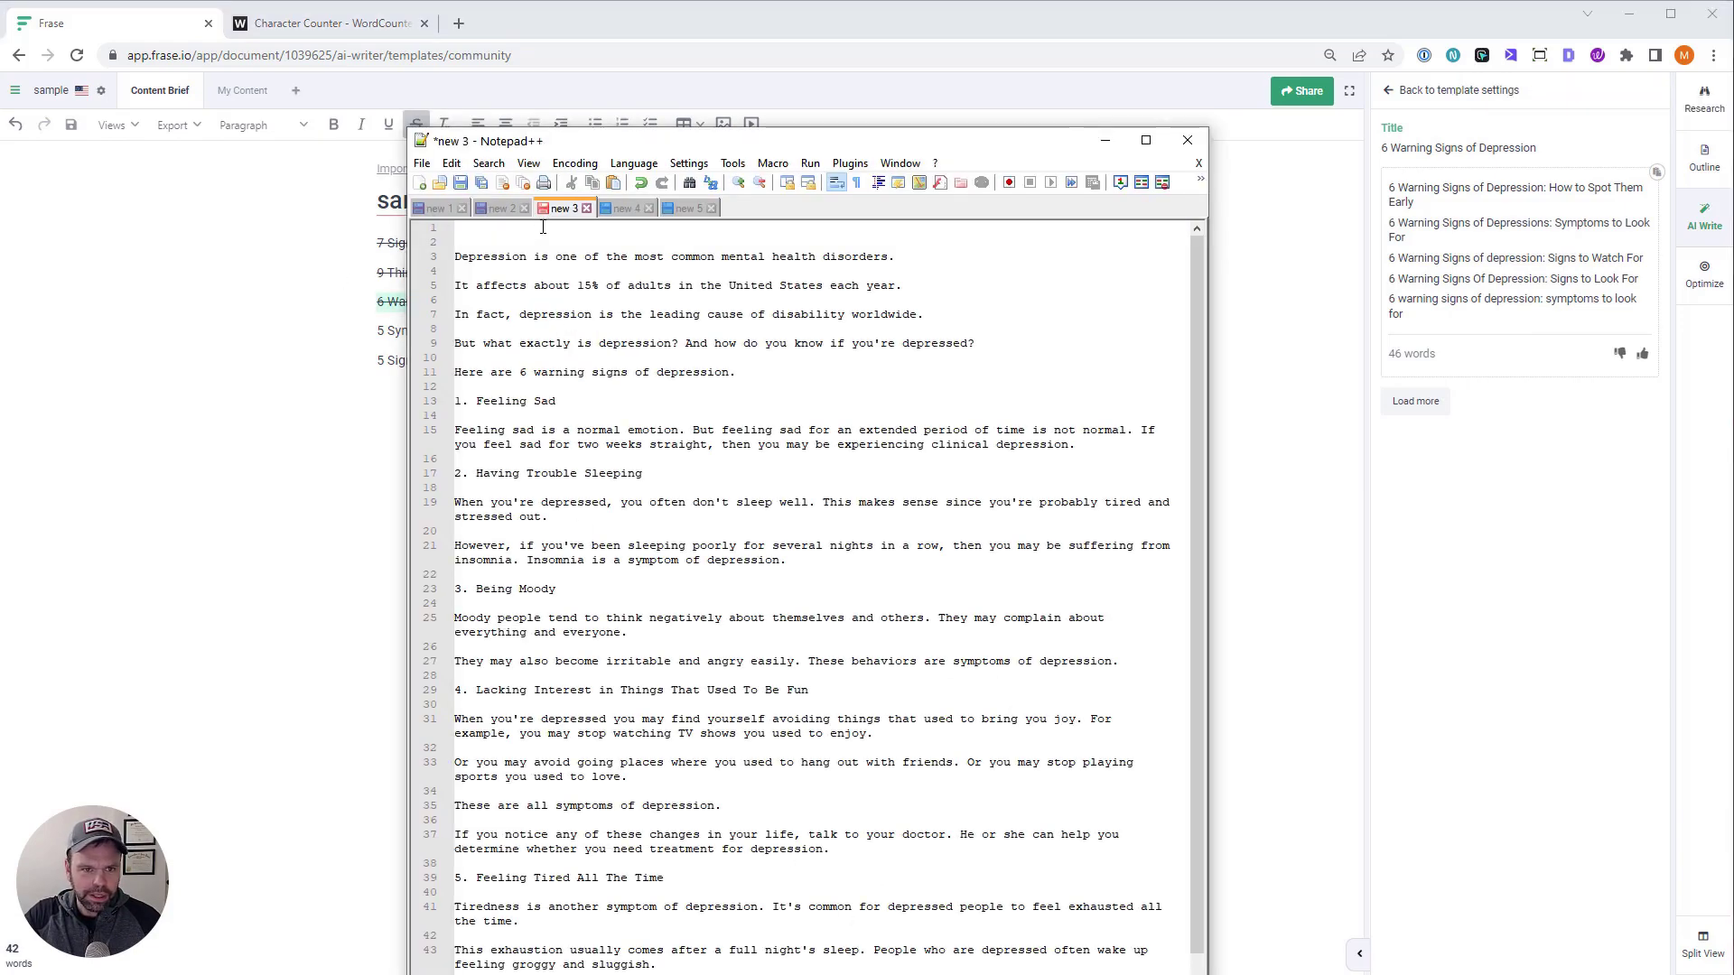
key(ctrl+v)
Run [RT] Meta Description Generator, found by searching 'meta desc', on the new title
click(1409, 90)
click(1414, 94)
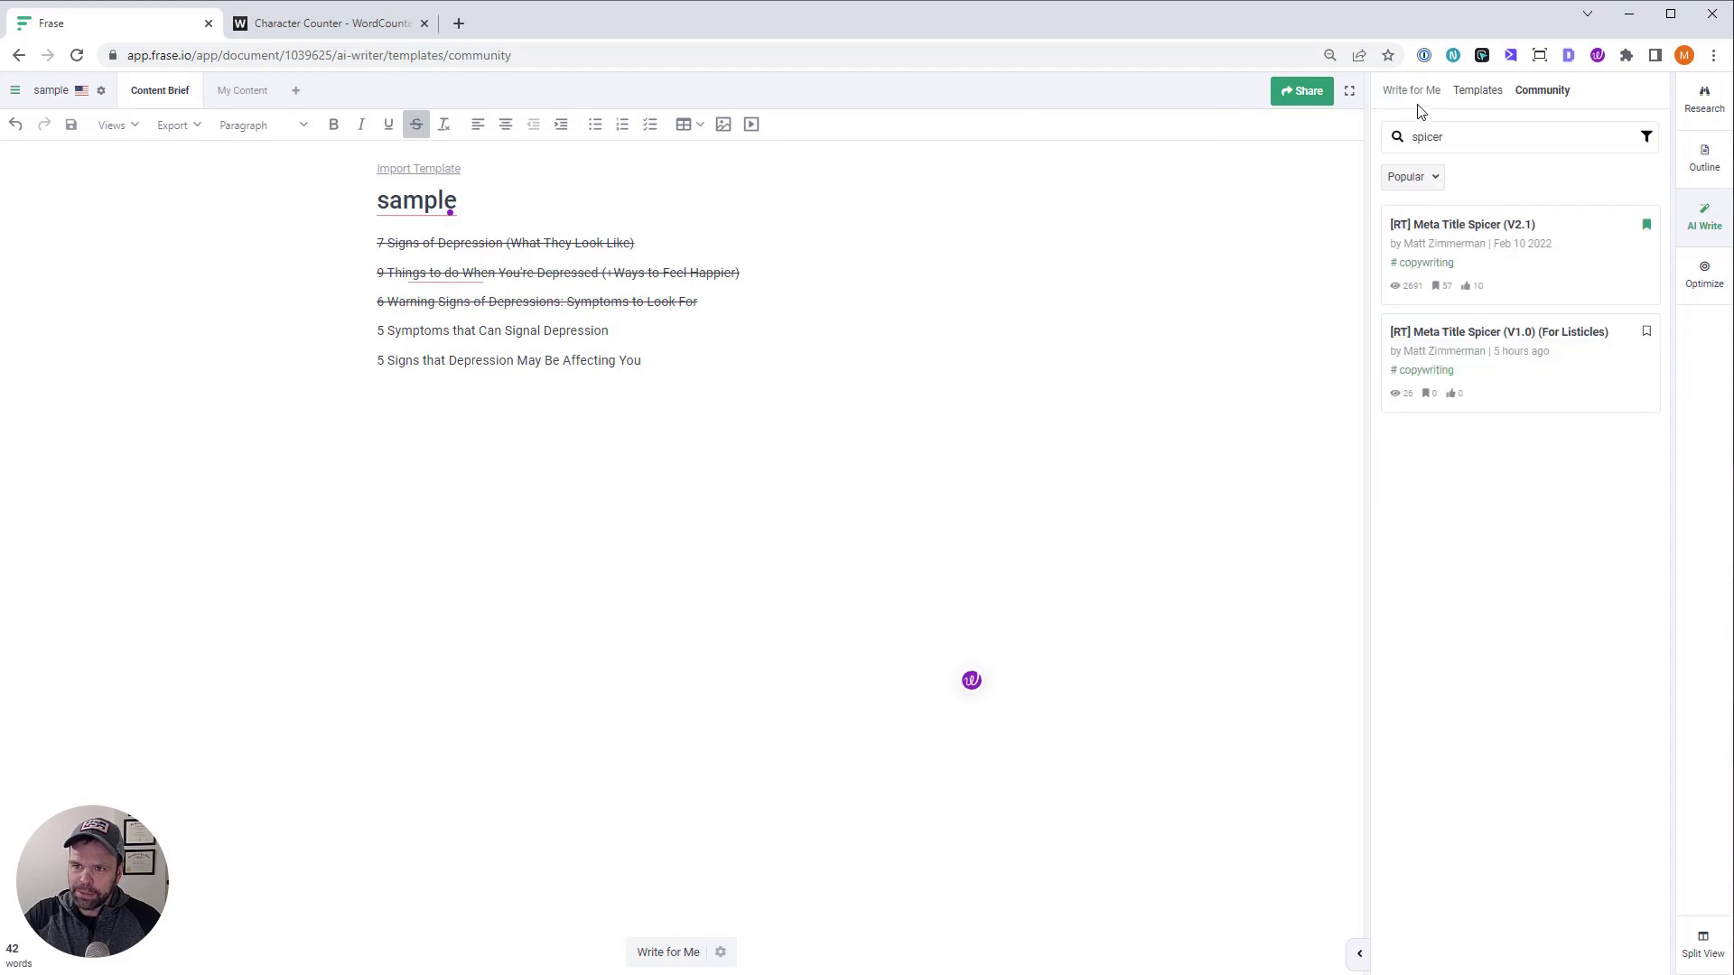
double_click(1479, 139)
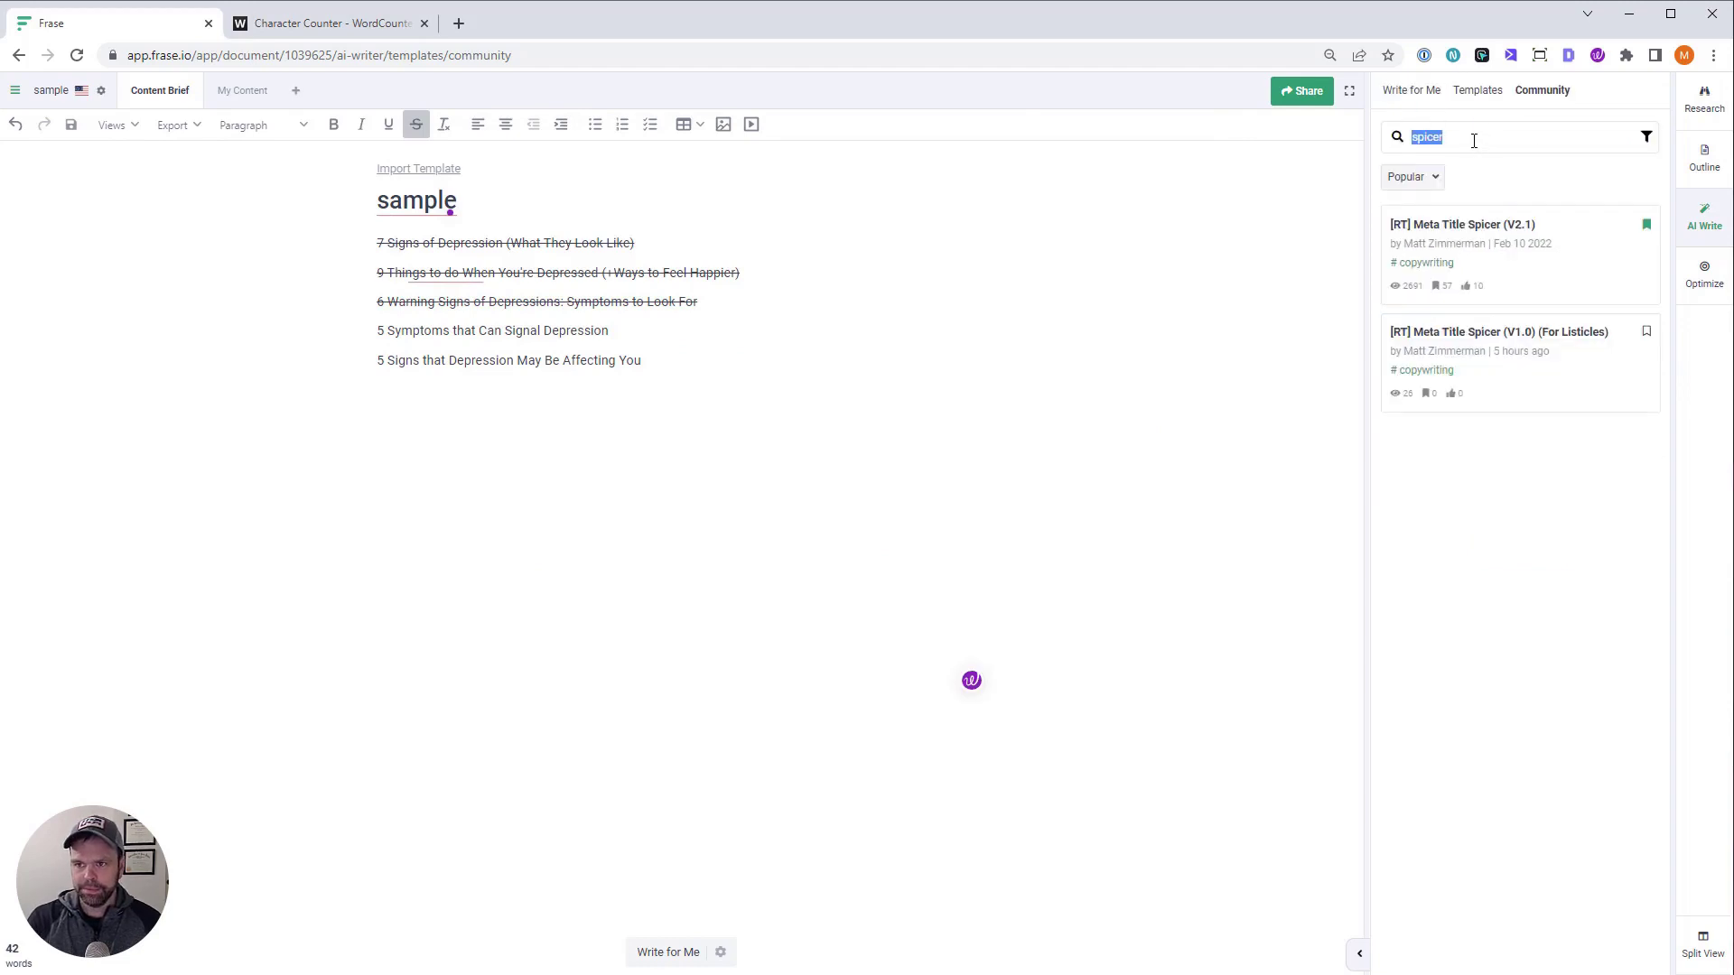
text(meta desc)
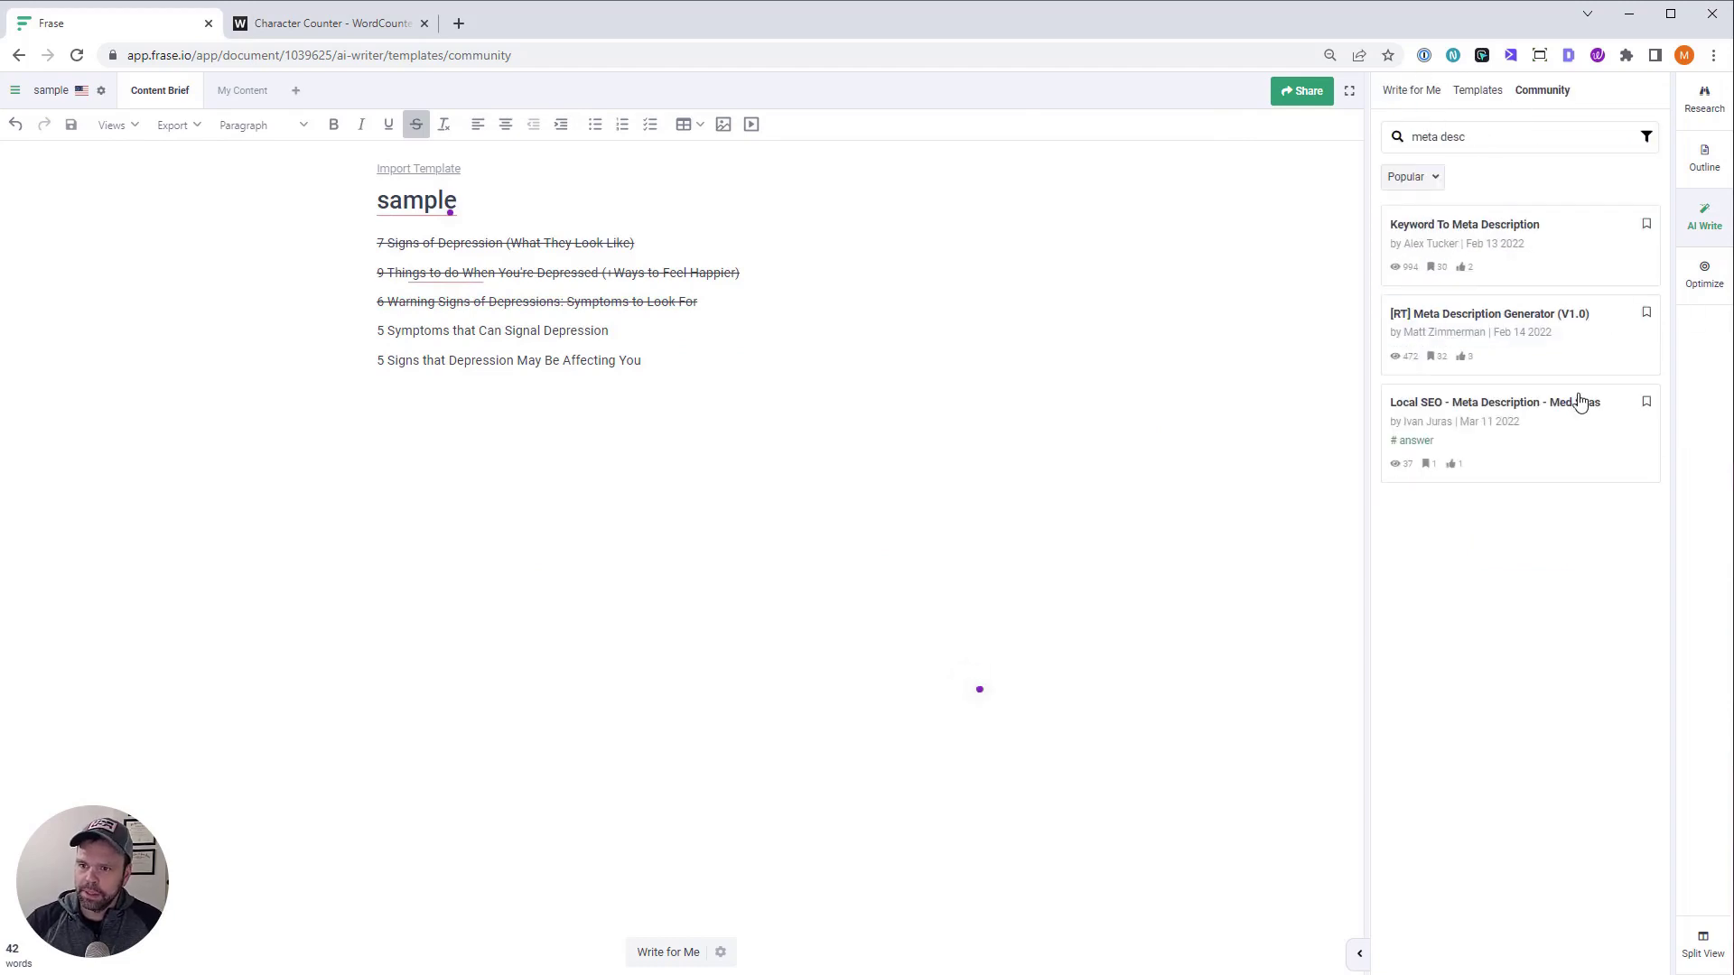
click(1529, 317)
click(1532, 312)
text(6 Warning Signs of Depression: Symptoms to Look For)
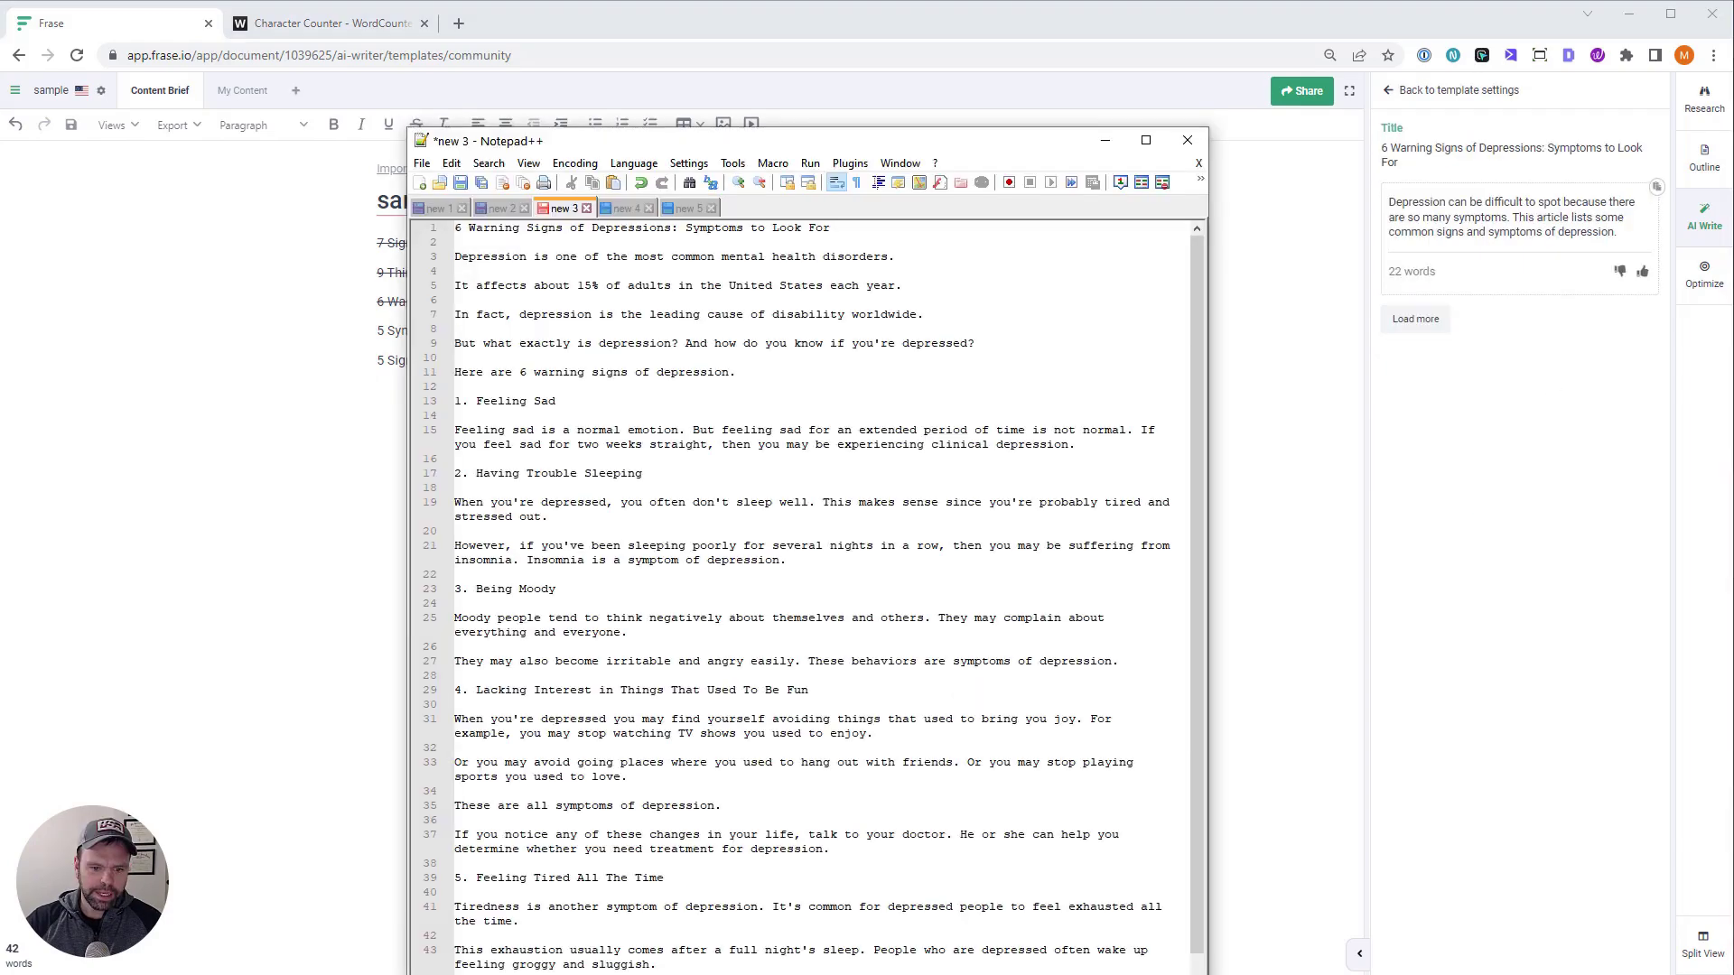
In Notepad++, look over the new 1 article tab, then move to the empty new 4 tab
scroll(744, 867, down, 3)
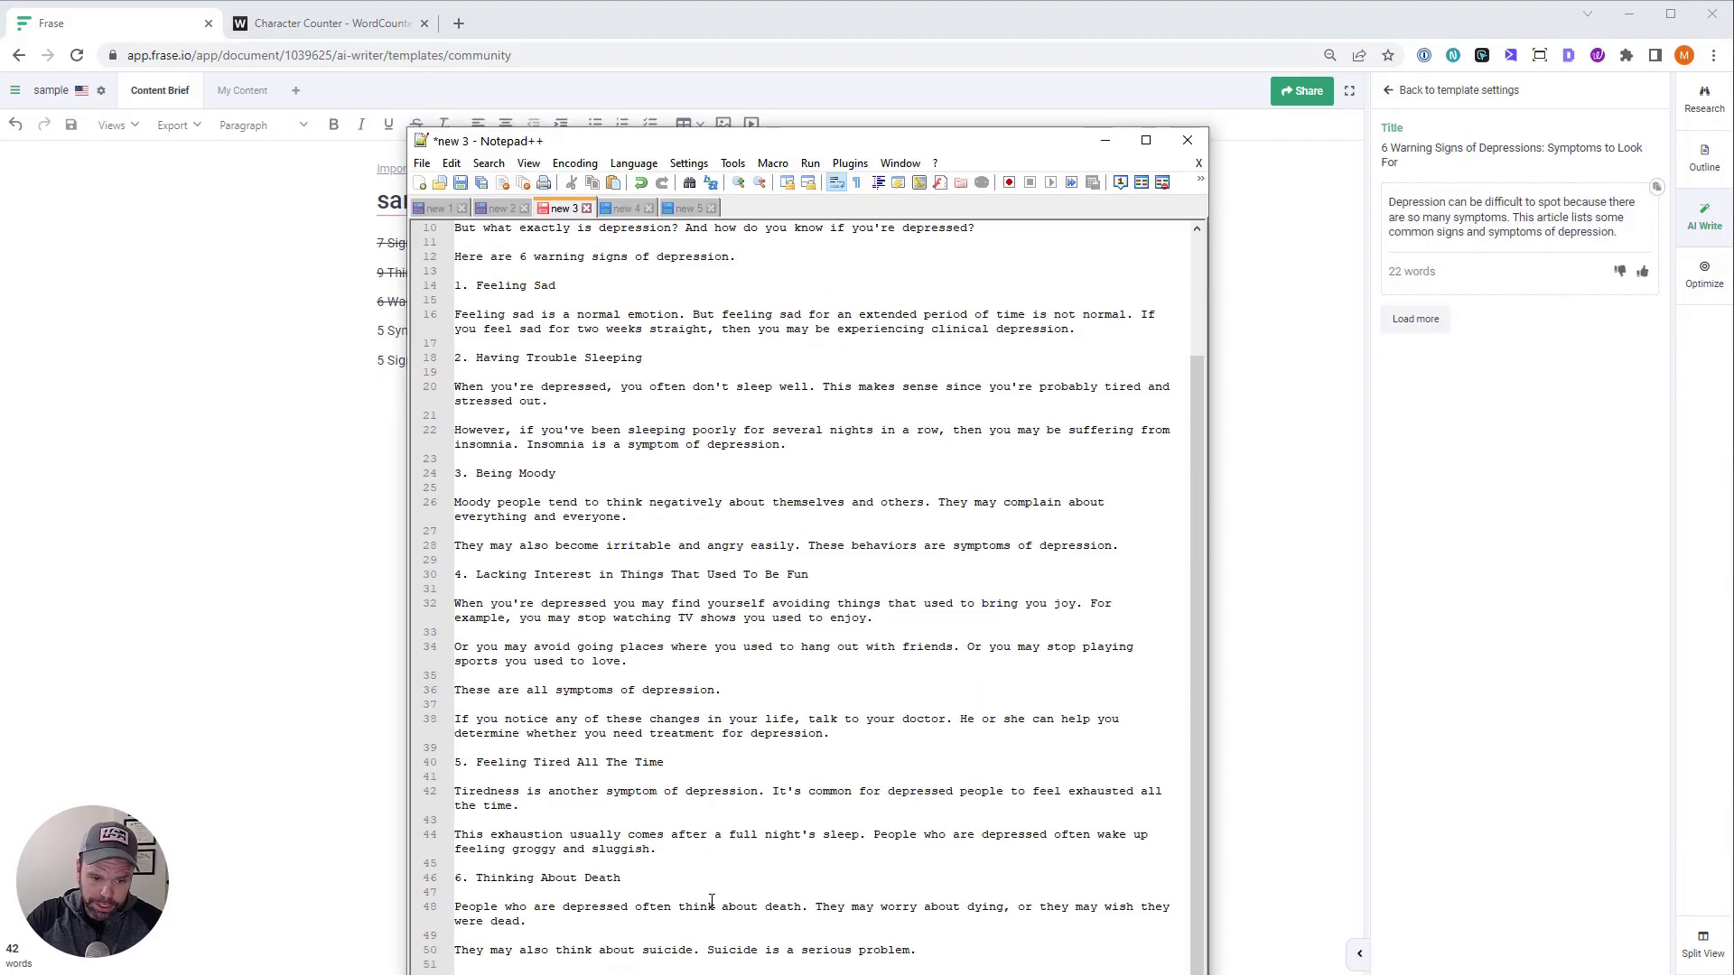
scroll(724, 915, up, 3)
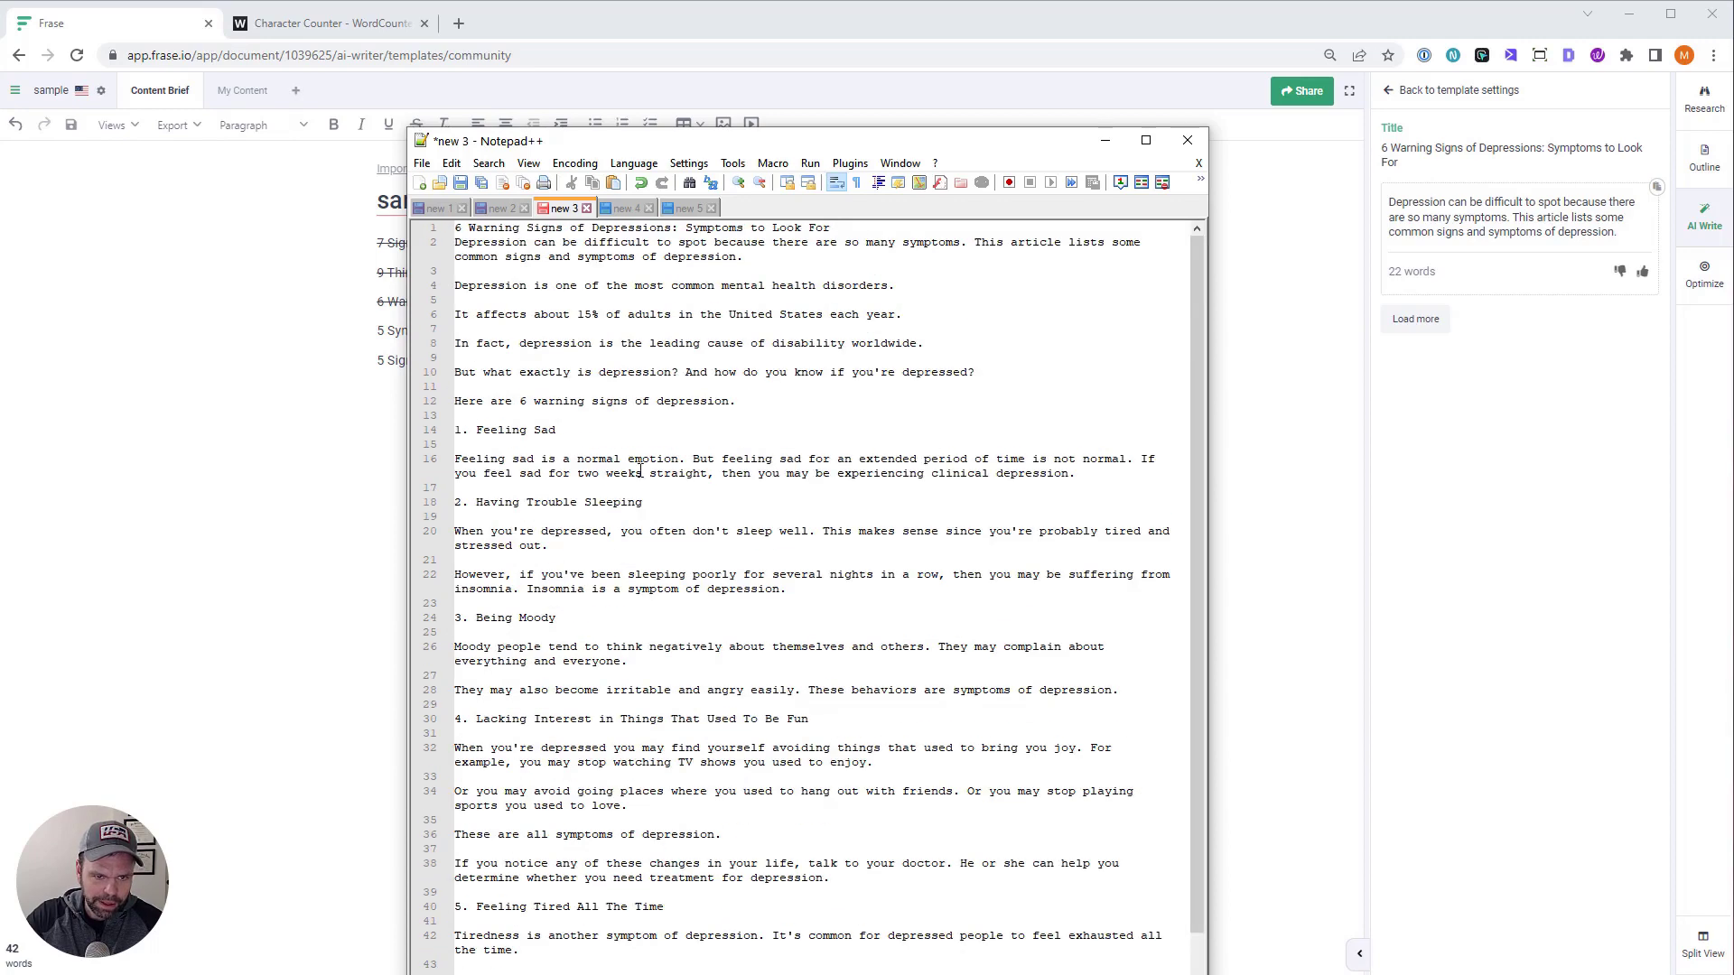
click(440, 209)
scroll(704, 928, down, 6)
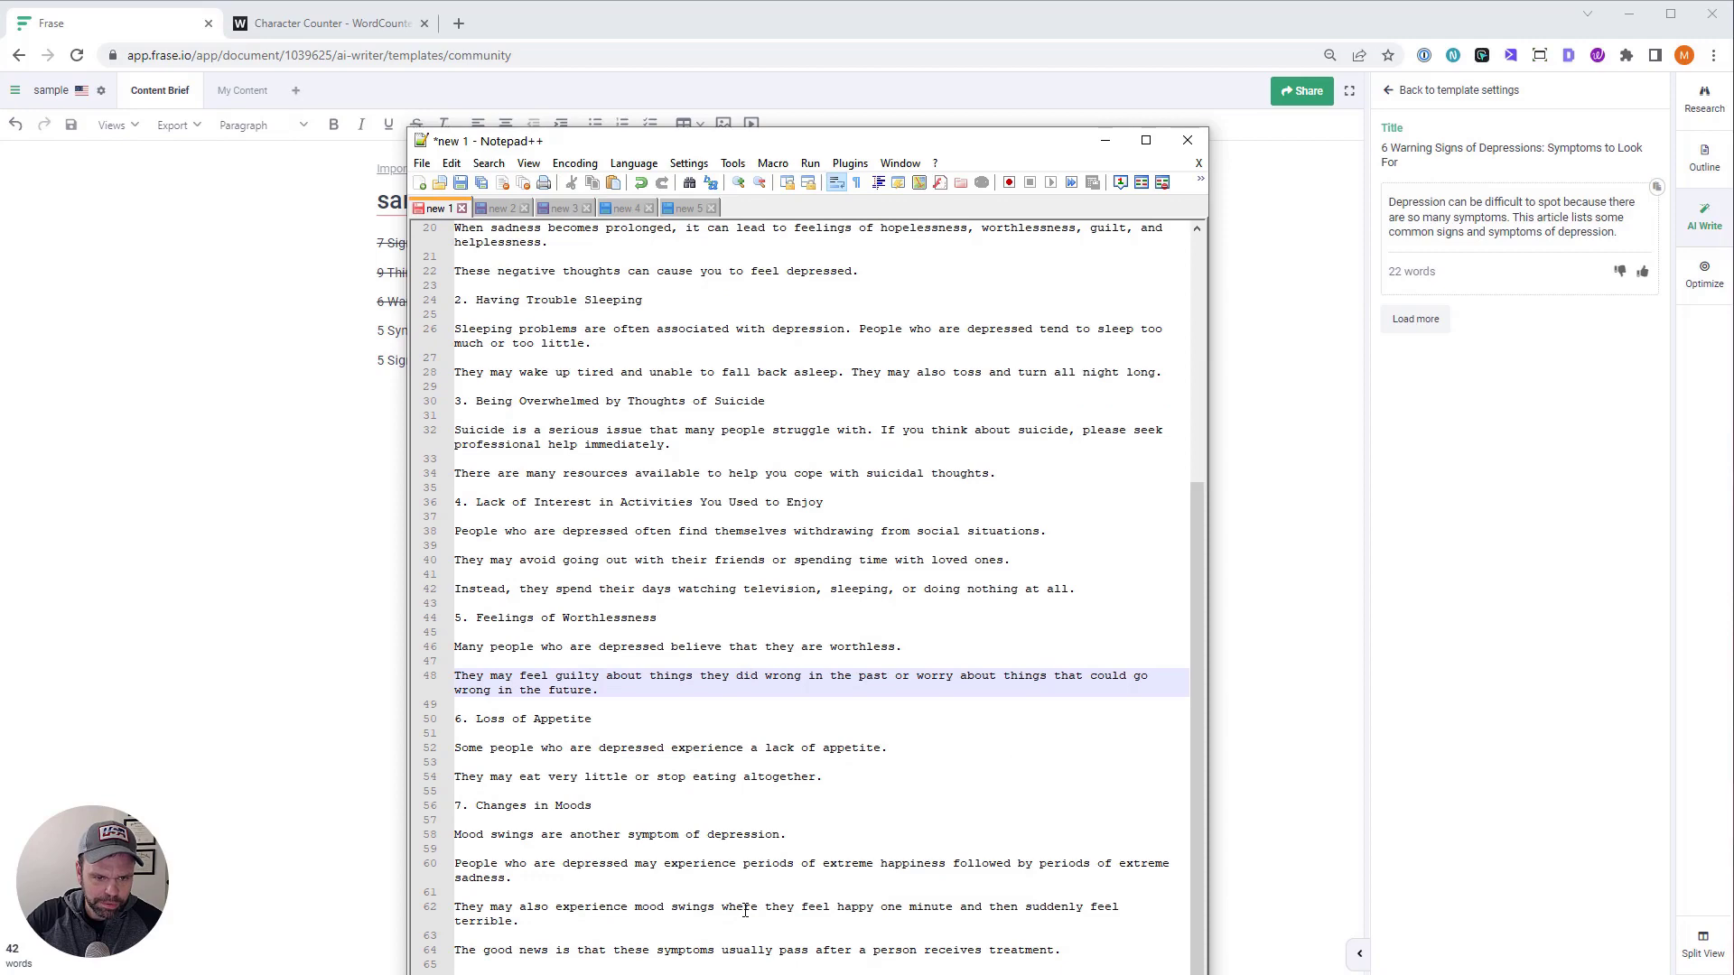
scroll(746, 912, up, 6)
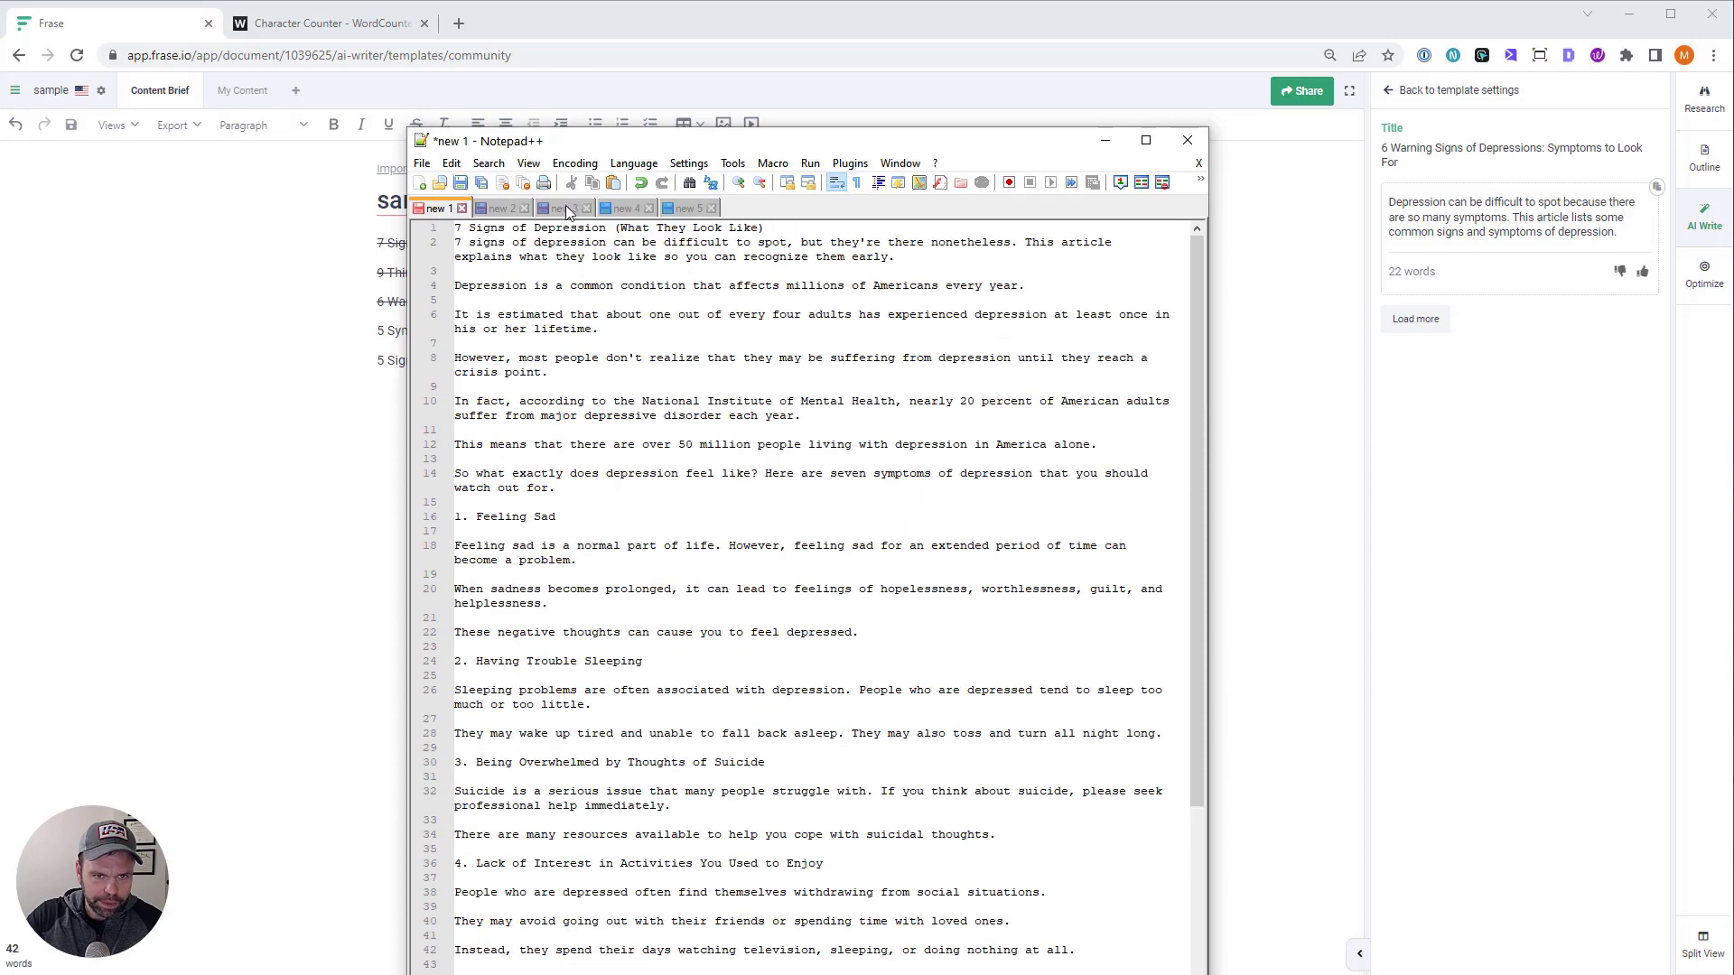
click(629, 210)
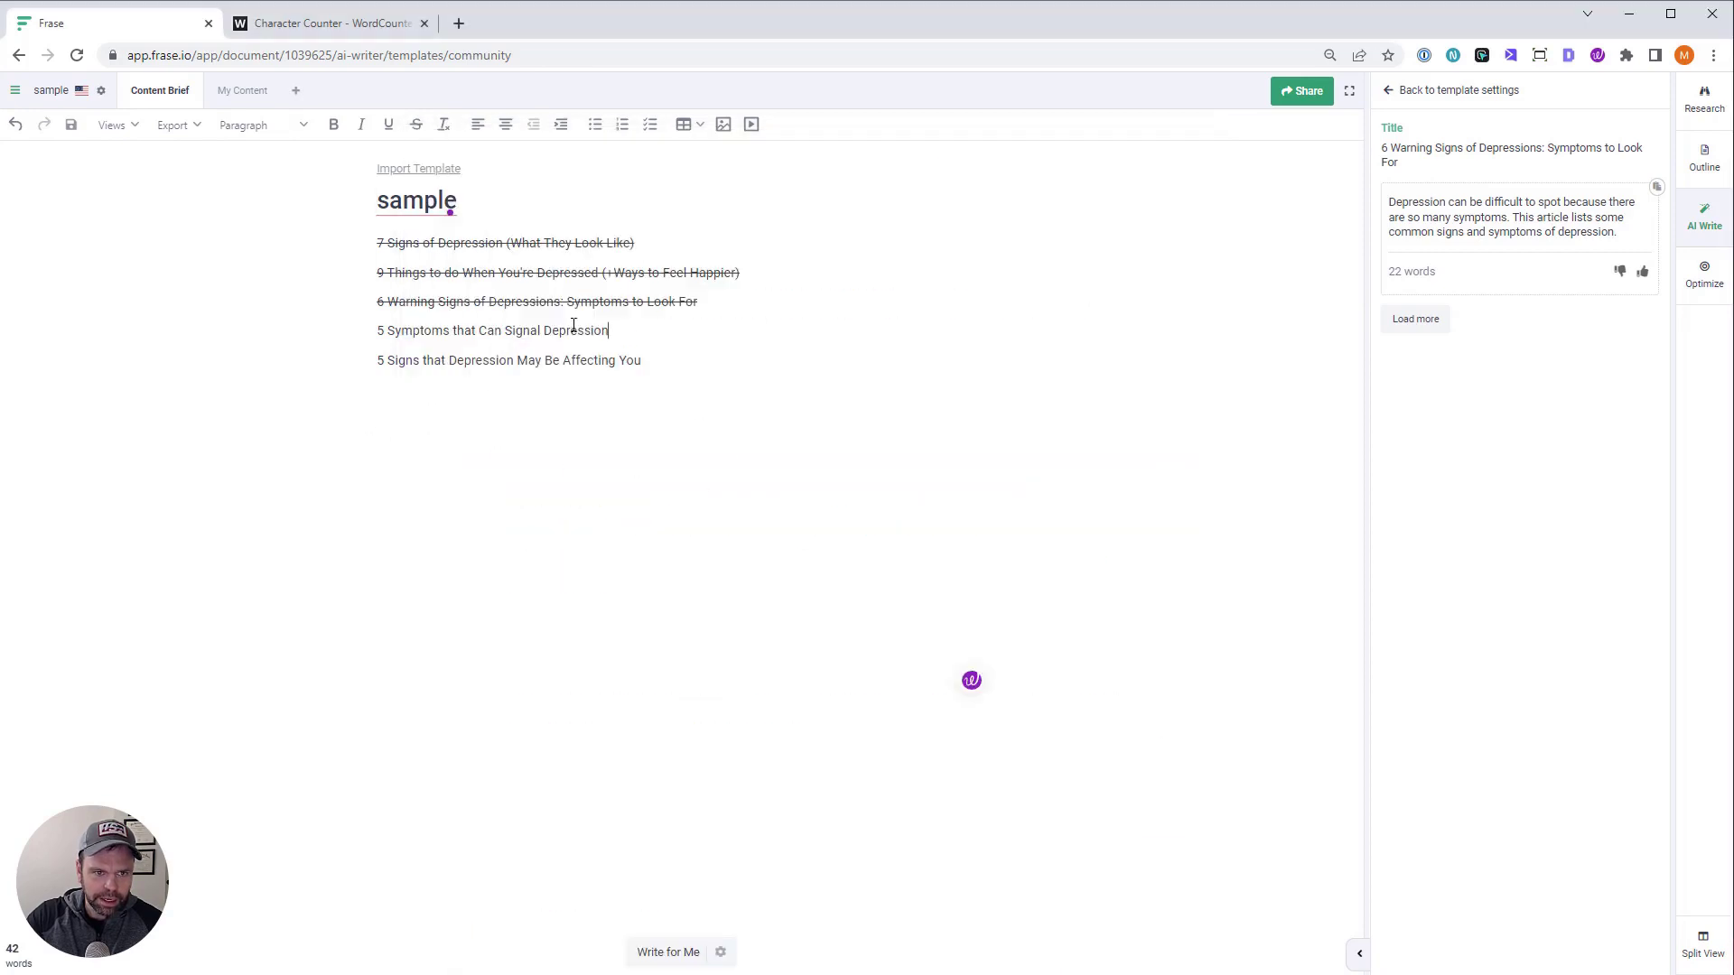
Generate a blog article for '5 Symptoms that Can Signal Depression' and insert it into the document
triple_click(572, 330)
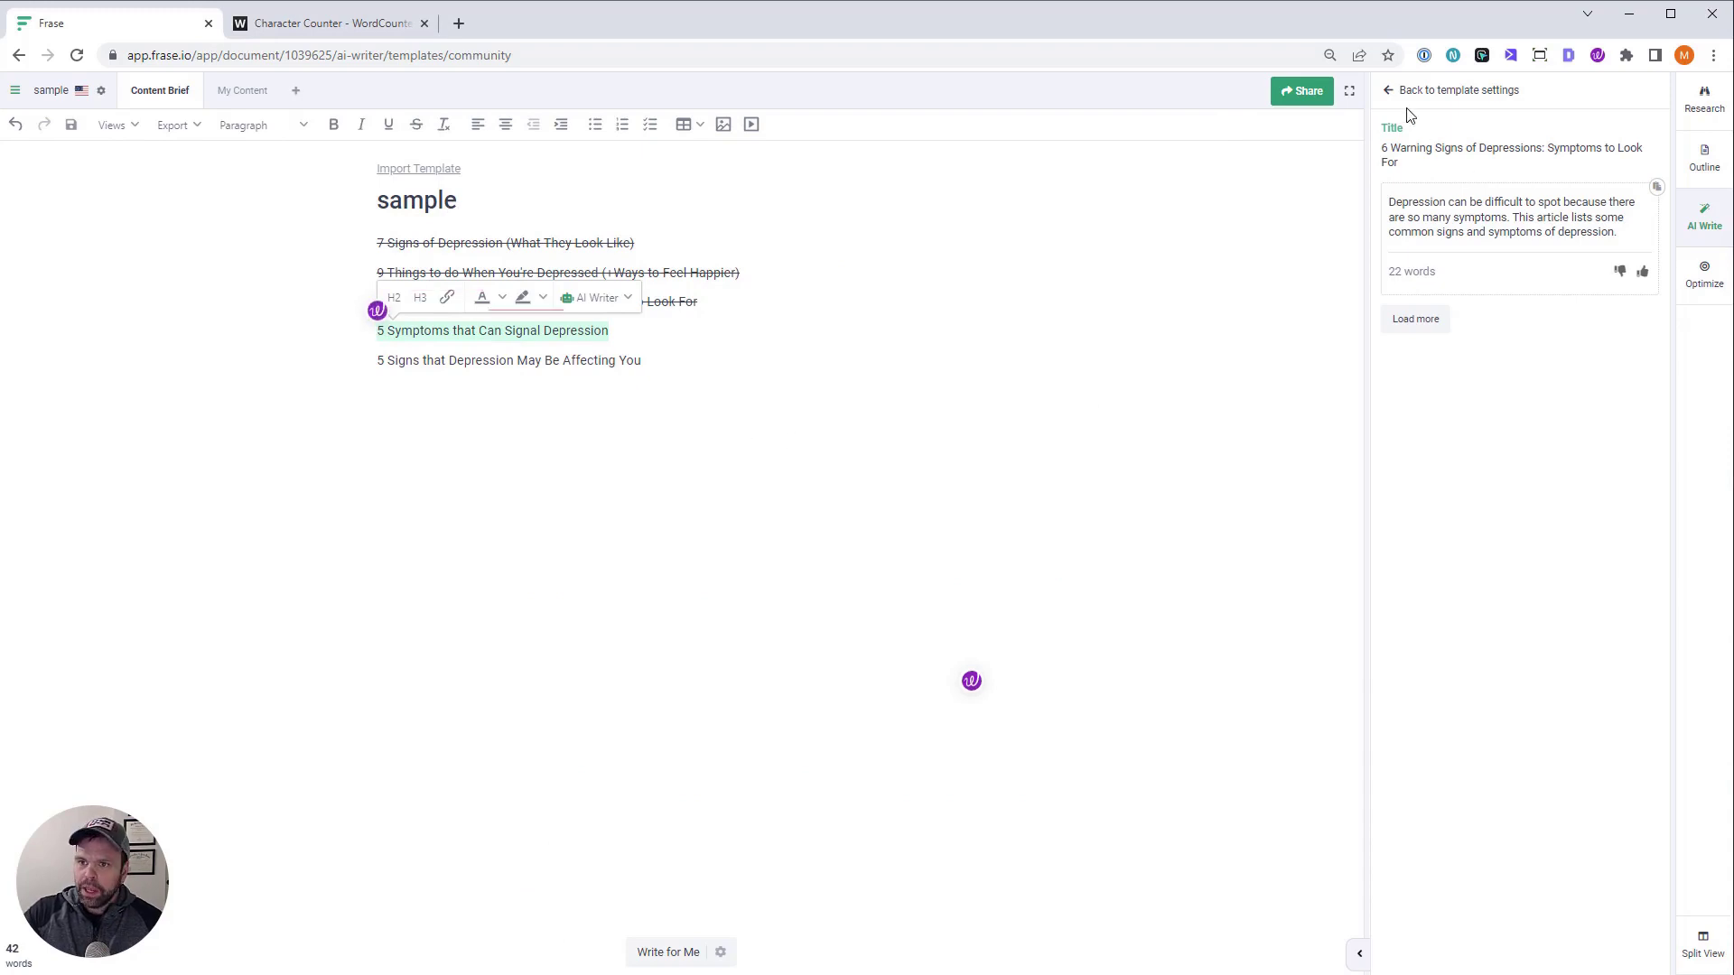
click(1388, 90)
click(1388, 90)
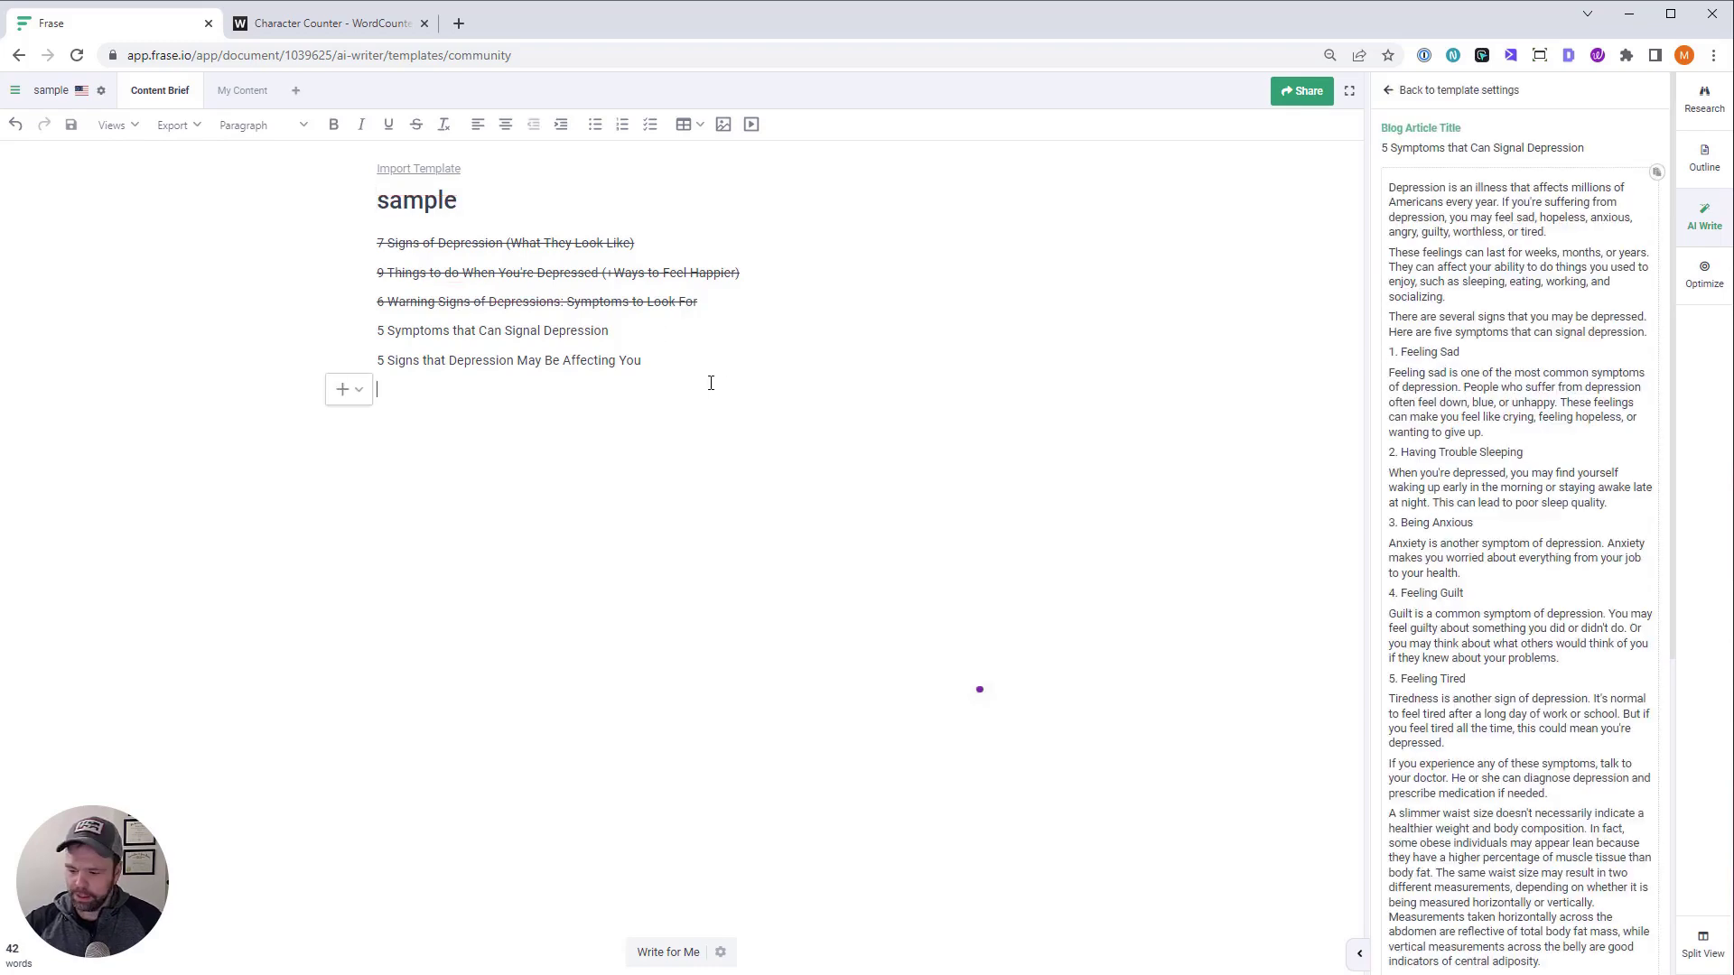
click(1658, 174)
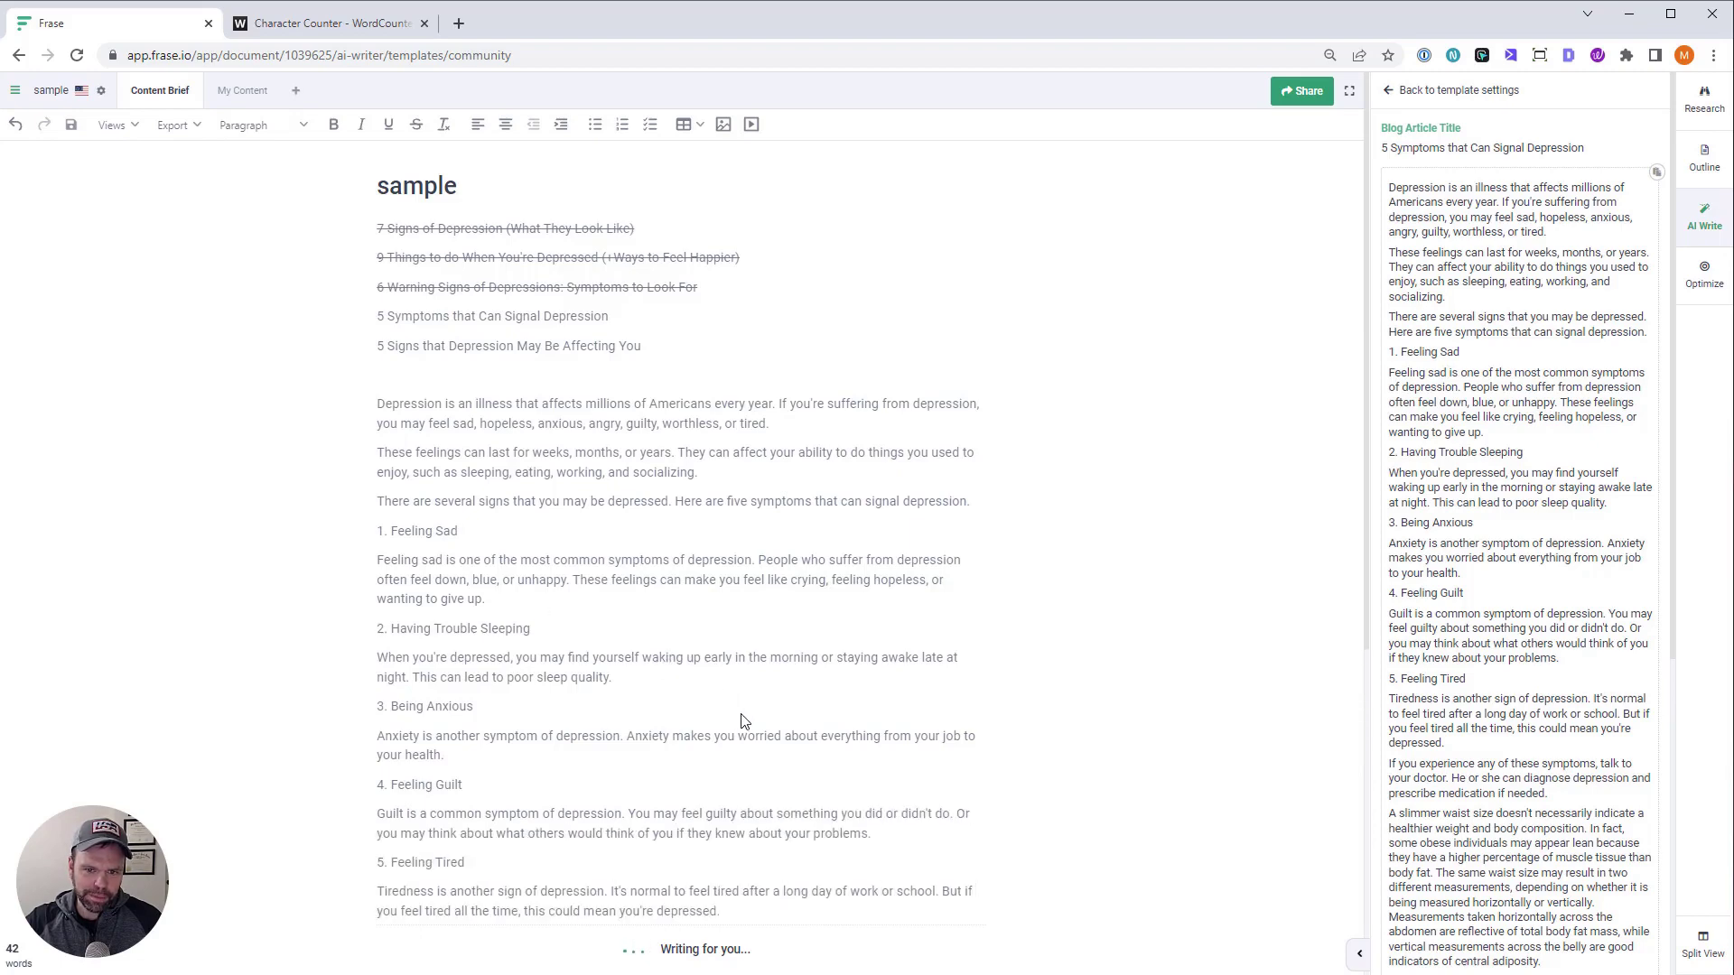
Delete the off-topic waist-size and sources paragraphs so the article ends at the see-your-doctor advice
scroll(783, 718, down, 2)
scroll(783, 718, down, 2)
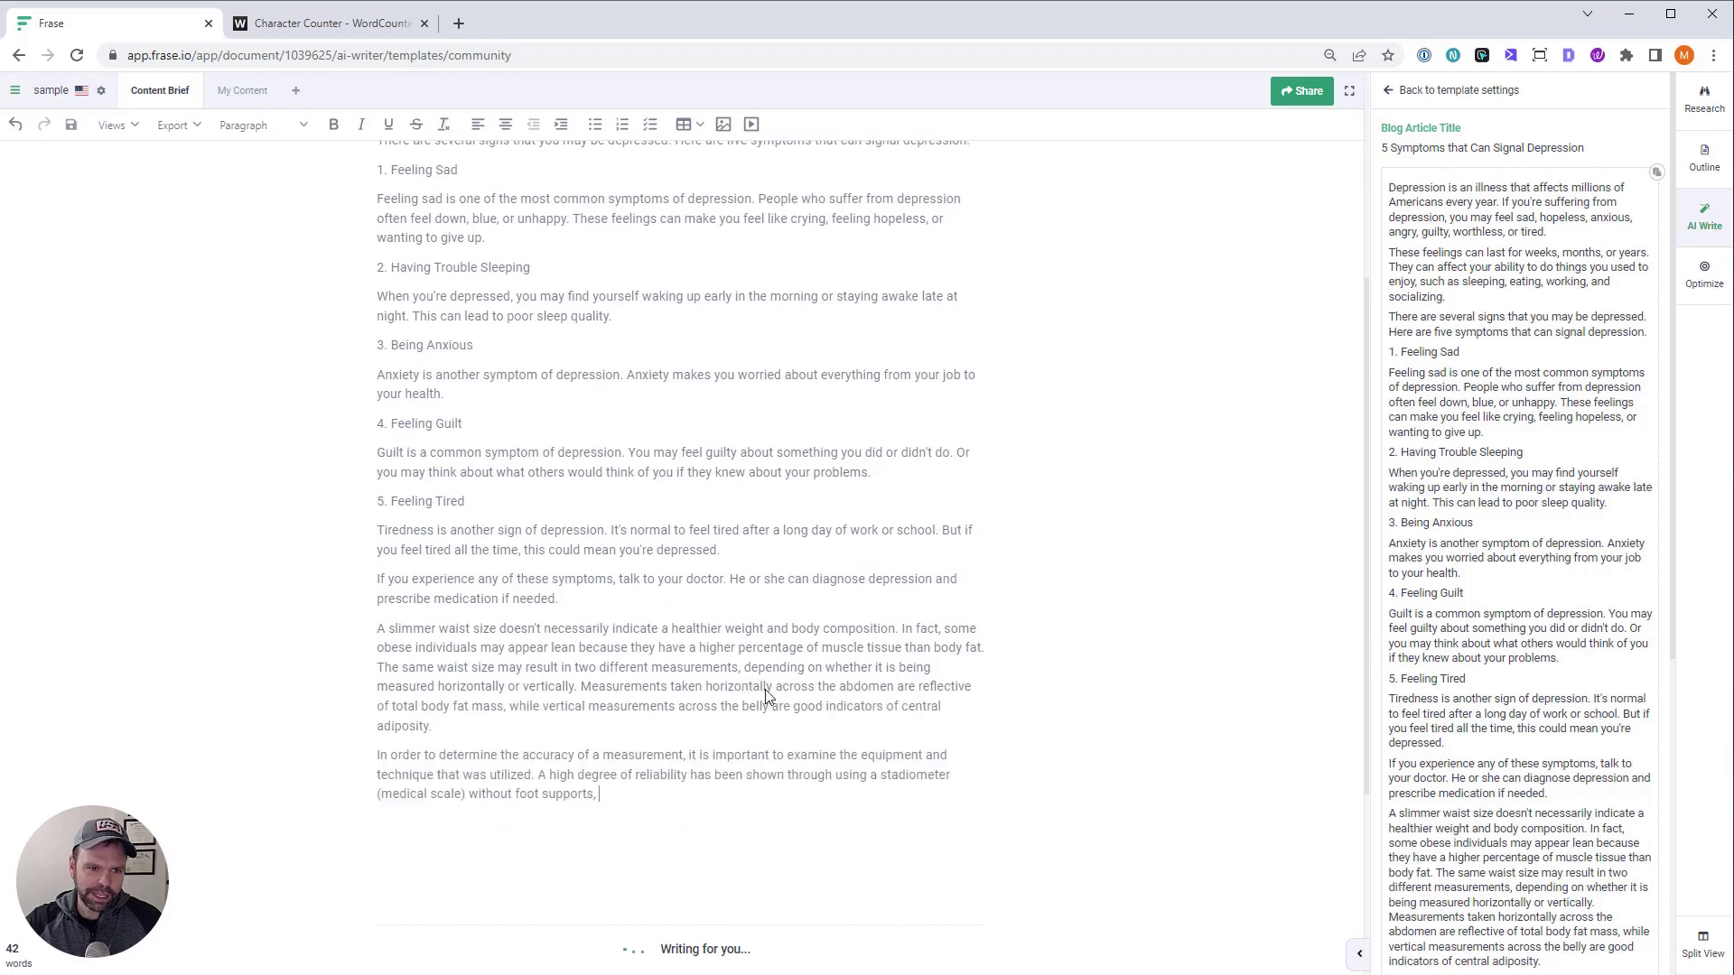
scroll(767, 706, down, 2)
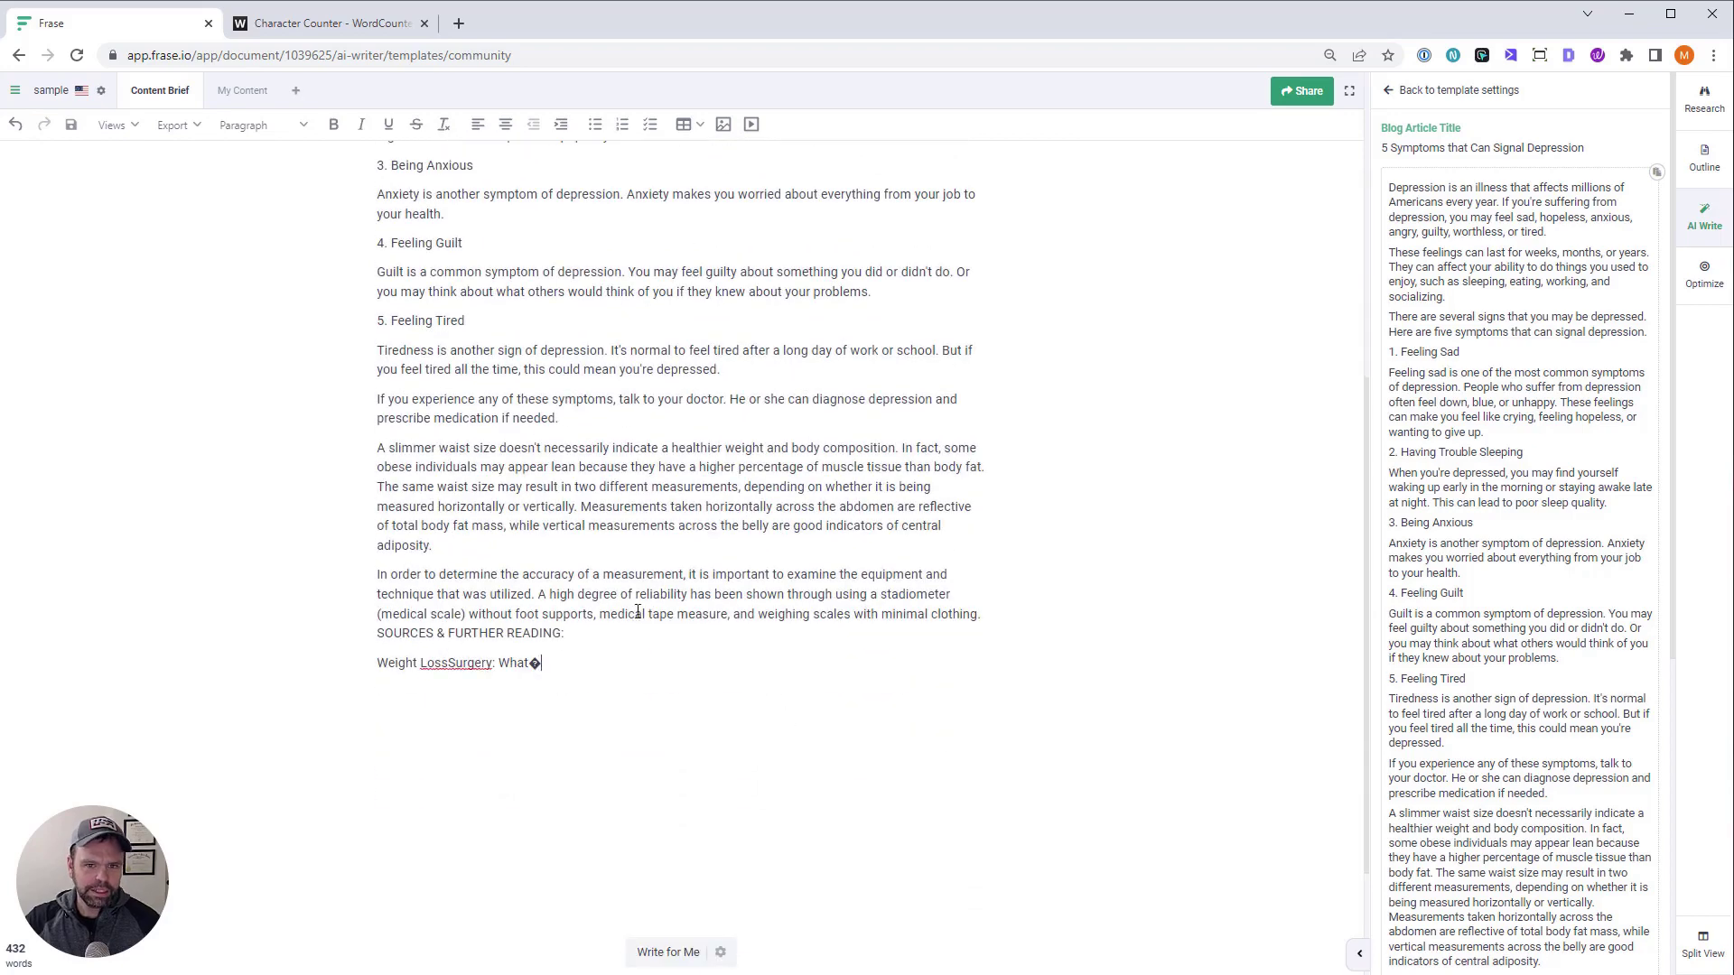
drag(622, 652, 371, 452)
key(BackSpace)
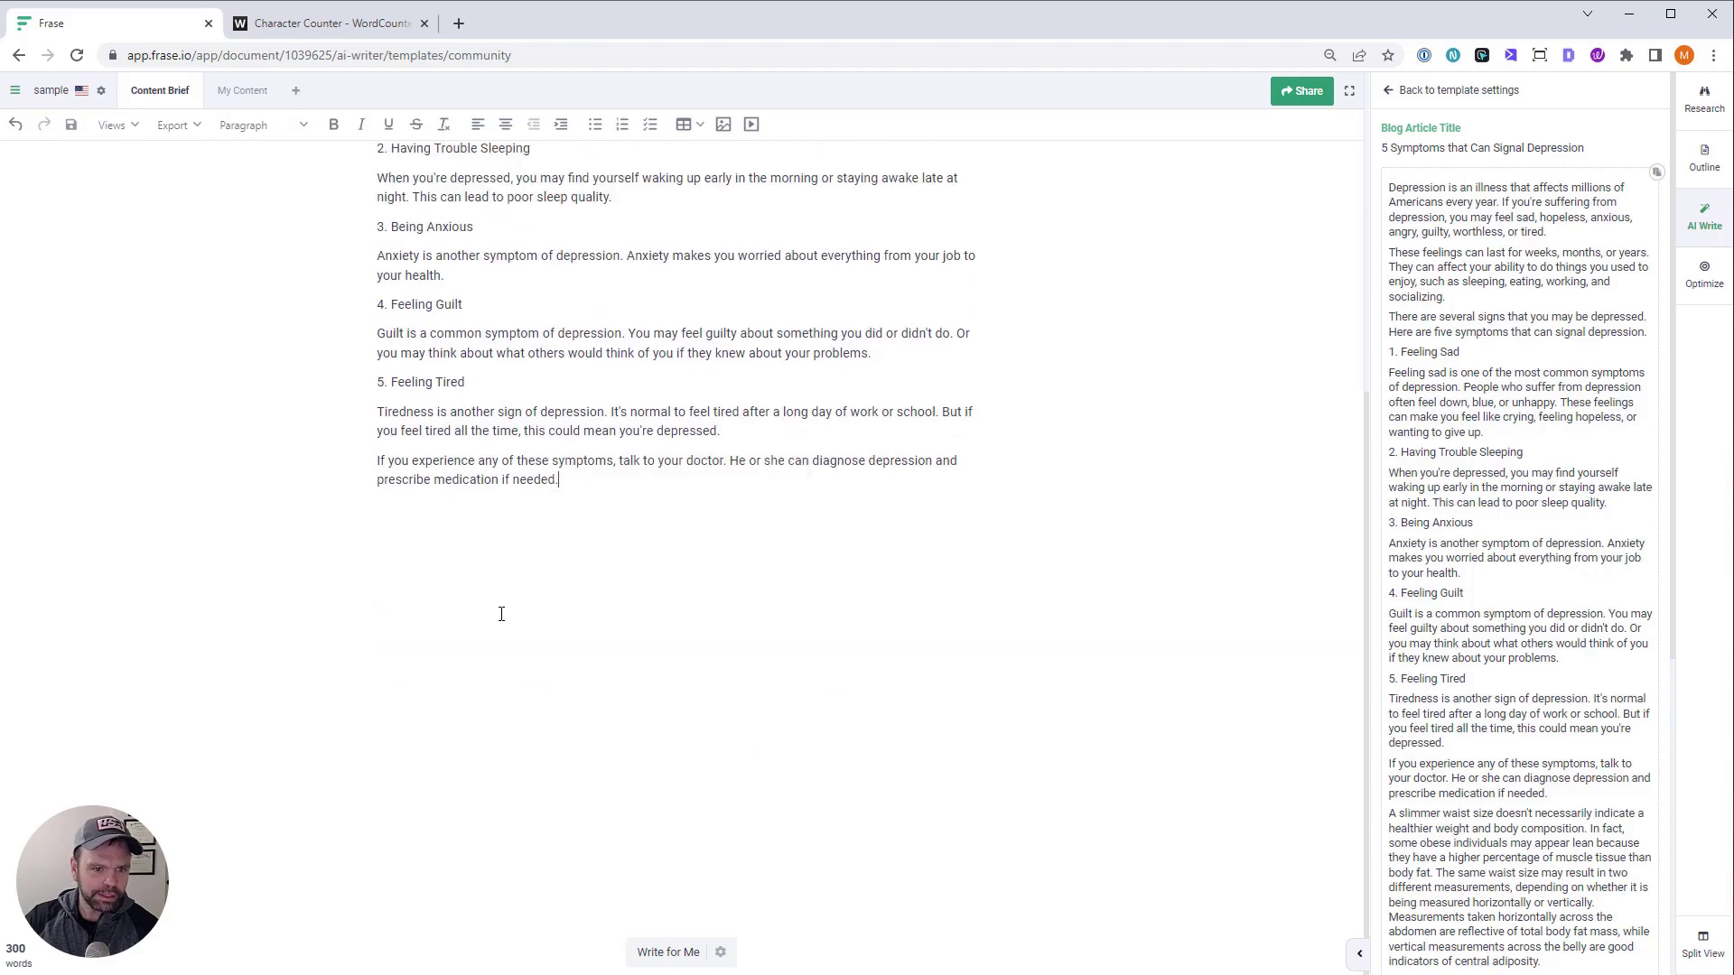
scroll(632, 704, down, 4)
scroll(1490, 786, down, 5)
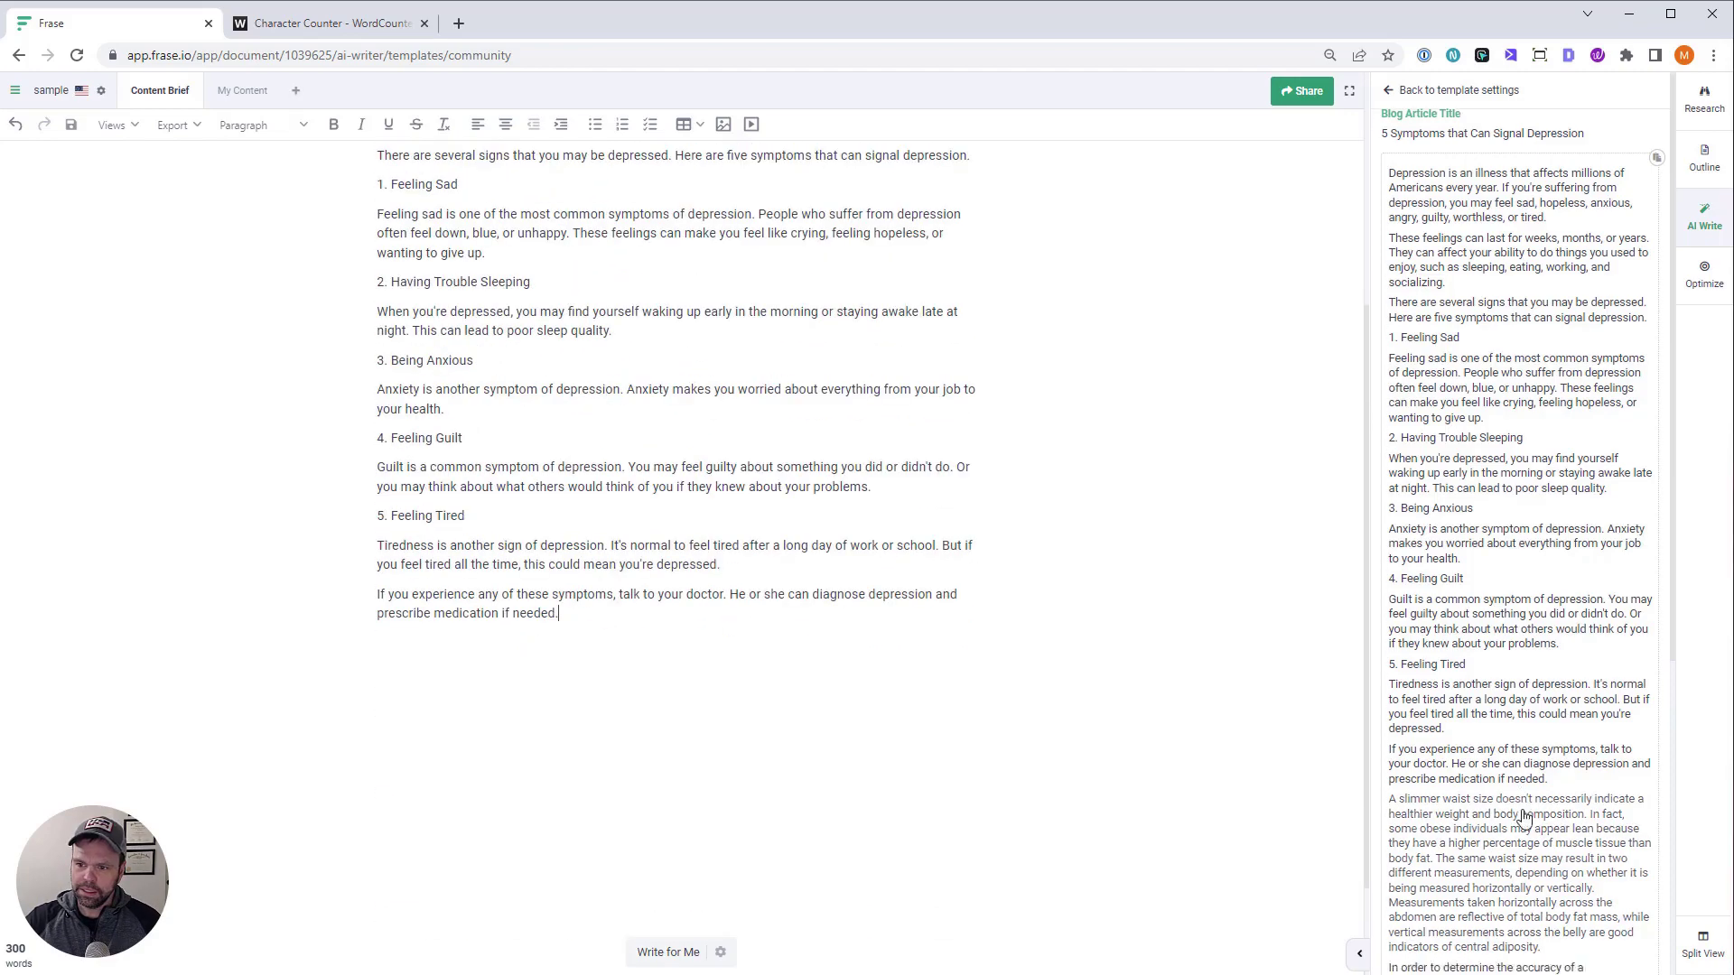
scroll(1336, 768, up, 4)
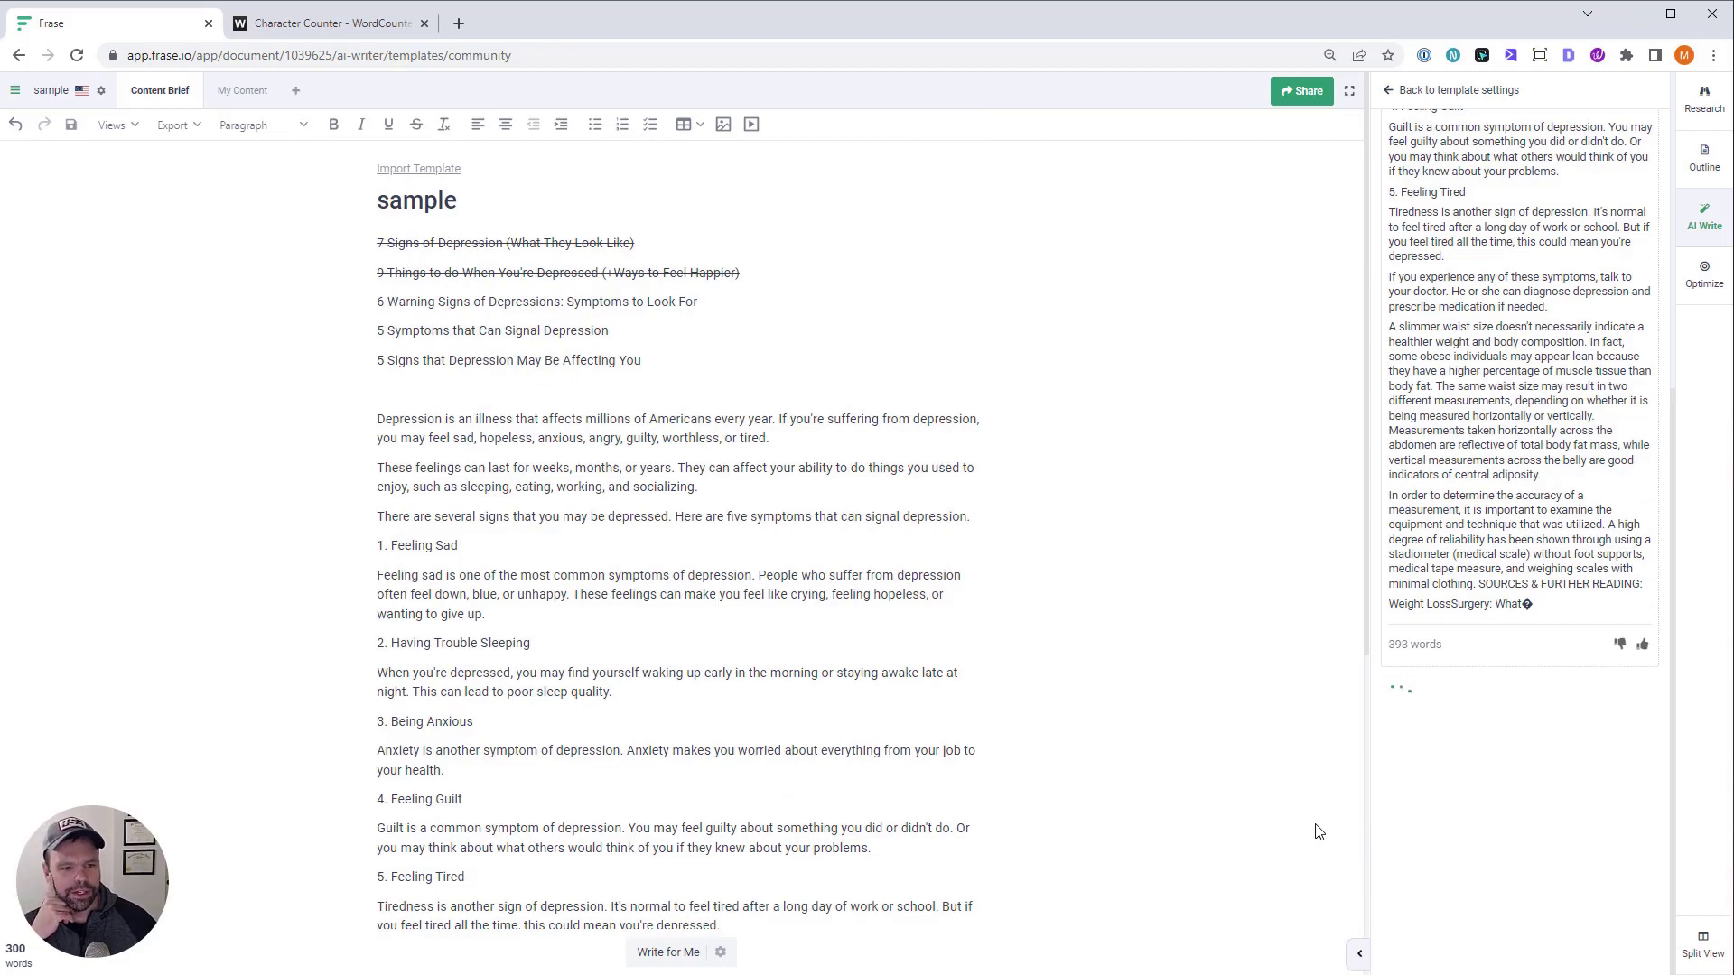
Delete the previously generated article body from the document
scroll(917, 741, down, 2)
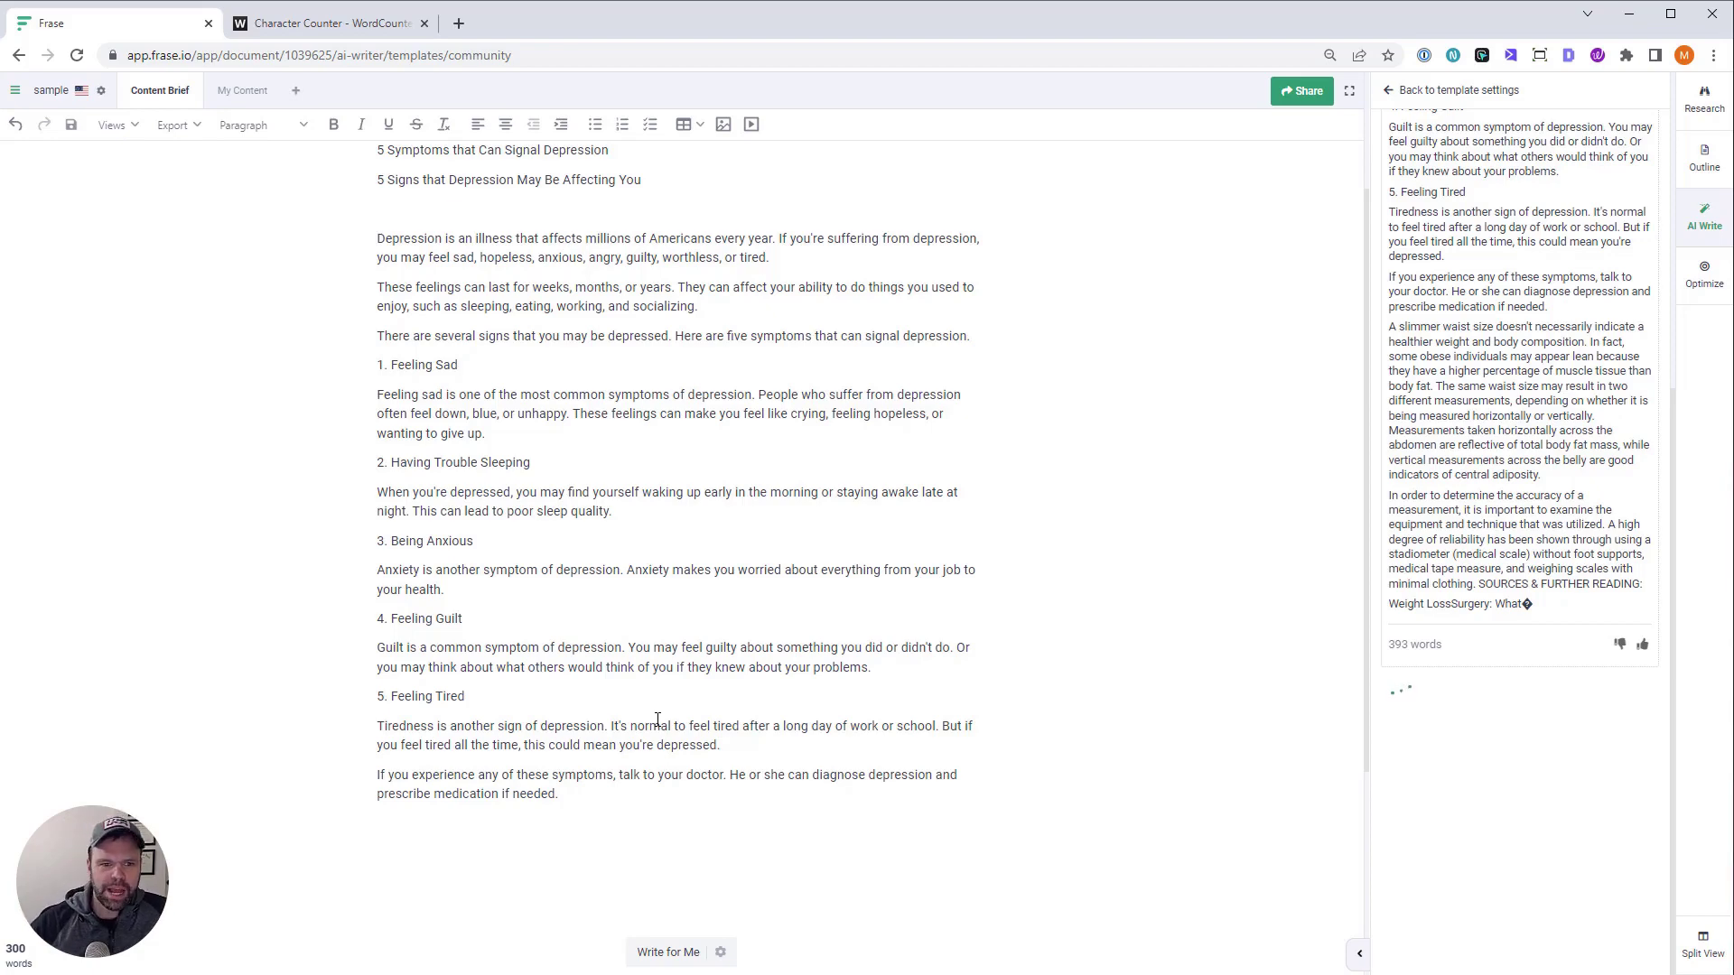
drag(593, 800, 366, 237)
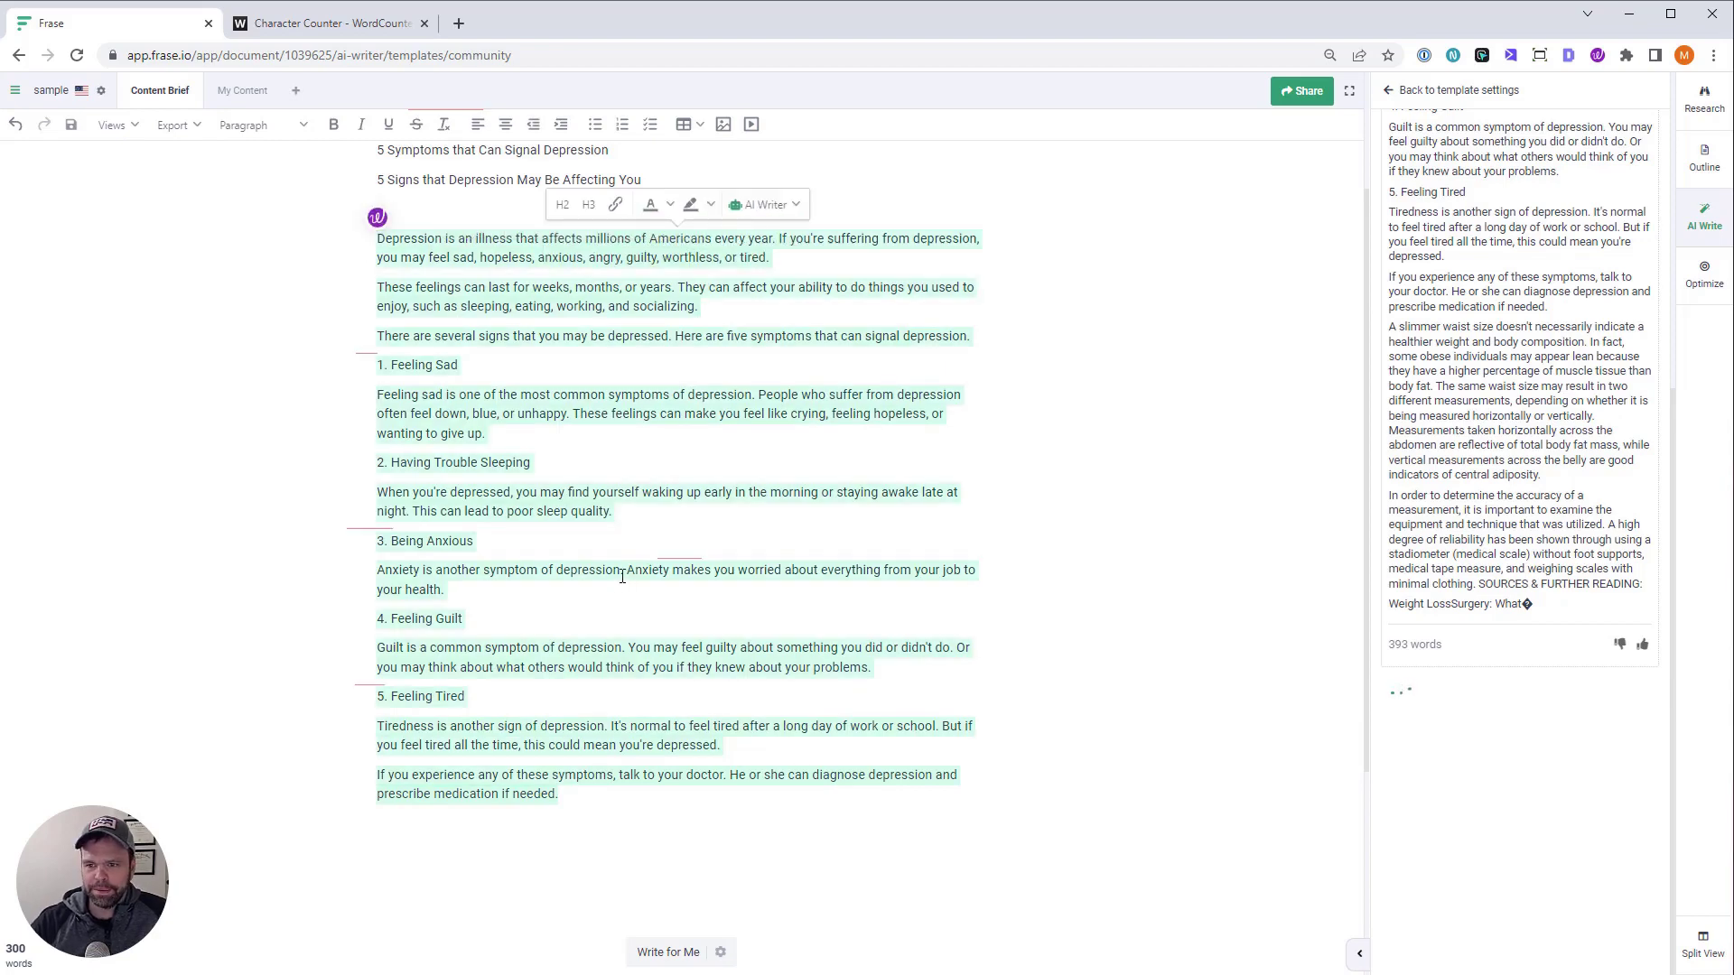
click(987, 570)
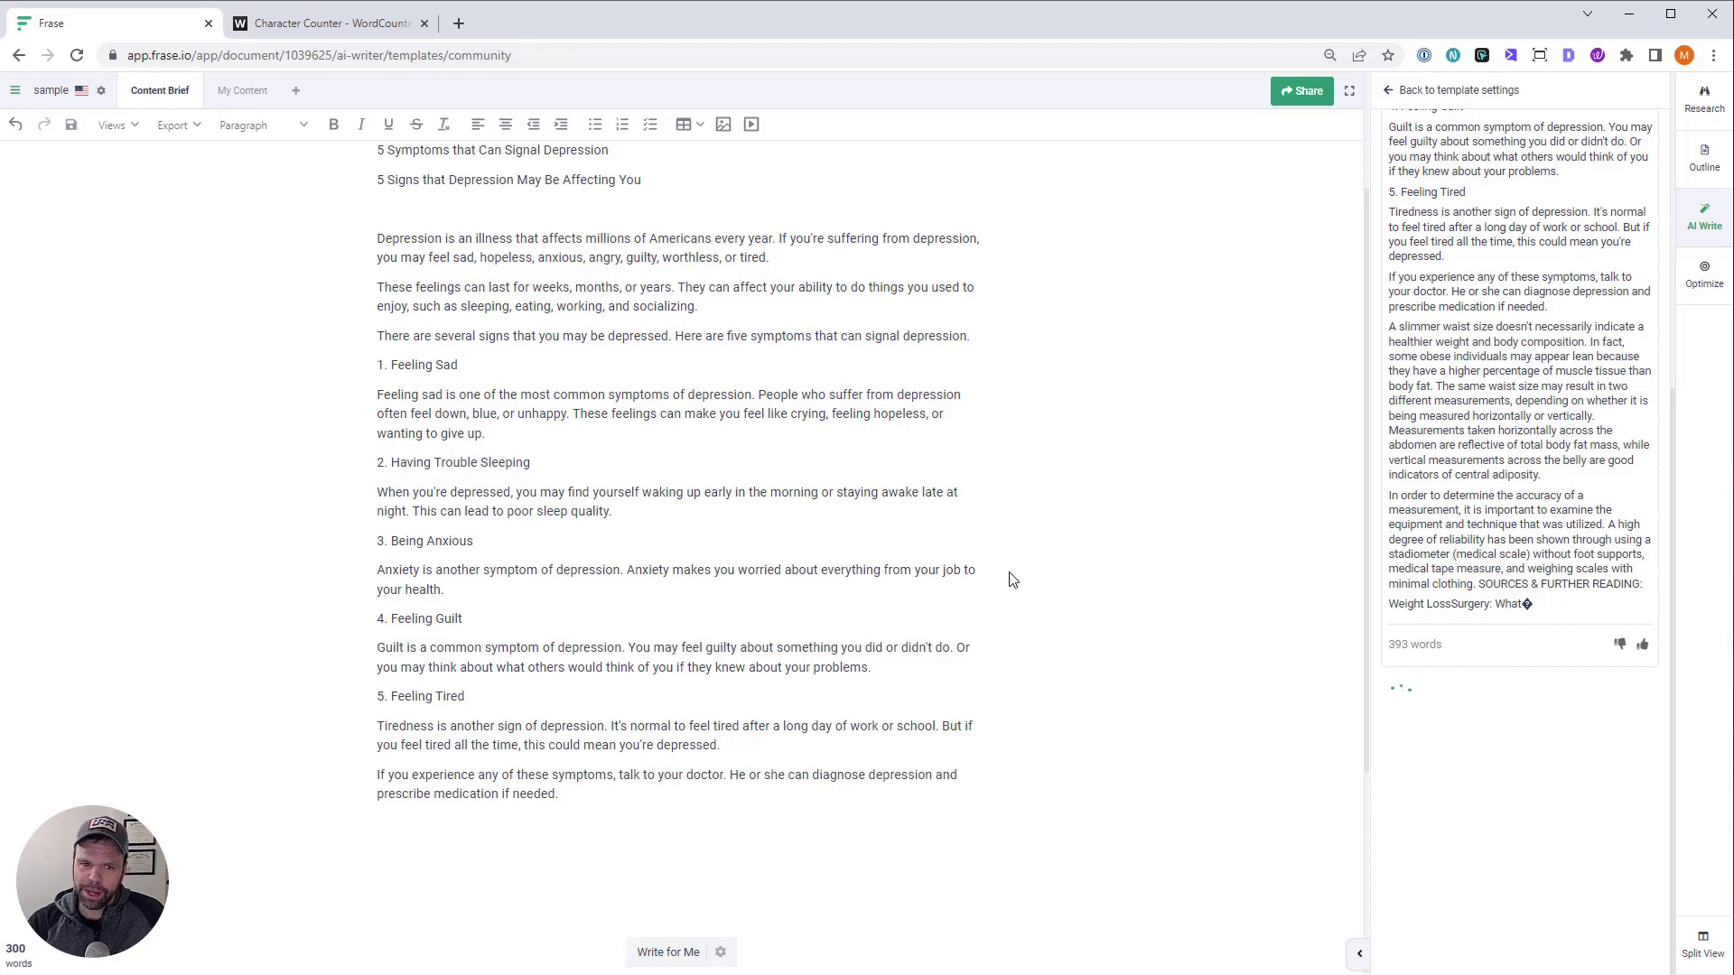
drag(644, 799, 377, 237)
key(BackSpace)
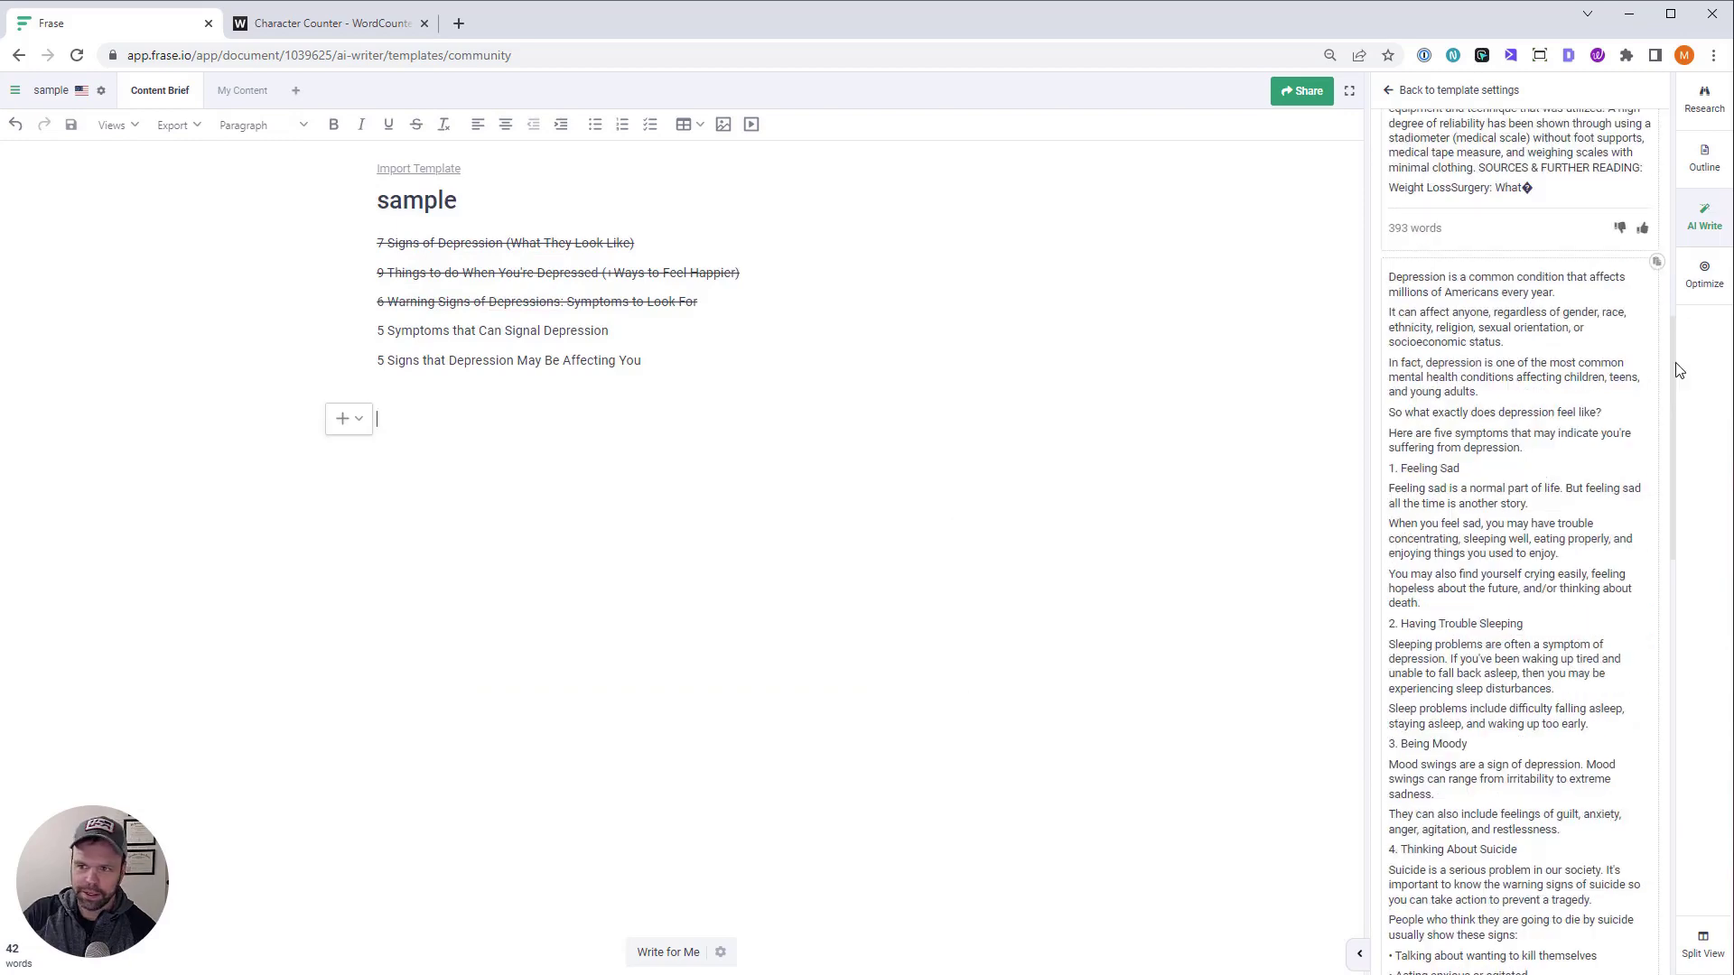
Insert the newer generated article variation and load more variations
click(1656, 262)
scroll(1469, 773, down, 8)
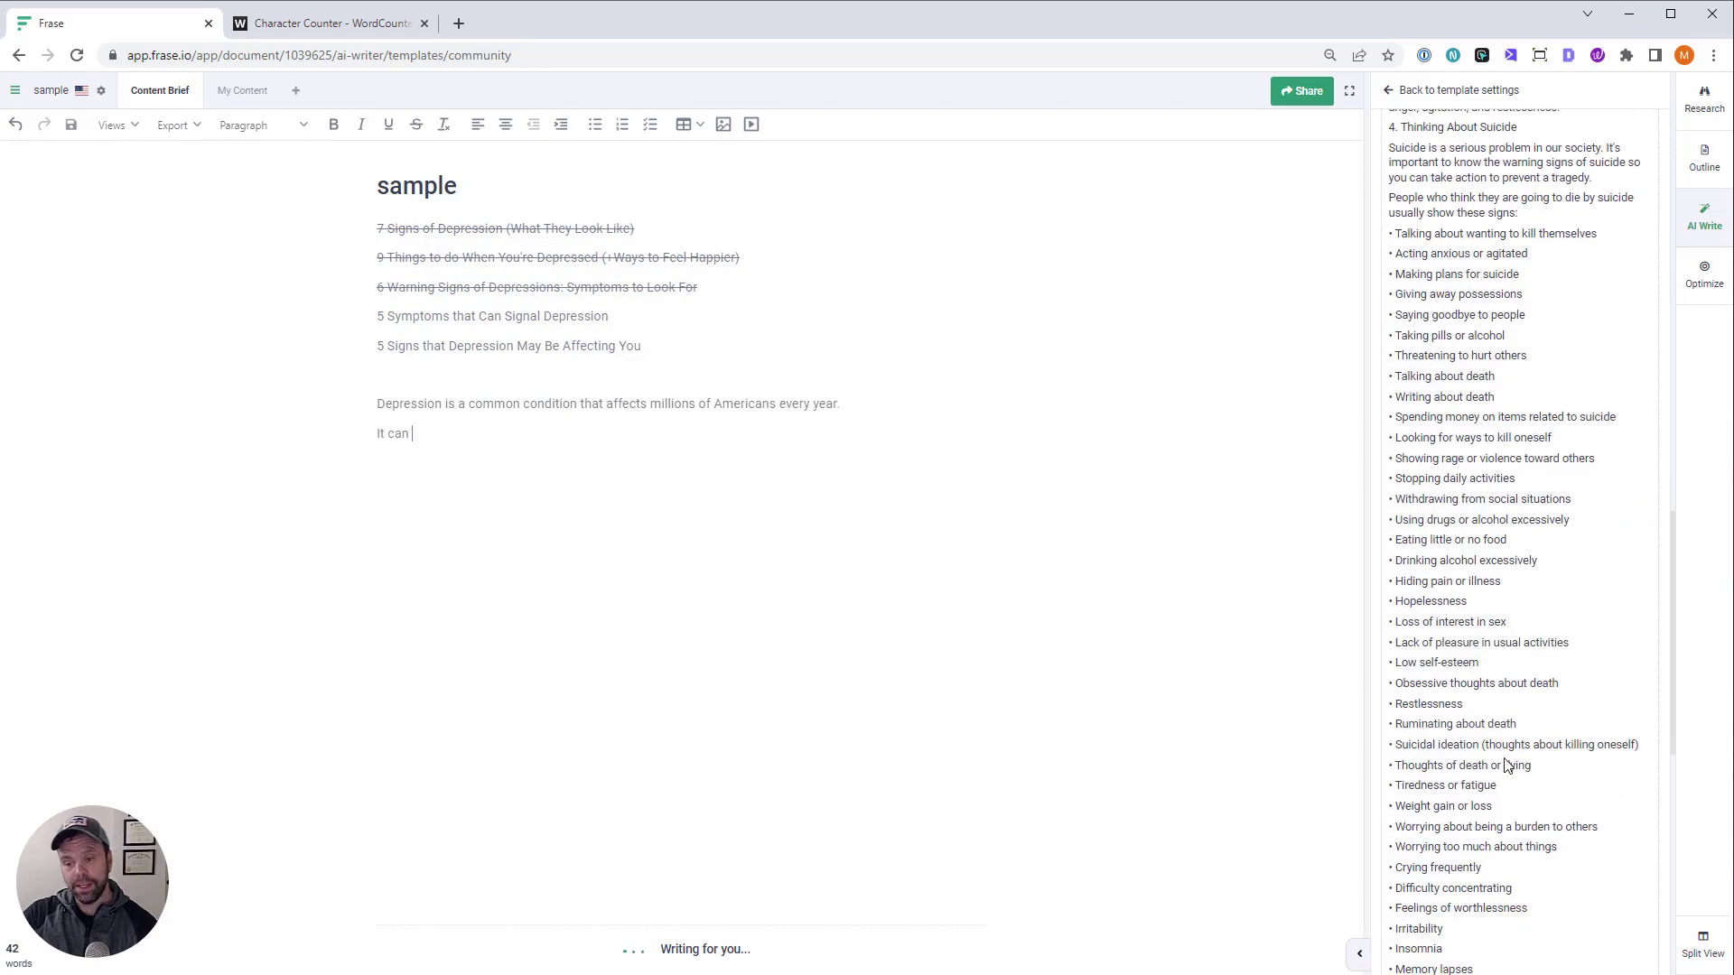
scroll(1506, 766, down, 8)
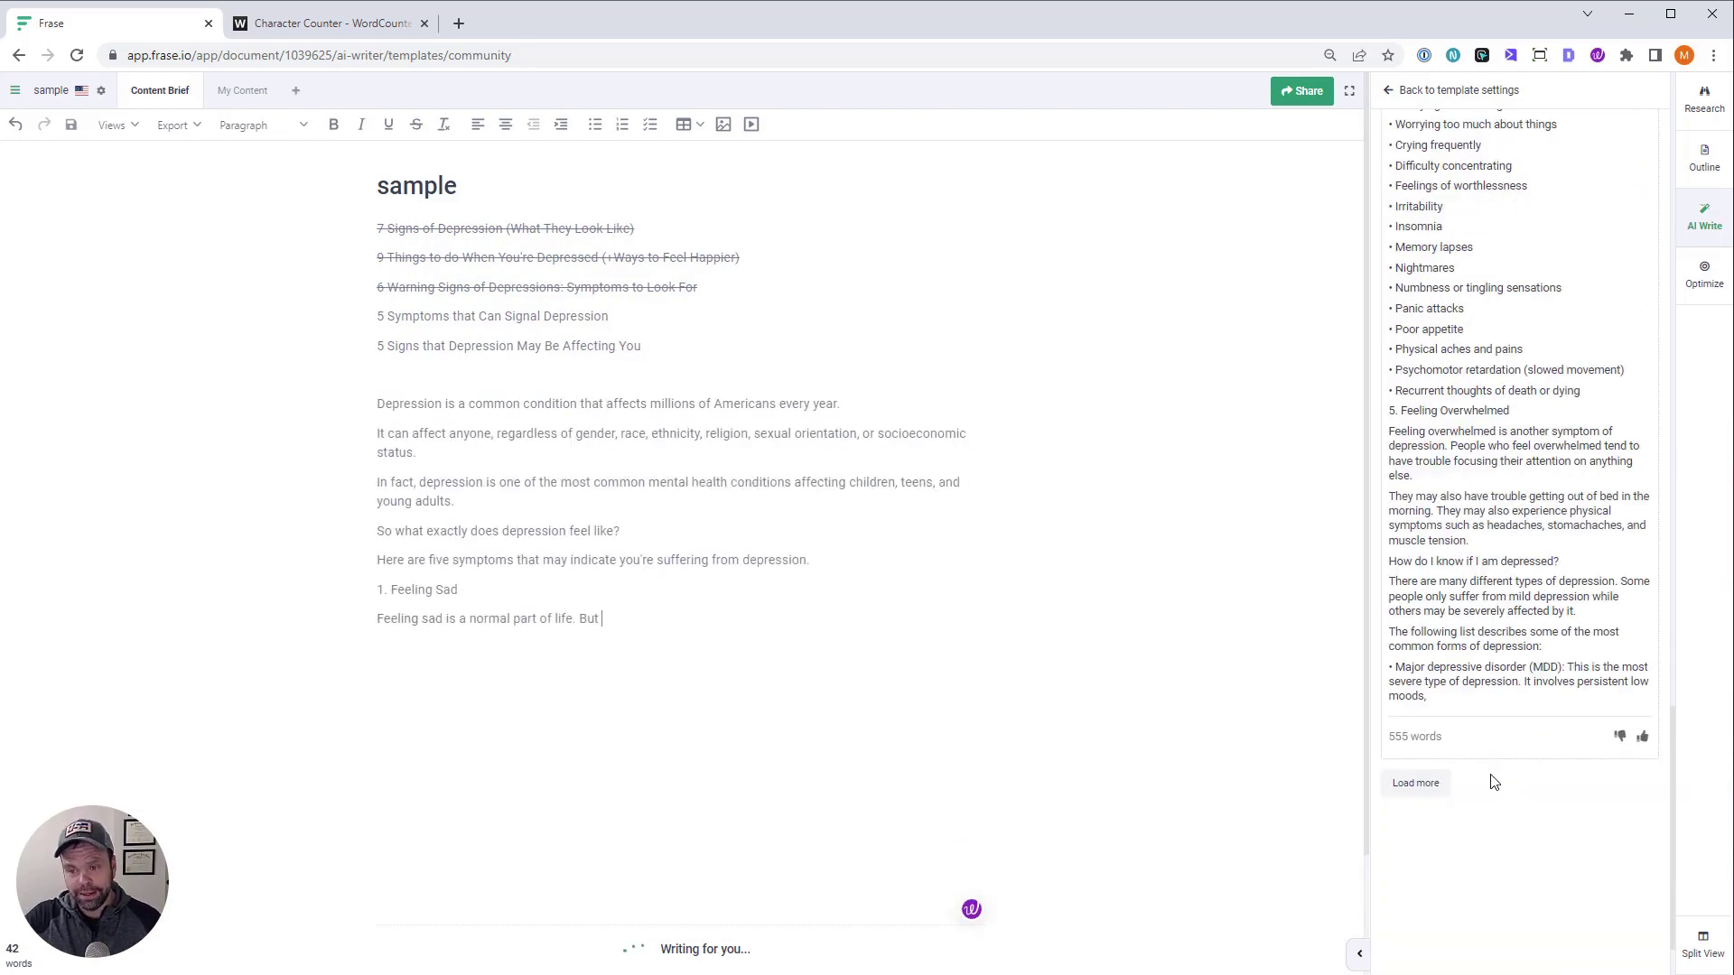
click(1426, 790)
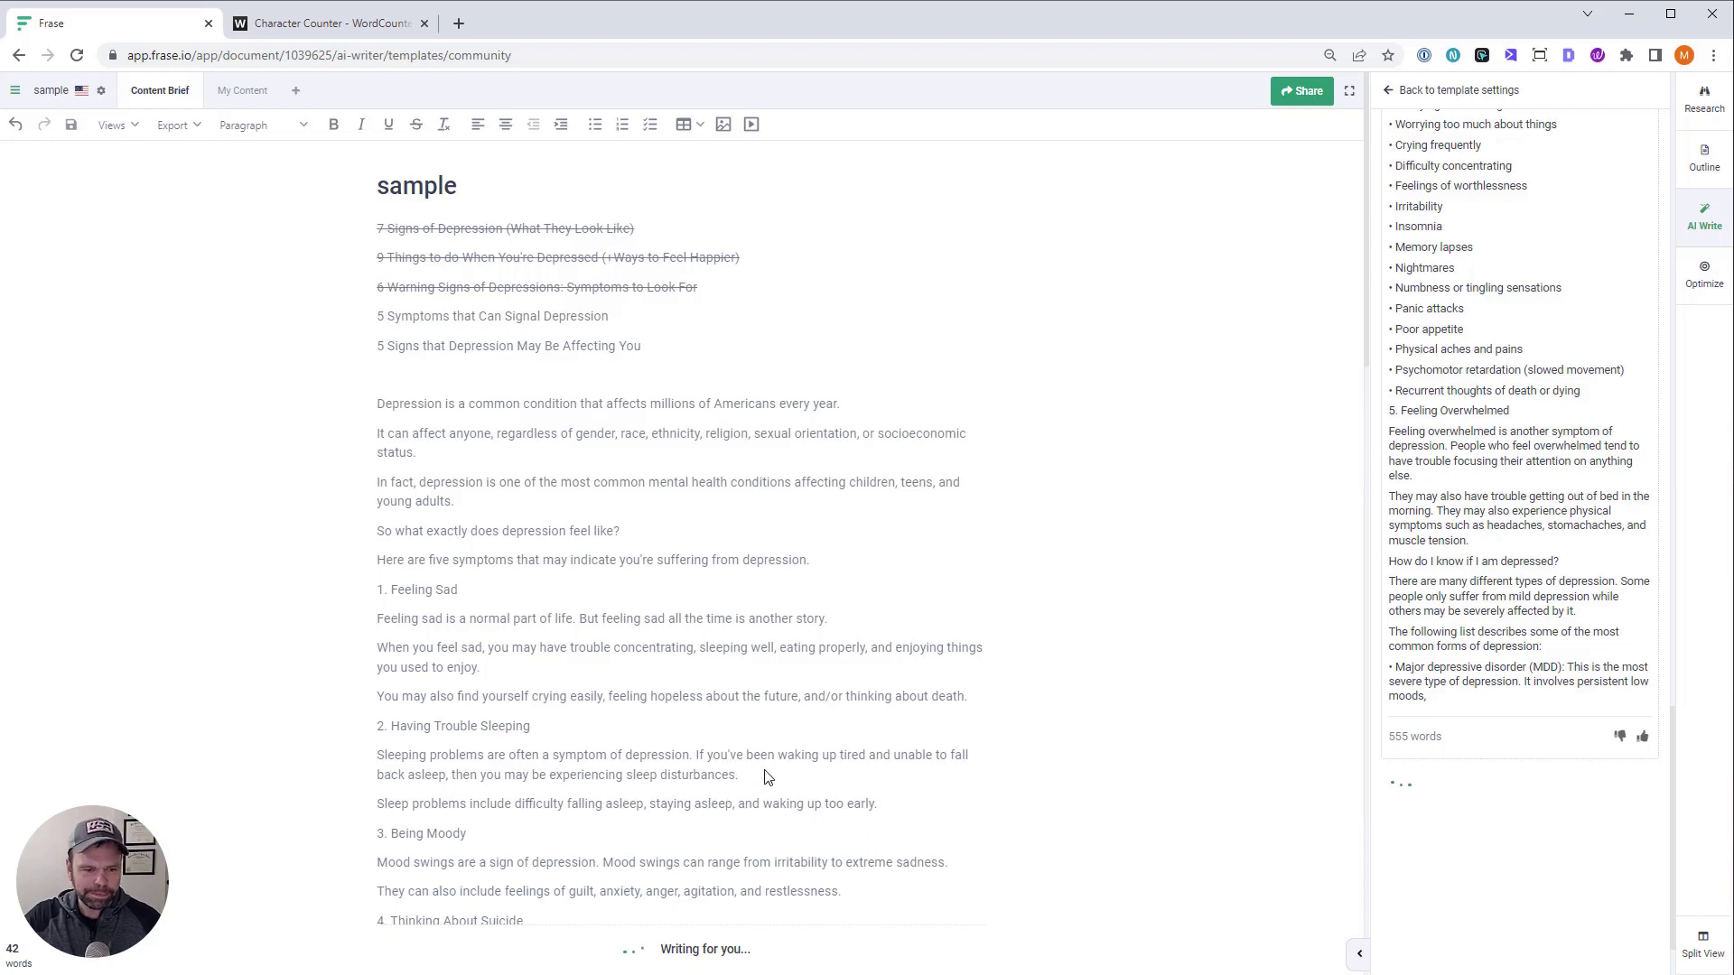
Remove the extra warning-sign bullets and the 'How do I know if I am depressed?' text
scroll(764, 777, down, 4)
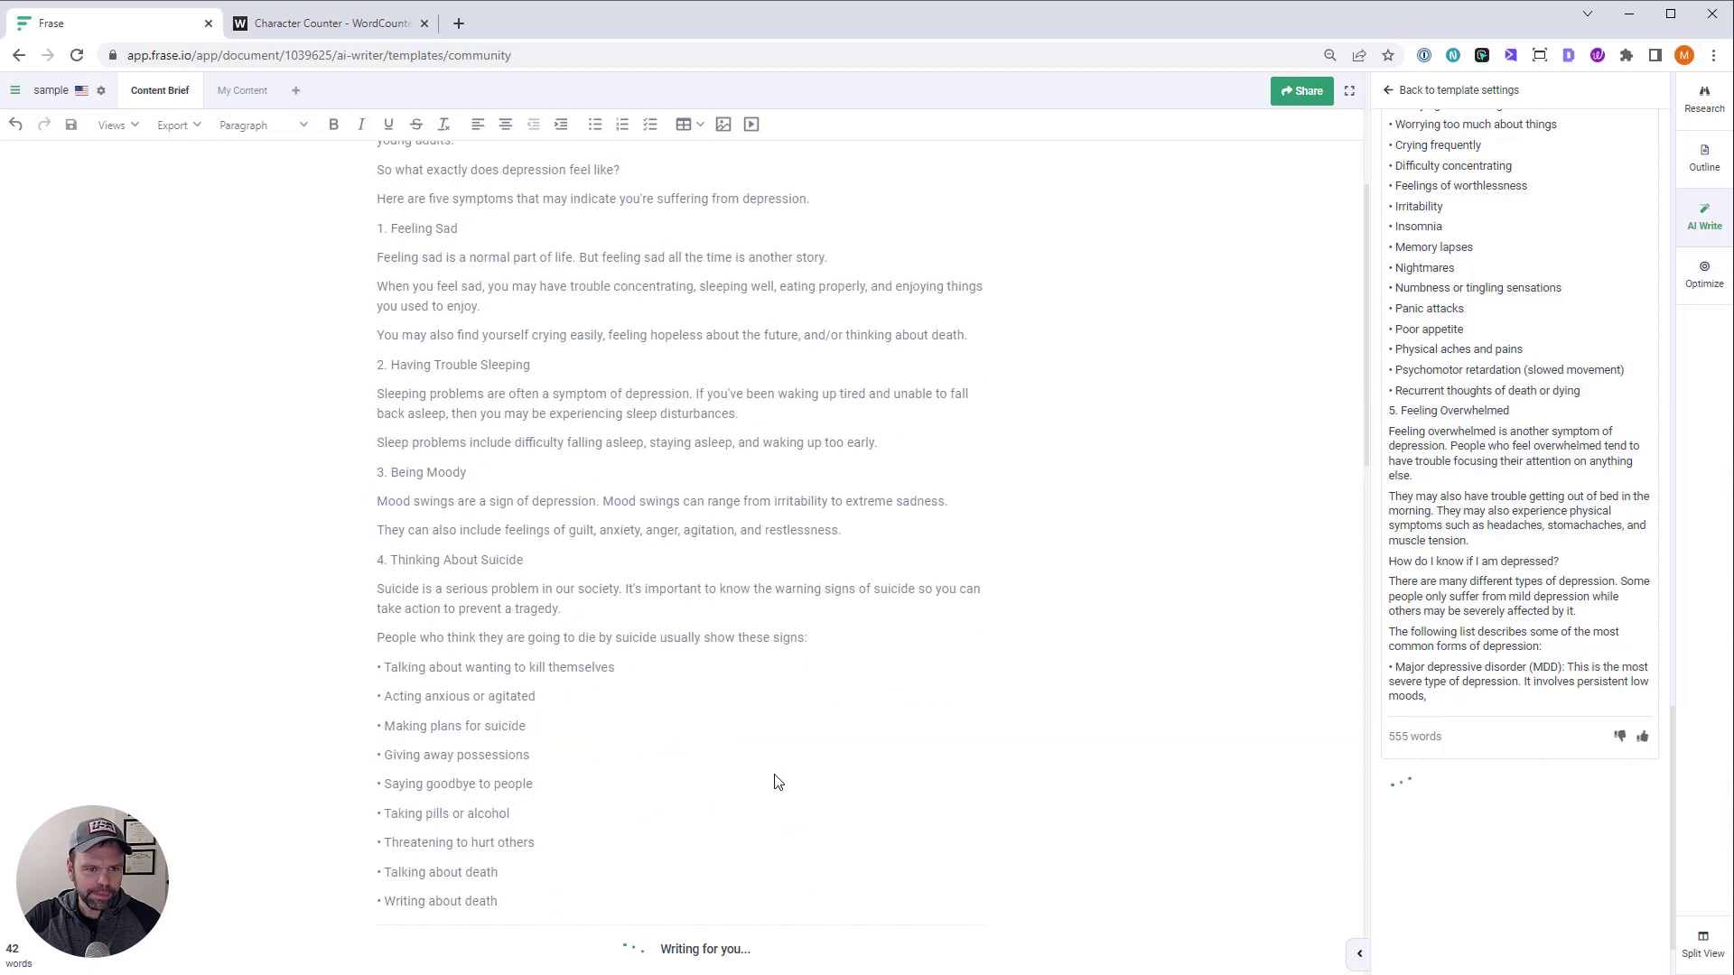
scroll(799, 777, down, 2)
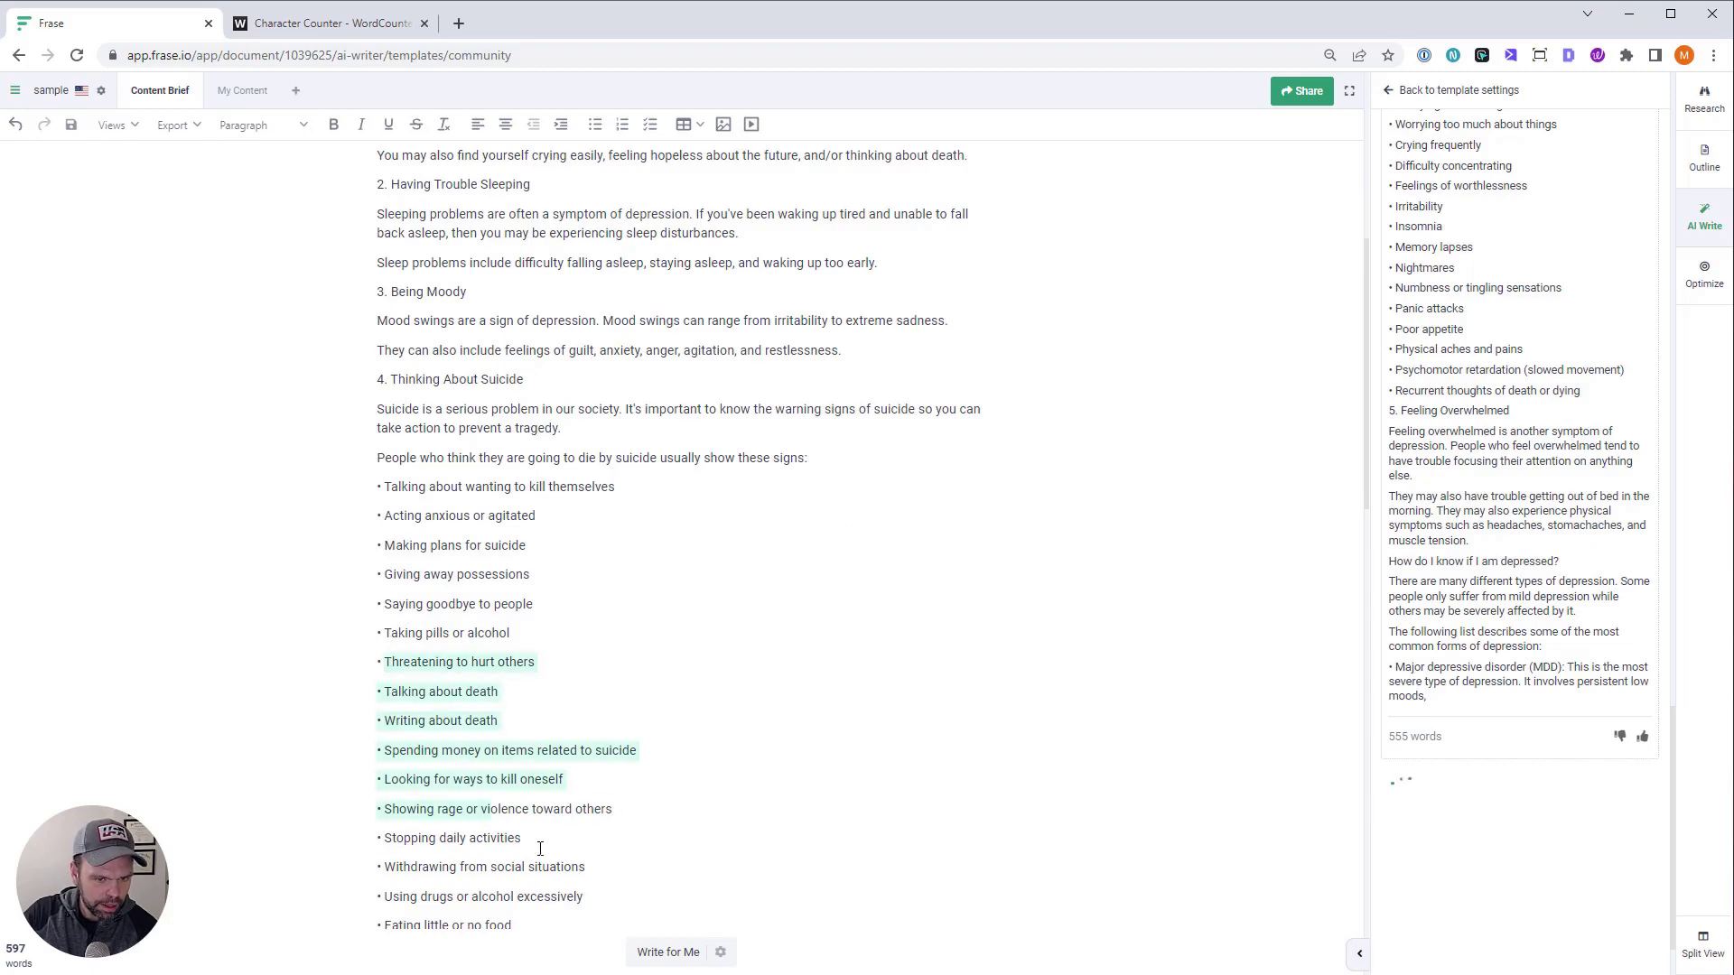
scroll(632, 813, down, 15)
key(ctrl+z)
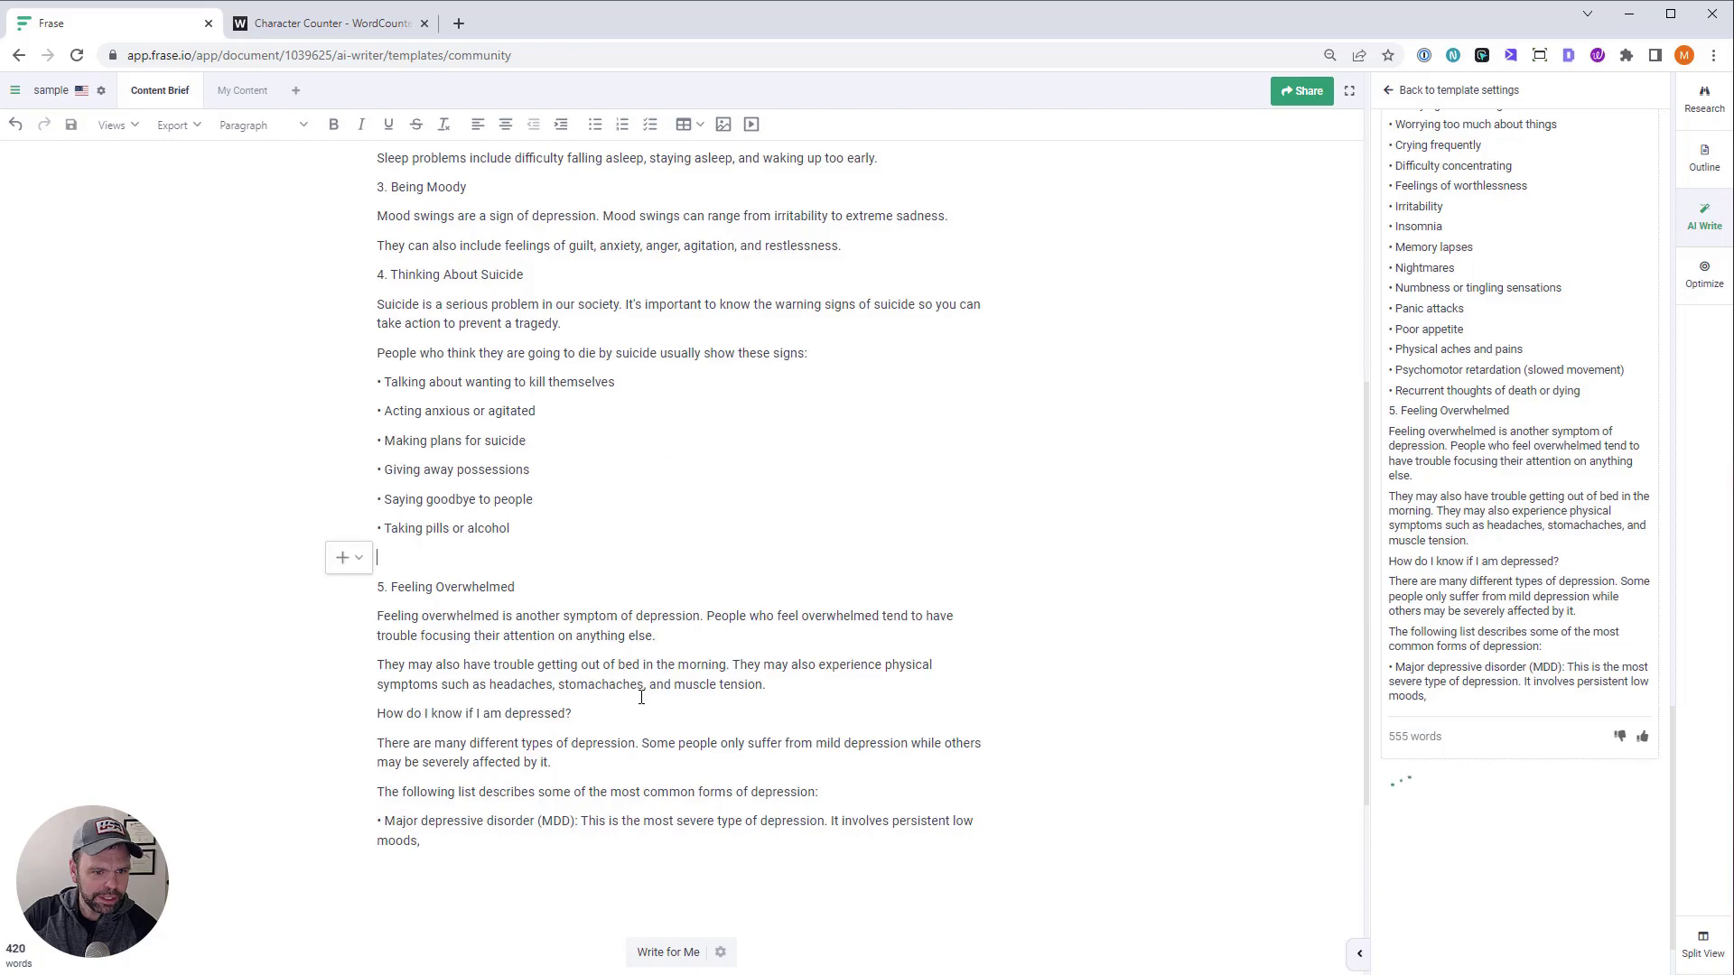
key(ctrl+z)
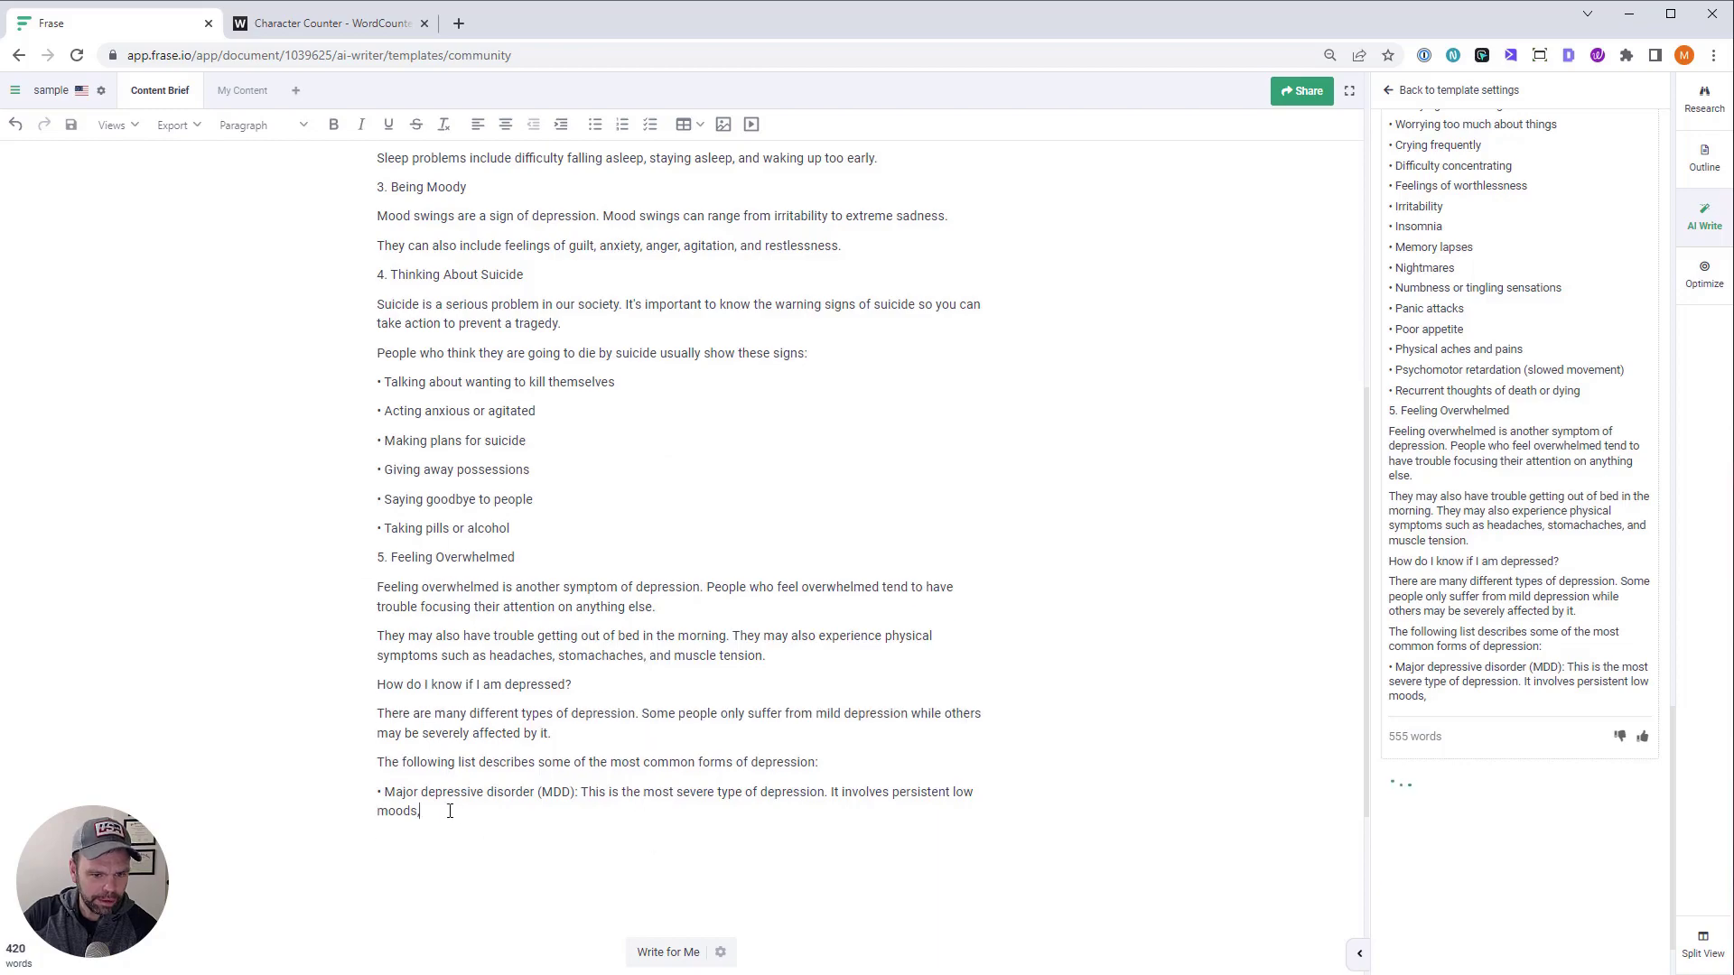
key(ctrl+z)
key(ctrl+z)
key(ctrl+z)
key(ctrl+z)
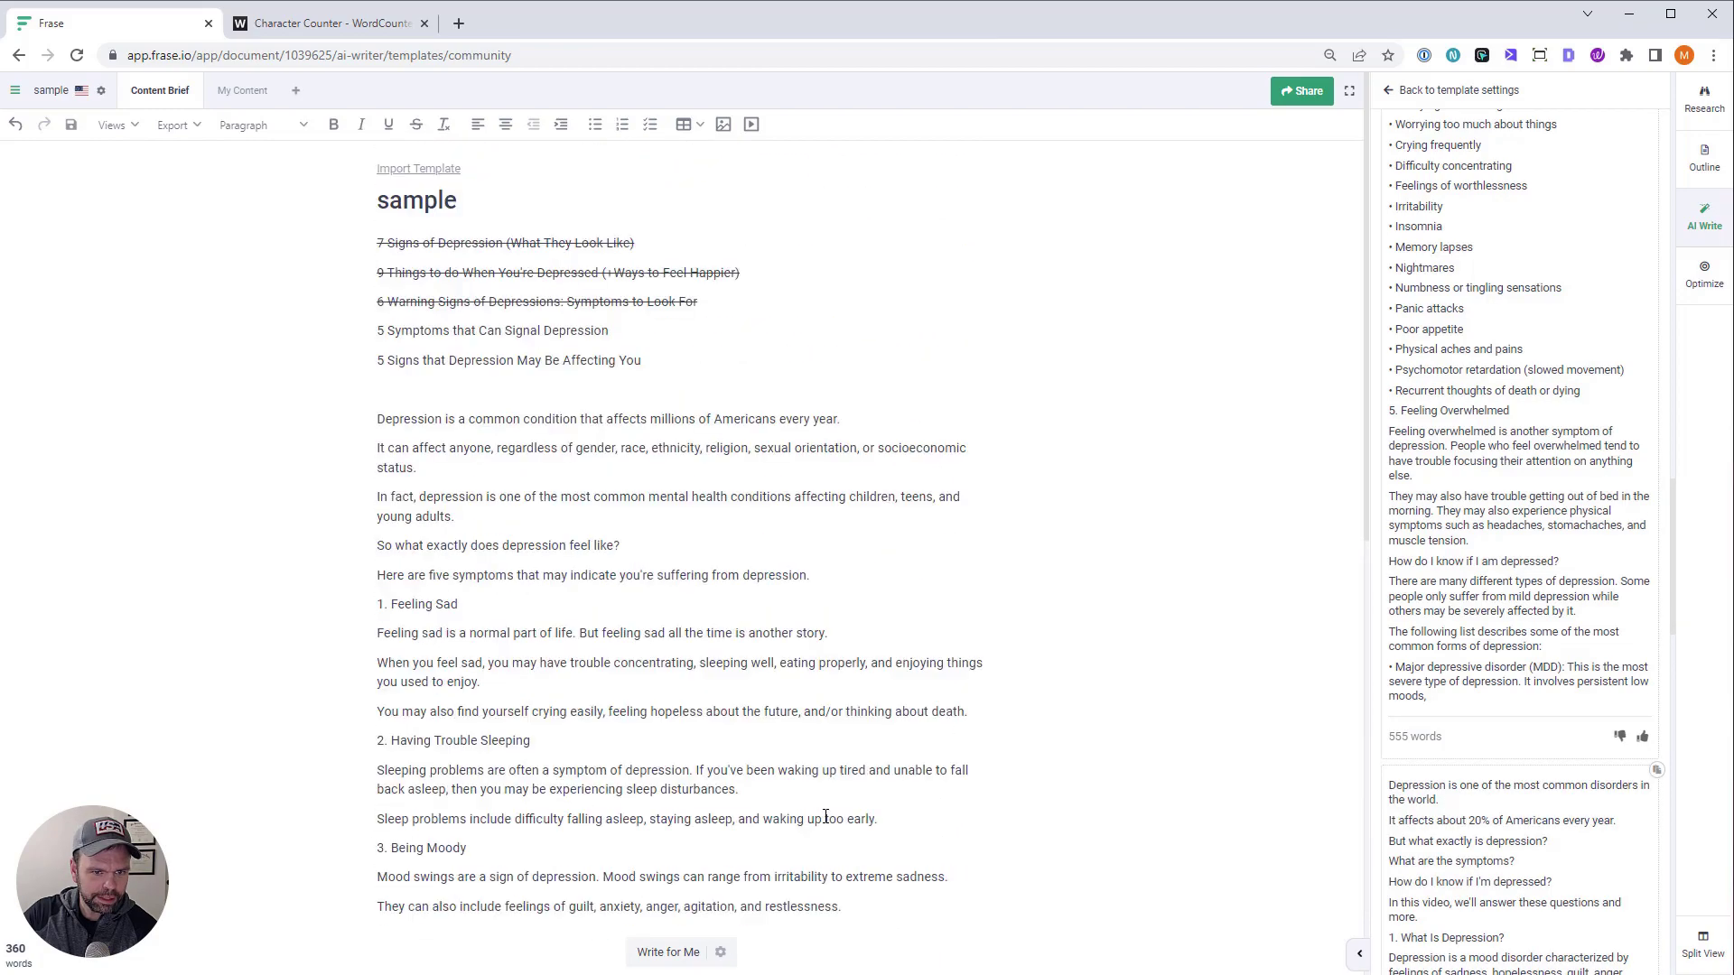
scroll(987, 717, down, 4)
click(1438, 91)
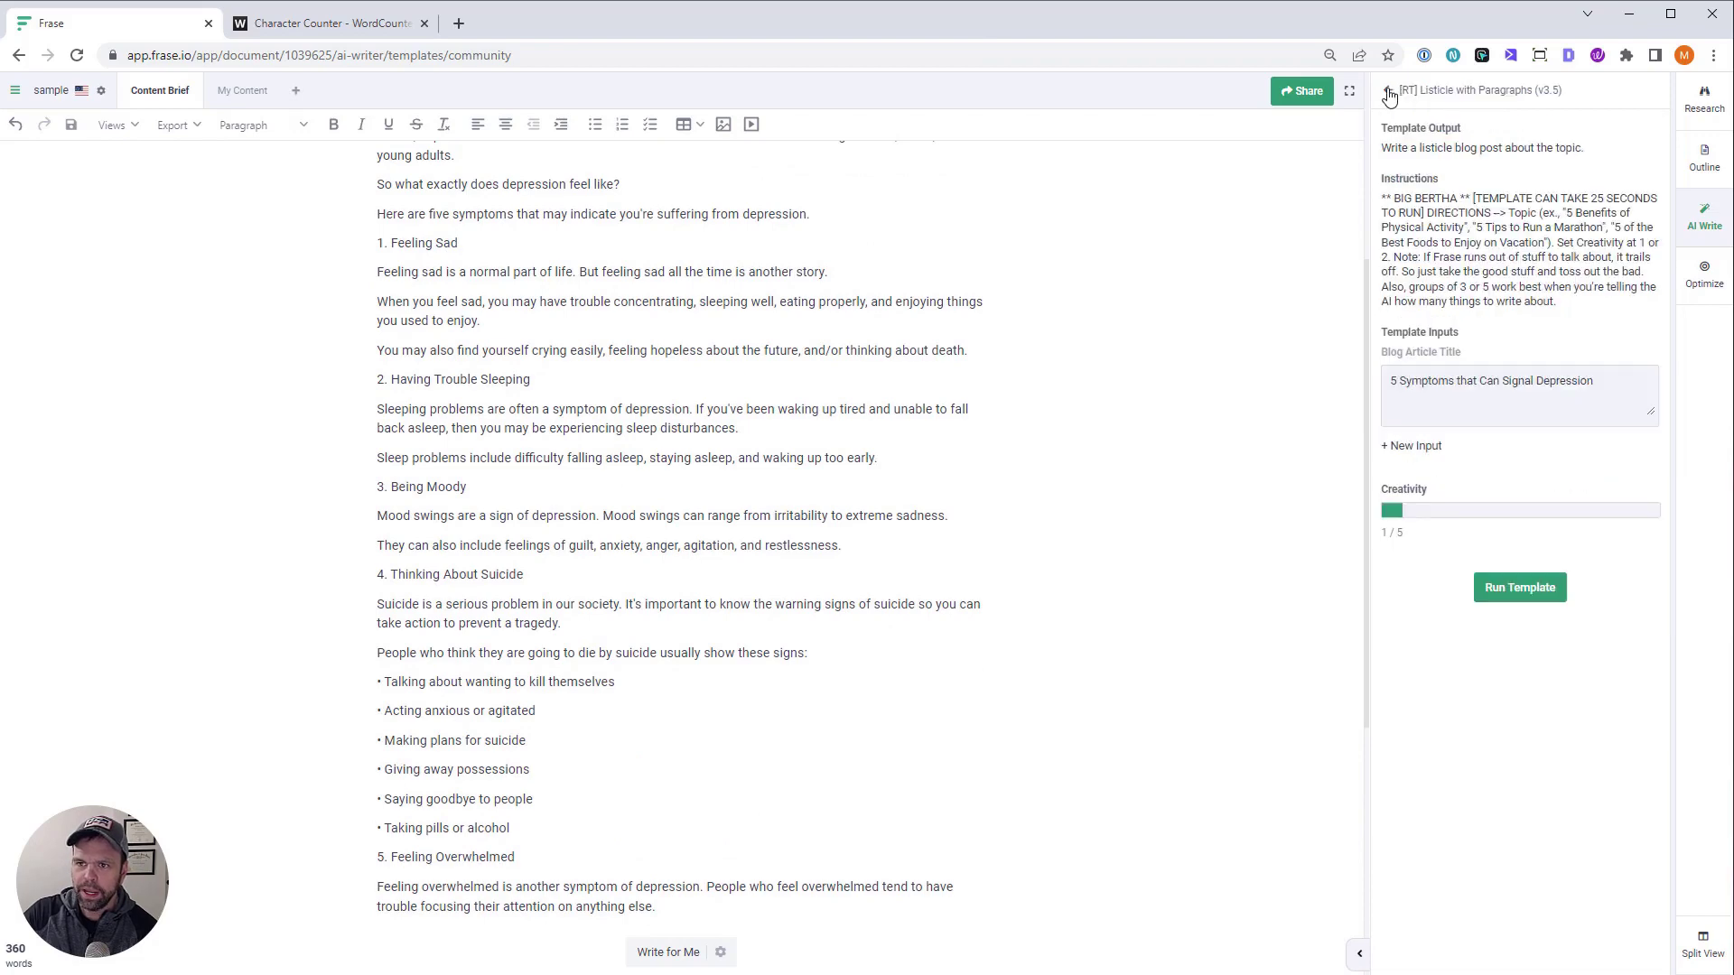
Find and open the 'Paragraphs From Scratch [Alt]' community template
click(1443, 94)
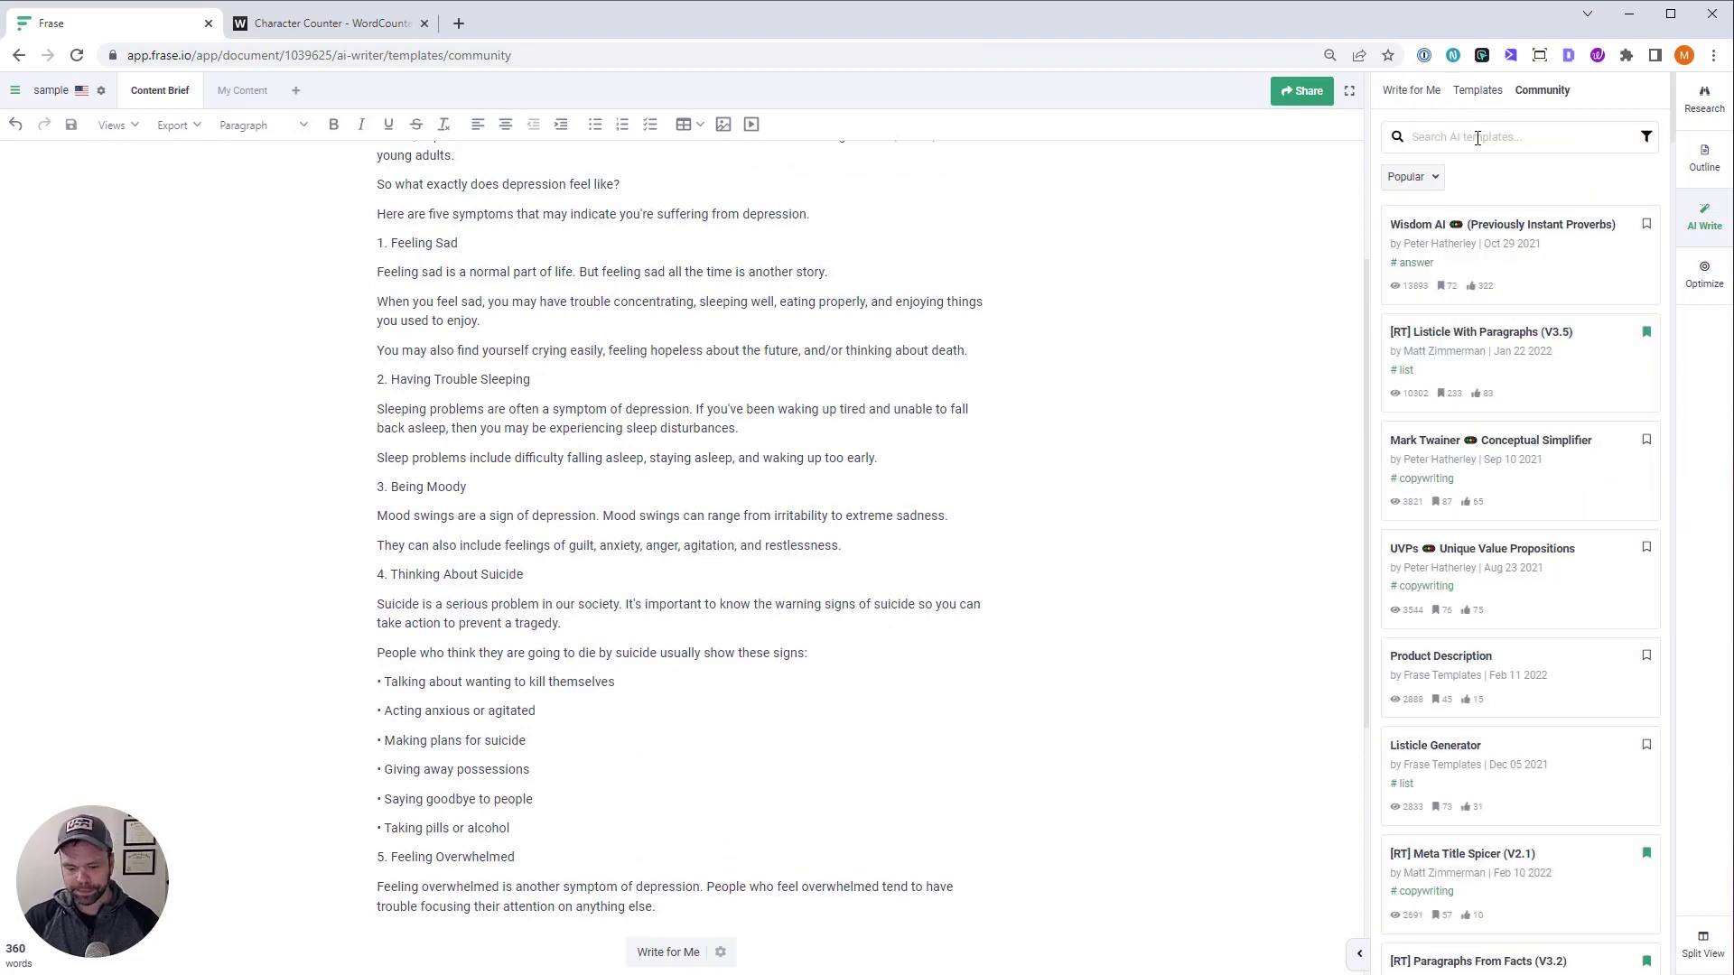
click(1477, 138)
text(paragraphs from scra)
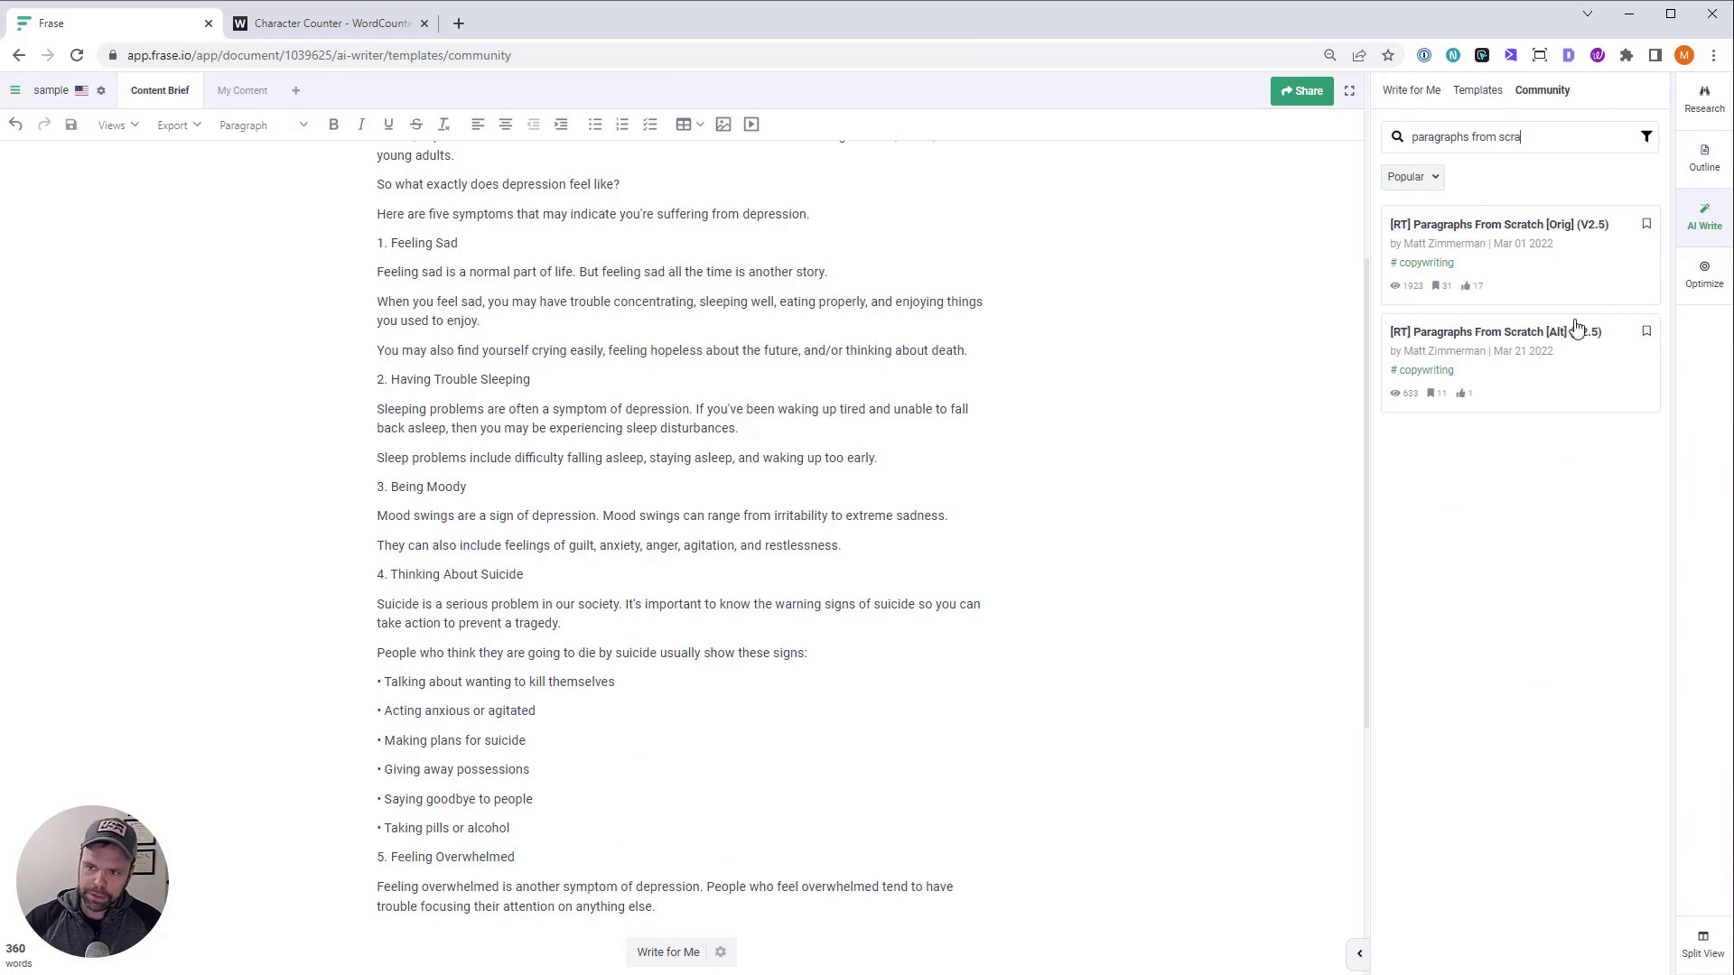
click(1572, 333)
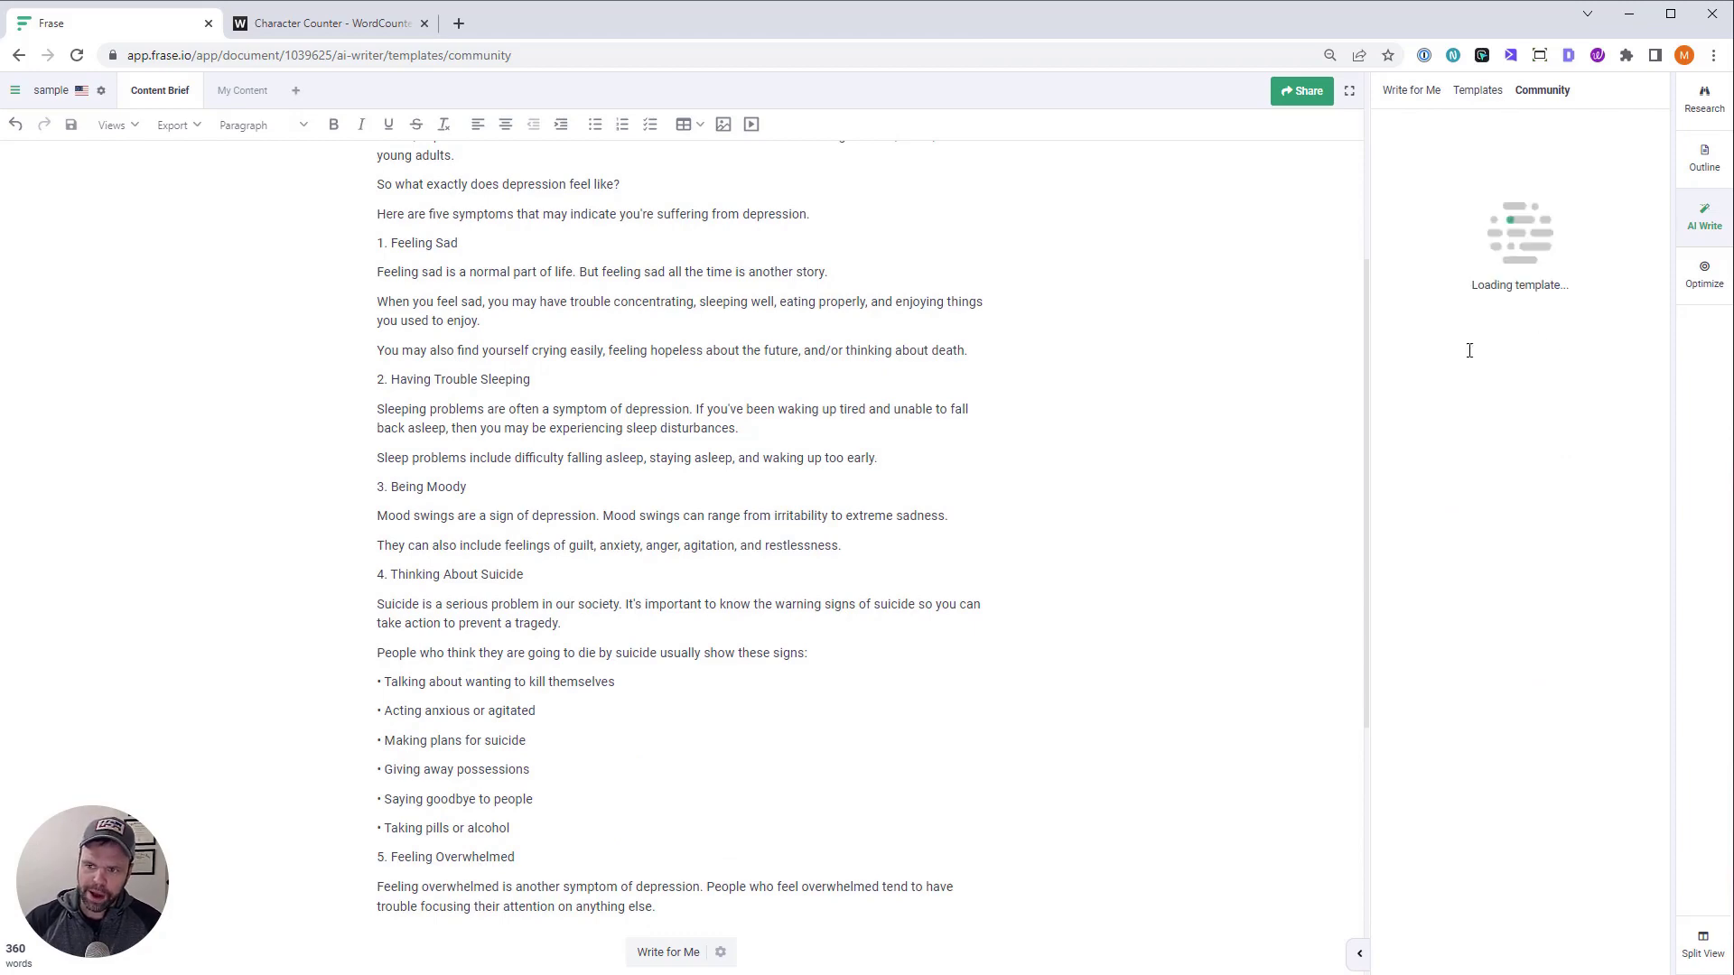
Set the higher level concept to the article headline, minus the leading 5
scroll(624, 452, up, 5)
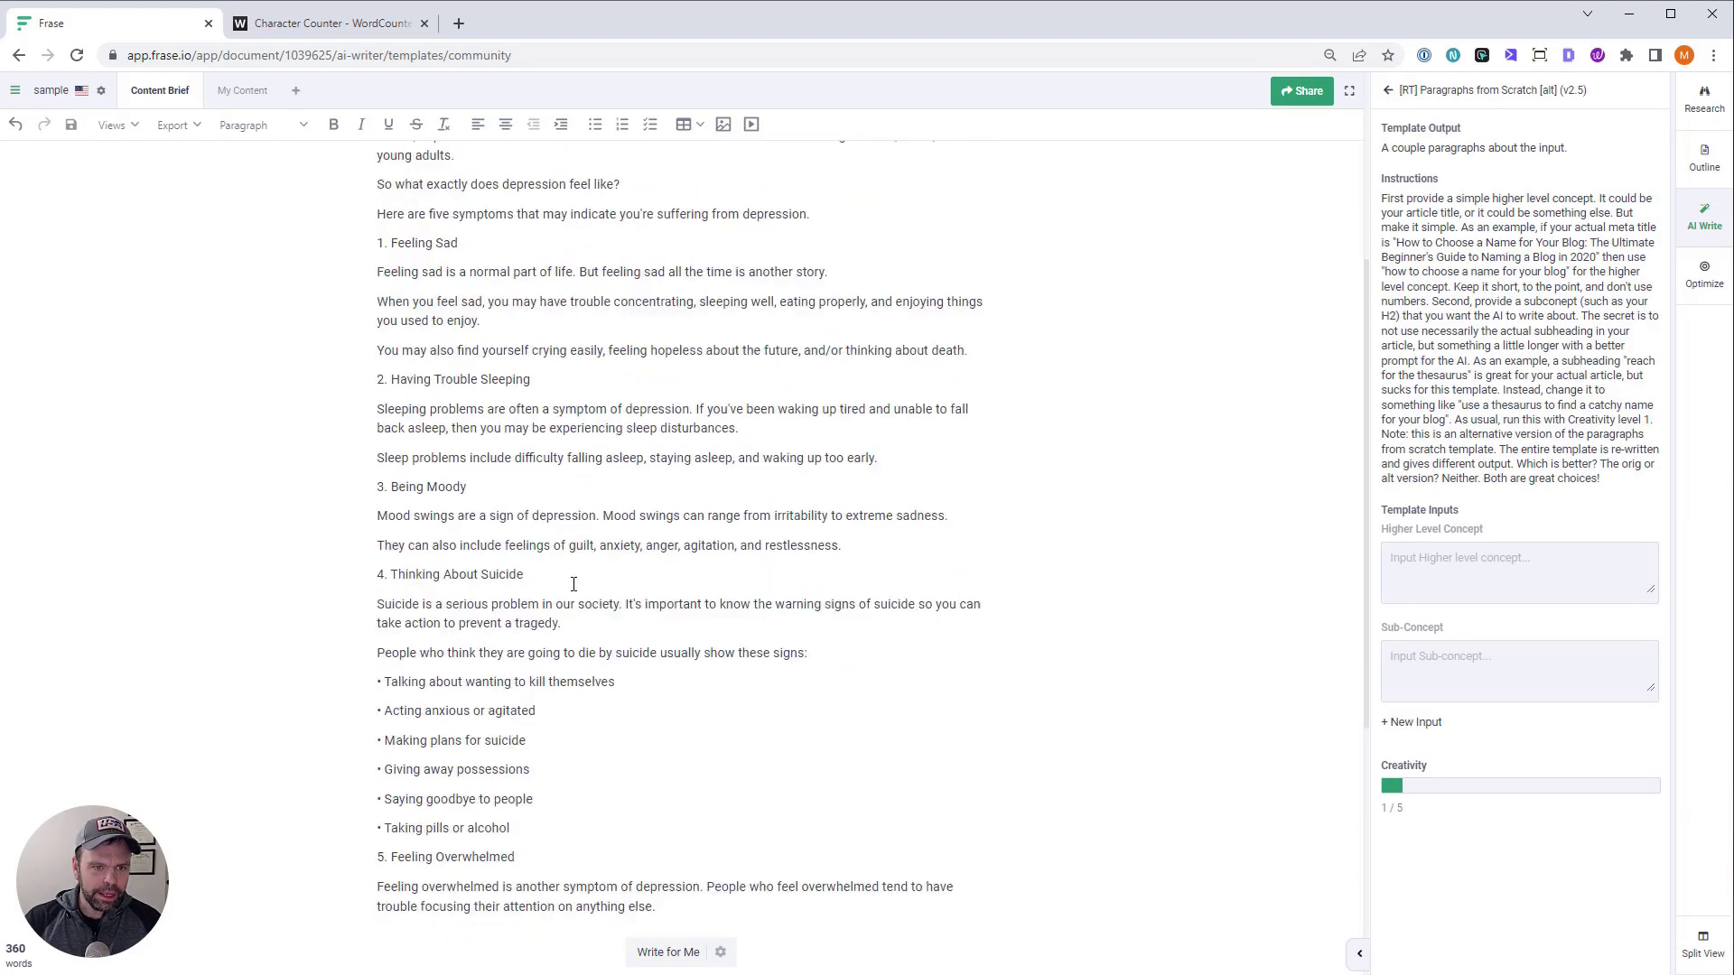
drag(608, 331, 377, 332)
key(ctrl+c)
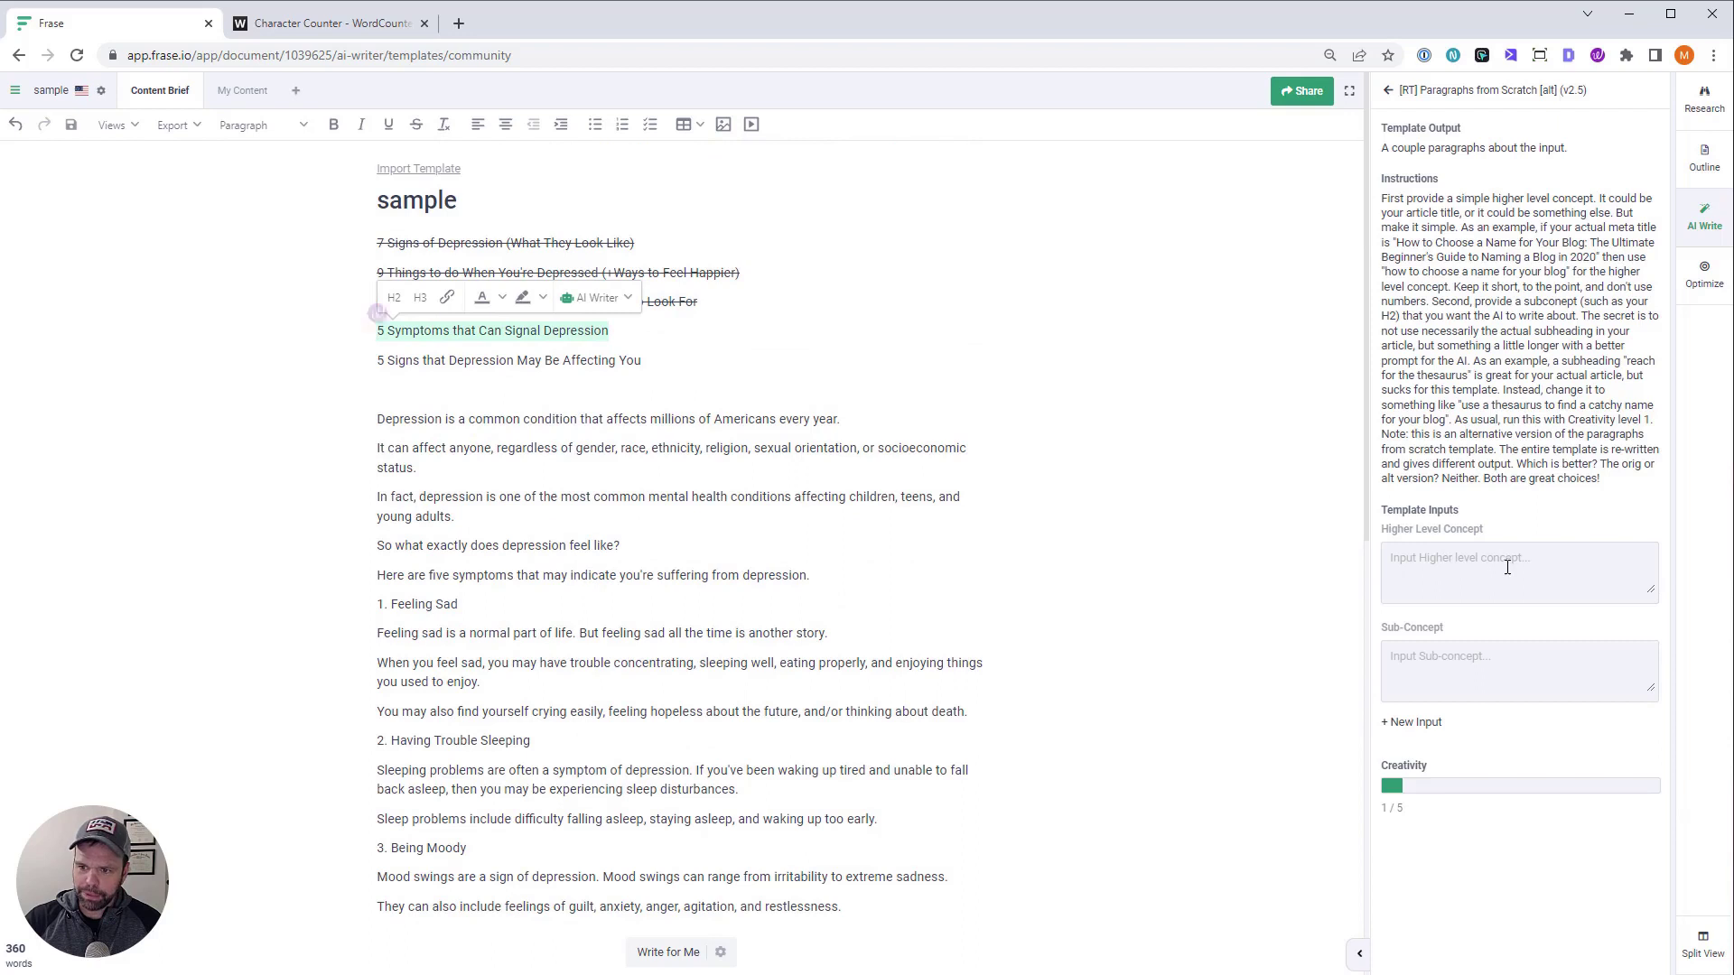
click(1509, 565)
key(ctrl+v)
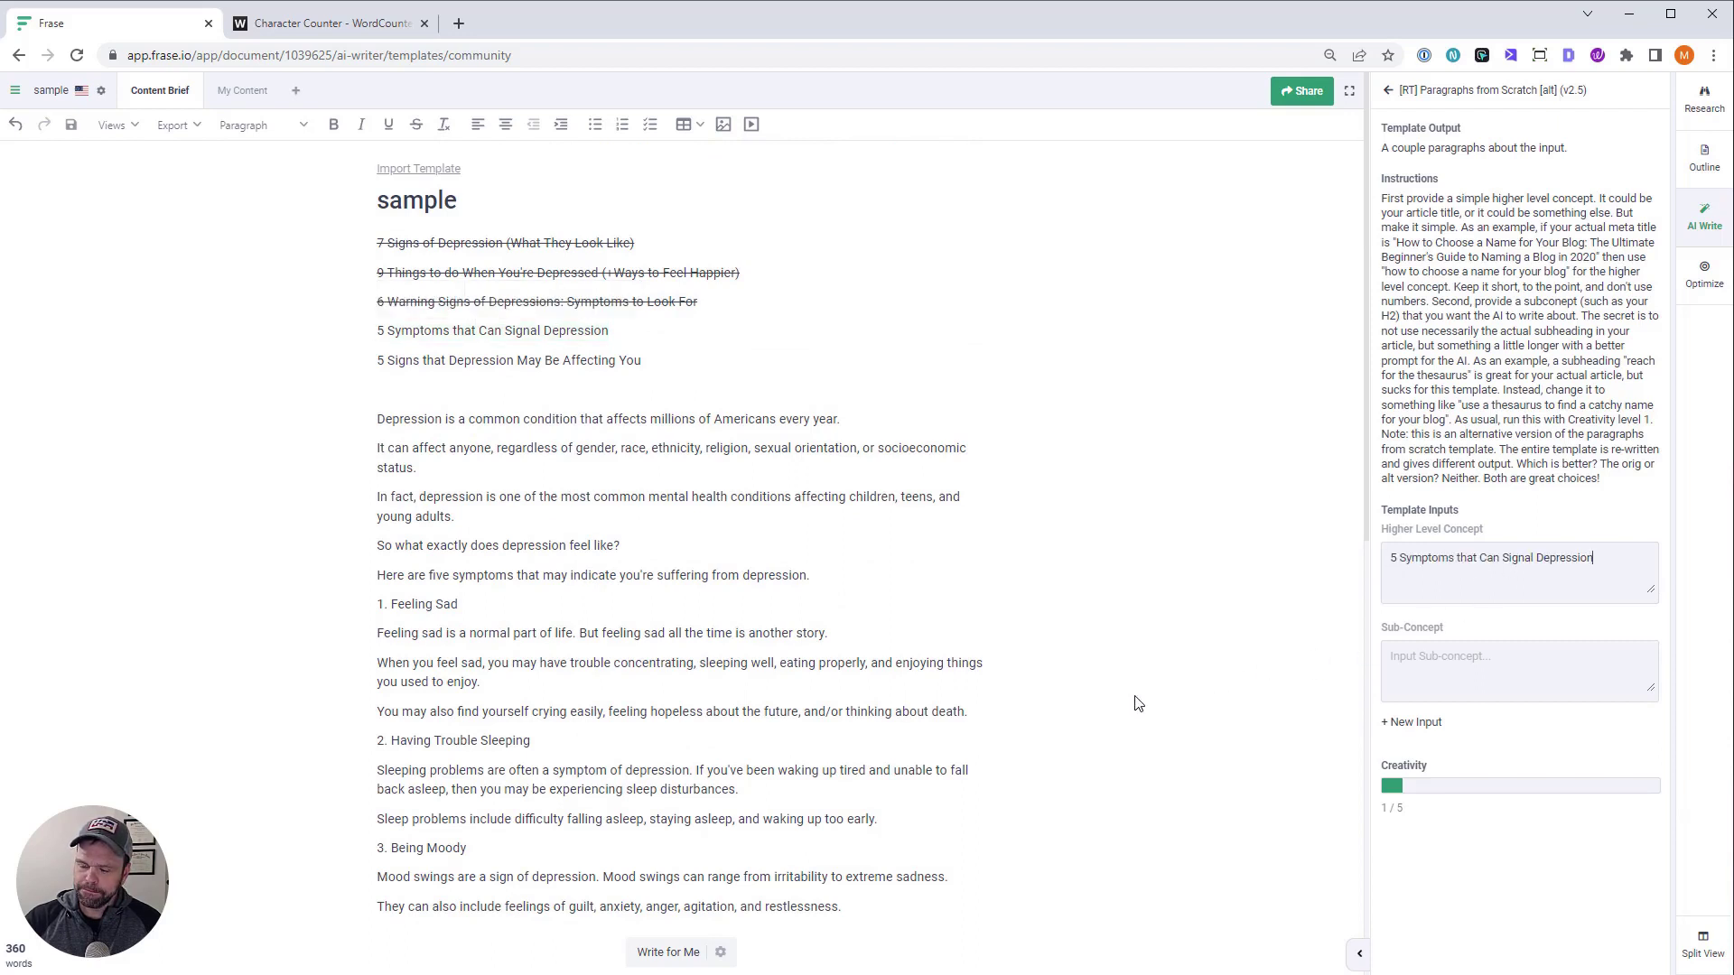
click(1400, 558)
key(BackSpace)
key(BackSpace)
Set the sub-concept to 'Being Moody' and run the template
scroll(991, 652, down, 2)
drag(458, 423, 397, 417)
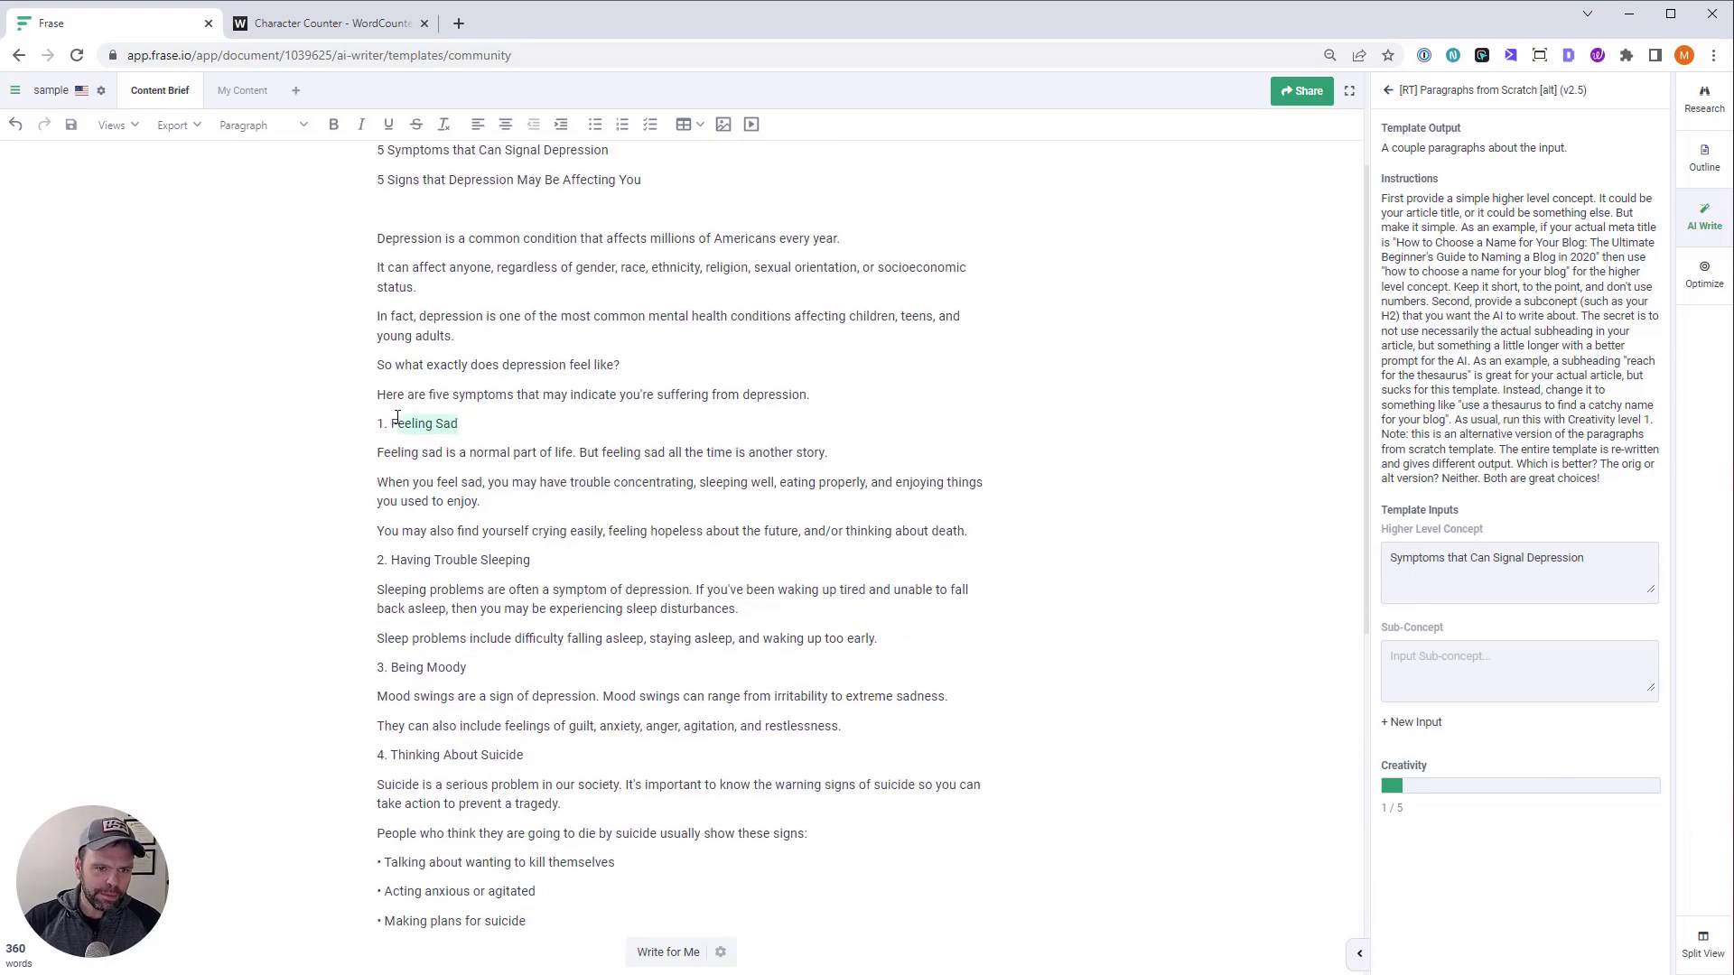
scroll(398, 418, down, 4)
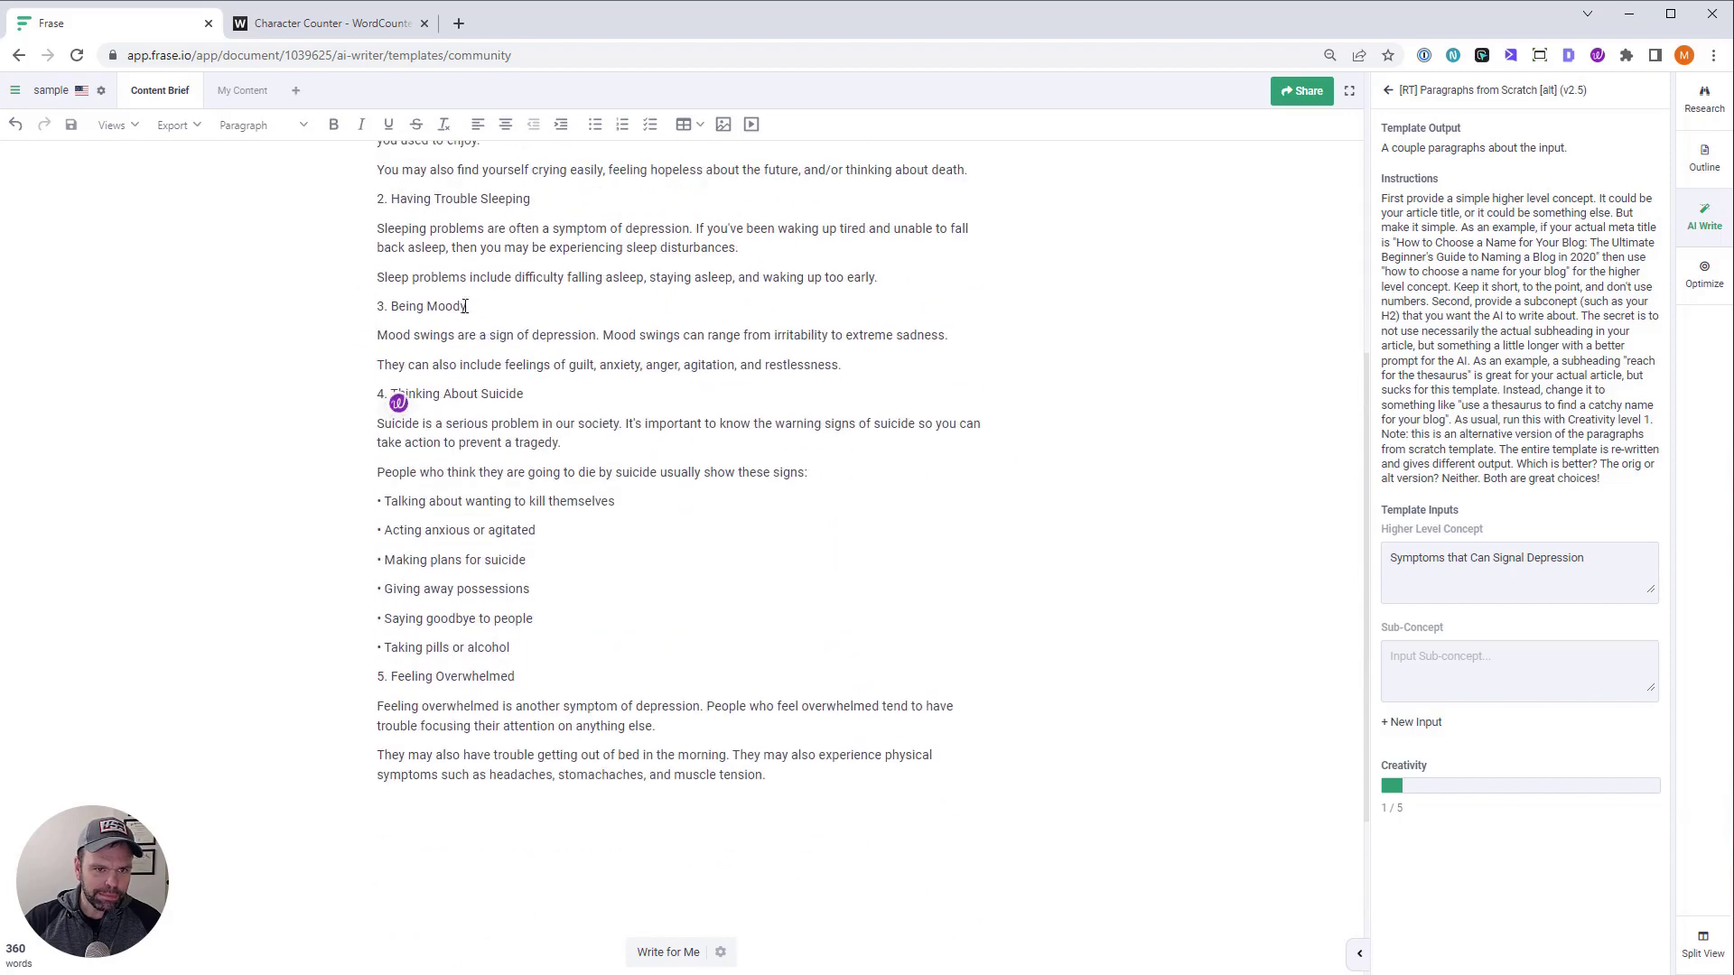
drag(465, 307, 391, 307)
key(ctrl+c)
click(1499, 673)
key(ctrl+v)
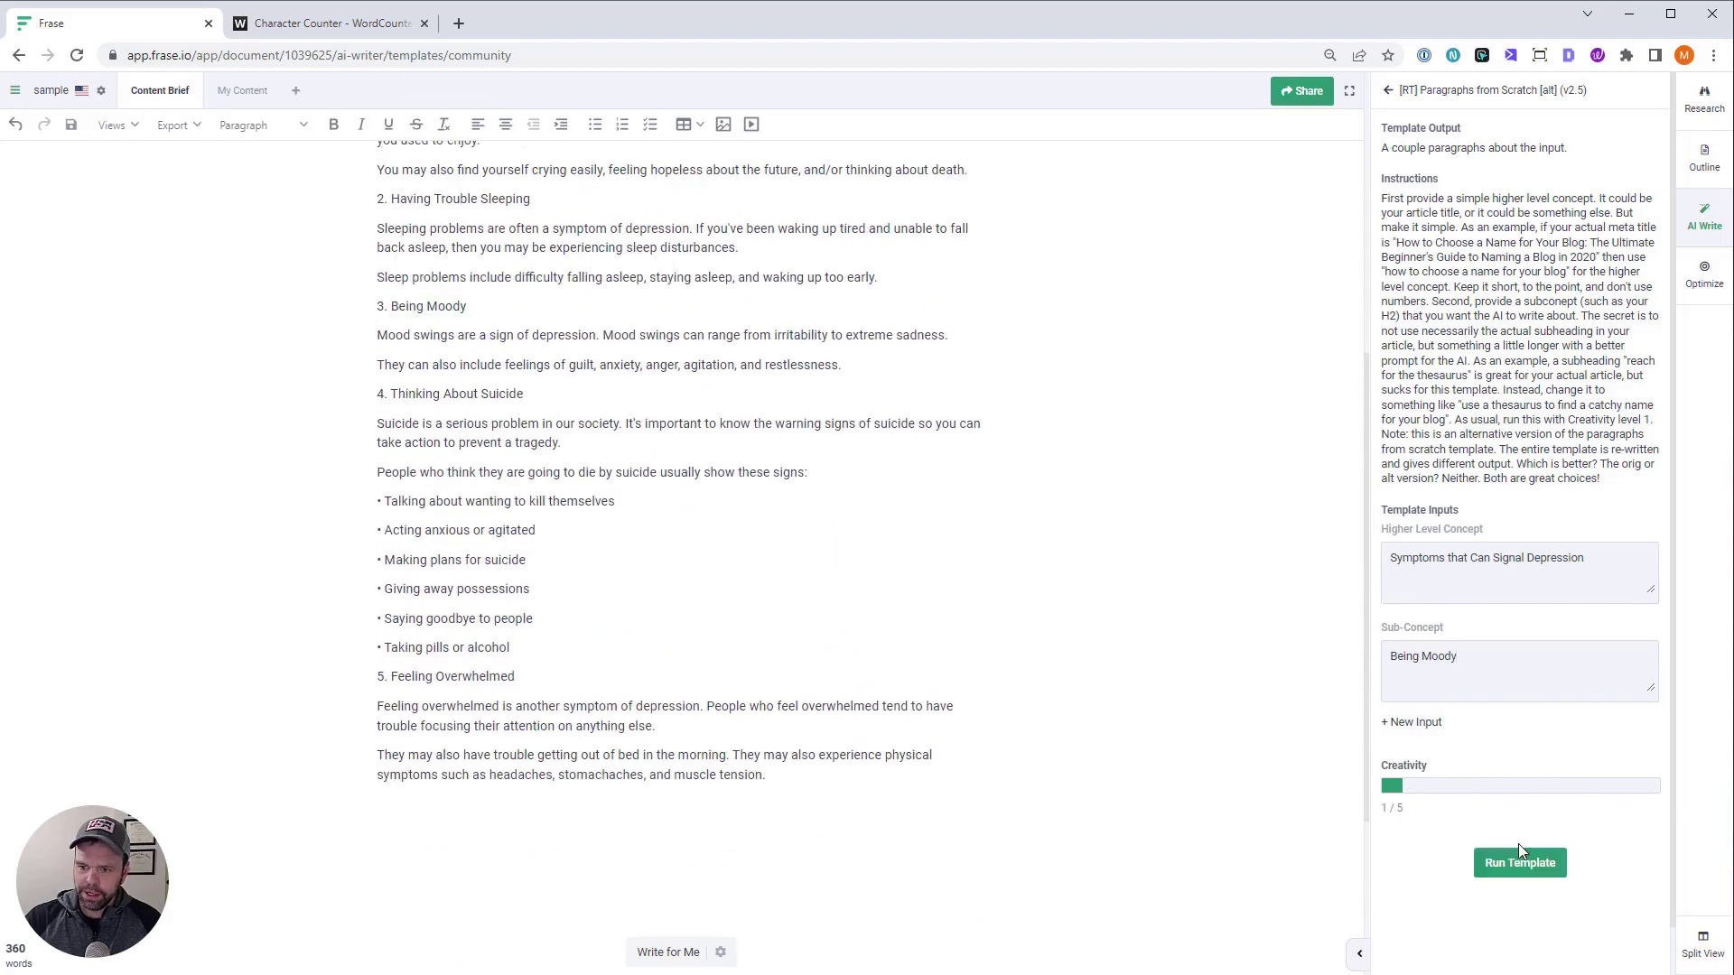
click(1520, 858)
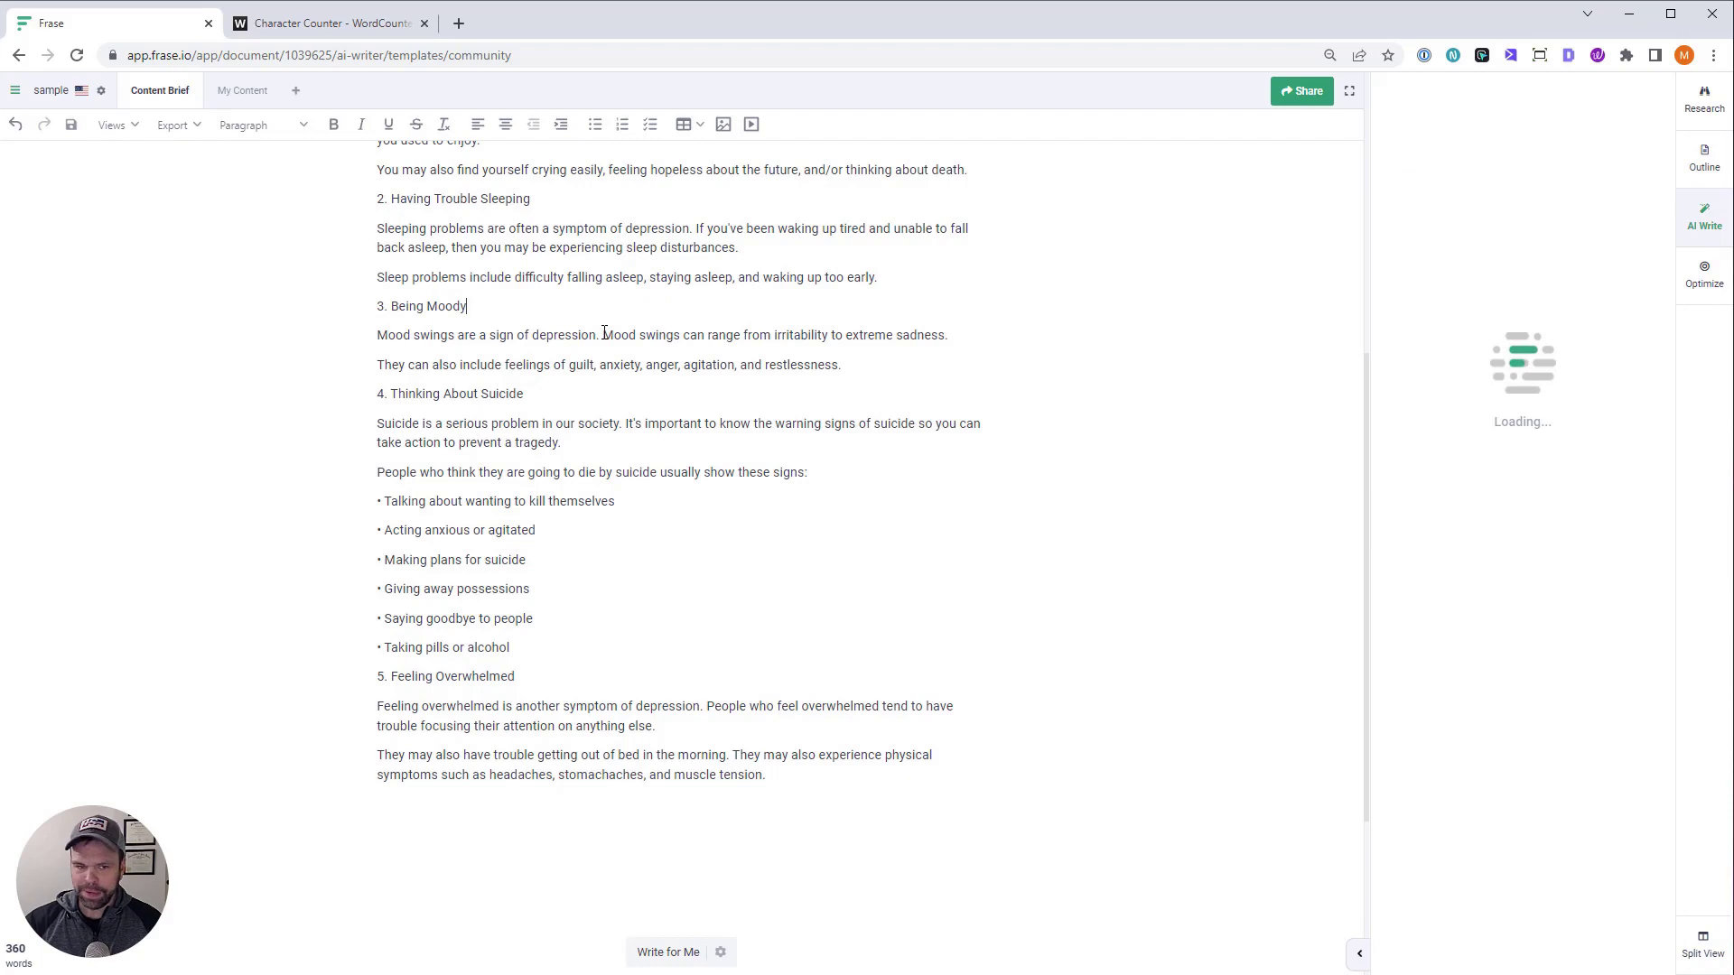
Insert the generated paragraphs under Being Moody and delete the old Being Moody paragraphs
key(Return)
key(Return)
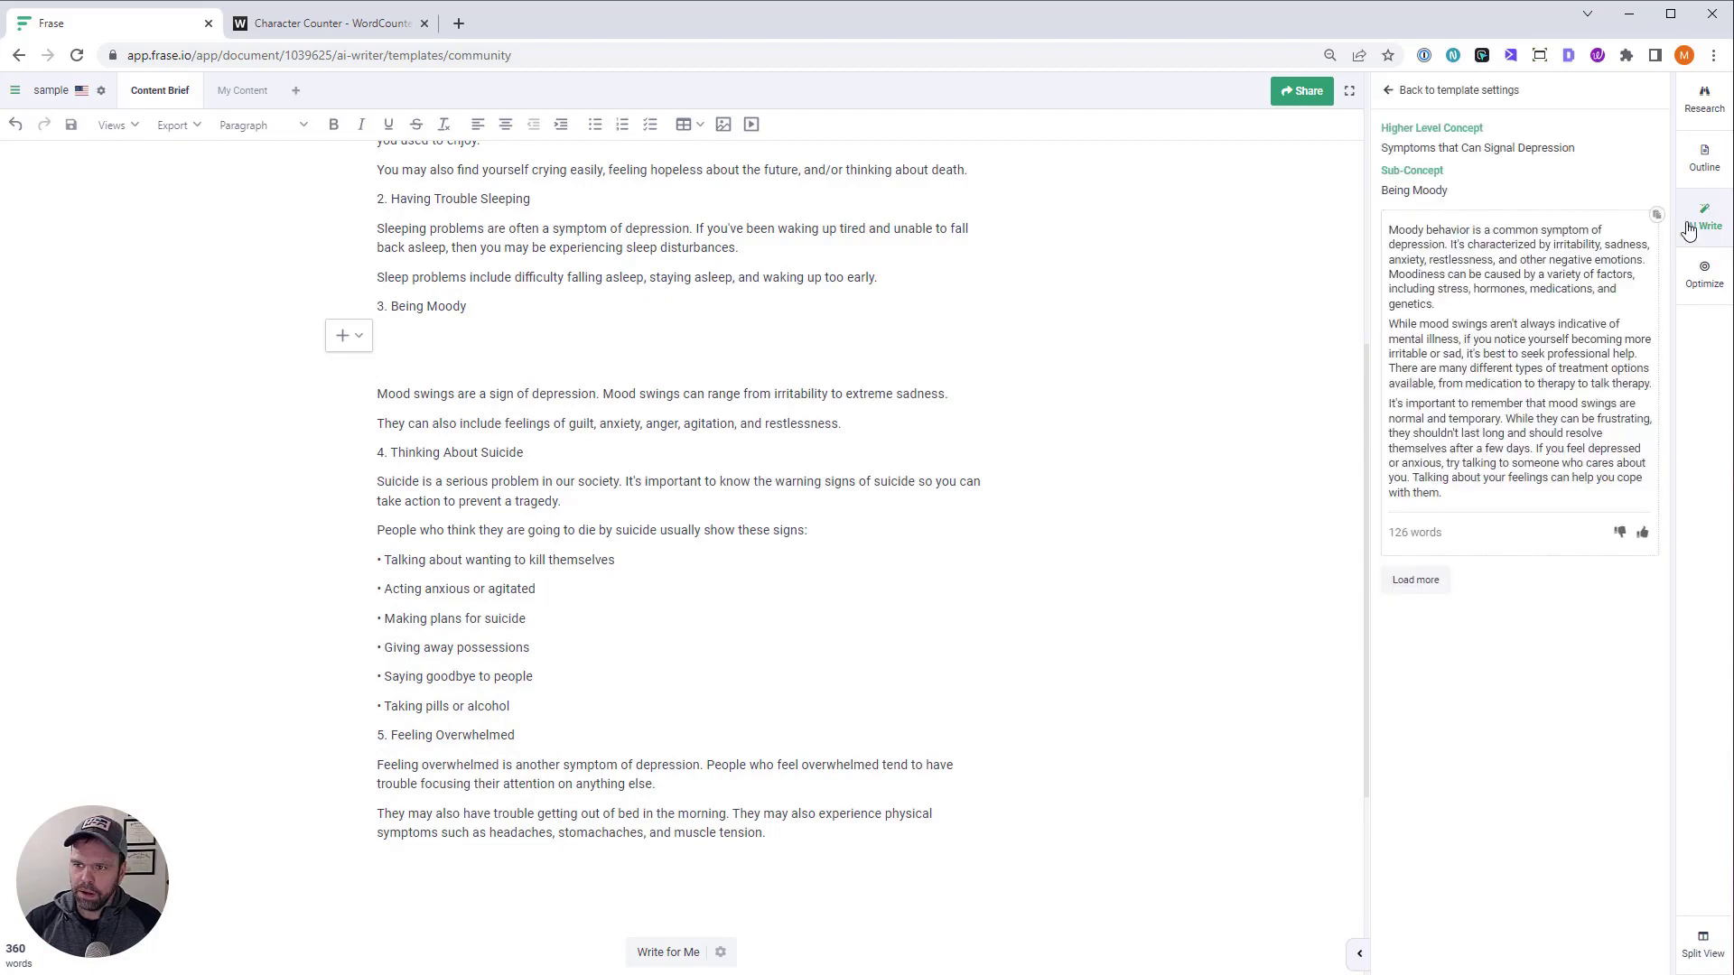
click(1529, 263)
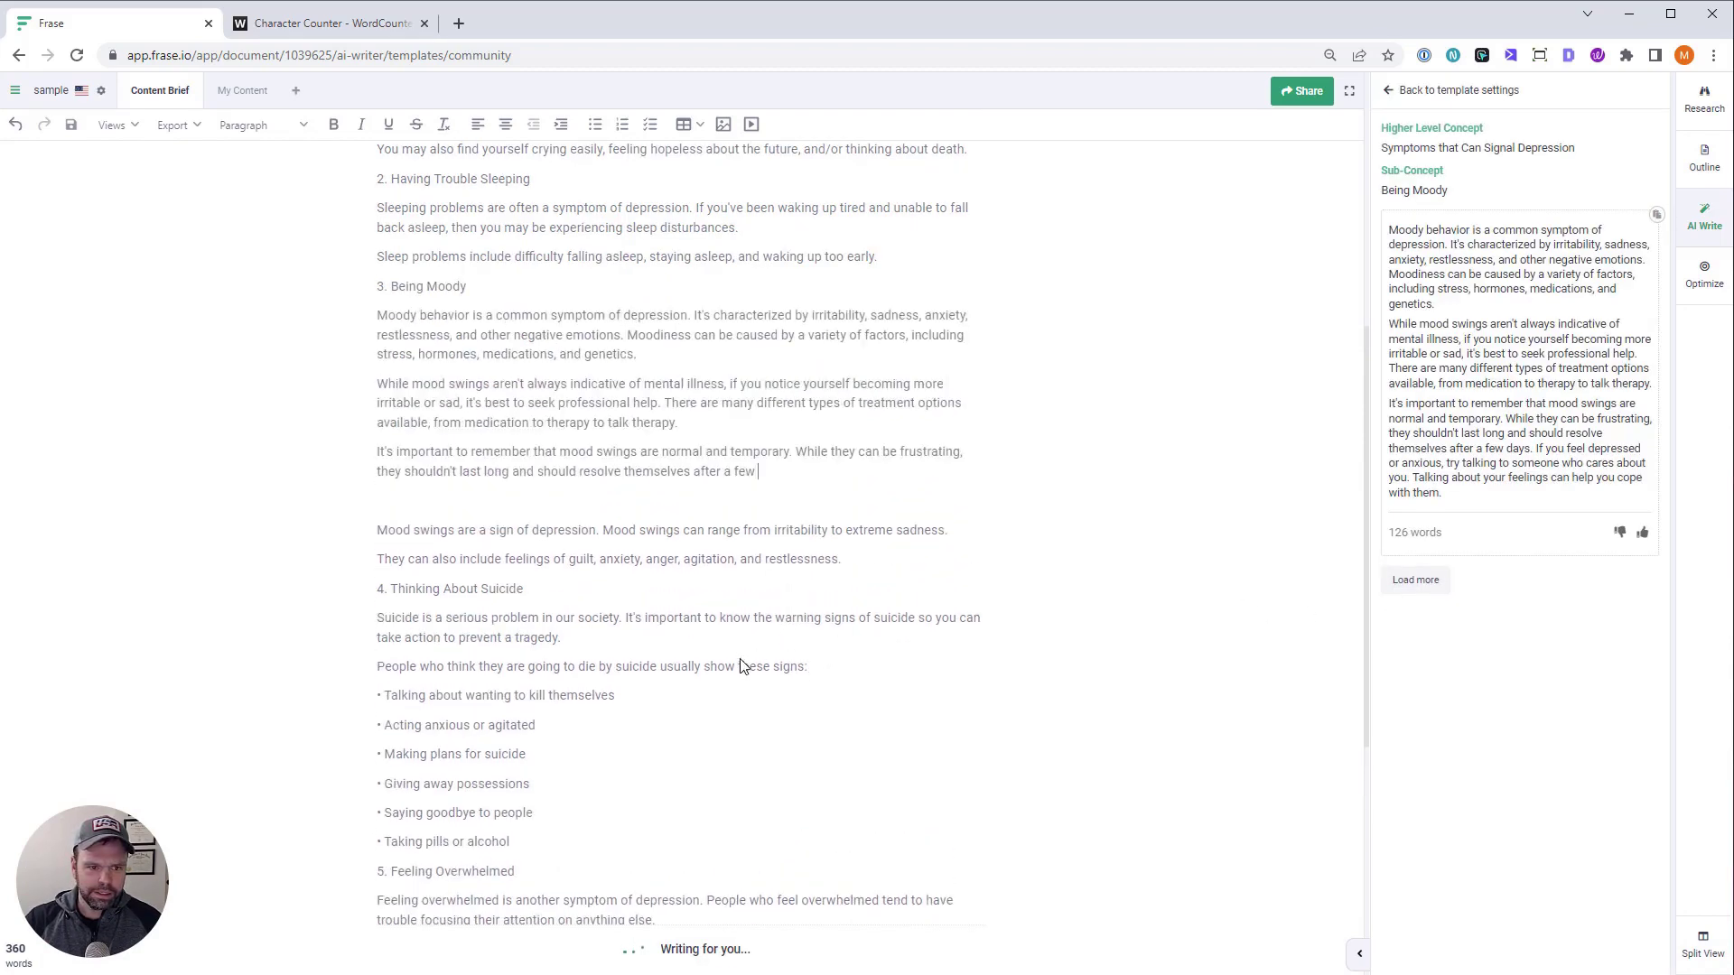
drag(870, 578, 624, 520)
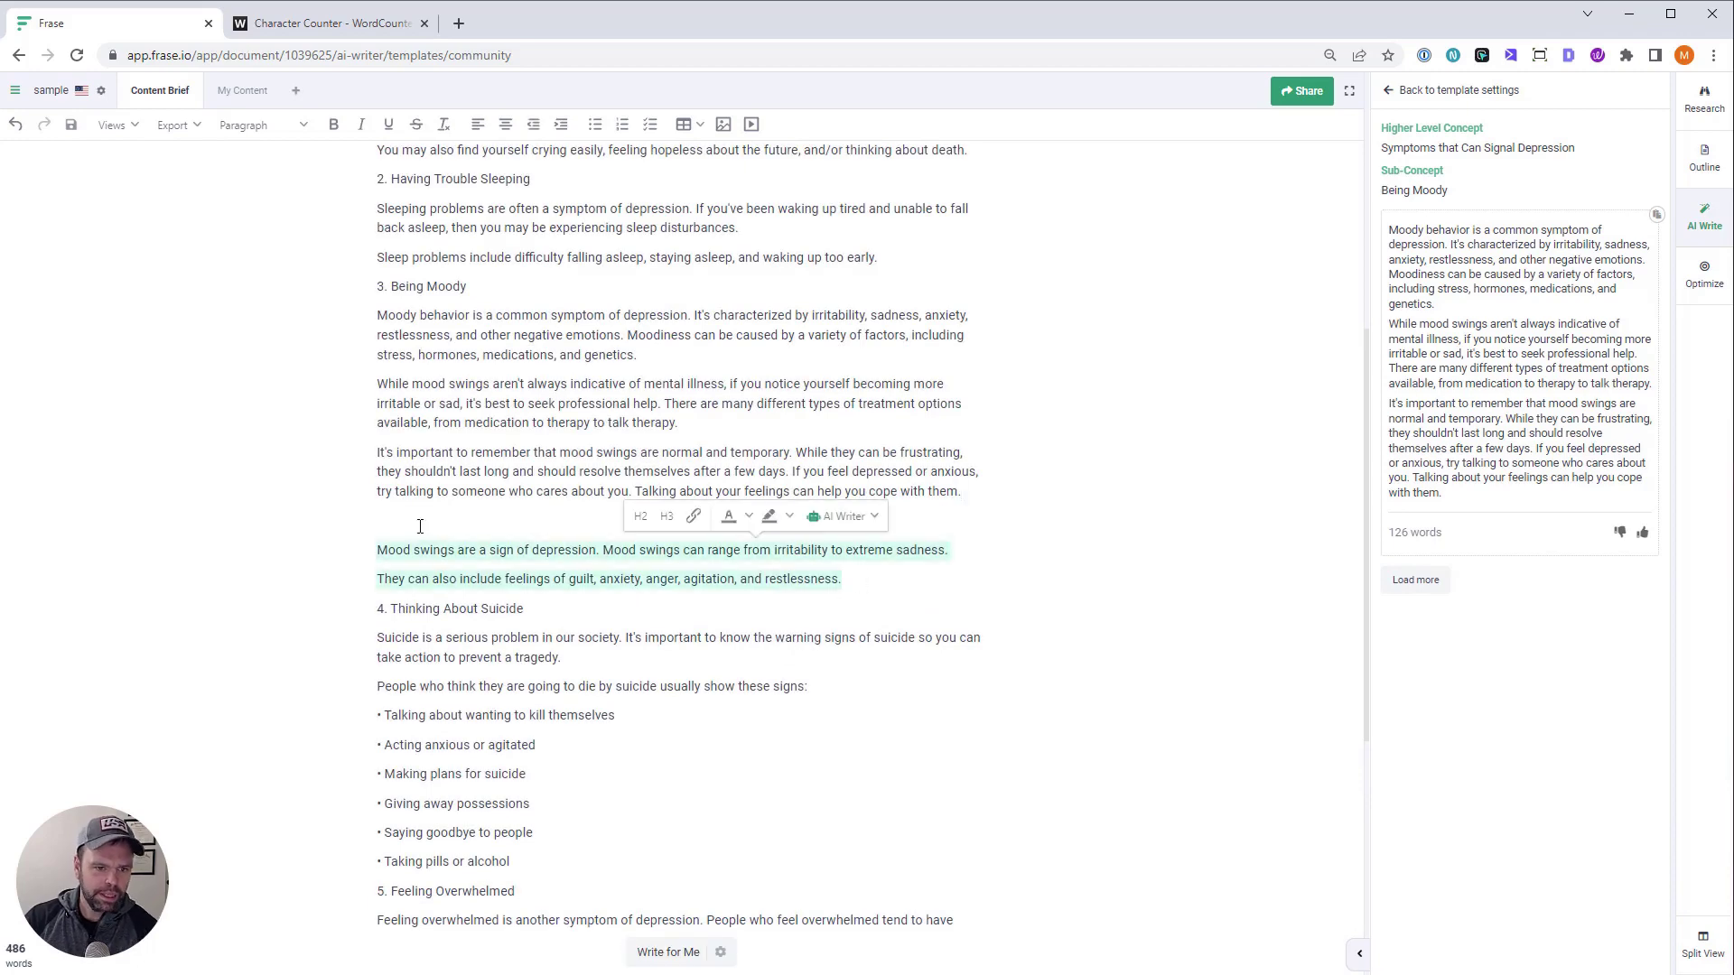
key(BackSpace)
key(BackSpace)
scroll(542, 678, down, 2)
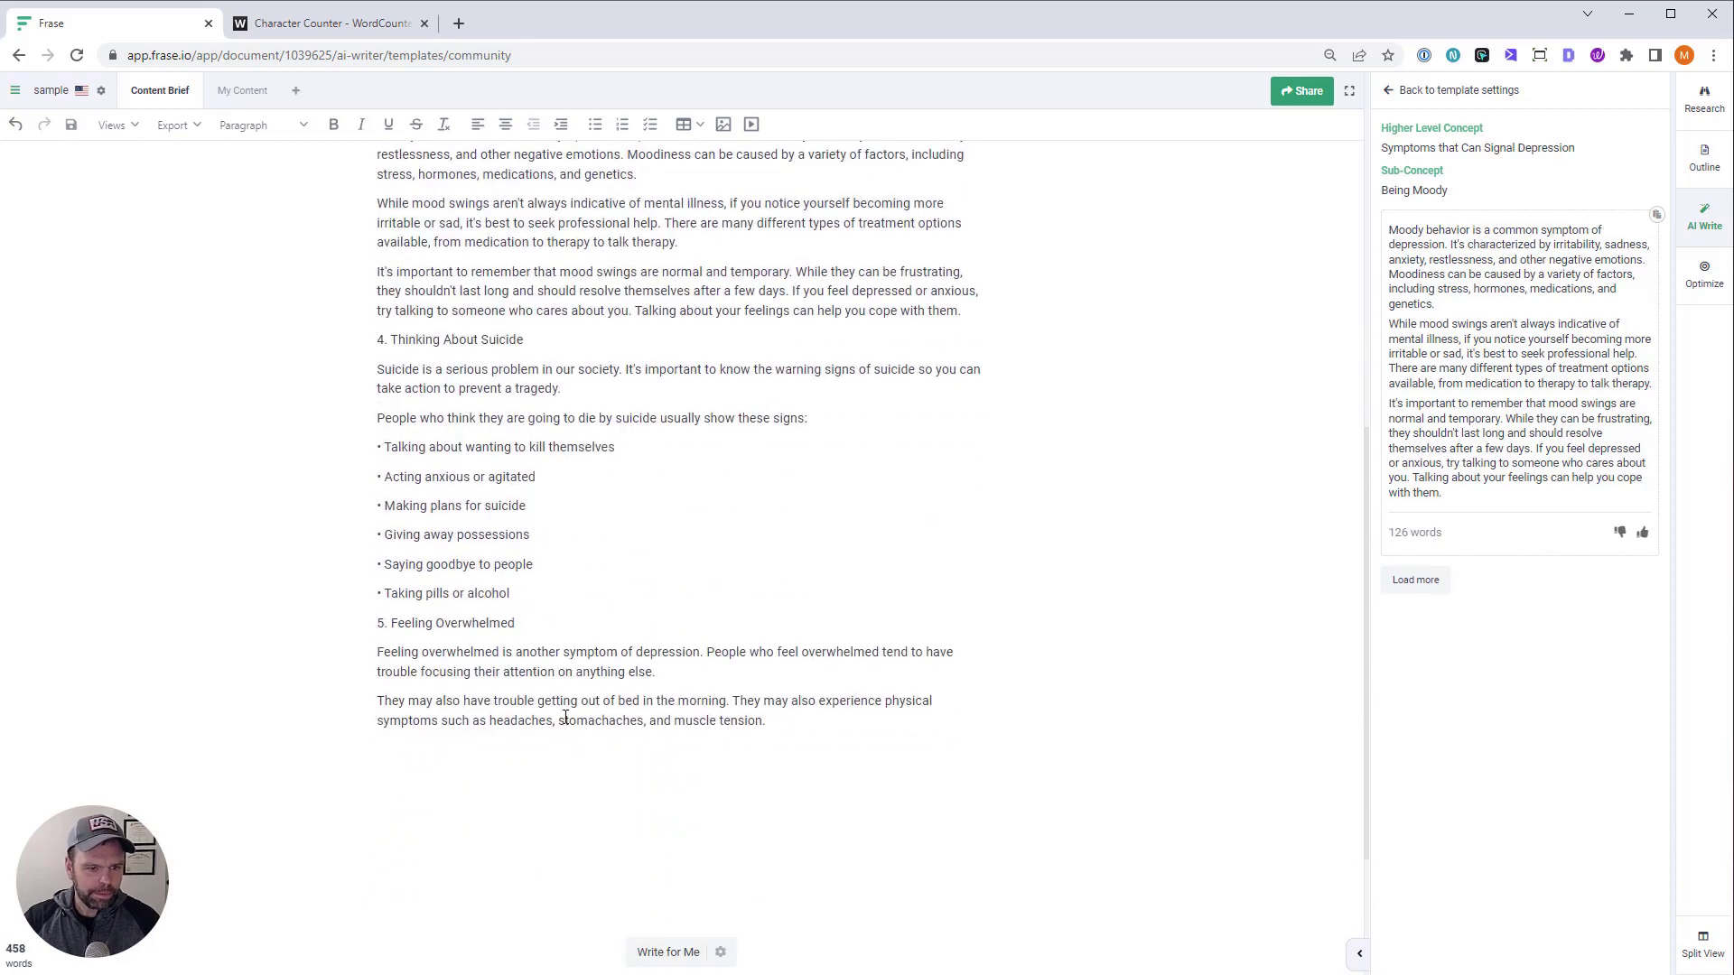
scroll(587, 651, up, 6)
drag(458, 404, 391, 404)
key(ctrl+c)
Generate paragraphs for 'Feeling Sad' and delete the old Feeling Sad and sleeping paragraphs
click(1399, 94)
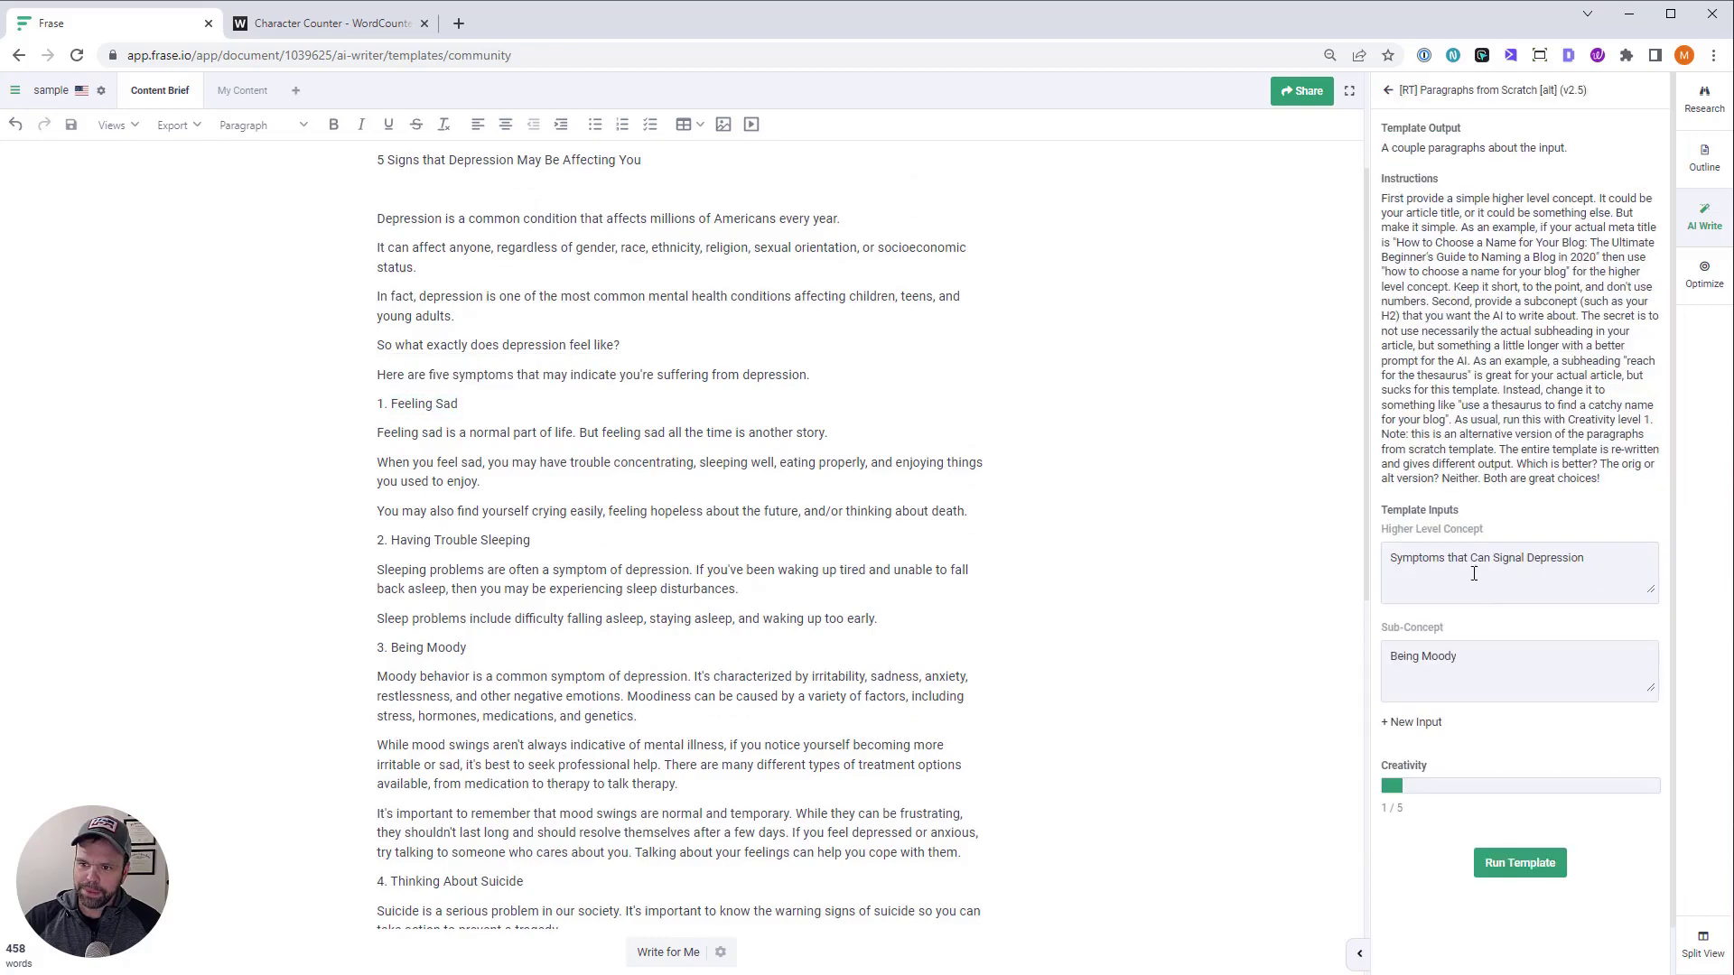
key(ctrl+a)
key(ctrl+v)
click(1522, 863)
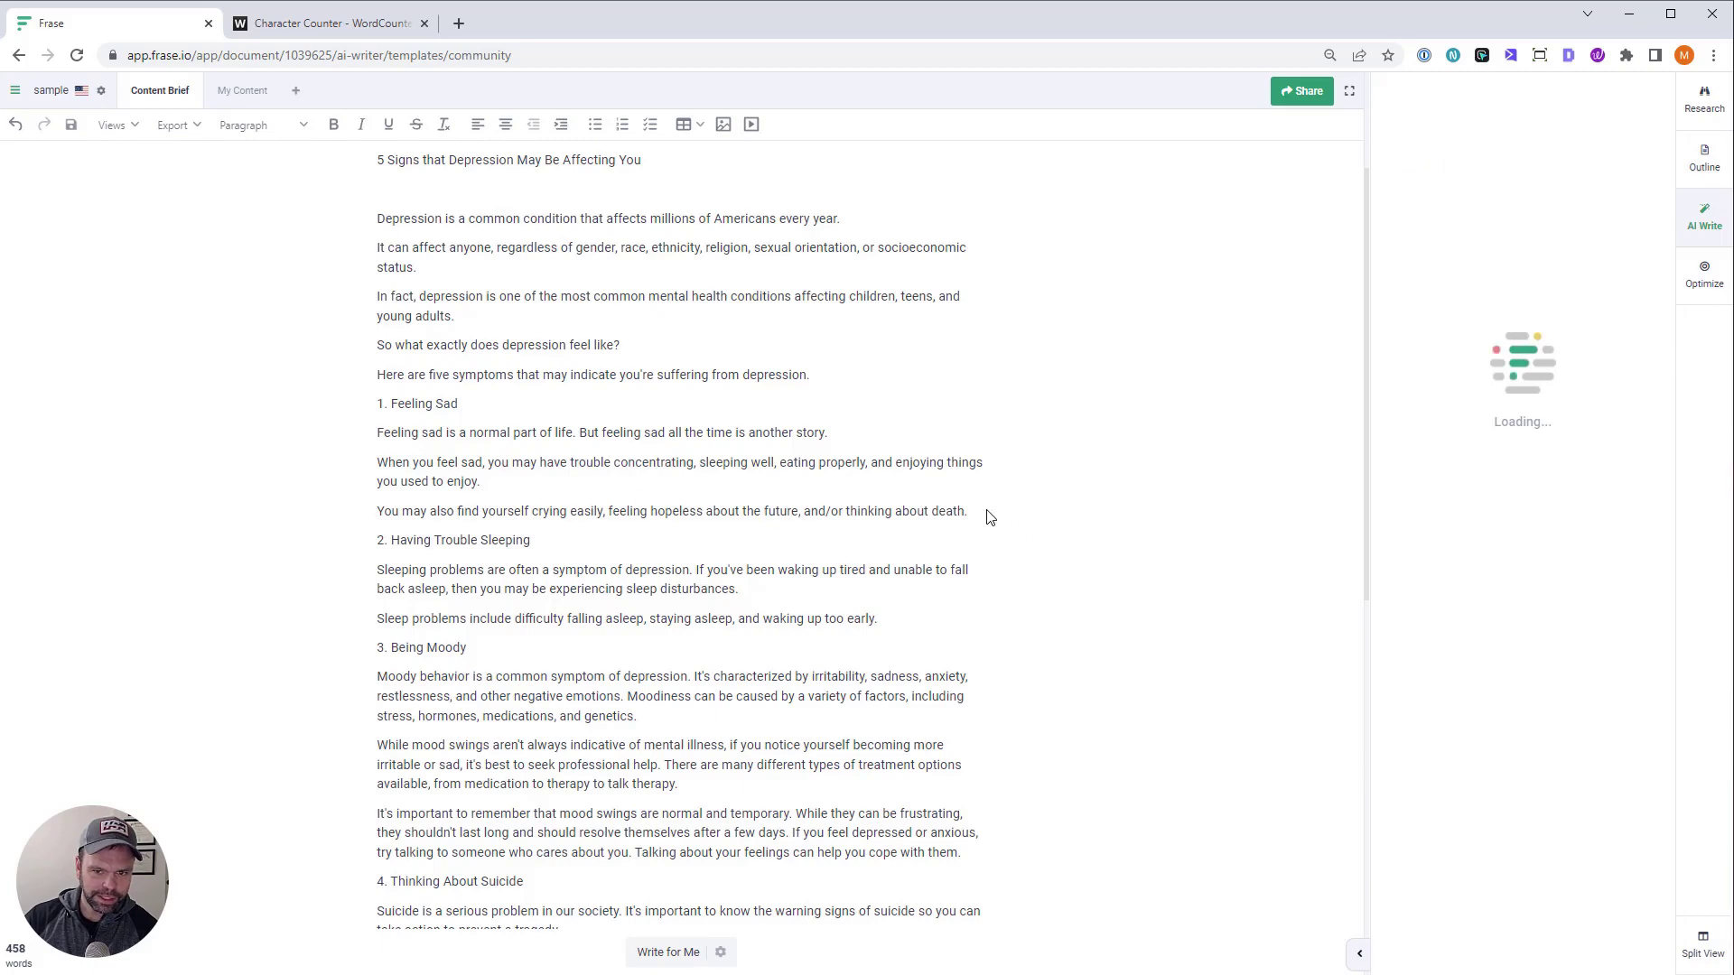
drag(985, 512, 378, 433)
key(BackSpace)
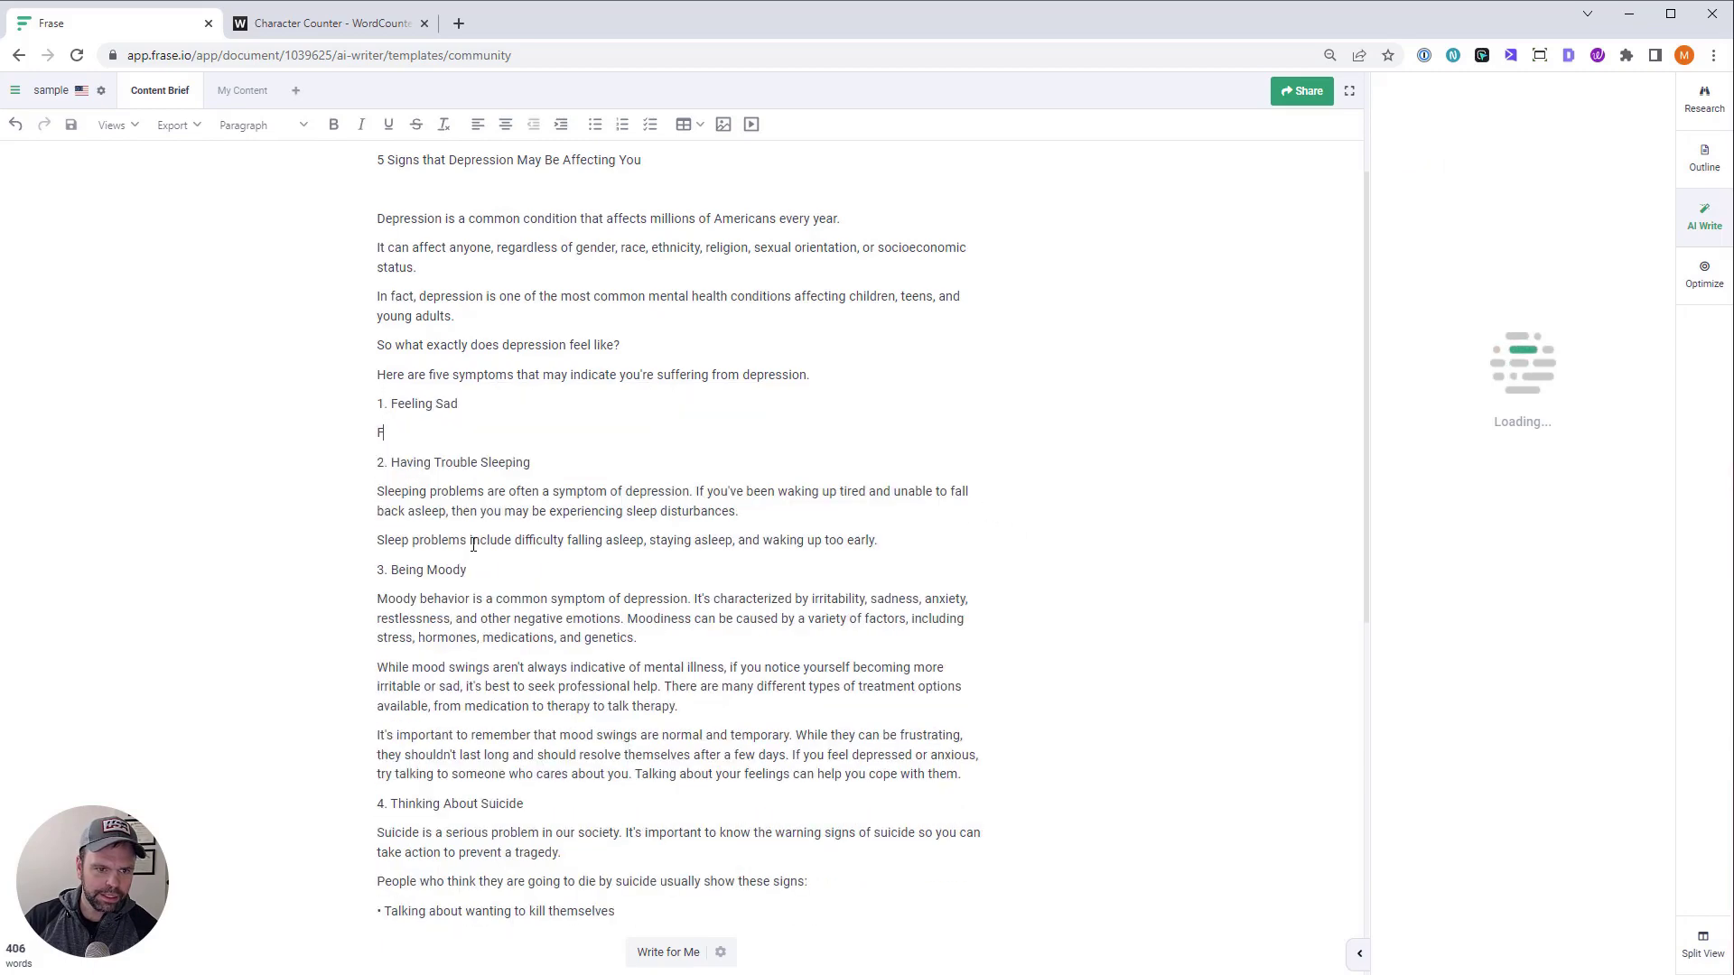
drag(902, 543, 378, 492)
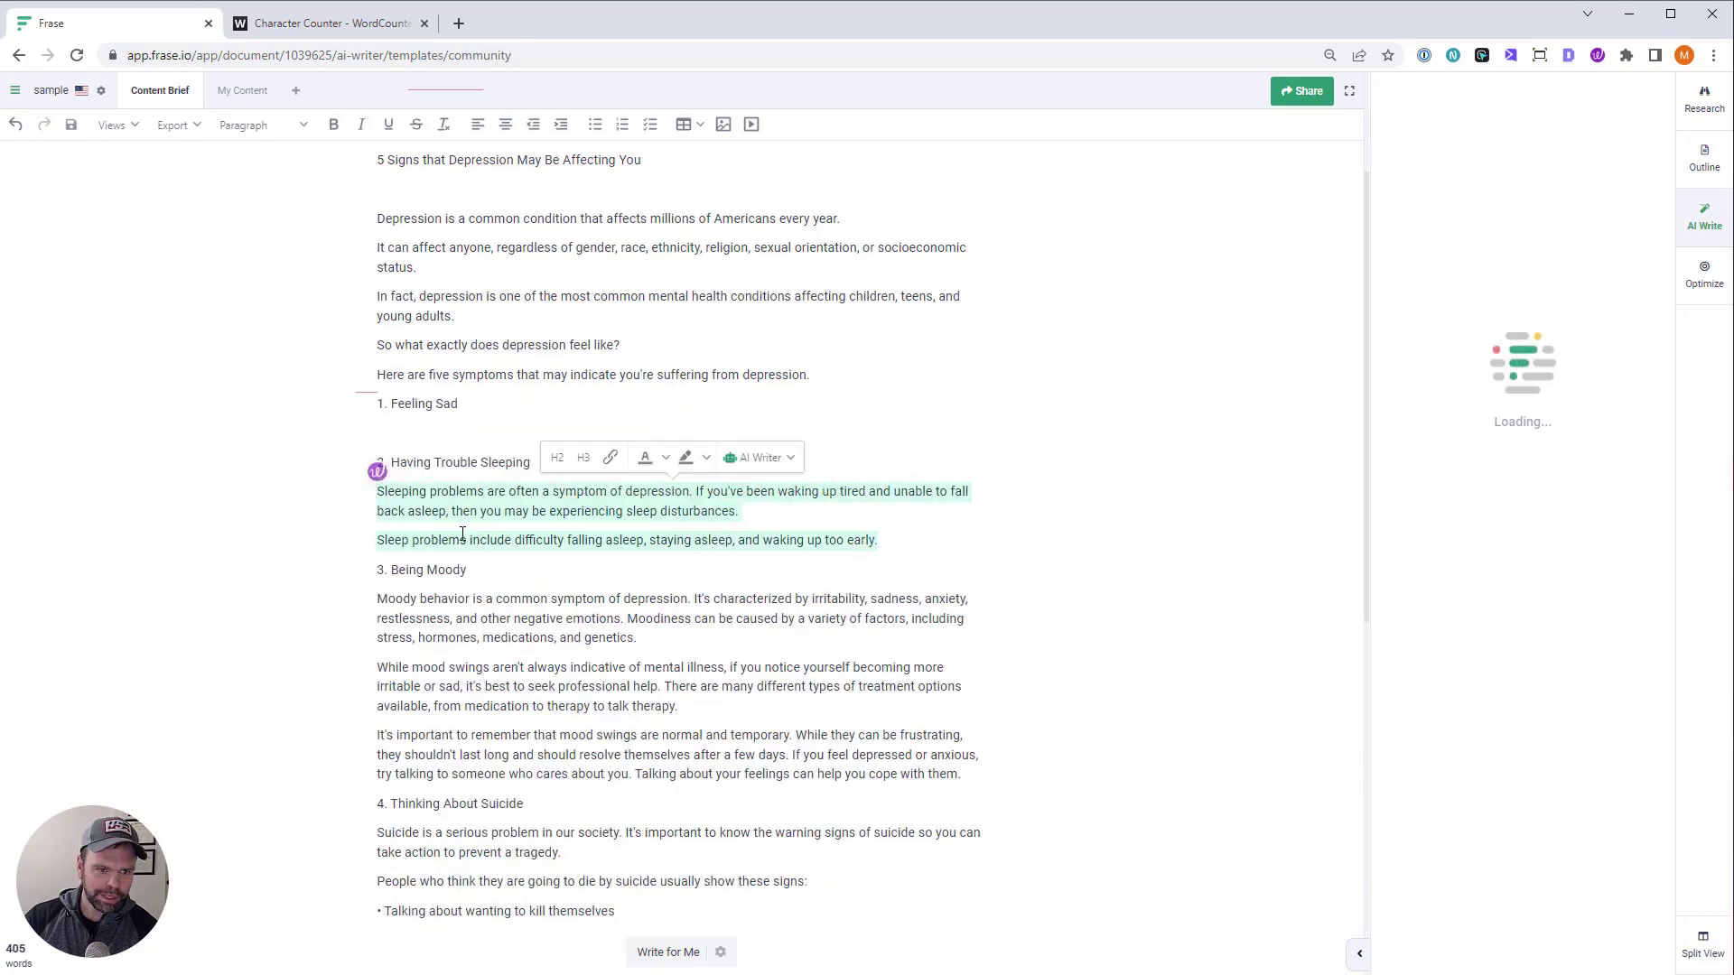
key(BackSpace)
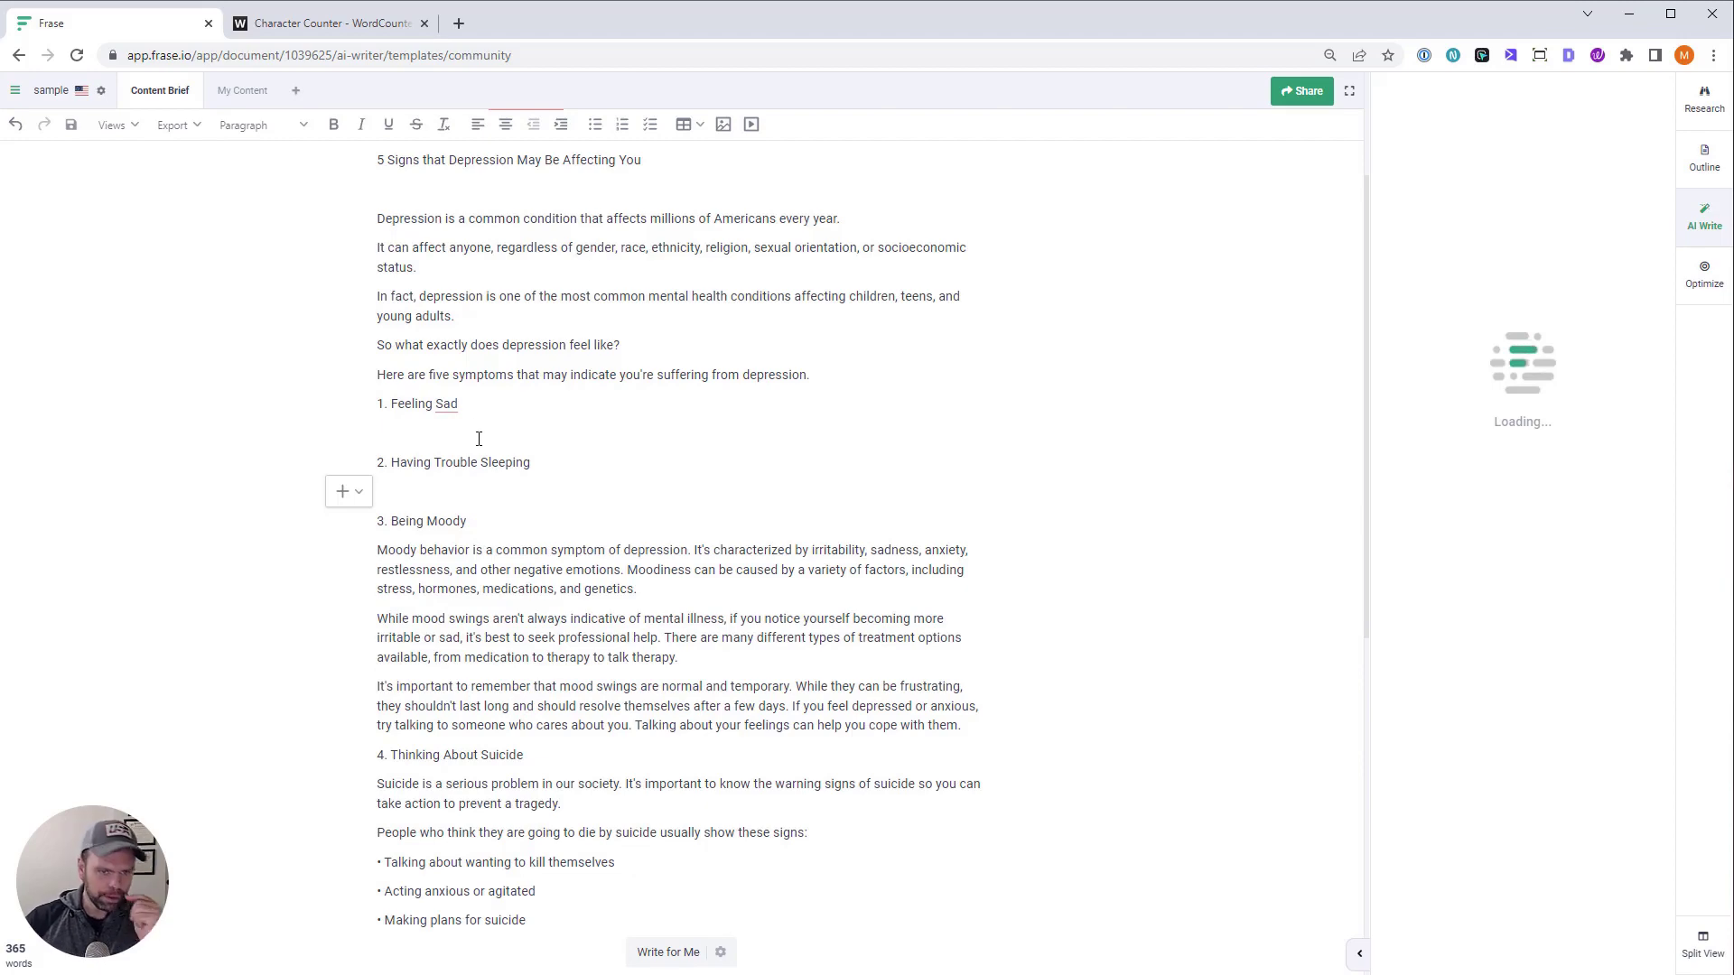
Insert the generated paragraphs under the Feeling Sad heading
scroll(1573, 691, down, 1)
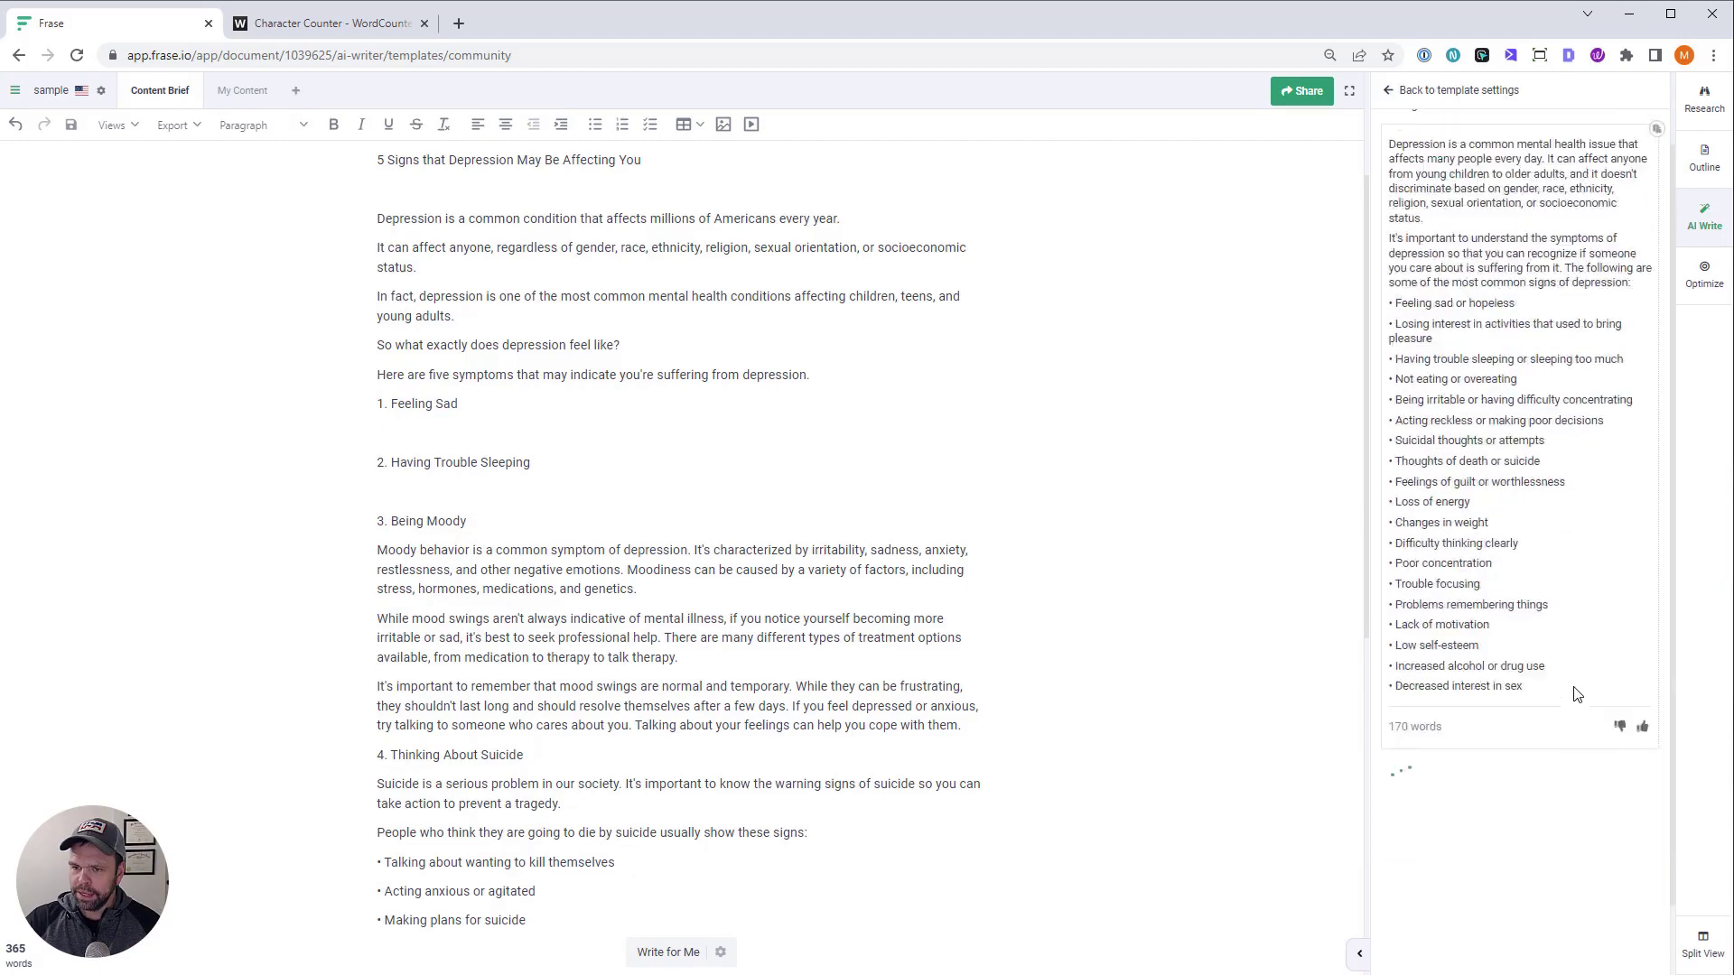
scroll(1573, 690, up, 1)
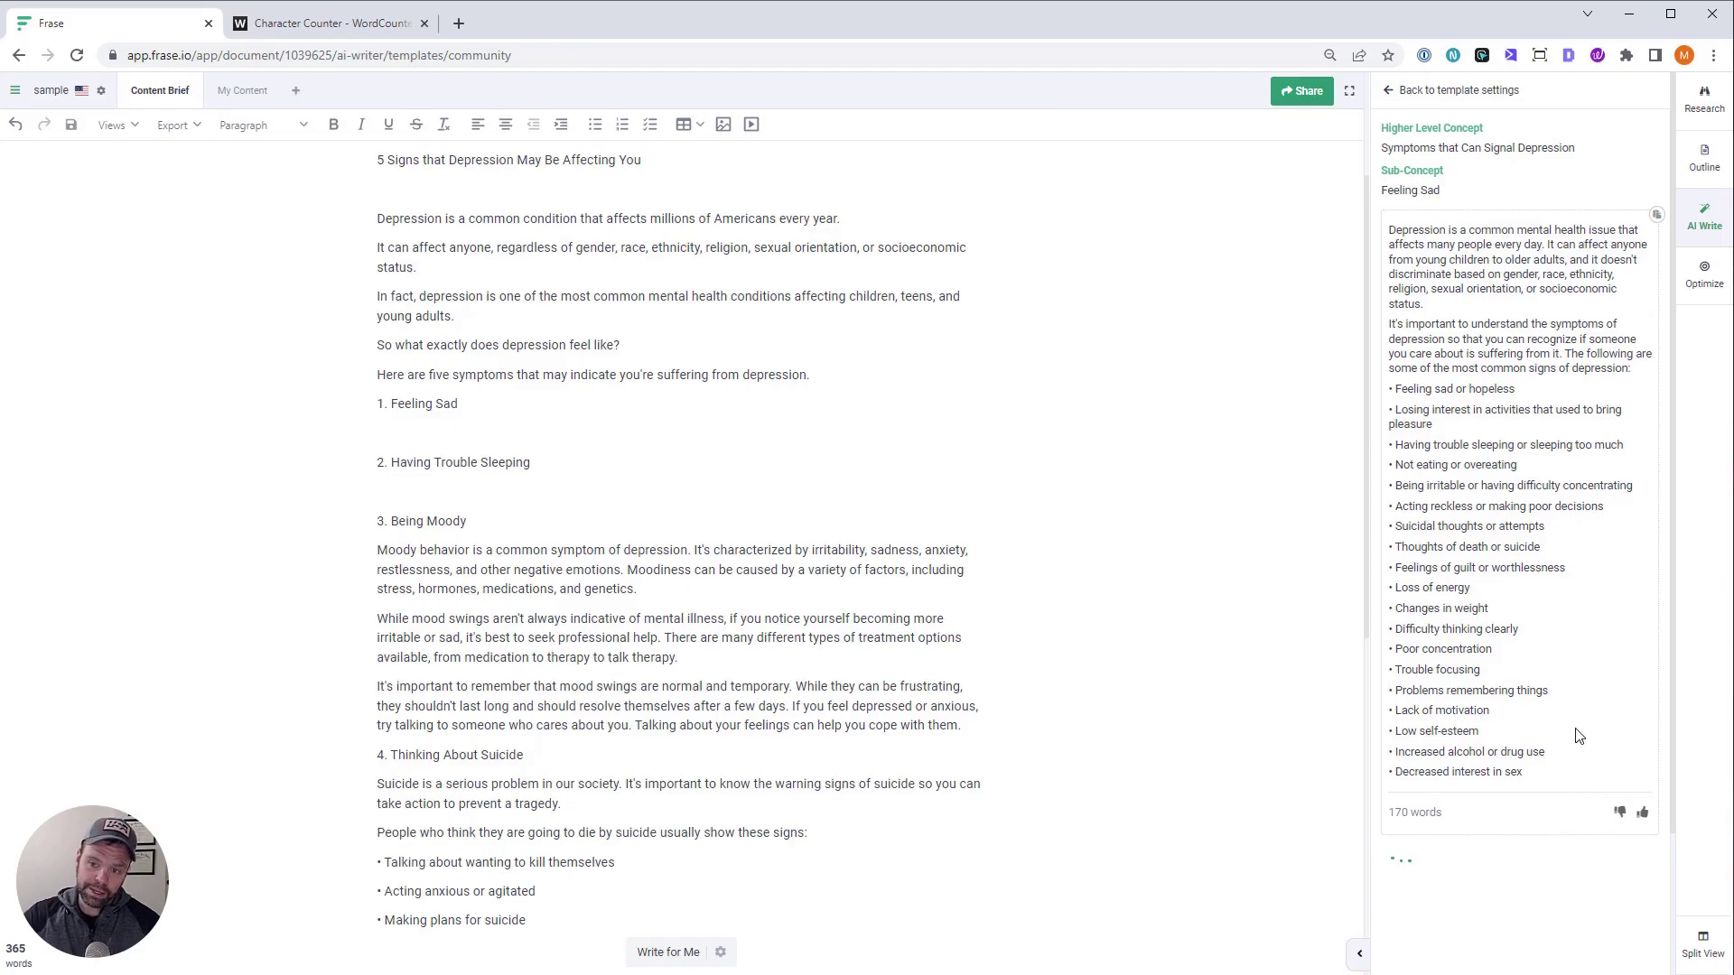
scroll(1477, 856, down, 2)
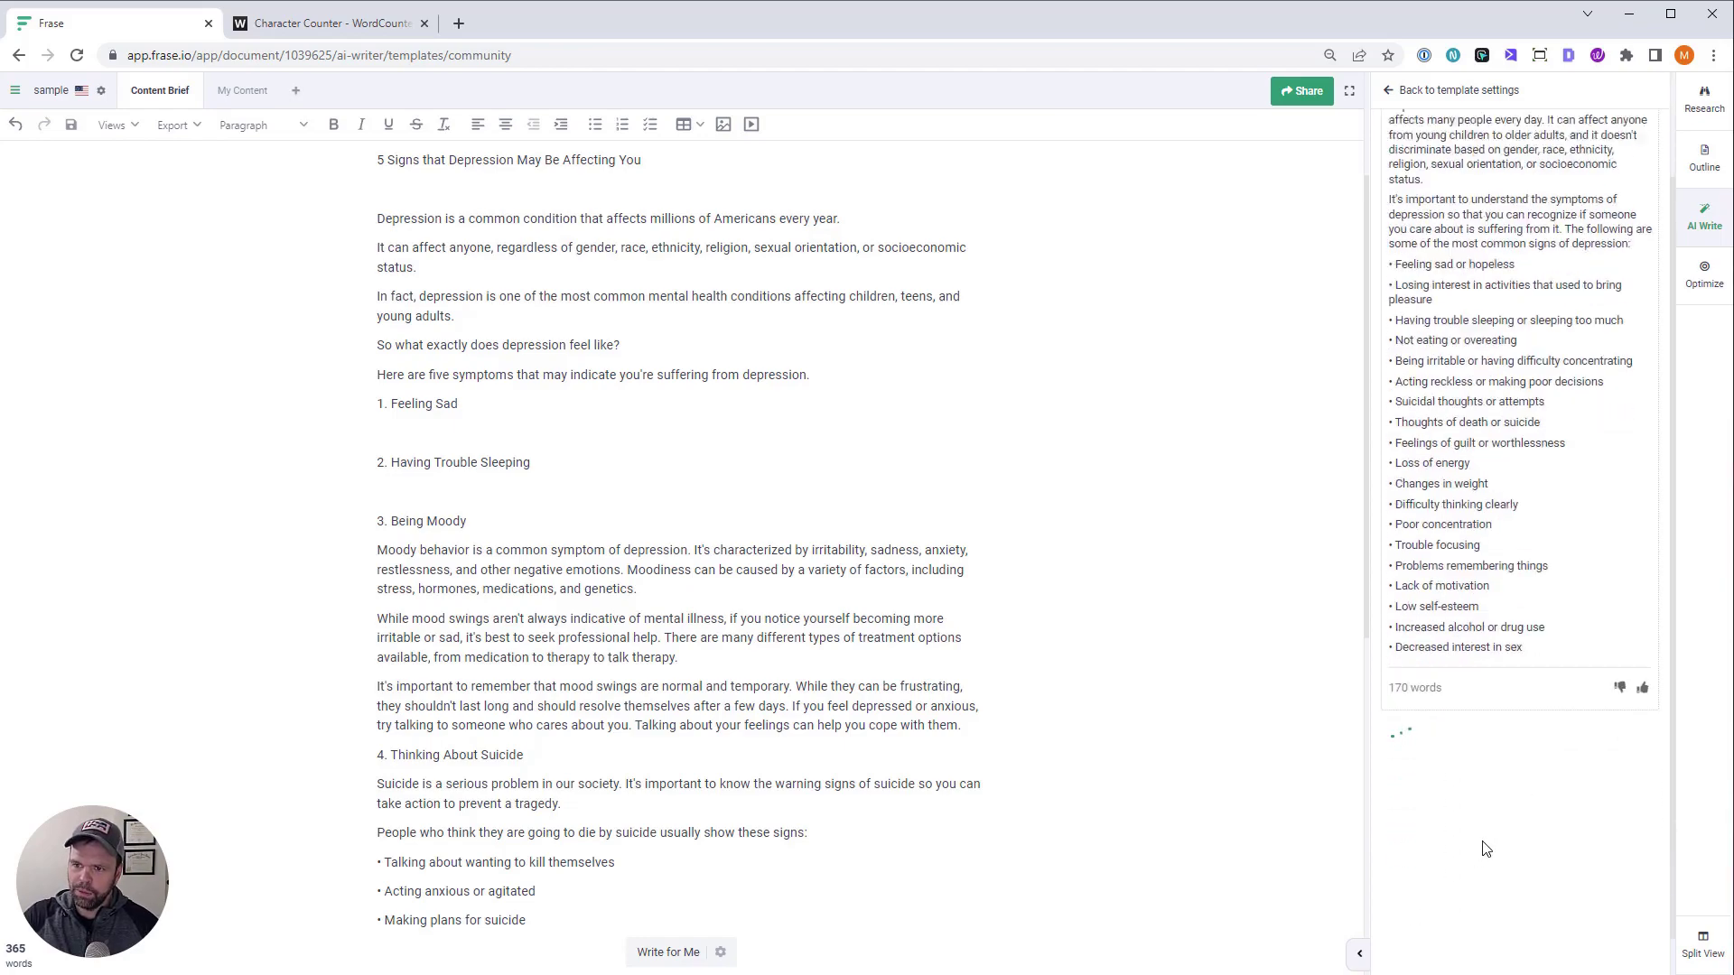
click(1499, 695)
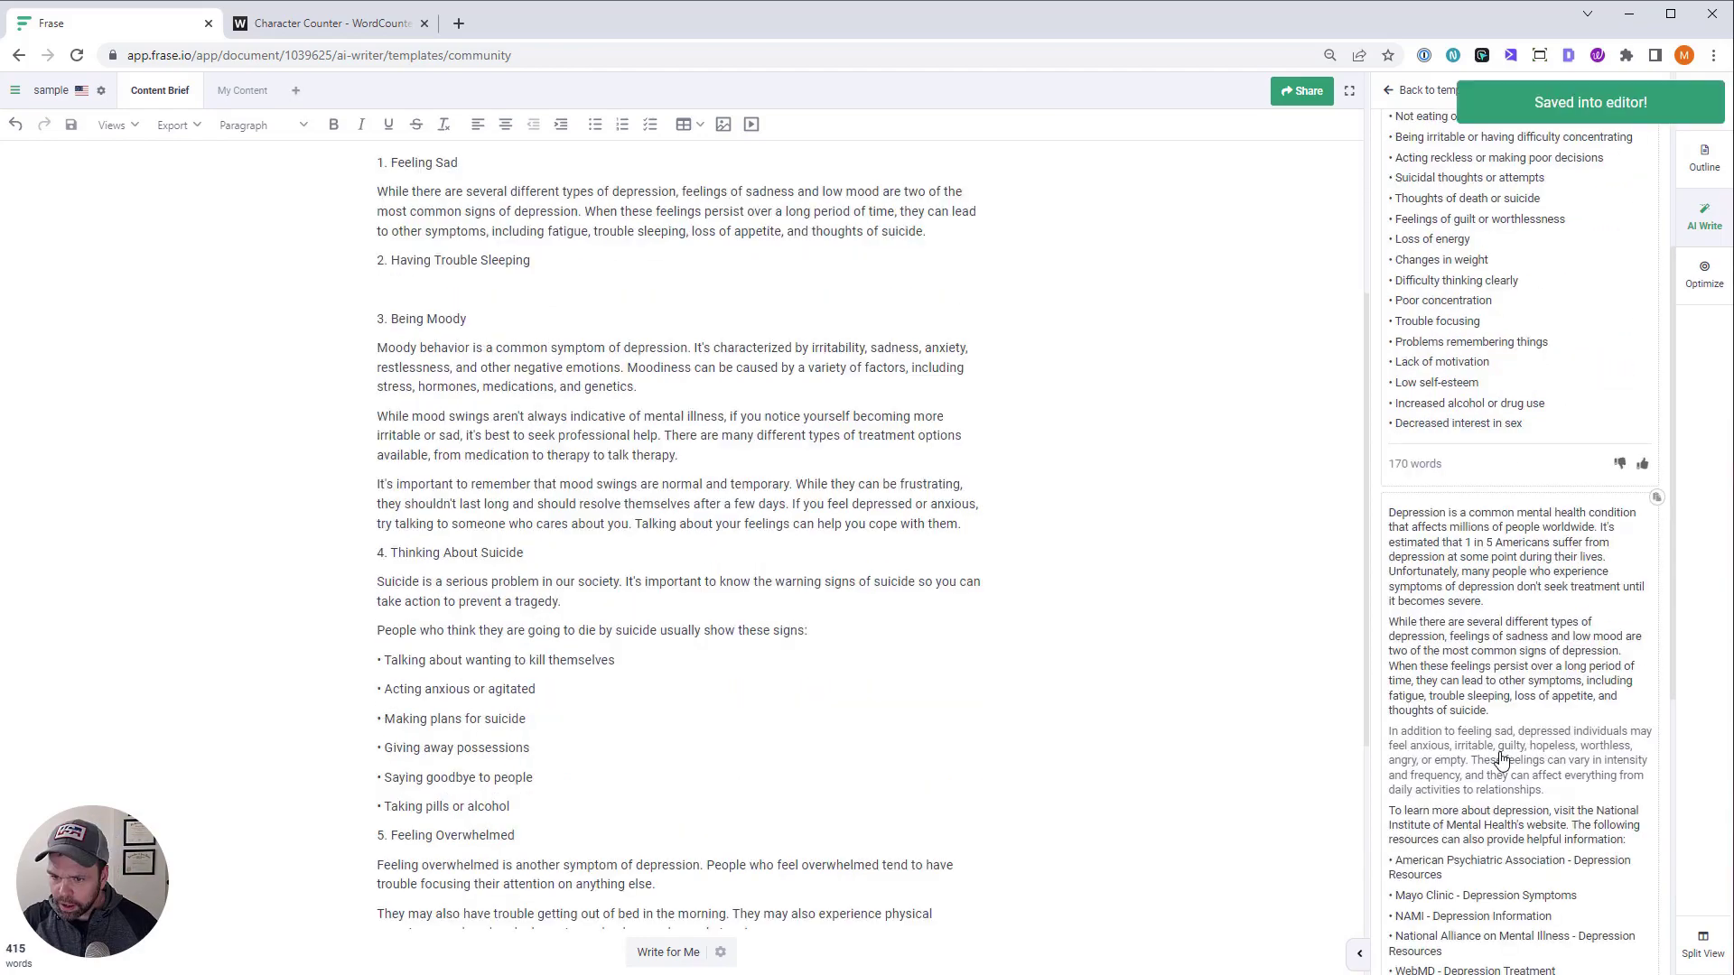
click(1499, 759)
scroll(420, 591, up, 4)
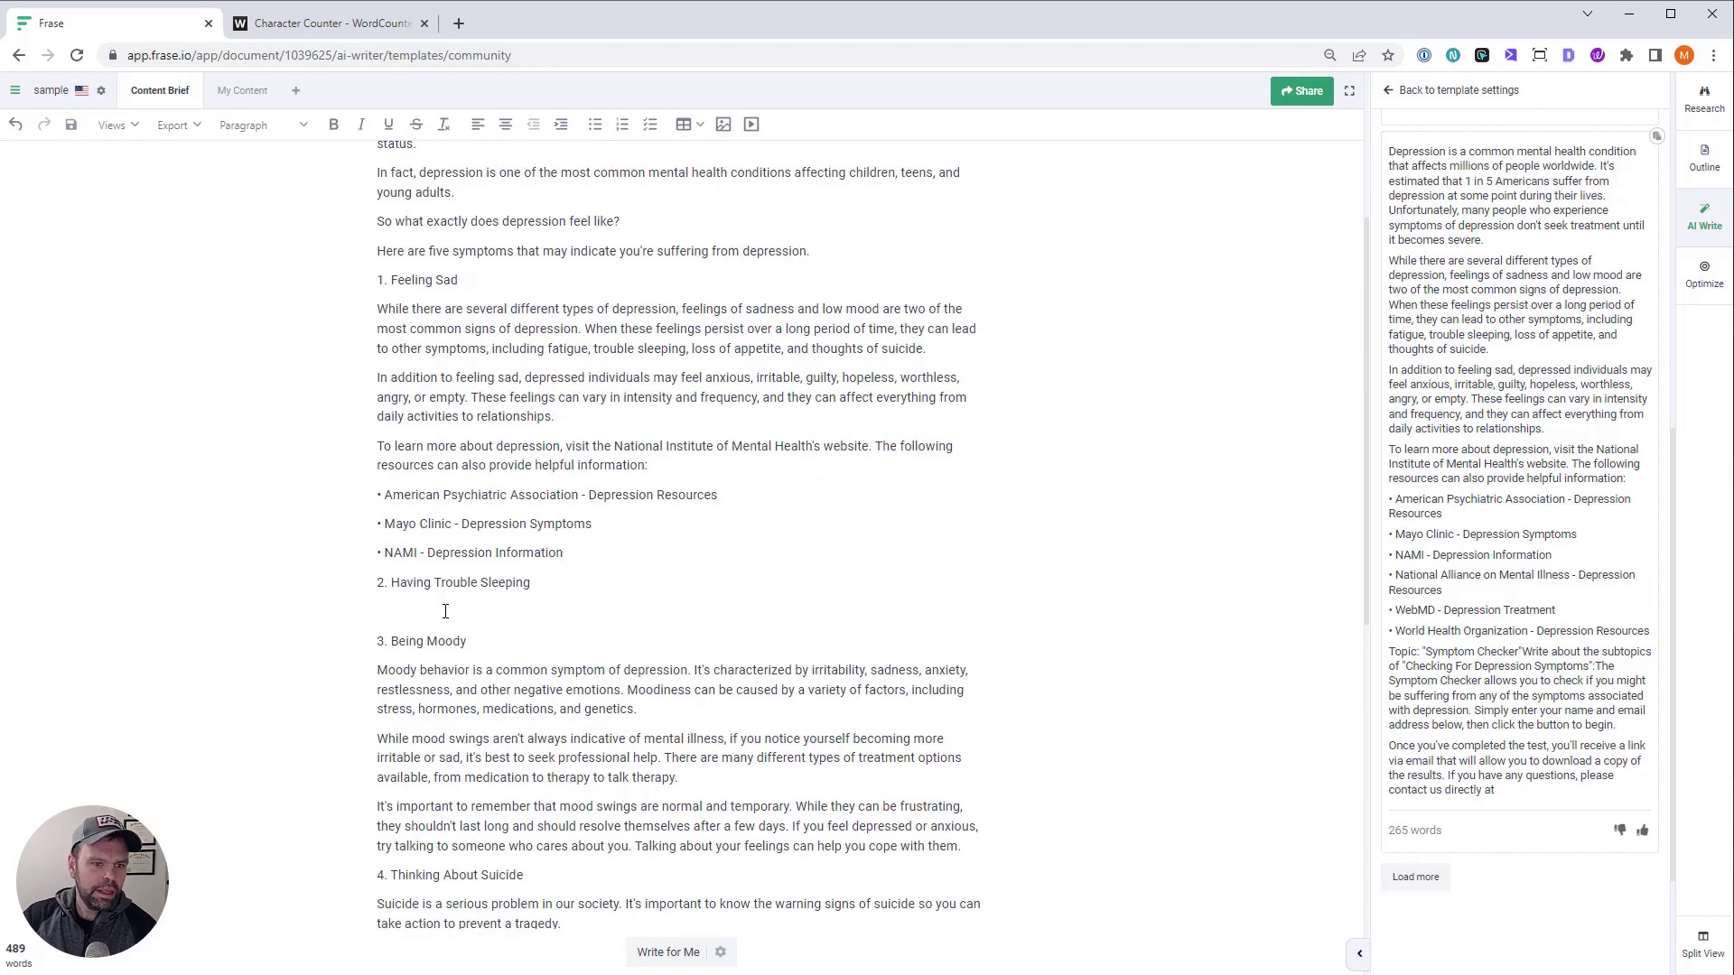
Generate paragraphs for 'Having Trouble Sleeping' and insert them under that heading
click(1389, 91)
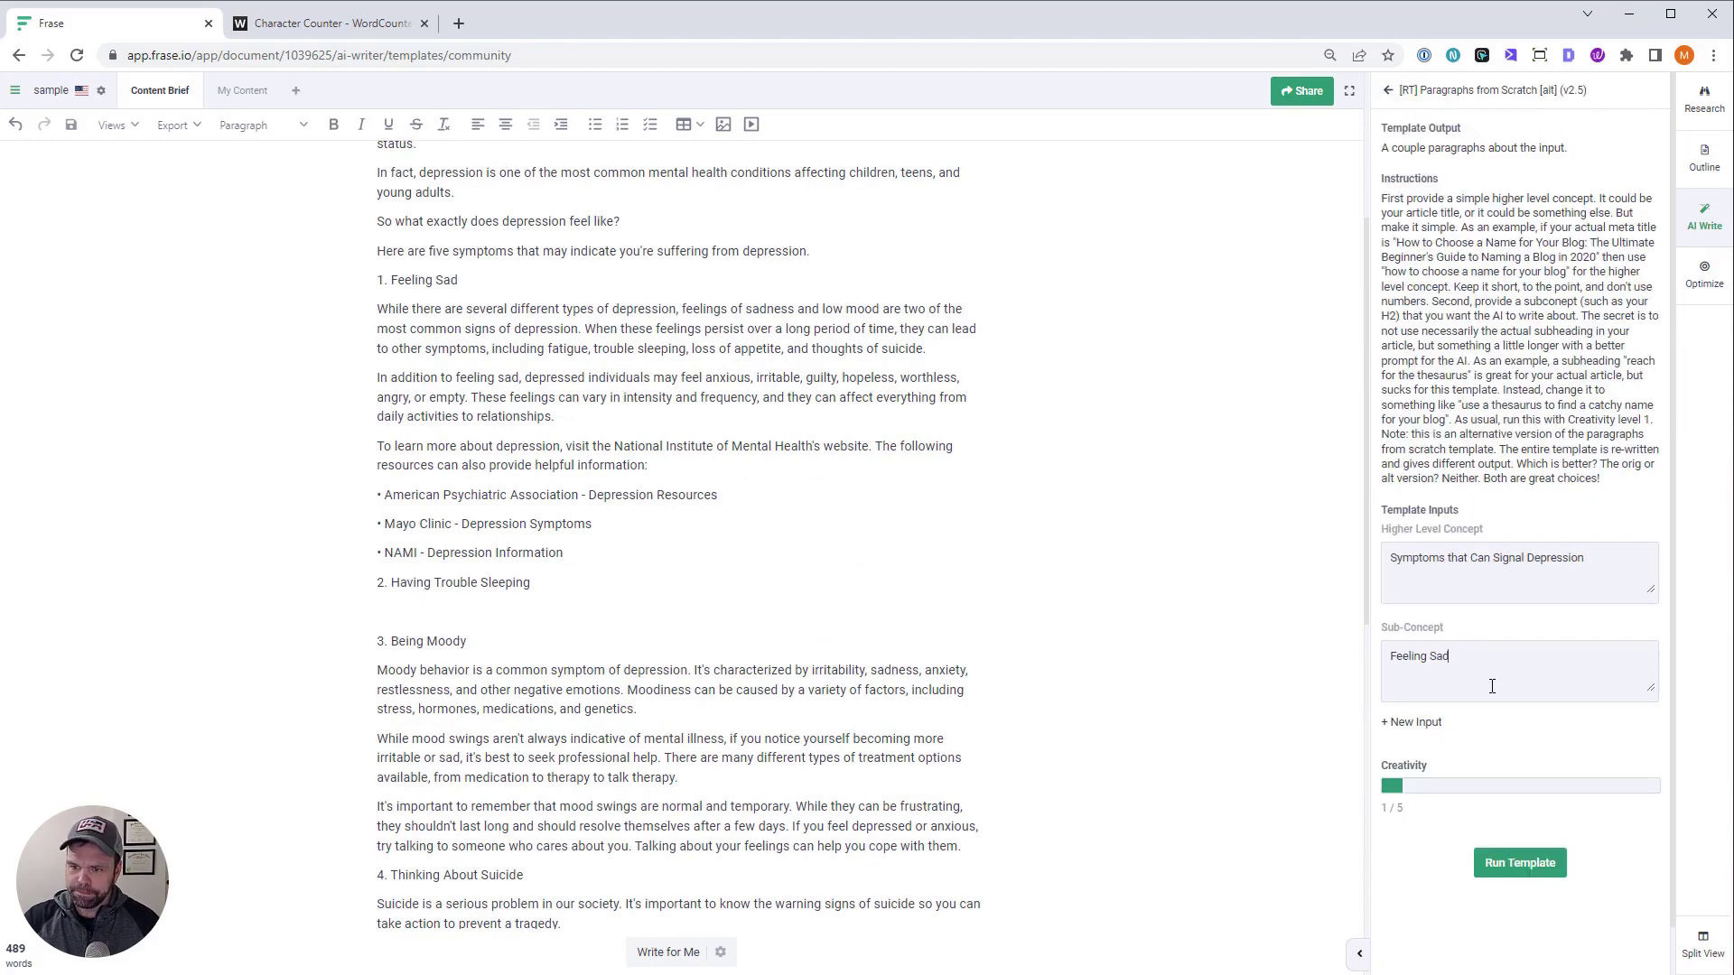
triple_click(1490, 686)
text(Having Trouble Sleeping)
click(1520, 862)
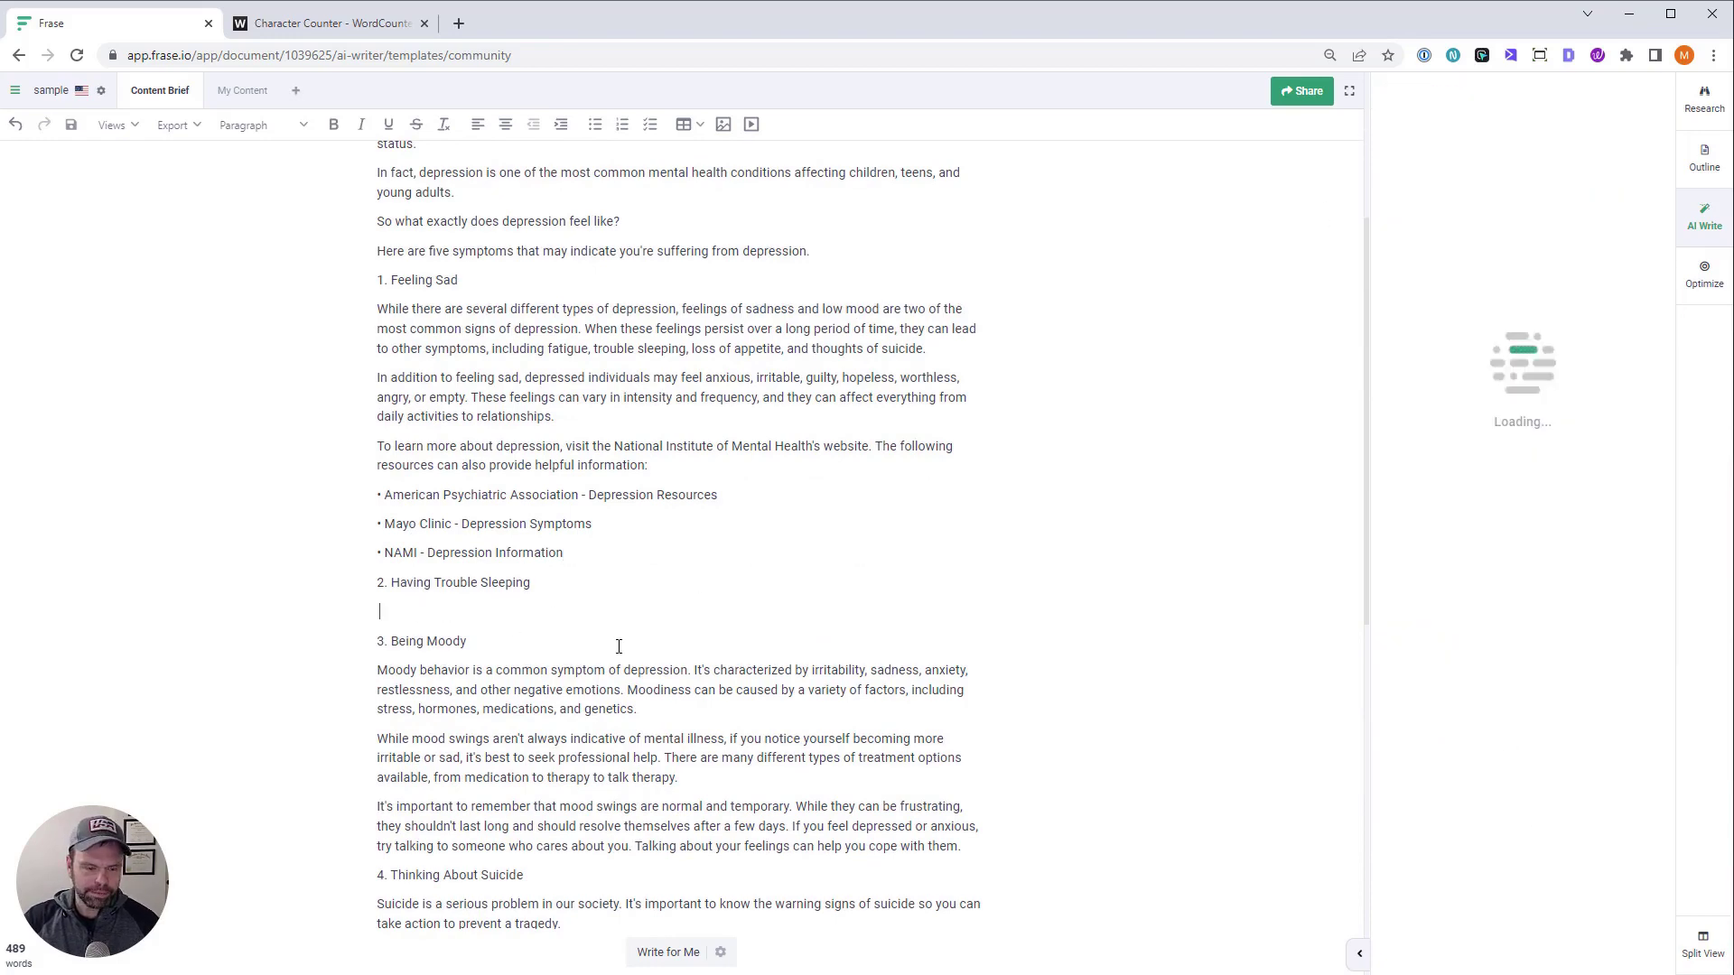
scroll(782, 726, up, 2)
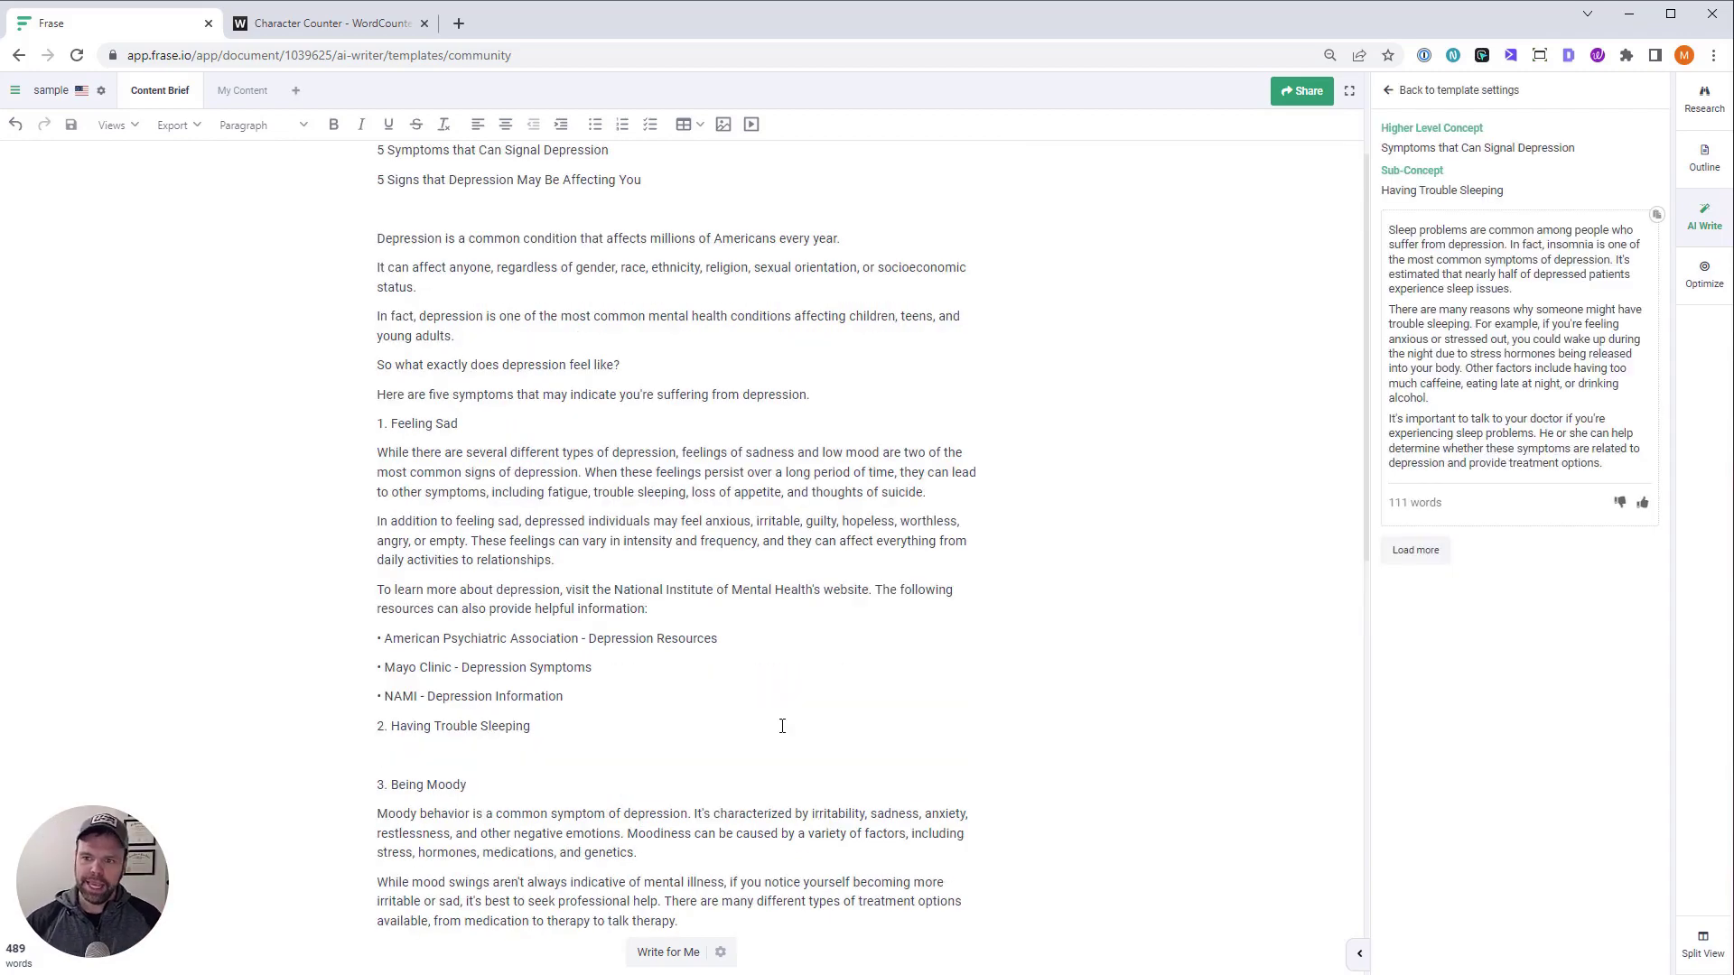
click(1494, 302)
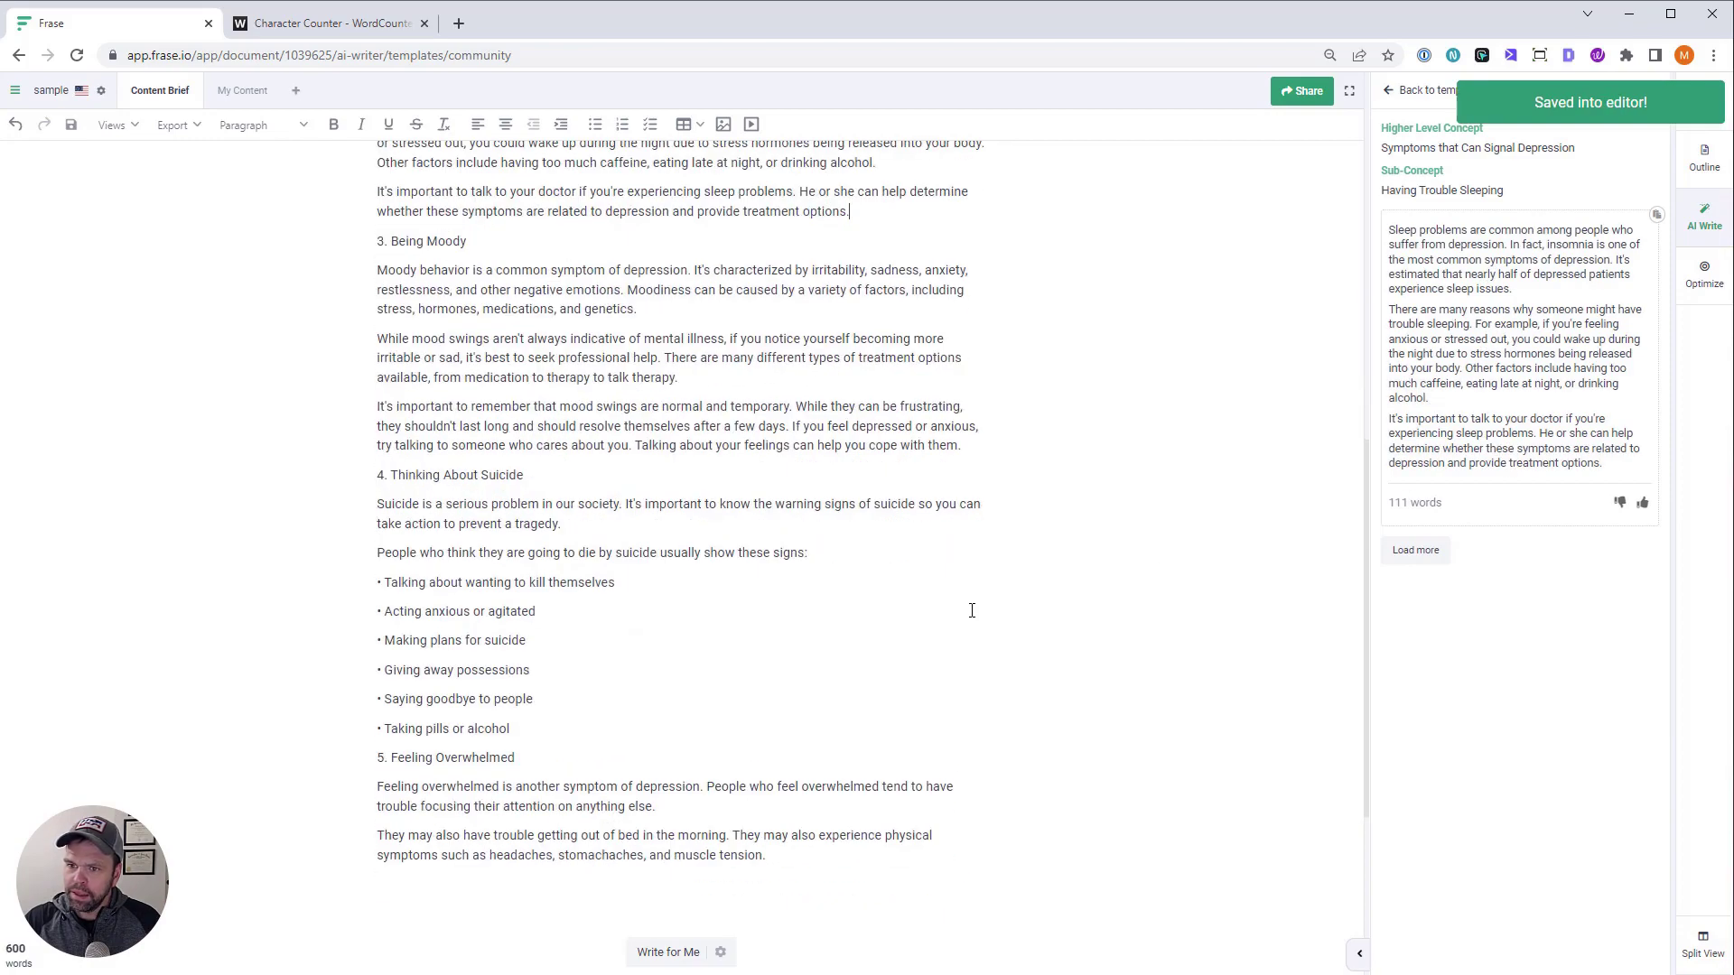
scroll(371, 418, up, 10)
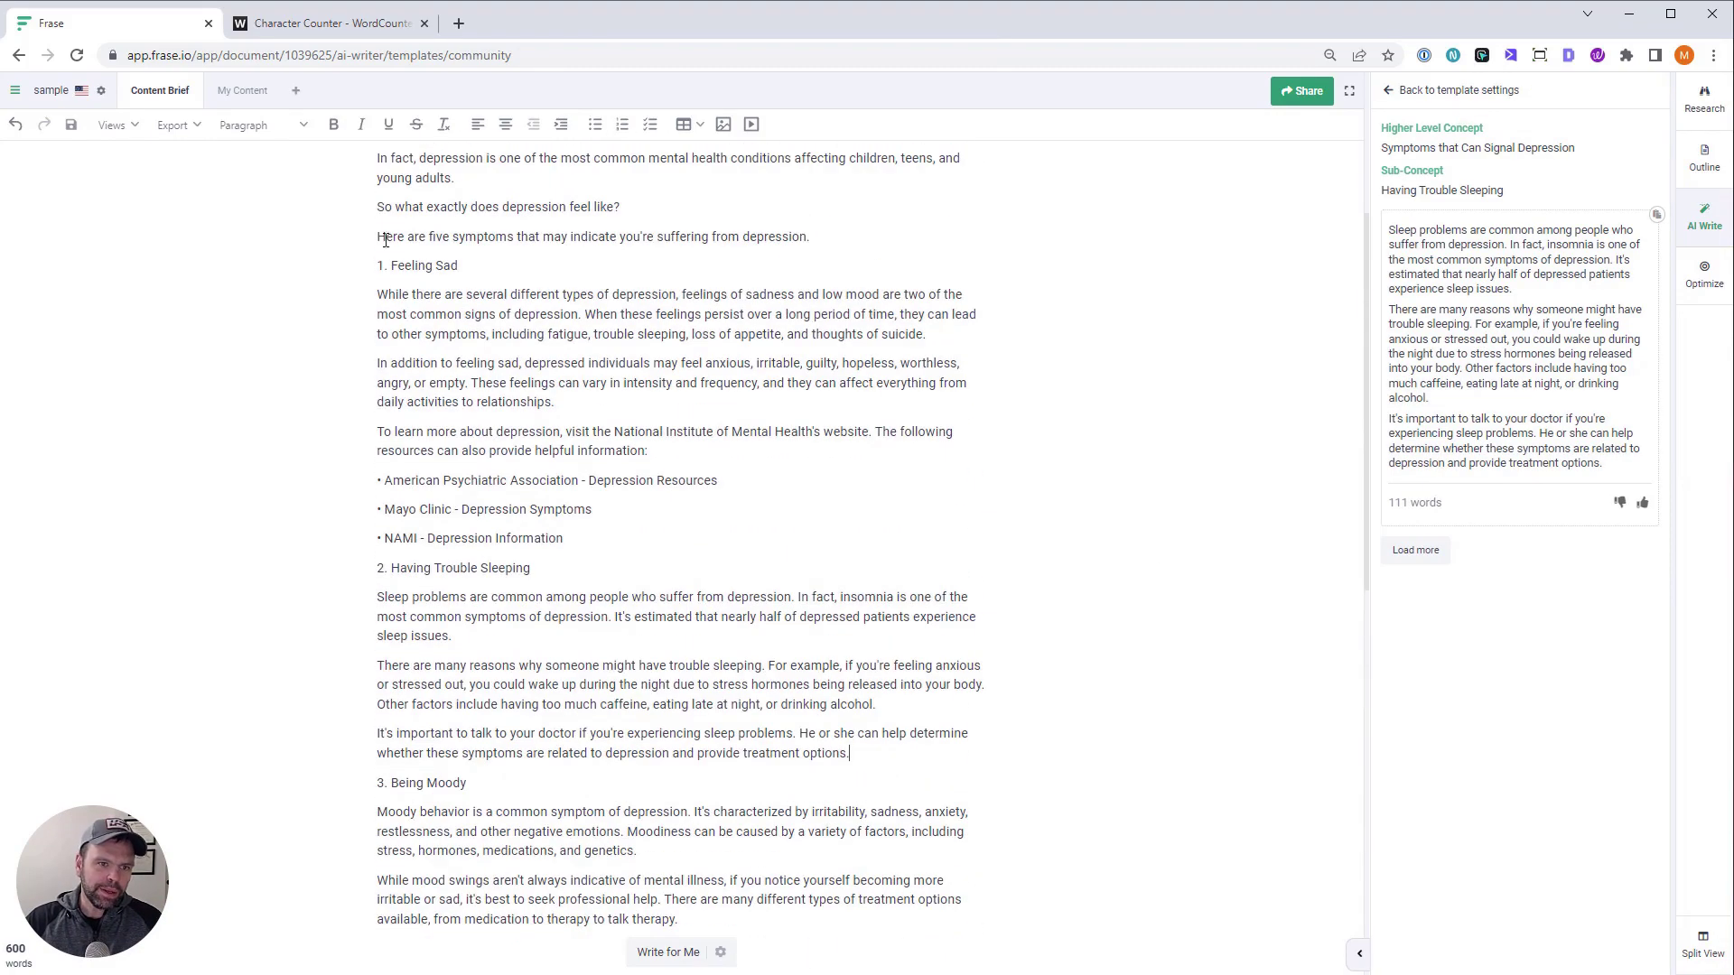
Paste the finished article under its title in Notepad++'s new 4 tab, with blank lines after the title
drag(378, 416, 786, 703)
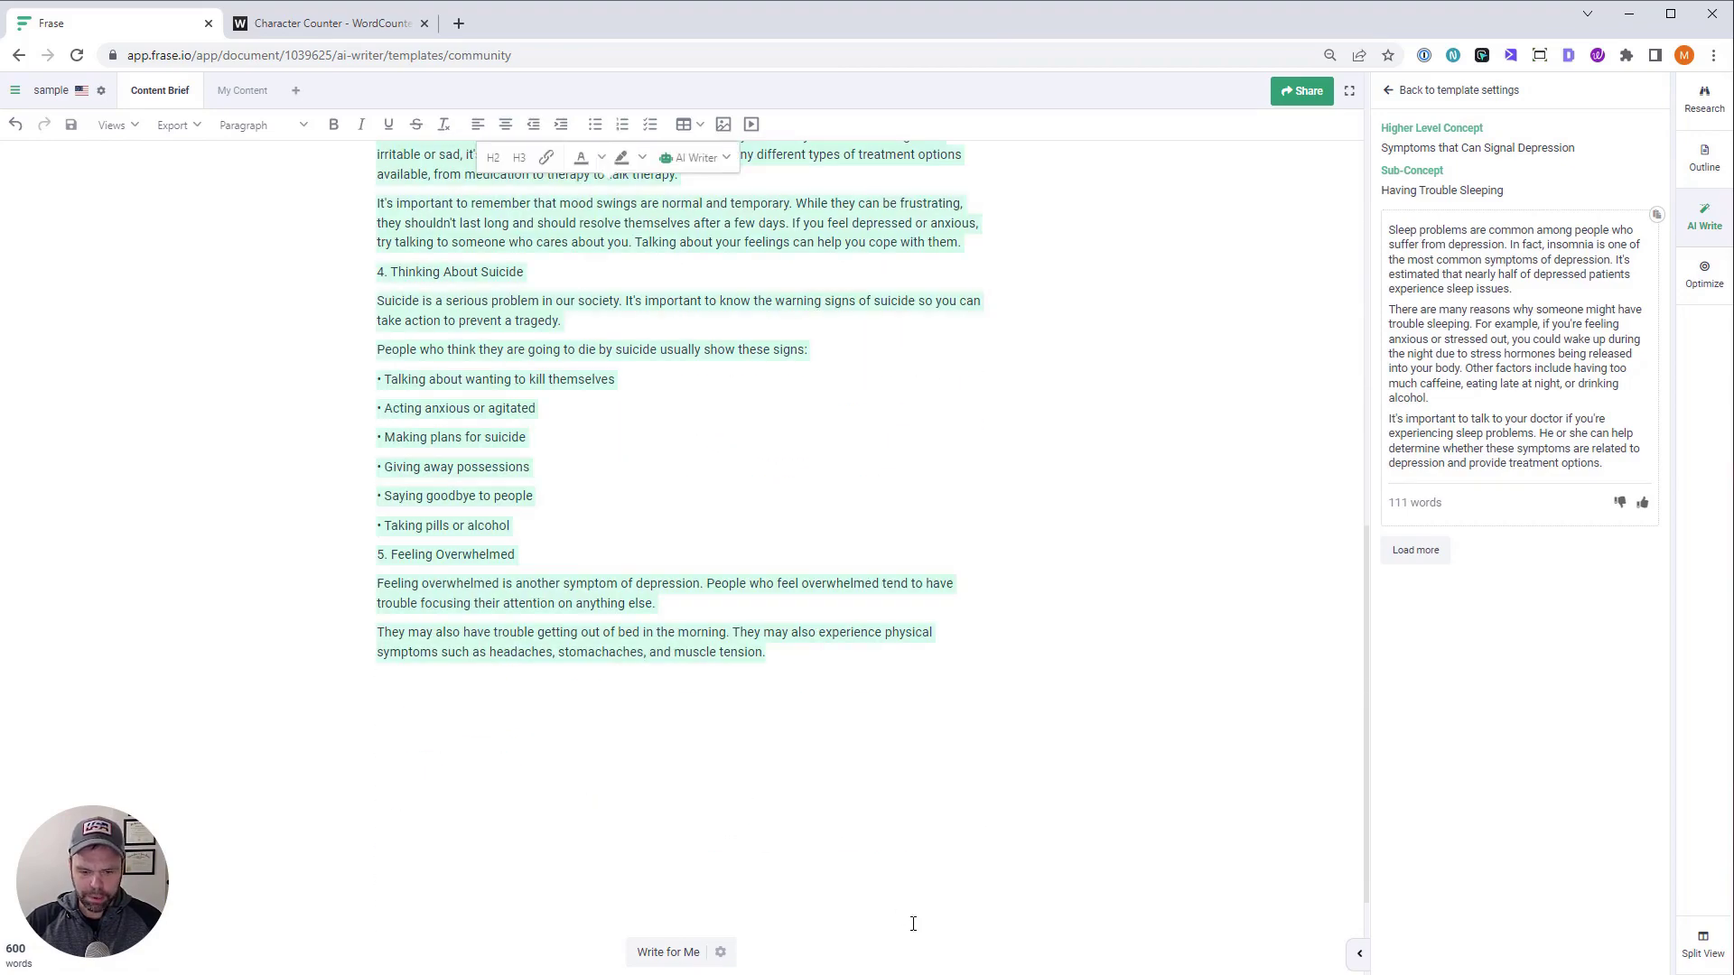
key(alt+Tab)
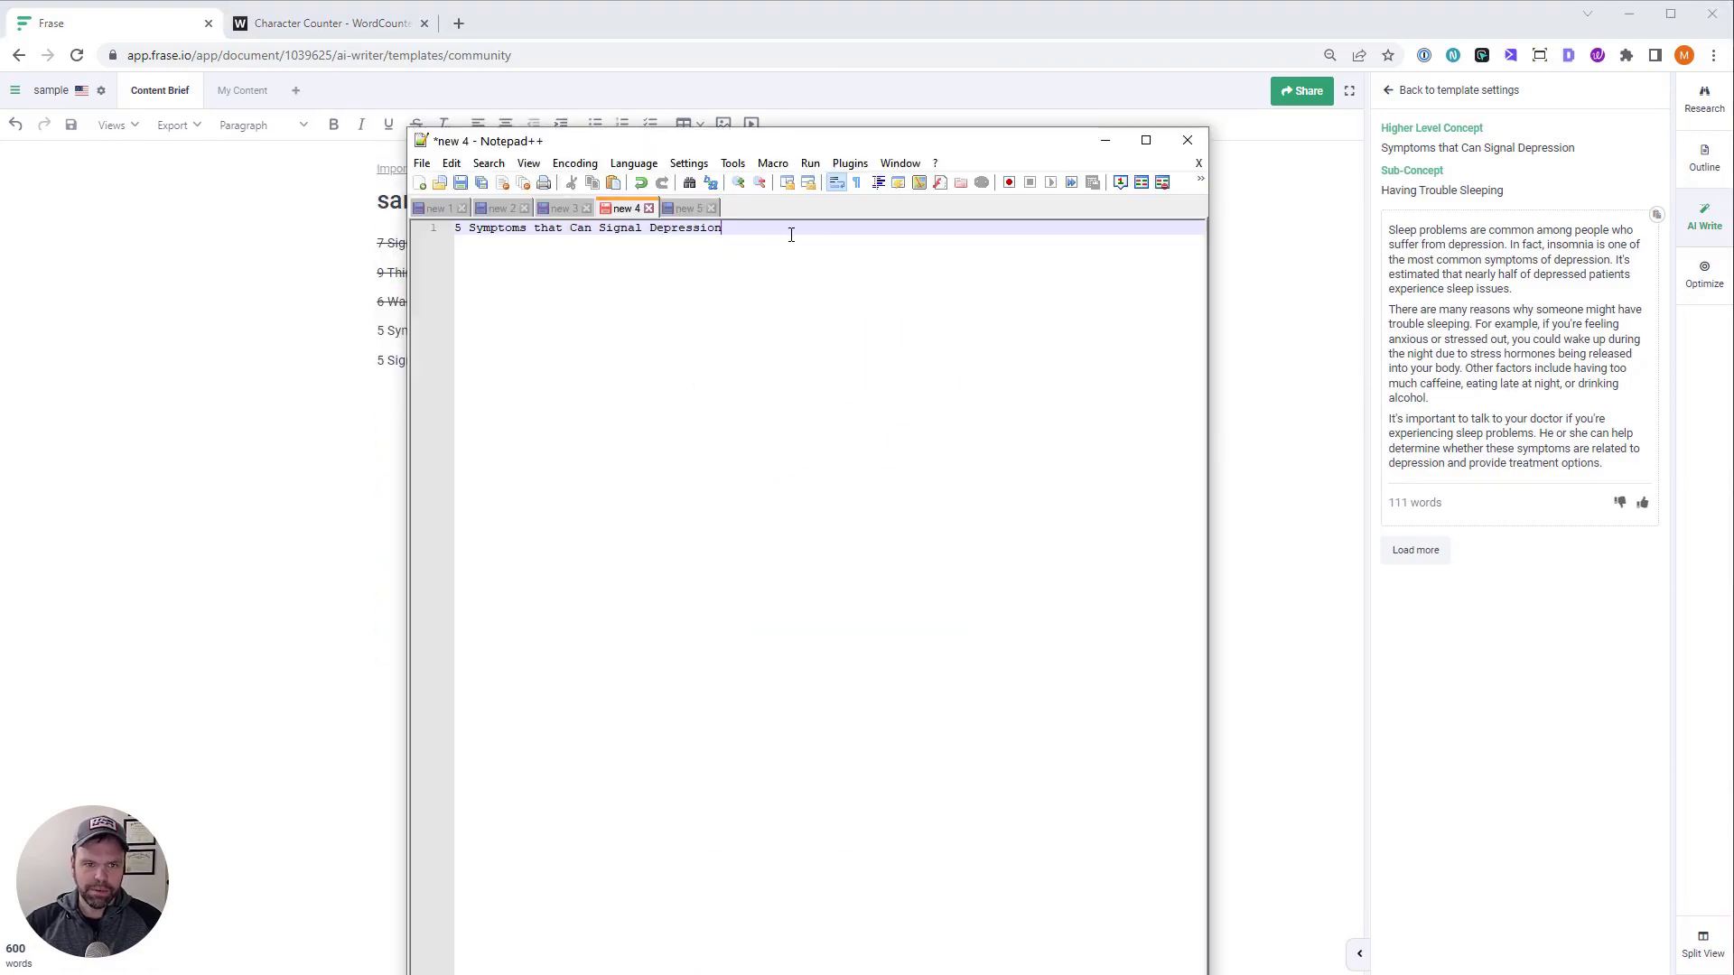
key(Return)
key(Return)
key(ctrl+v)
scroll(608, 392, up, 4)
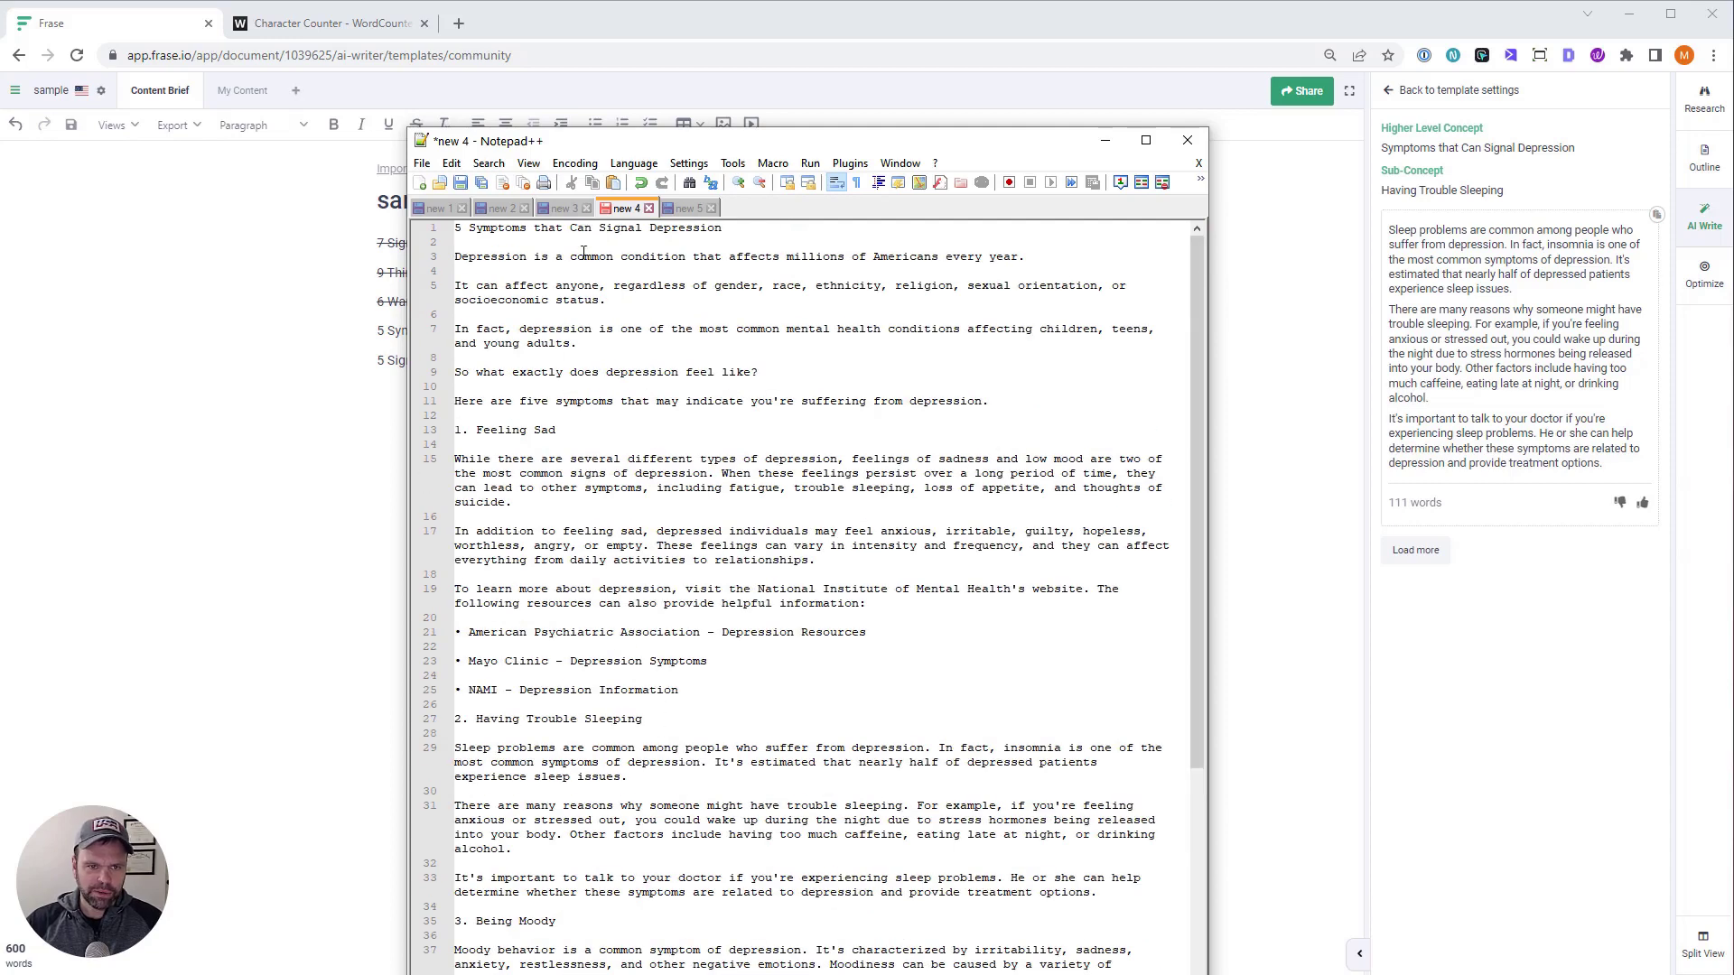
click(583, 244)
key(Return)
key(Return)
click(637, 246)
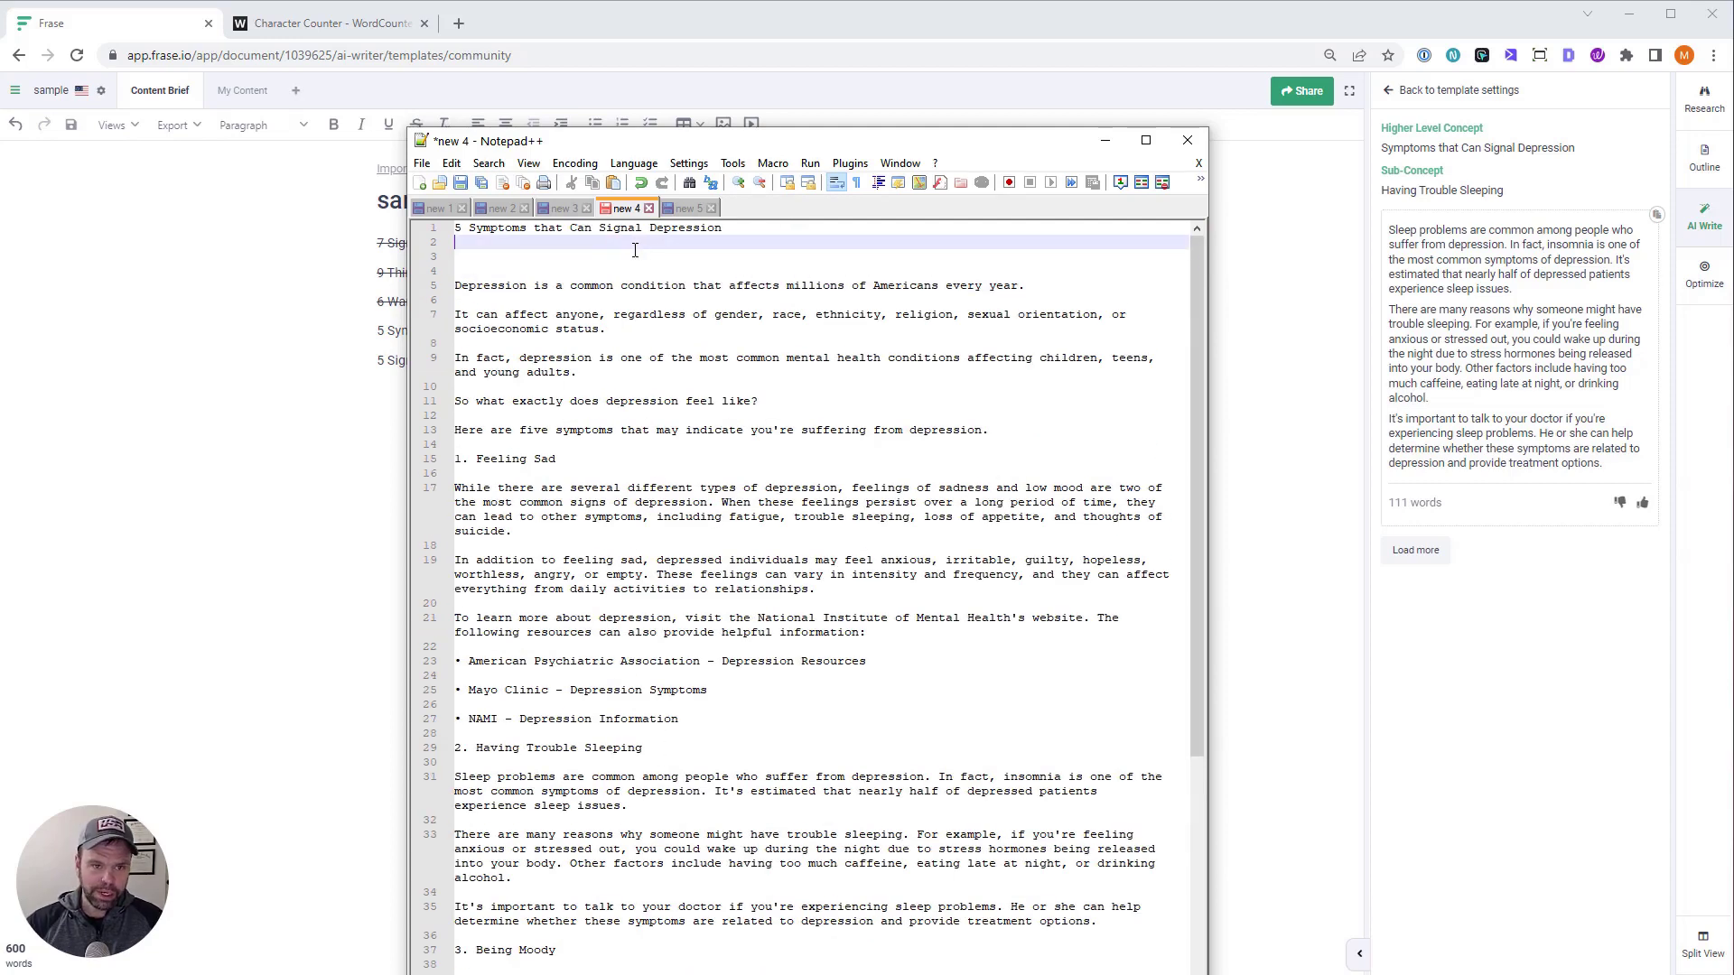
key(Up)
key(shift+End)
Swap line 4 for the generated title '5 Signs of Depression: How to Tell if You're Depressed' and strike it through
key(alt+Tab)
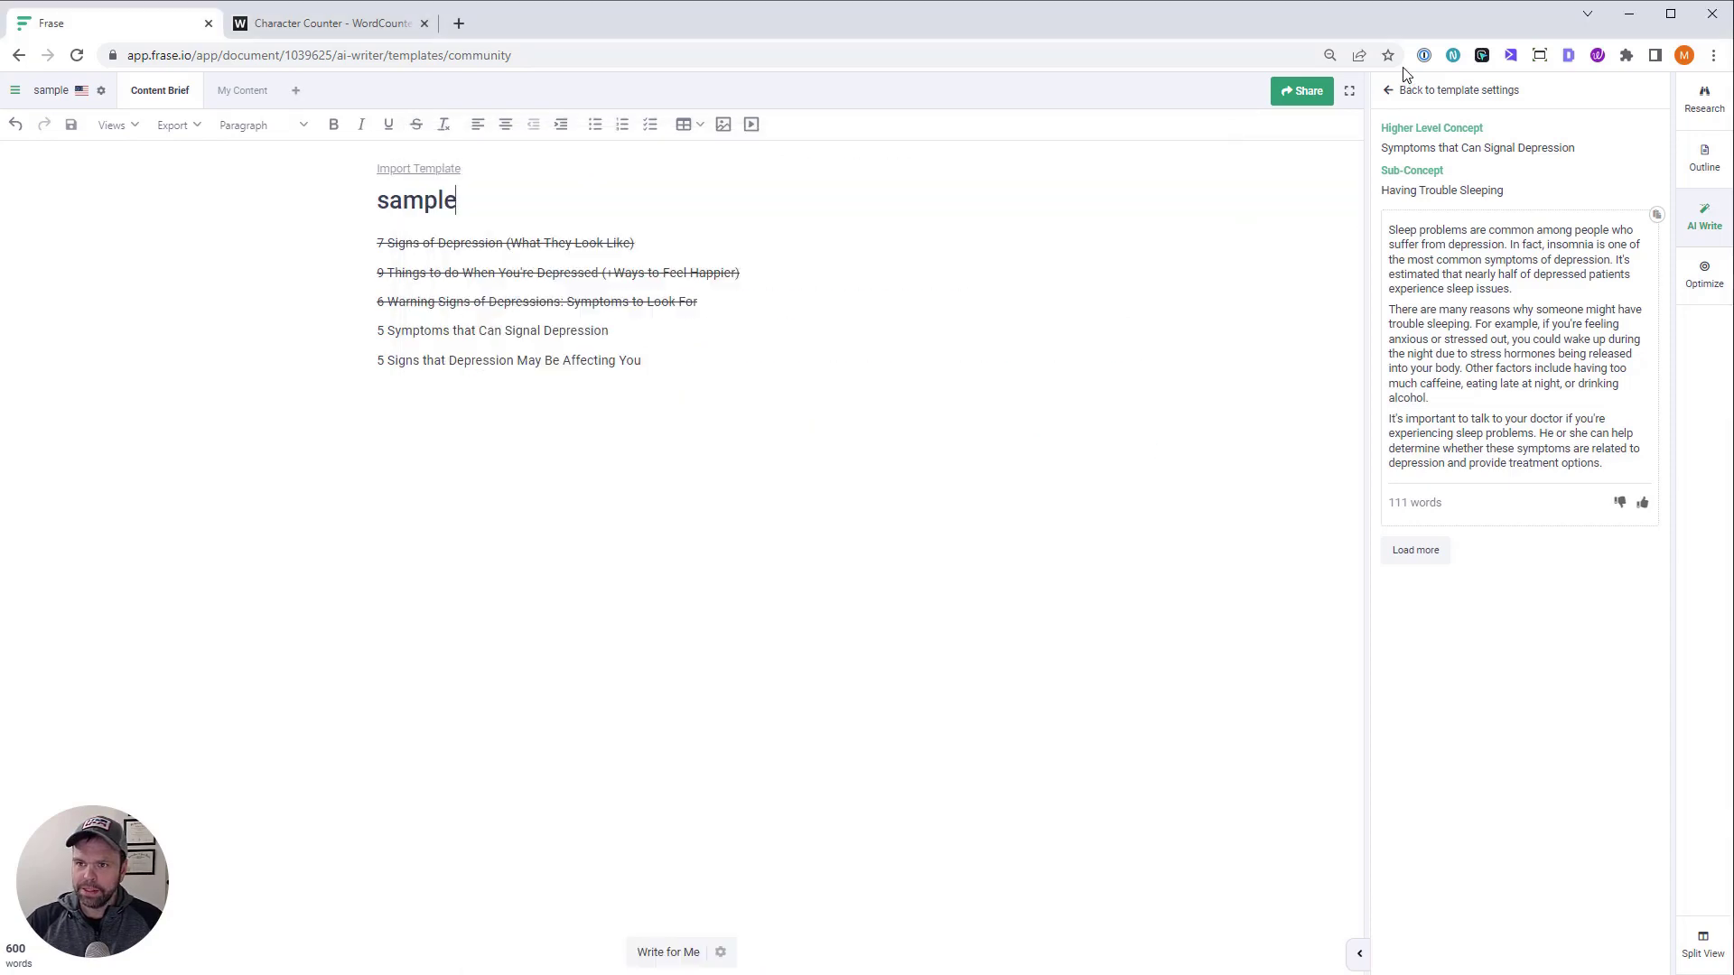
click(1389, 91)
click(1388, 90)
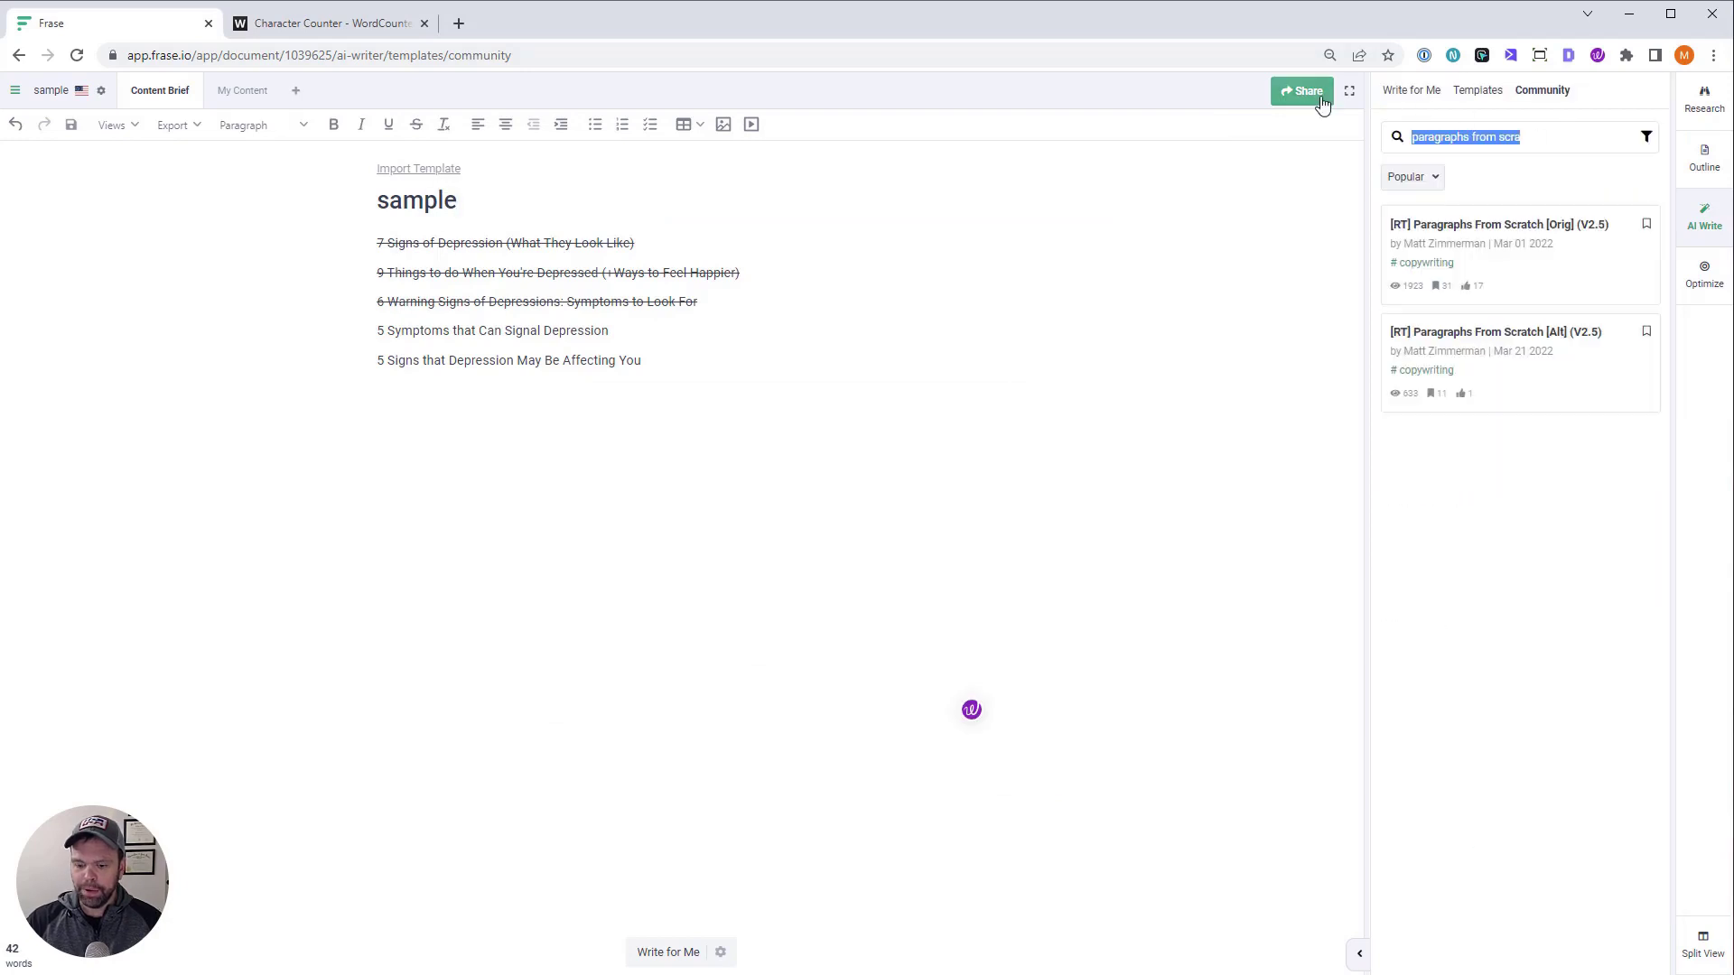
click(1499, 226)
click(1571, 258)
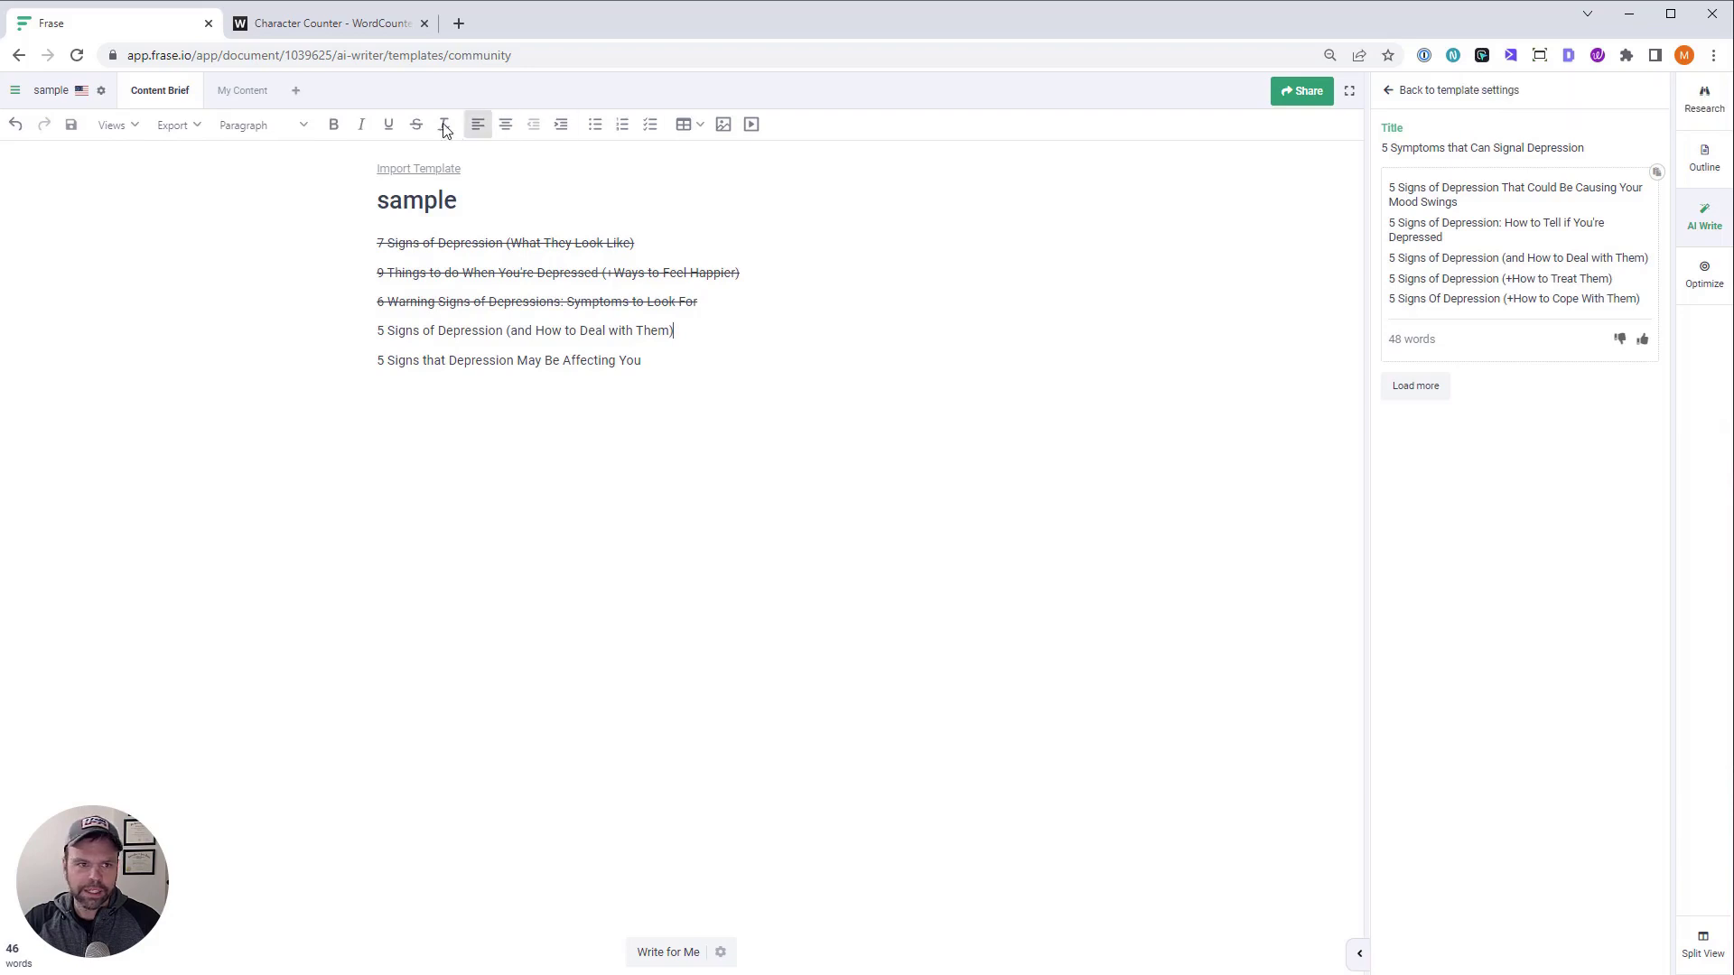
click(15, 124)
click(1461, 236)
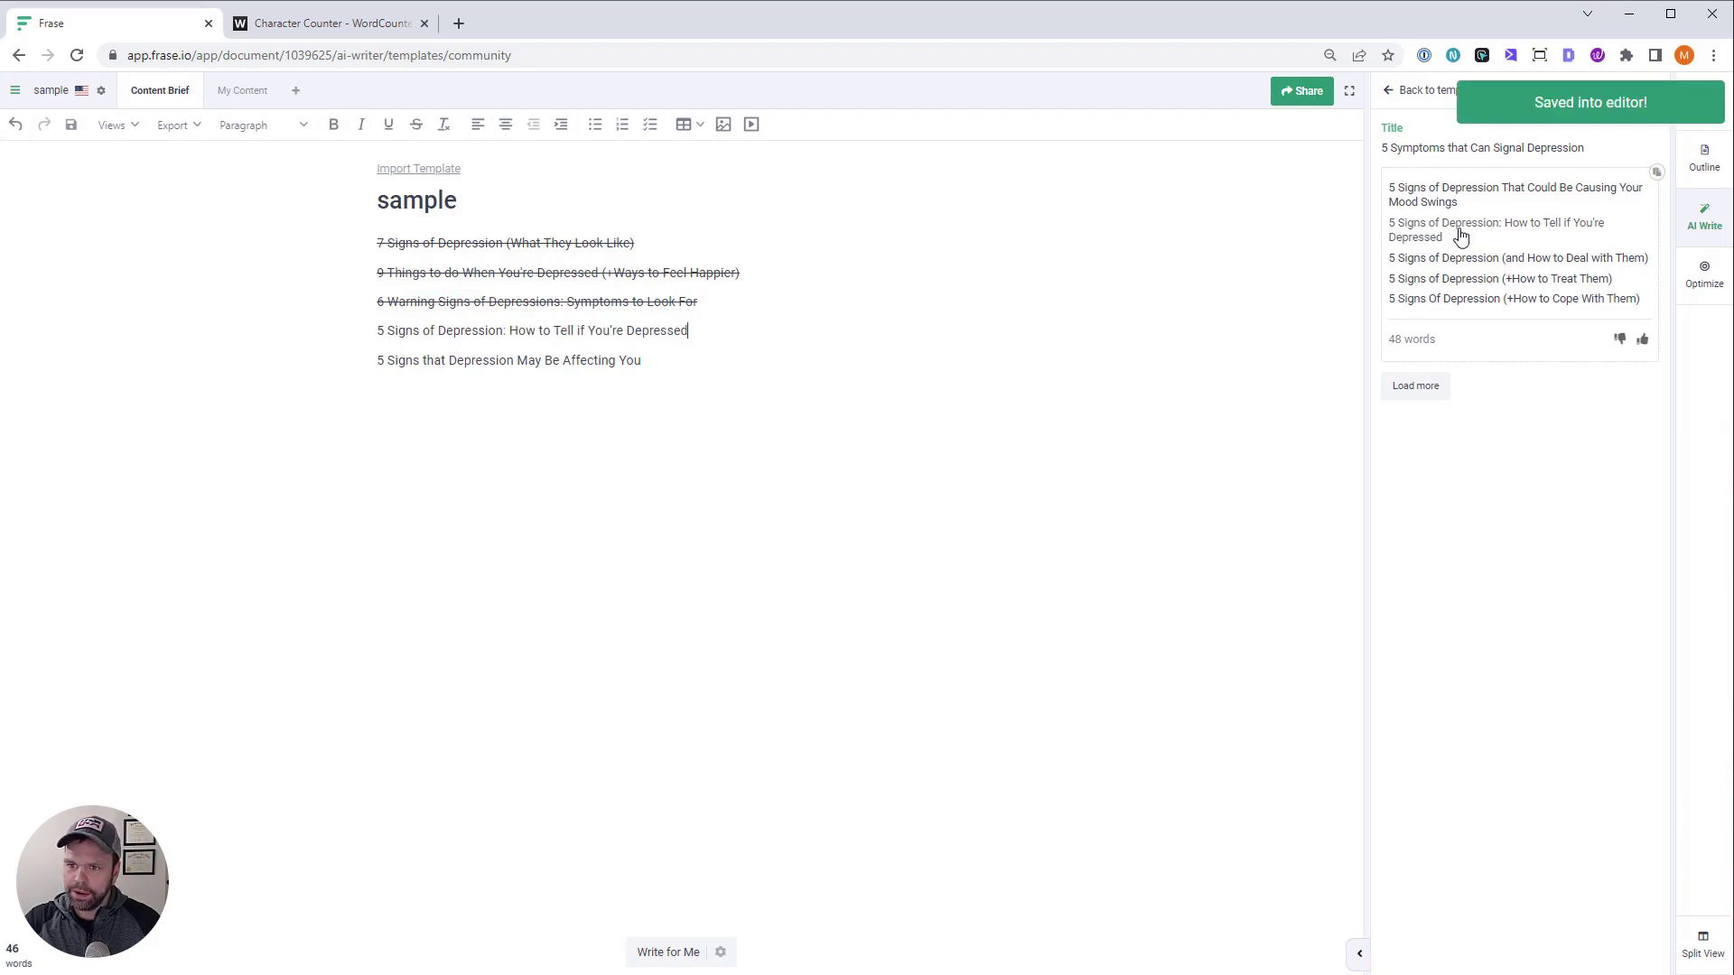
triple_click(549, 329)
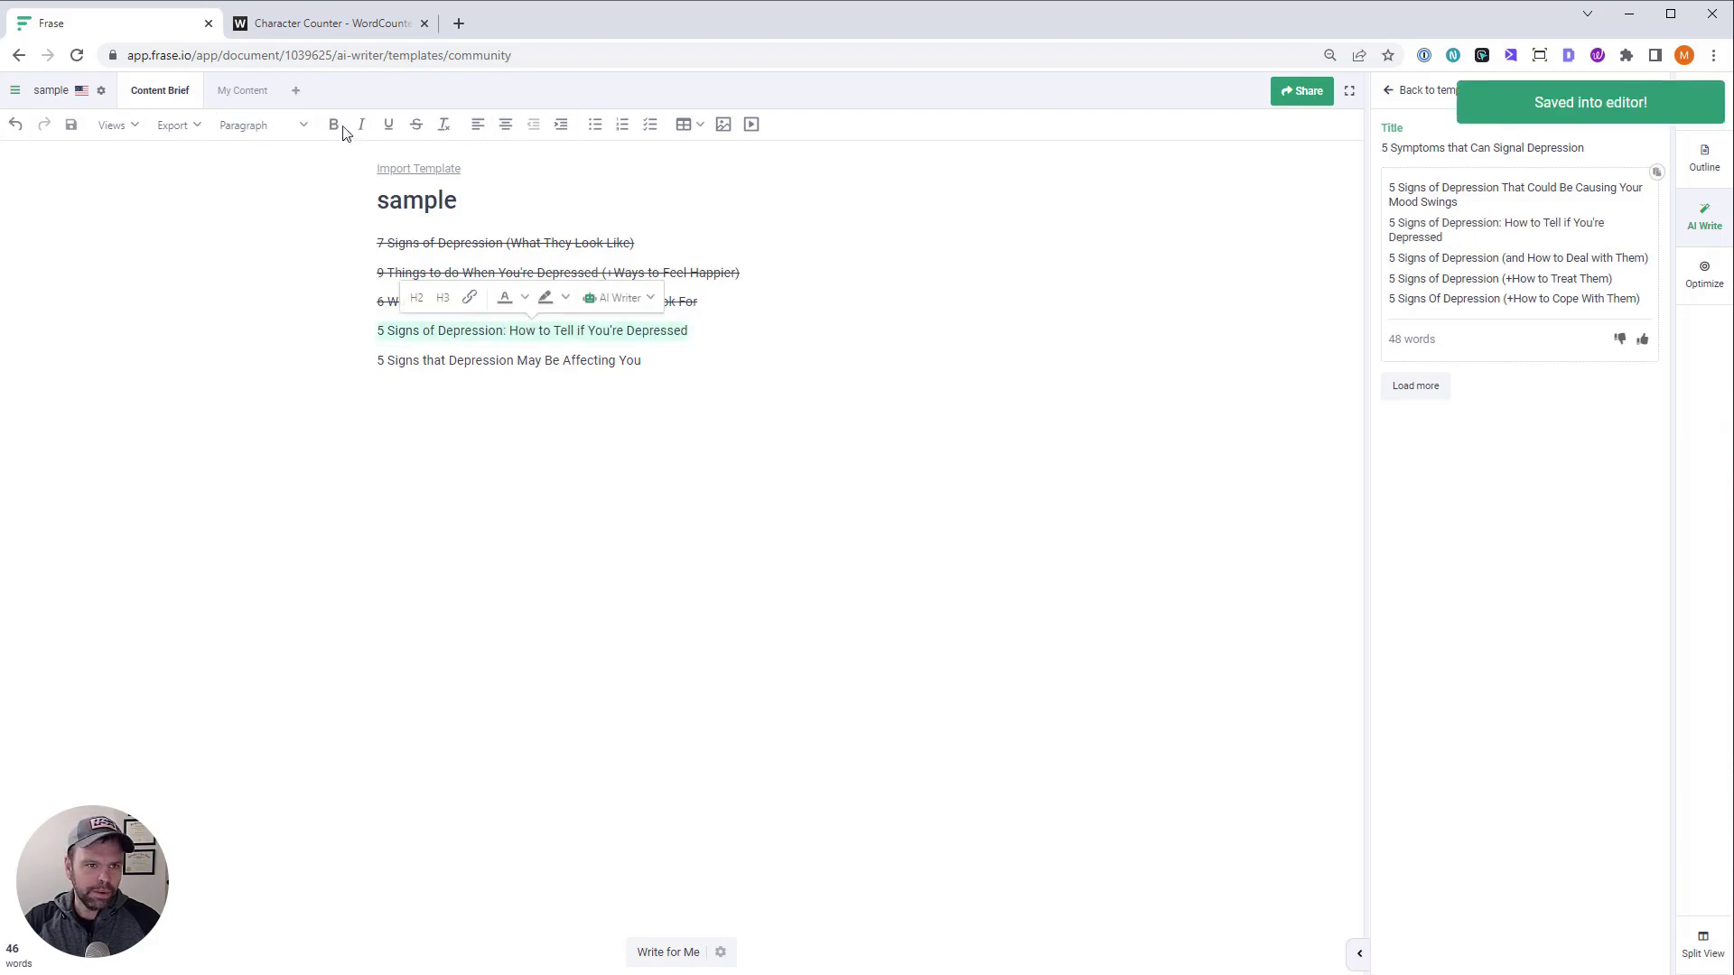
click(417, 123)
click(972, 712)
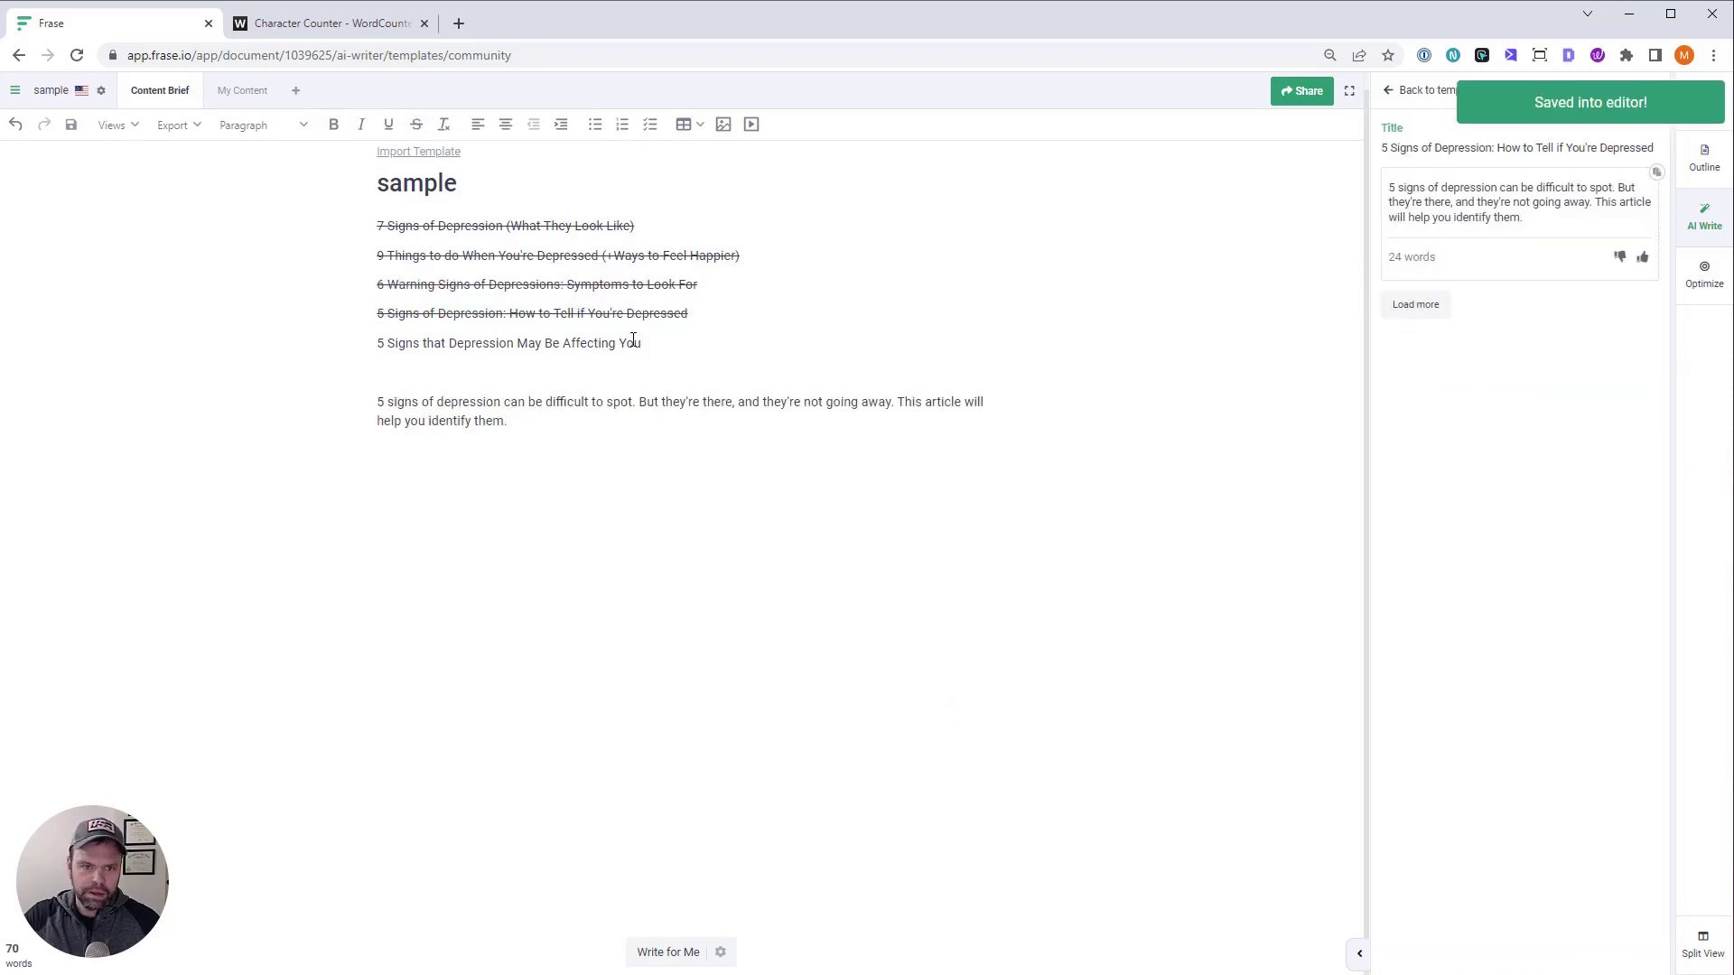
Run the Listicle With Paragraphs (V3.5) template on the title '5 Signs that Depression May Be Affecting You'
drag(639, 344, 337, 349)
key(ctrl+c)
click(1395, 91)
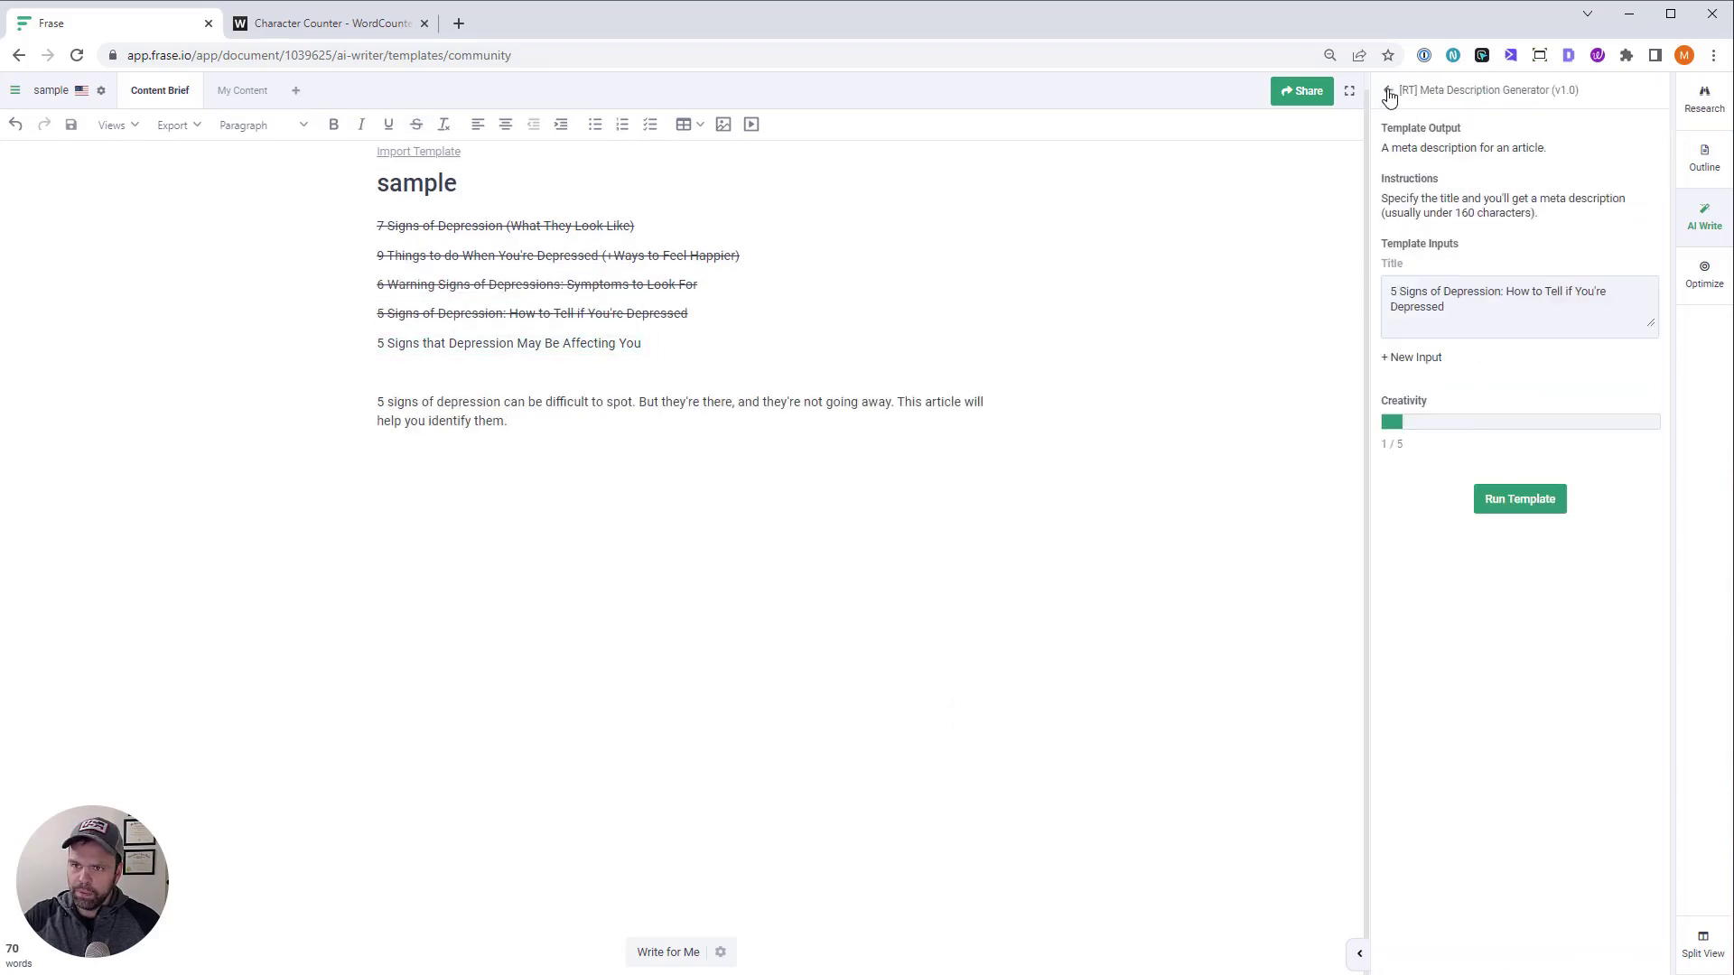
click(1390, 91)
triple_click(1528, 144)
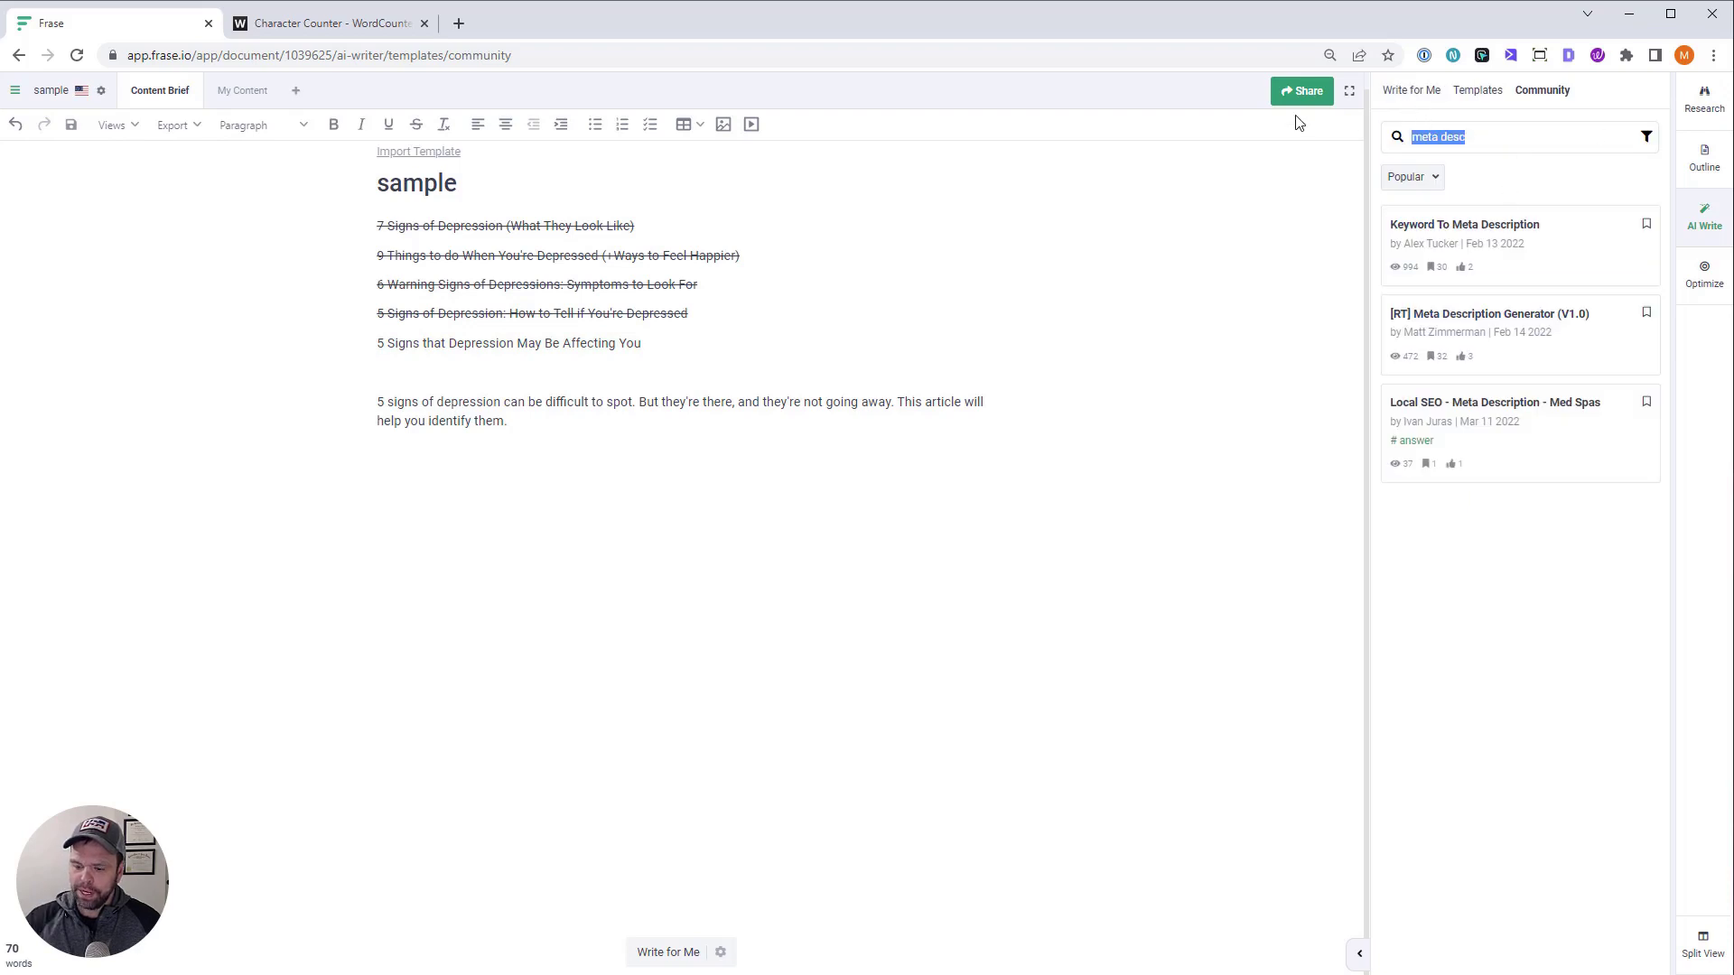
key(BackSpace)
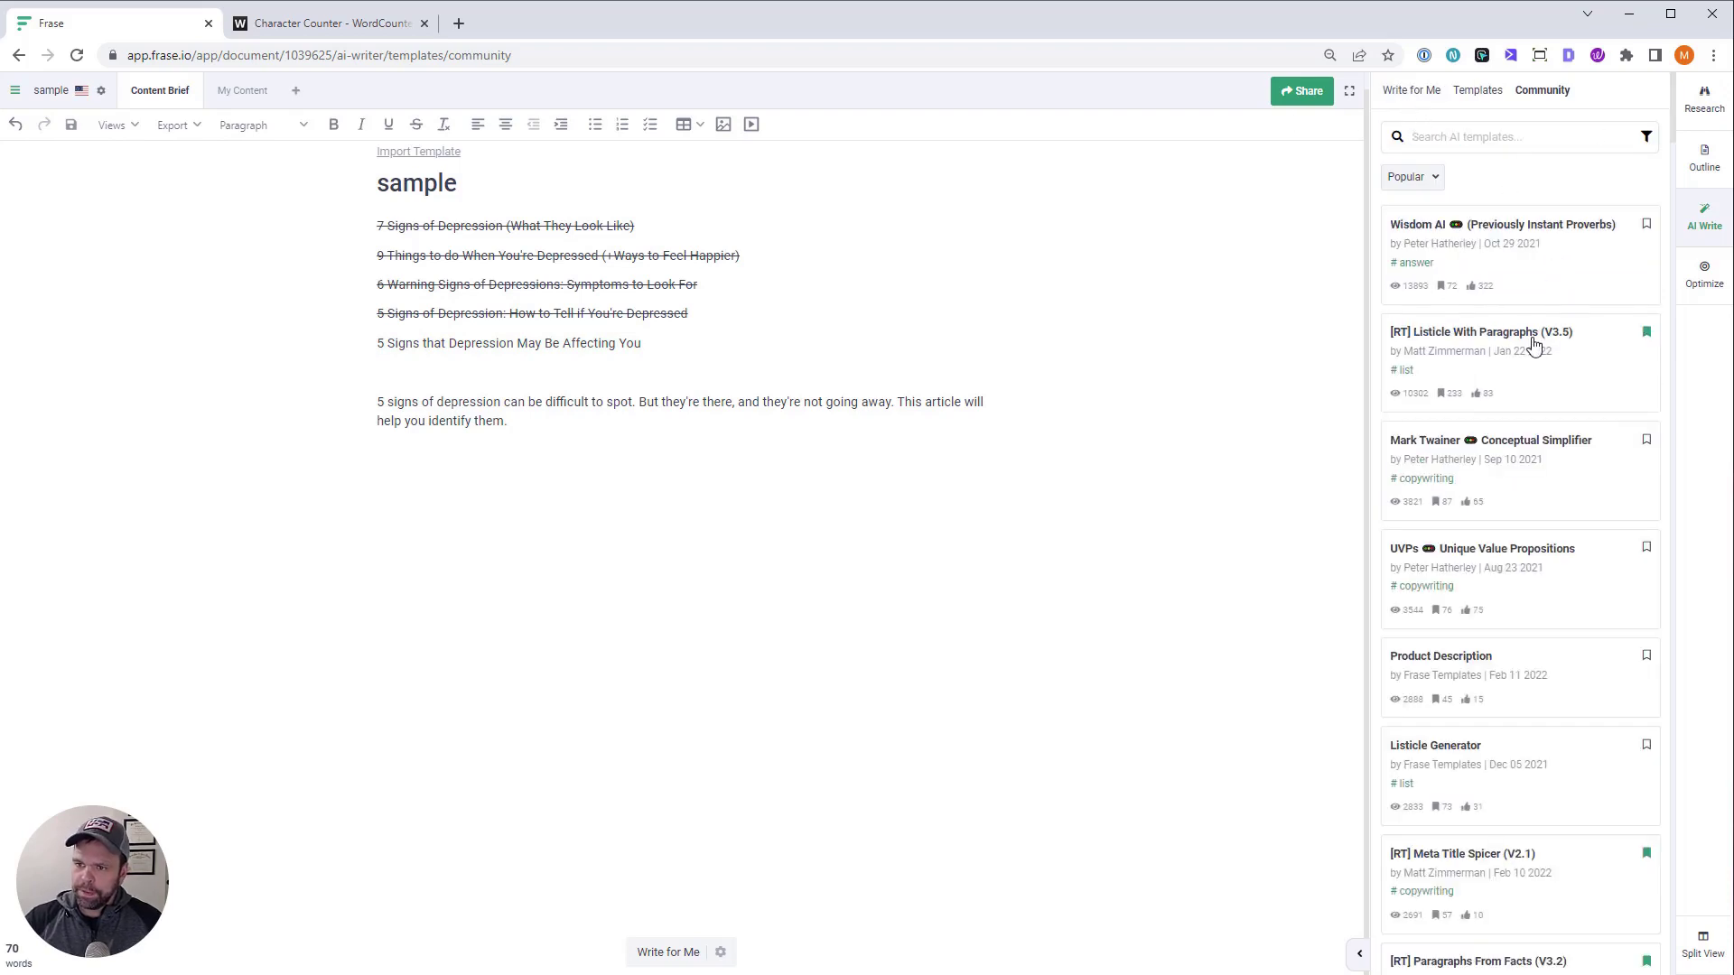
click(1534, 361)
key(ctrl+v)
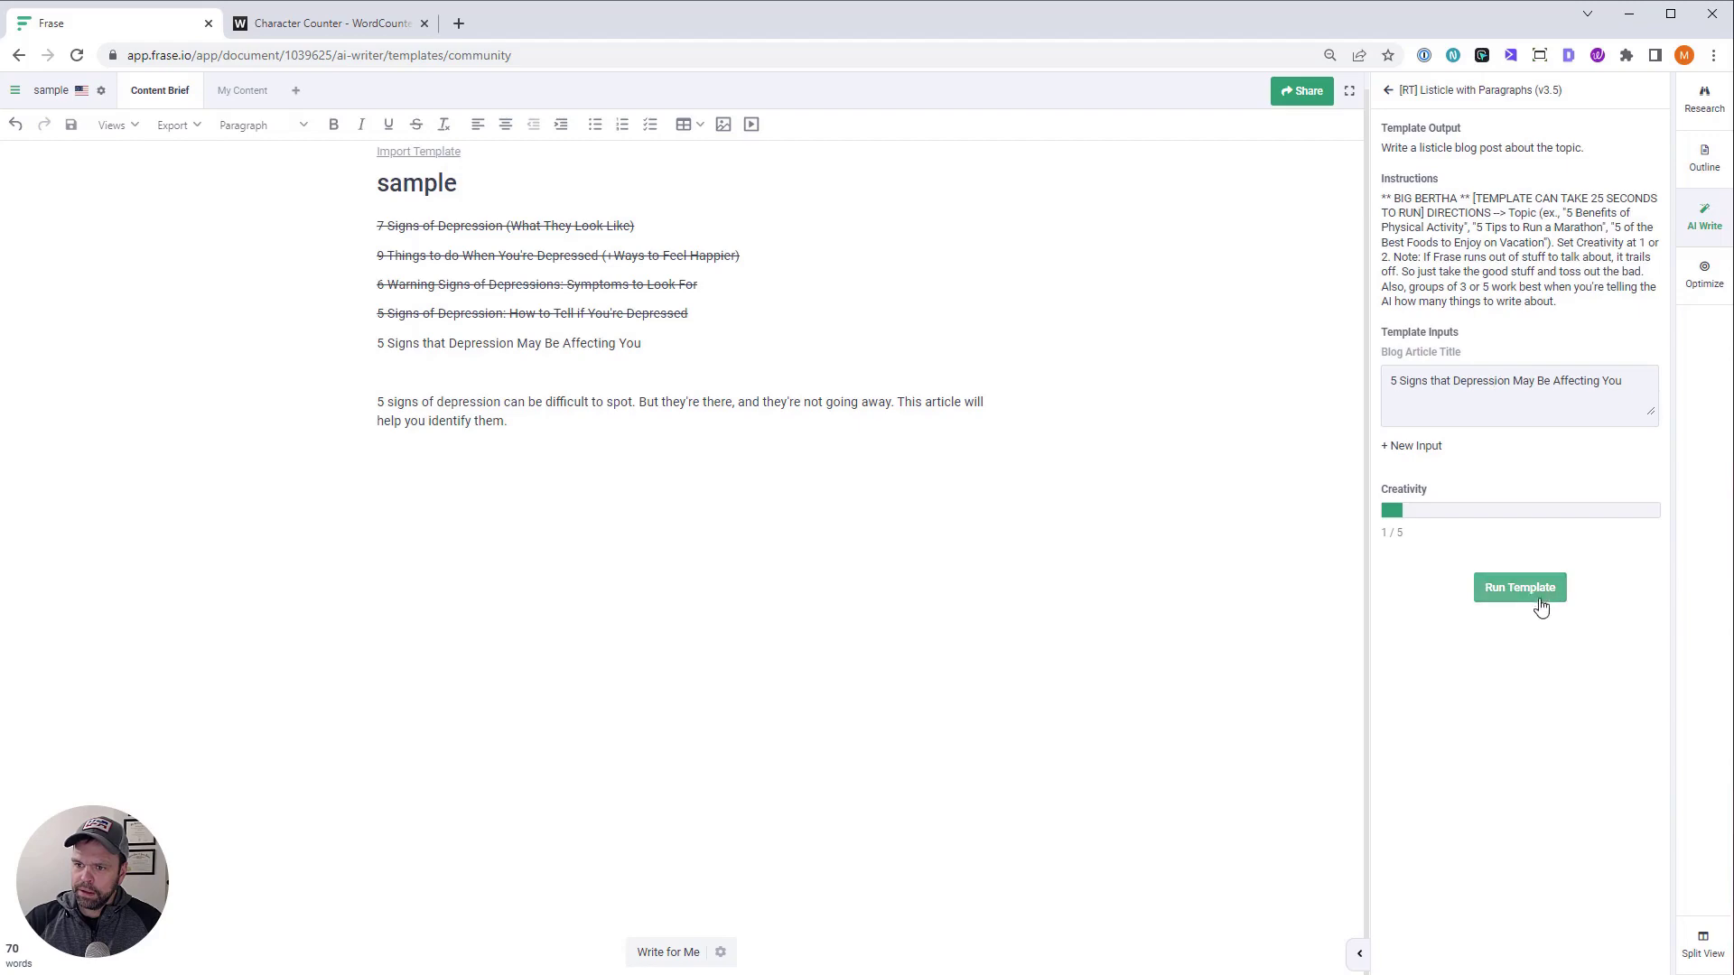
click(1541, 599)
Select the generated meta description paragraph and carry it over to Notepad++
click(528, 421)
drag(527, 422, 329, 403)
key(ctrl+c)
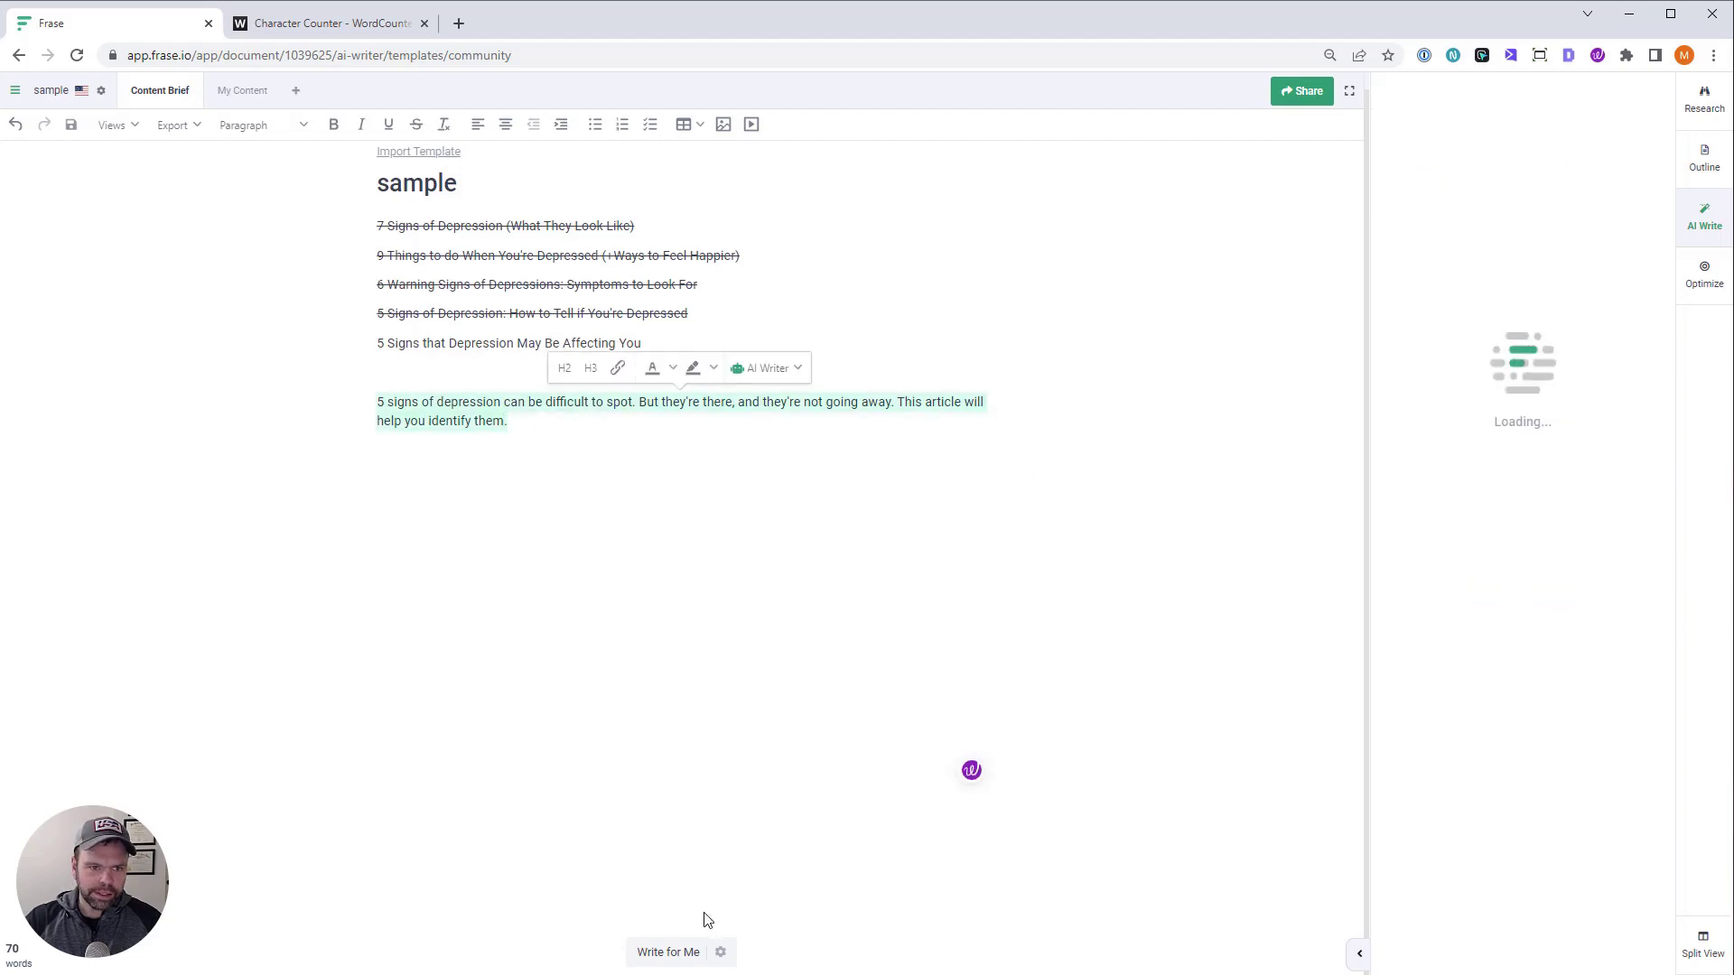
key(alt+Tab)
Put the meta description on line 2 of tab new 4, check tab new 5, and return to Frase
key(ctrl+v)
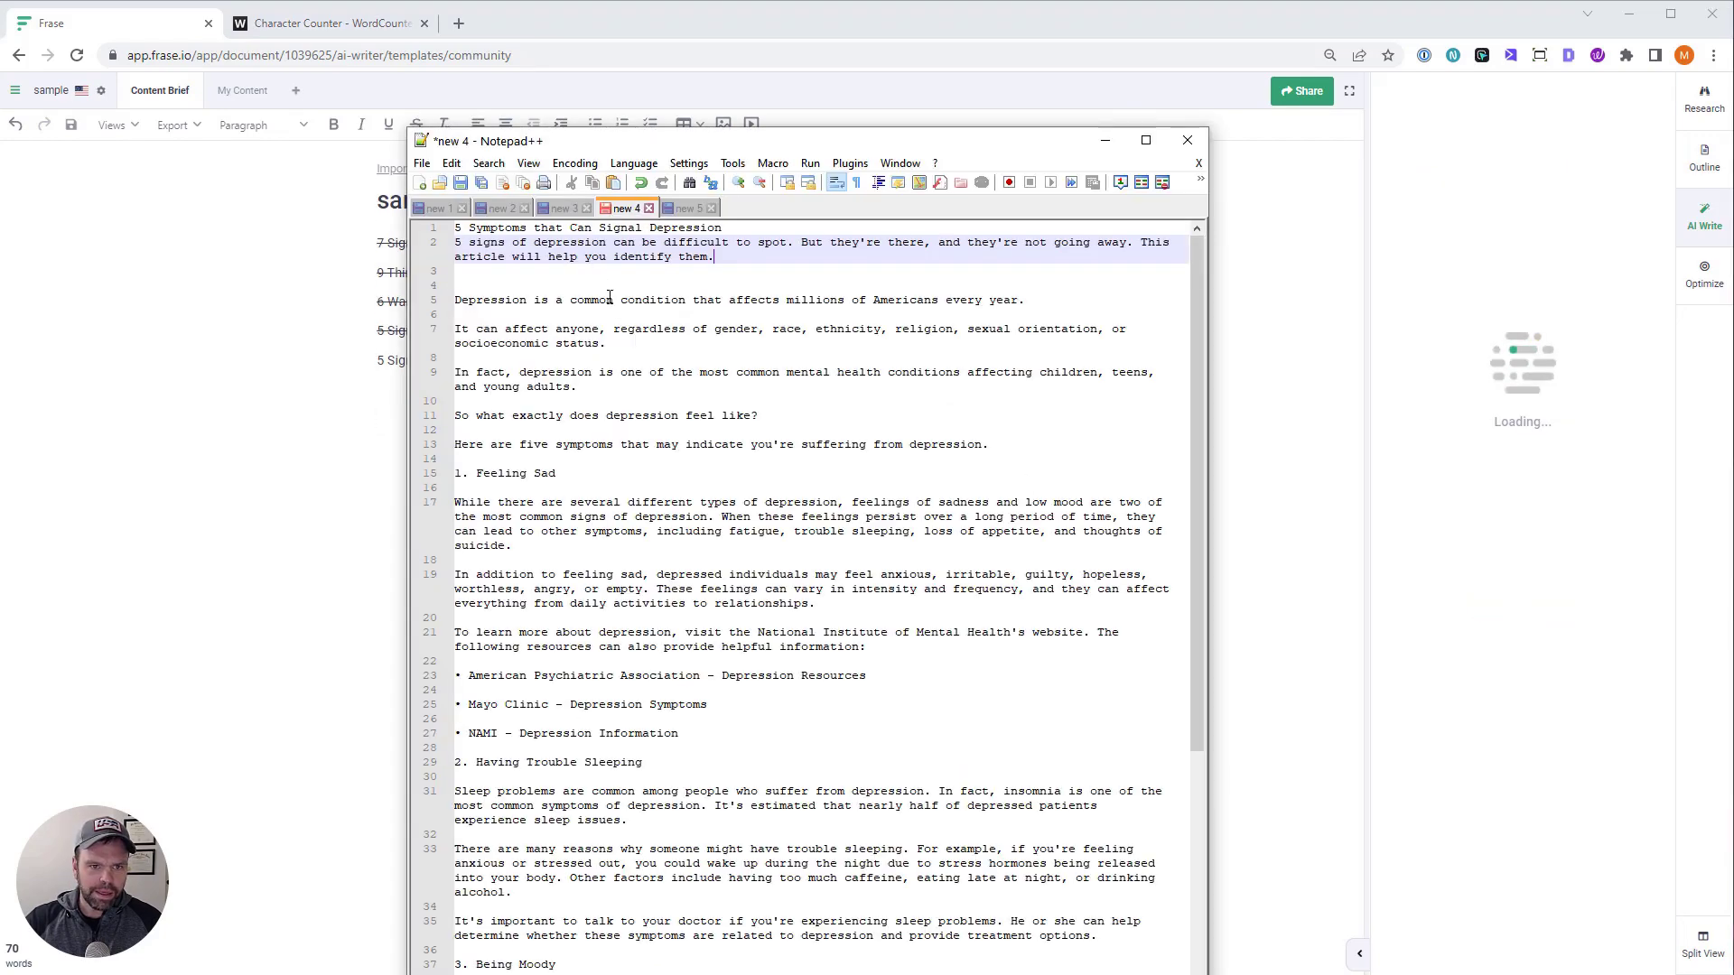
click(597, 282)
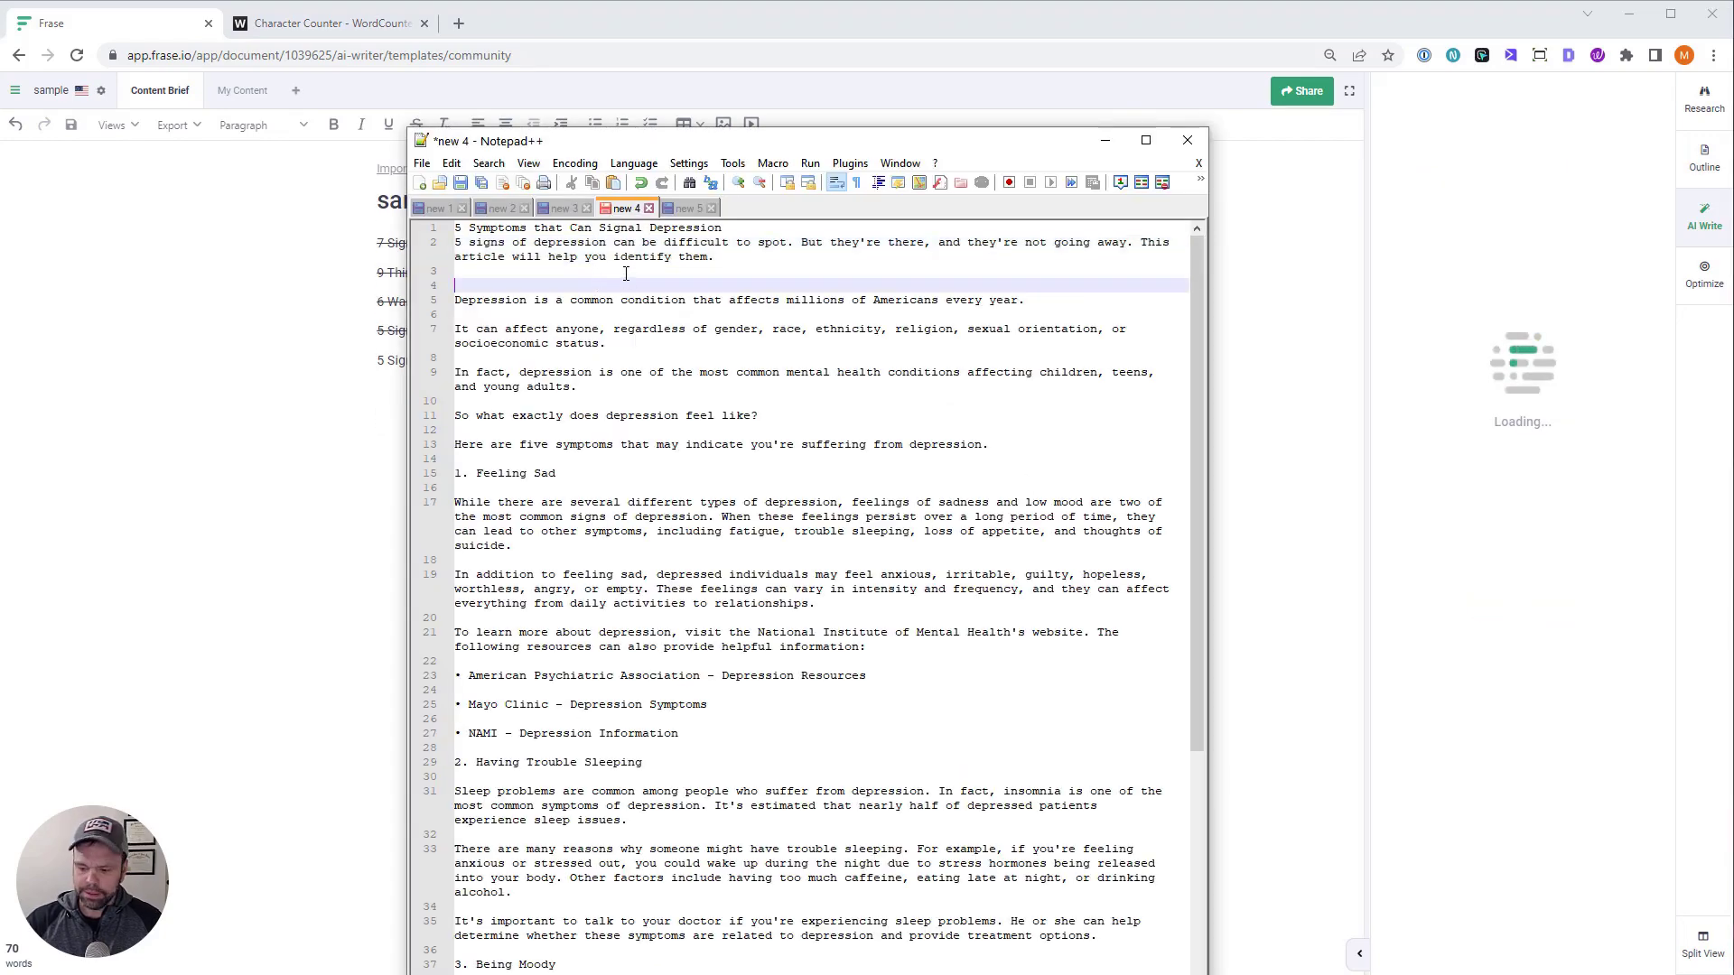
click(691, 210)
click(309, 383)
drag(643, 360, 351, 363)
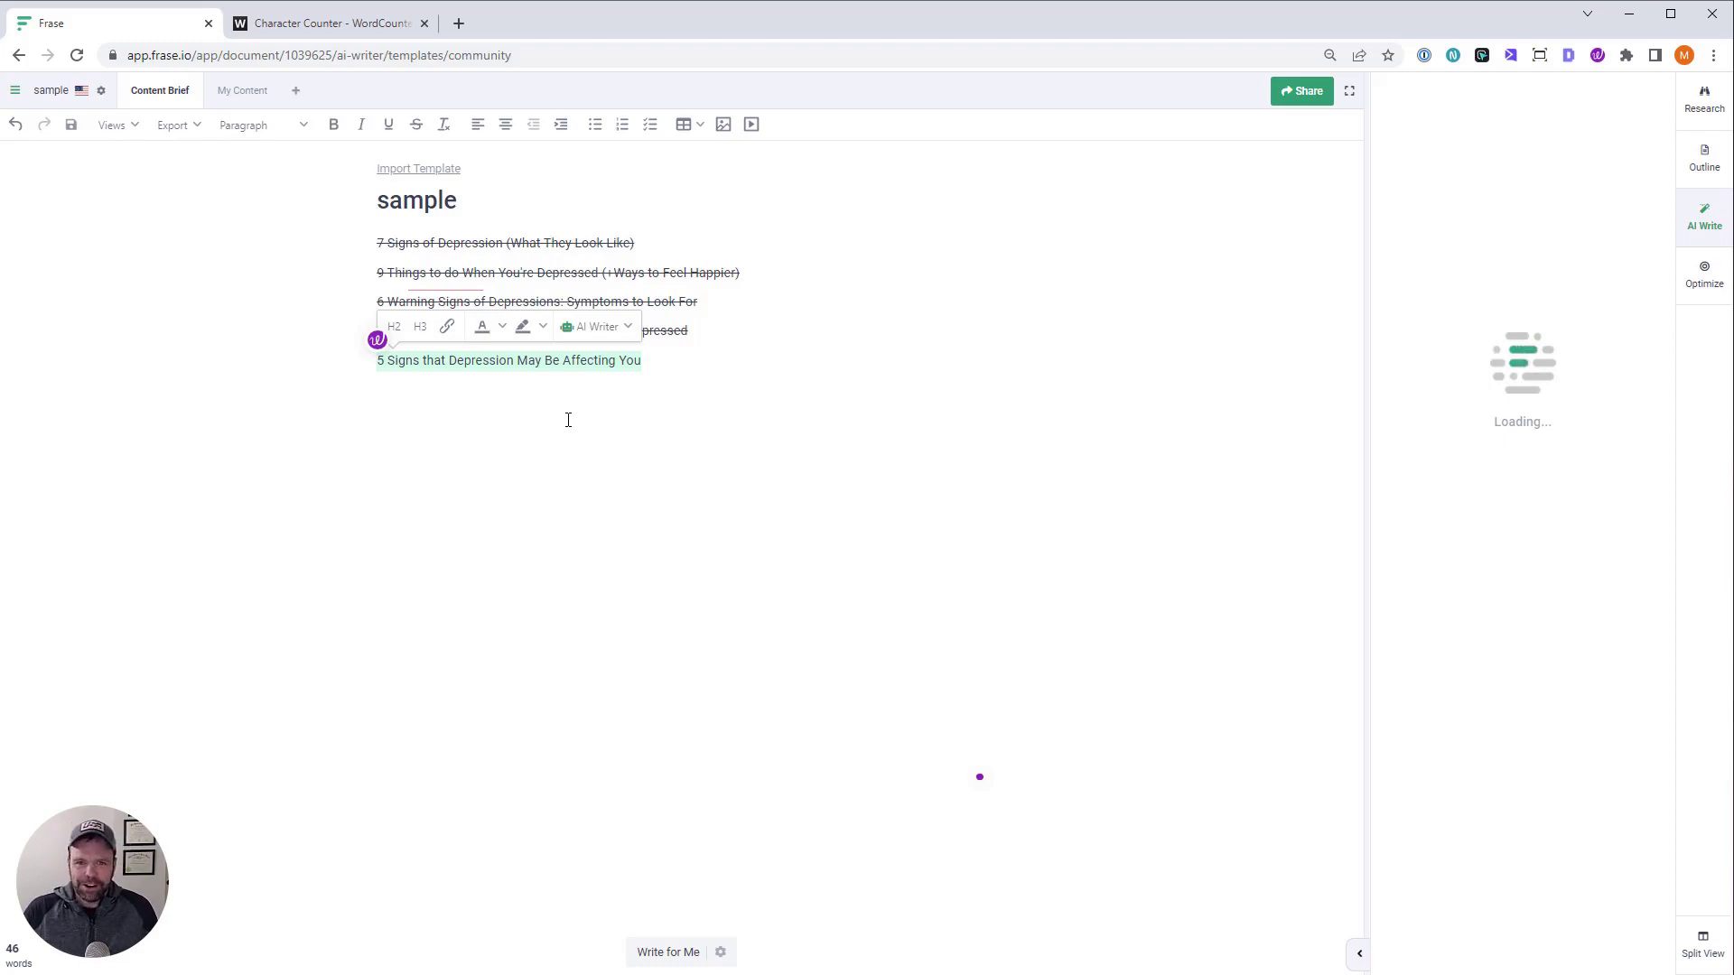
Insert the generated five-sign listicle for '5 Signs that Depression May Be Affecting You' and add a blank paragraph below the title
scroll(1560, 576, down, 10)
scroll(1541, 626, up, 4)
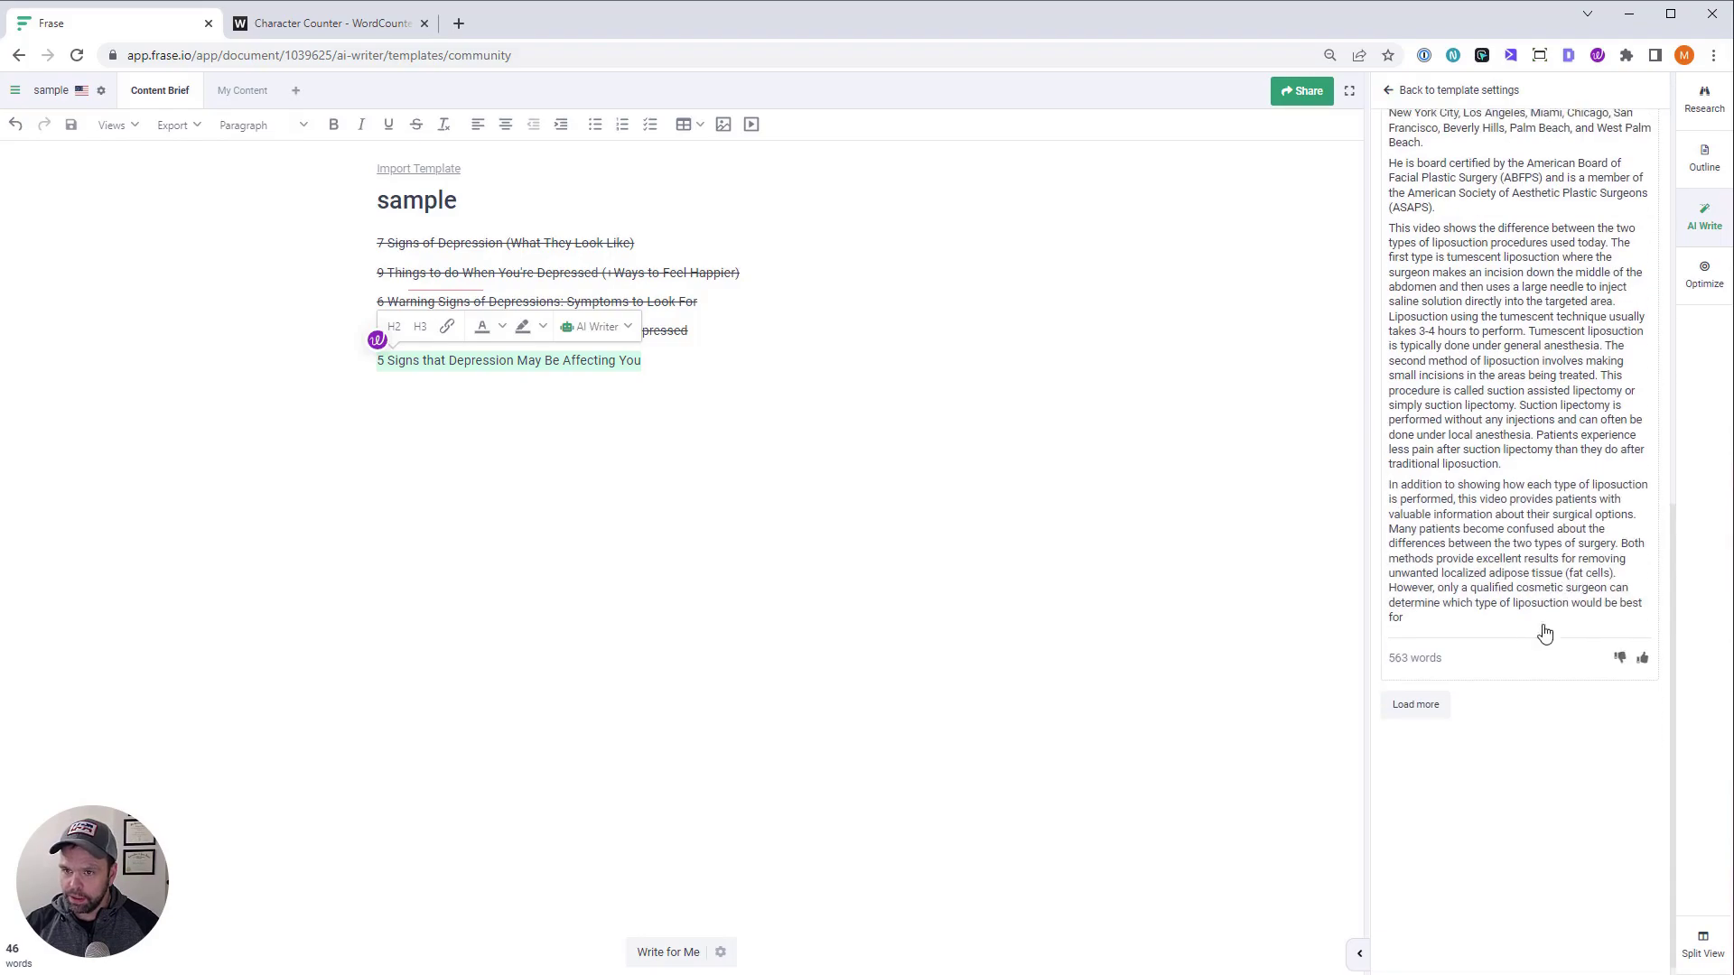
click(434, 391)
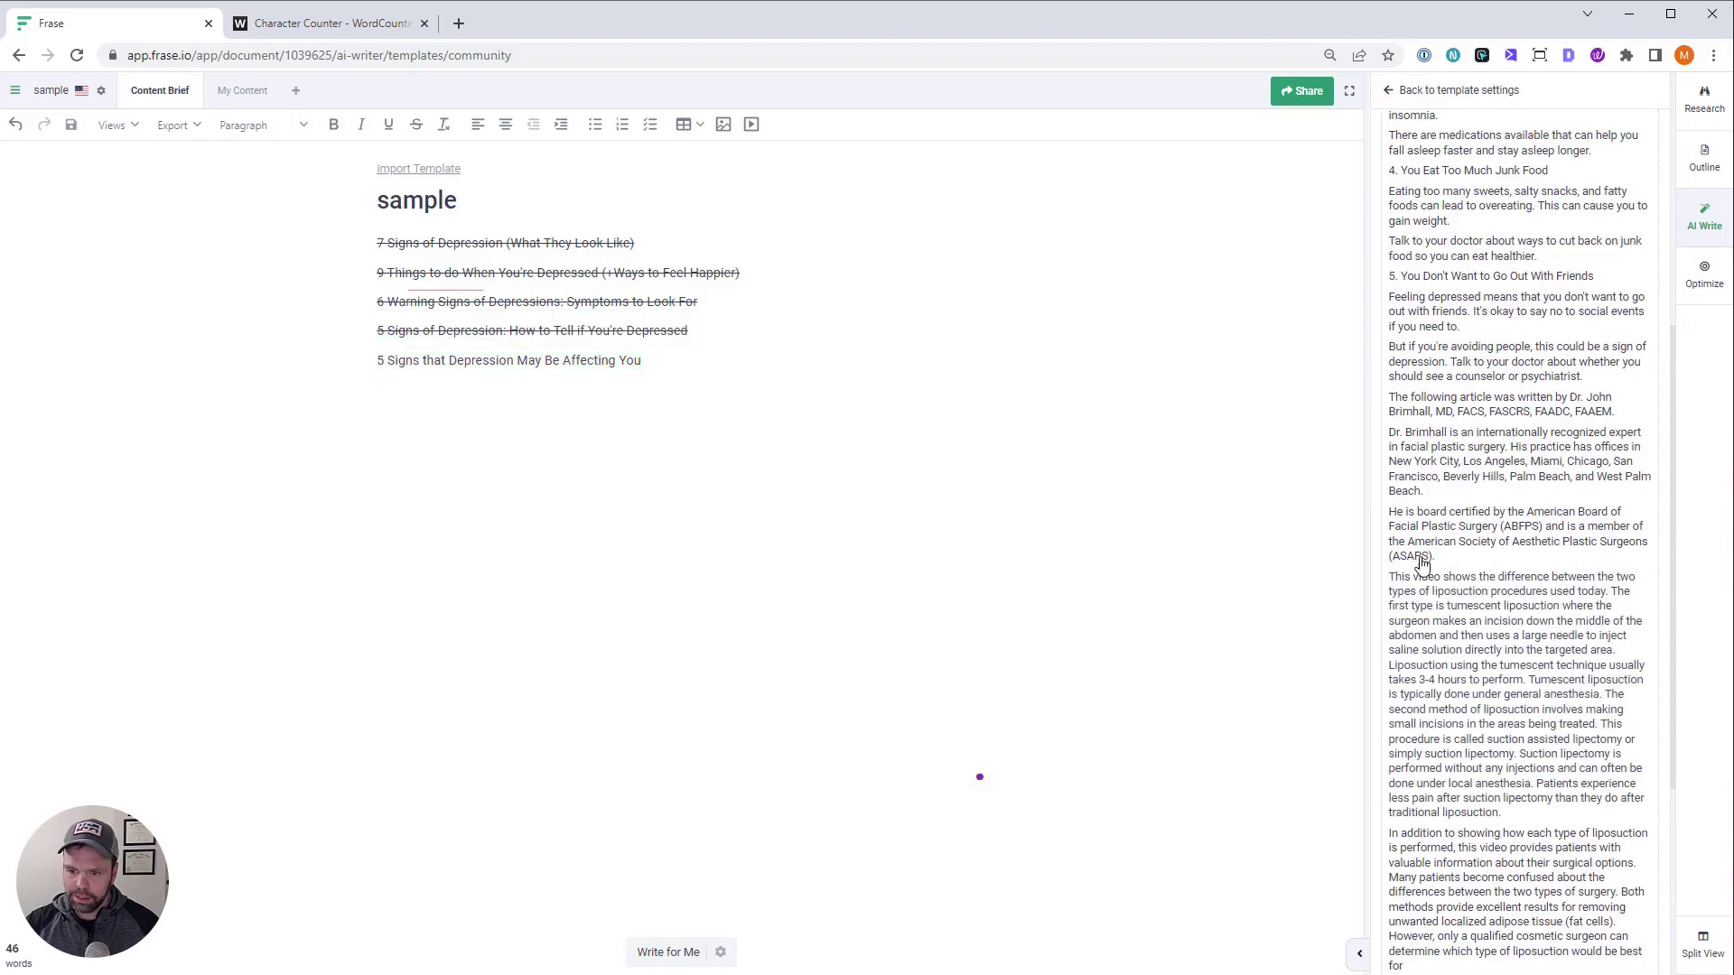
scroll(1518, 340, up, 2)
scroll(1518, 340, up, 4)
click(1653, 172)
scroll(1617, 681, down, 10)
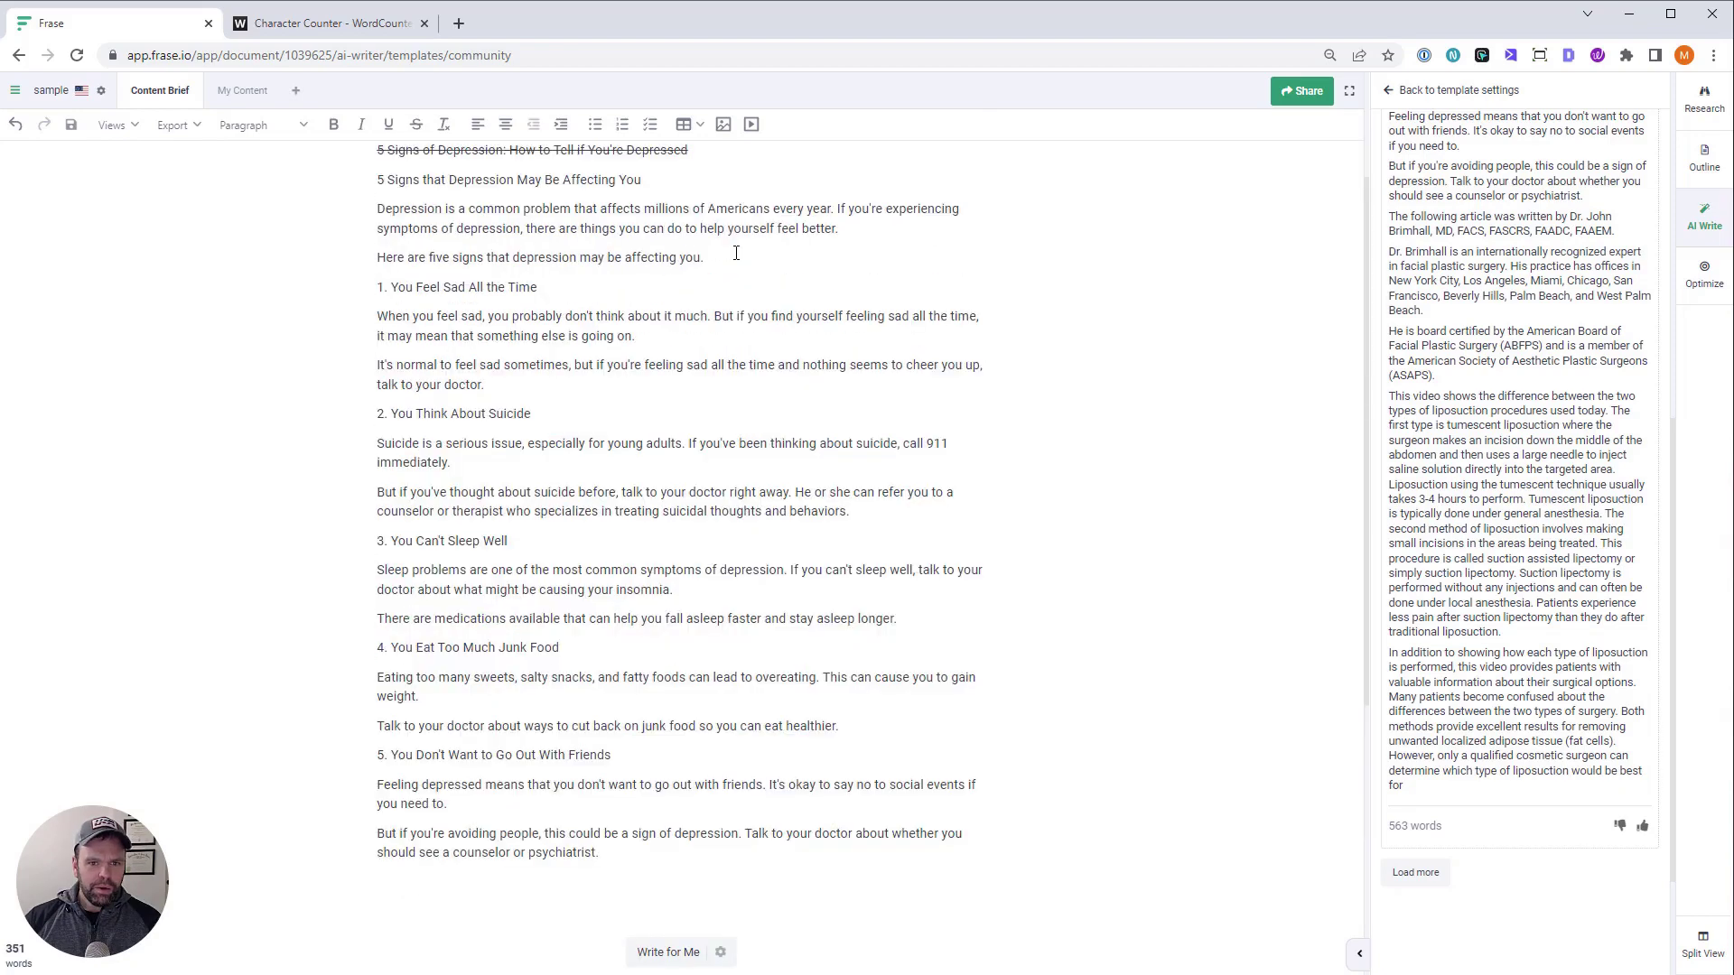
key(Return)
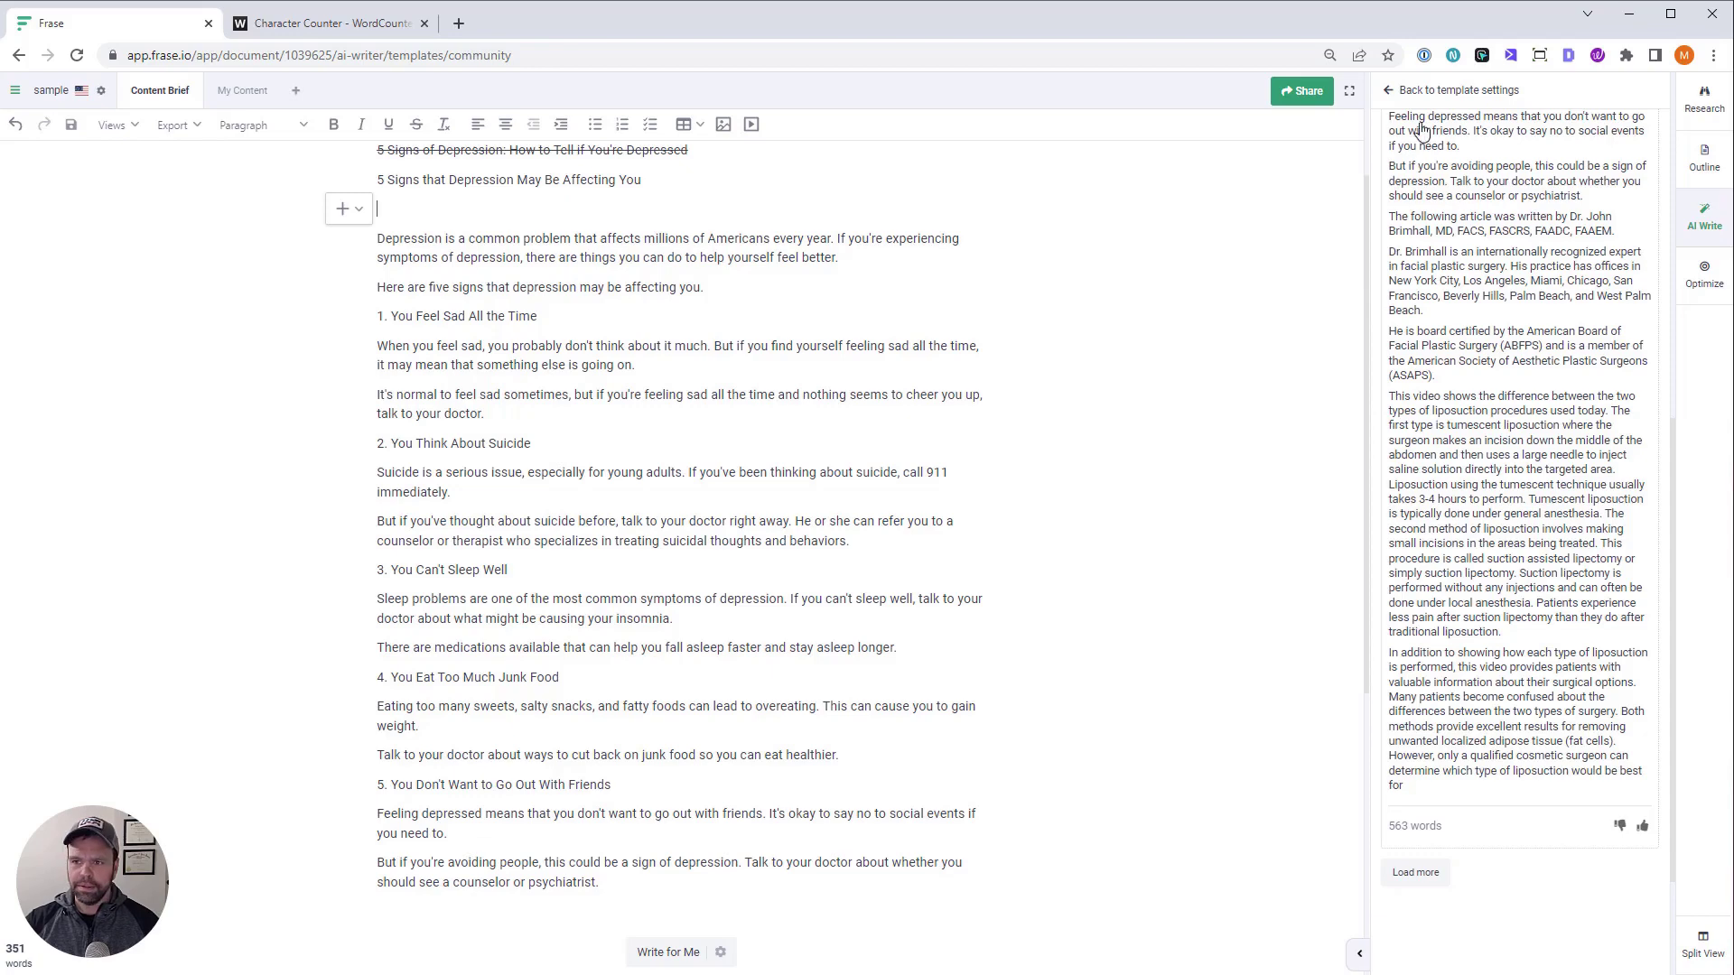
click(1388, 89)
Generate Paragraphs from Scratch for 'You Feel Sad All the Time' and open space under point 1
click(1387, 90)
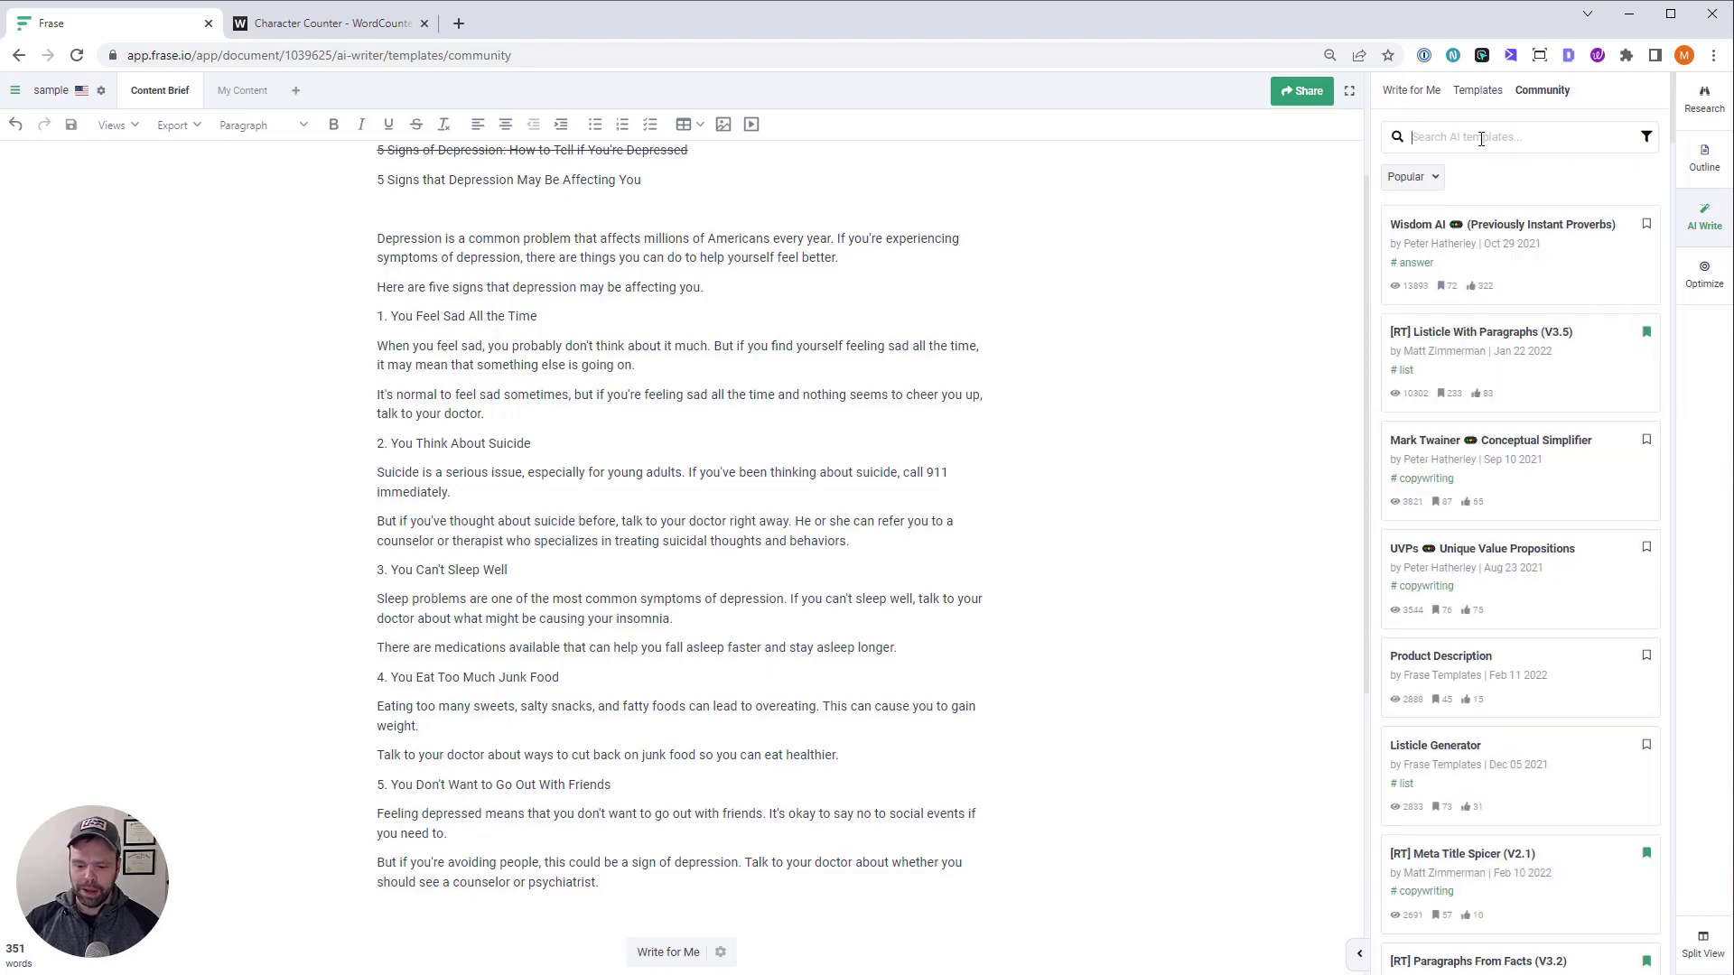
drag(539, 316, 392, 317)
key(ctrl+c)
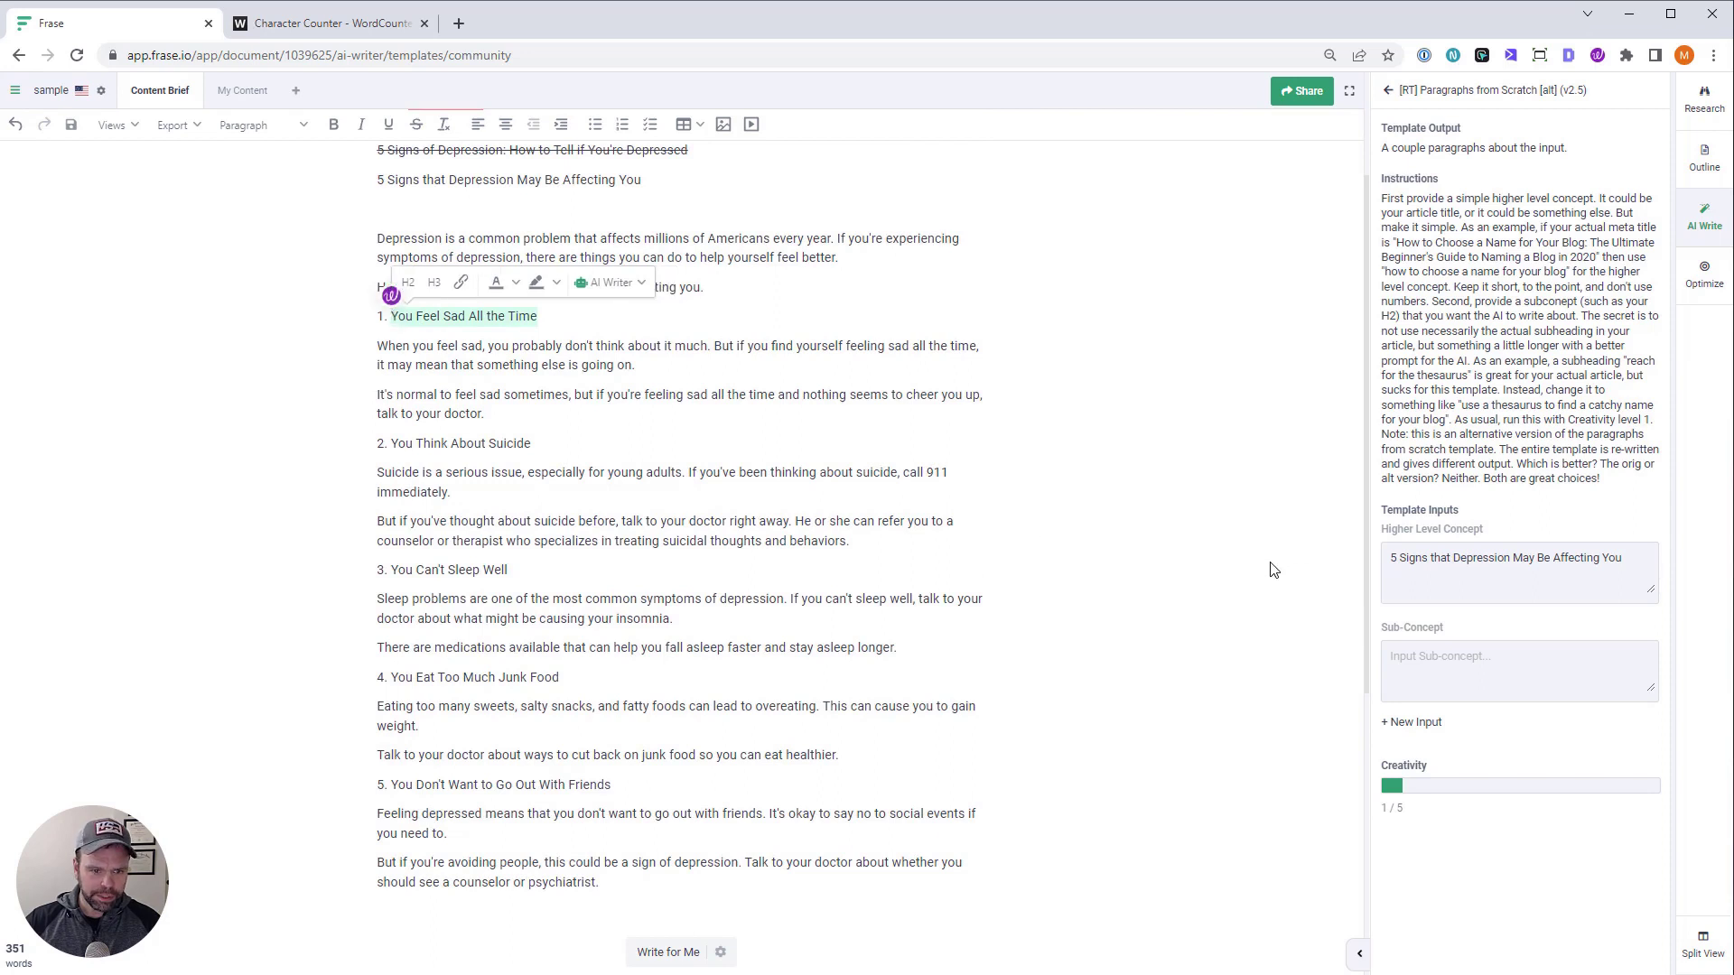
click(1519, 670)
key(ctrl+v)
click(1517, 860)
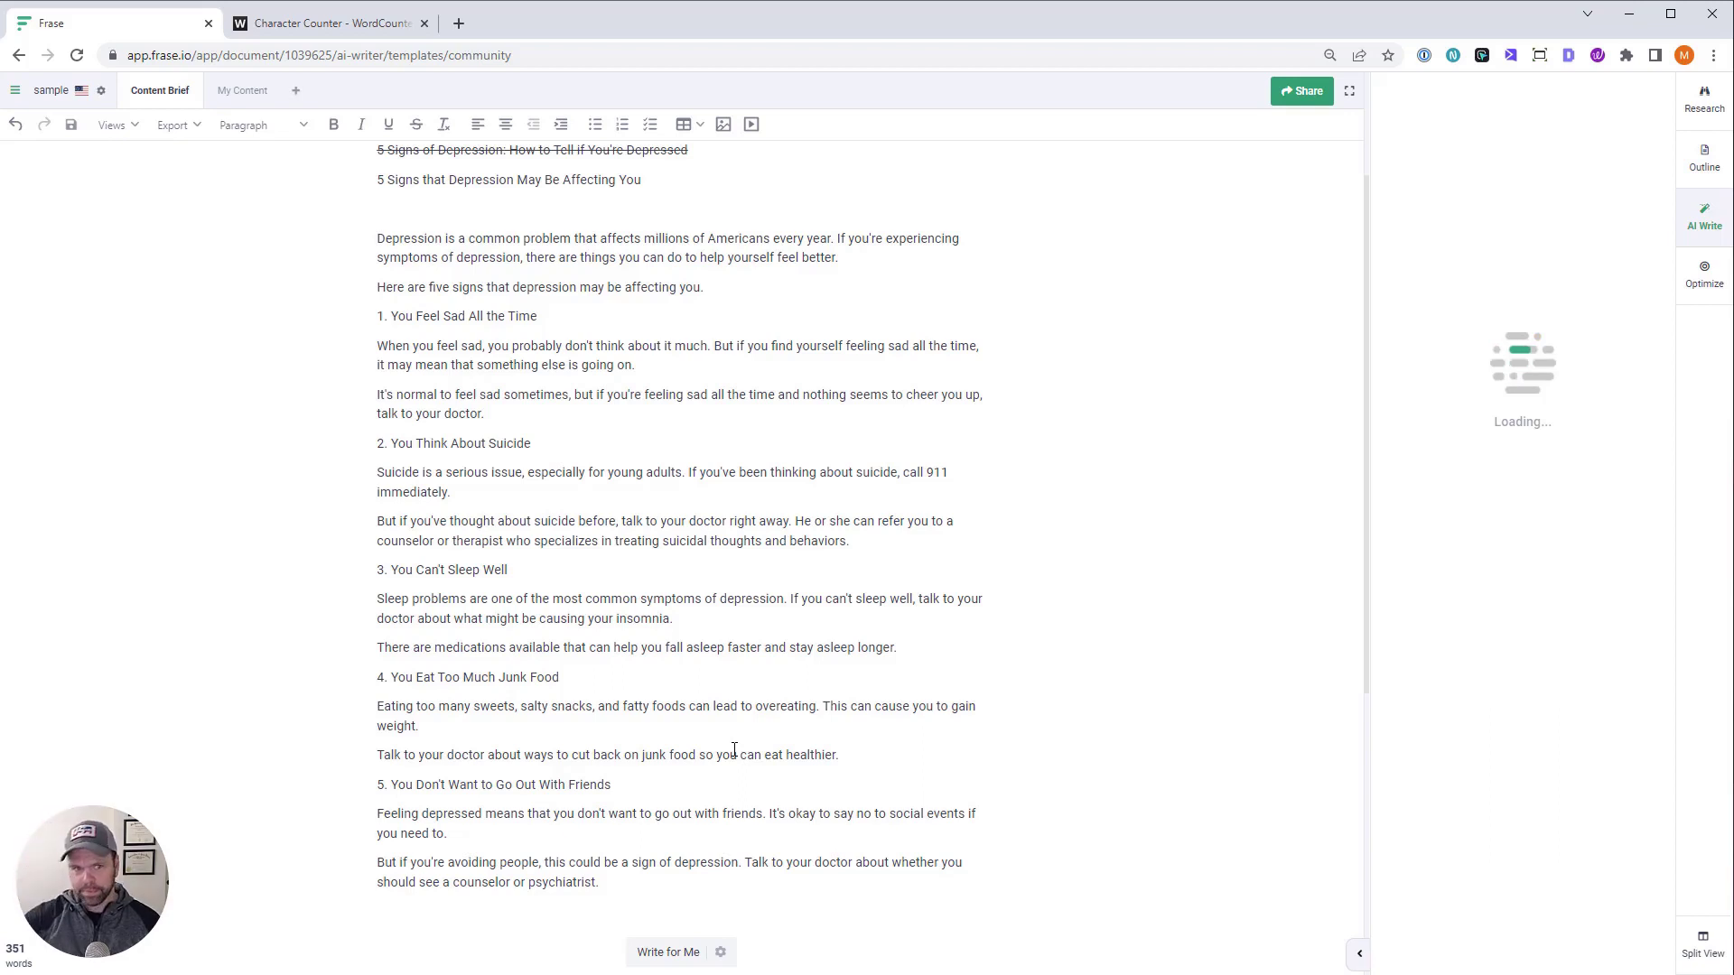
click(572, 411)
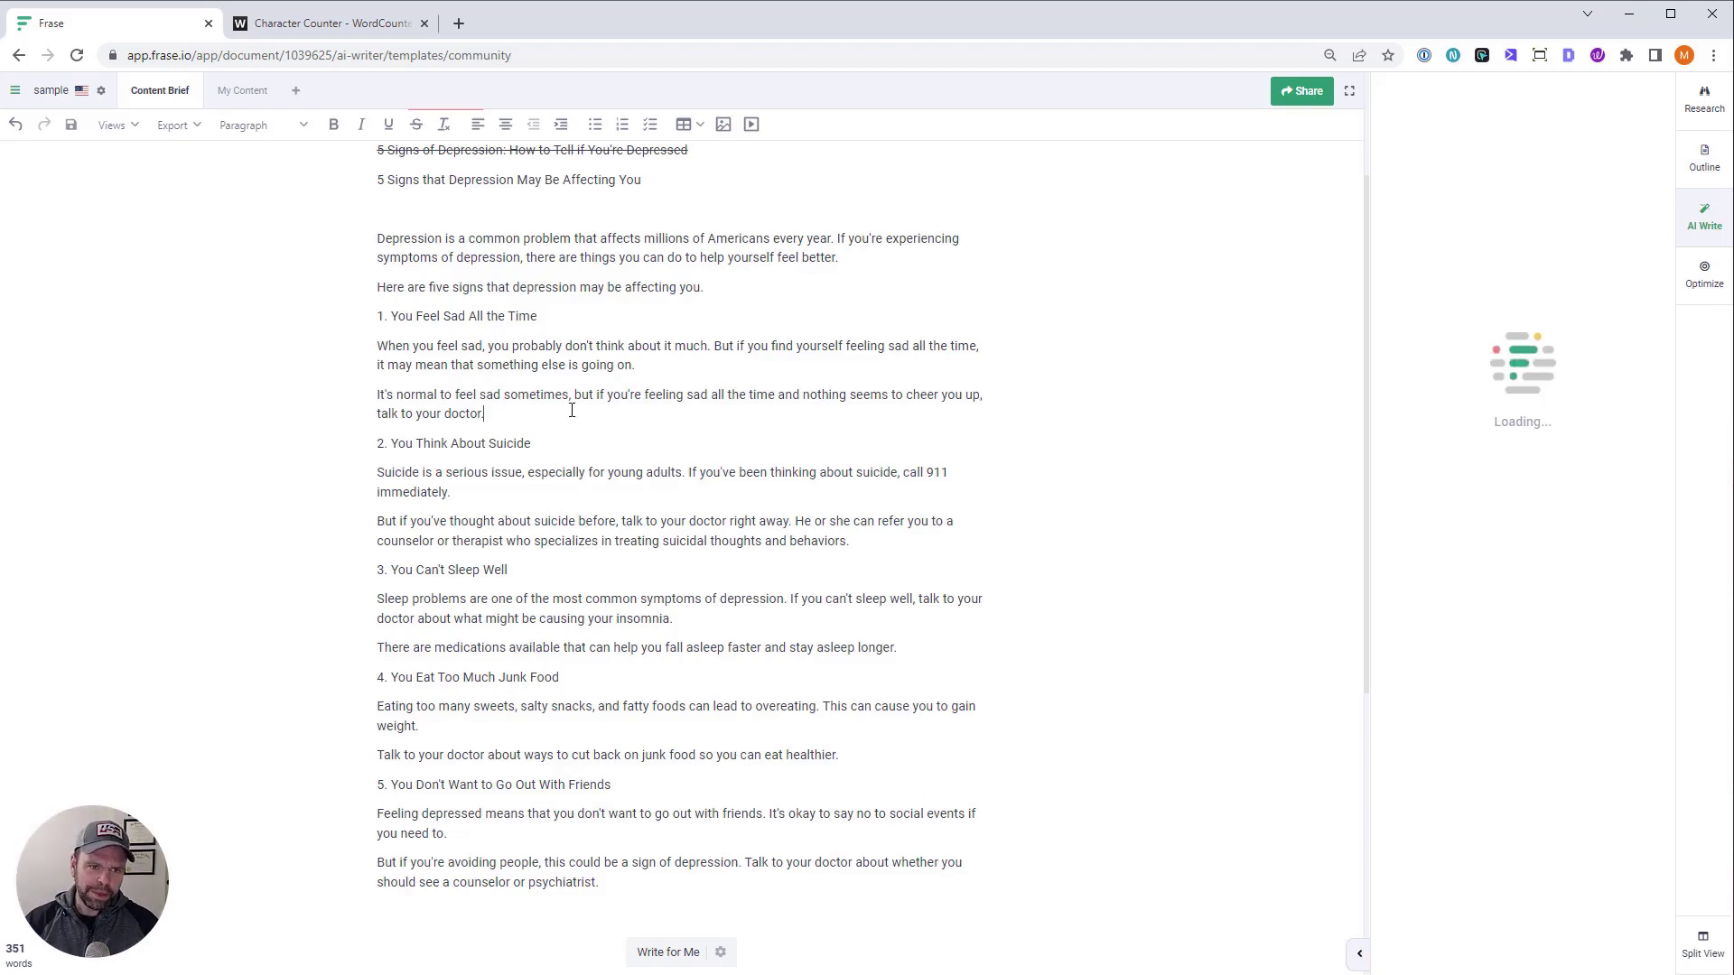
key(Return)
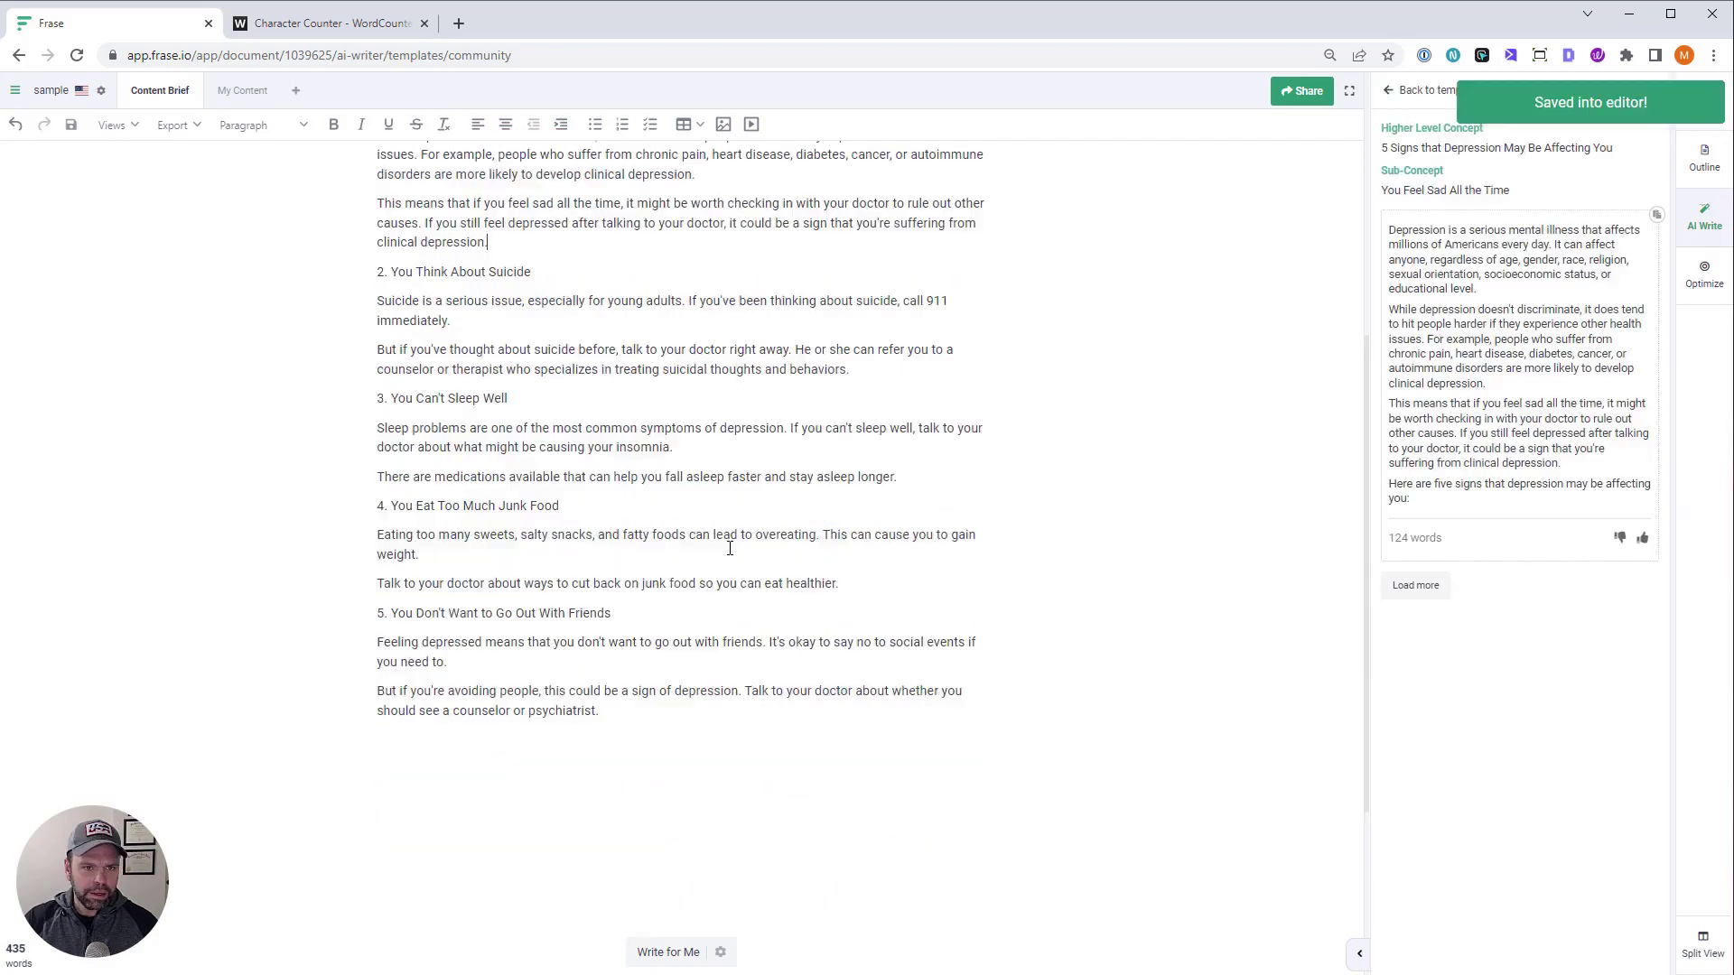
Replace point 4's old paragraphs with generated paragraphs about 'You Eat Too Much Junk Food'
drag(533, 622, 395, 627)
scroll(522, 474, down, 4)
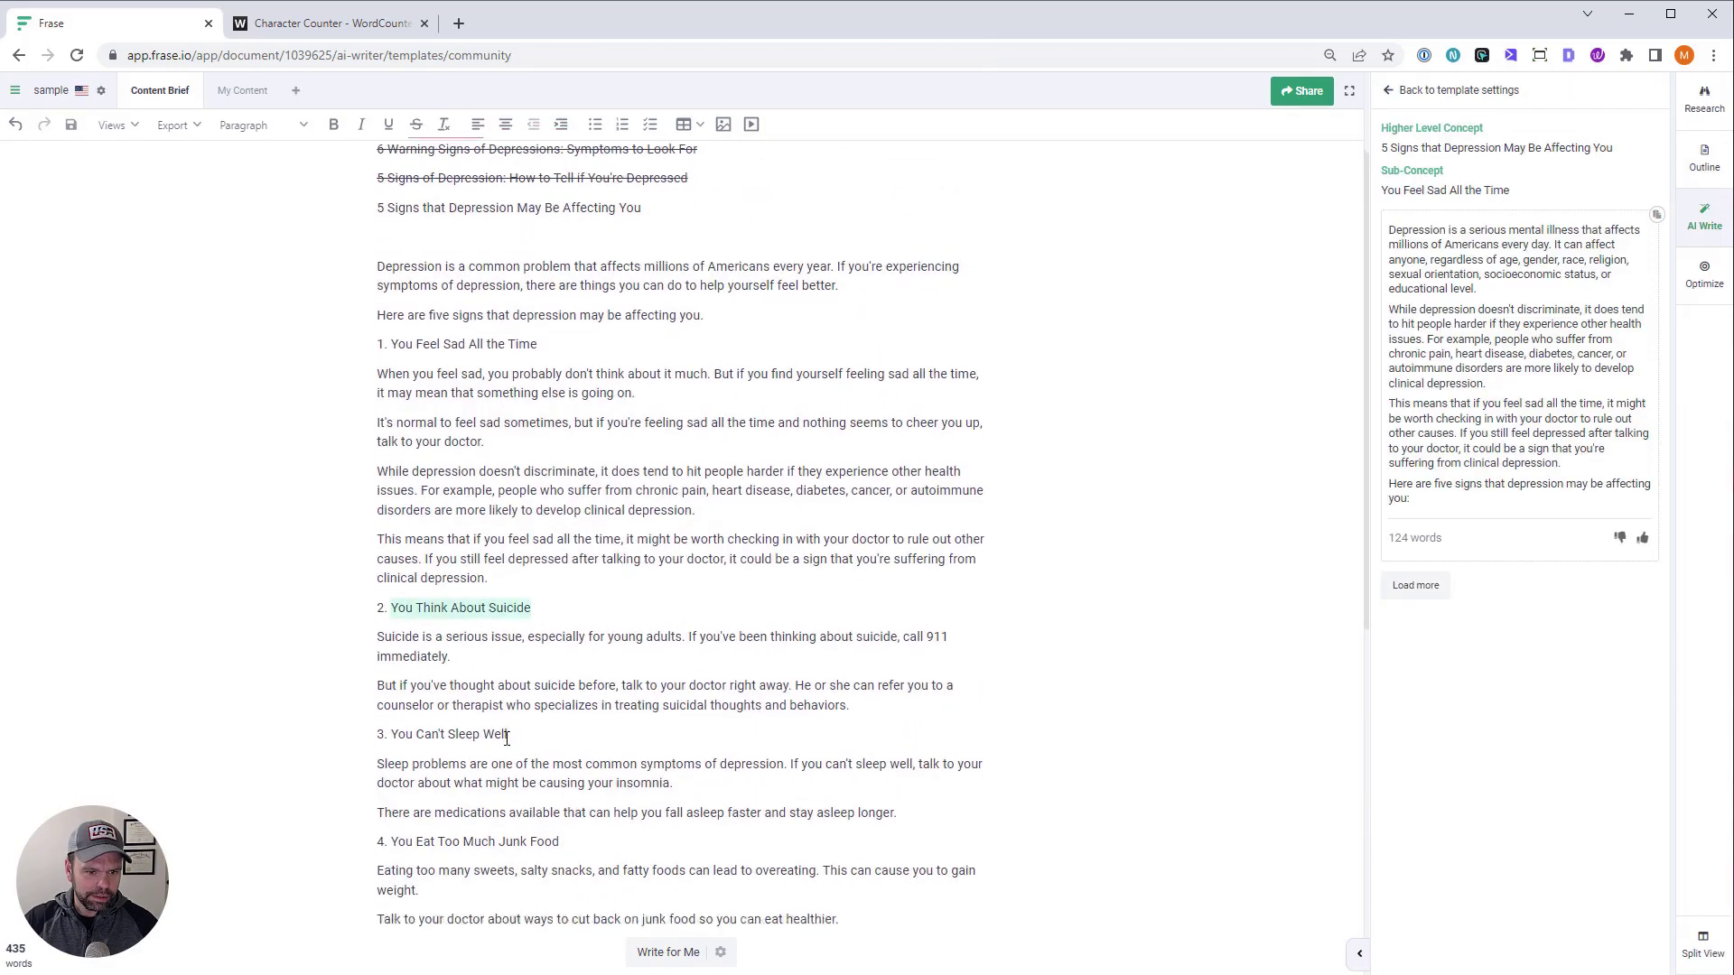
drag(563, 493, 406, 496)
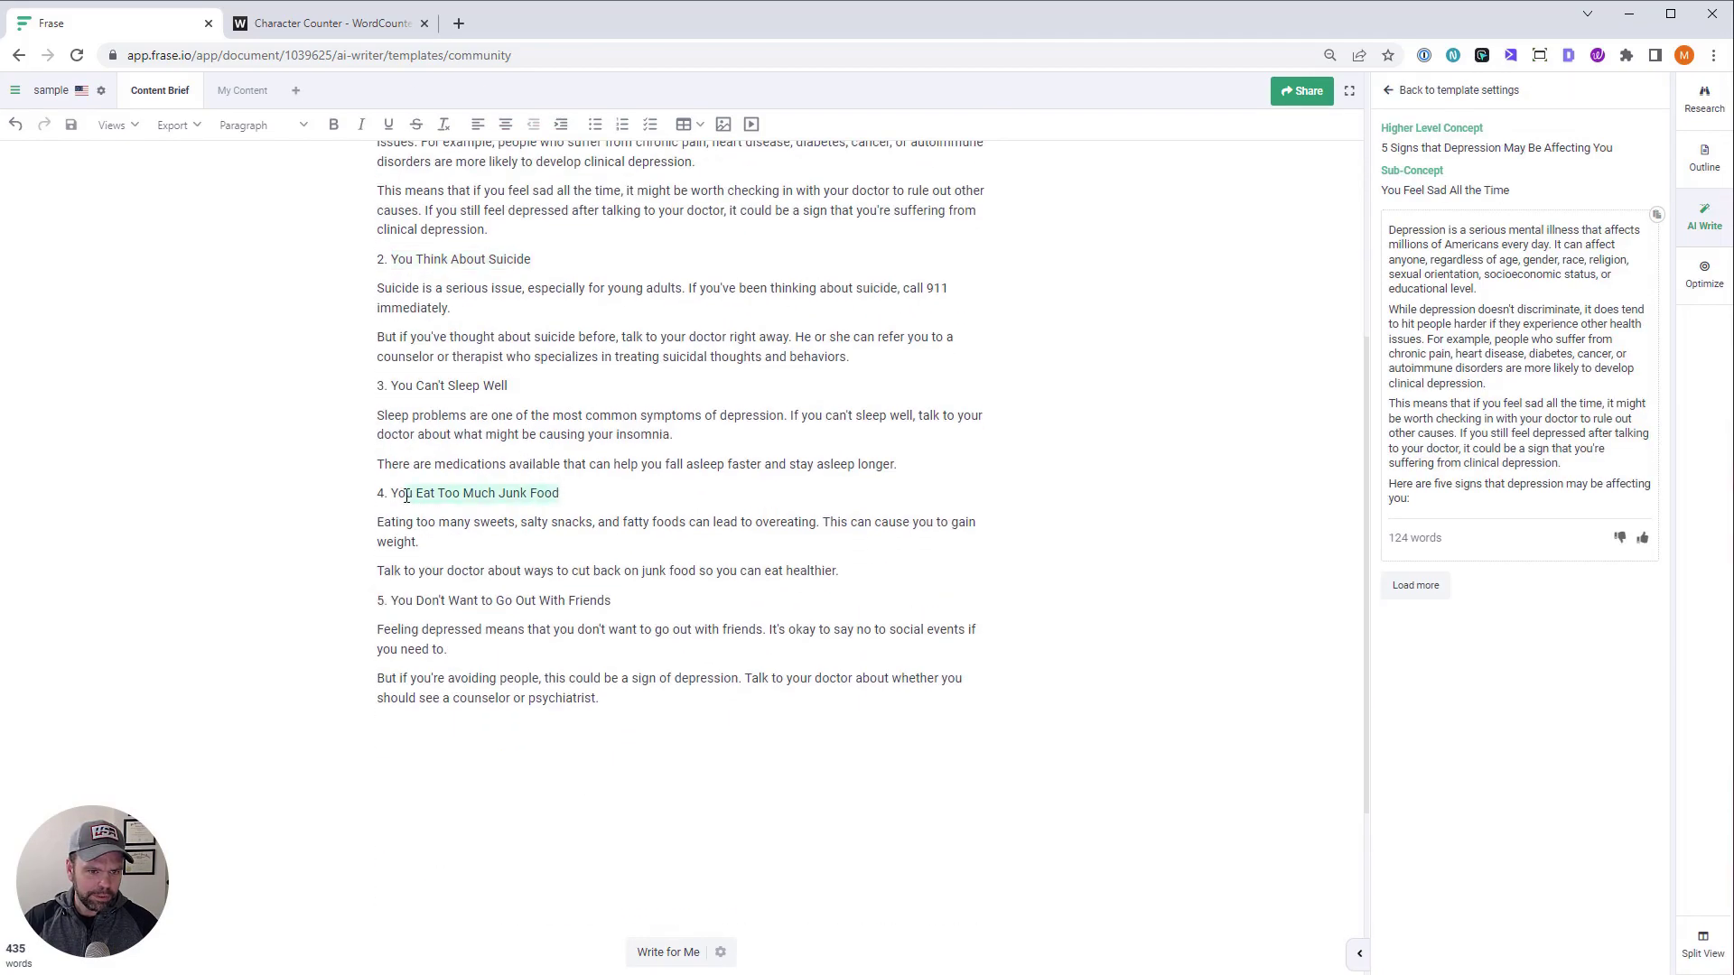
click(1389, 90)
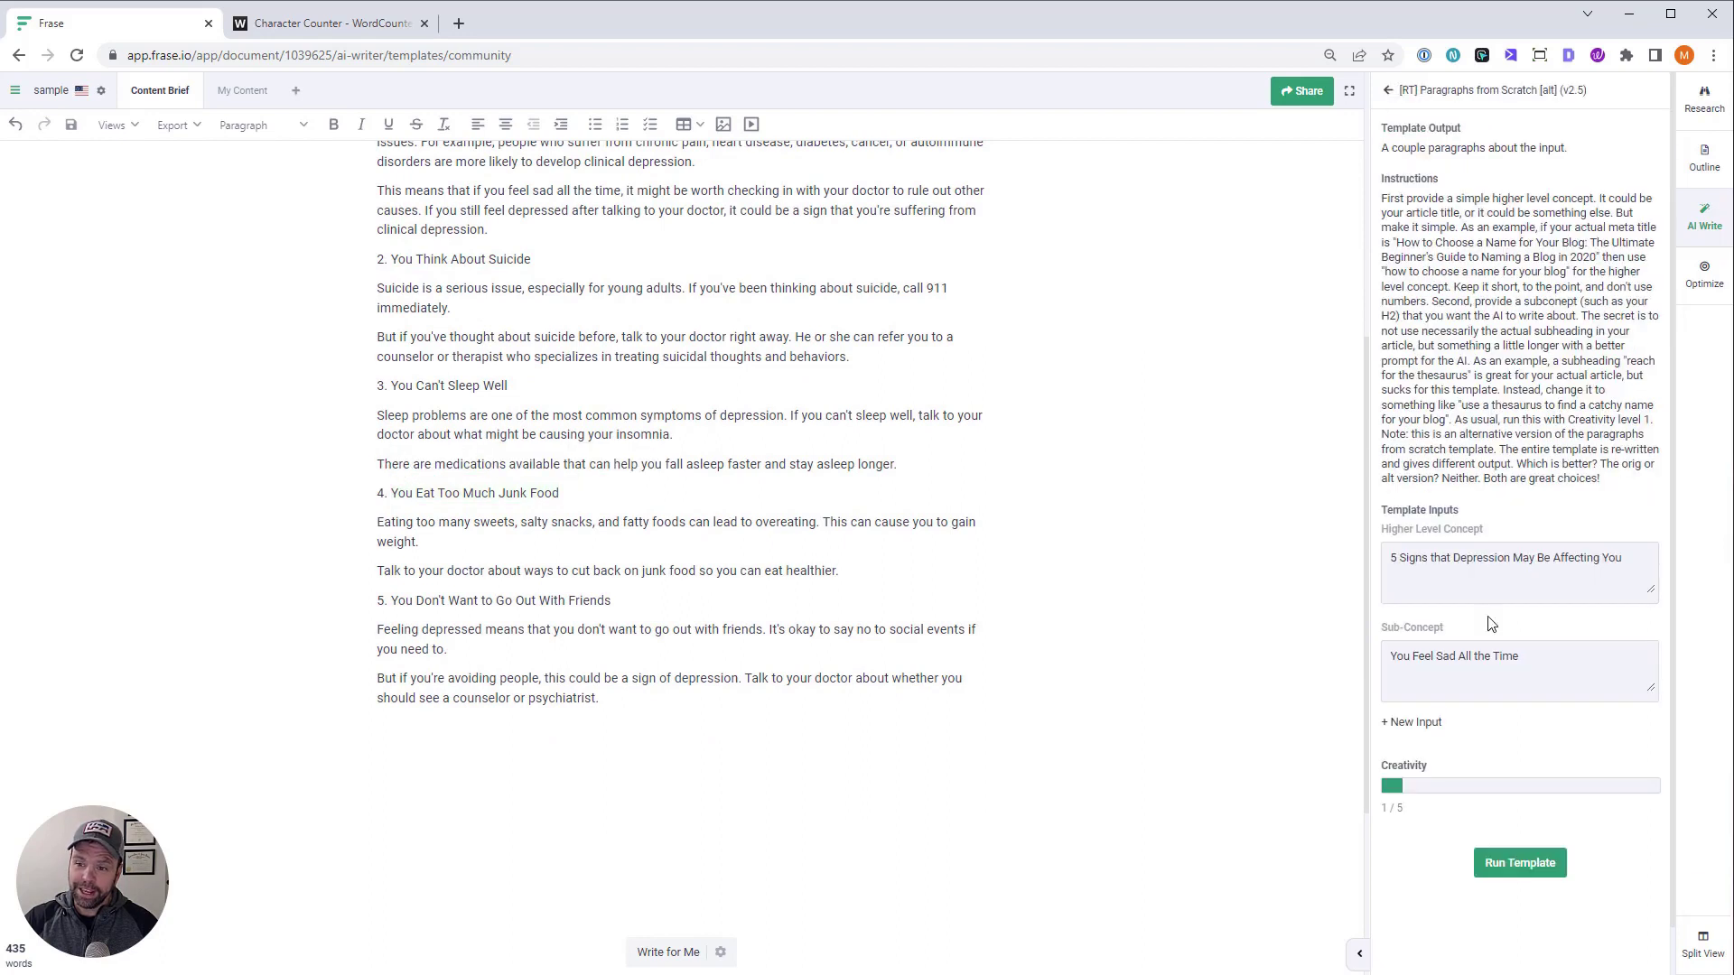
triple_click(1502, 658)
click(1527, 872)
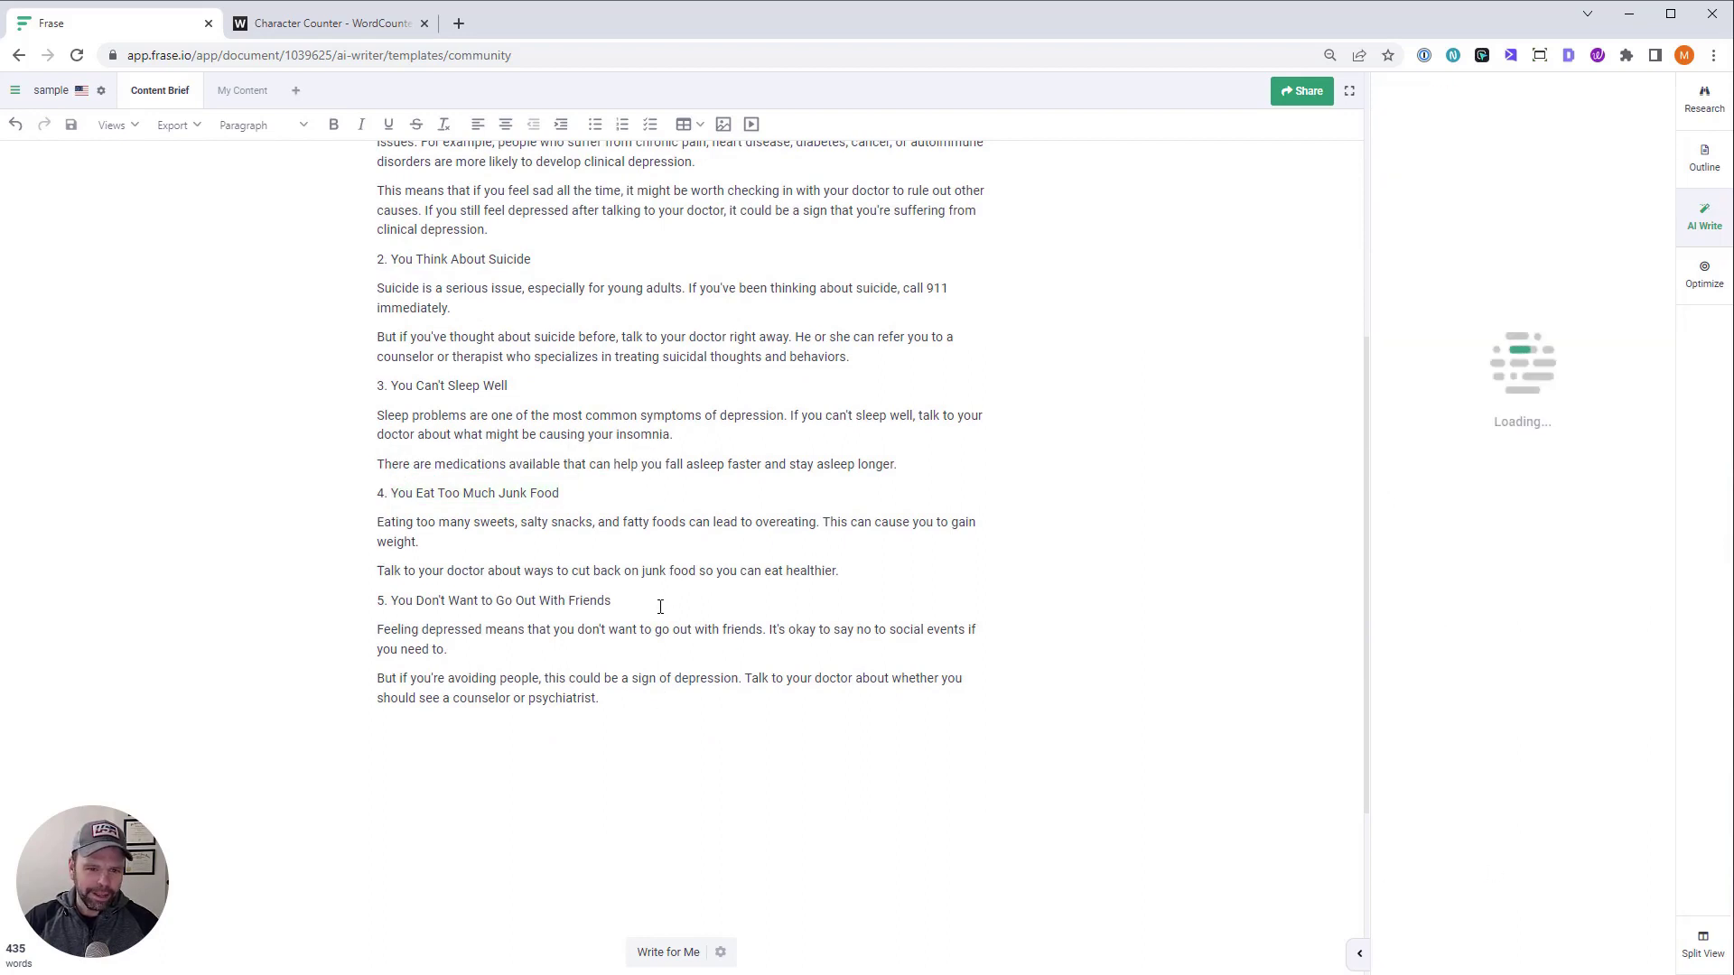
drag(848, 575, 360, 522)
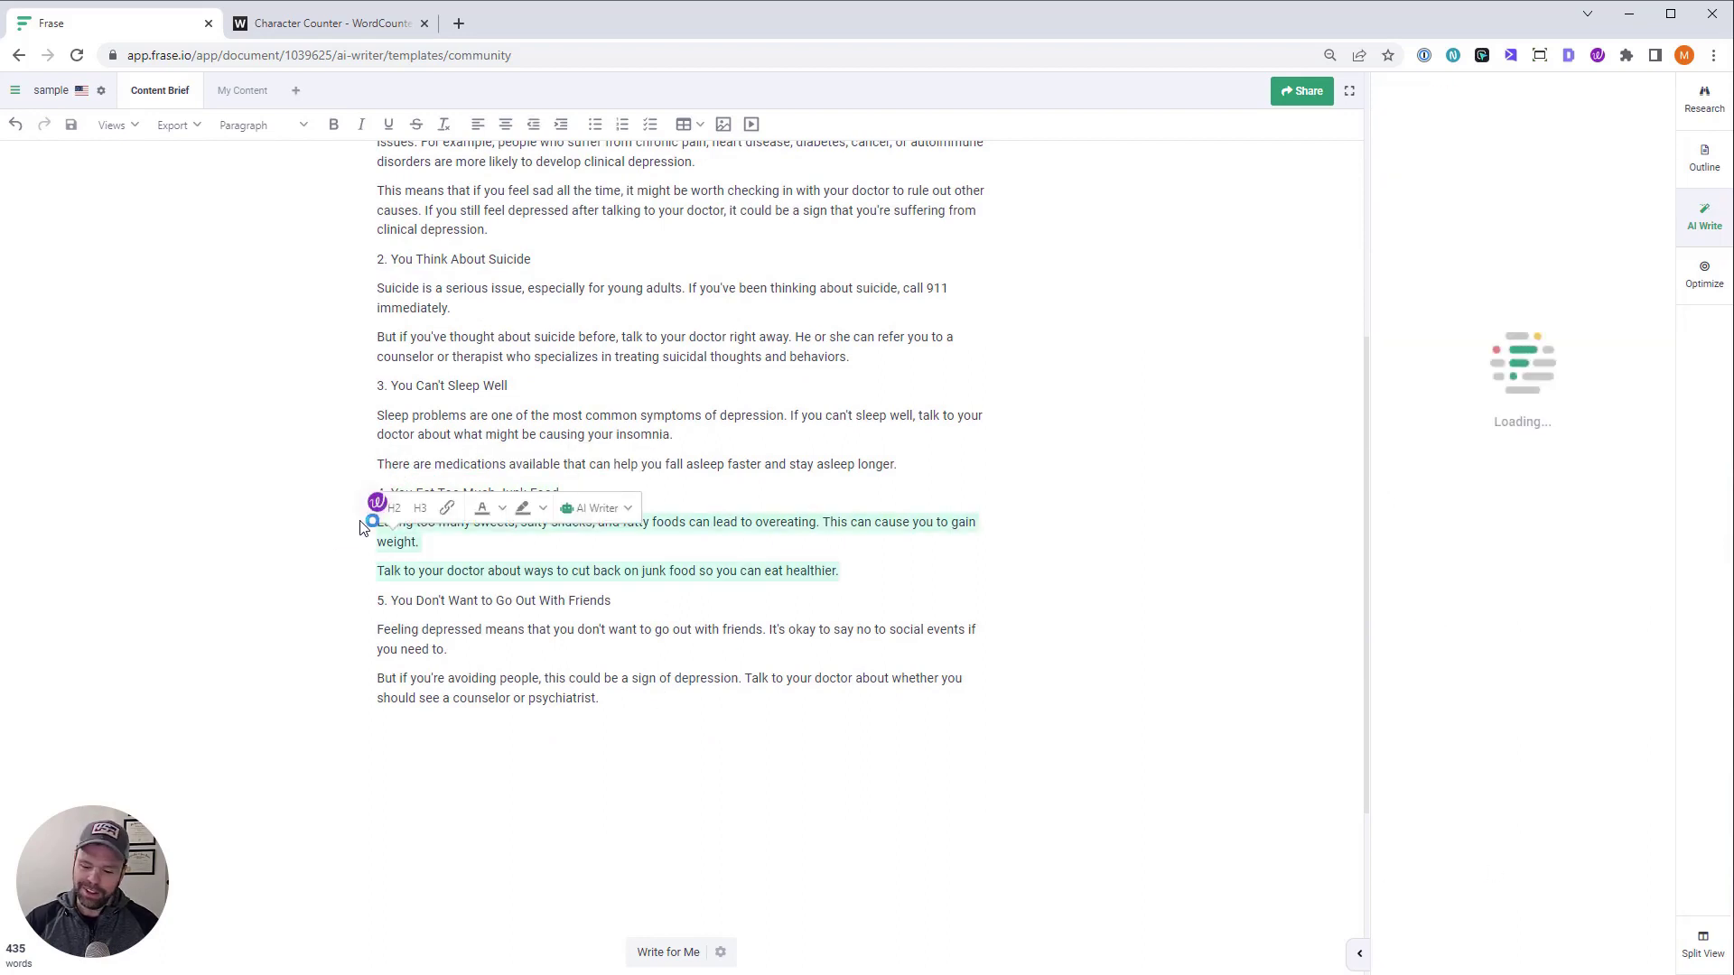
key(BackSpace)
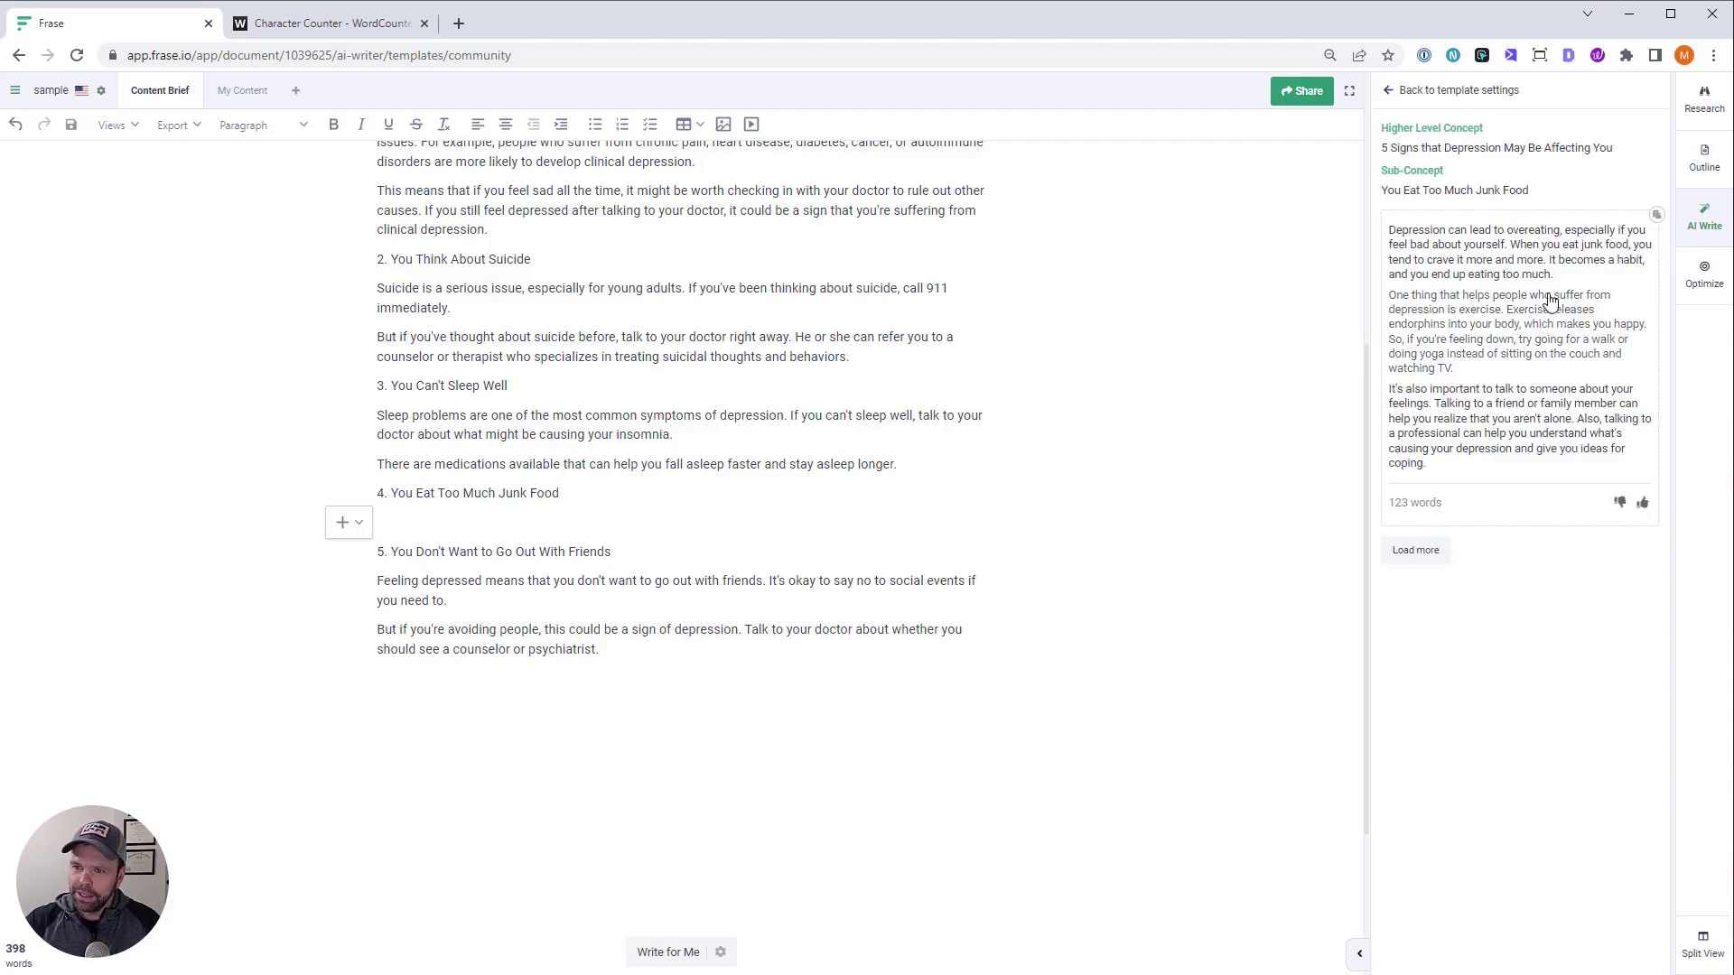
click(1549, 258)
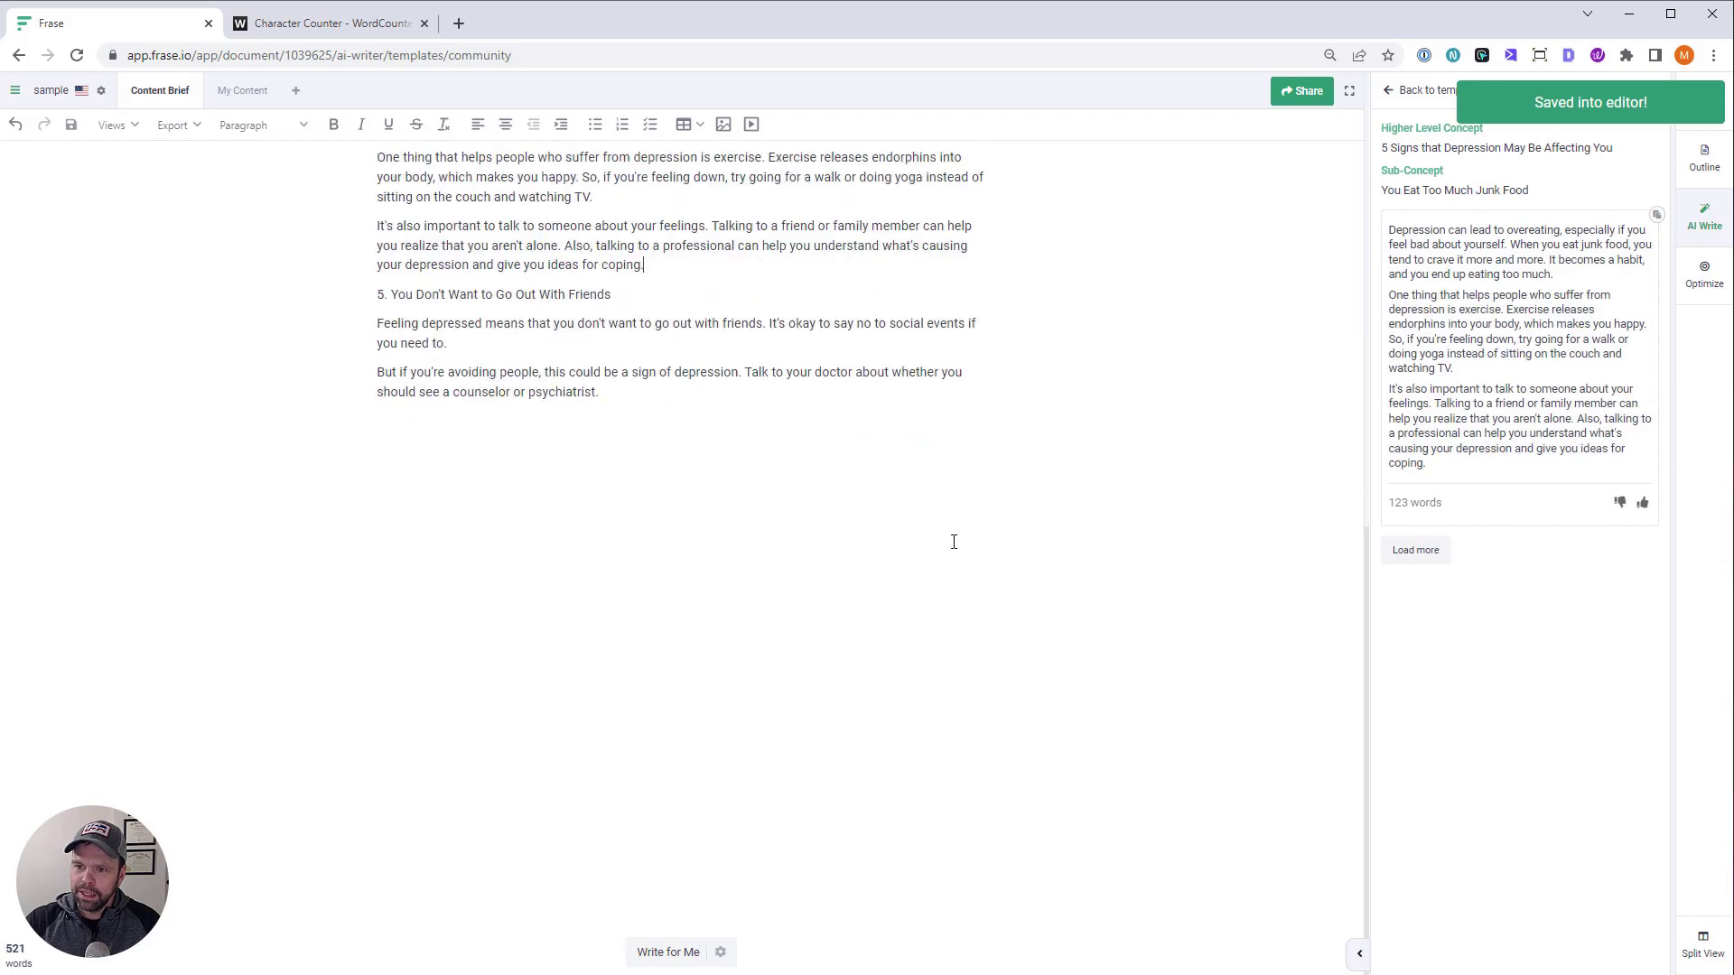
Generate paragraphs for 'You Don't Want to Go Out With Friends' and delete point 5's old paragraphs
scroll(694, 509, up, 2)
drag(610, 476, 391, 476)
key(ctrl+c)
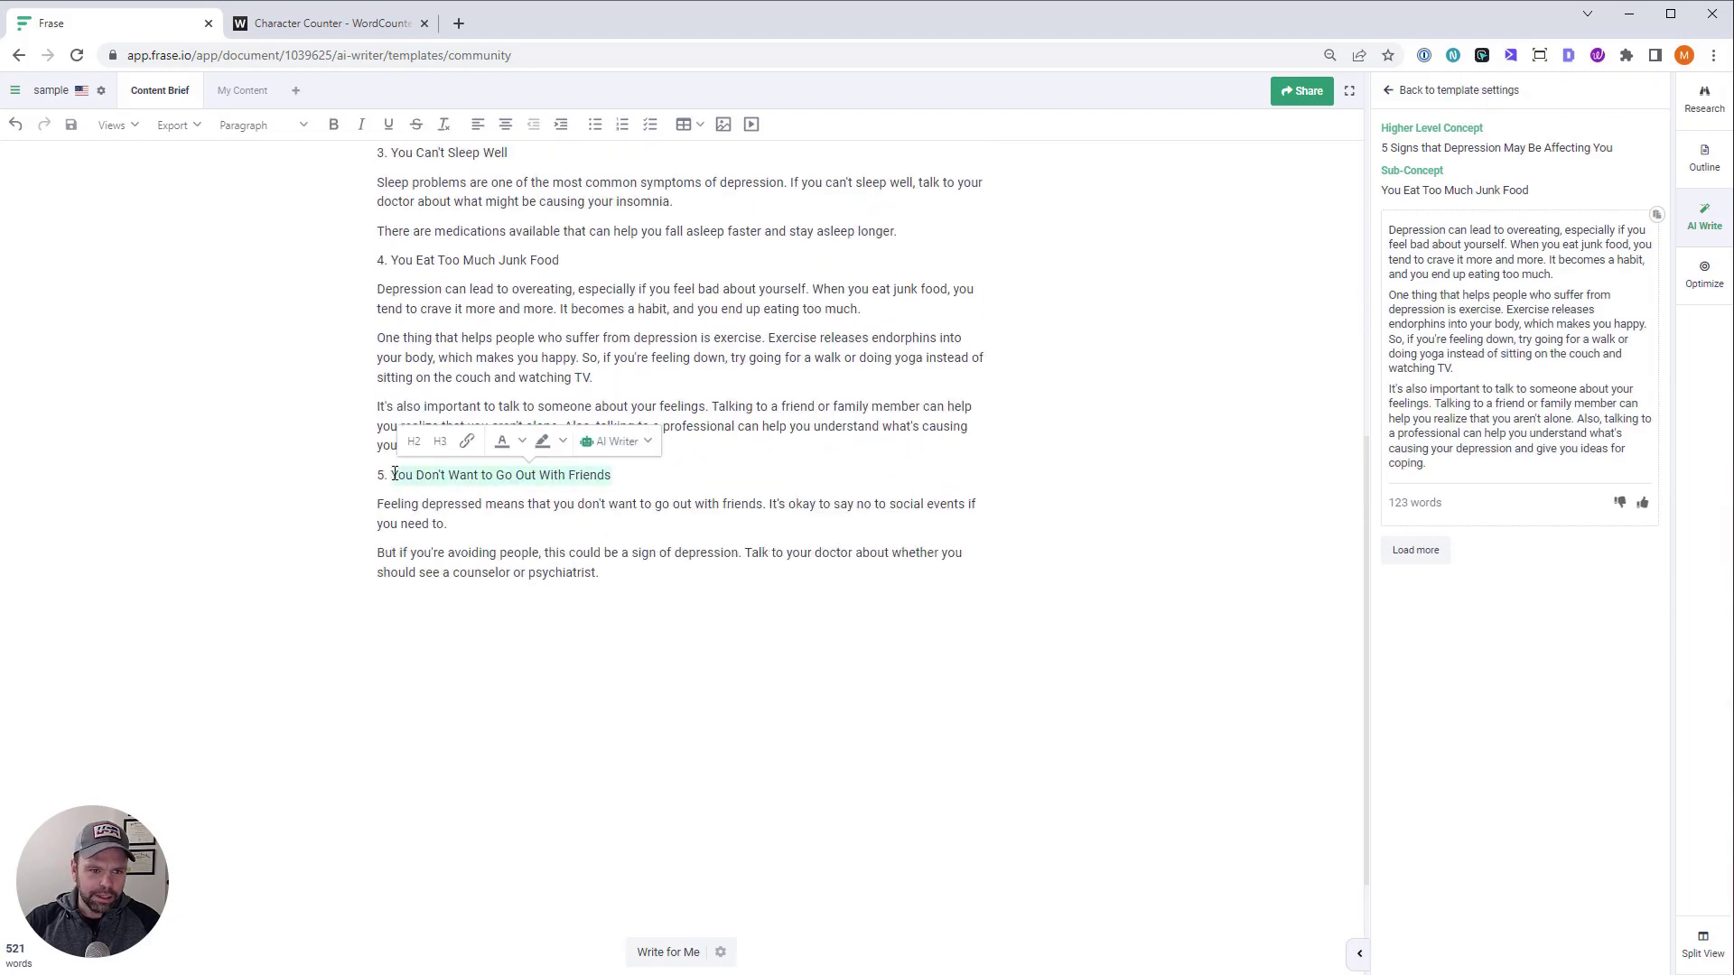
click(1409, 91)
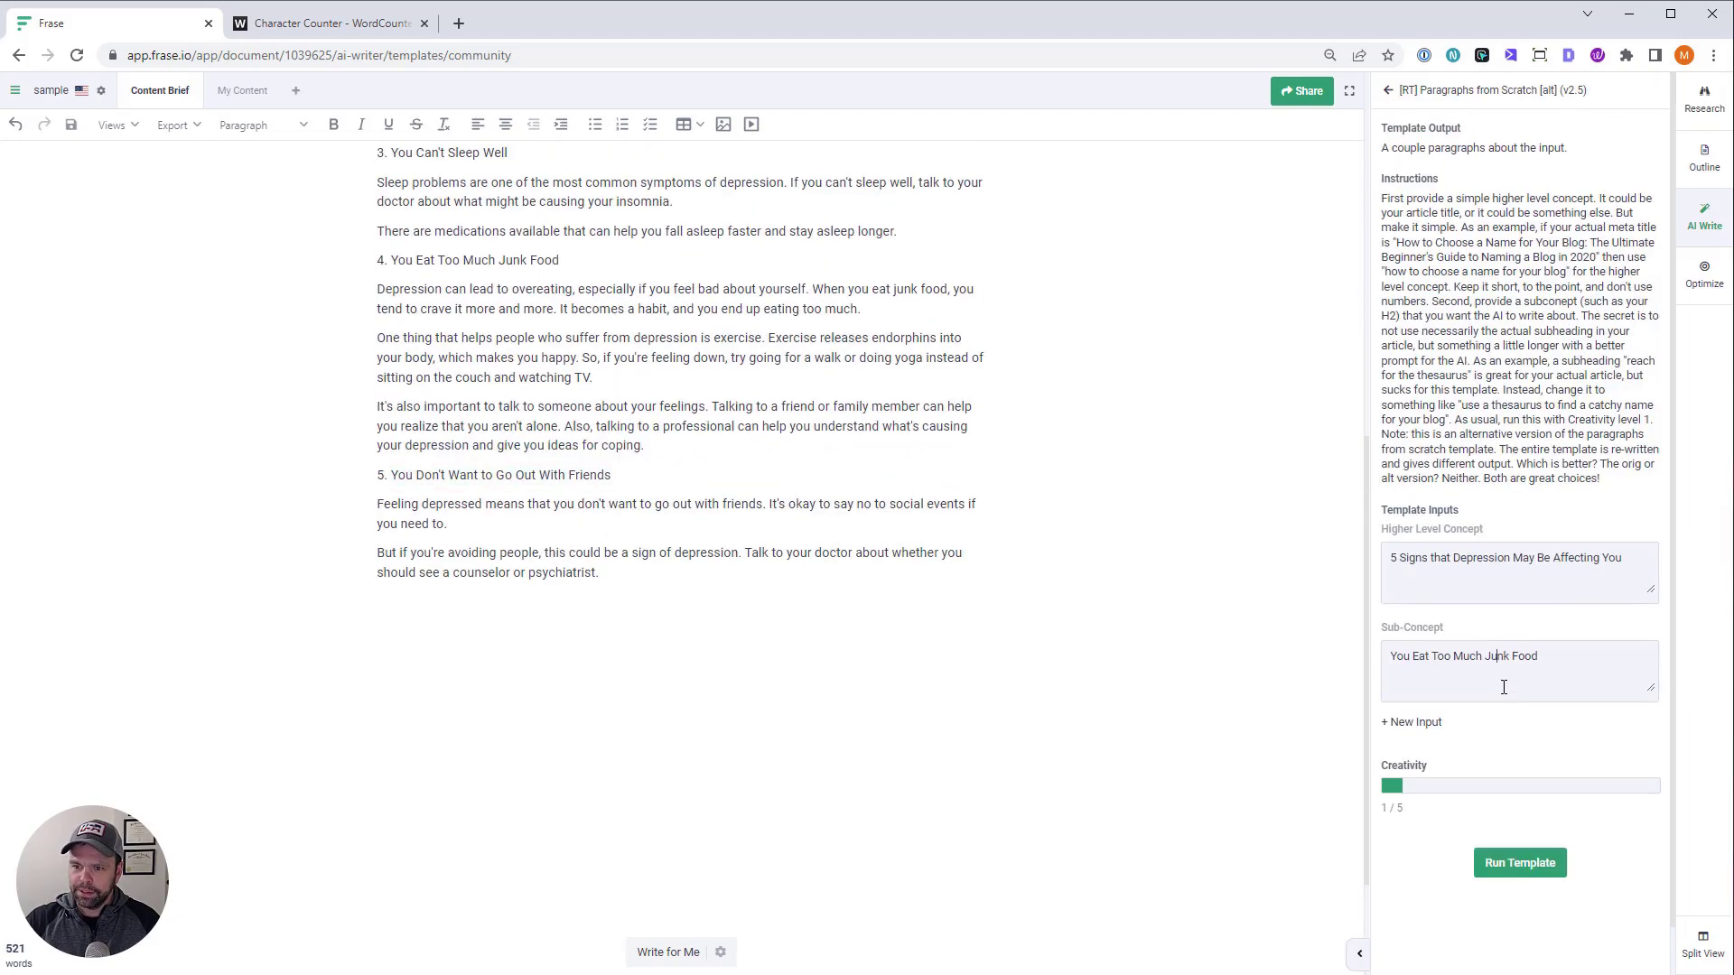
key(ctrl+a)
key(ctrl+v)
click(1520, 862)
drag(654, 578, 377, 504)
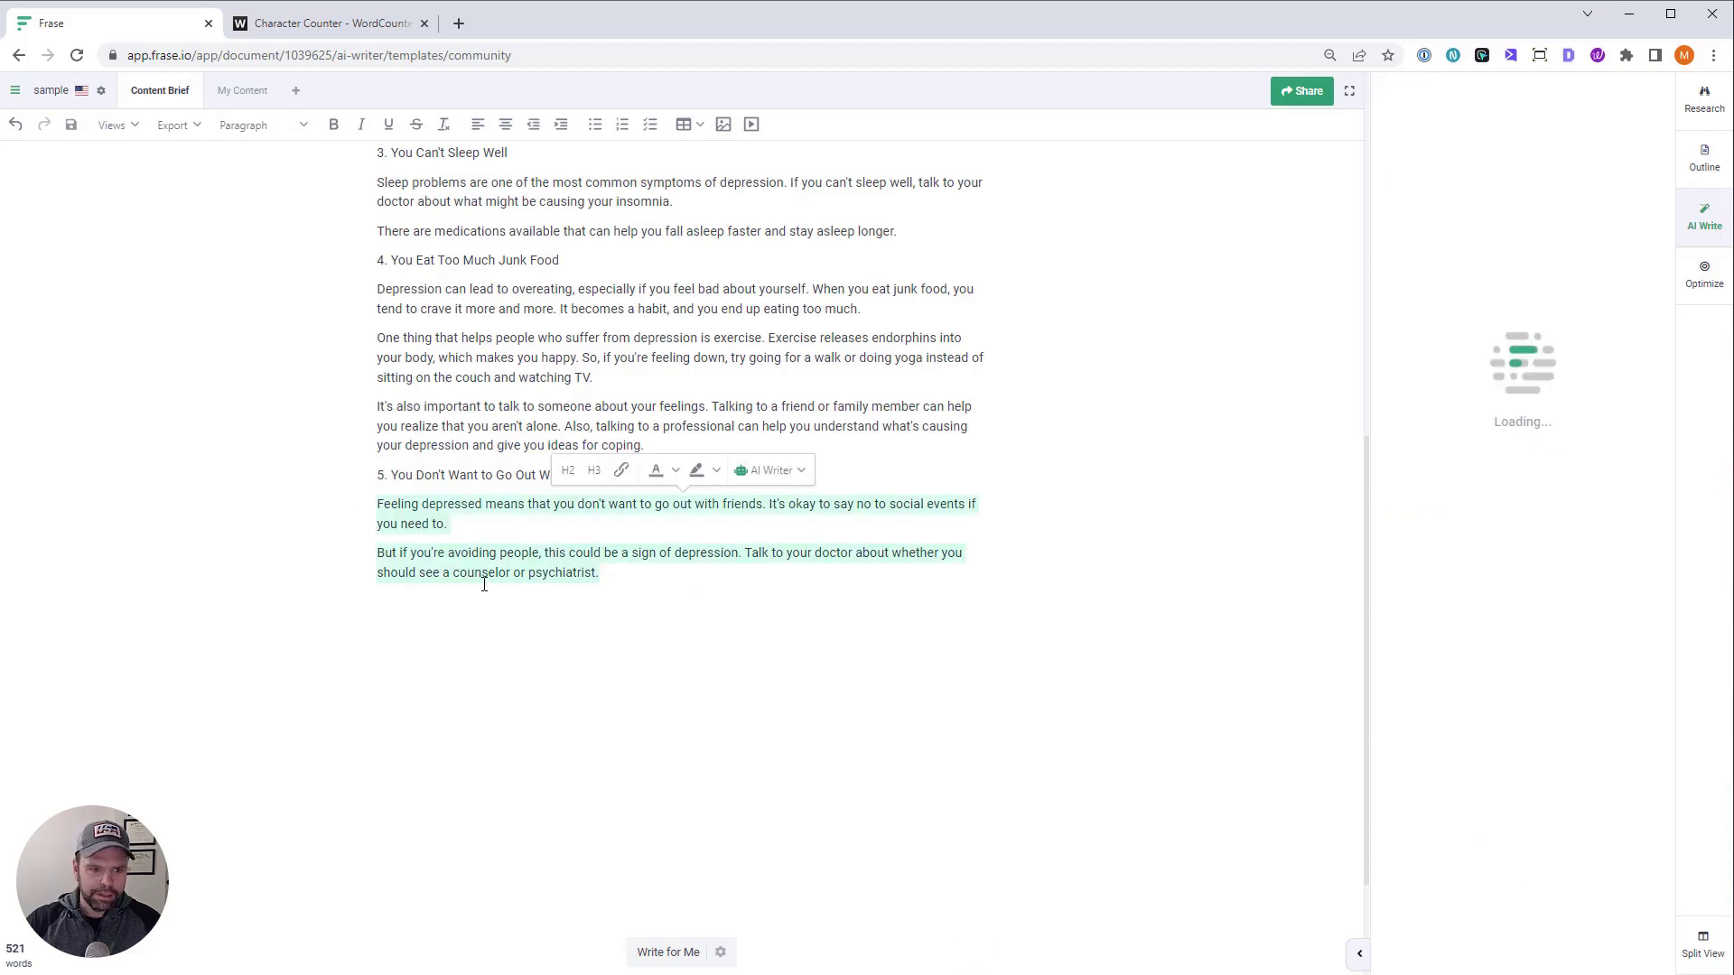
key(BackSpace)
Select the whole article body below the title
scroll(542, 582, up, 1)
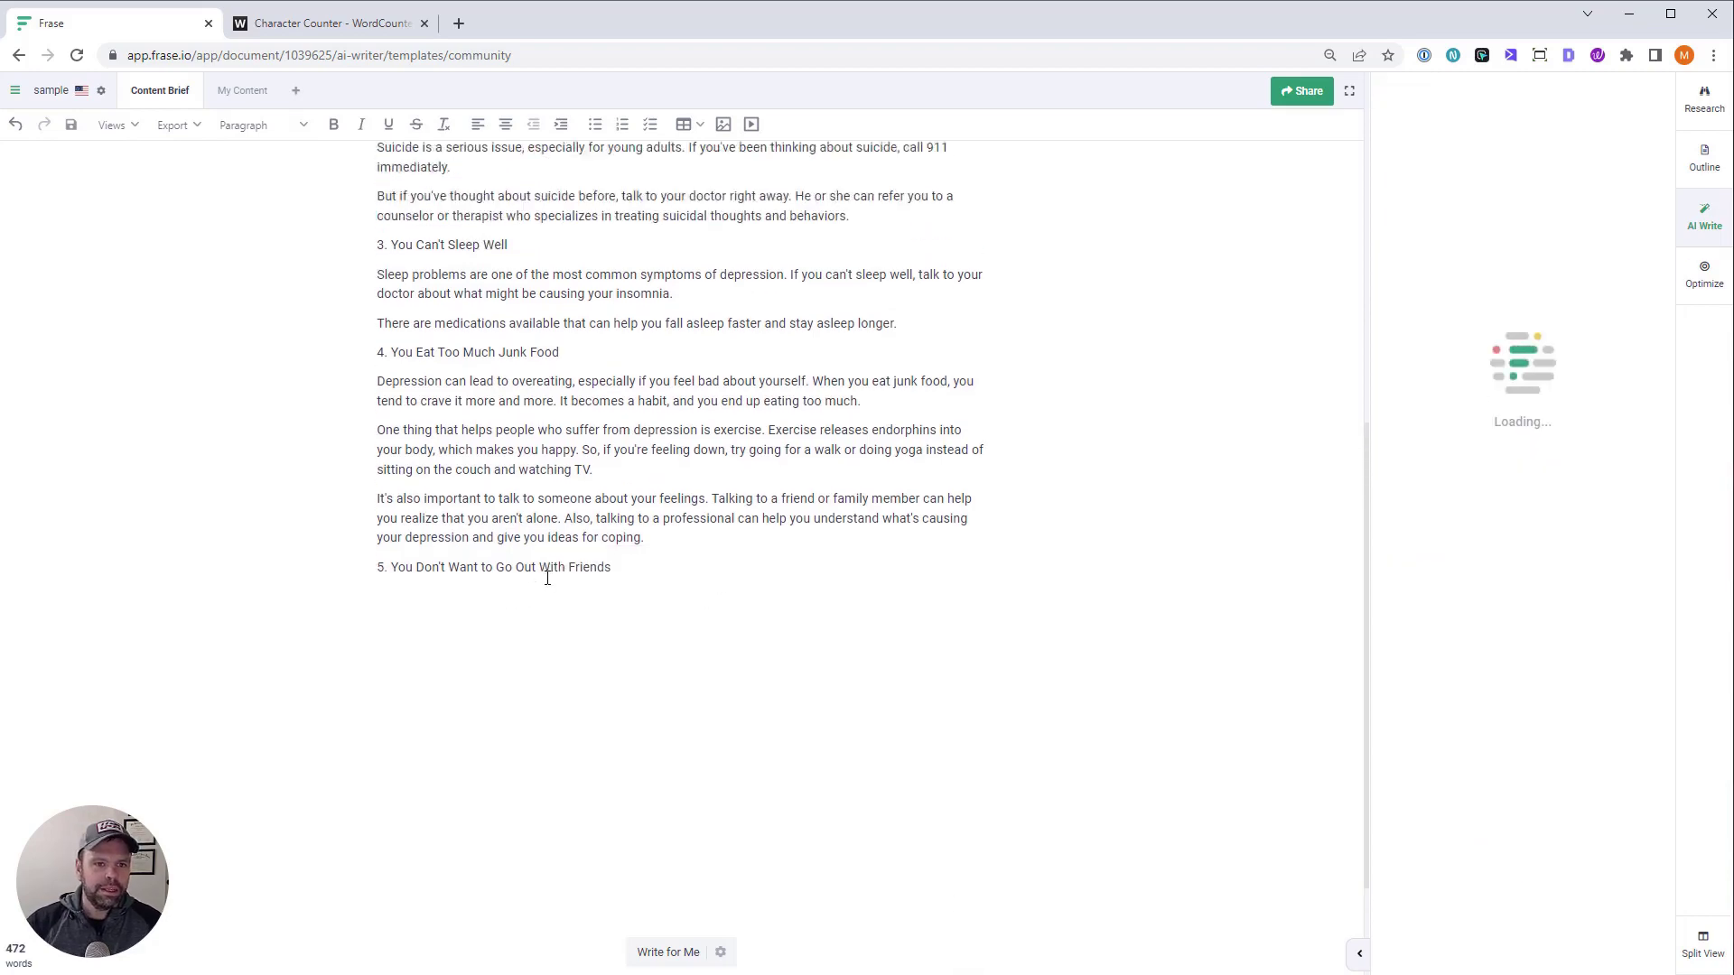
scroll(548, 578, up, 5)
scroll(675, 788, down, 2)
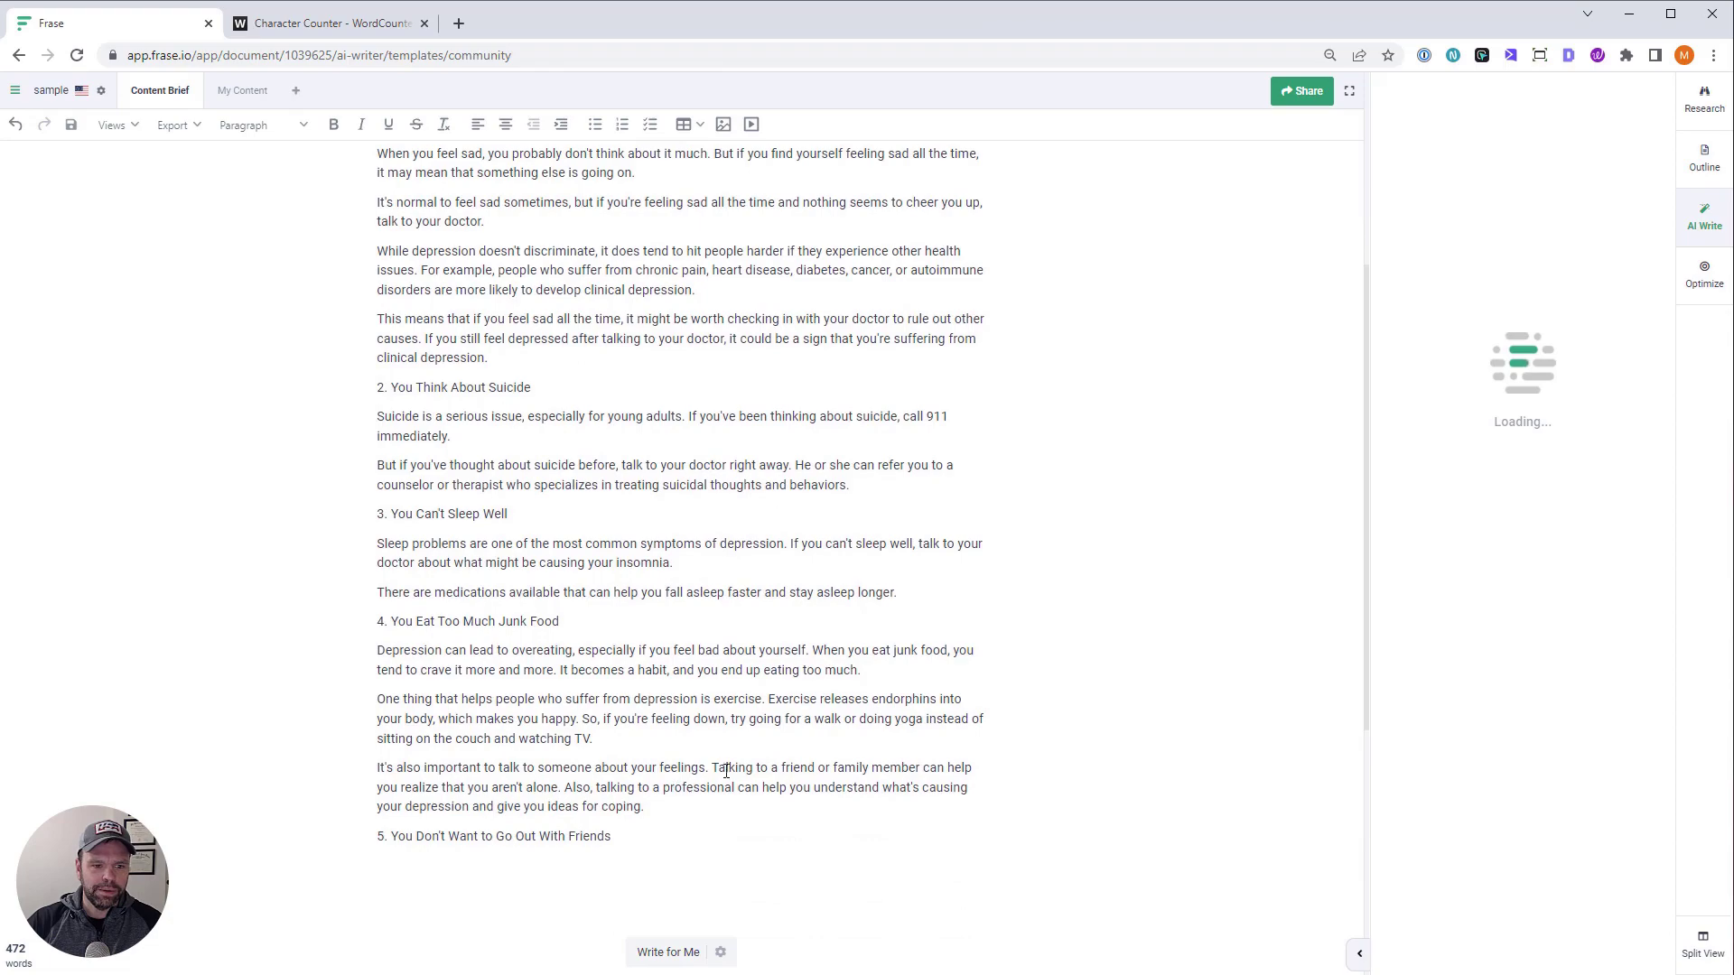
scroll(785, 714, up, 4)
drag(383, 418, 859, 870)
Move the article body from Frase into the Notepad++ new 5 tab below the title
key(ctrl+x)
key(alt+Tab)
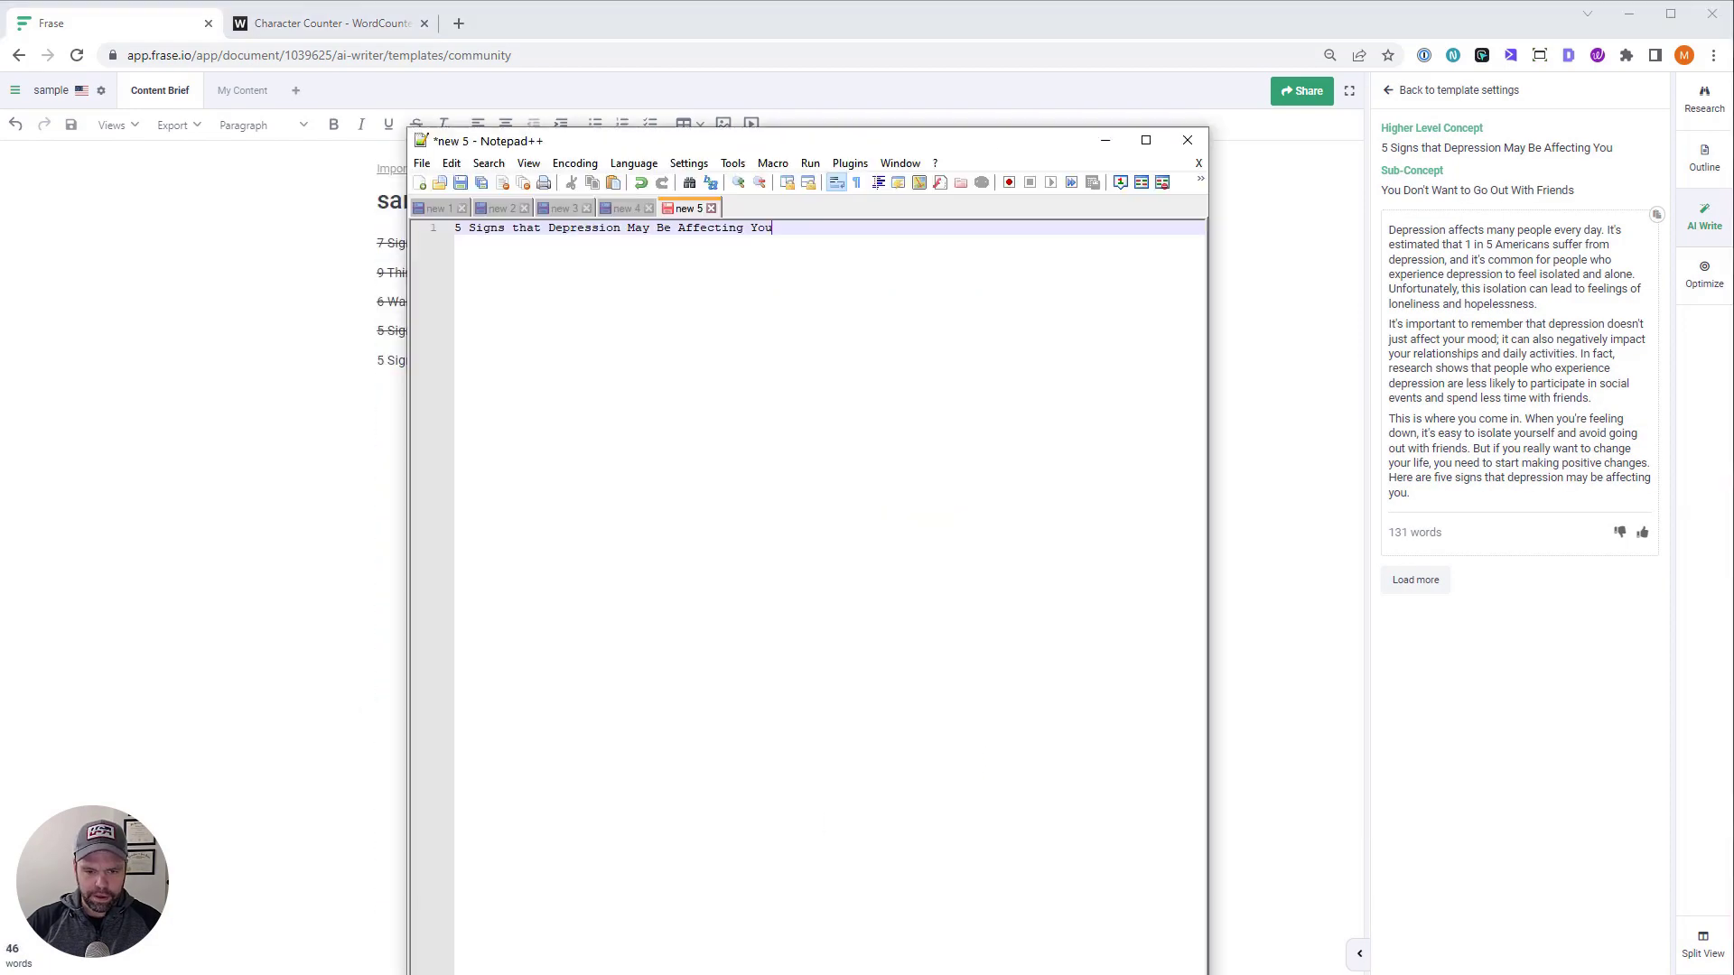
key(Return)
key(Return)
key(ctrl+v)
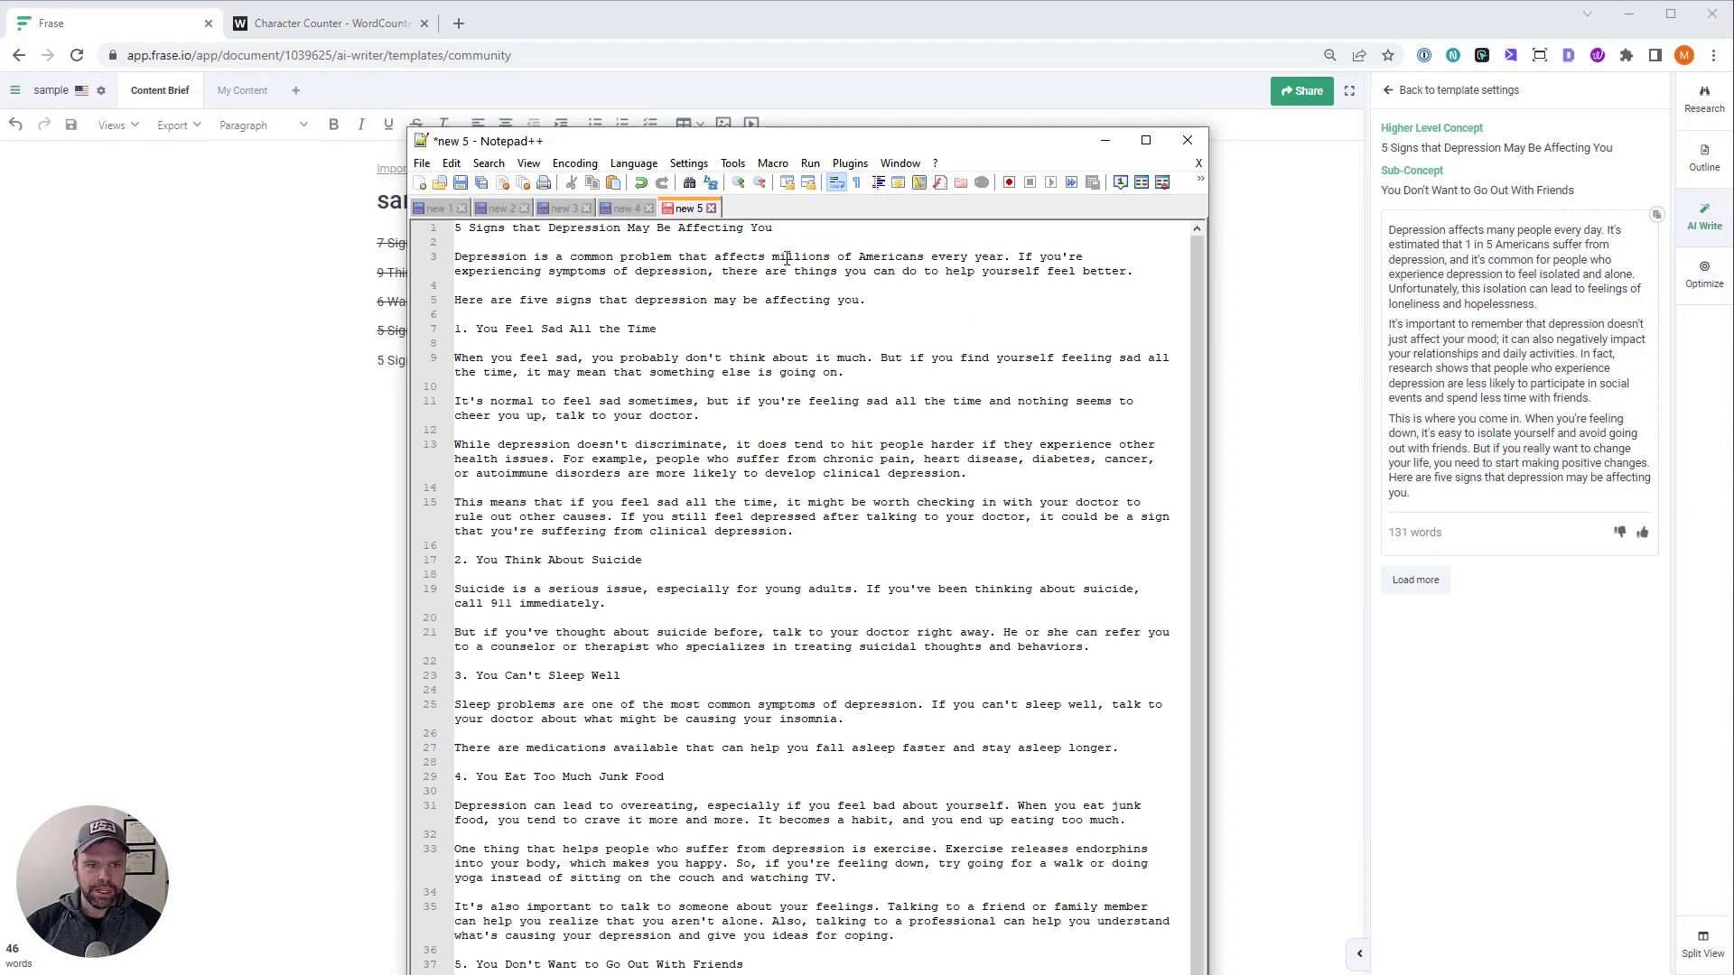
key(ctrl+Home)
Replace the title line with the Spicer suggestion 'Depression Symptoms: How to Recognize Them'
click(1409, 90)
click(1498, 101)
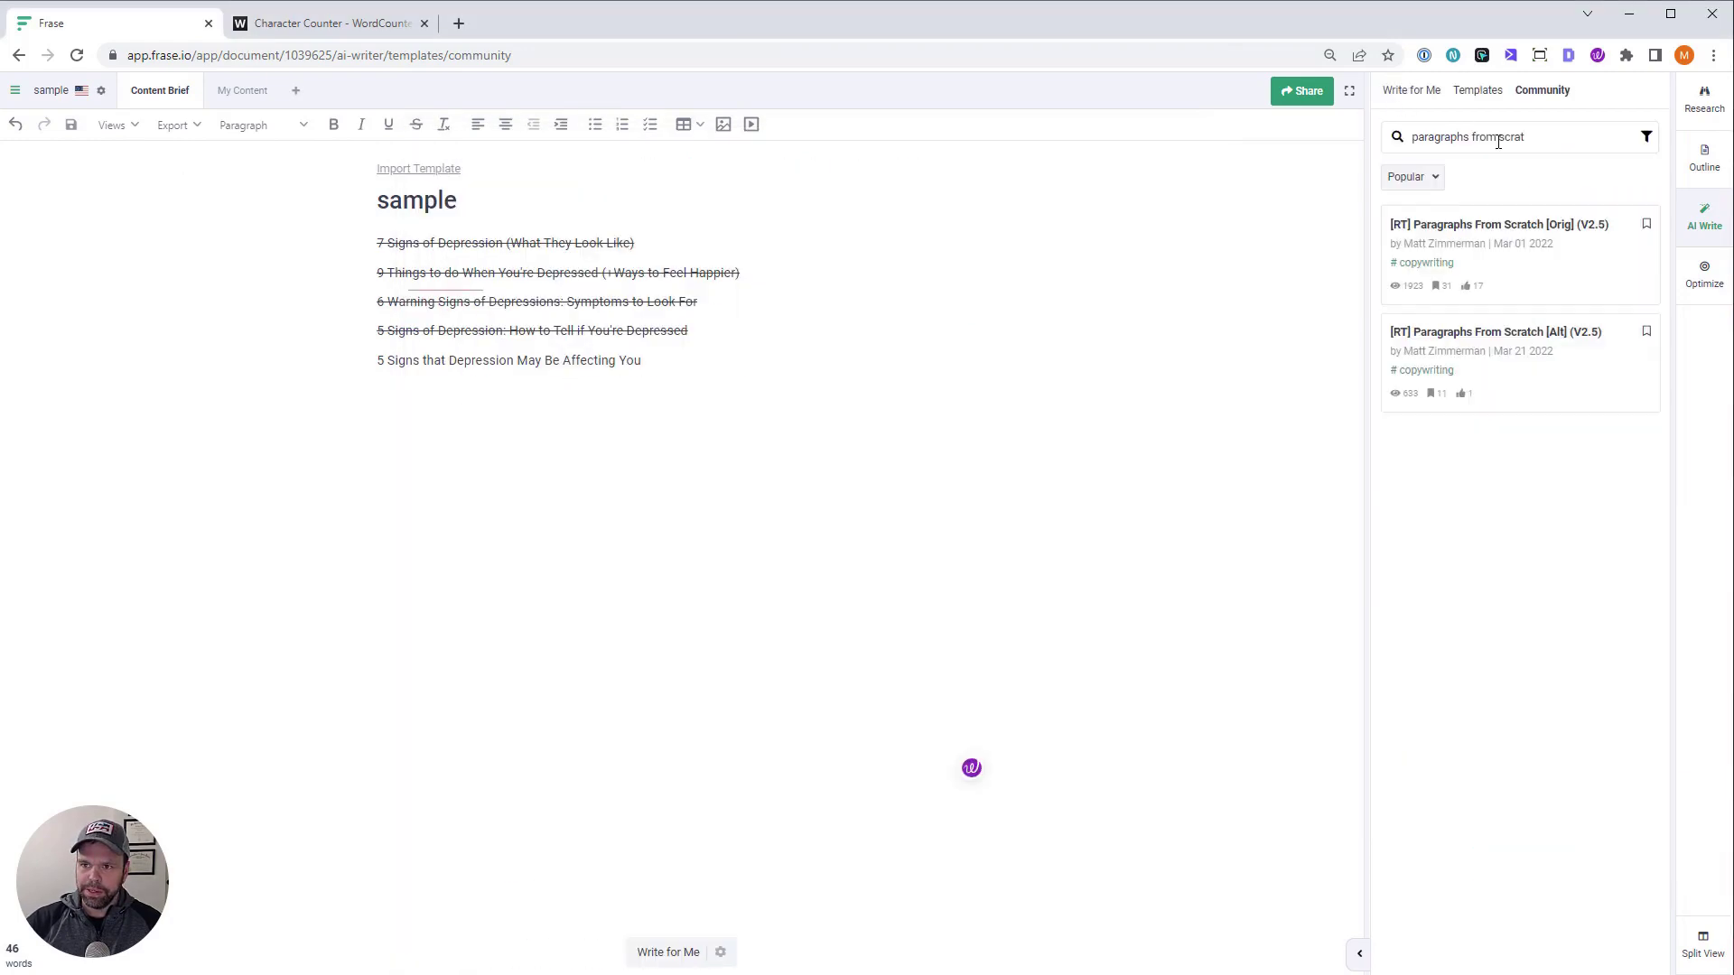
triple_click(1502, 137)
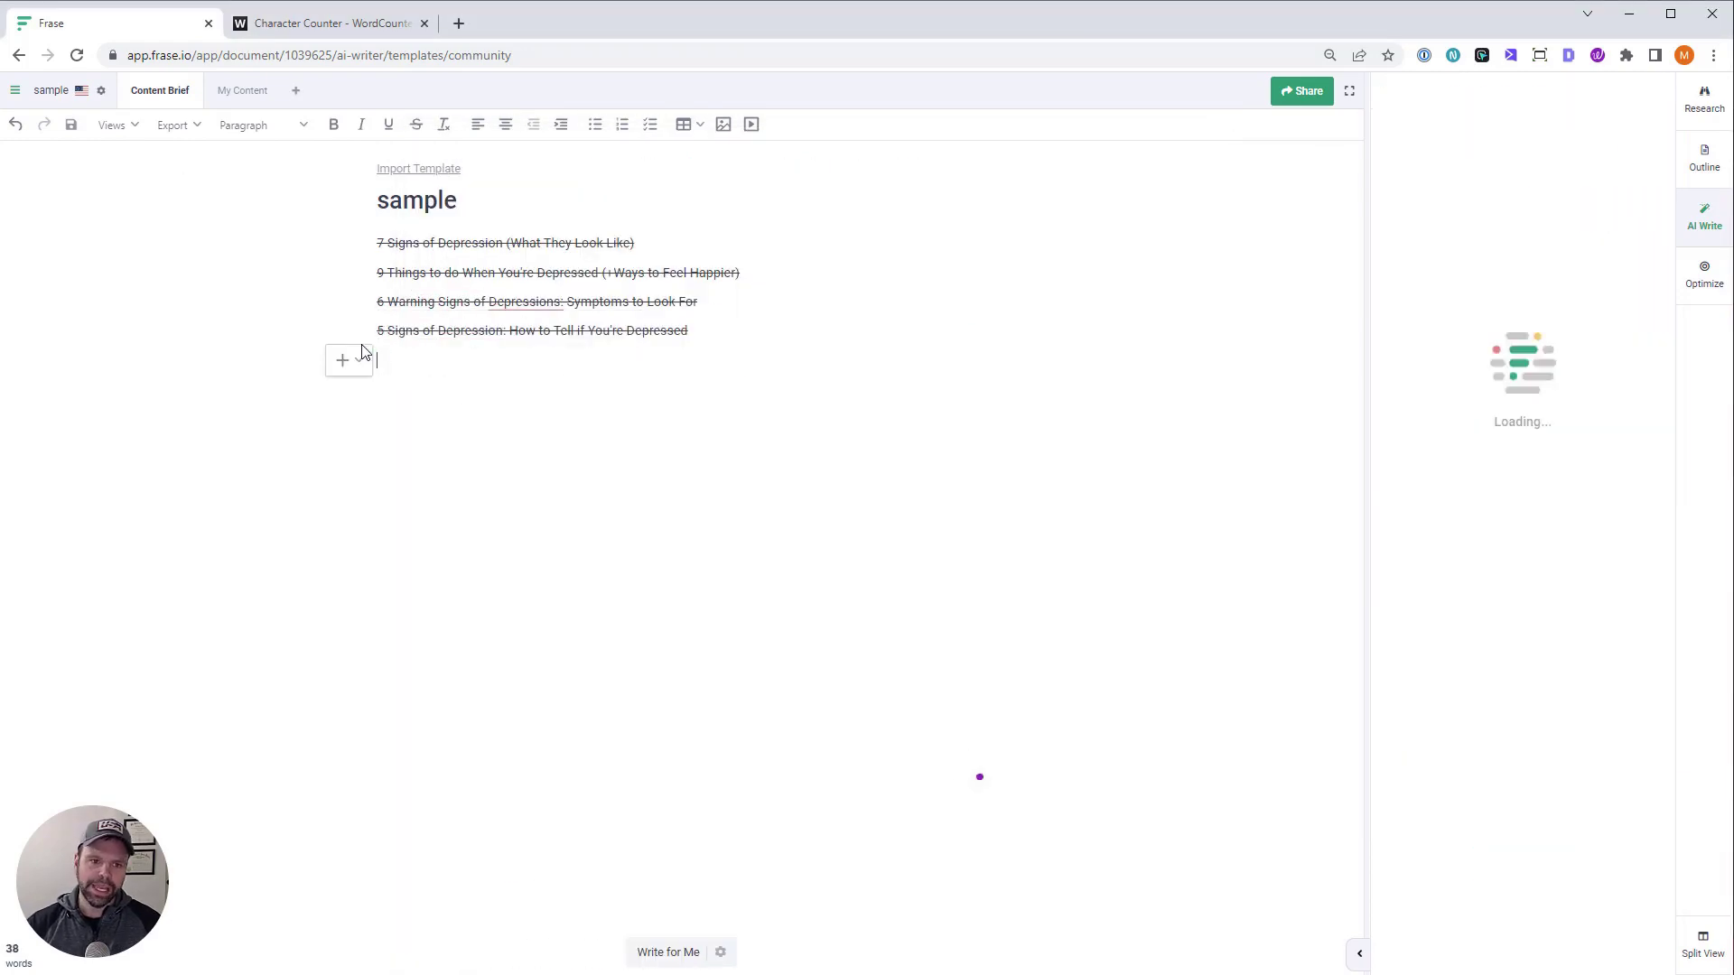
key(alt+Tab)
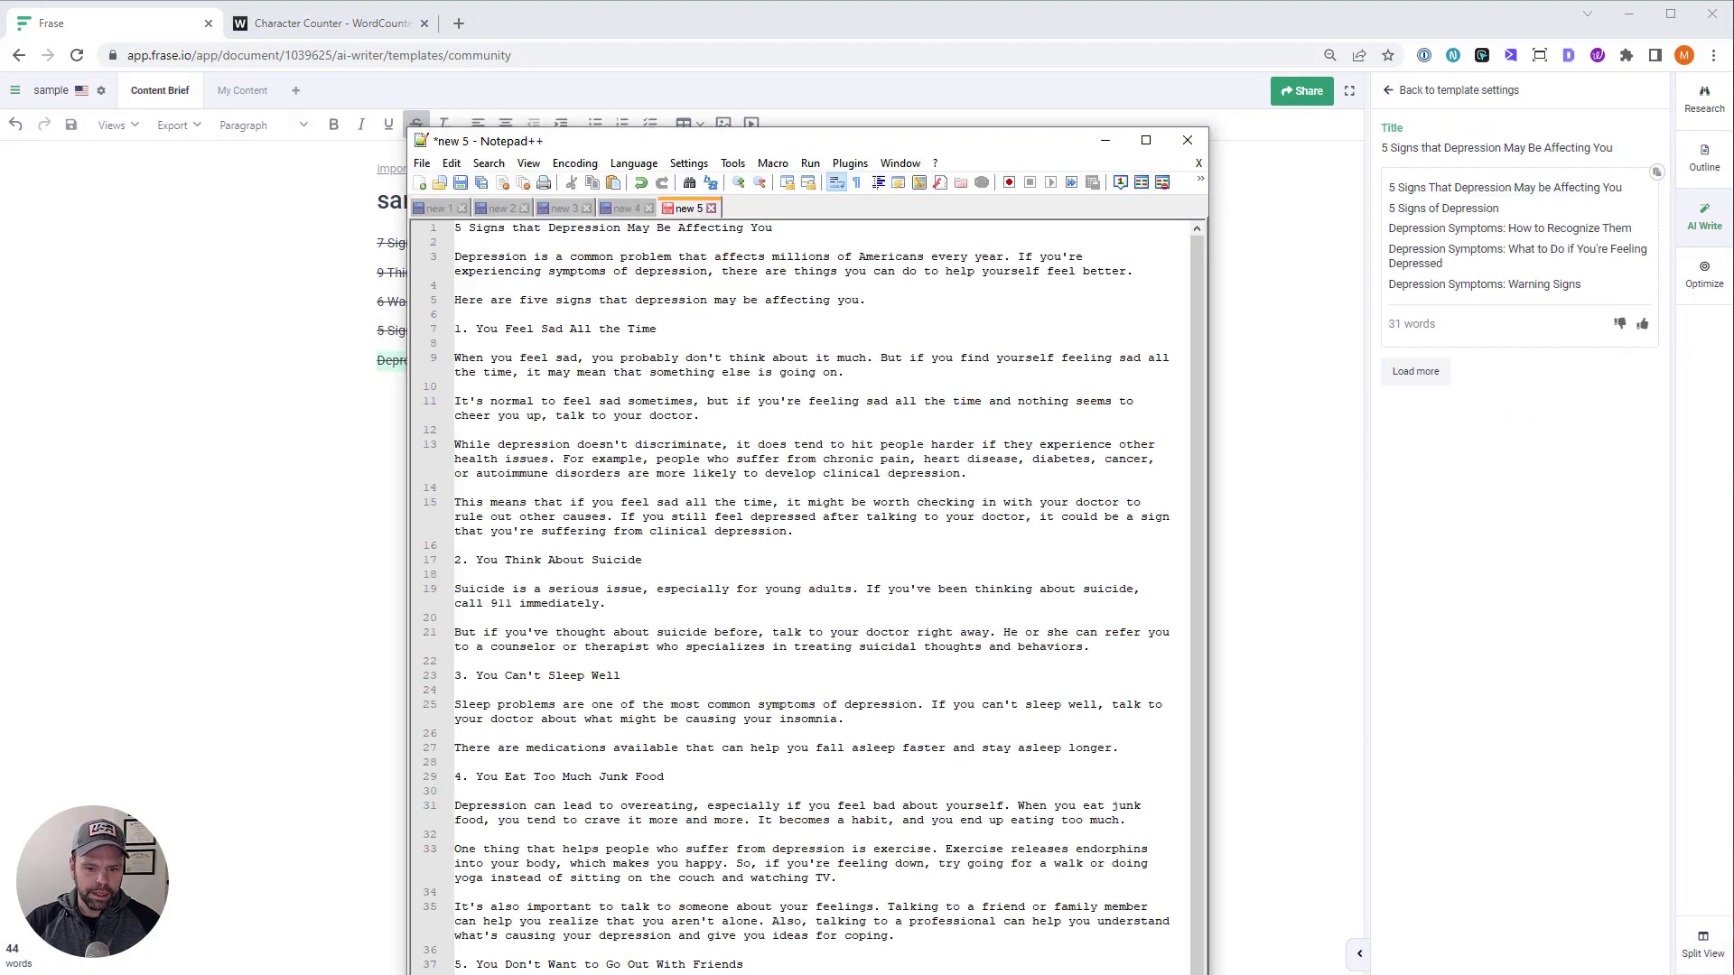
triple_click(714, 228)
key(ctrl+v)
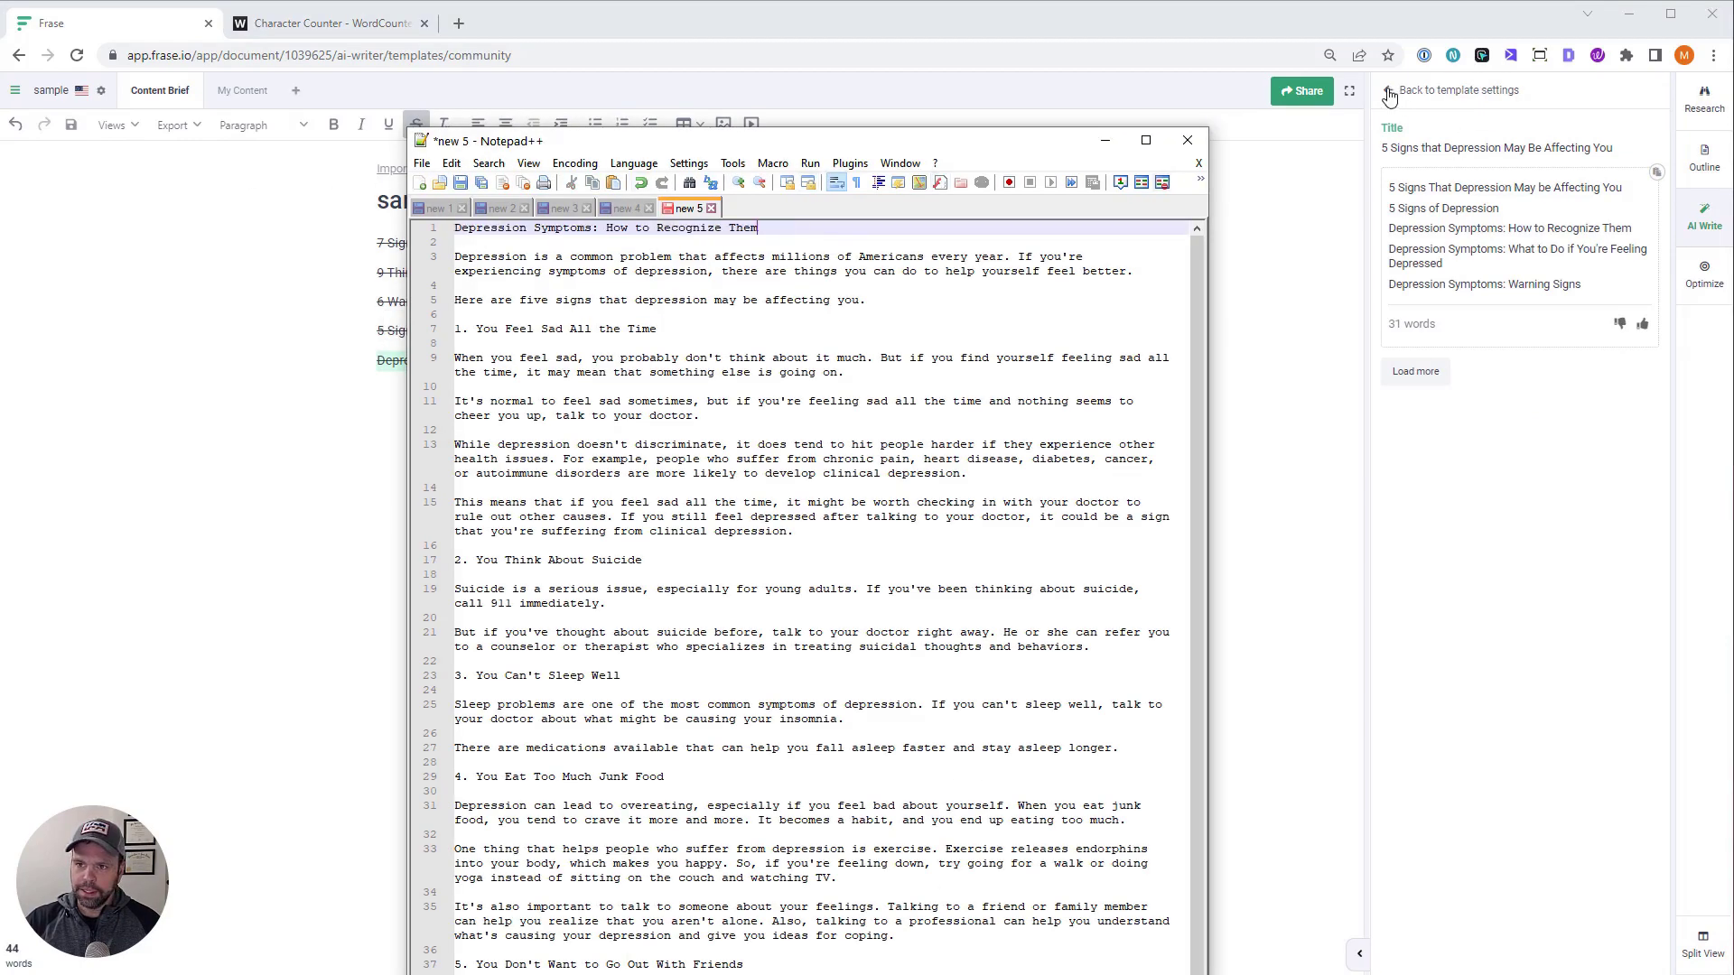
Generate a meta description for the new title with Meta Description Generator and paste it below
click(1405, 95)
key(ctrl+a)
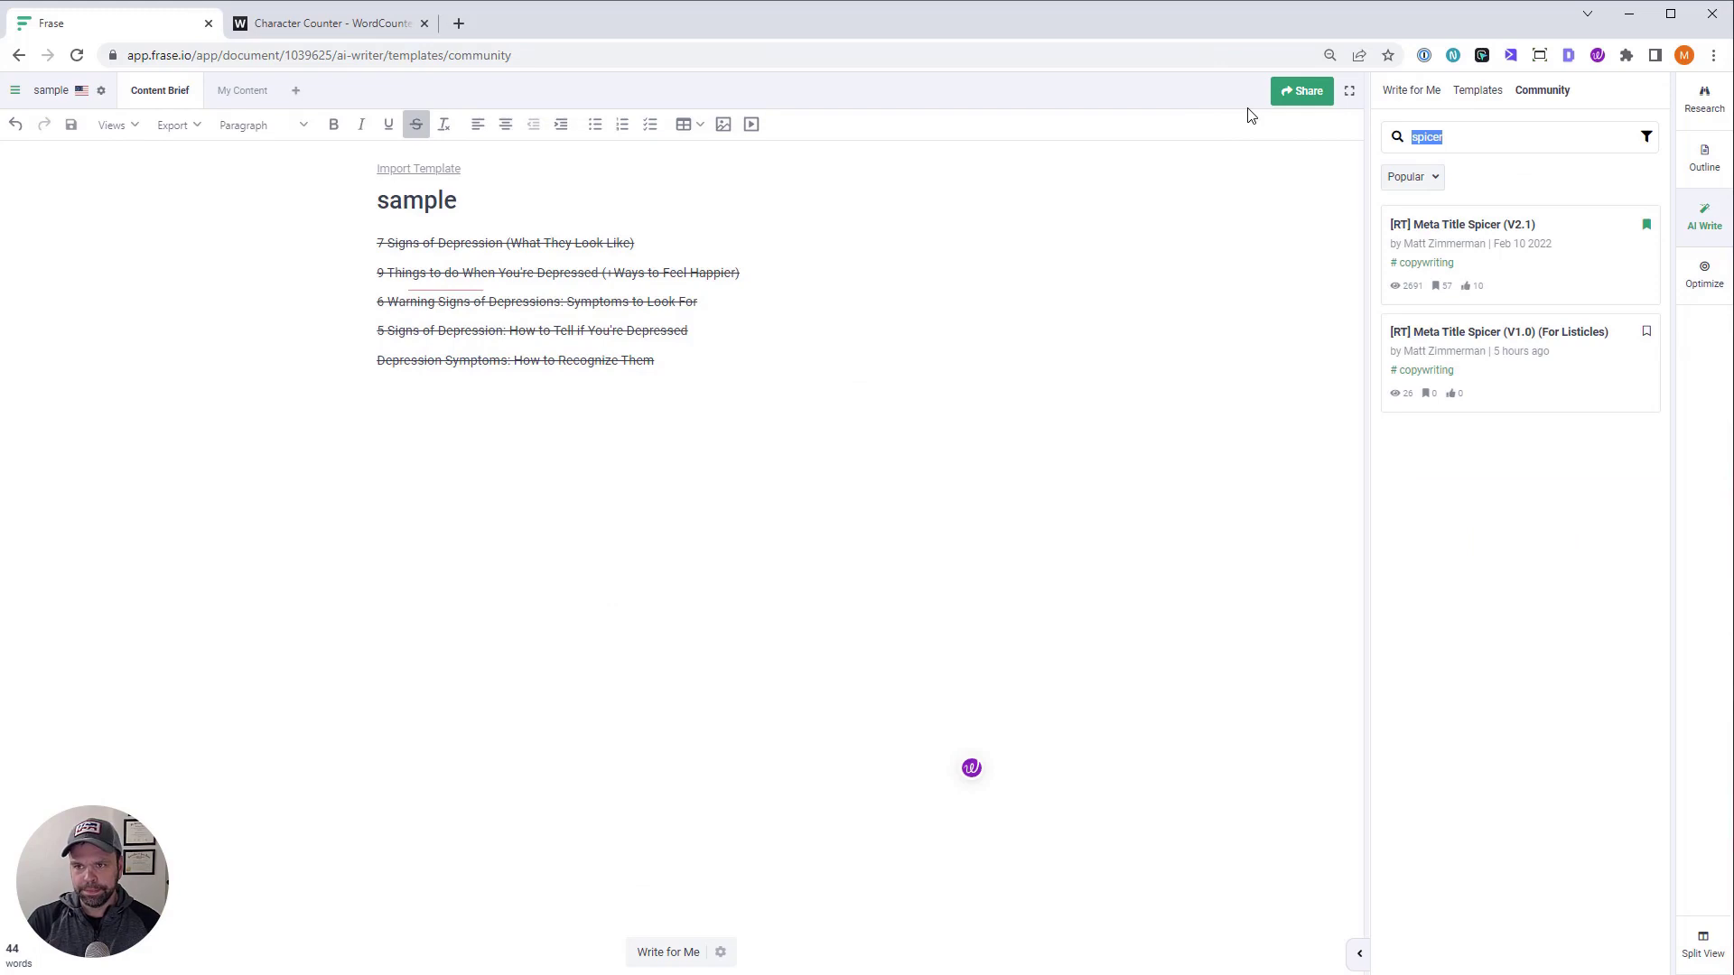
text(meta descr)
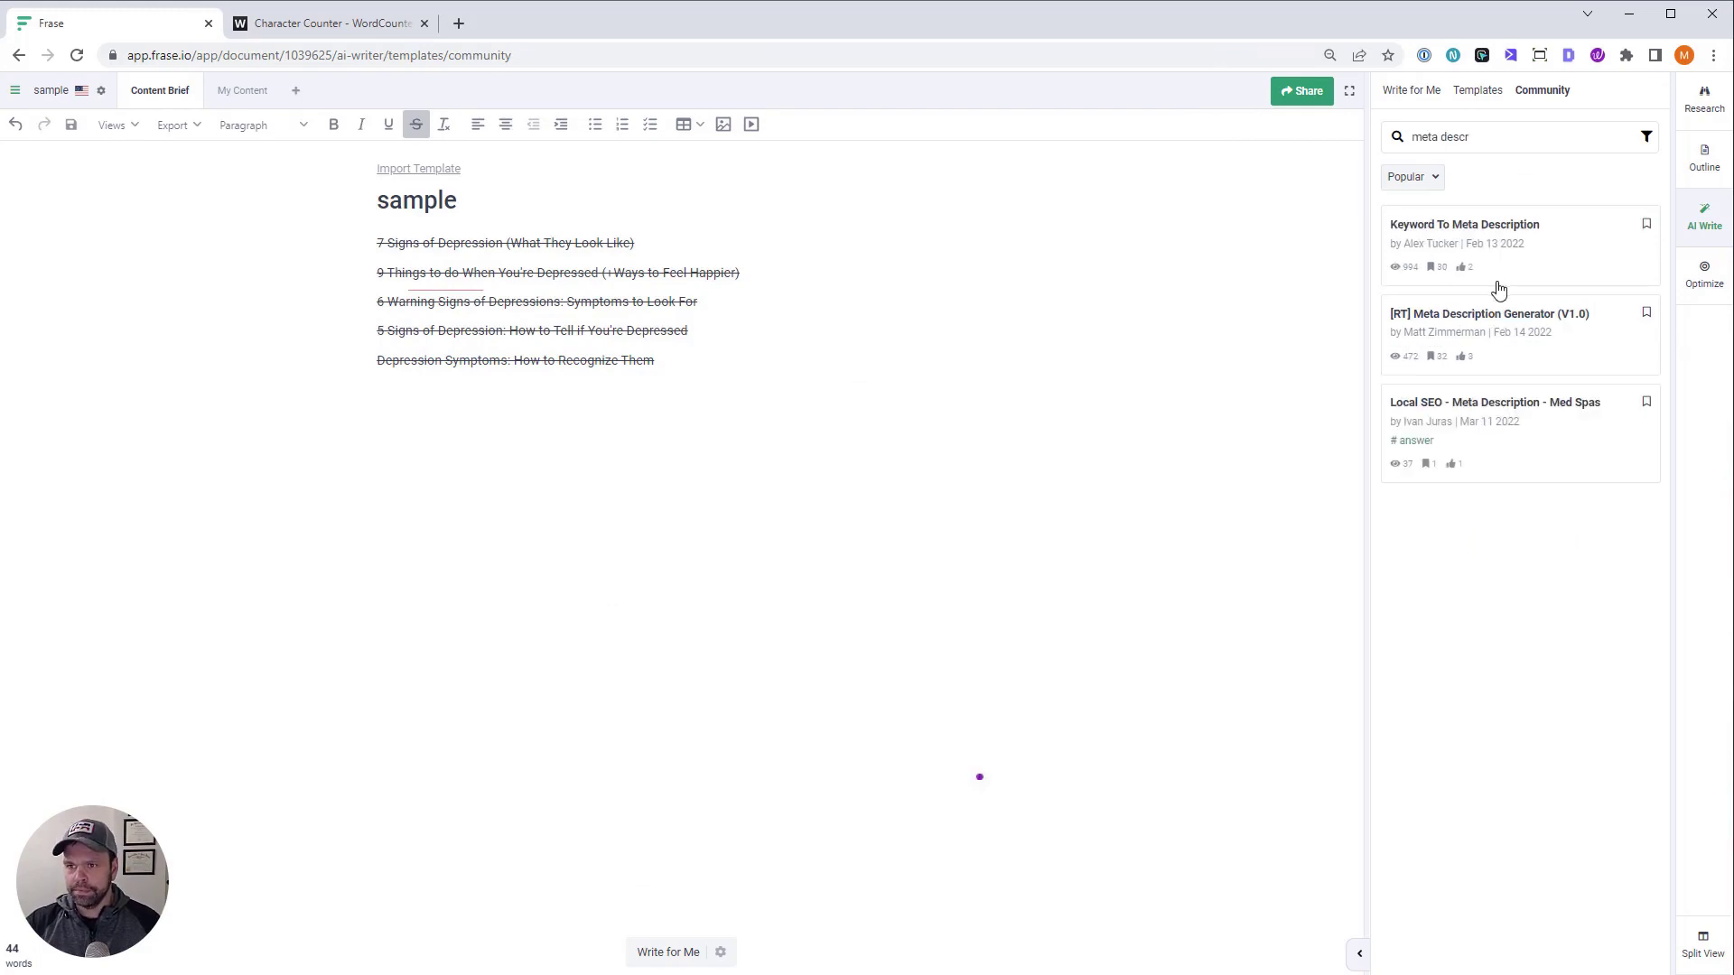
click(1515, 237)
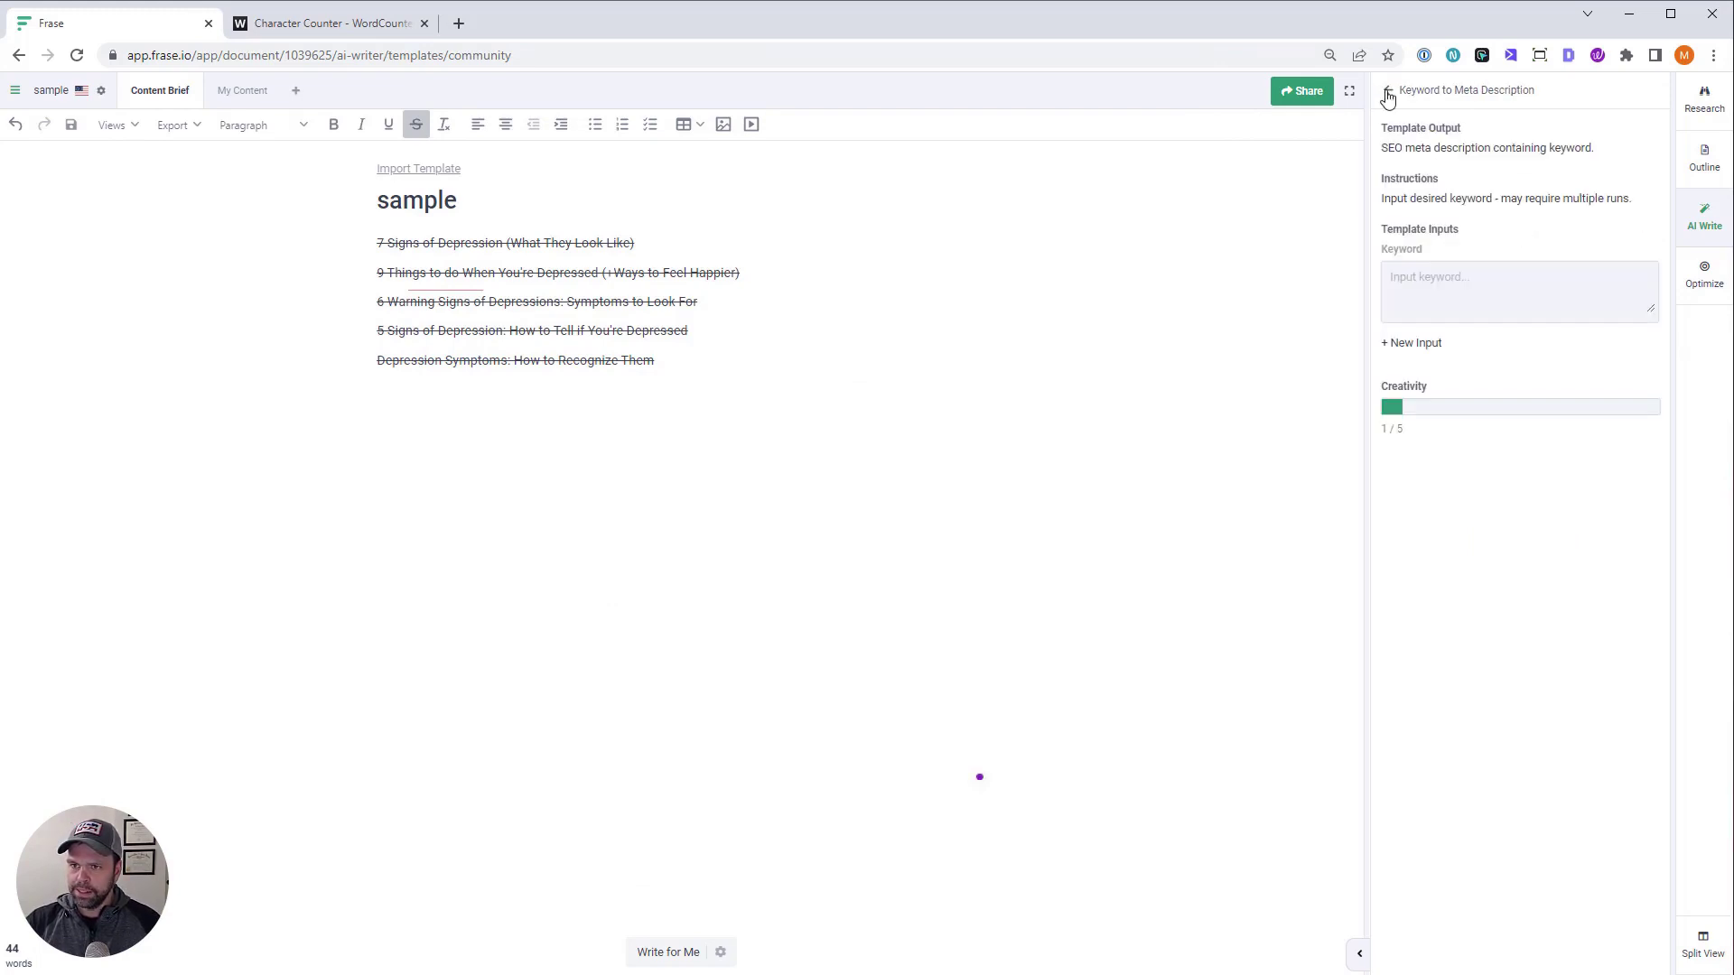
click(1387, 96)
click(1500, 344)
text(Depression Symptoms: How to Recognize Them)
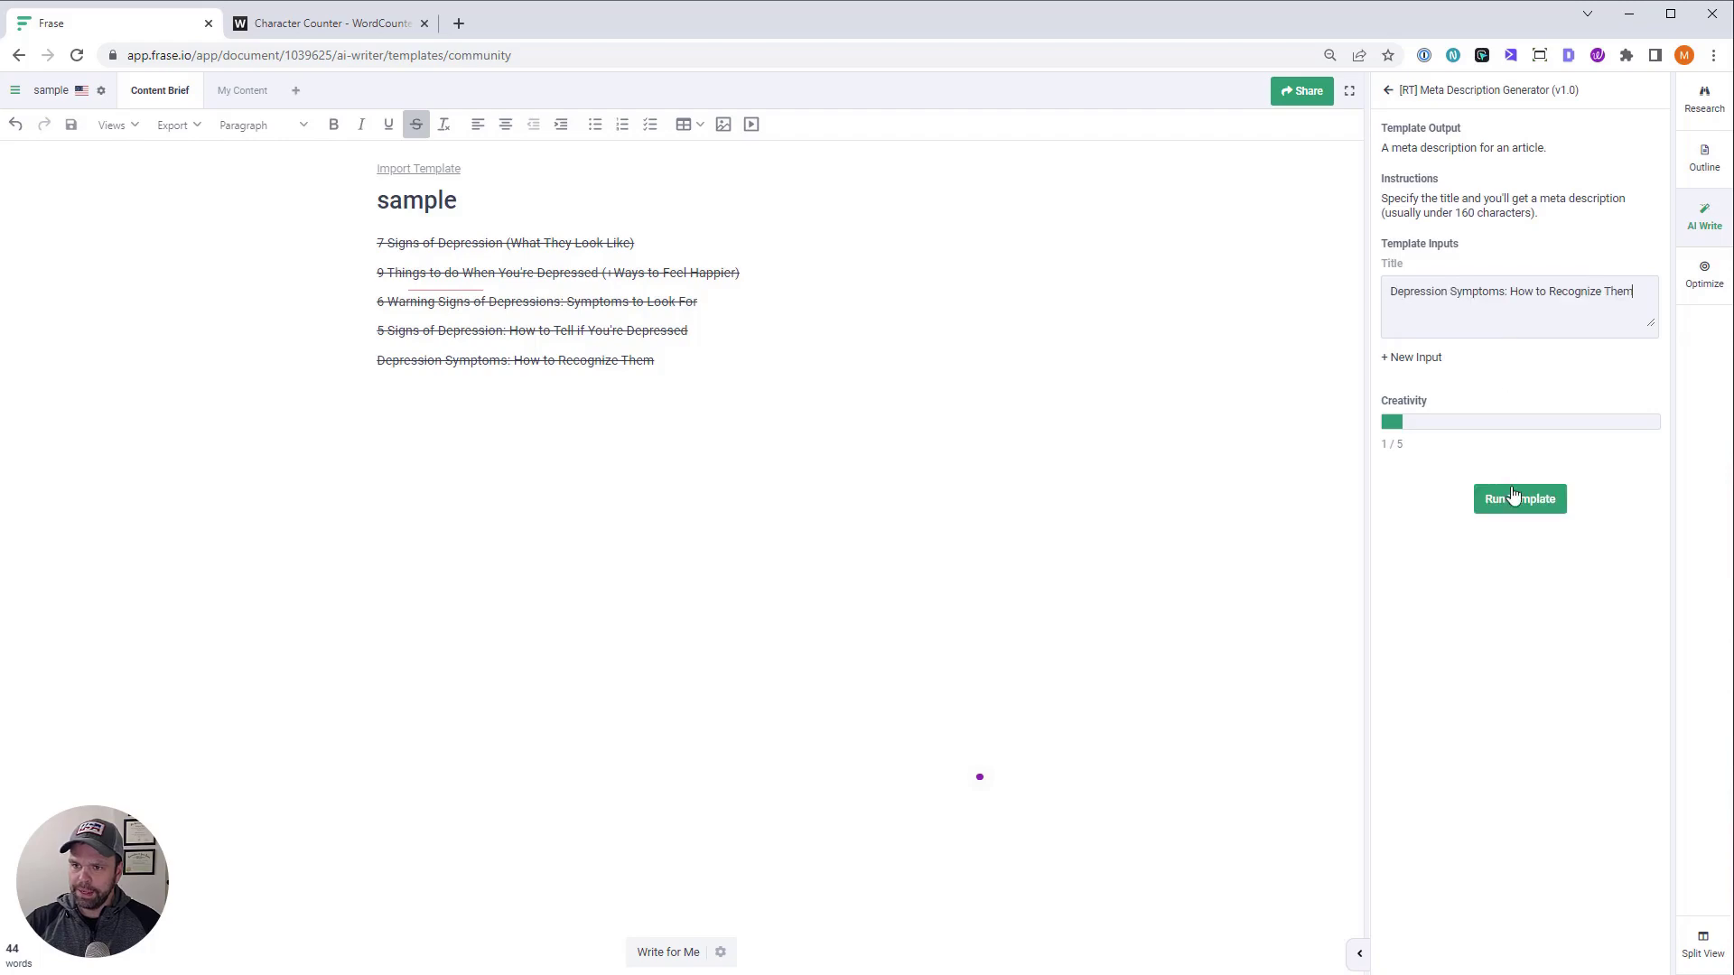
click(1517, 499)
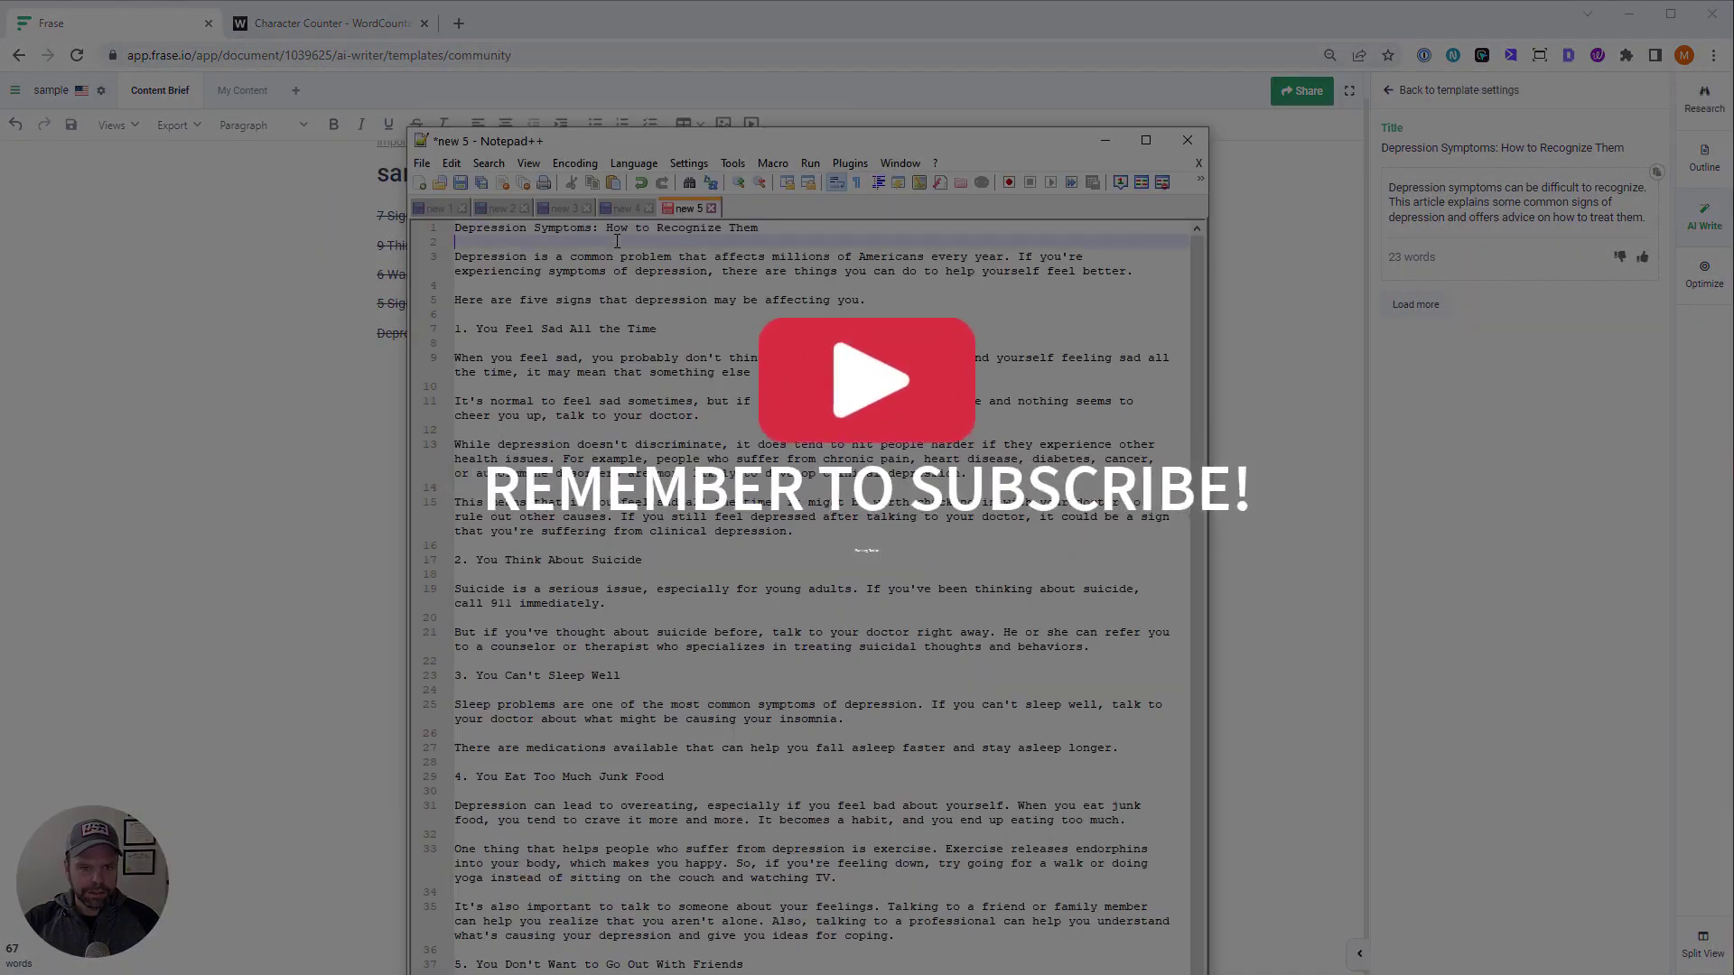
click(647, 241)
text(Depression symptoms can be difficult to recognize. This article explains some common signs of depression and offers advice on how to treat them.)
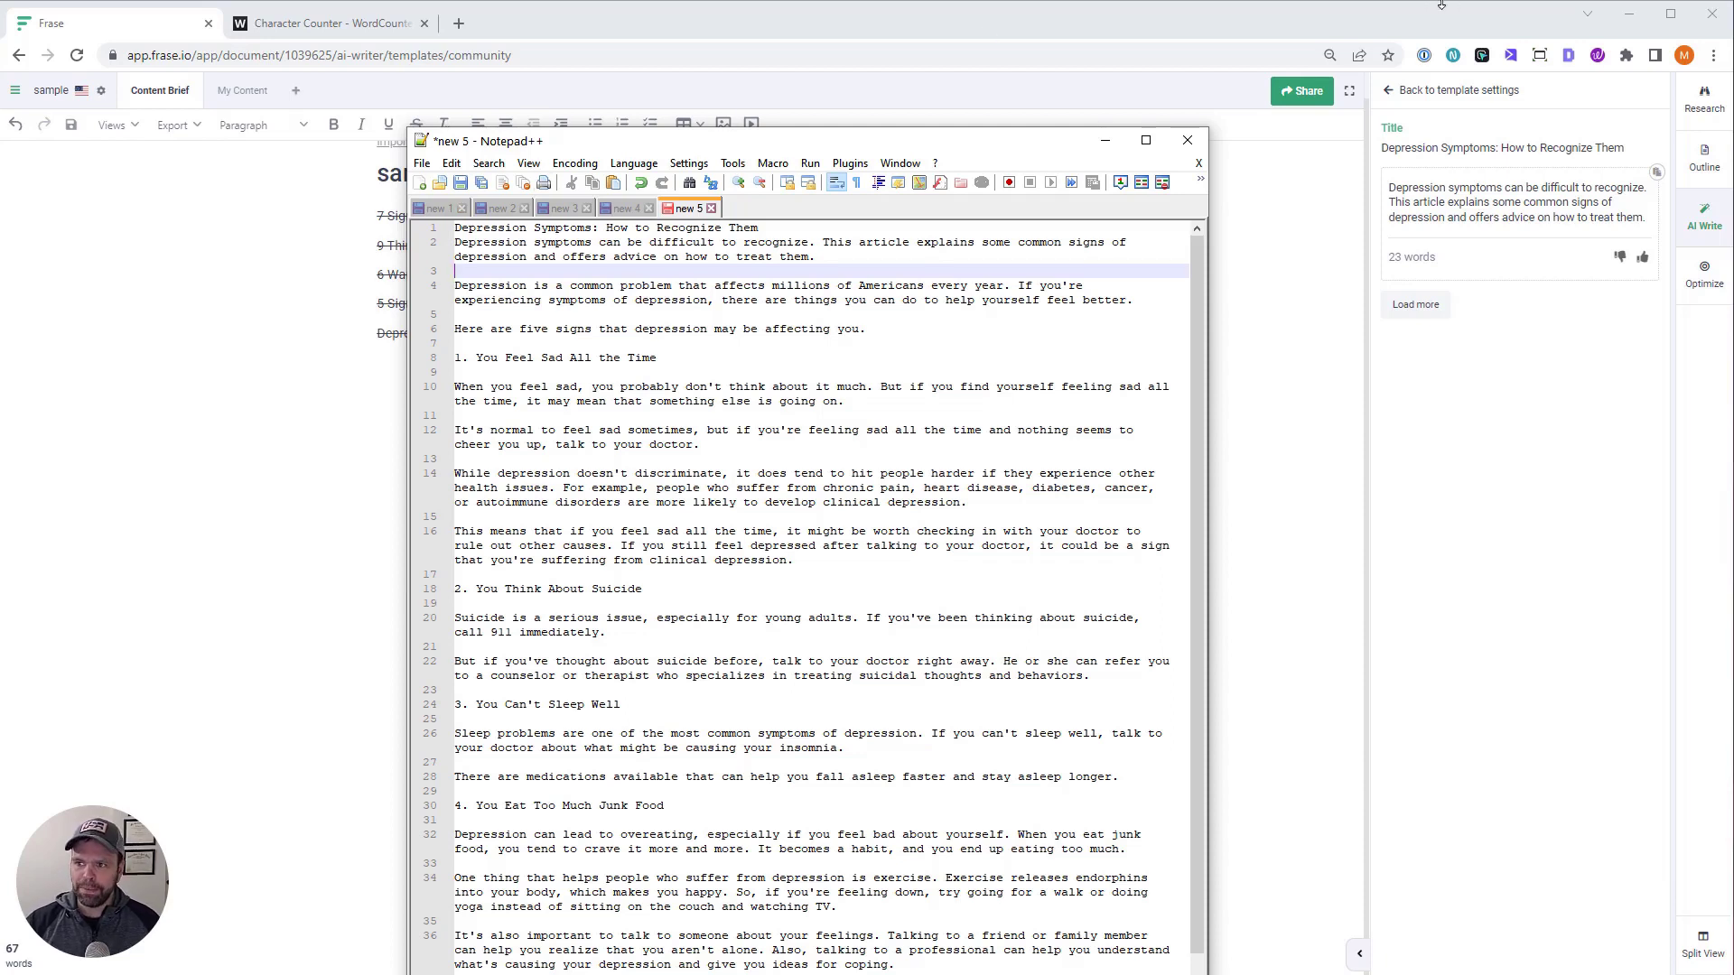
Start Frase's Optimize processing of the top Google results for 'sample'
click(1704, 274)
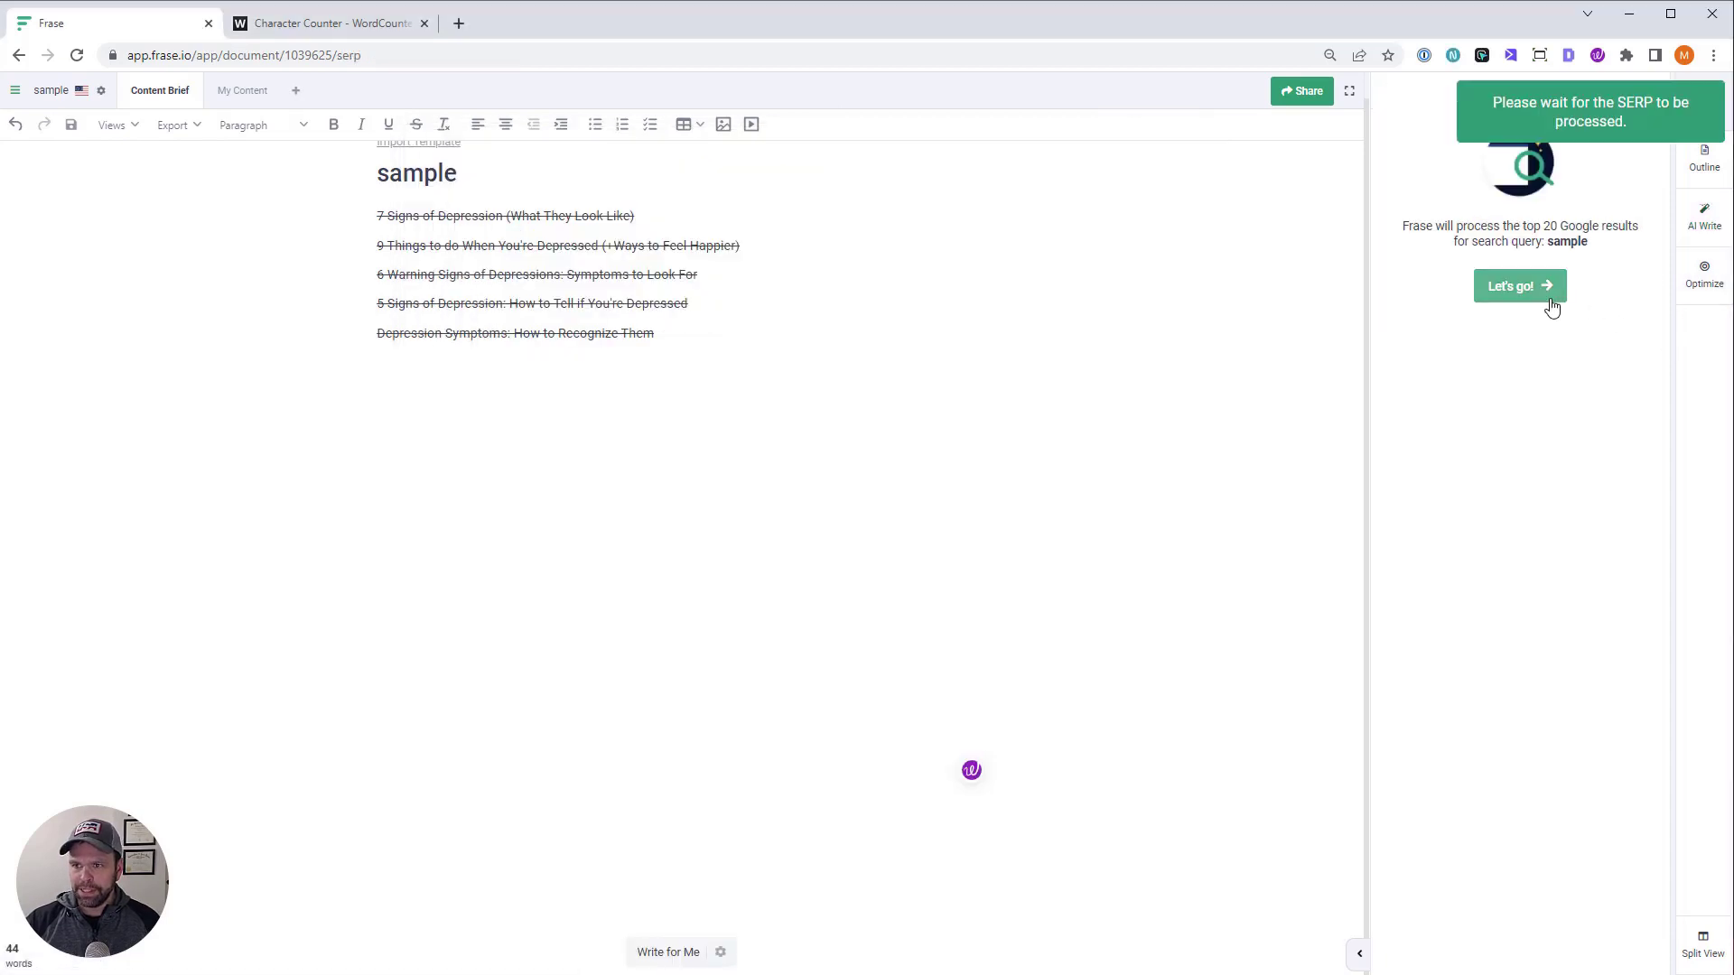
click(1546, 291)
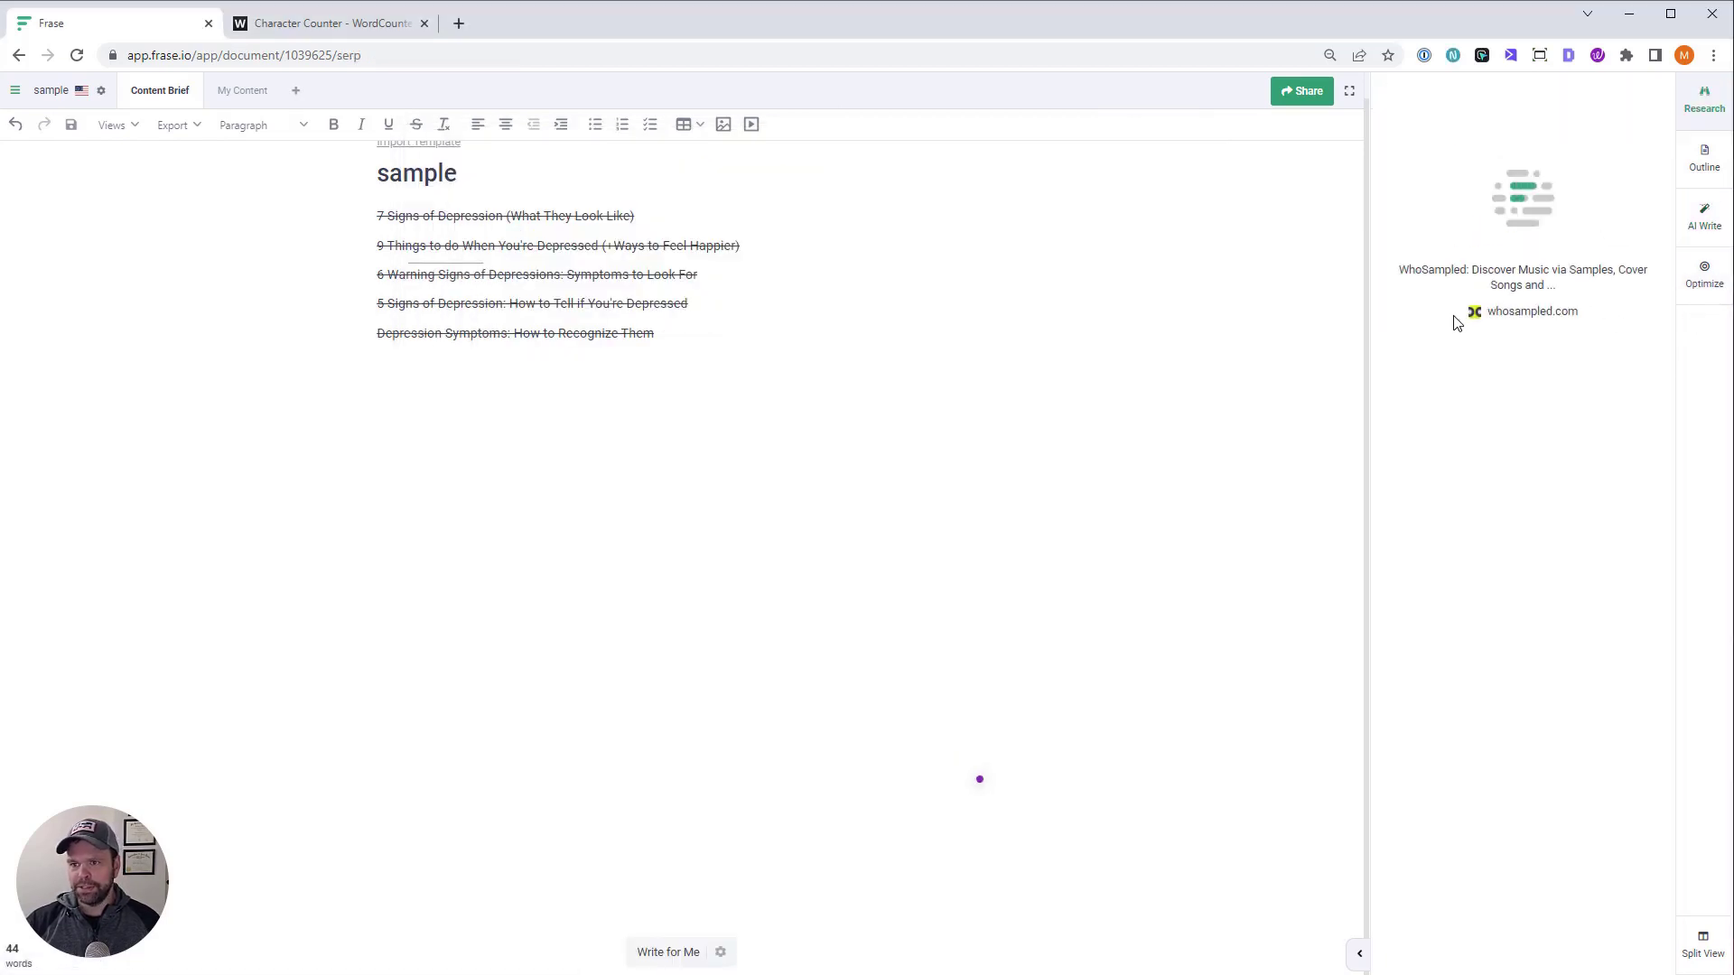